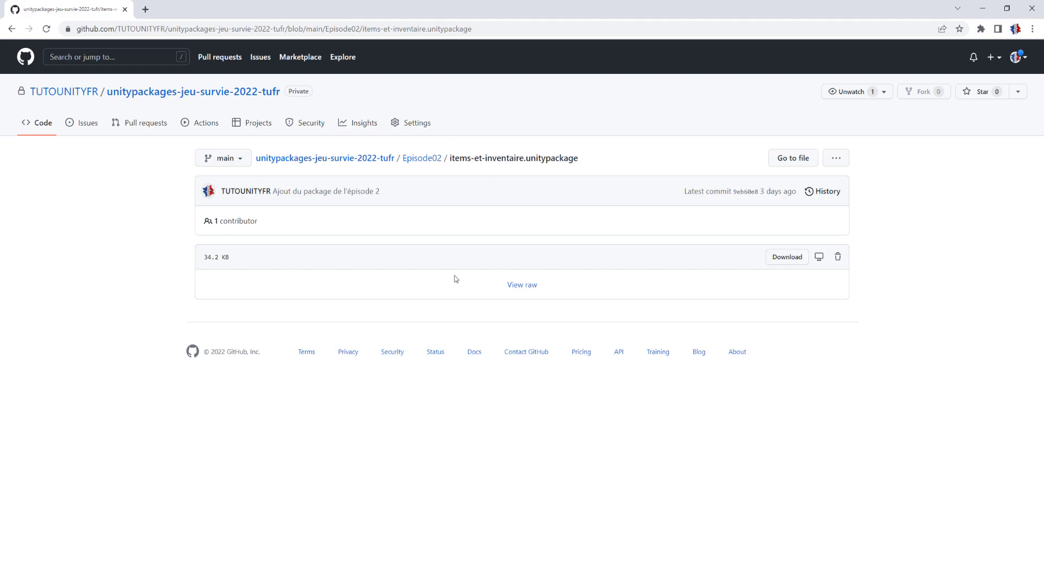
# Download items-et-inventaire.unitypackage from the GitHub Episode02 folder and return to Unity
pyautogui.doubleClick(414, 158)
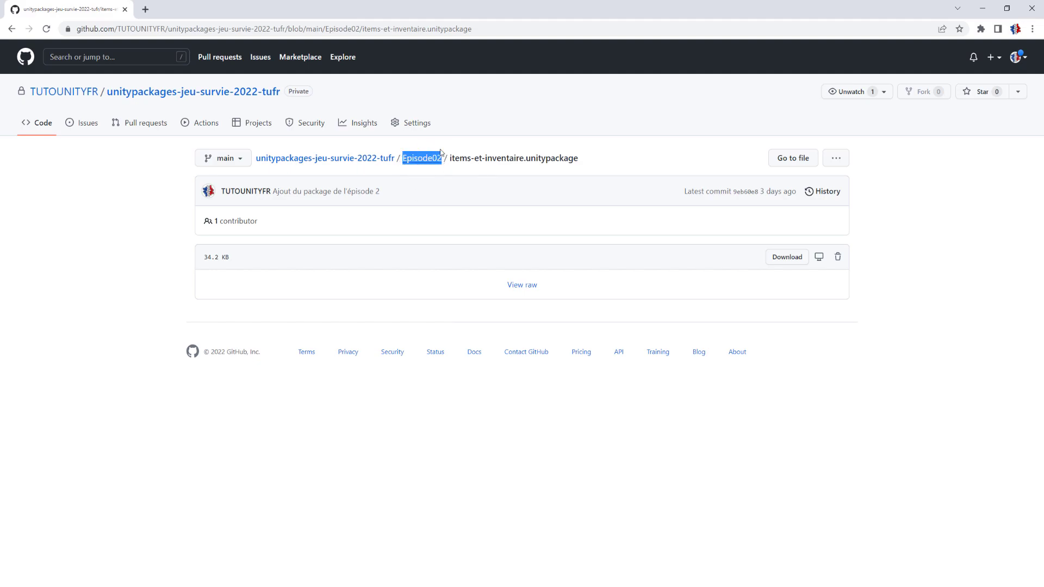
pyautogui.click(456, 157)
pyautogui.moveTo(451, 157); pyautogui.dragTo(585, 163)
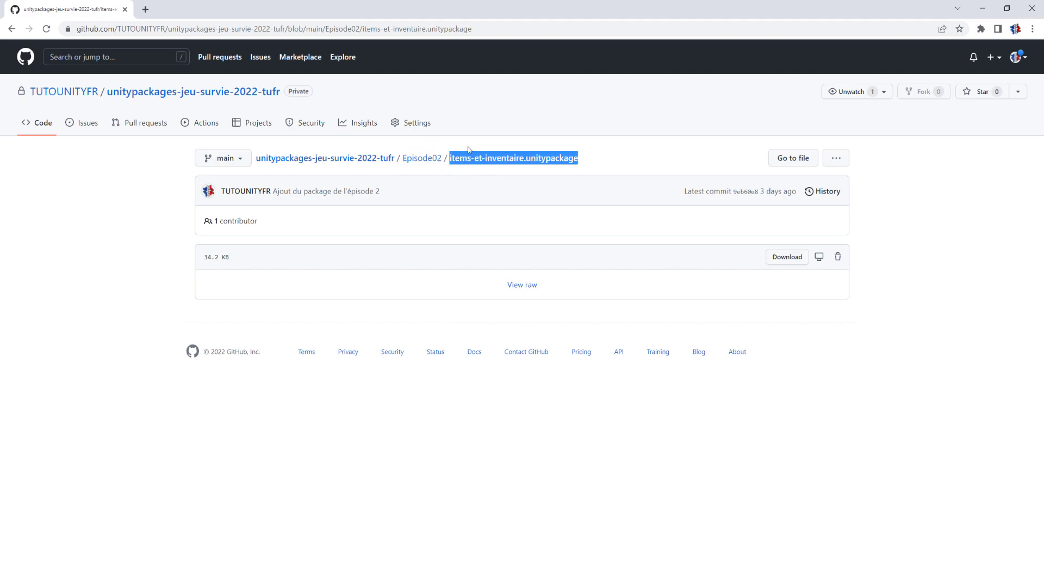
pyautogui.click(557, 178)
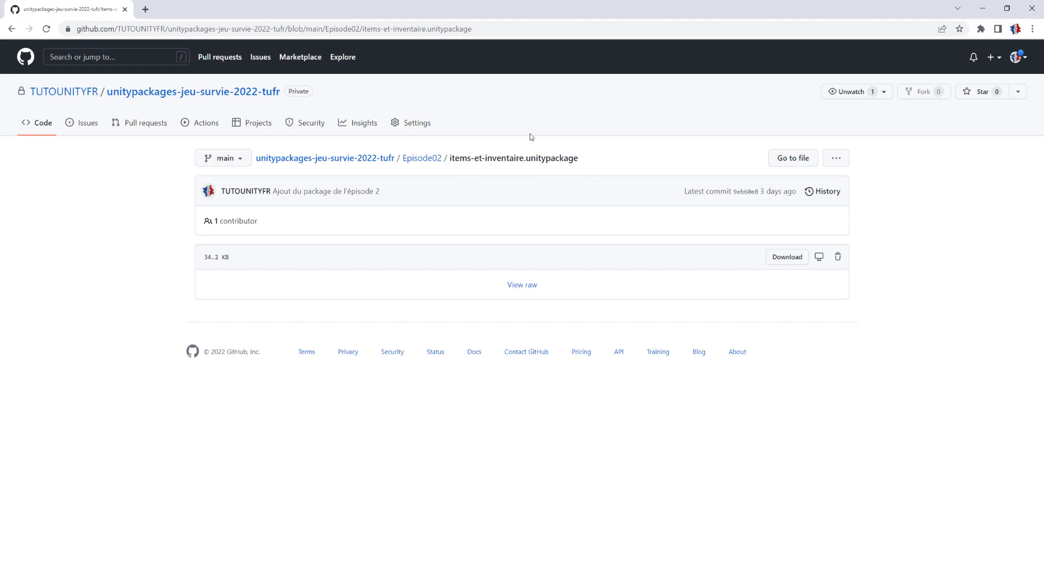
pyautogui.click(784, 259)
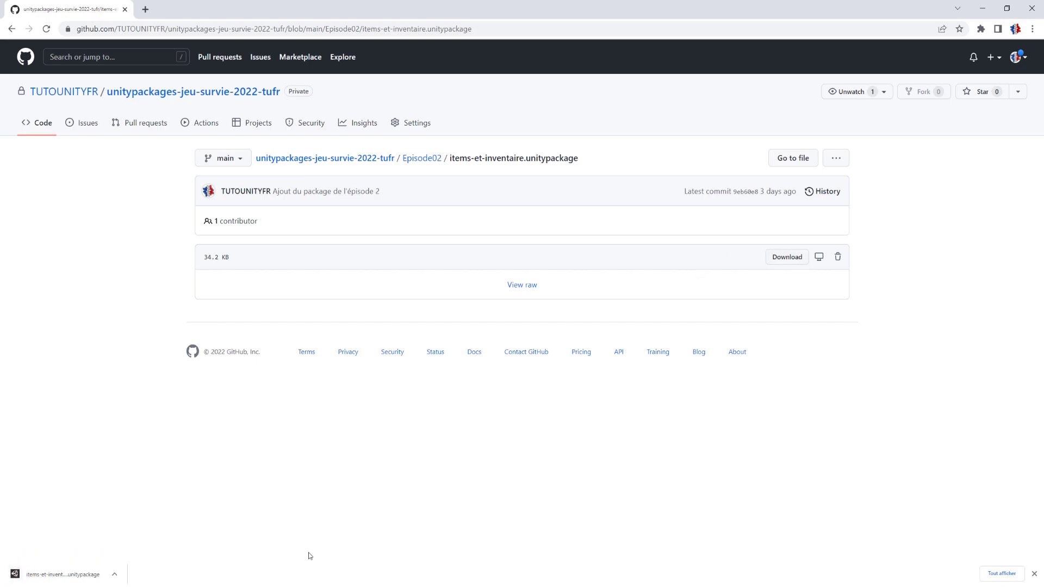
pyautogui.click(307, 579)
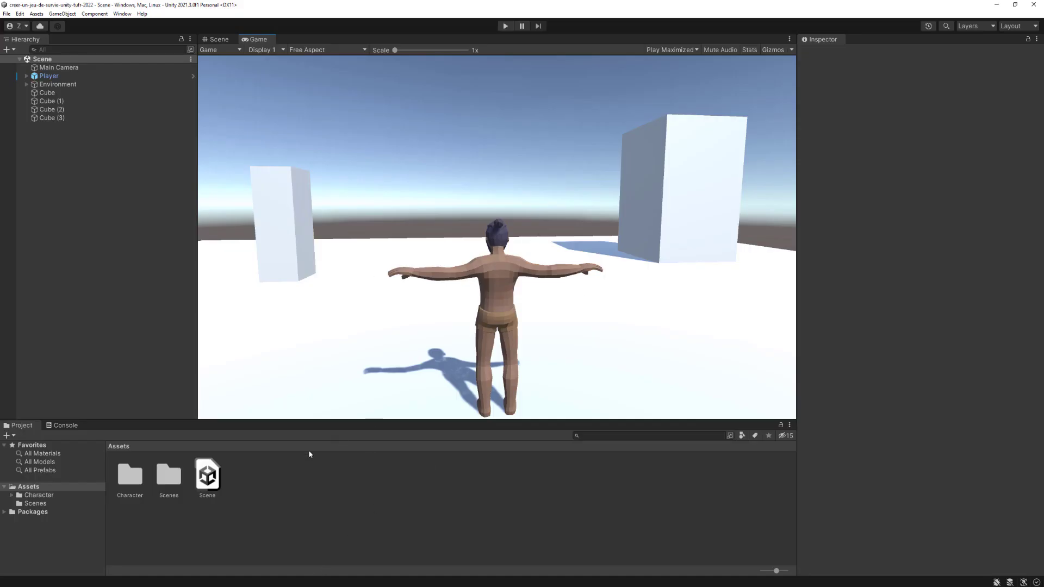
# Open the downloaded items-et-inventaire.unitypackage from the Téléchargements folder
pyautogui.click(182, 580)
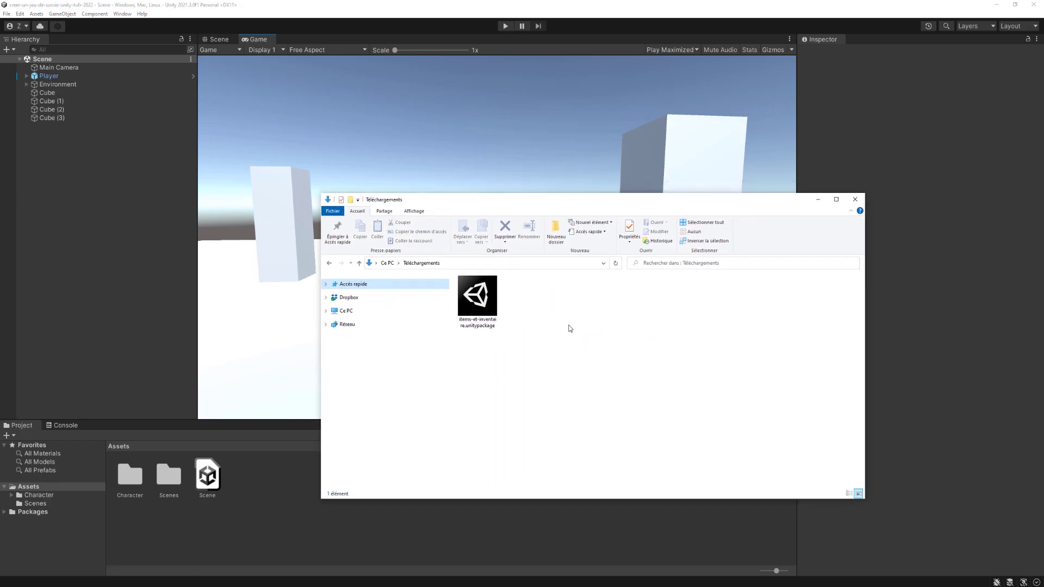
pyautogui.doubleClick(486, 298)
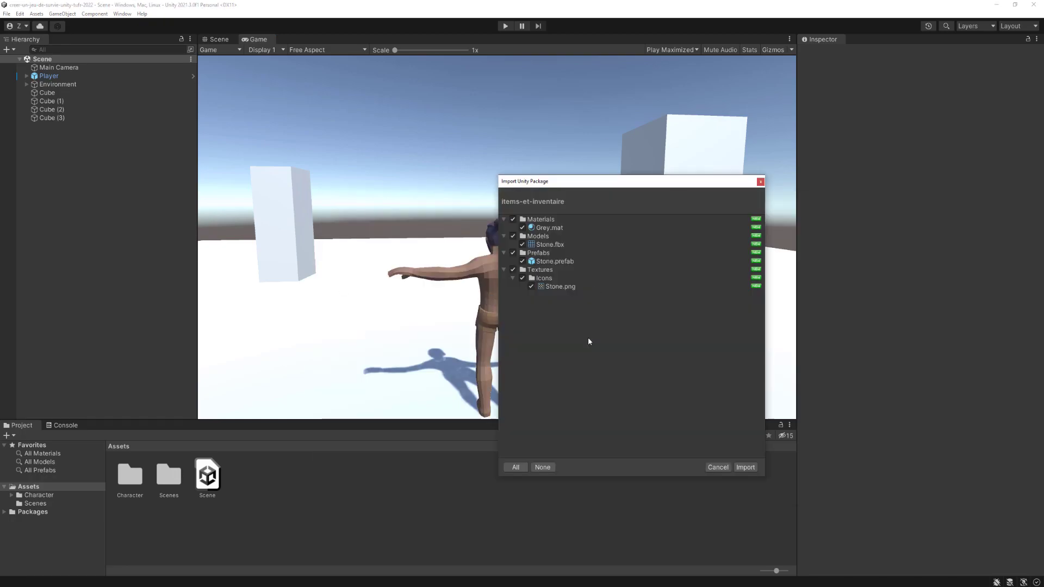
# Preview the Grey material, Stone model, Stone prefab and Stone icon, then import them all
pyautogui.moveTo(587, 186); pyautogui.dragTo(461, 155)
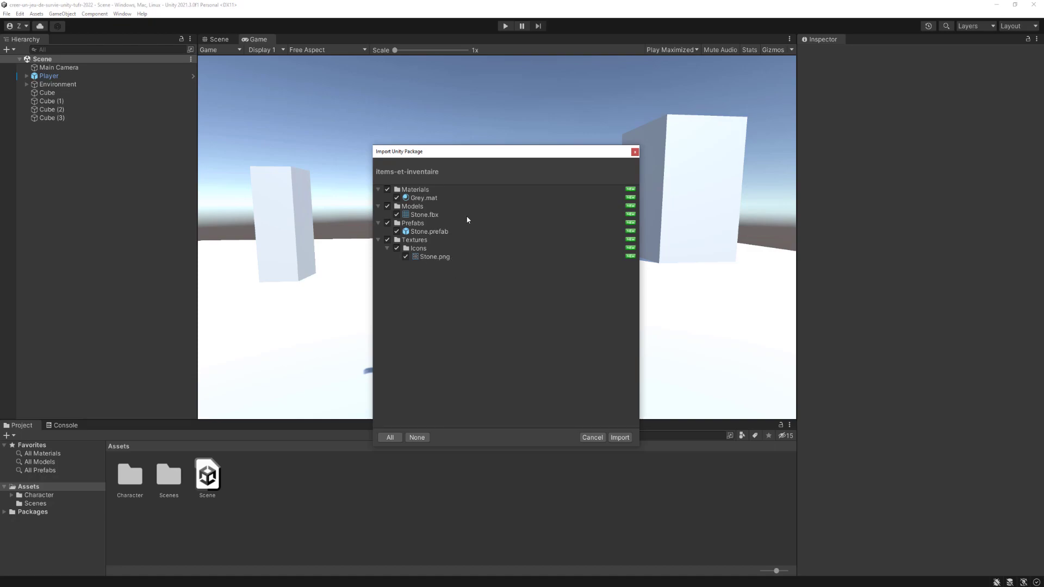
pyautogui.click(422, 200)
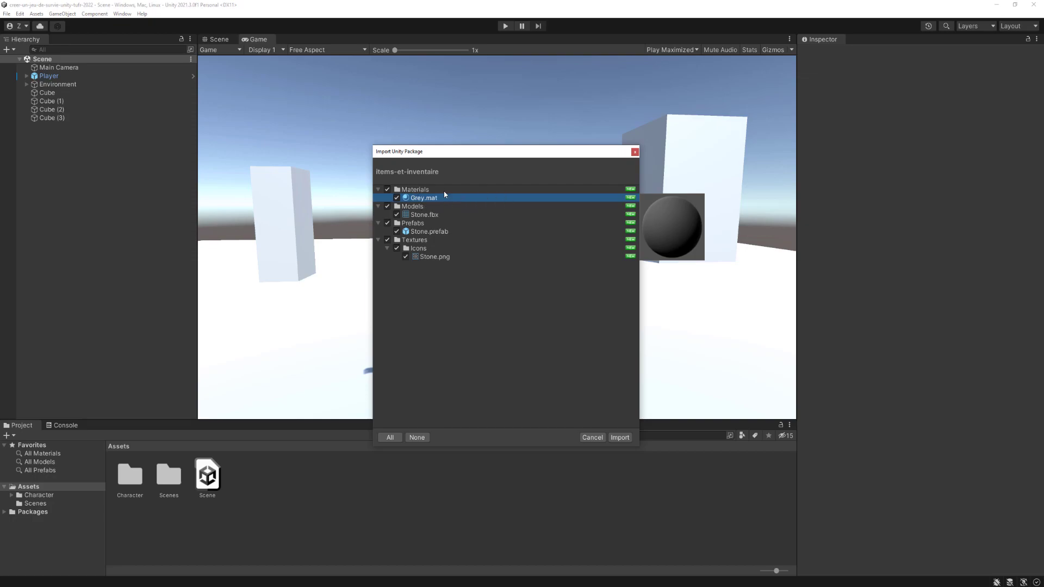
pyautogui.click(421, 217)
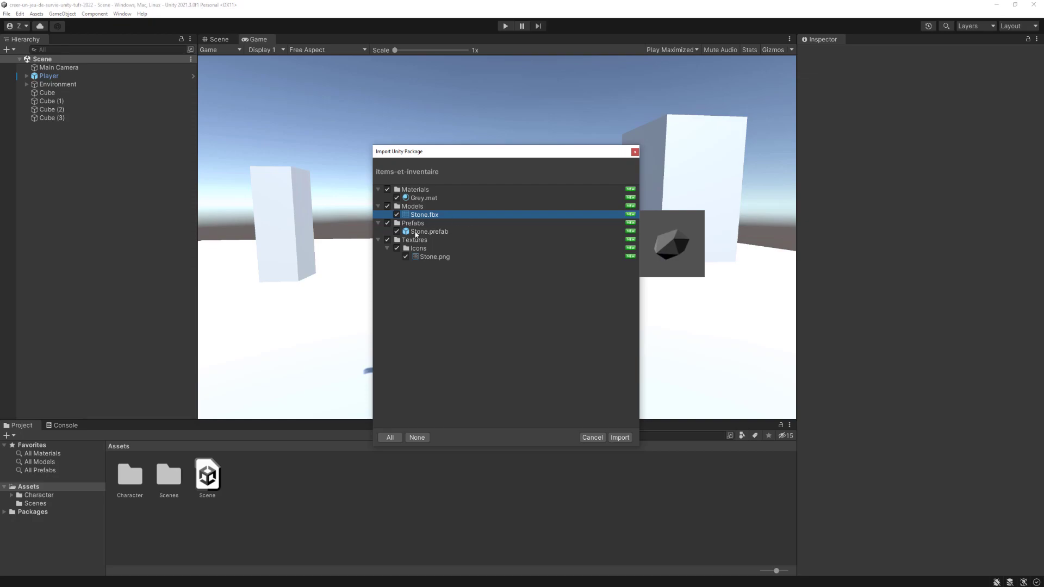
pyautogui.click(438, 232)
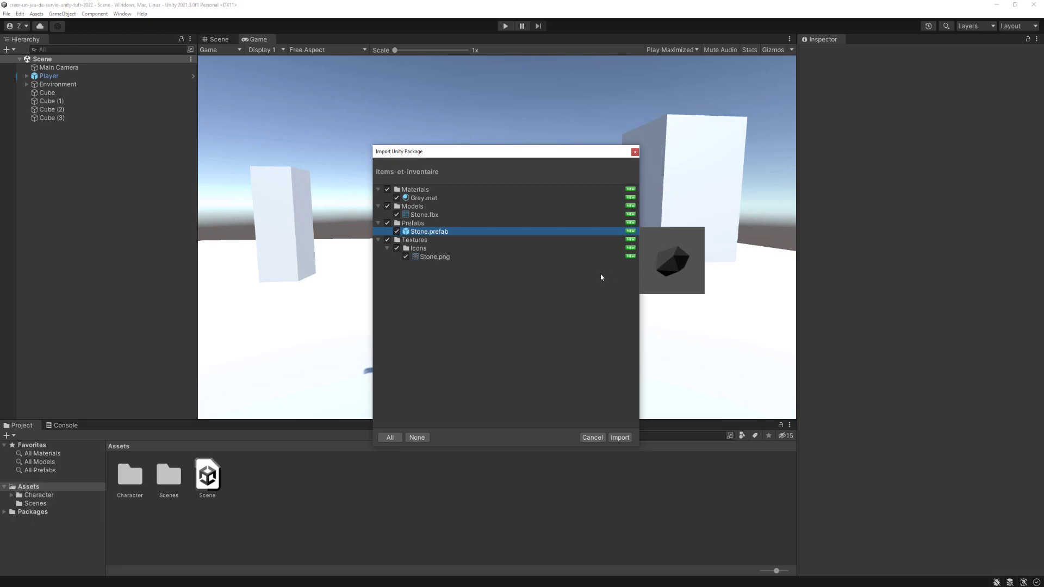
pyautogui.click(422, 242)
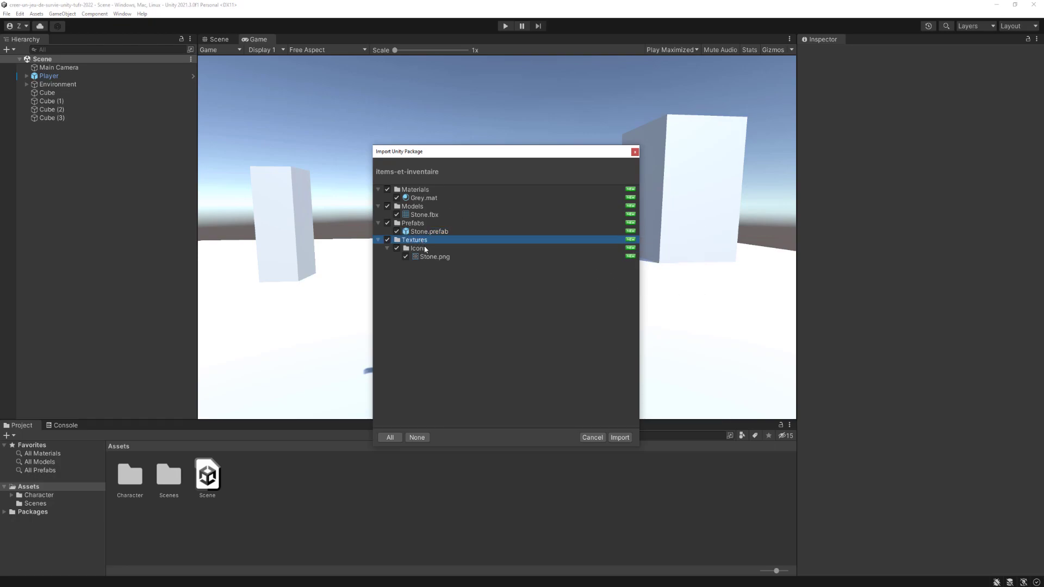
pyautogui.click(425, 250)
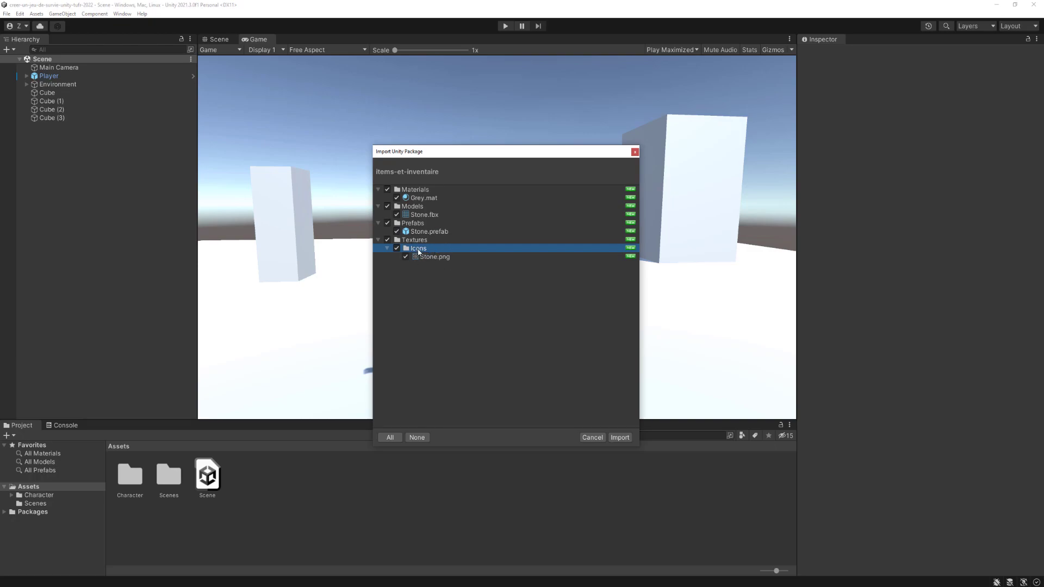
pyautogui.click(432, 257)
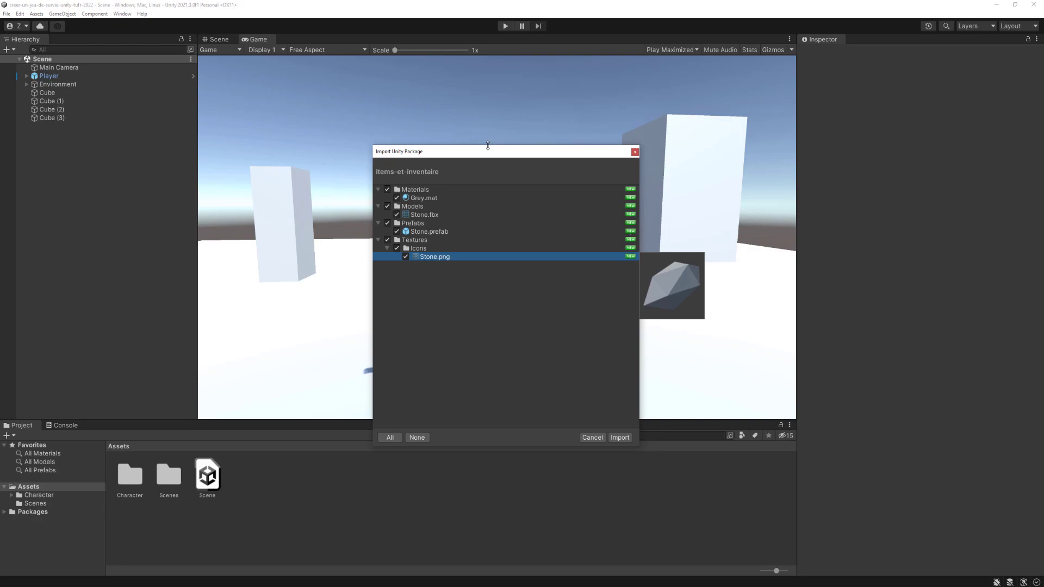
pyautogui.moveTo(488, 146)
pyautogui.mouseDown()
pyautogui.moveTo(494, 200)
pyautogui.moveTo(518, 185)
pyautogui.moveTo(511, 163)
pyautogui.mouseUp()
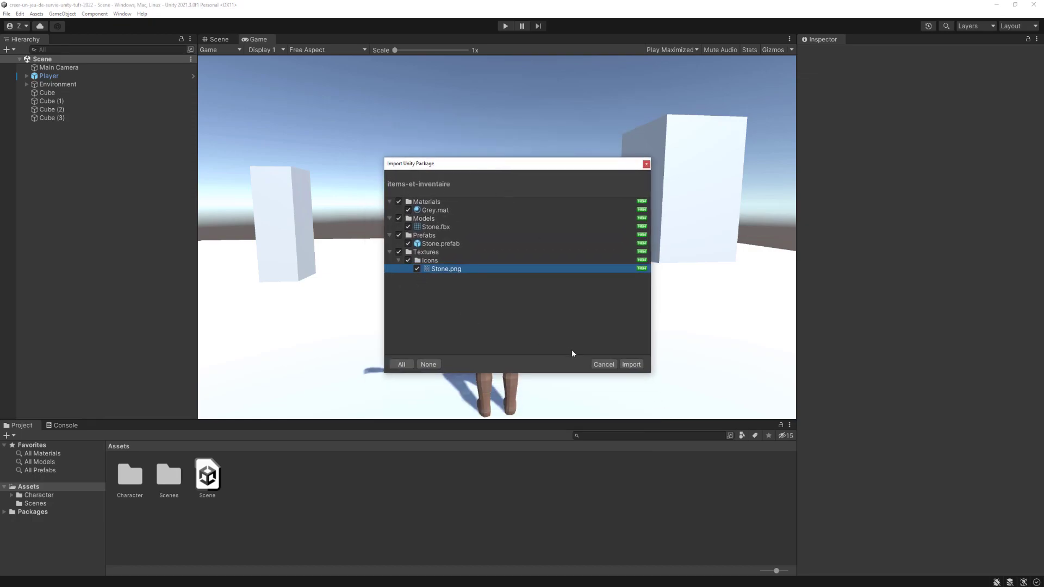
pyautogui.click(631, 364)
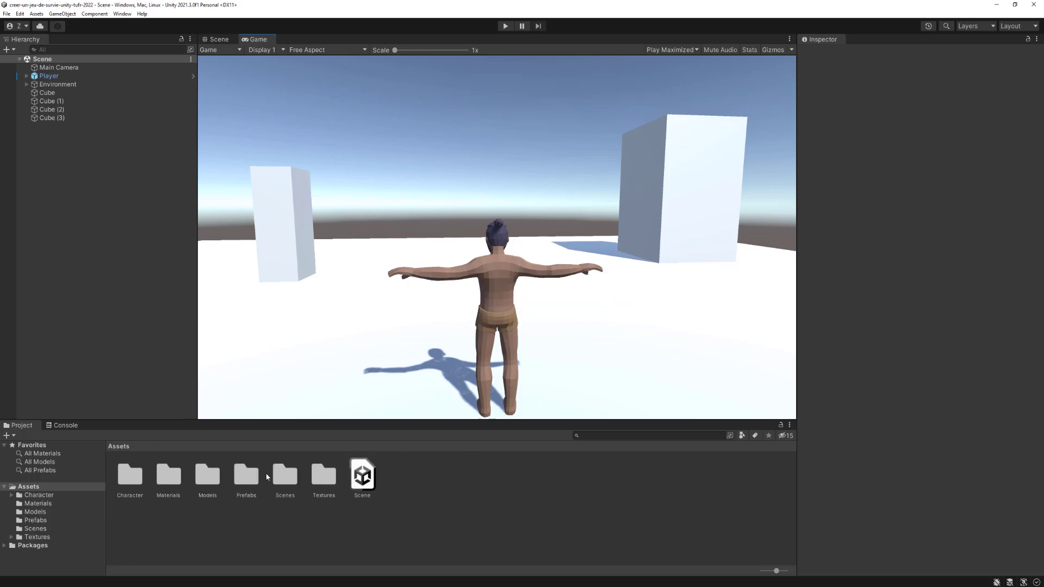
# Browse the imported Models, Prefabs and Textures folders, then switch to the Scene view
pyautogui.click(48, 490)
pyautogui.click(37, 513)
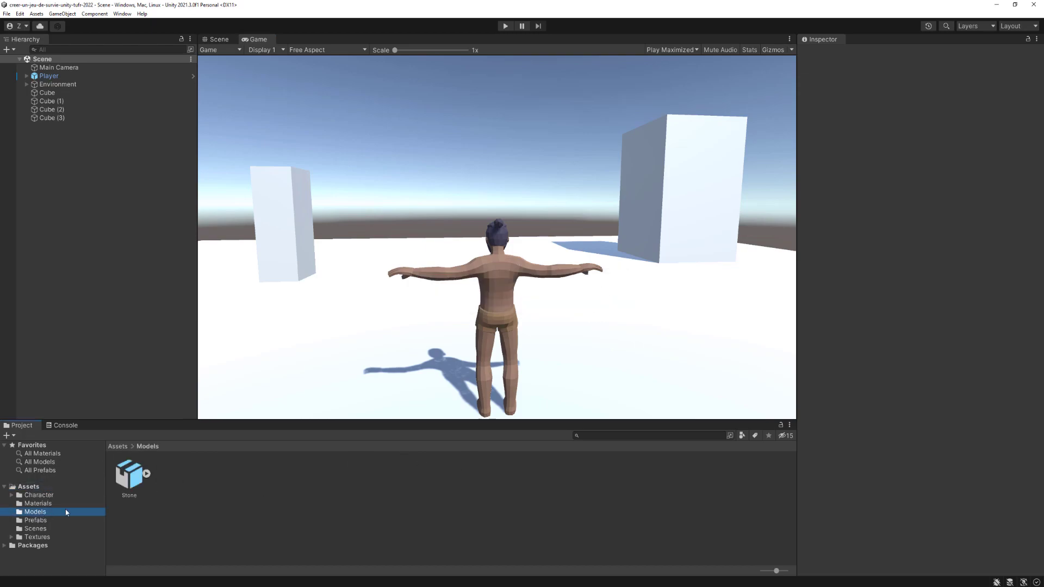
pyautogui.click(29, 522)
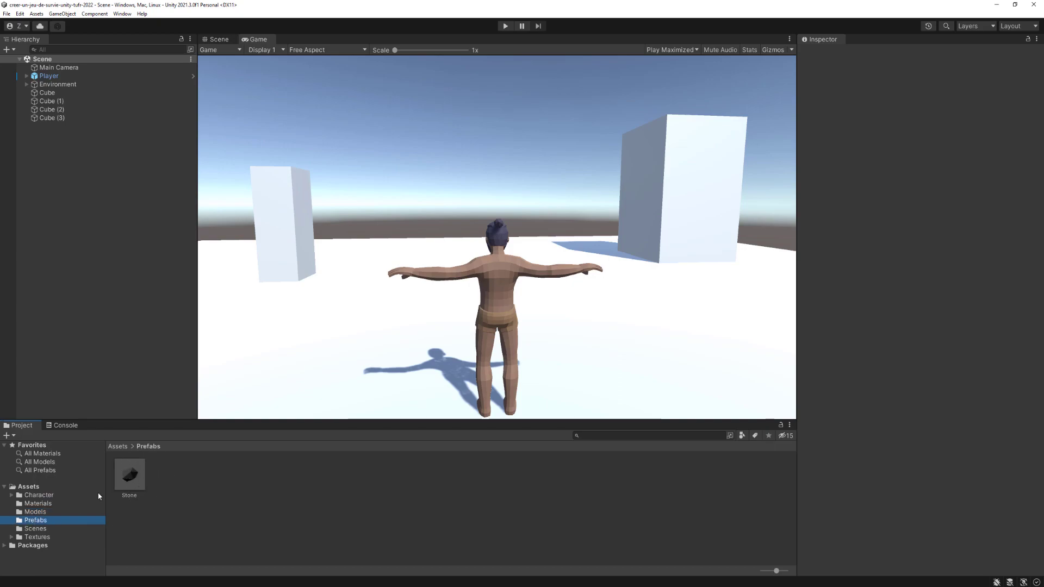
pyautogui.press('Down')
pyautogui.press('Down')
pyautogui.click(29, 486)
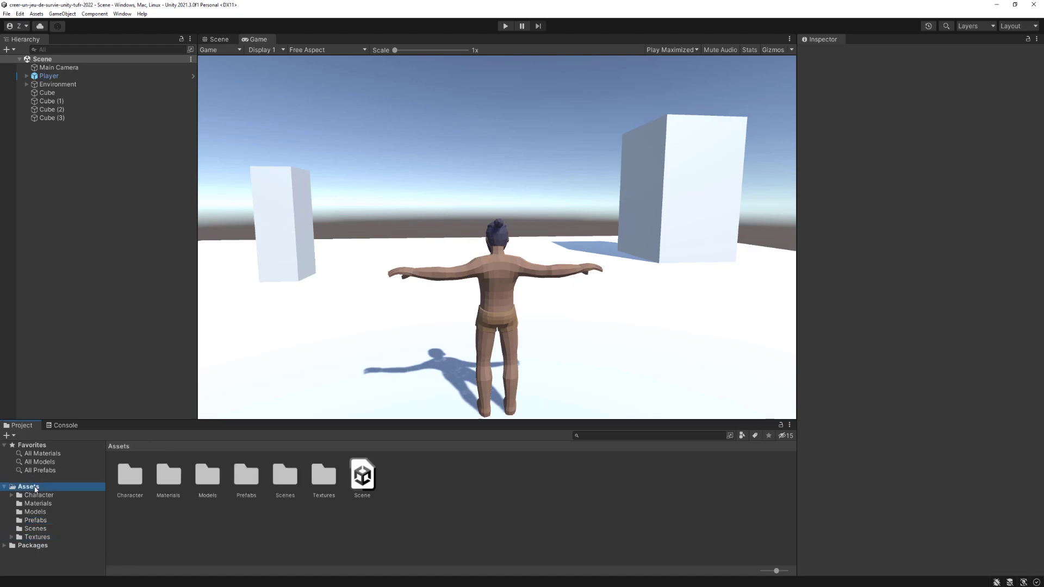
pyautogui.click(538, 504)
pyautogui.click(374, 124)
pyautogui.click(217, 39)
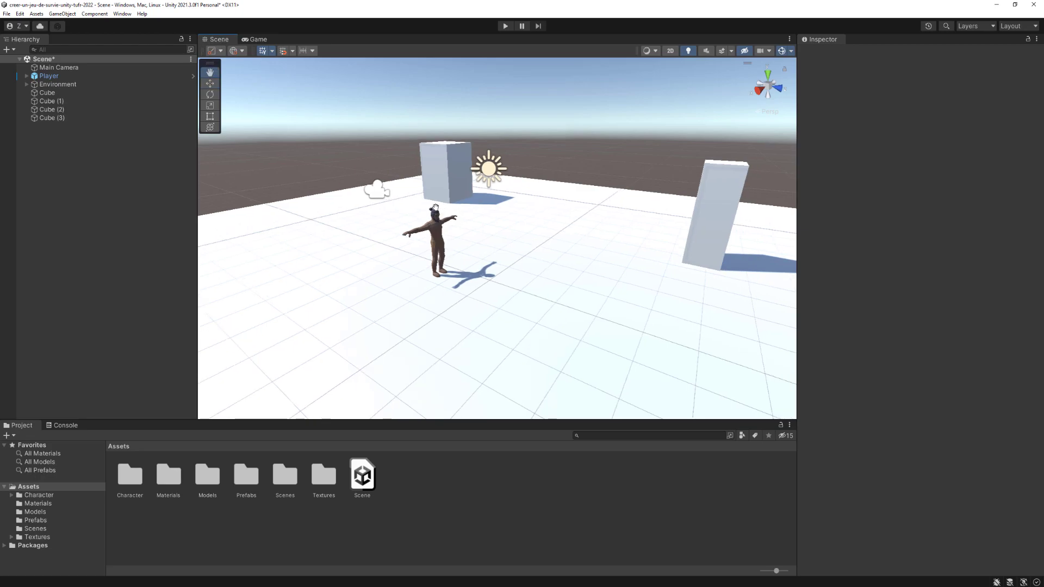
# Place the Stone prefab in the scene beside the player character and lift it above the floor
pyautogui.moveTo(337, 148); pyautogui.dragTo(332, 151, button='right')
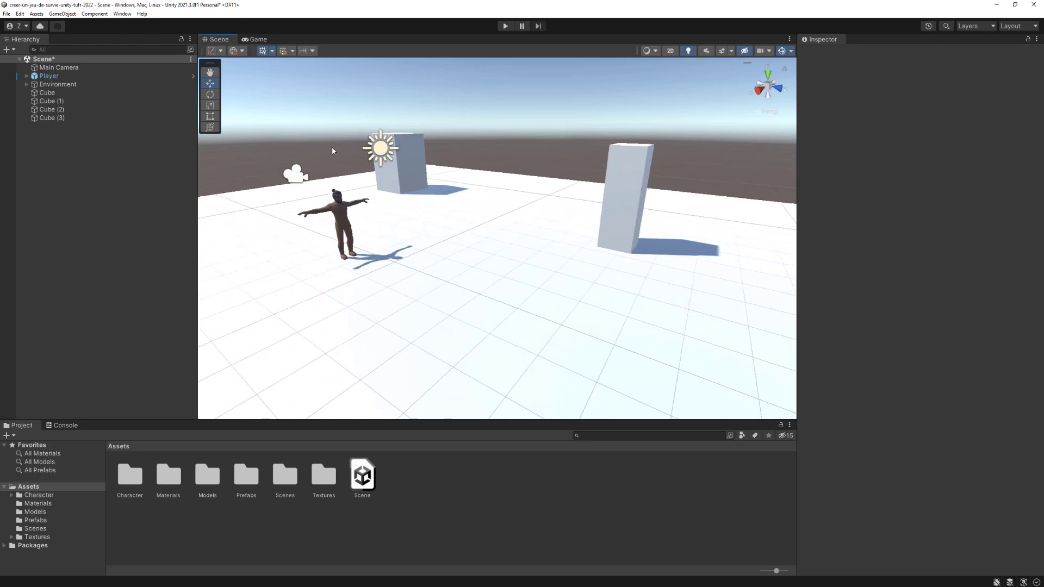
pyautogui.click(36, 521)
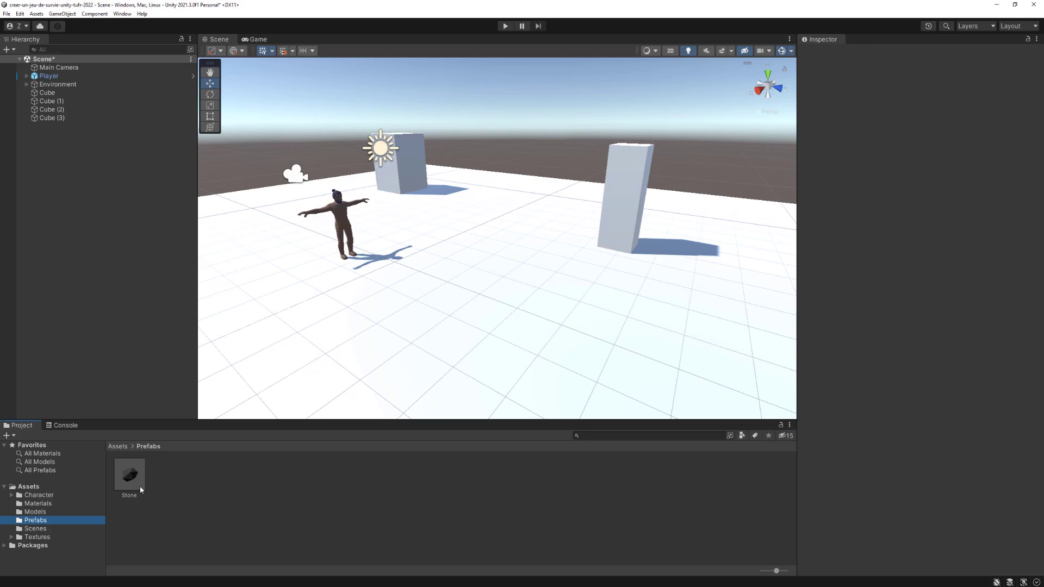
pyautogui.moveTo(131, 474); pyautogui.dragTo(428, 298)
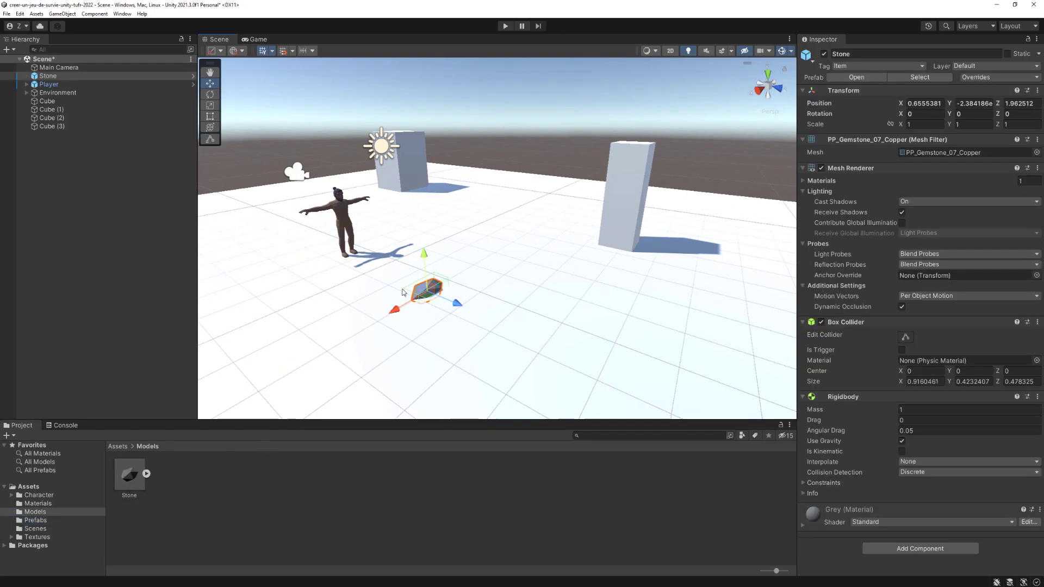
pyautogui.scroll(5, 427, 261)
pyautogui.scroll(2, 494, 242)
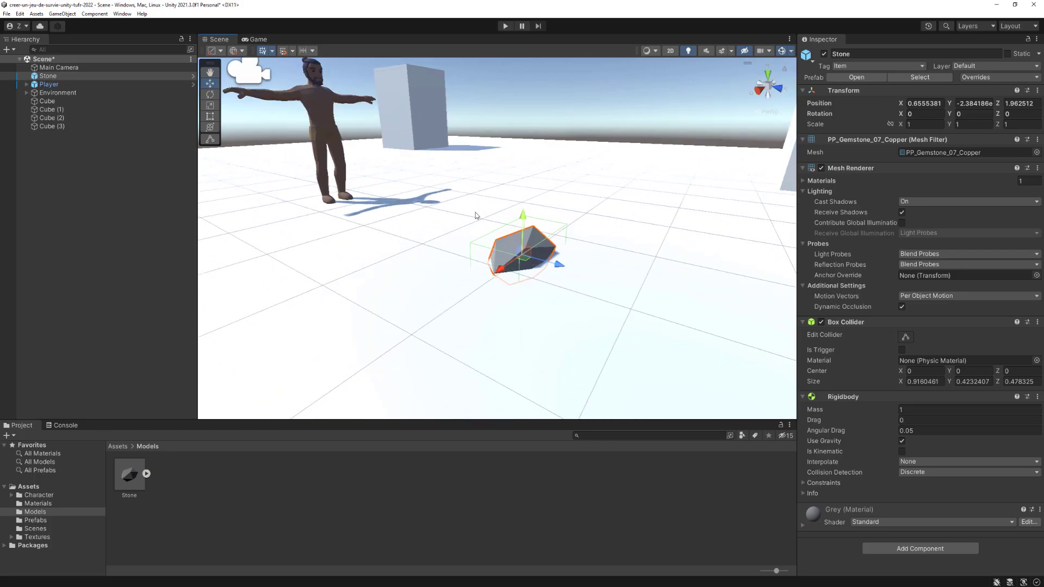
pyautogui.moveTo(528, 221); pyautogui.dragTo(528, 166)
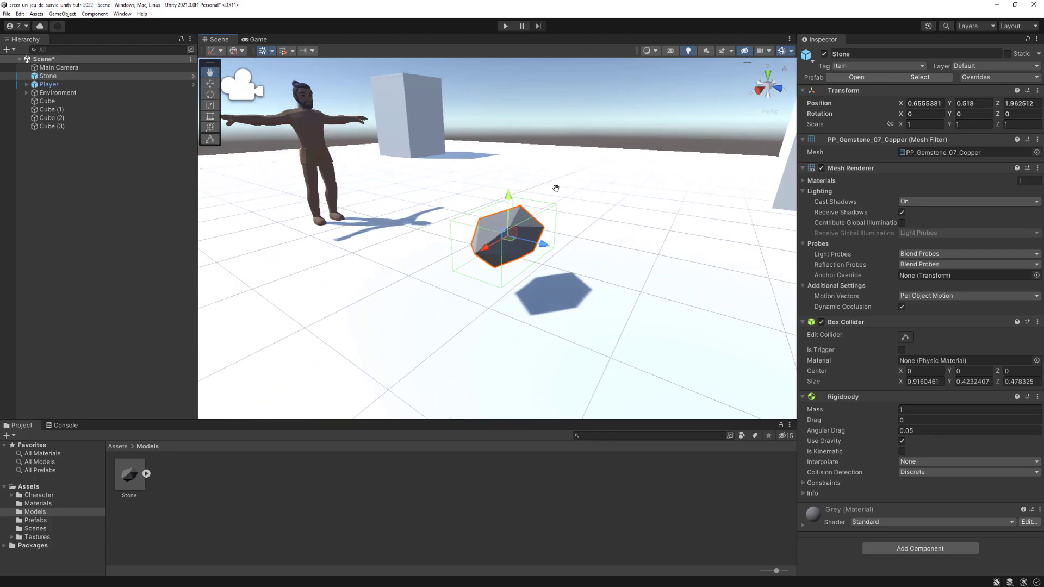
pyautogui.moveTo(528, 165); pyautogui.dragTo(754, 220, button='right')
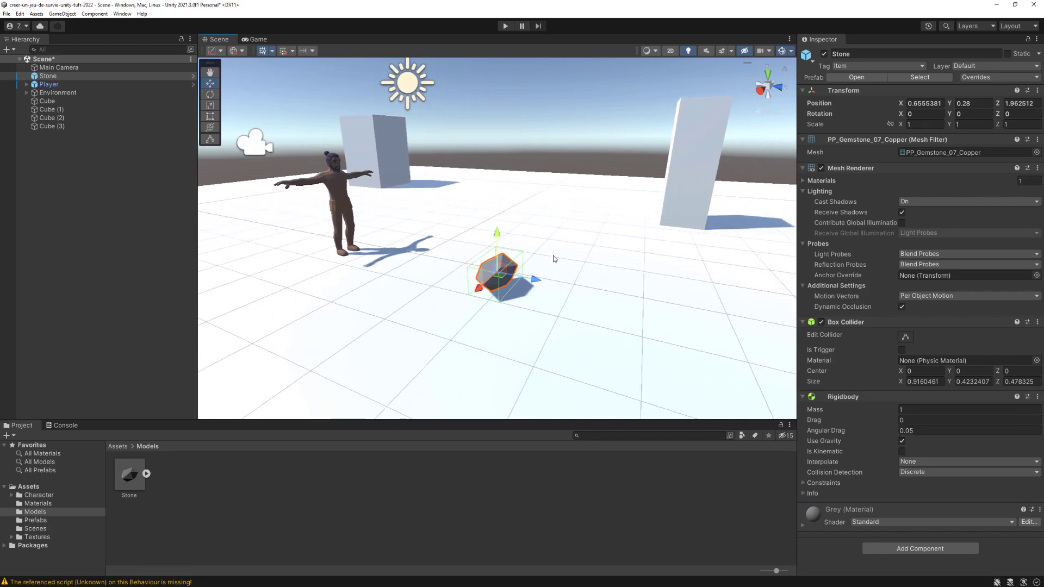
pyautogui.scroll(2, 555, 258)
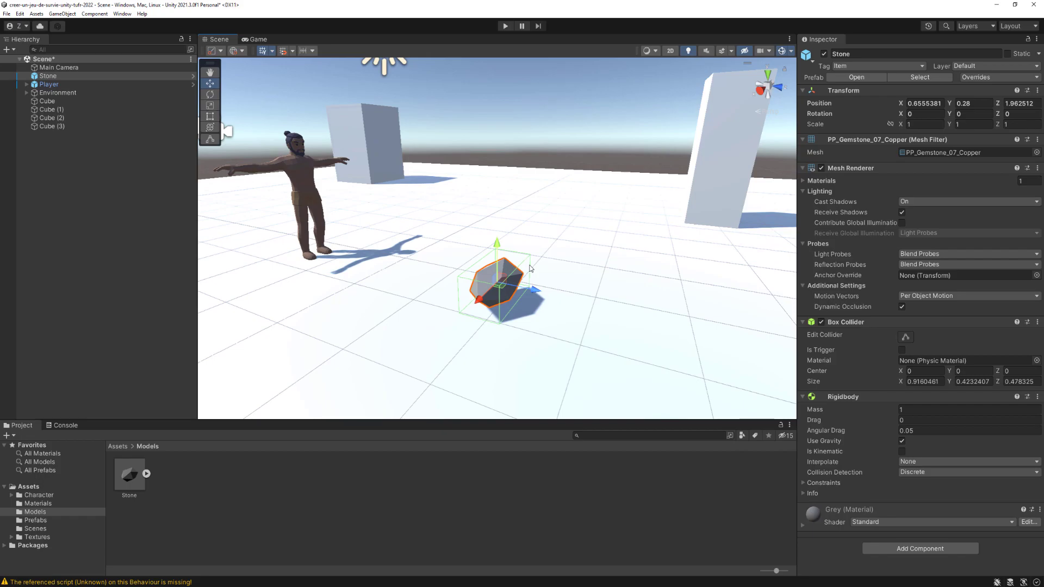
pyautogui.moveTo(530, 268); pyautogui.dragTo(500, 283, button='right')
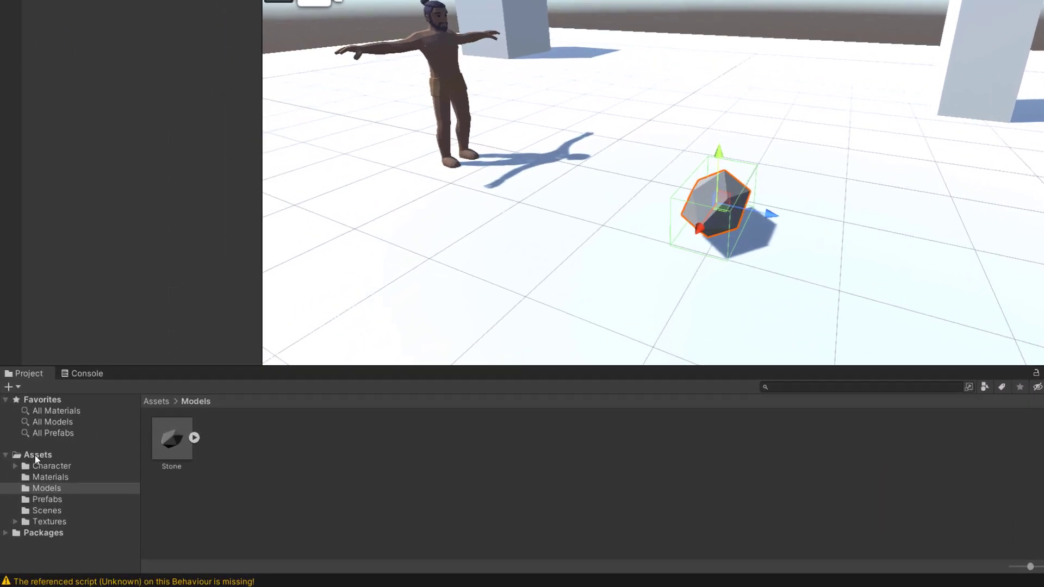
# Create a folder named Scripts in Assets and open it
pyautogui.click(24, 487)
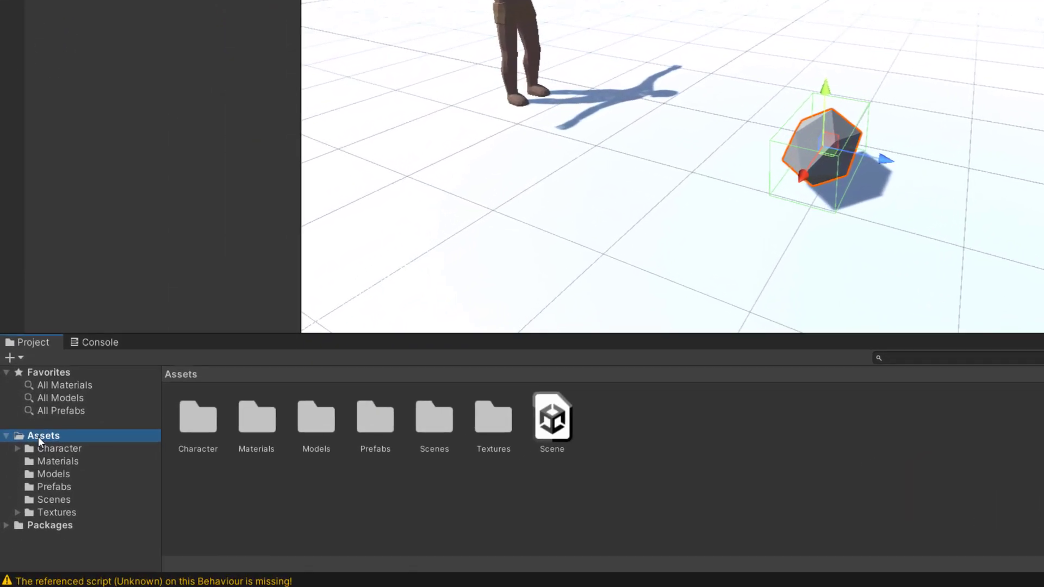
pyautogui.rightClick(258, 485)
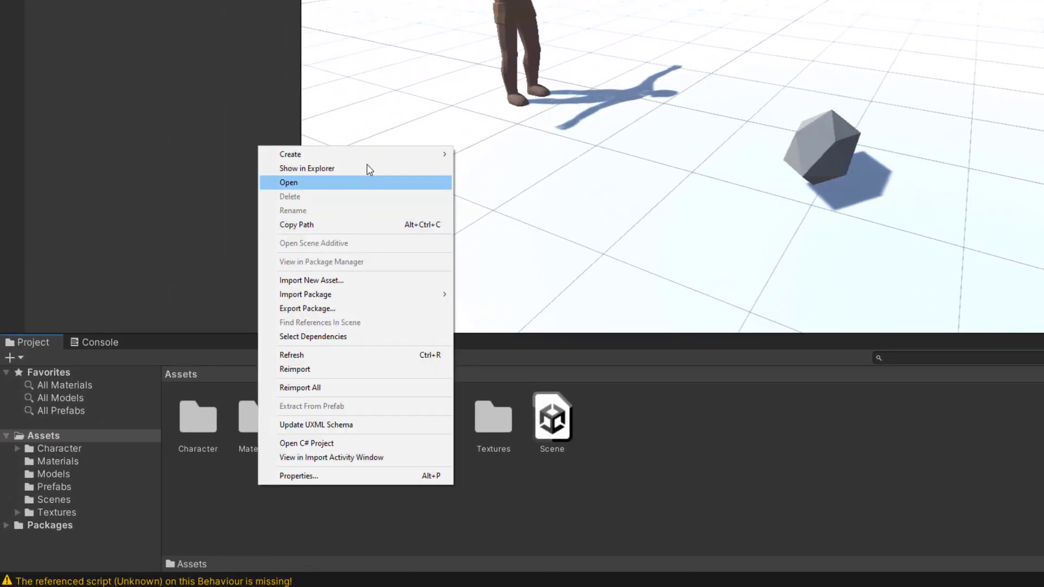
pyautogui.moveTo(374, 158)
pyautogui.click(518, 24)
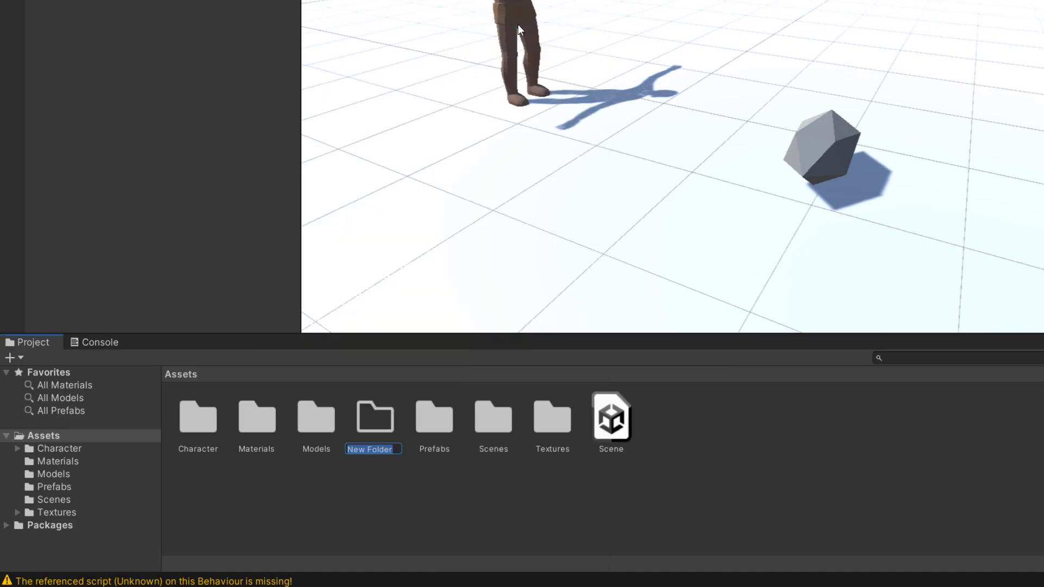
pyautogui.write('Scripts')
pyautogui.press('Return')
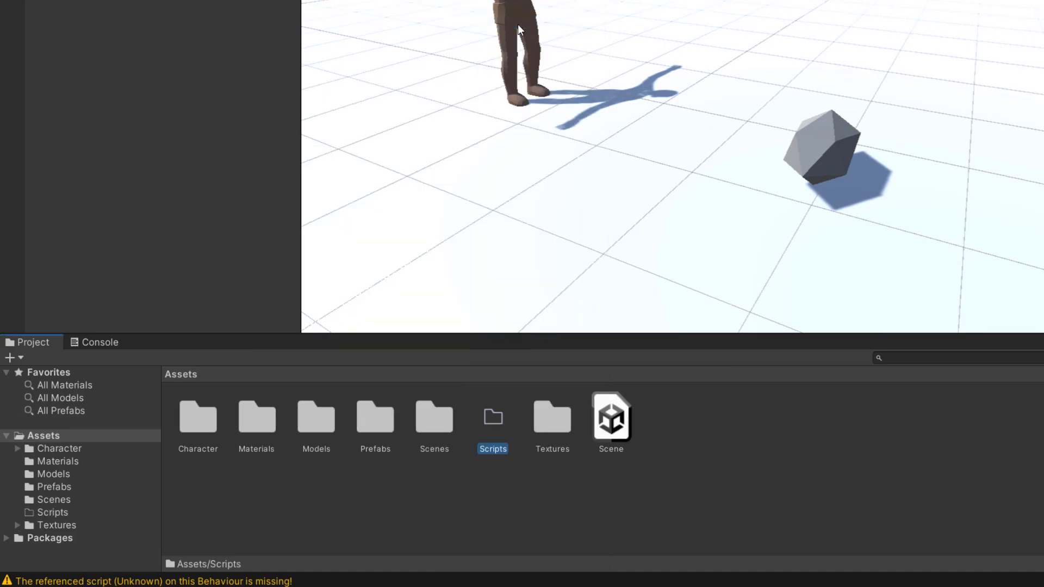
pyautogui.doubleClick(496, 421)
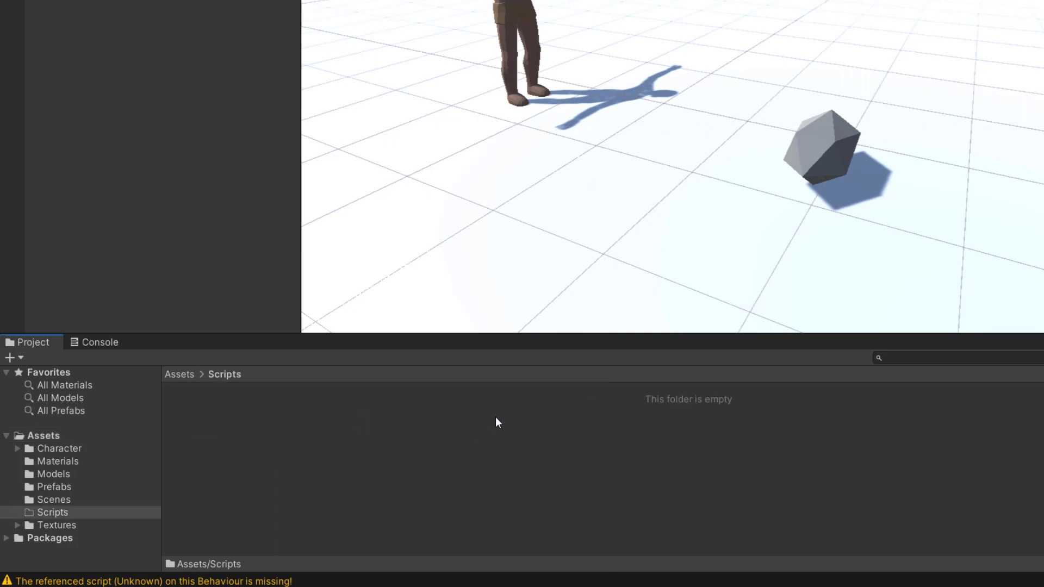
# Create a C# script named ItemData in Scripts and open it in Visual Studio
pyautogui.rightClick(374, 466)
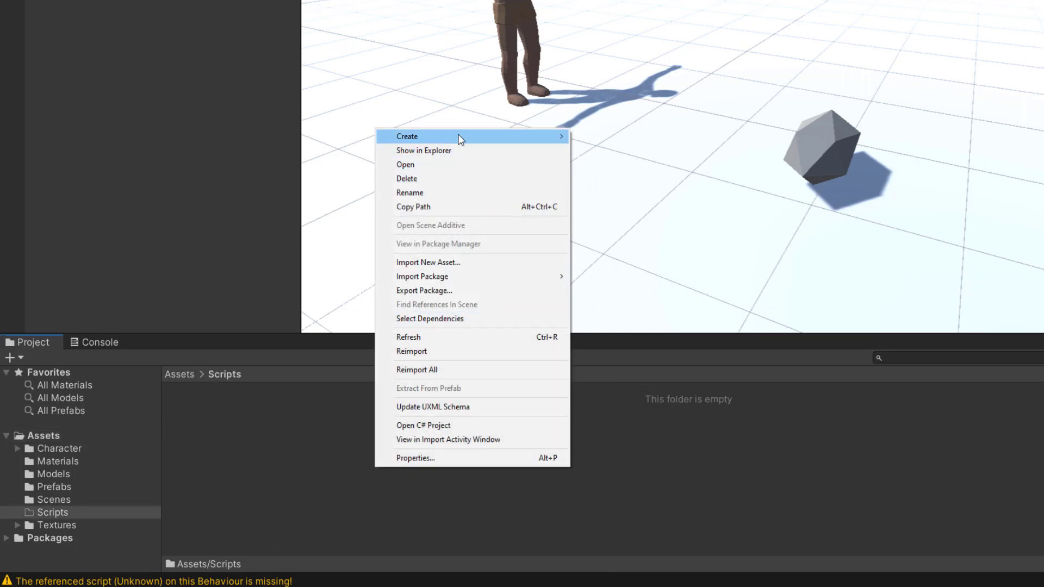
pyautogui.moveTo(482, 140)
pyautogui.click(629, 42)
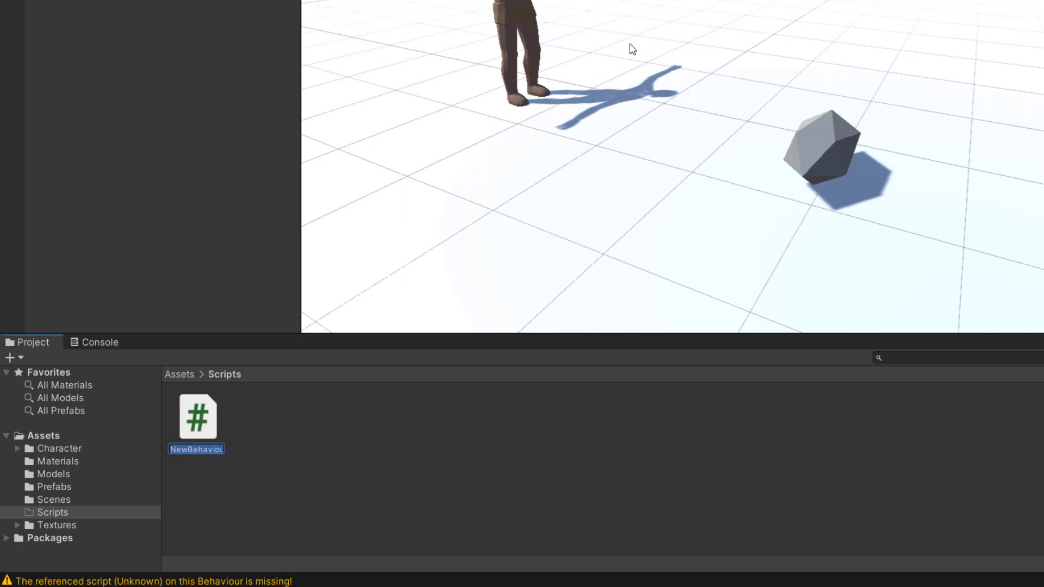
pyautogui.write('ItemD')
pyautogui.write('ata')
pyautogui.press('Return')
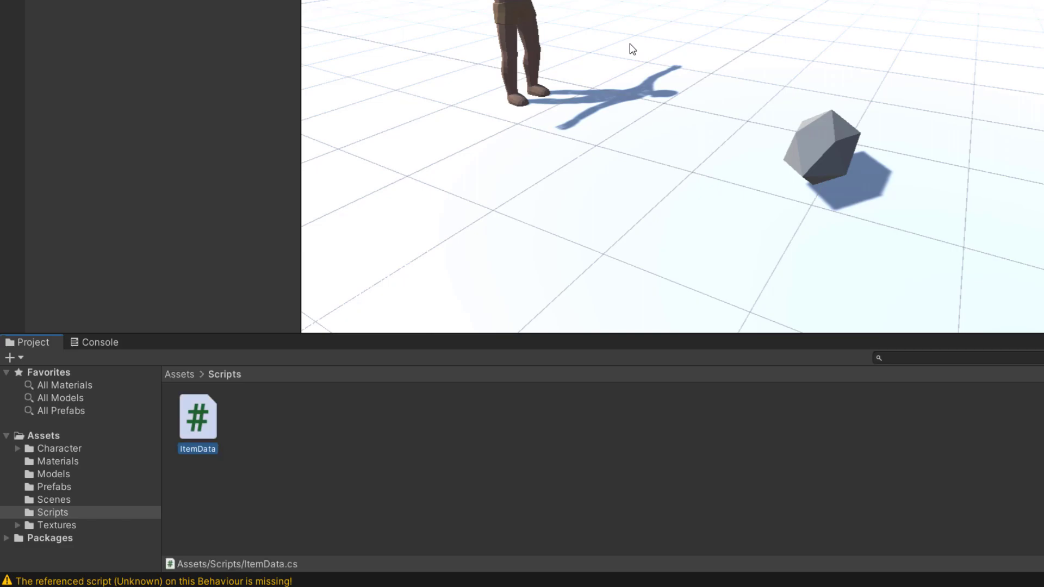
pyautogui.doubleClick(200, 414)
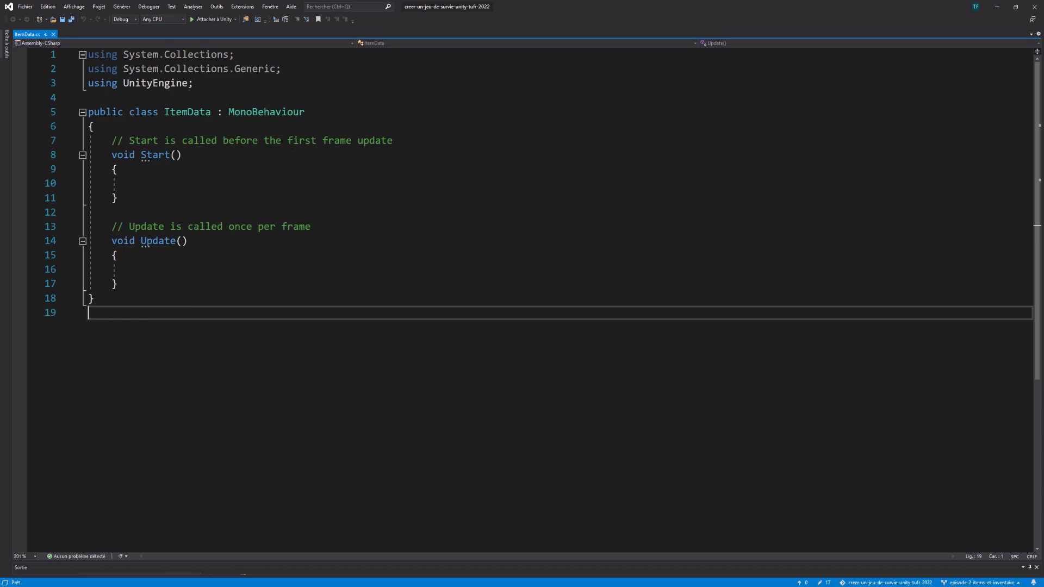
# Change ItemData's base class to ScriptableObject and delete the default Start and Update methods
pyautogui.click(251, 54)
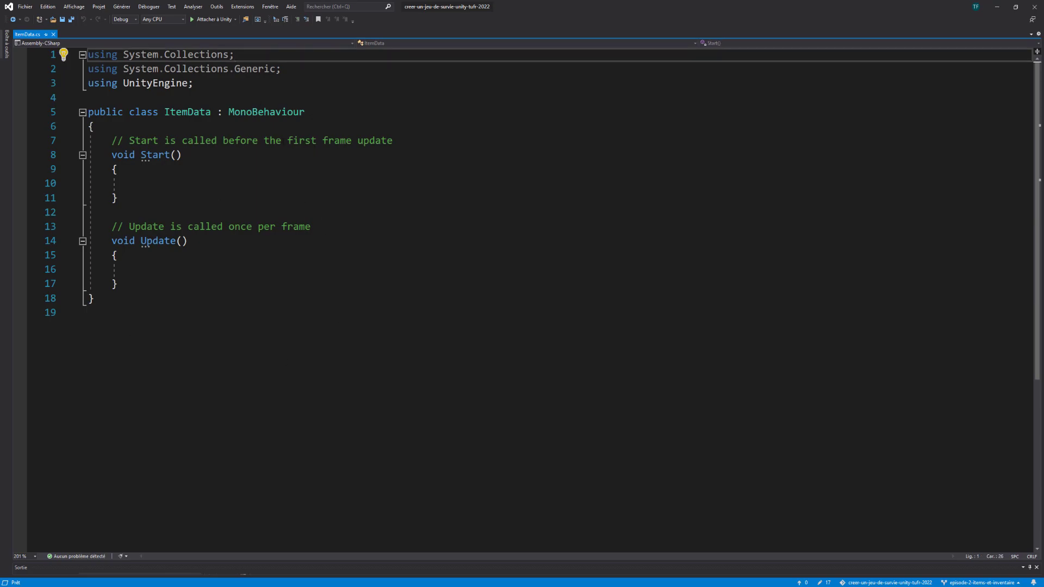
pyautogui.doubleClick(256, 112)
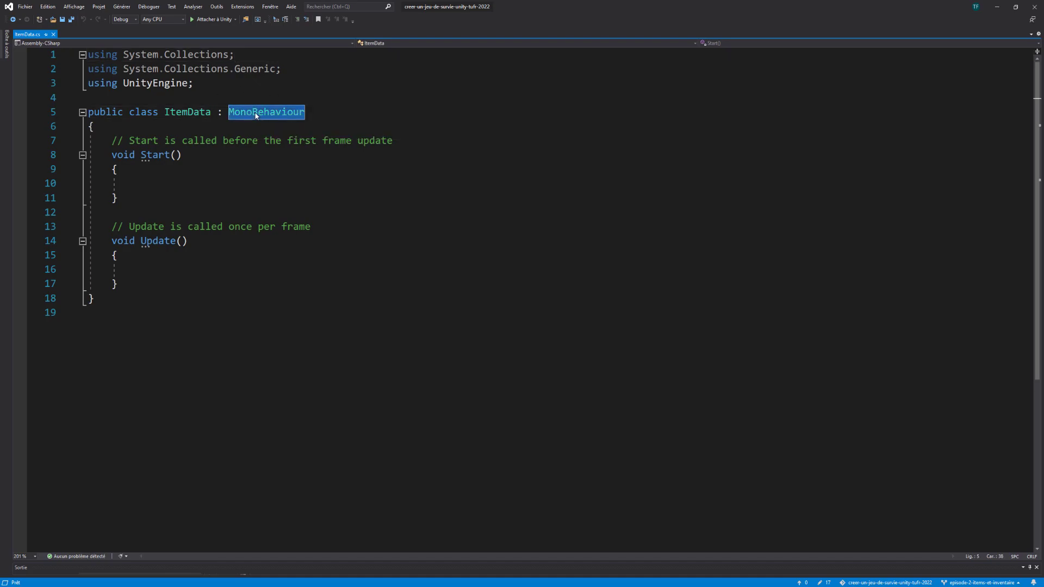
pyautogui.write('Script')
pyautogui.press('Tab')
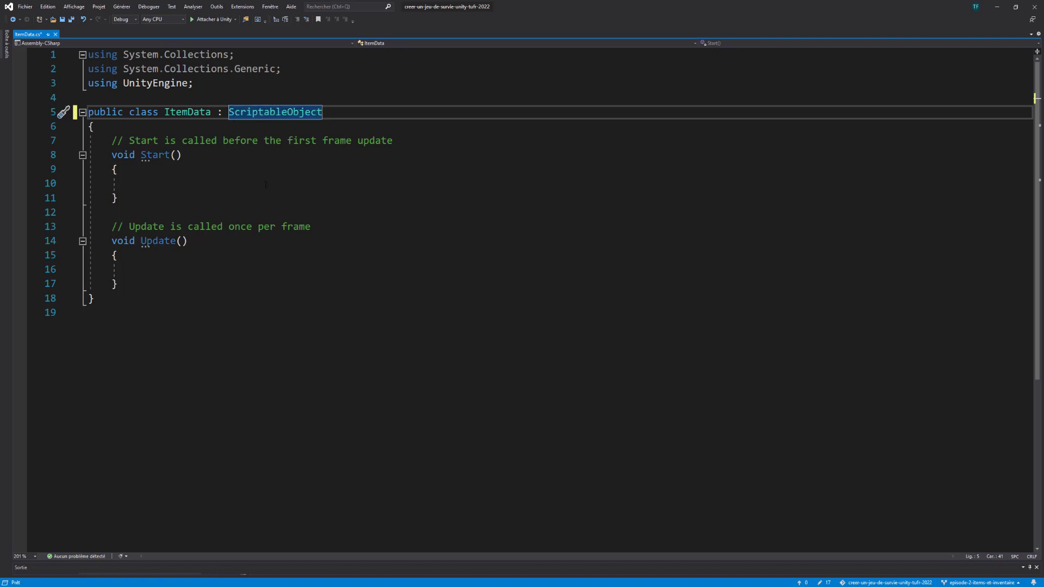
pyautogui.moveTo(118, 283); pyautogui.dragTo(112, 141)
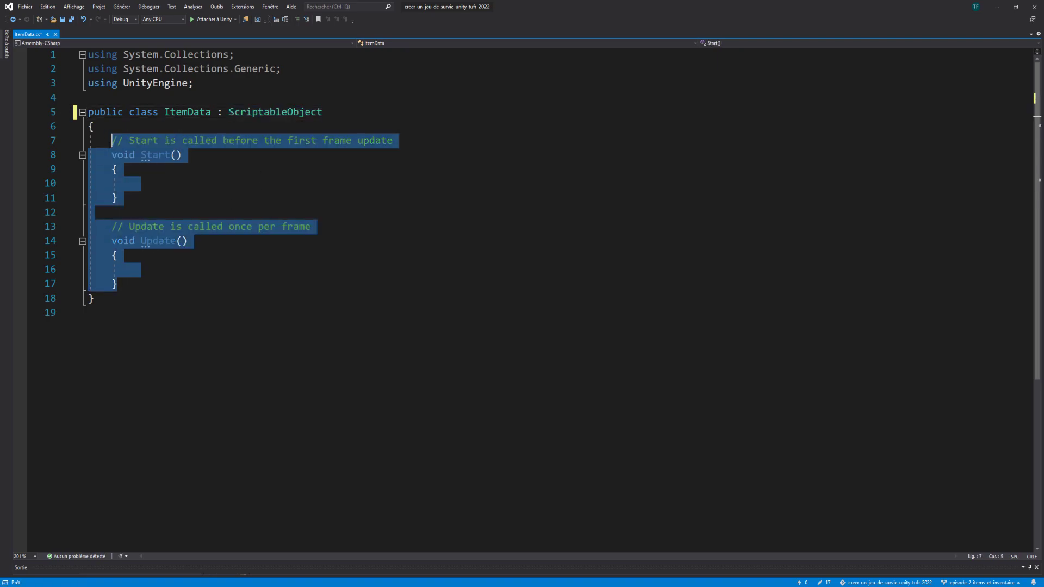
pyautogui.press('Delete')
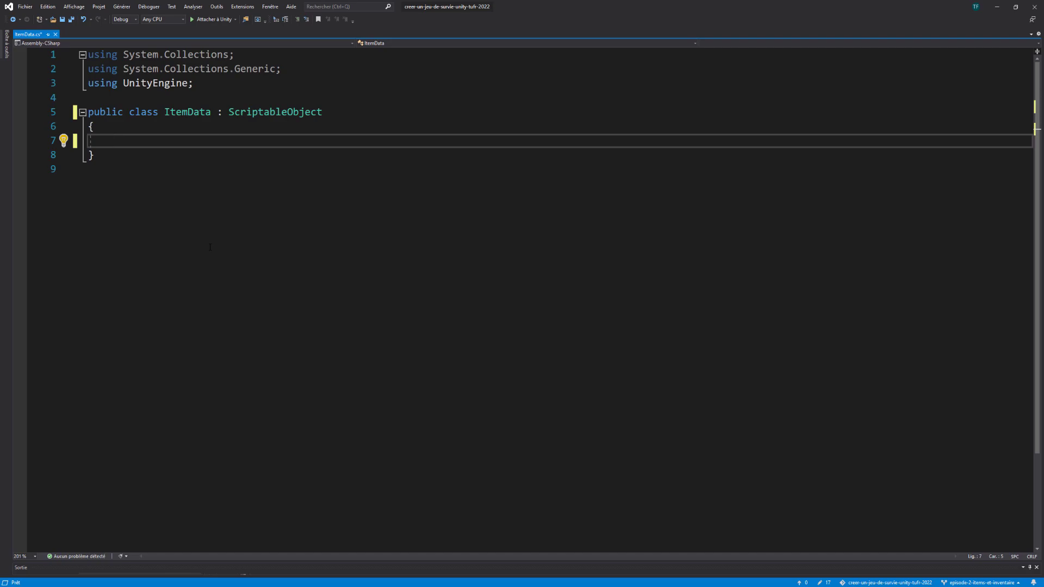
# Add public string name and public Sprite visual fields to ItemData
pyautogui.write('public s')
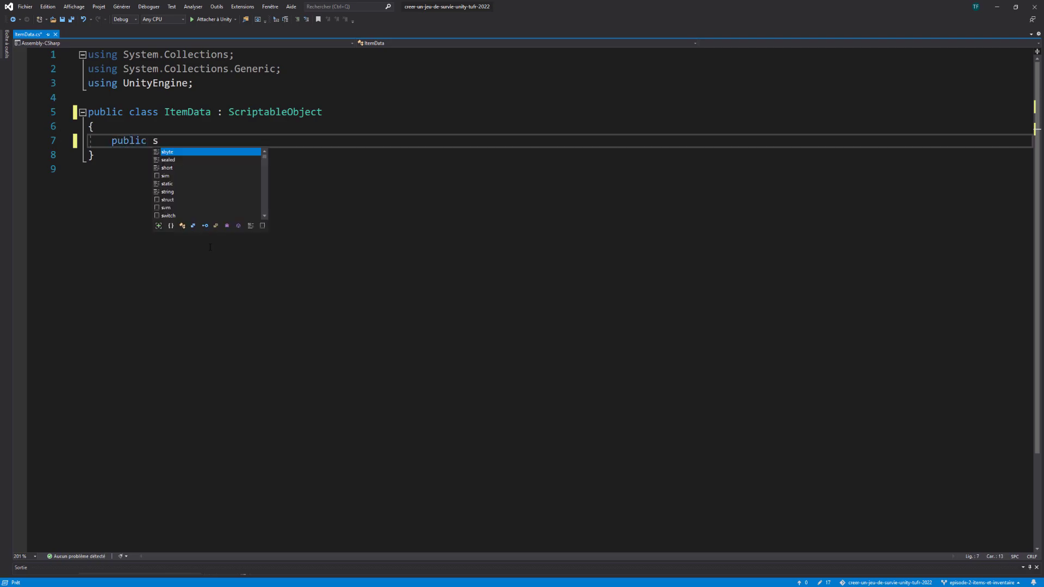
pyautogui.write('tring;')
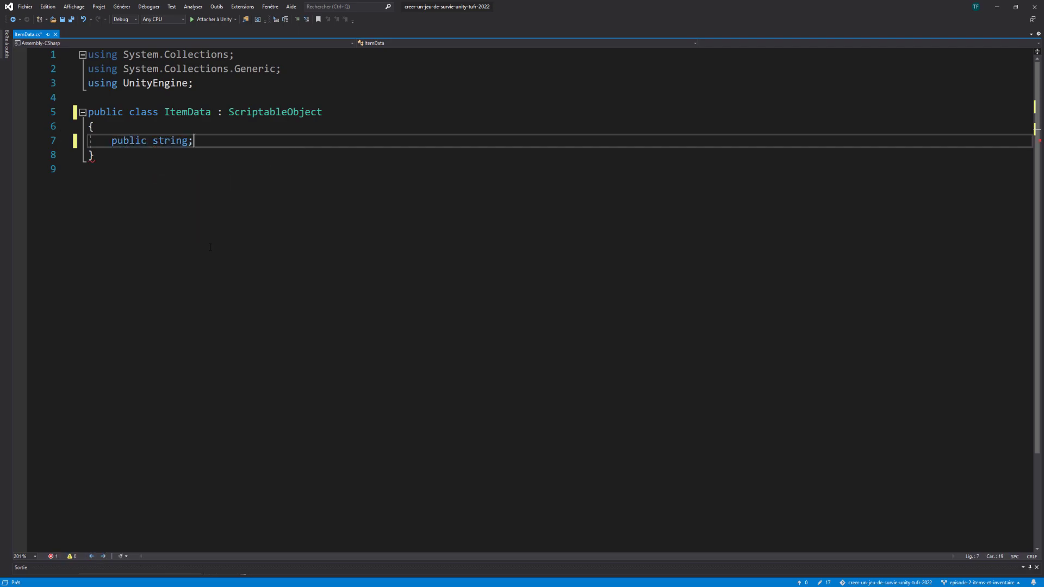
pyautogui.press('Left')
pyautogui.write('name')
pyautogui.press('End')
pyautogui.press('Return')
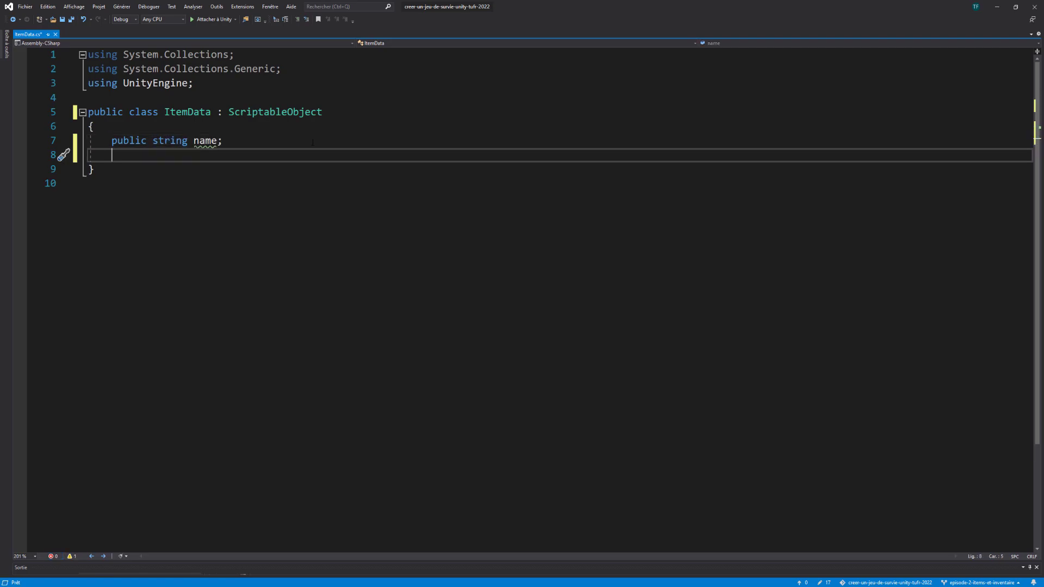
pyautogui.write('public Sp')
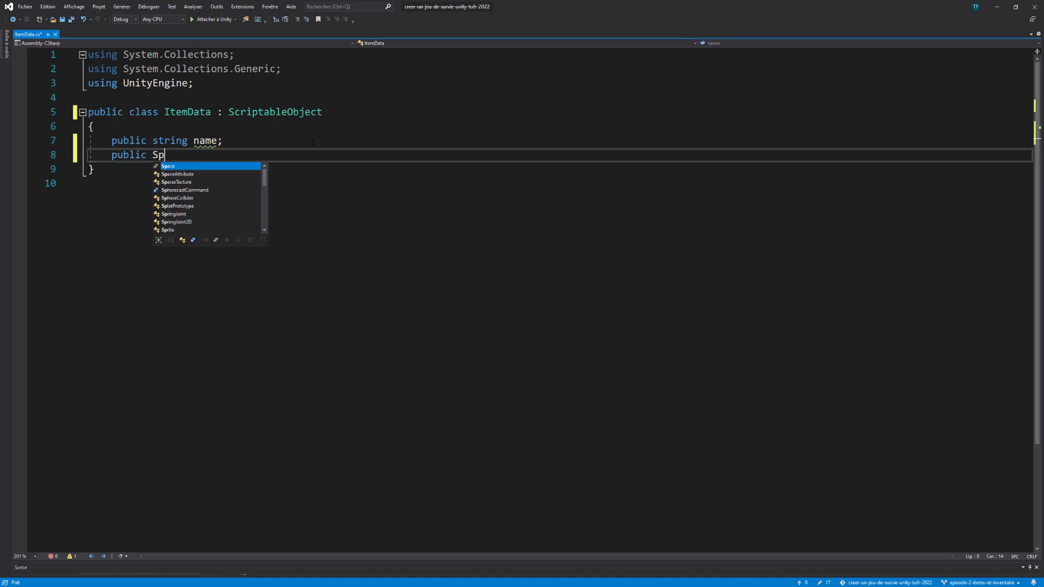
pyautogui.write('rite')
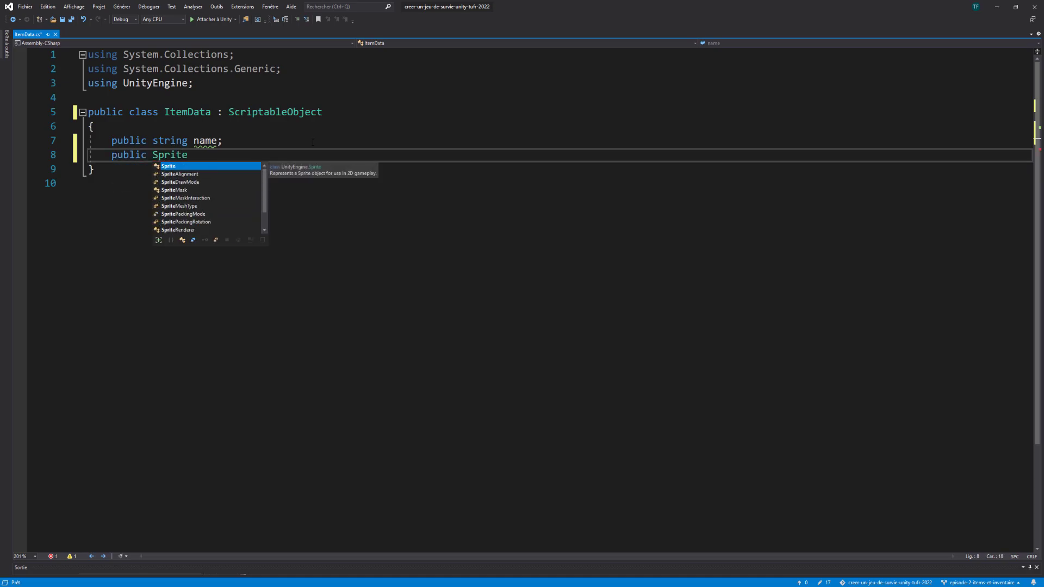
pyautogui.write(' vis')
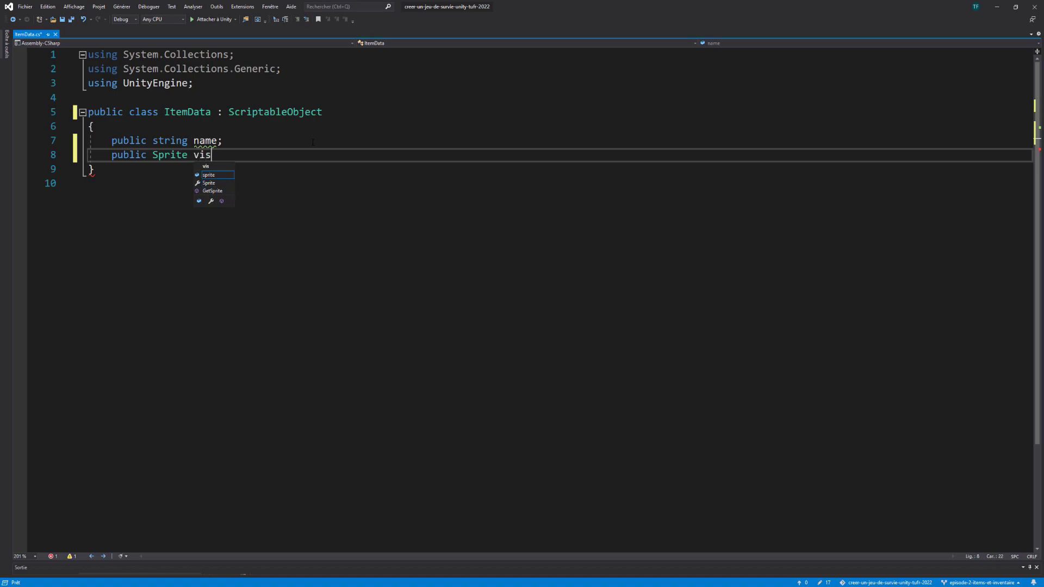
pyautogui.write('ual;')
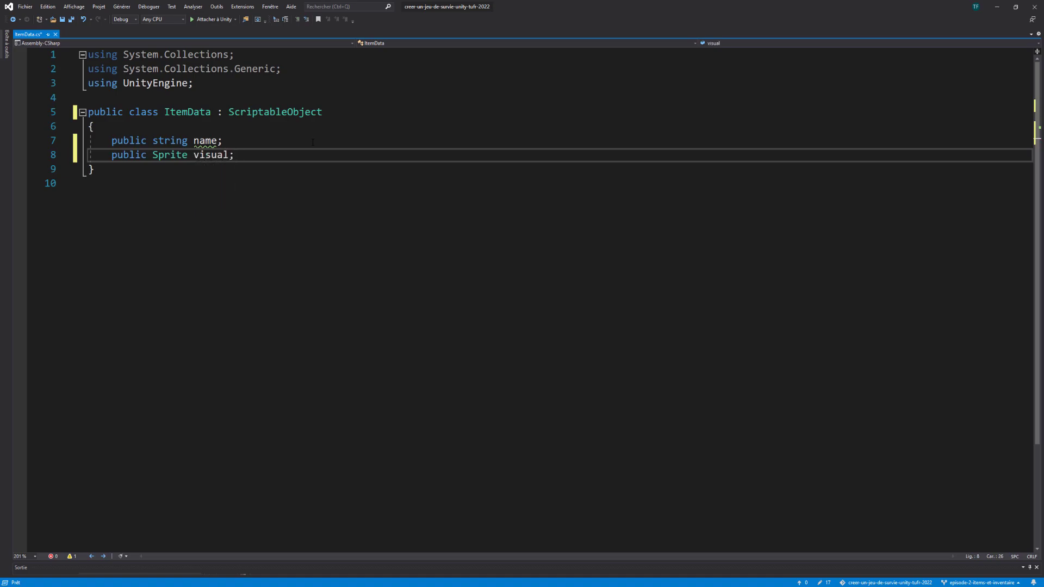
pyautogui.press('Return')
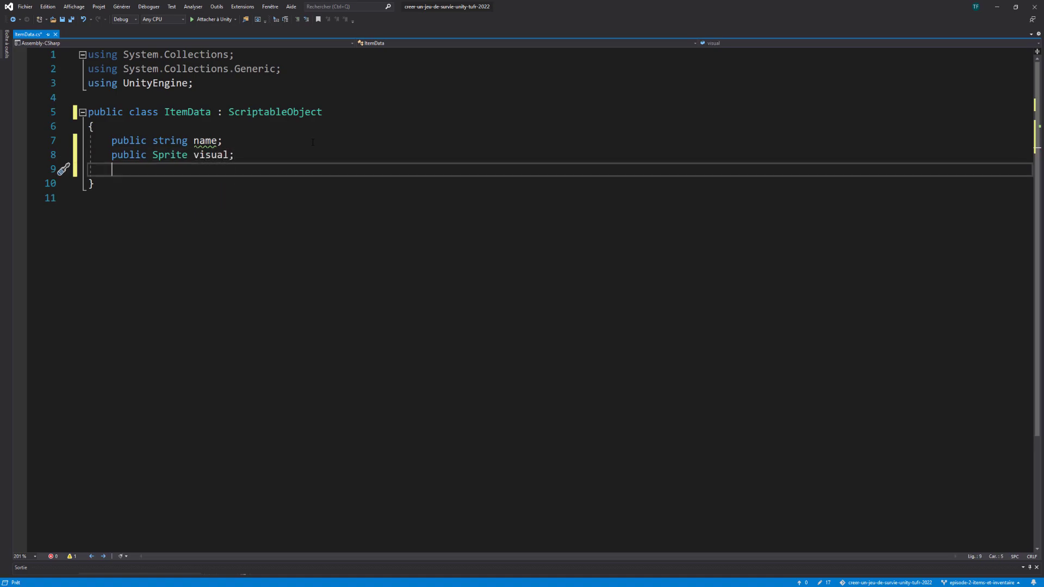
# Add a public GameObject prefab field and save the script
pyautogui.write('public Game')
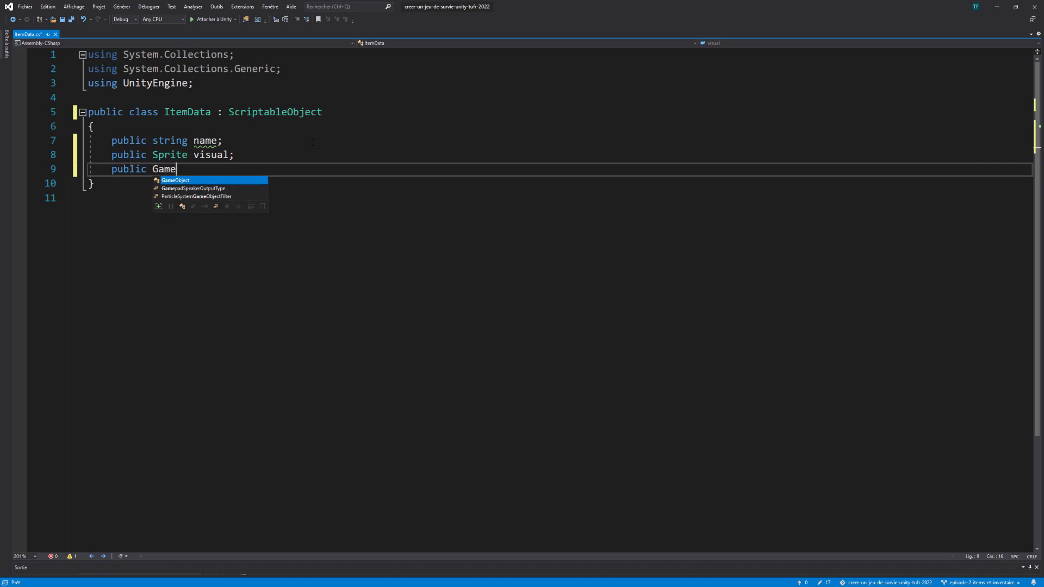
pyautogui.press('Tab')
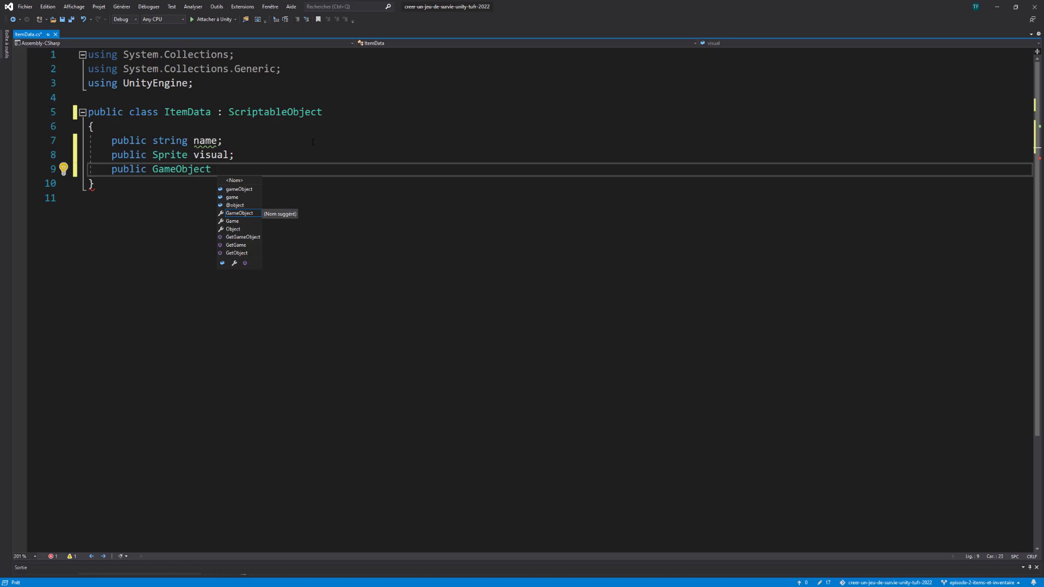
pyautogui.write('prefab;')
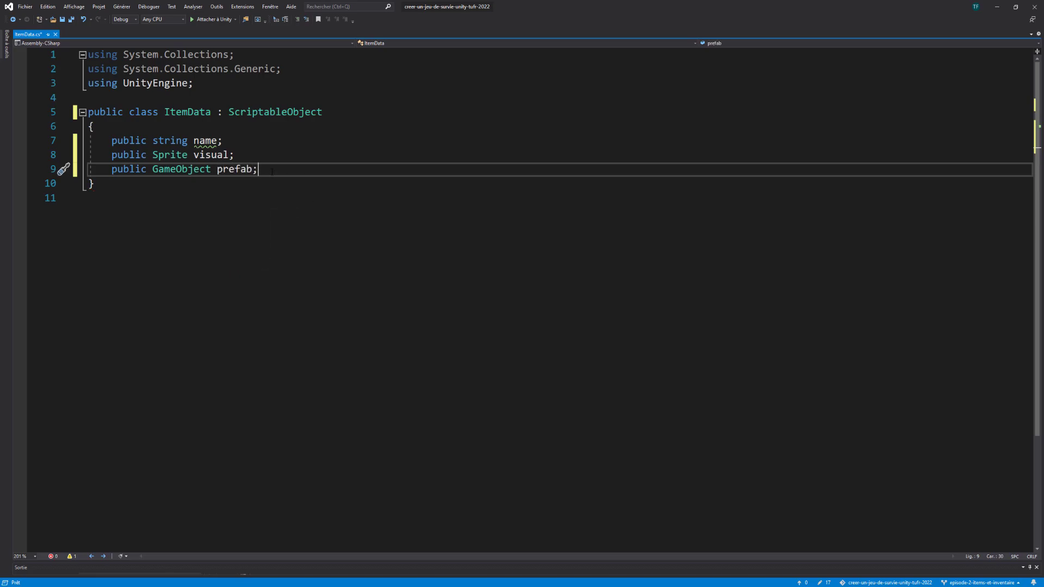
pyautogui.hotkey('shift', 'Up')
pyautogui.hotkey('shift', 'Up')
pyautogui.hotkey('shift', 'Home')
pyautogui.hotkey('shift', 'Home')
pyautogui.hotkey('ctrl', 's')
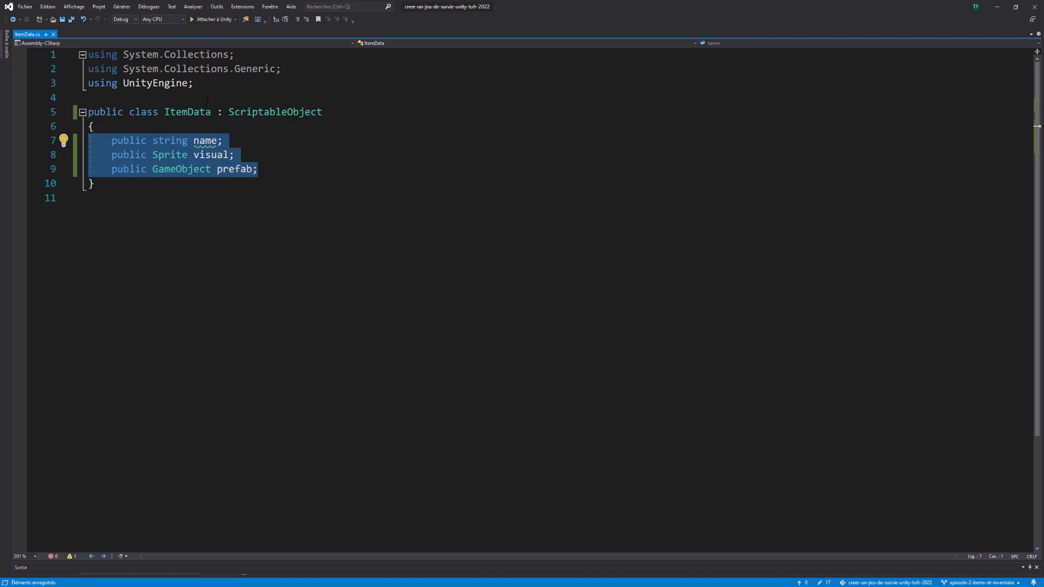
# Add [CreateAssetMenu(fileName = "Item", menuName = "Items/New item")] above the ItemData class
pyautogui.click(246, 100)
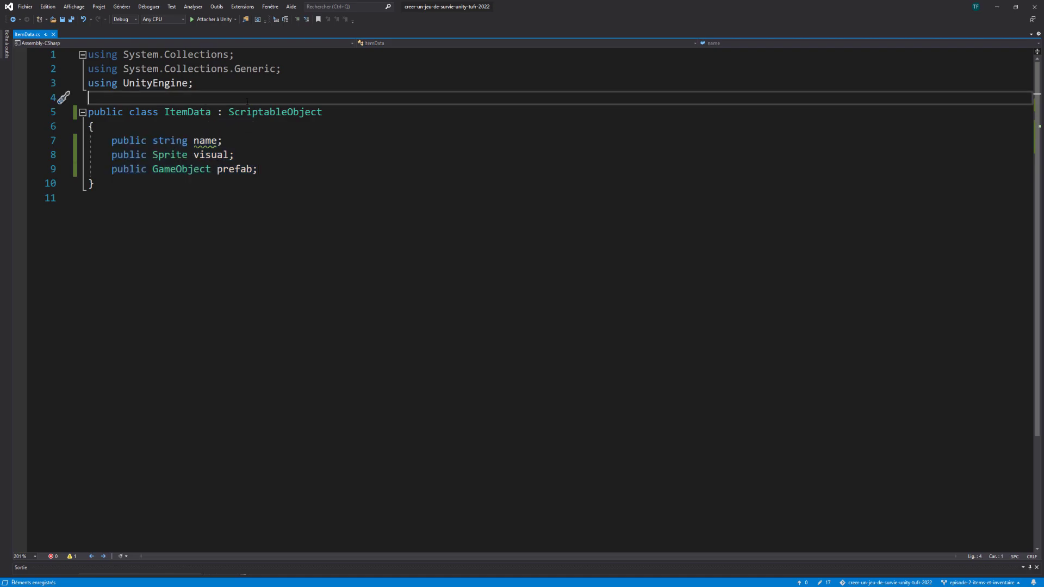
pyautogui.press('Return')
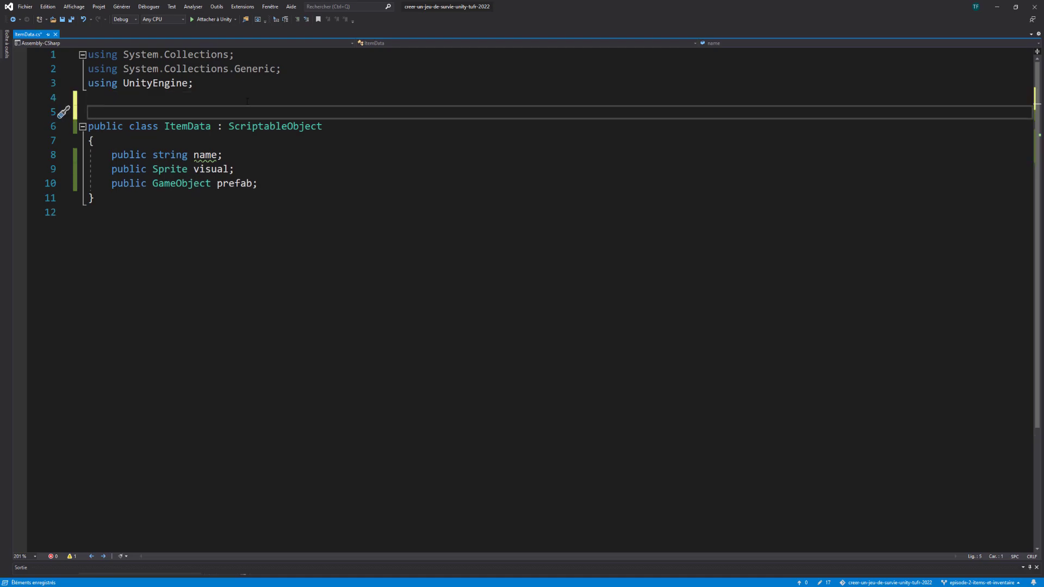
pyautogui.write('[')
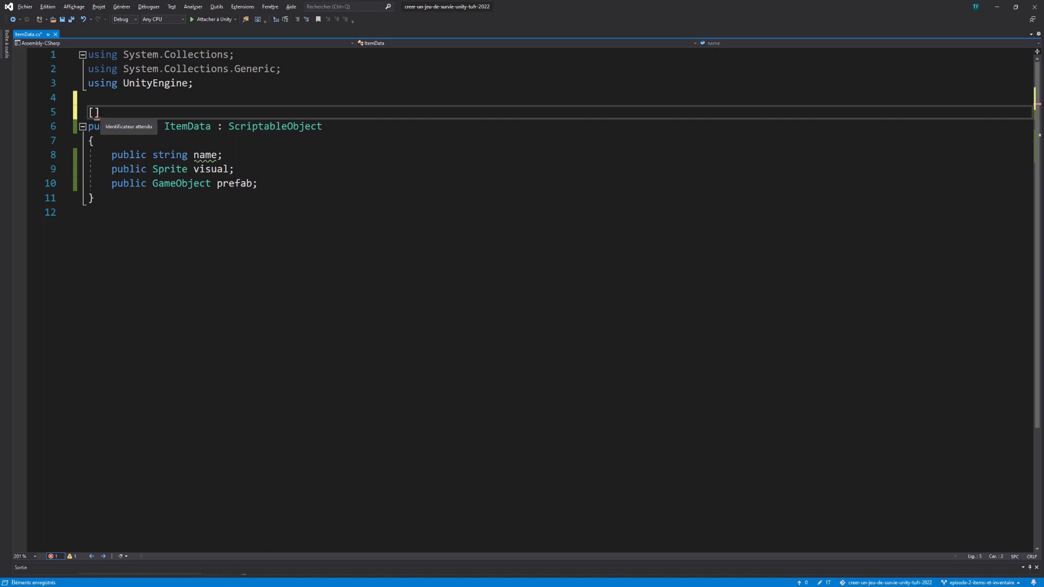
pyautogui.write('Cre')
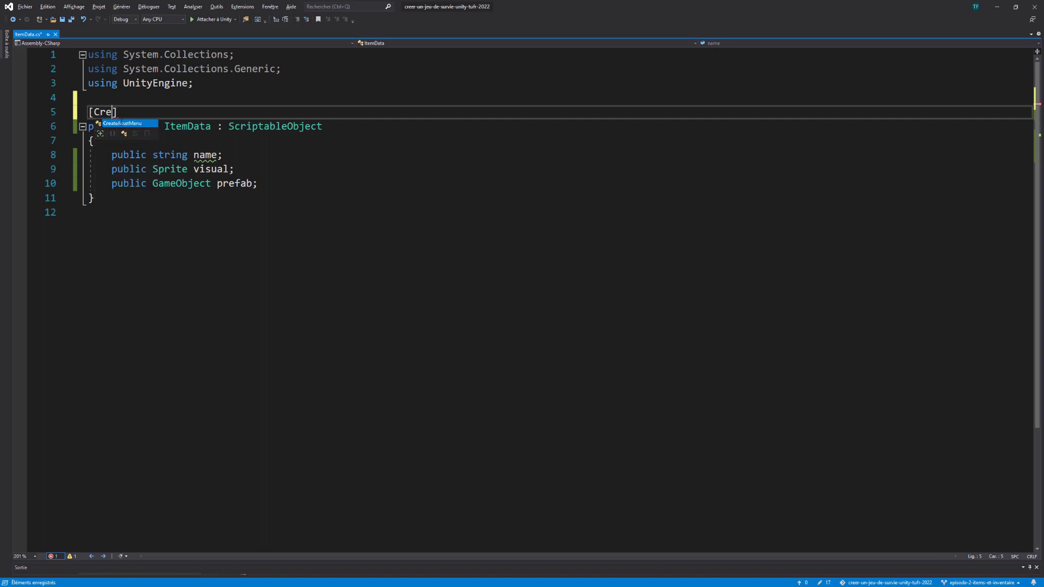
pyautogui.write('ateAss')
pyautogui.press('Tab')
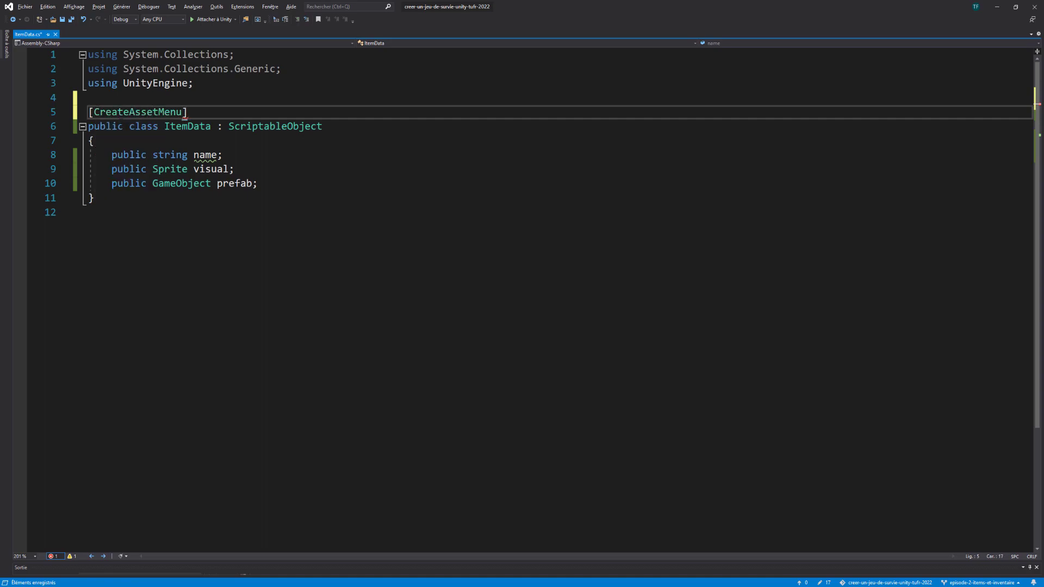
pyautogui.write('(')
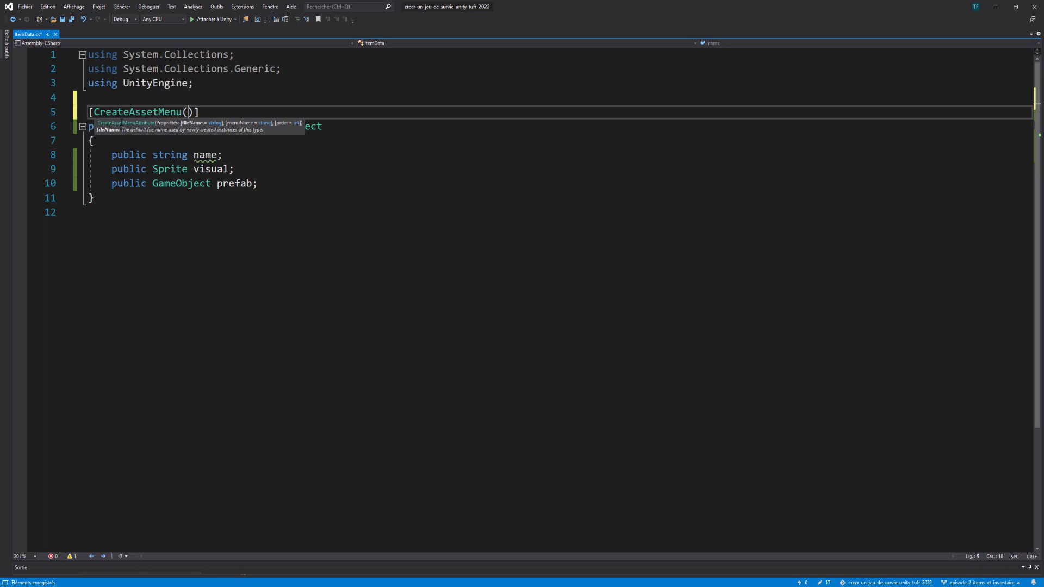
pyautogui.write('fileN')
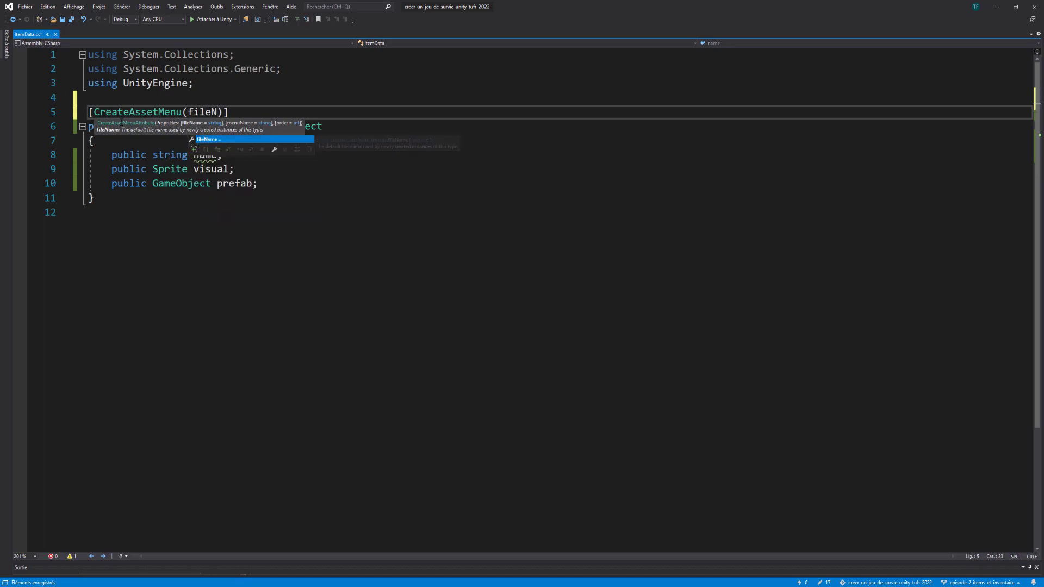
pyautogui.press('Tab')
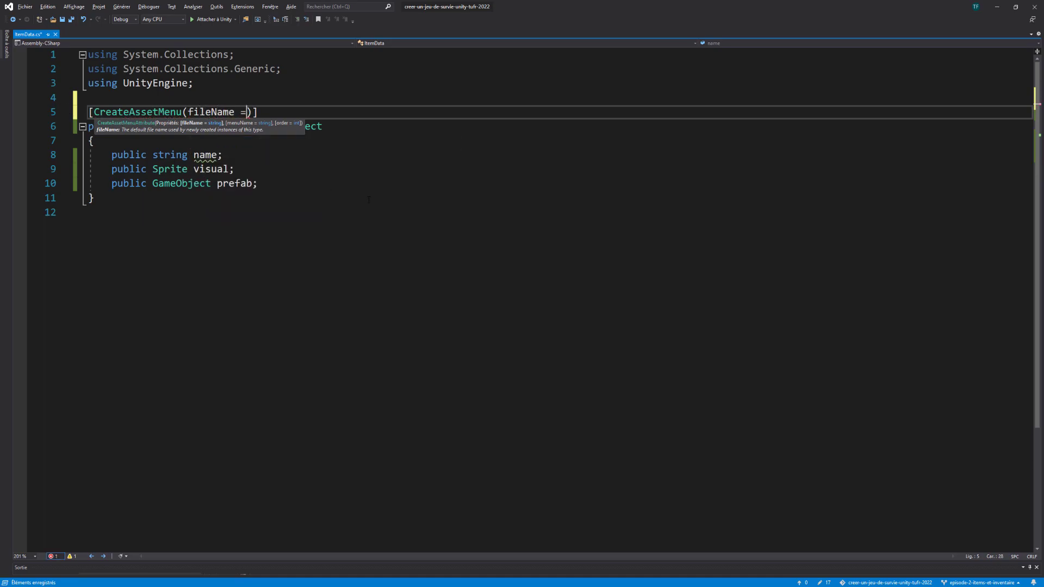
pyautogui.write('"')
pyautogui.write('Item')
pyautogui.write('", manu')
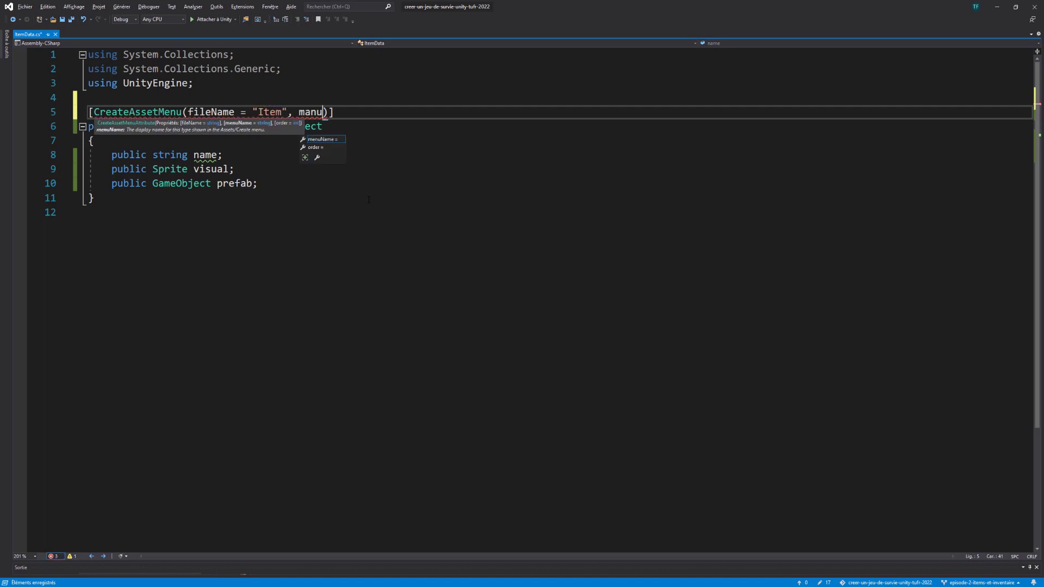
pyautogui.write('N')
pyautogui.press('Tab')
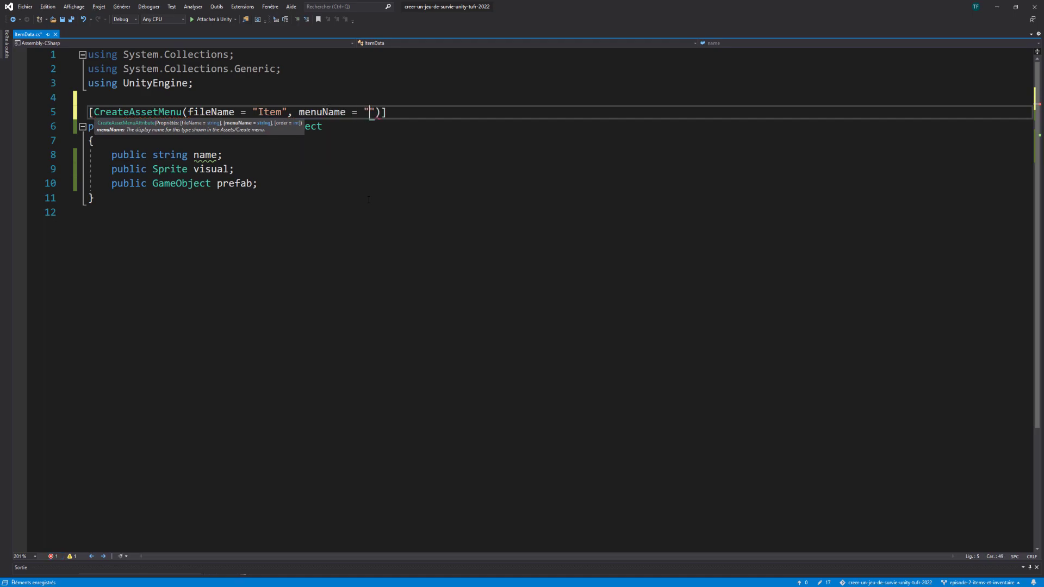
pyautogui.write('"Item')
pyautogui.write('s')
pyautogui.write('/New item')
# Save ItemData and review the Items/New item menu path
pyautogui.hotkey('ctrl', 's')
pyautogui.press('Down')
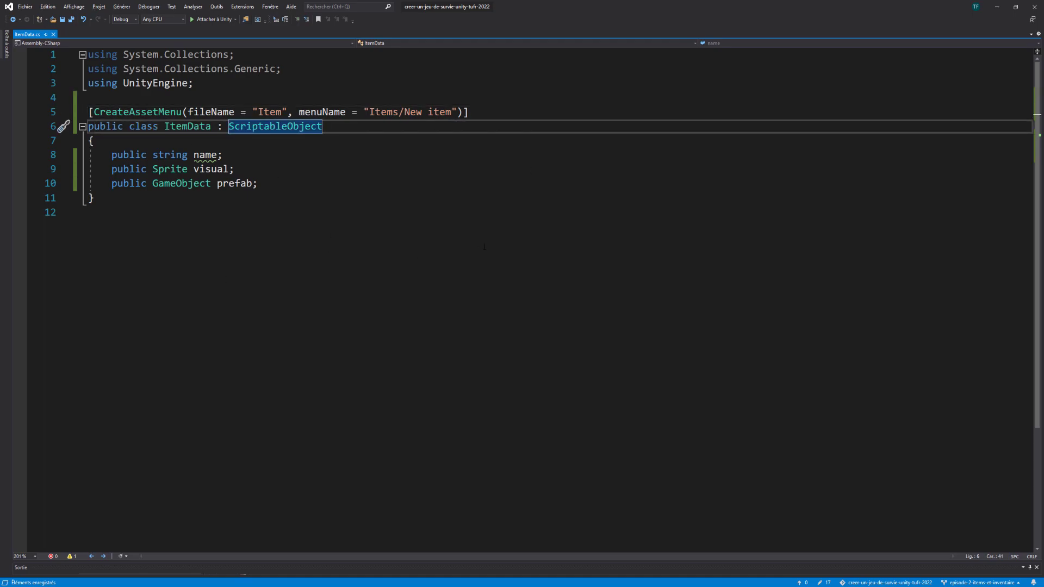
pyautogui.moveTo(370, 112); pyautogui.dragTo(451, 112)
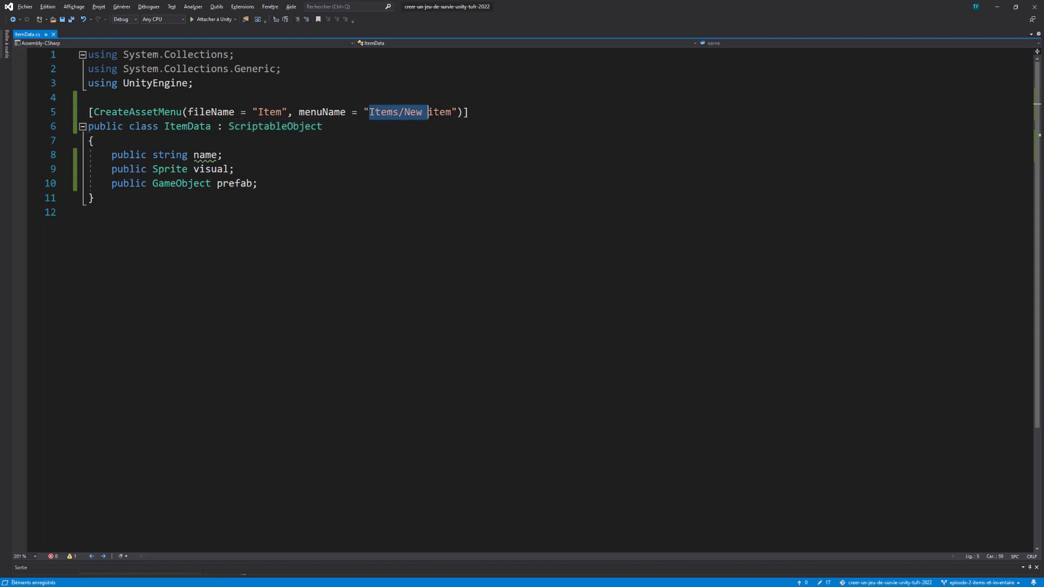
pyautogui.click(491, 114)
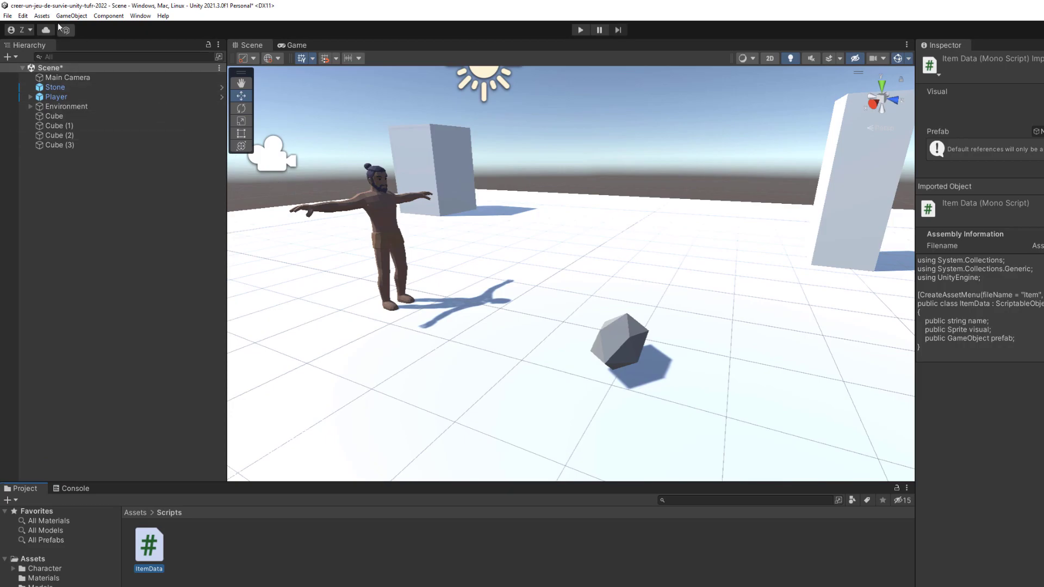
# Create a new ItemData asset through Create > Items > New item and name it Stone
pyautogui.click(42, 17)
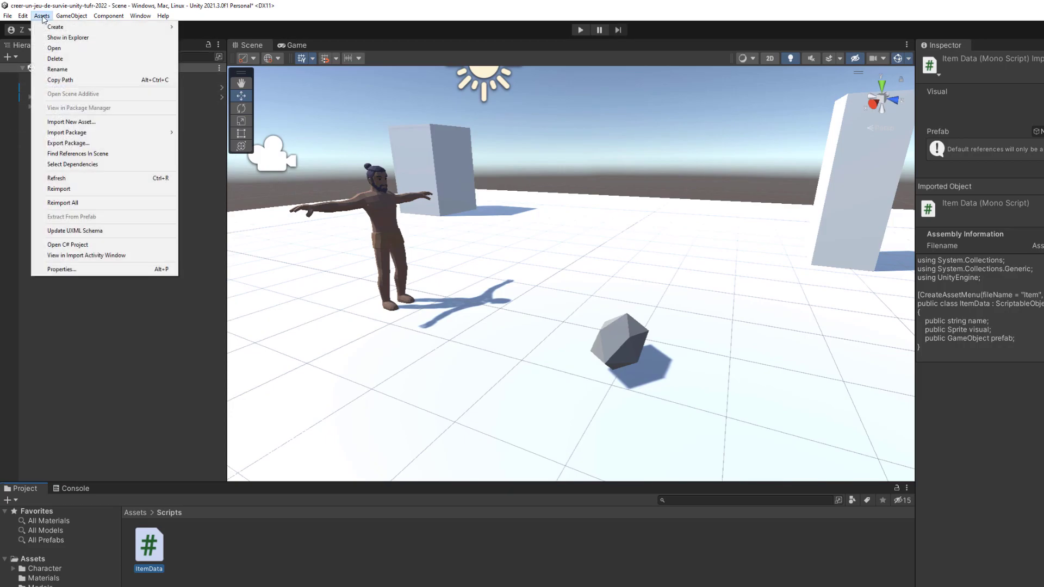
pyautogui.moveTo(124, 28)
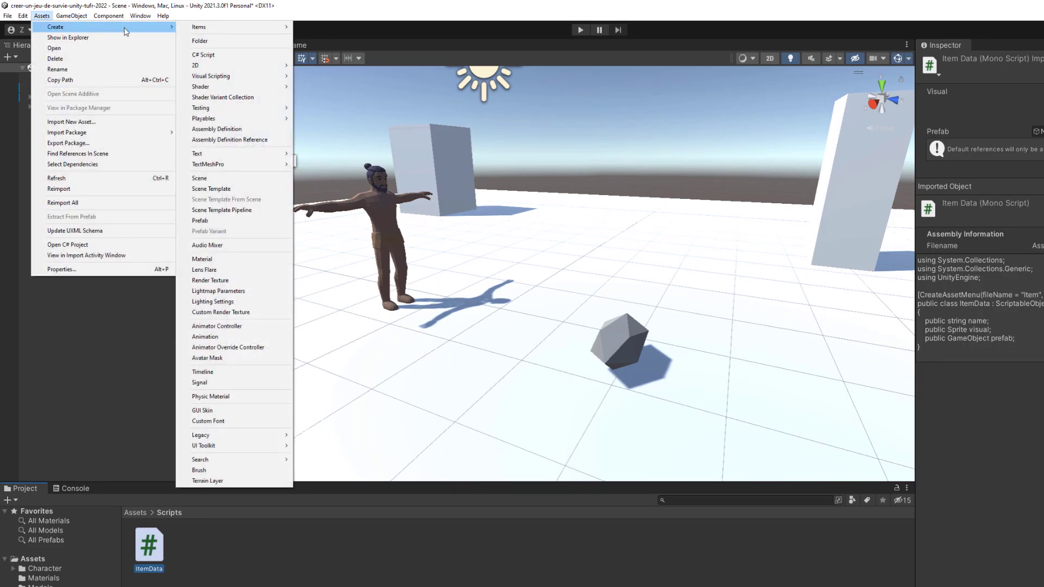
pyautogui.moveTo(216, 28)
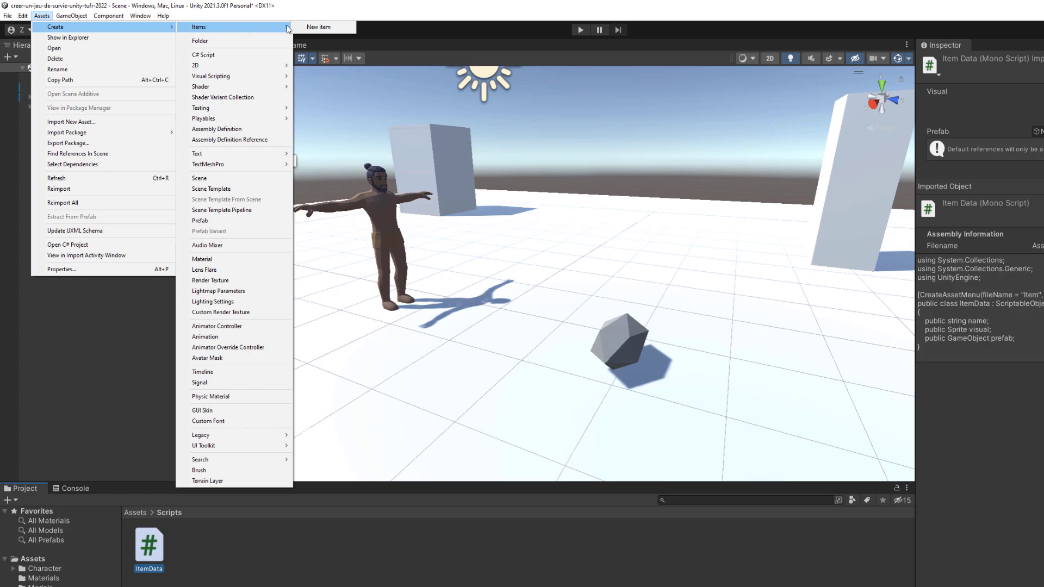
pyautogui.click(320, 29)
pyautogui.write('Stone')
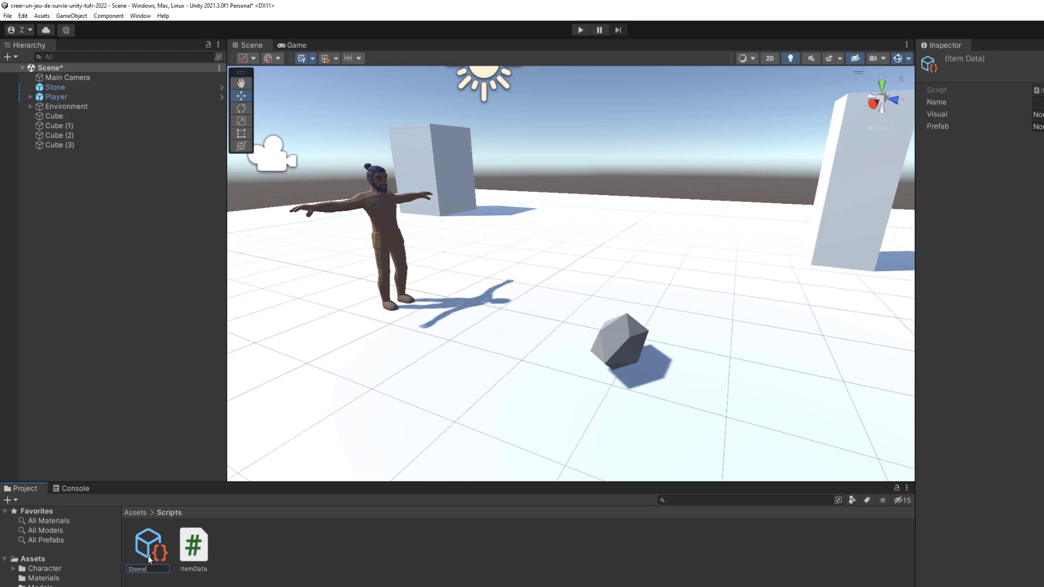
pyautogui.press('Return')
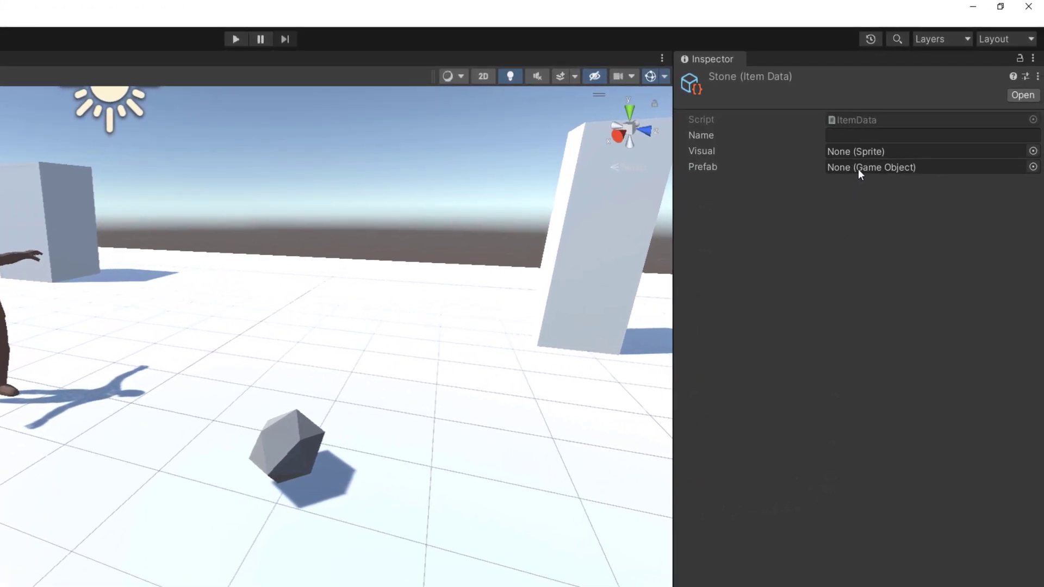
# Set the Stone item's Name to Stone and its Visual to the Stone sprite
pyautogui.click(859, 138)
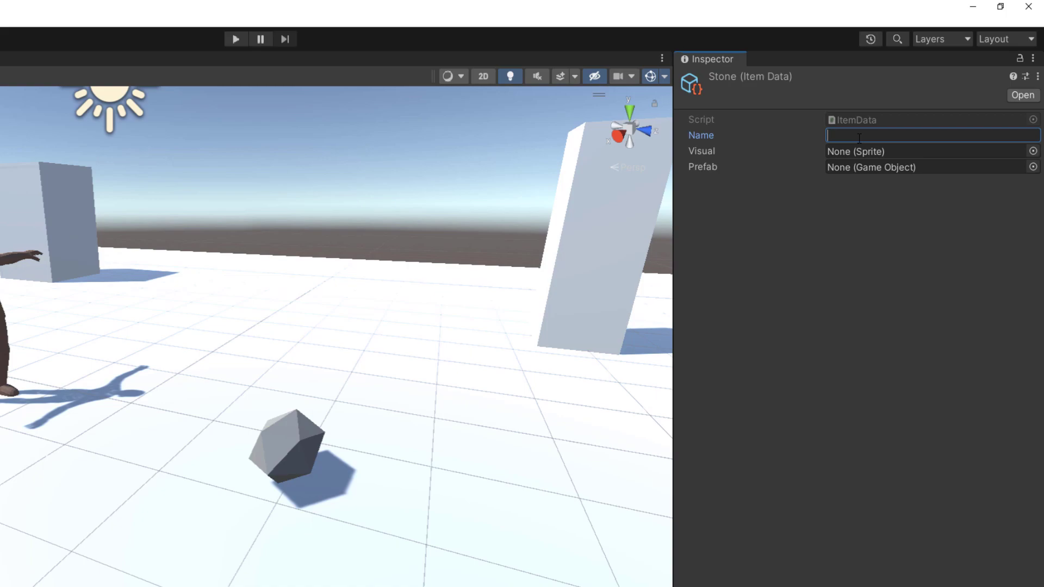
pyautogui.write('Stone')
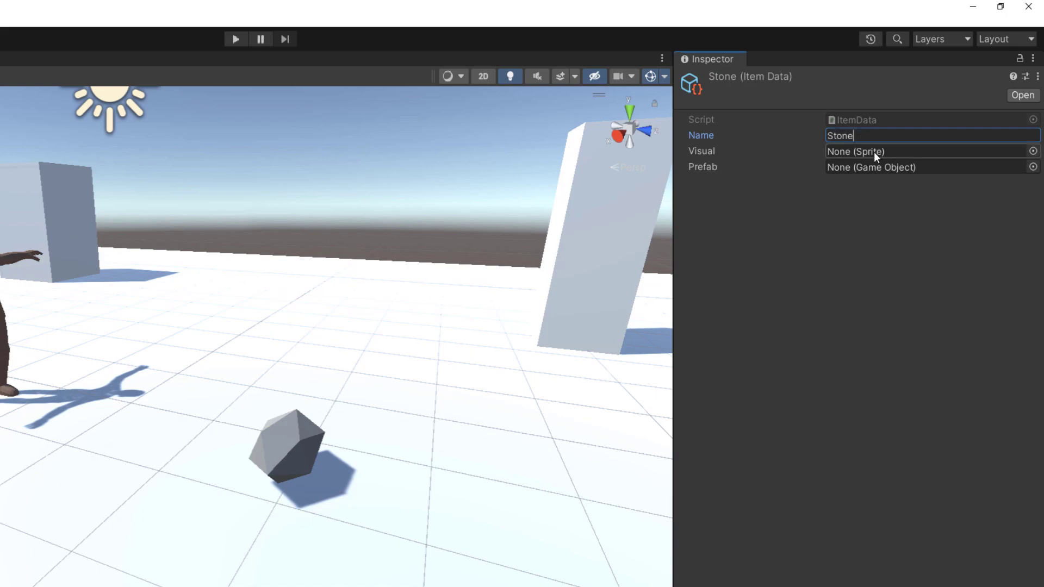
pyautogui.click(859, 151)
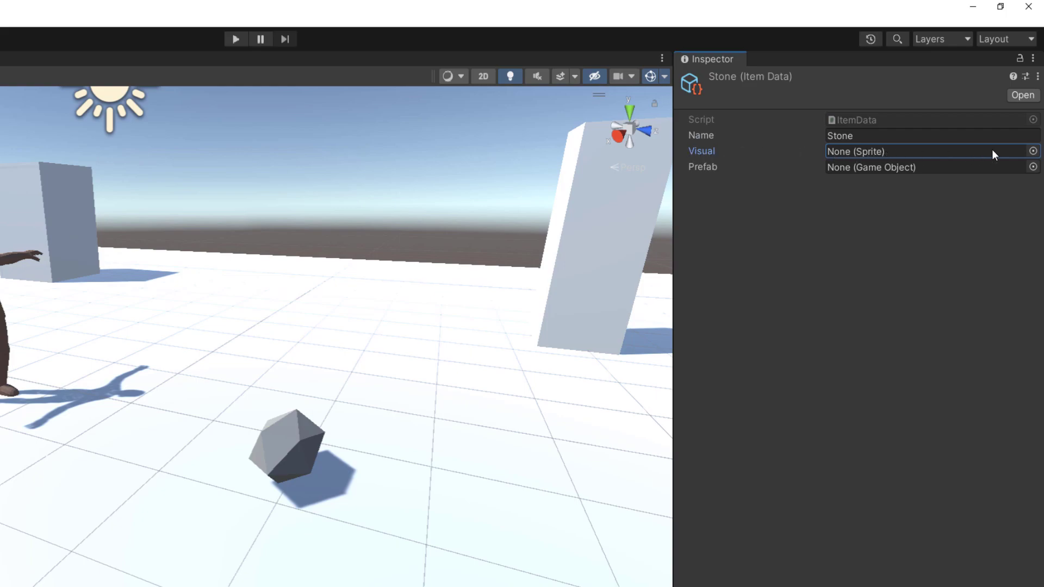
pyautogui.click(1033, 151)
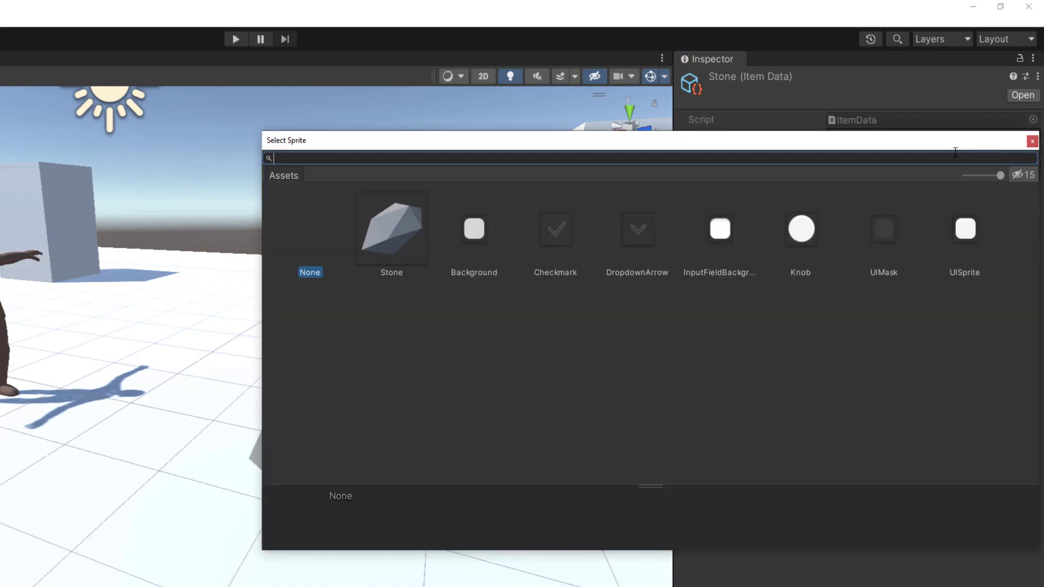
pyautogui.click(337, 280)
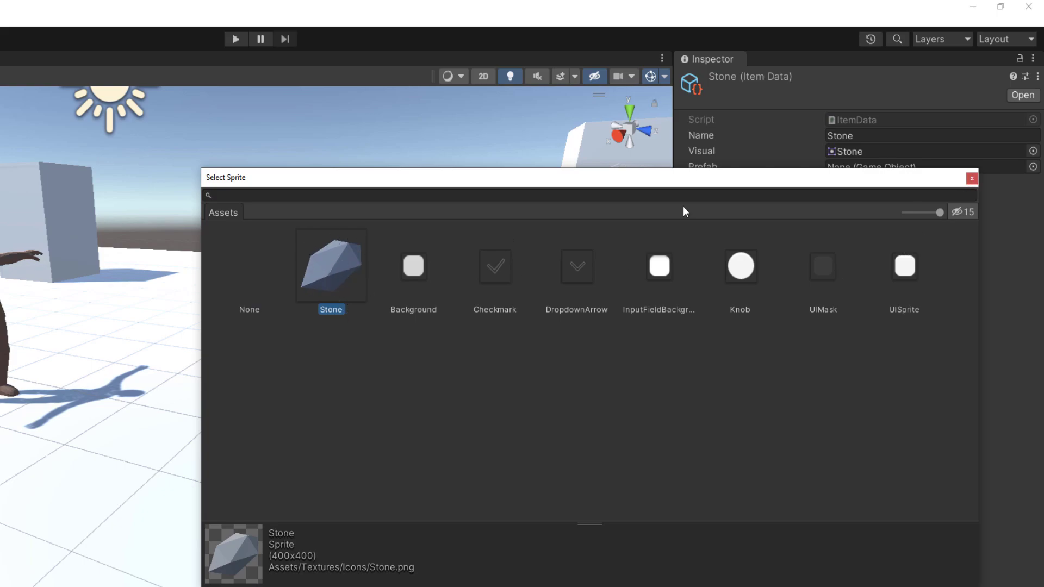
pyautogui.click(971, 179)
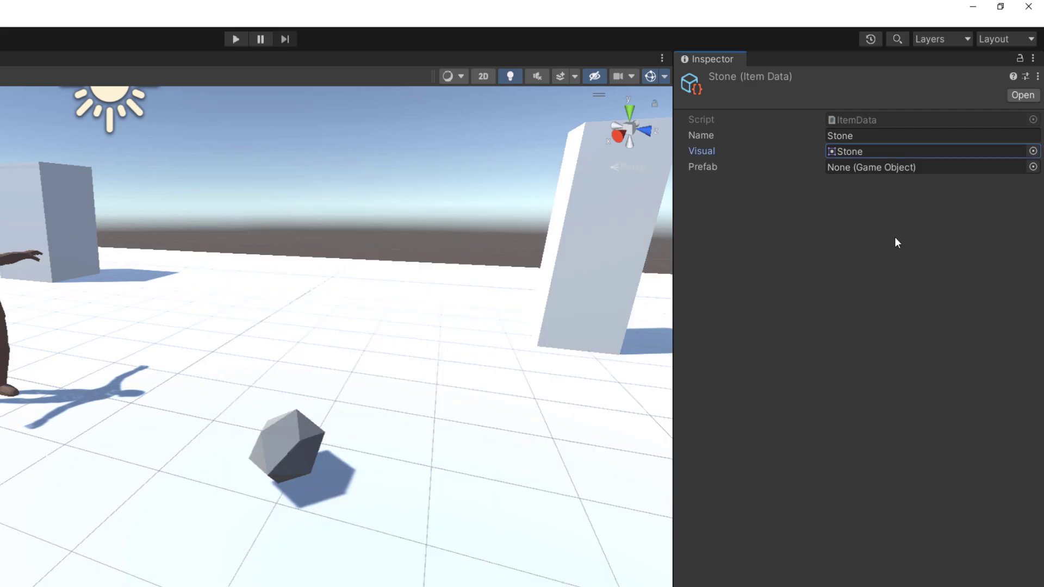
# Assign the Stone prefab from the Prefabs folder to the item's Prefab field
pyautogui.click(878, 168)
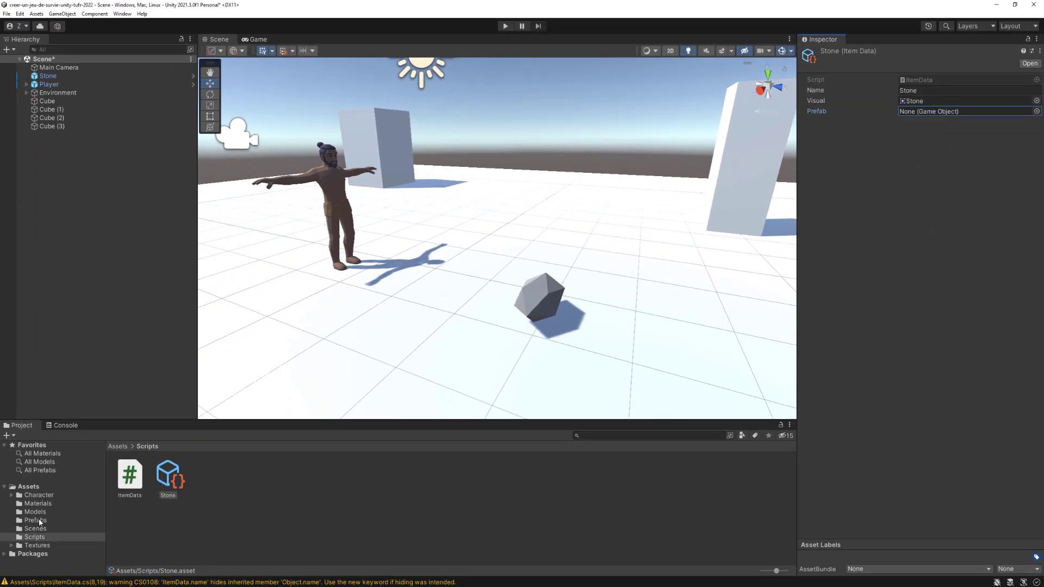
pyautogui.click(37, 520)
pyautogui.moveTo(133, 490); pyautogui.dragTo(935, 116)
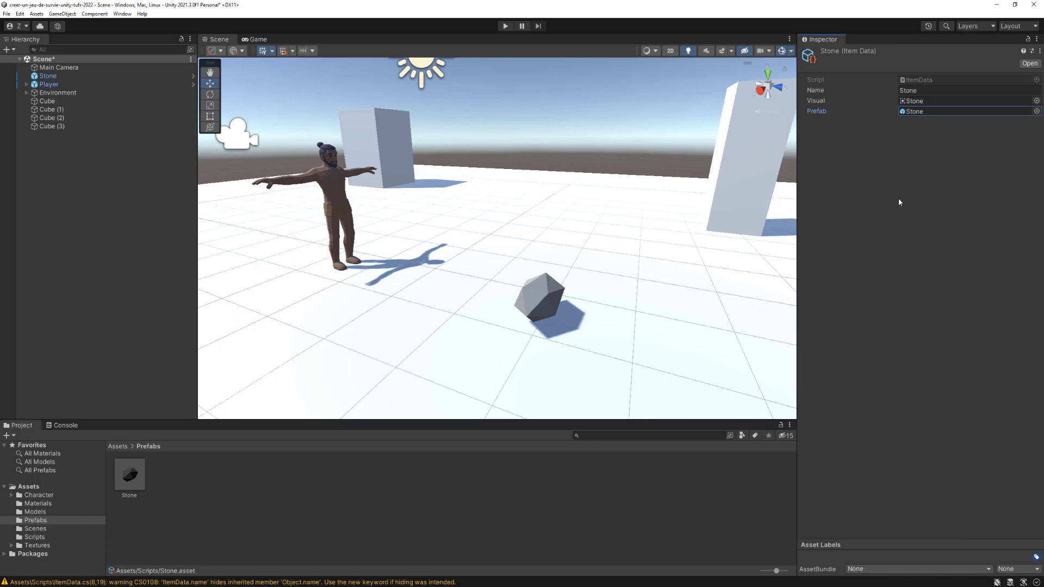
pyautogui.click(35, 537)
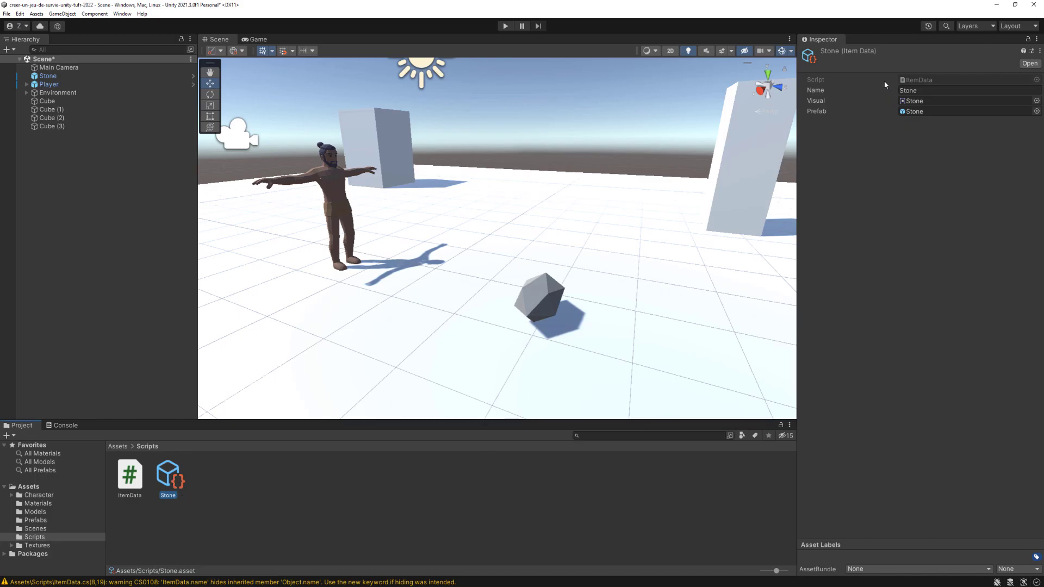
pyautogui.click(817, 92)
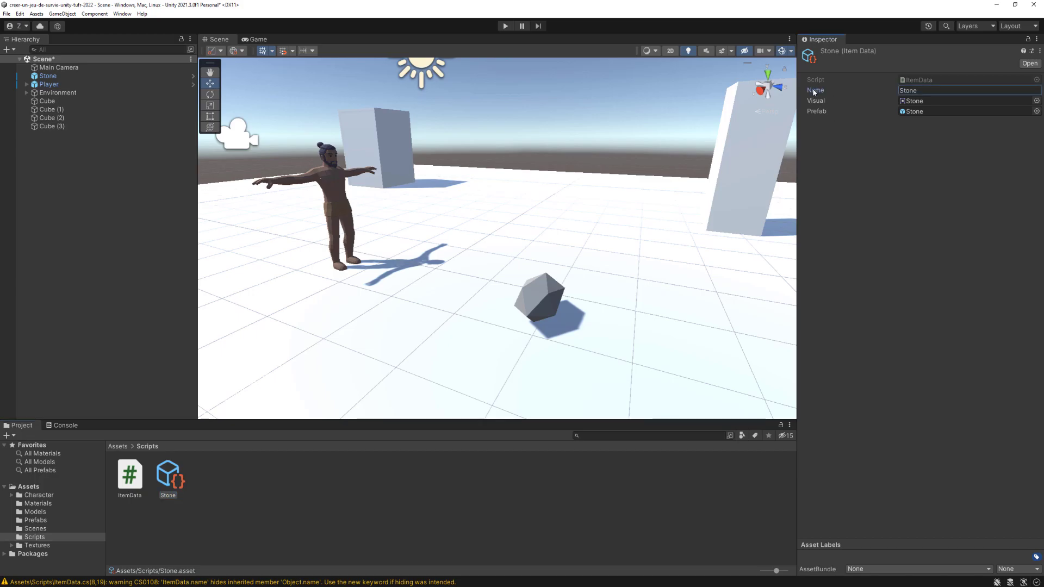
pyautogui.click(821, 102)
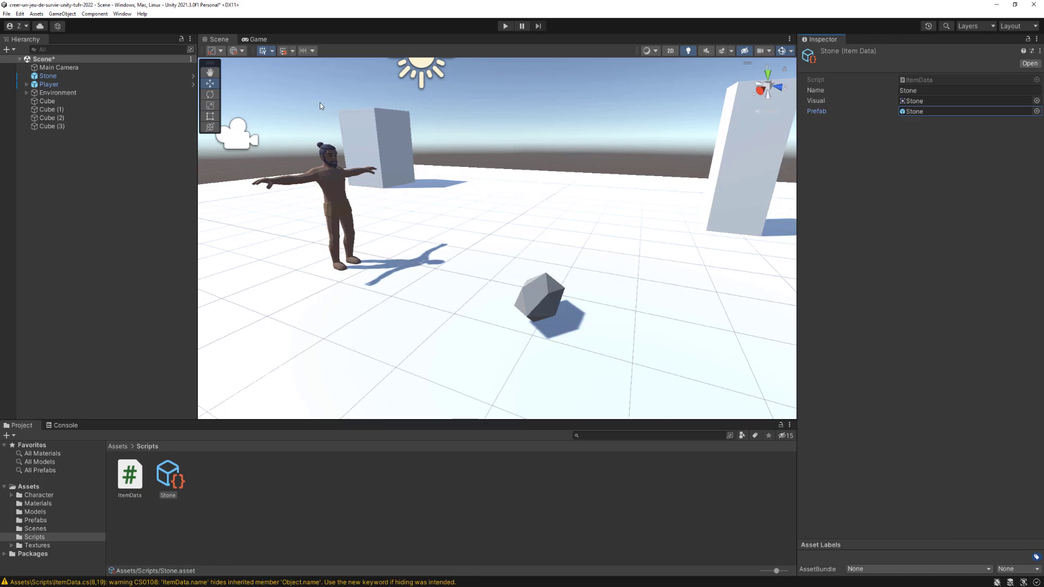
# Create another item asset via Create > Items > New item and name it Sword
pyautogui.click(36, 14)
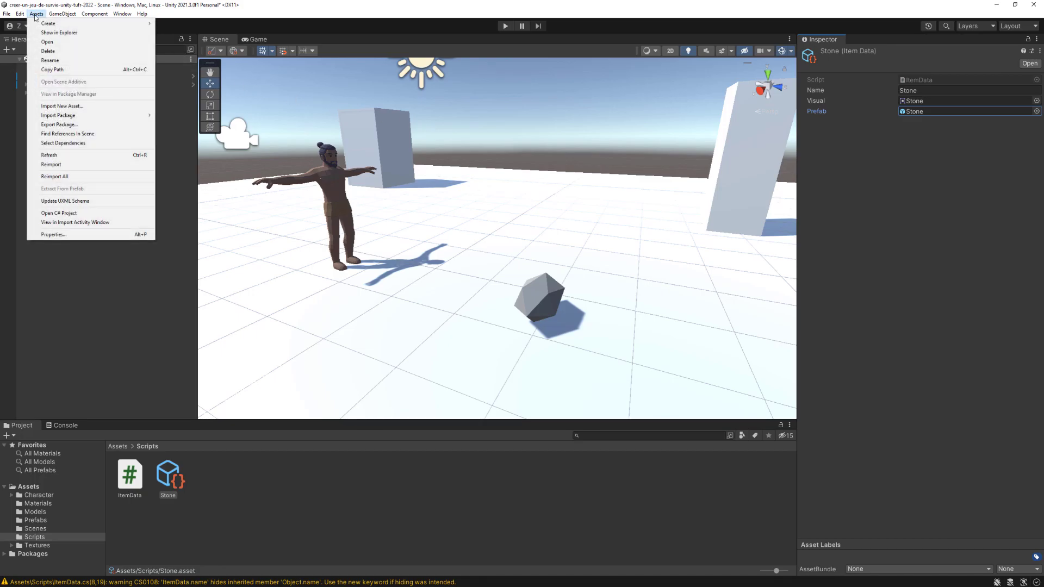
pyautogui.moveTo(46, 24)
pyautogui.moveTo(206, 24)
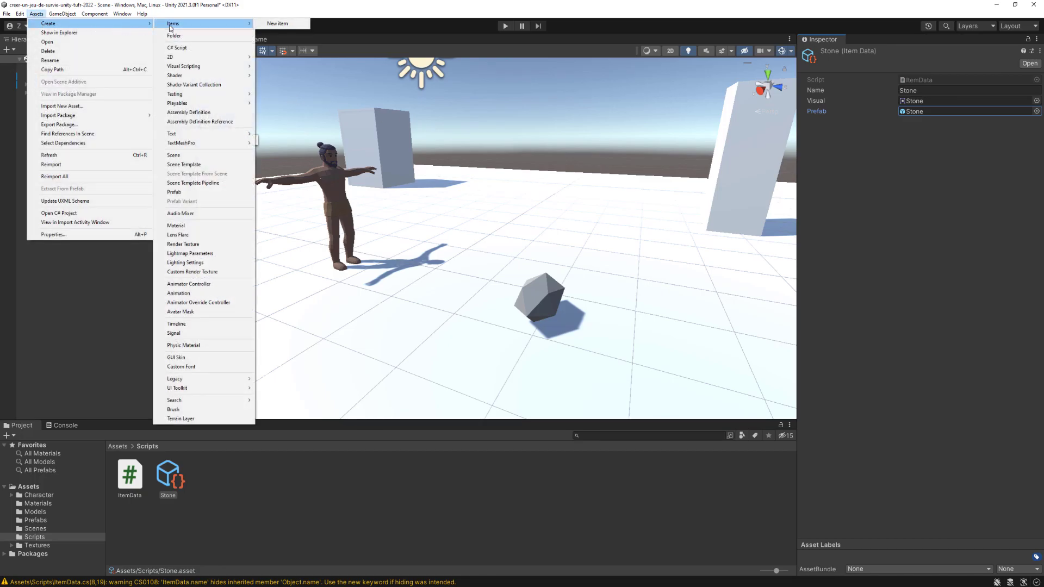
pyautogui.click(275, 25)
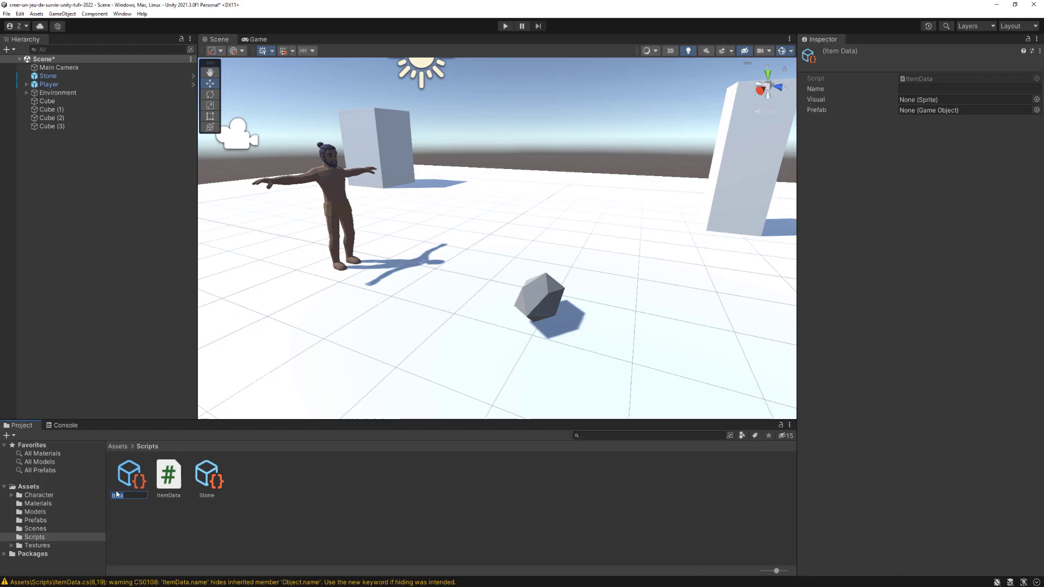
pyautogui.write('Sword')
pyautogui.press('Return')
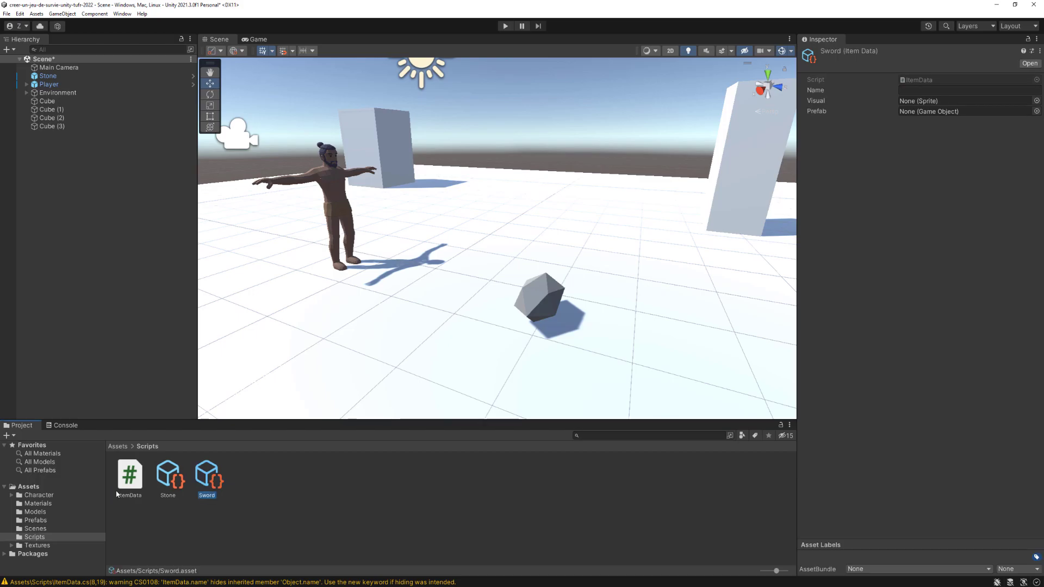
# Type Sword into the Sword asset's Name field, comparing against the Stone asset
pyautogui.click(913, 93)
pyautogui.write('Sword')
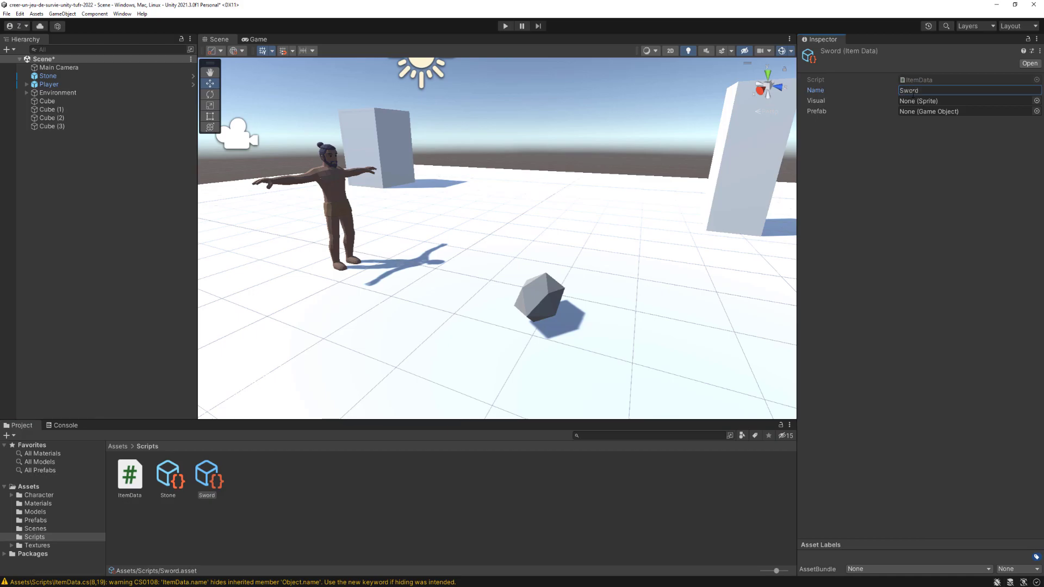
pyautogui.click(924, 102)
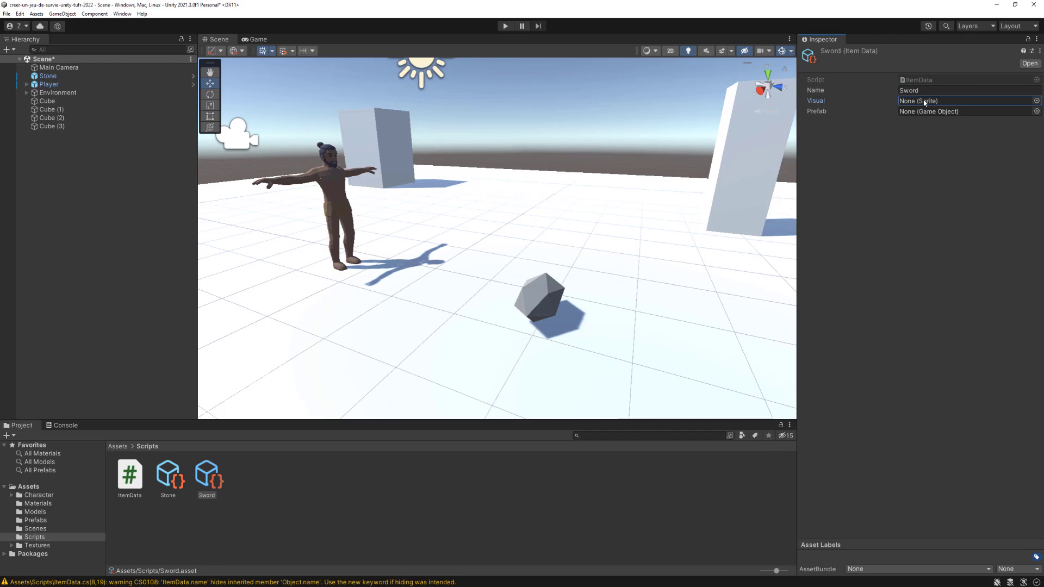
pyautogui.click(929, 111)
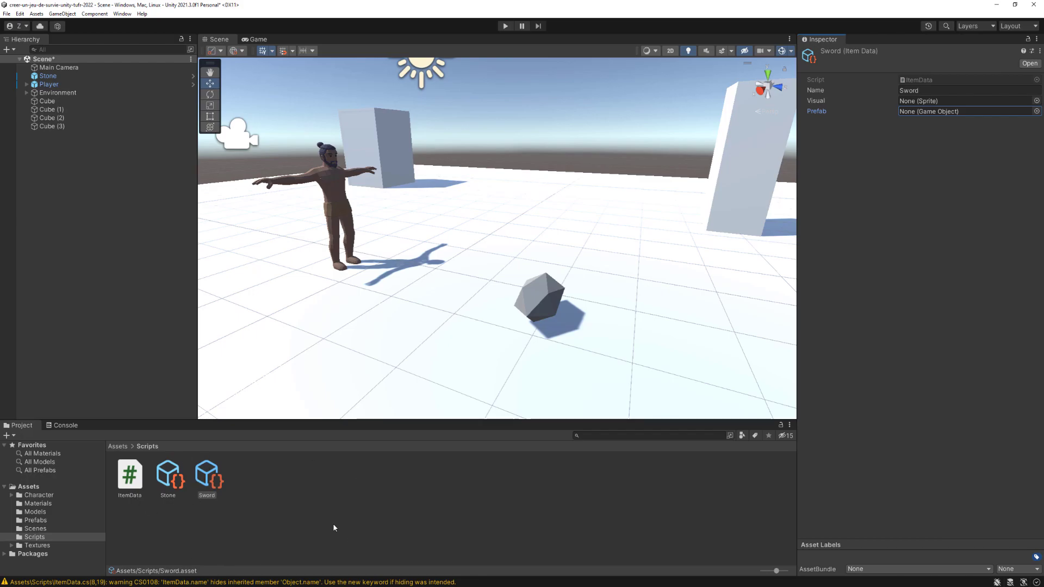
pyautogui.click(171, 477)
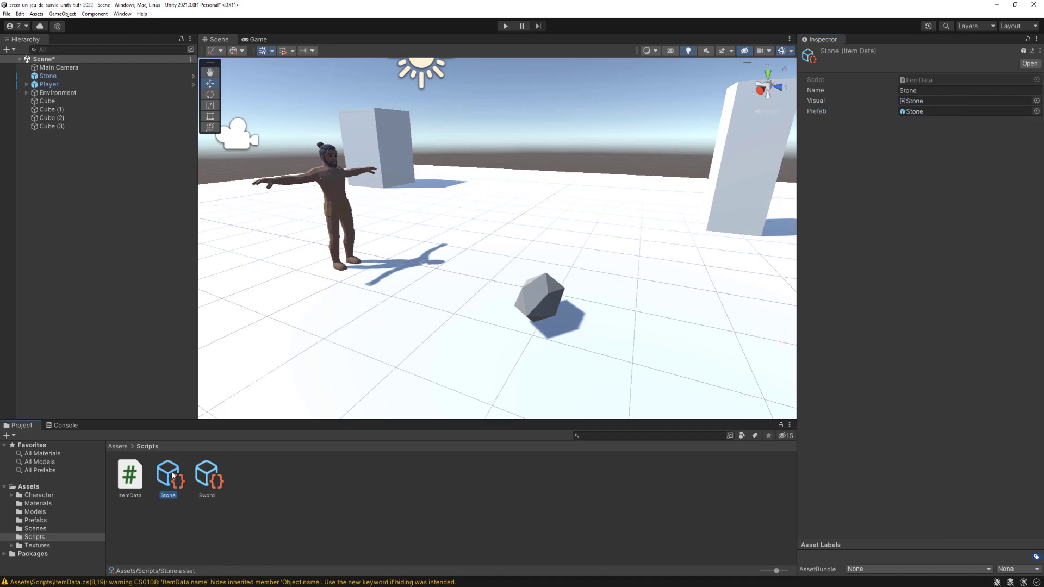
pyautogui.click(207, 478)
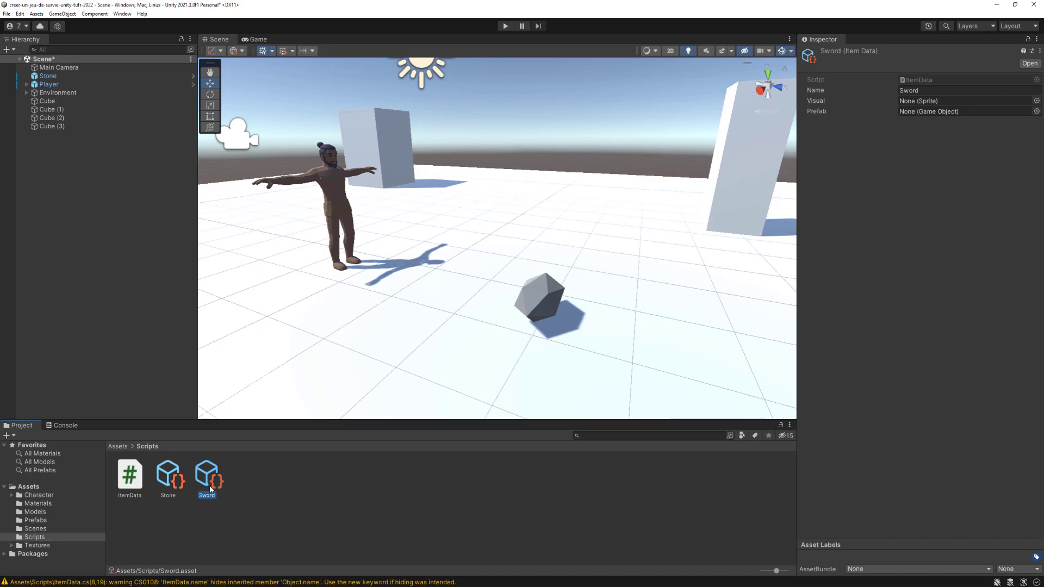
# Delete the Sword asset and create a folder named ItemsInstances in Scripts
pyautogui.press('Delete')
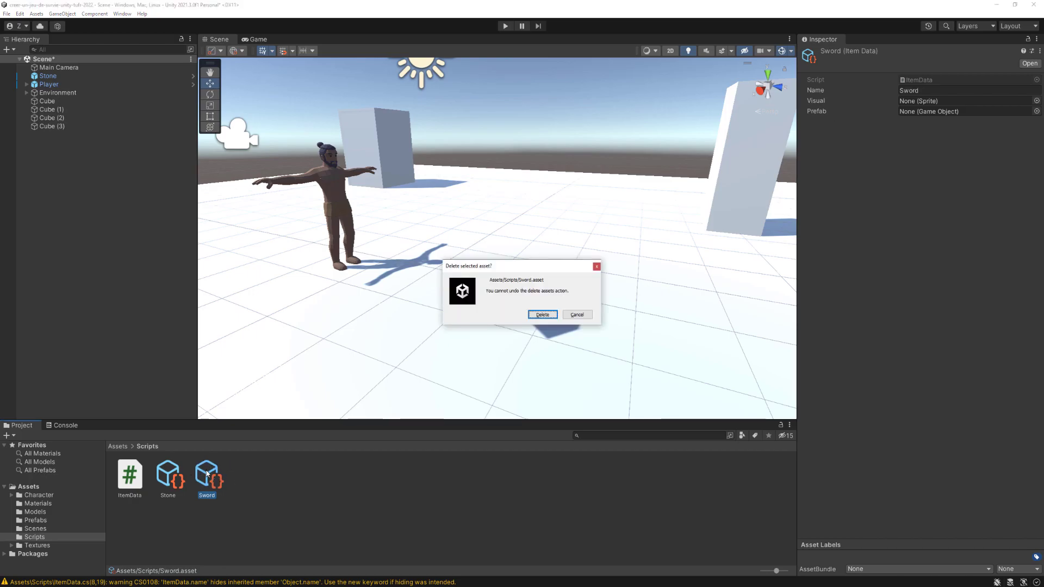
pyautogui.click(542, 314)
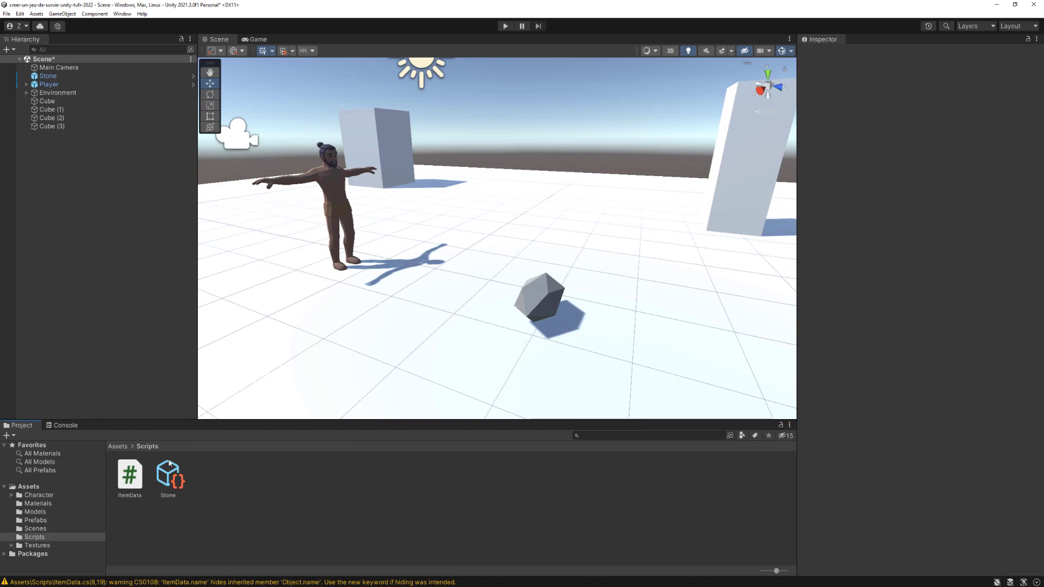
pyautogui.rightClick(241, 489)
pyautogui.moveTo(262, 271)
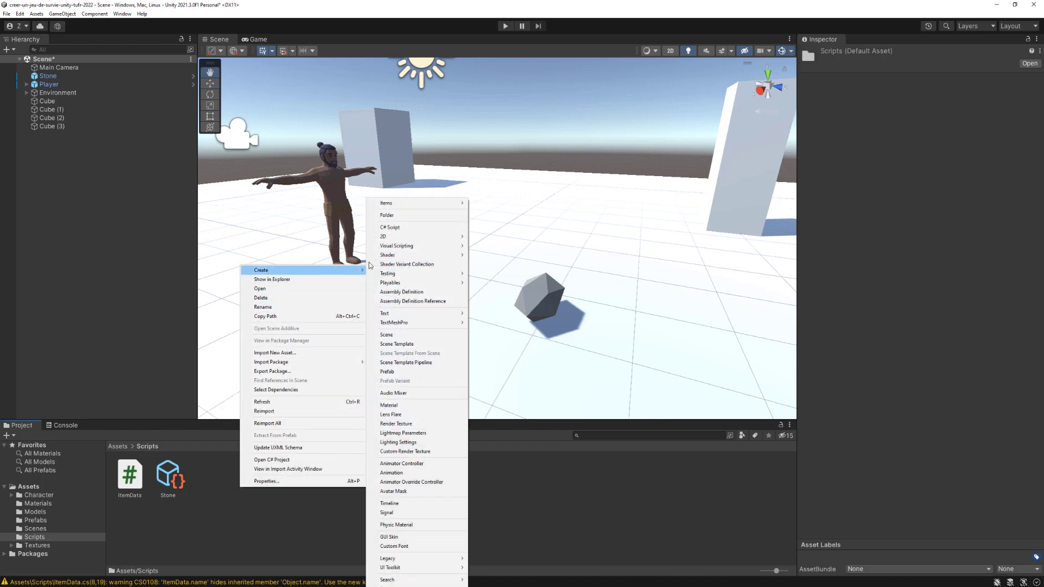
pyautogui.click(399, 215)
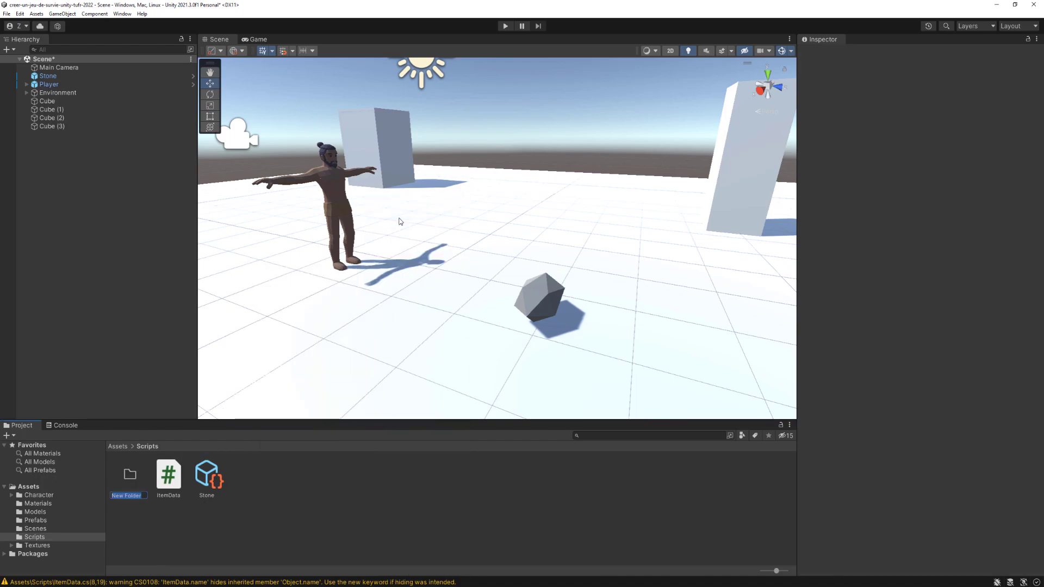
pyautogui.write('It')
pyautogui.write('emsI')
pyautogui.write('nstances')
pyautogui.press('Return')
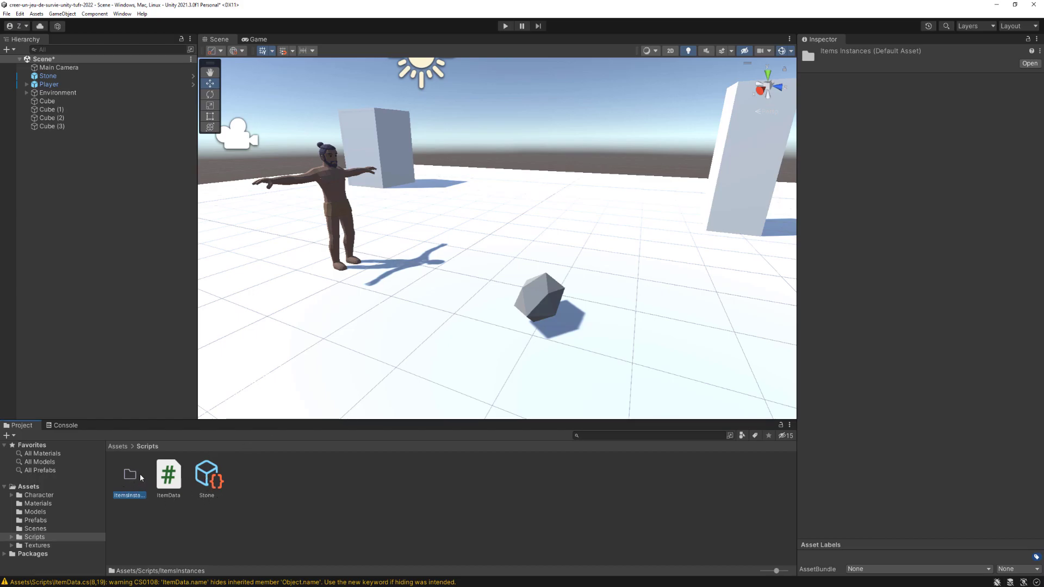
# Move the Stone asset into ItemsInstances and open that folder
pyautogui.moveTo(210, 474)
pyautogui.mouseDown()
pyautogui.moveTo(132, 491)
pyautogui.moveTo(129, 481)
pyautogui.mouseUp()
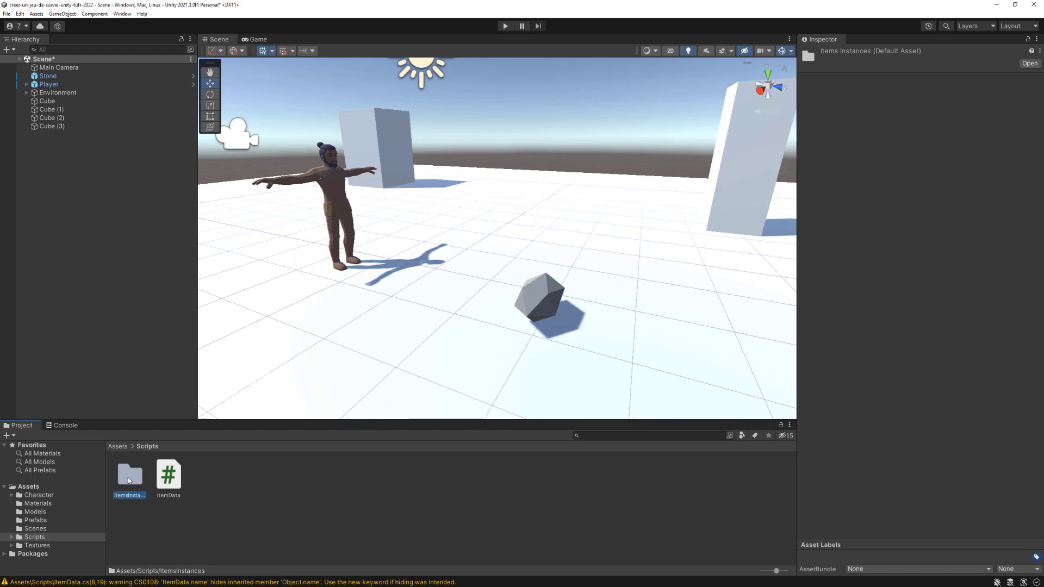
pyautogui.doubleClick(130, 482)
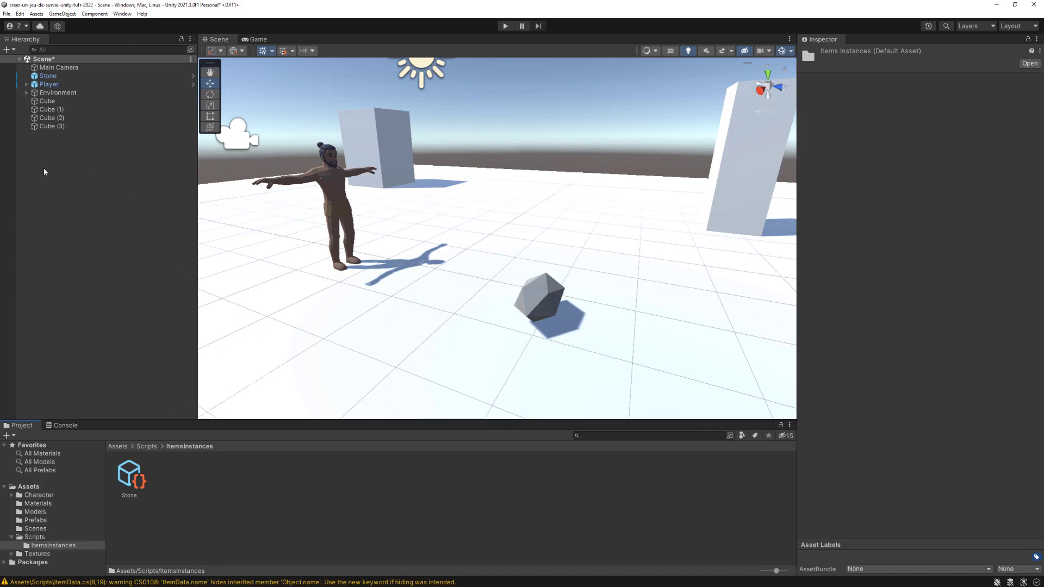
pyautogui.click(66, 211)
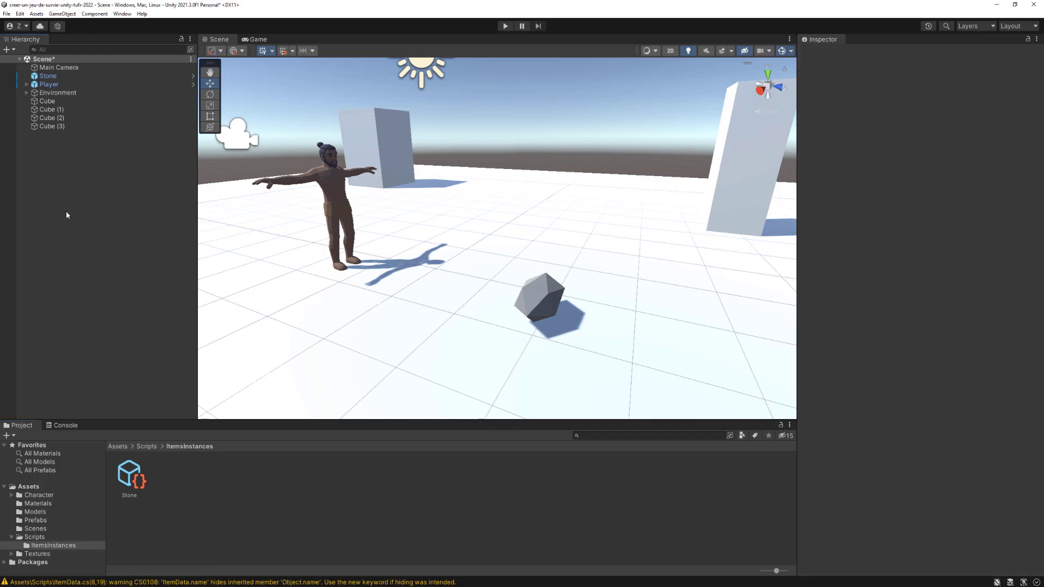
# Select the four Cube objects and frame them in the Scene view
pyautogui.click(52, 103)
pyautogui.keyDown('shift'); pyautogui.click(56, 122); pyautogui.keyUp('shift')
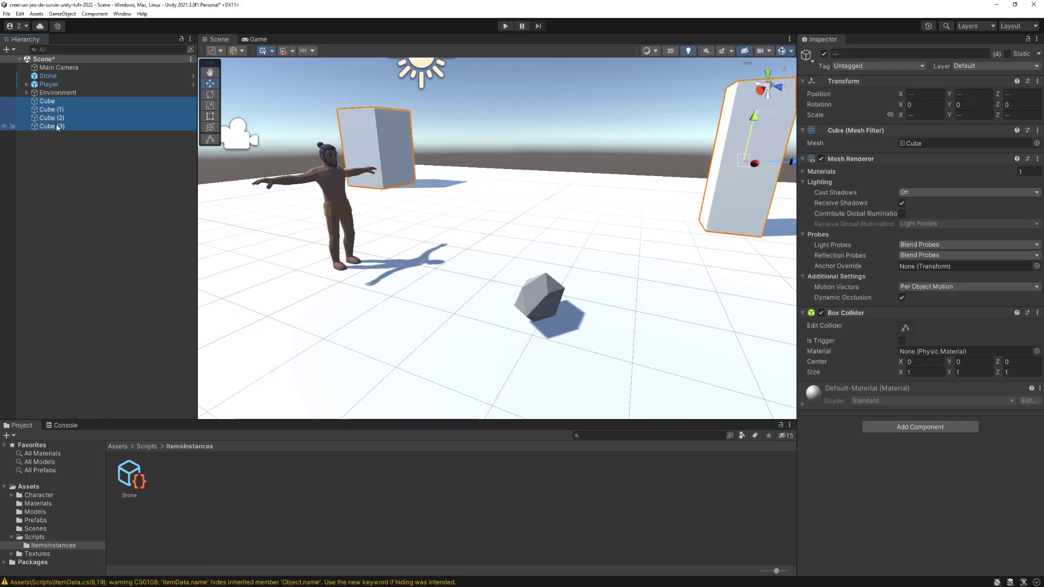
pyautogui.press('f')
pyautogui.scroll(-5, 410, 200)
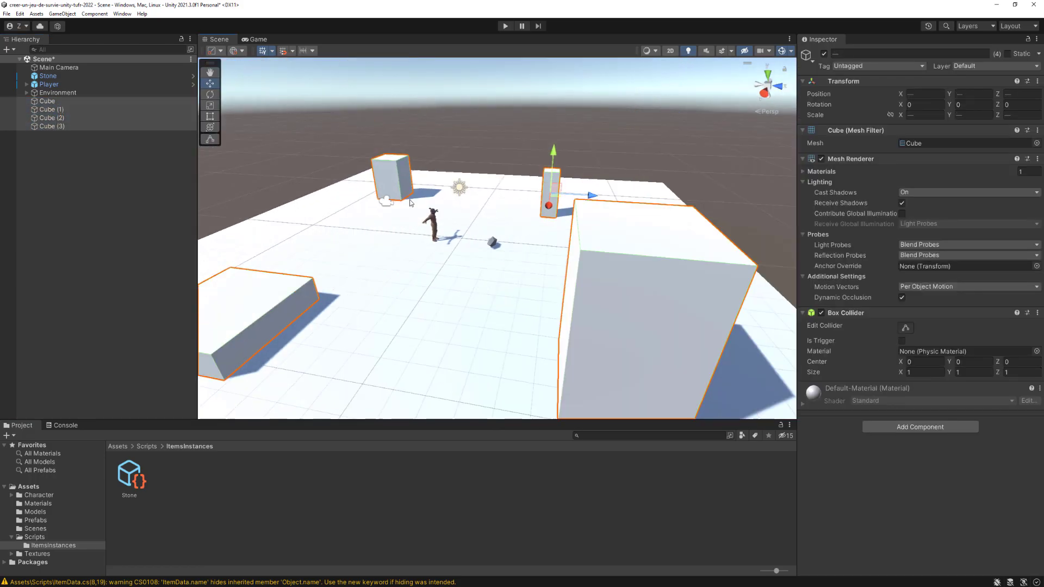
pyautogui.scroll(-3, 371, 213)
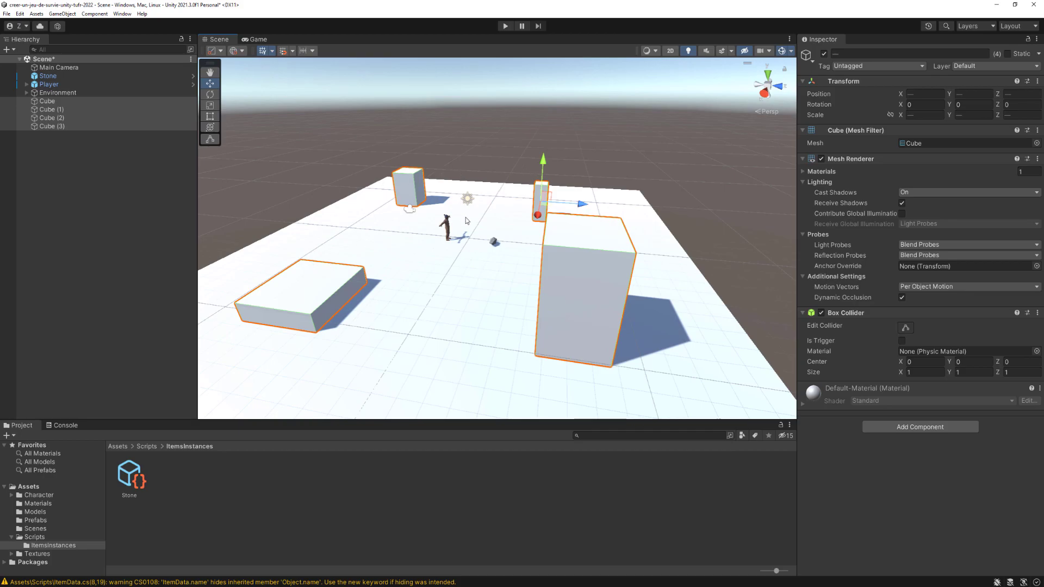
pyautogui.moveTo(452, 242); pyautogui.dragTo(636, 299, button='middle')
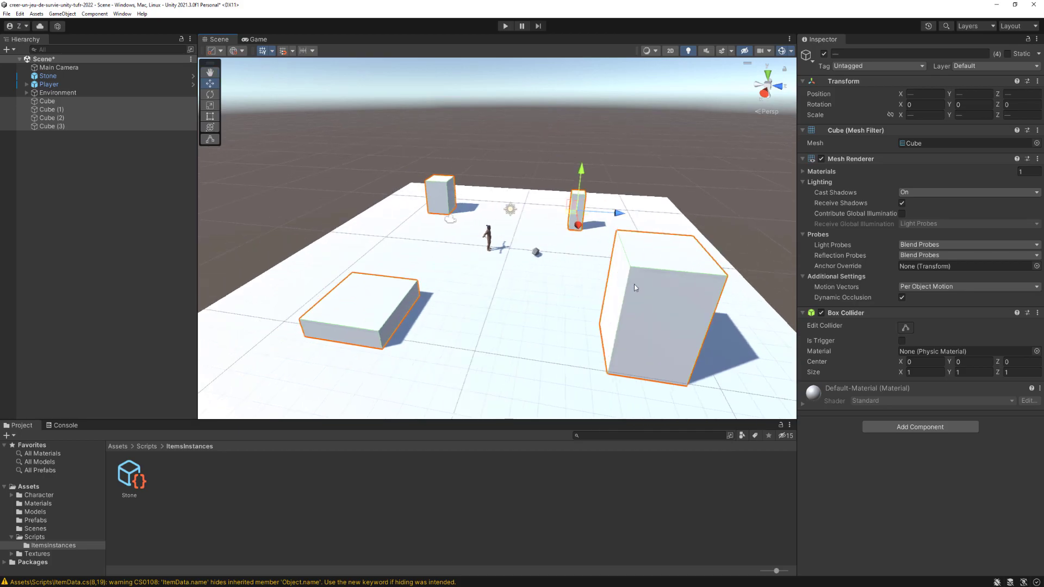
pyautogui.scroll(1, 564, 258)
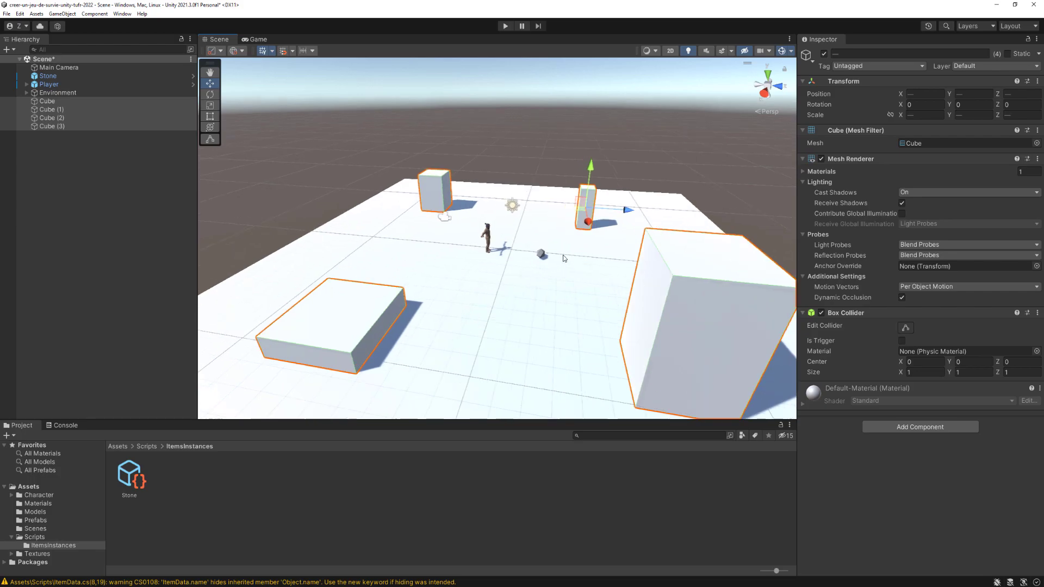
pyautogui.scroll(1, 588, 250)
pyautogui.scroll(2, 624, 191)
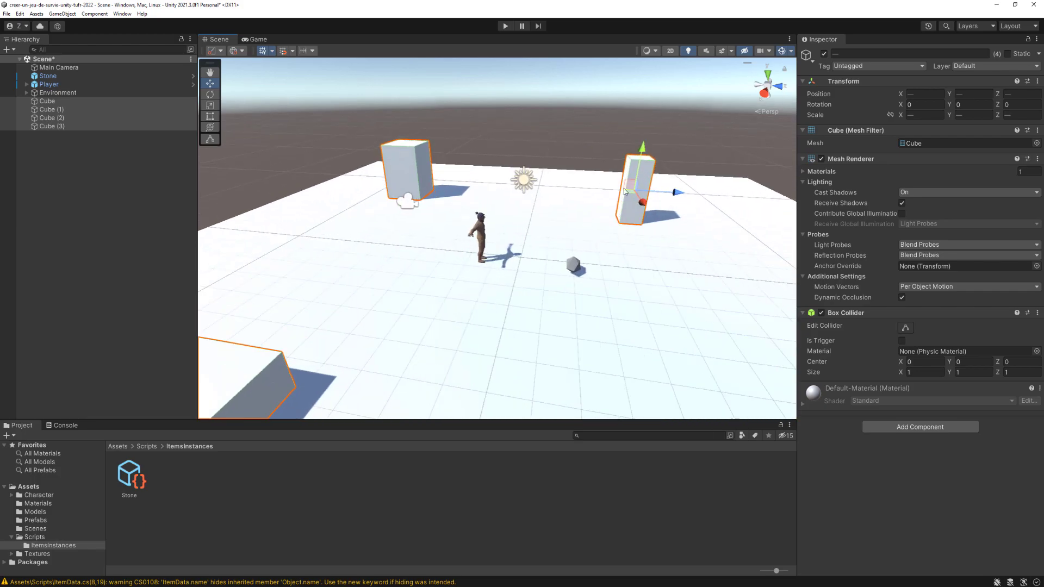
pyautogui.scroll(3, 510, 236)
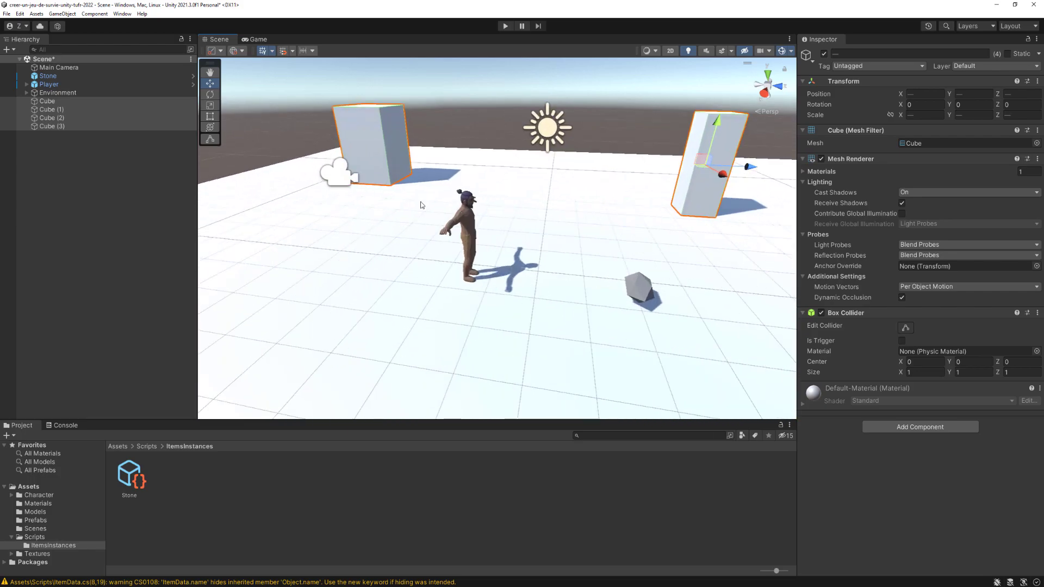
# Parent the four cubes under Environment, collapse it, and deselect everything
pyautogui.moveTo(48, 103); pyautogui.dragTo(57, 94)
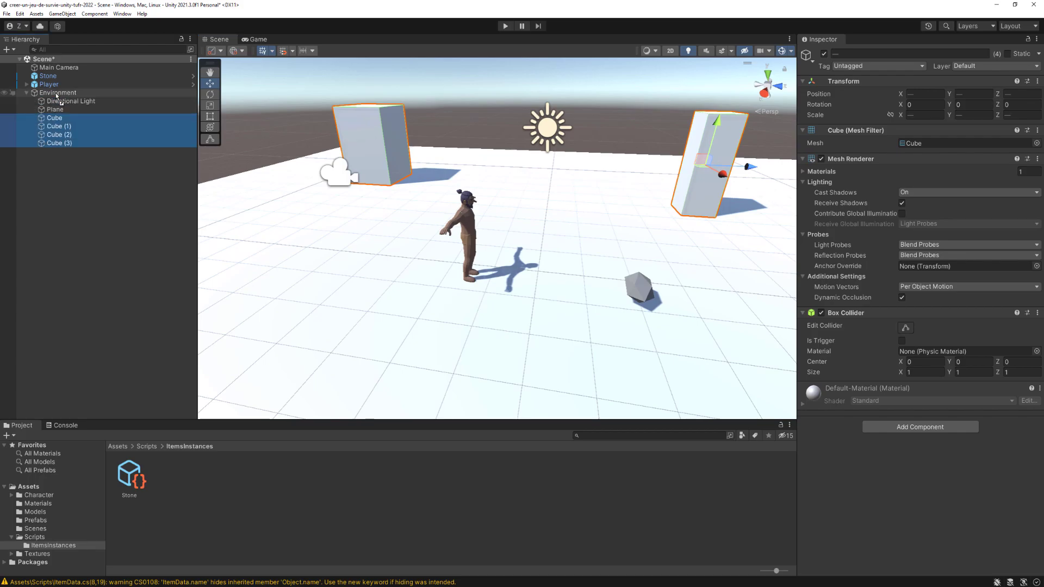
pyautogui.click(27, 93)
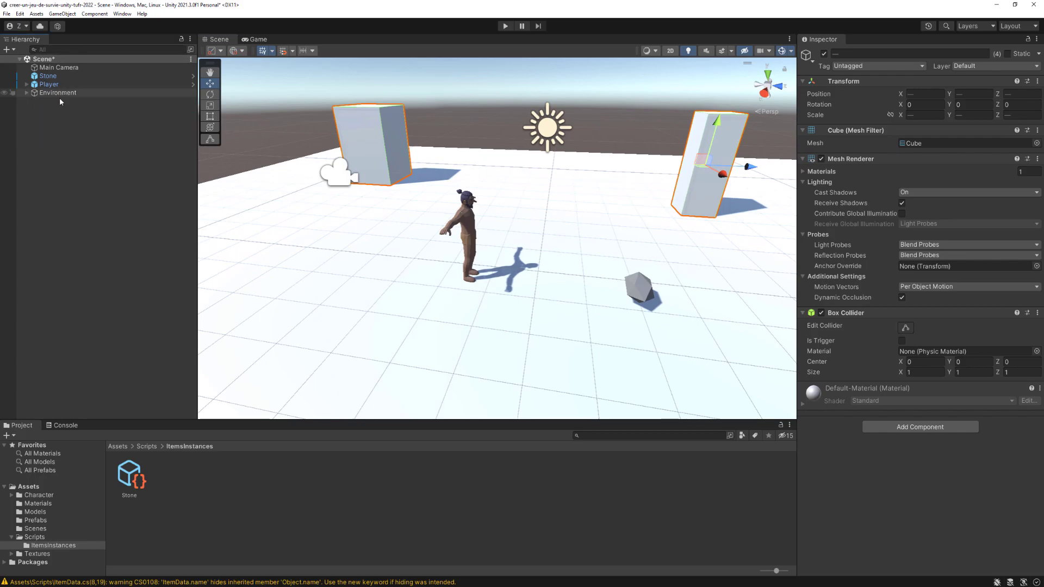
pyautogui.click(87, 168)
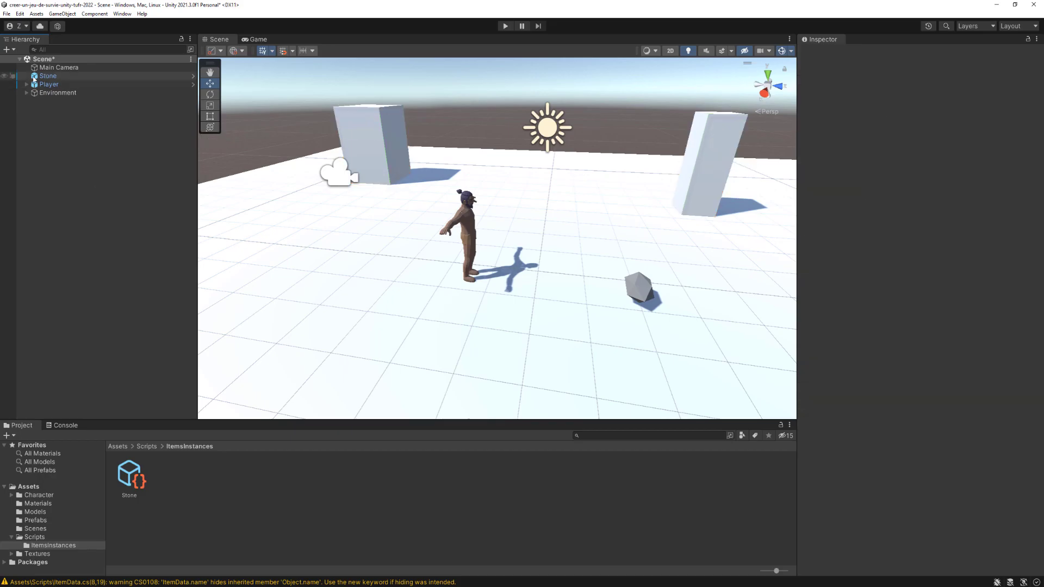
# Create an empty GameObject named Inventory and reset its Transform to the origin
pyautogui.rightClick(66, 144)
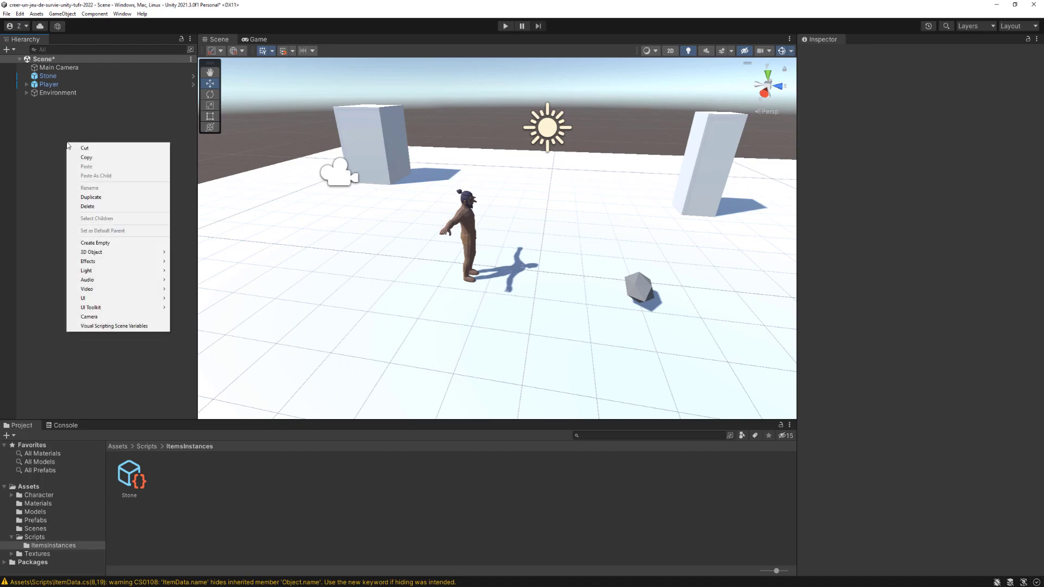
pyautogui.click(115, 243)
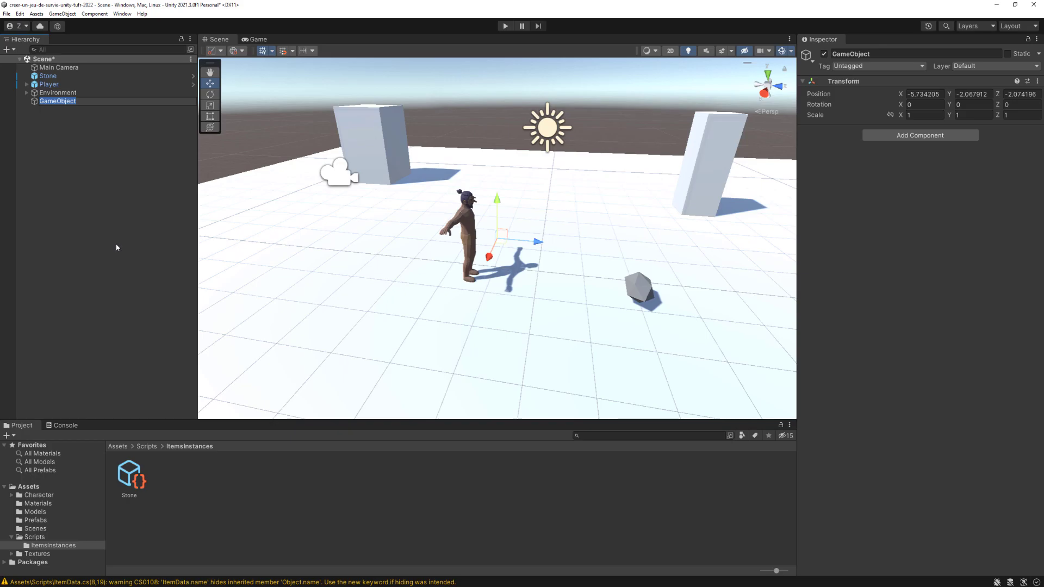
pyautogui.write('Inventory')
pyautogui.press('Return')
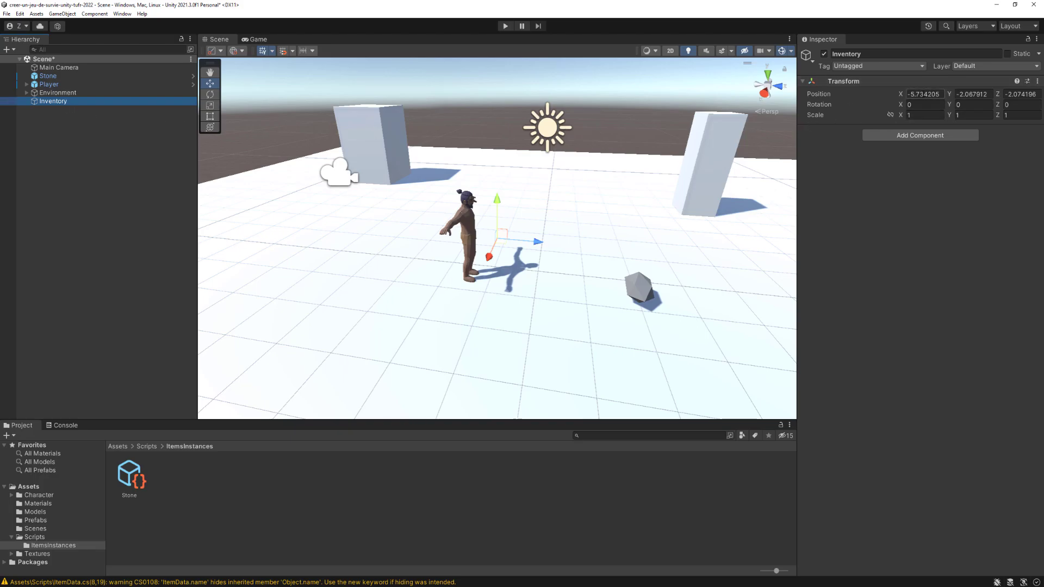
pyautogui.click(1038, 82)
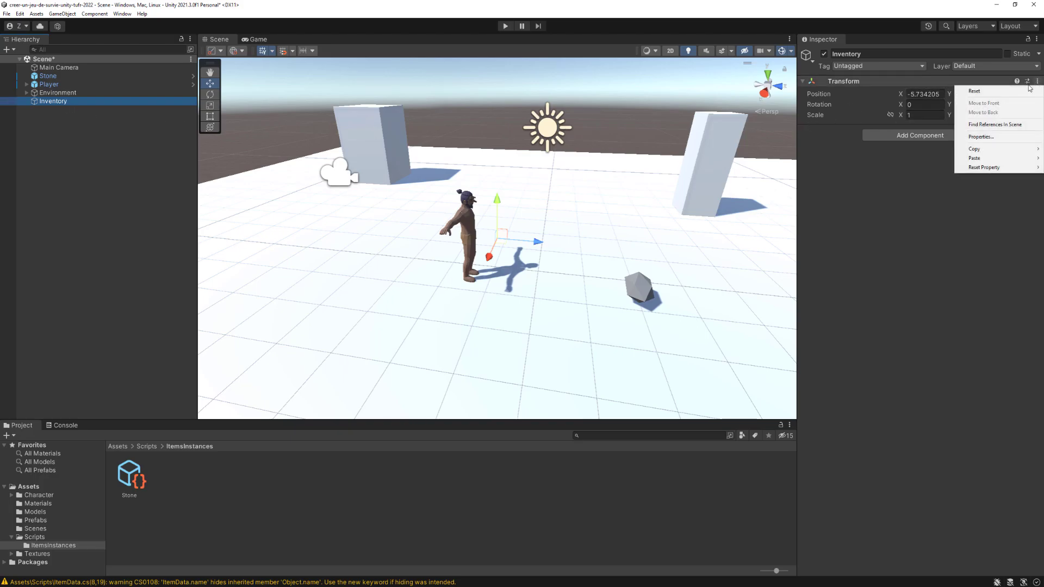
pyautogui.click(982, 89)
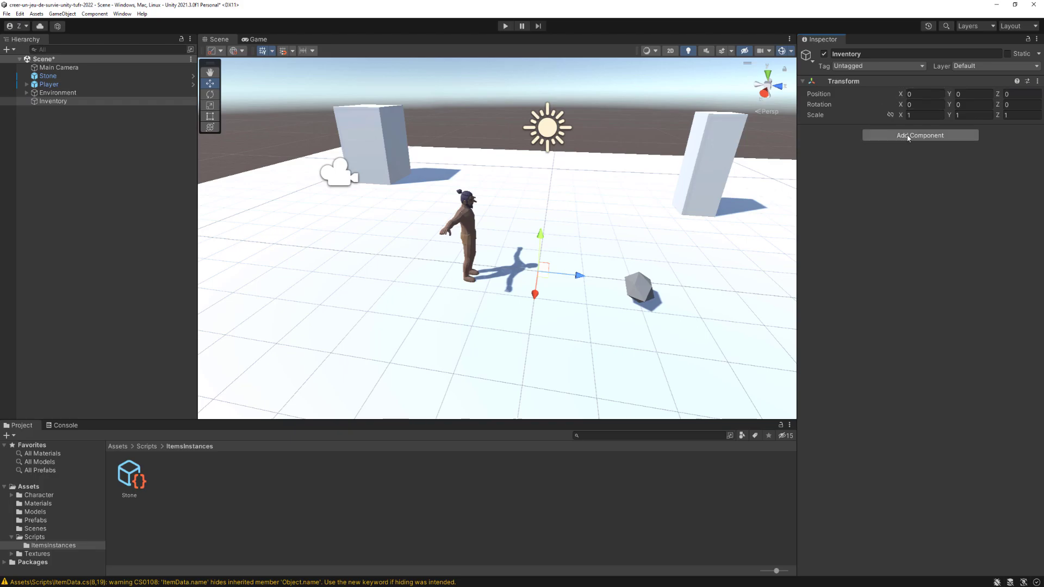
# Add a new script component named Inventory to the Inventory object
pyautogui.click(907, 138)
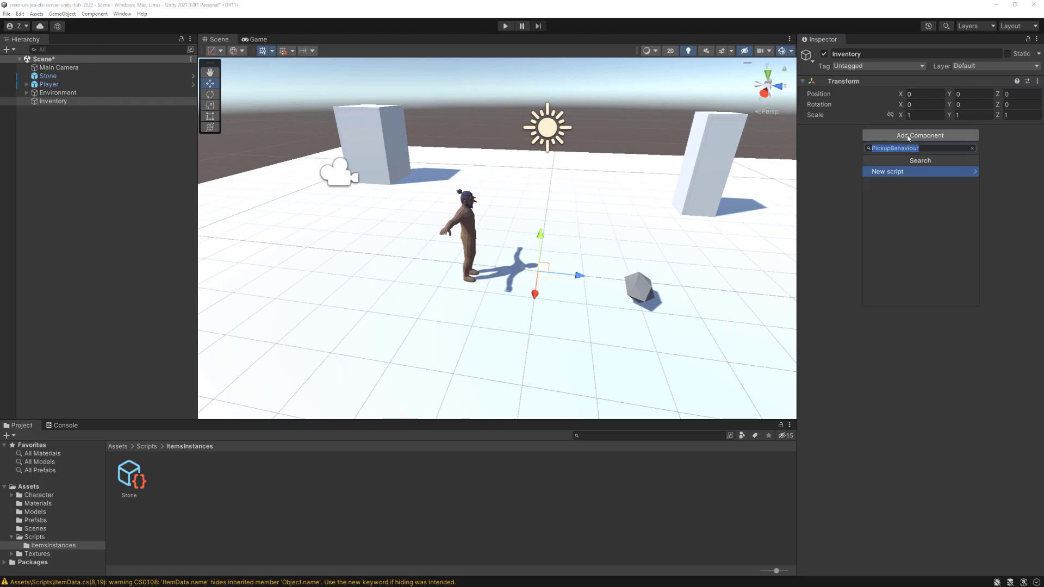
pyautogui.press('BackSpace')
pyautogui.write('Inventory')
pyautogui.press('Return')
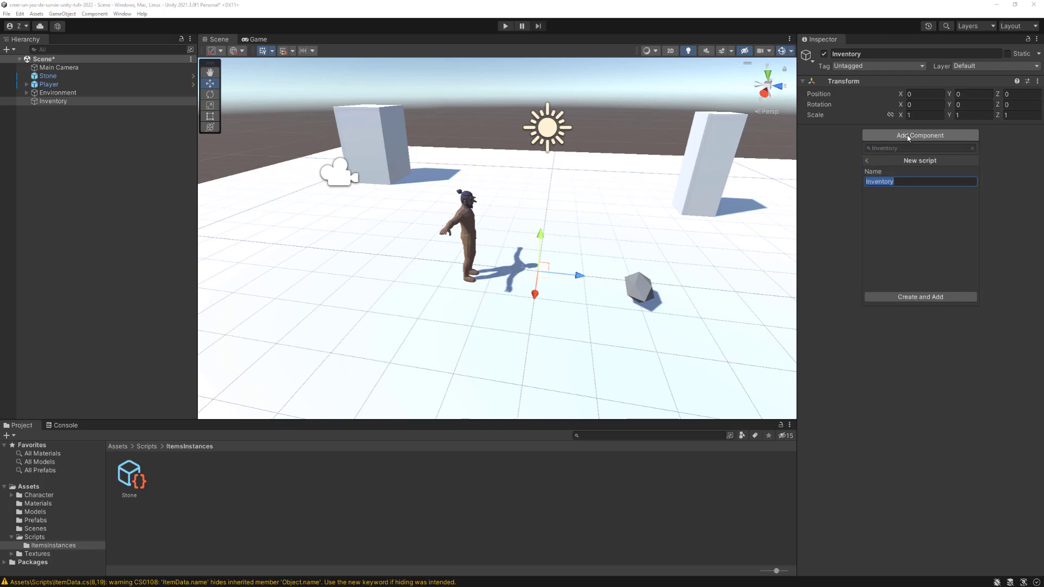
pyautogui.click(917, 297)
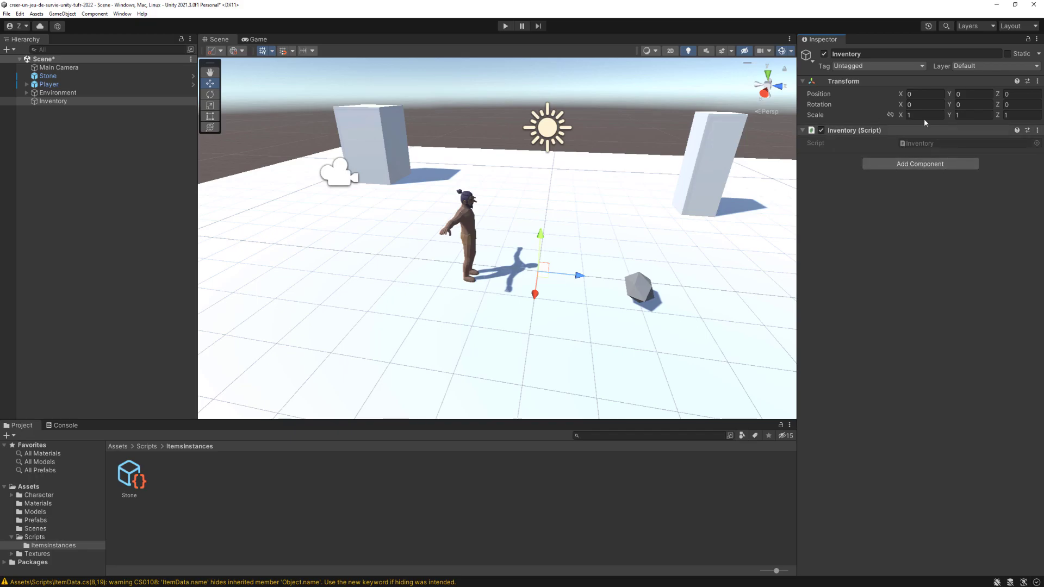
# Open Inventory.cs in Visual Studio and delete the default Start and Update methods
pyautogui.doubleClick(916, 142)
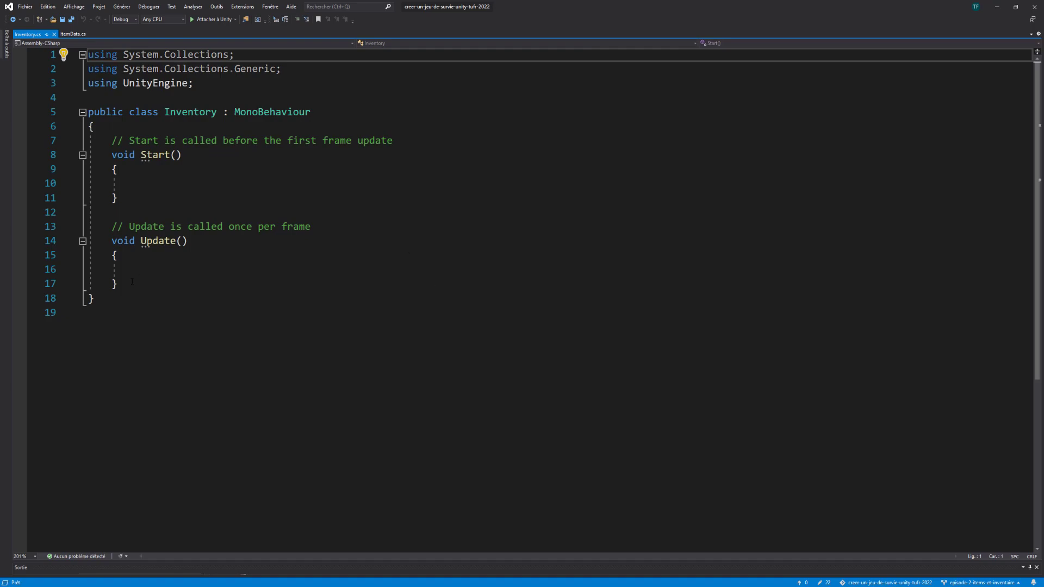
pyautogui.moveTo(132, 281); pyautogui.dragTo(111, 141)
pyautogui.press('BackSpace')
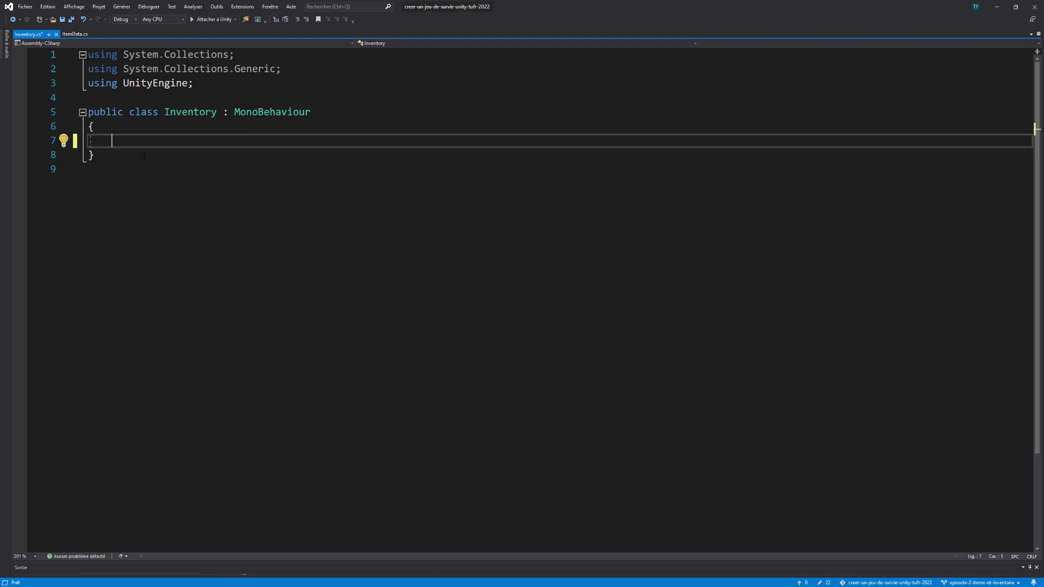
# Declare 'public List<ItemData> content = new List<ItemData>();' and save the script
pyautogui.write('public ')
pyautogui.write('List')
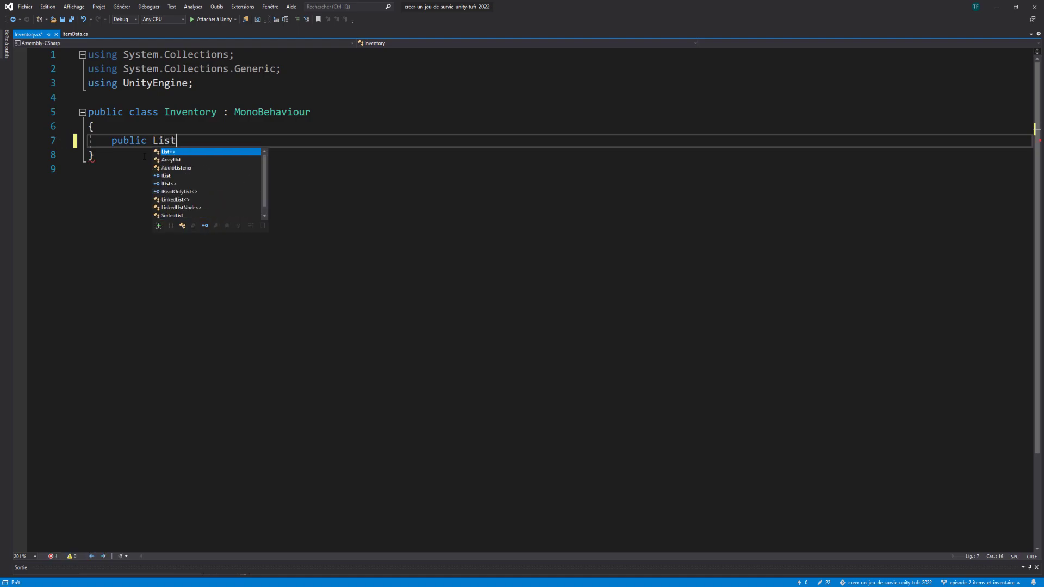
pyautogui.press('Tab')
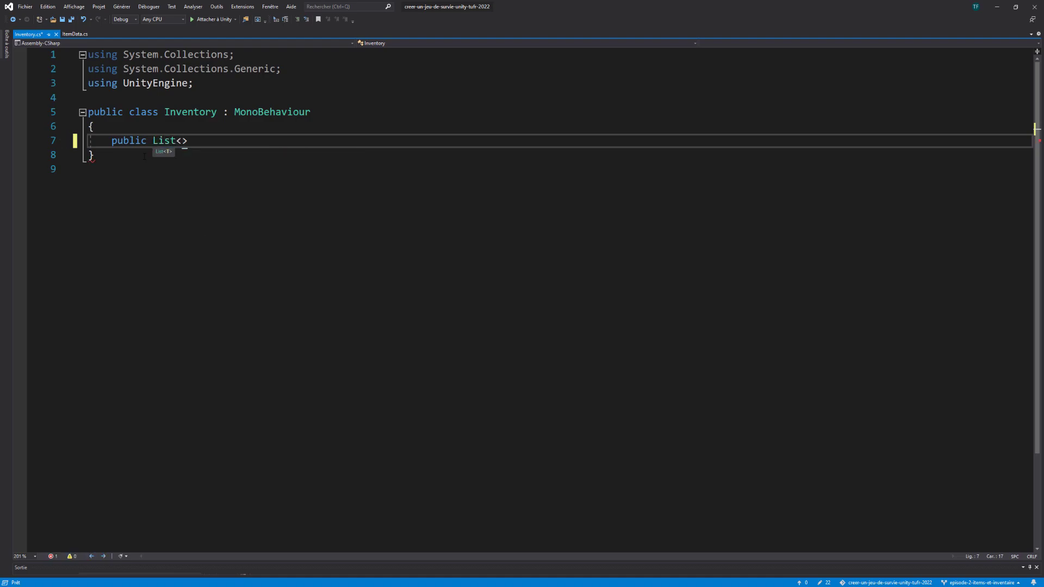
pyautogui.write('I')
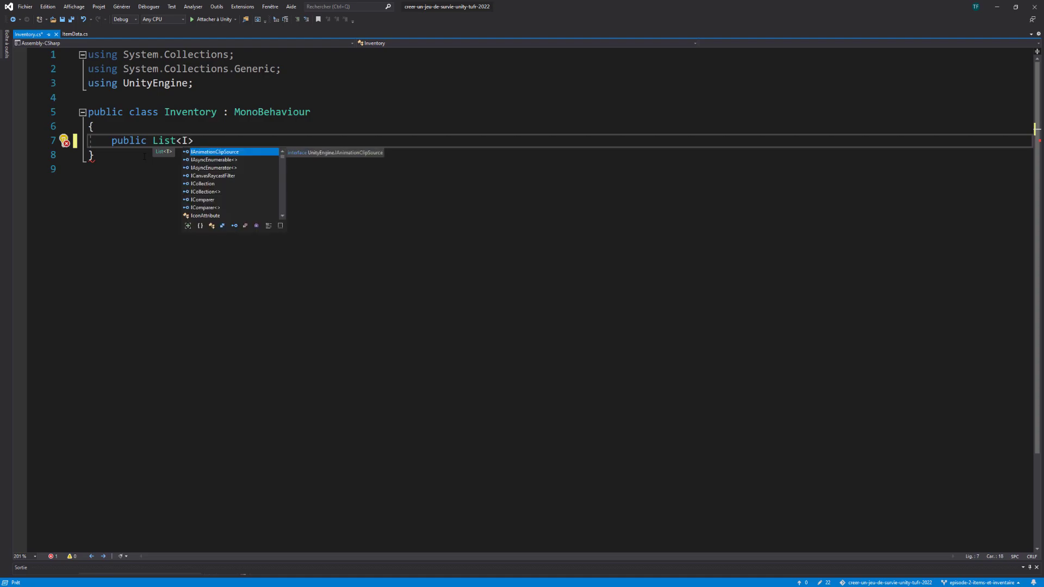
pyautogui.write('temDa')
pyautogui.press('Tab')
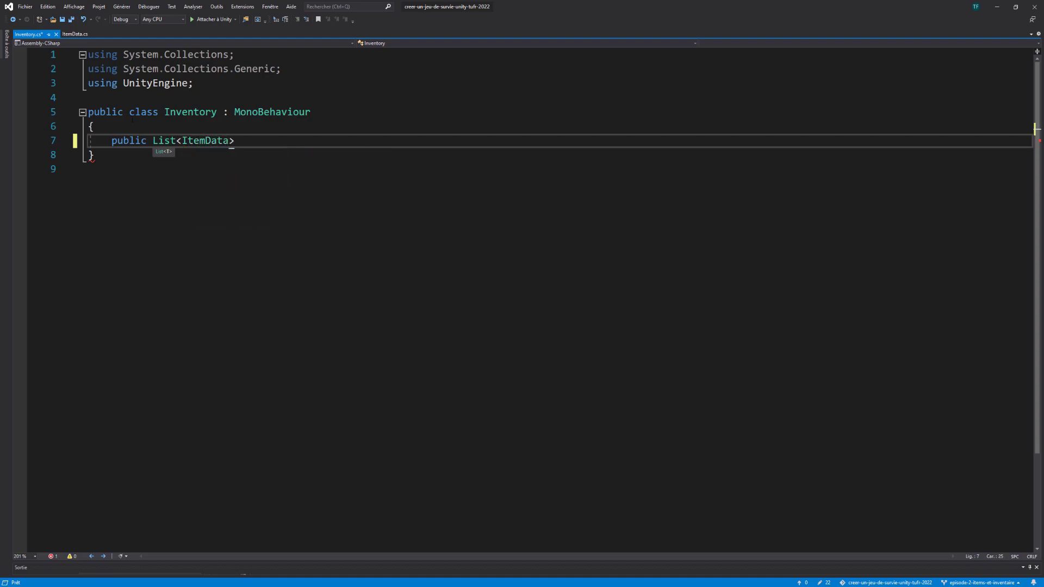
pyautogui.click(75, 34)
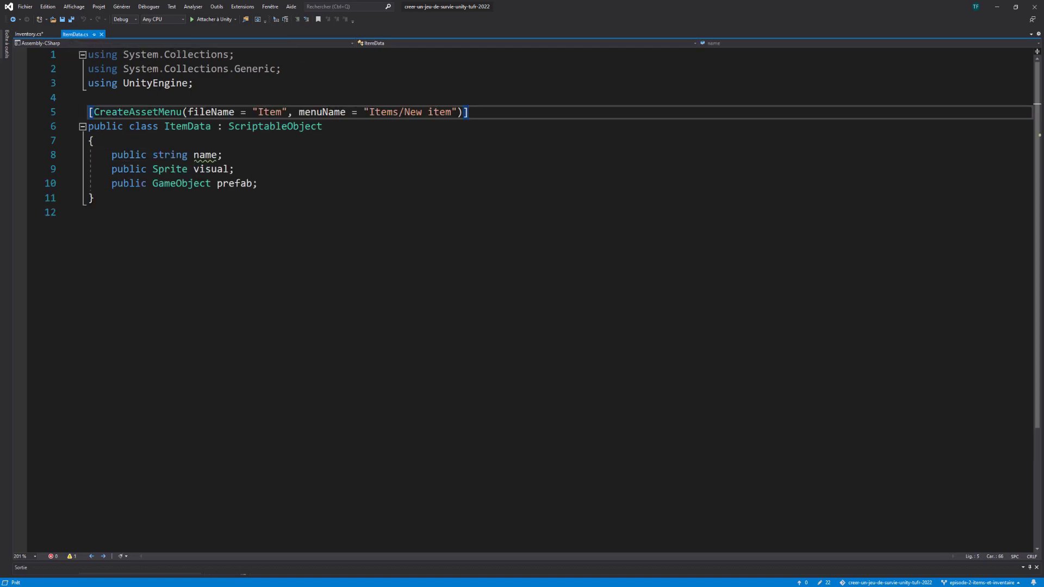
pyautogui.click(29, 35)
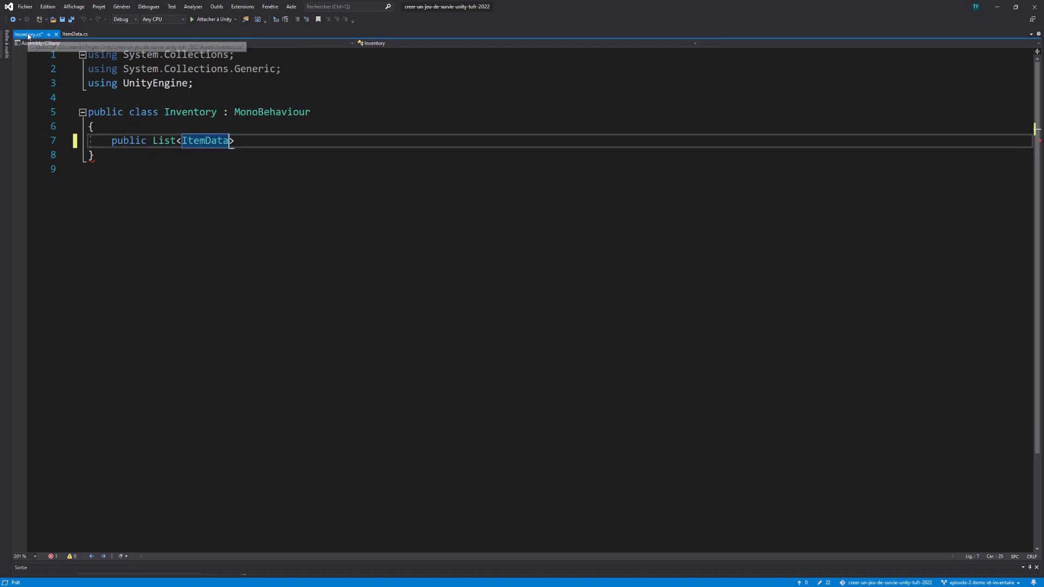
pyautogui.press('End')
pyautogui.write('conte')
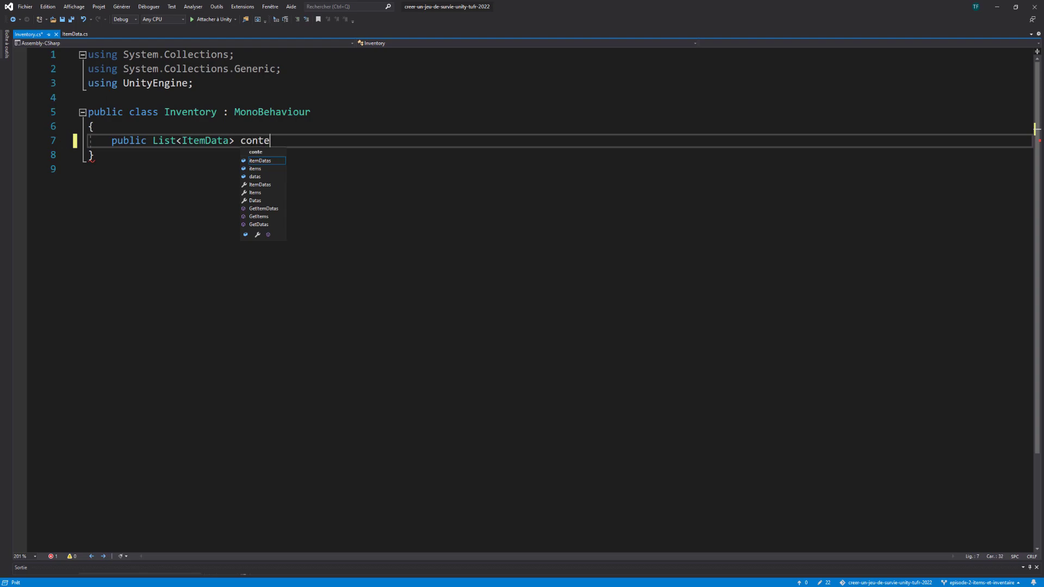
pyautogui.write('nt ')
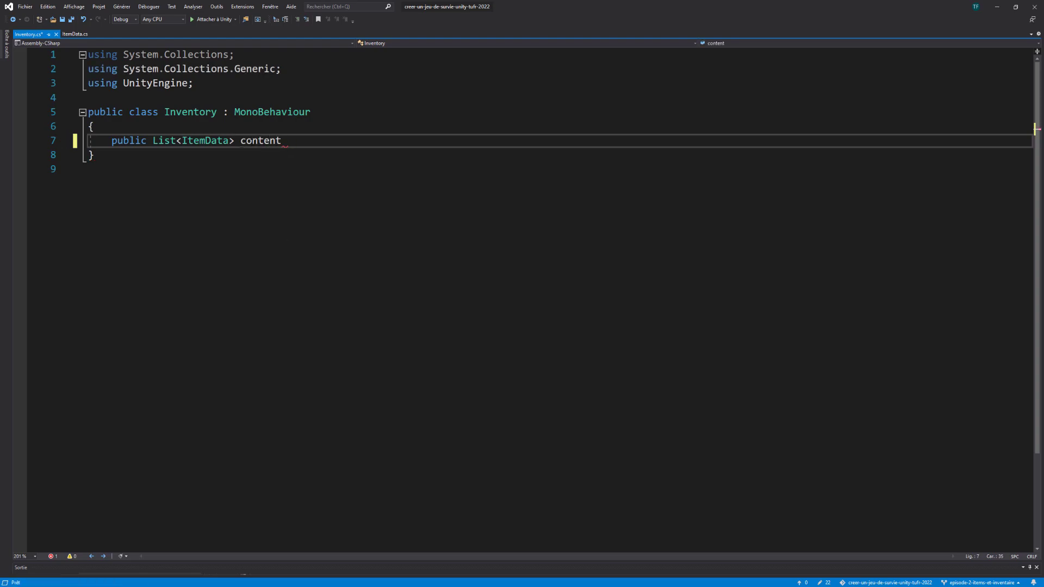
pyautogui.write('= ne')
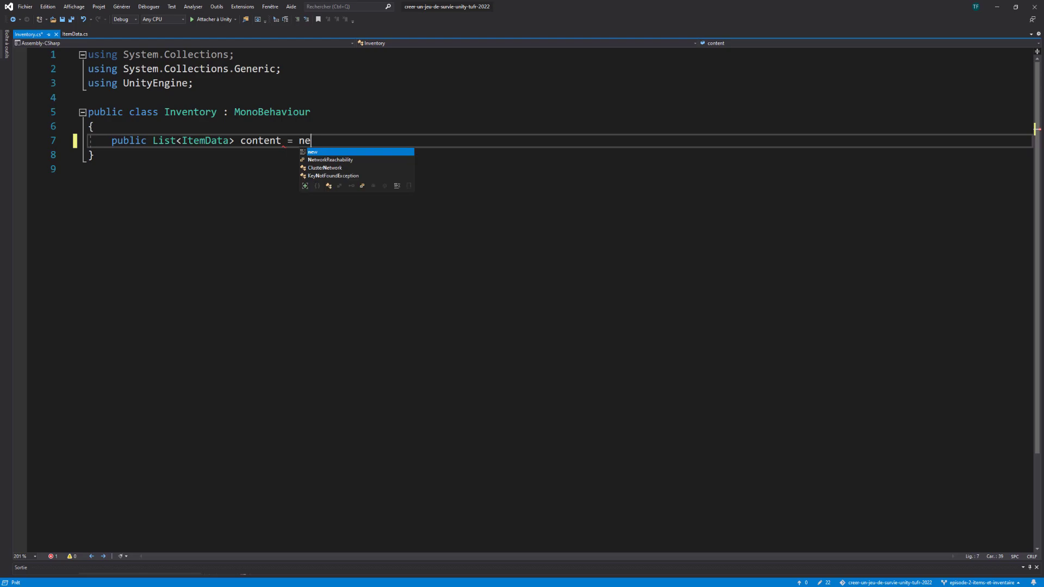
pyautogui.write('w li')
pyautogui.press('Tab')
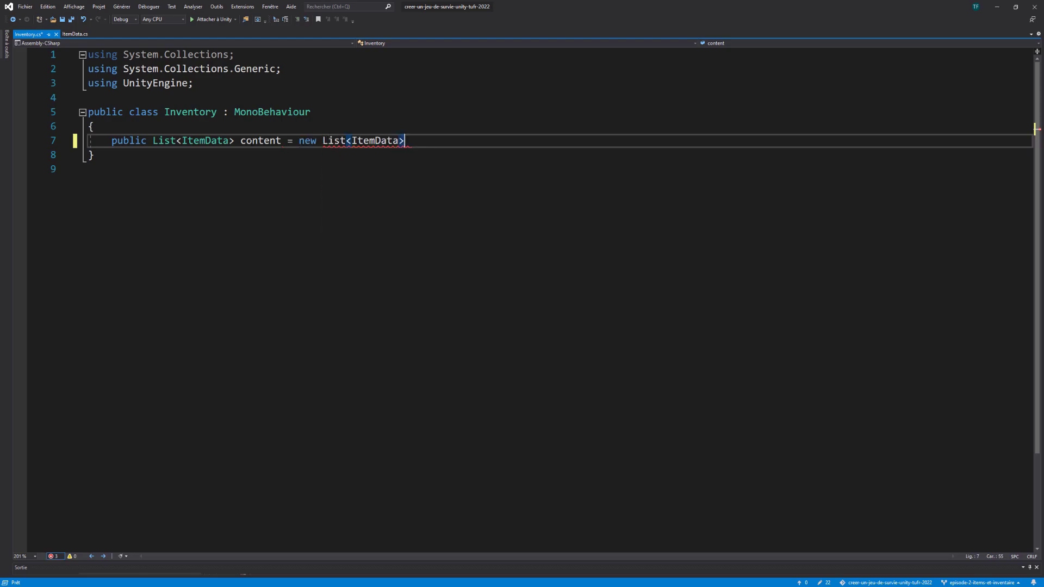
pyautogui.write('()')
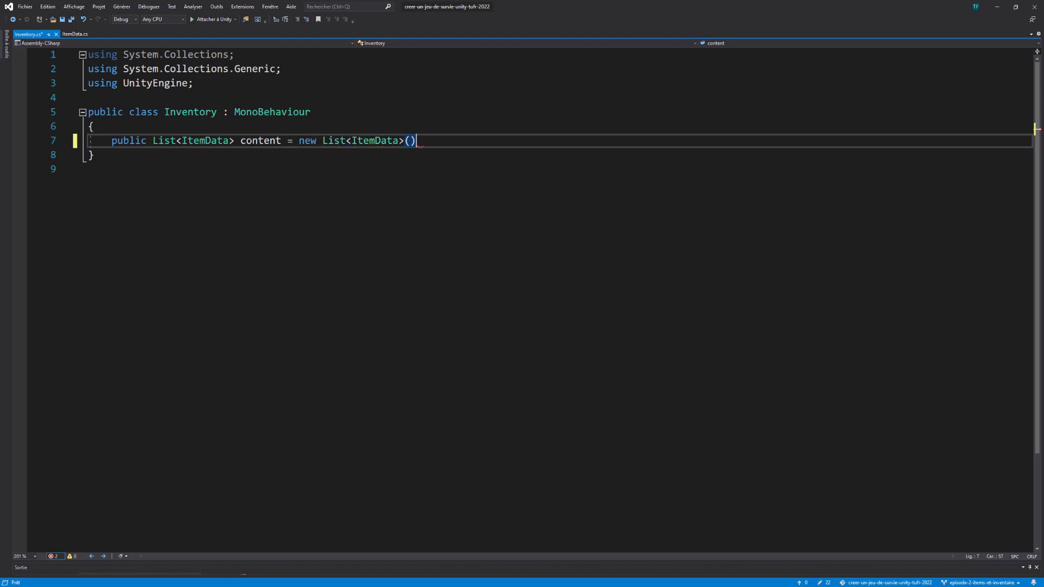
pyautogui.write(';')
pyautogui.hotkey('ctrl', 's')
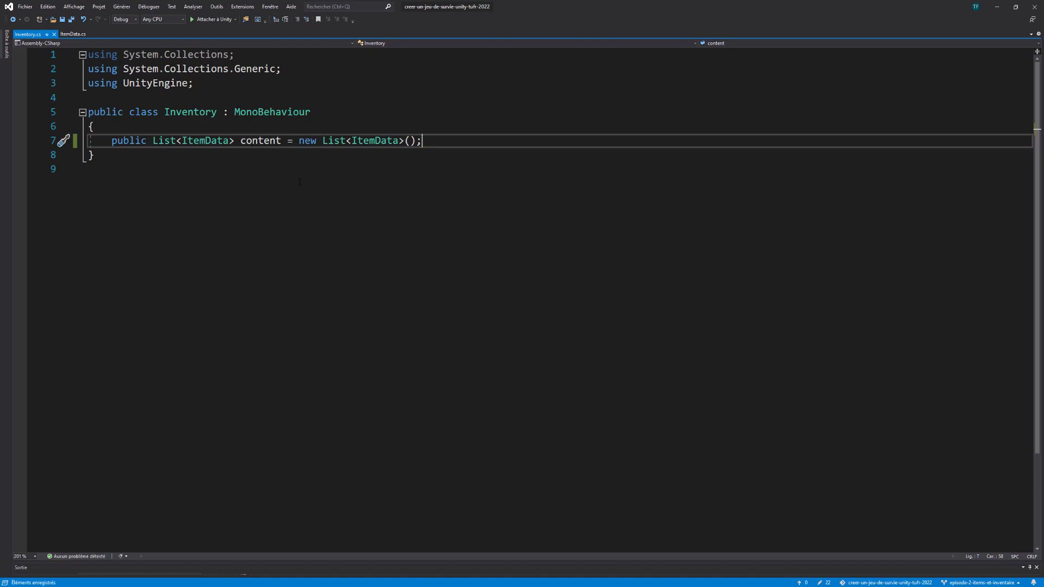
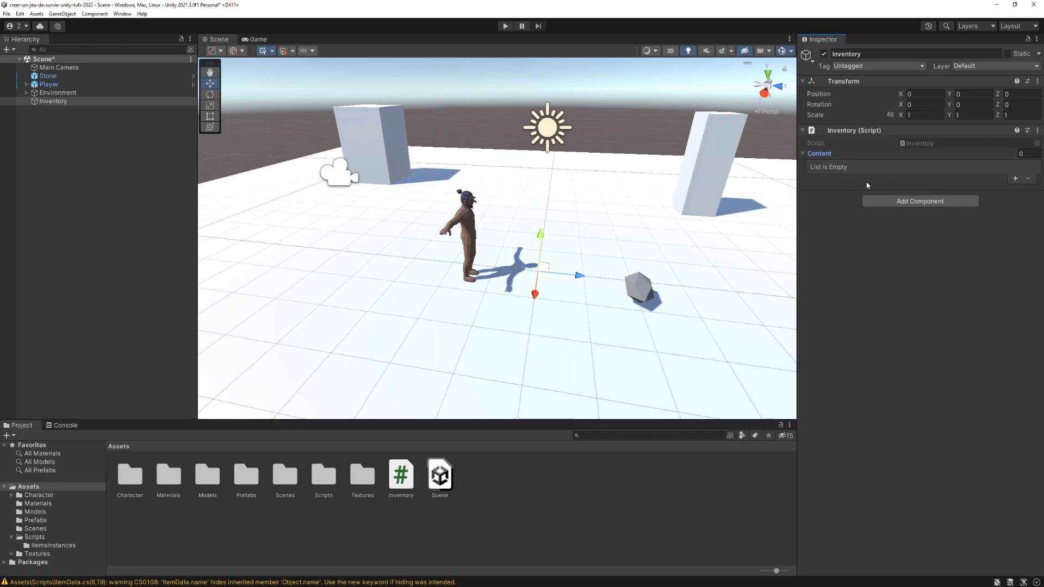
# In the ItemsInstances folder, drag the Stone asset into the Inventory's Content list
pyautogui.click(34, 545)
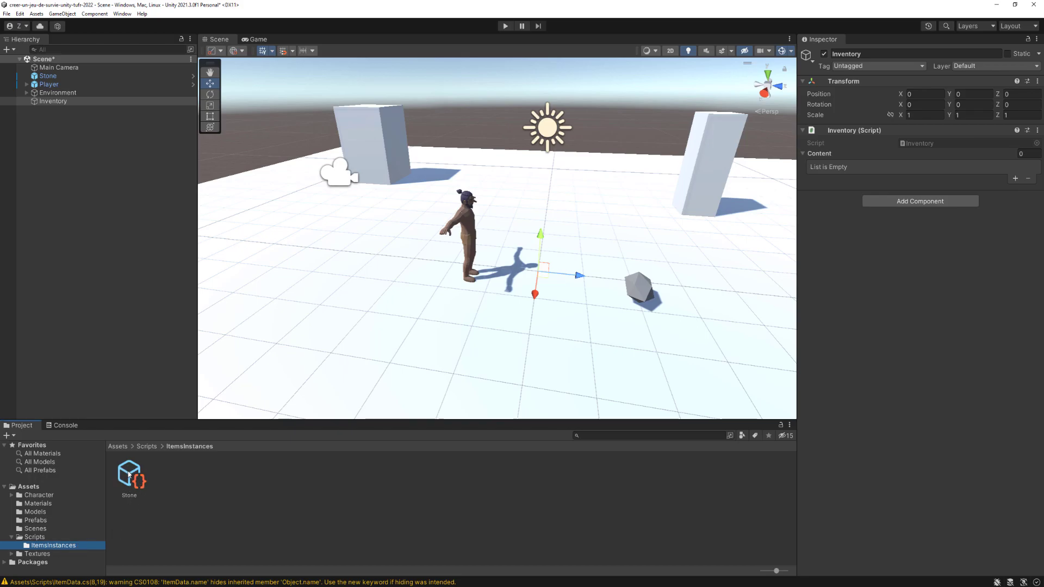
pyautogui.moveTo(130, 476)
pyautogui.mouseDown()
pyautogui.moveTo(140, 482)
pyautogui.moveTo(817, 155)
pyautogui.mouseUp()
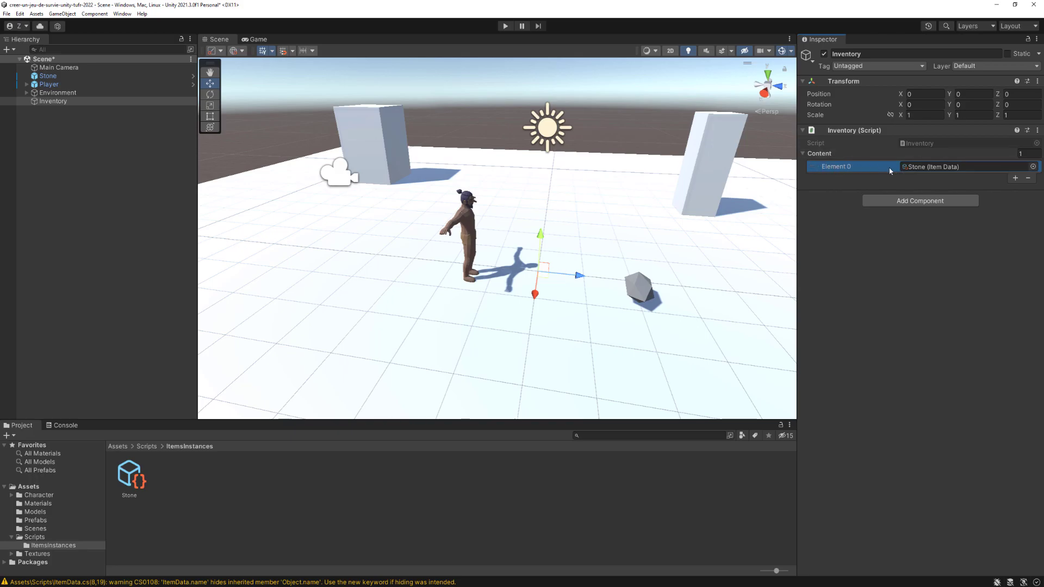
pyautogui.click(948, 169)
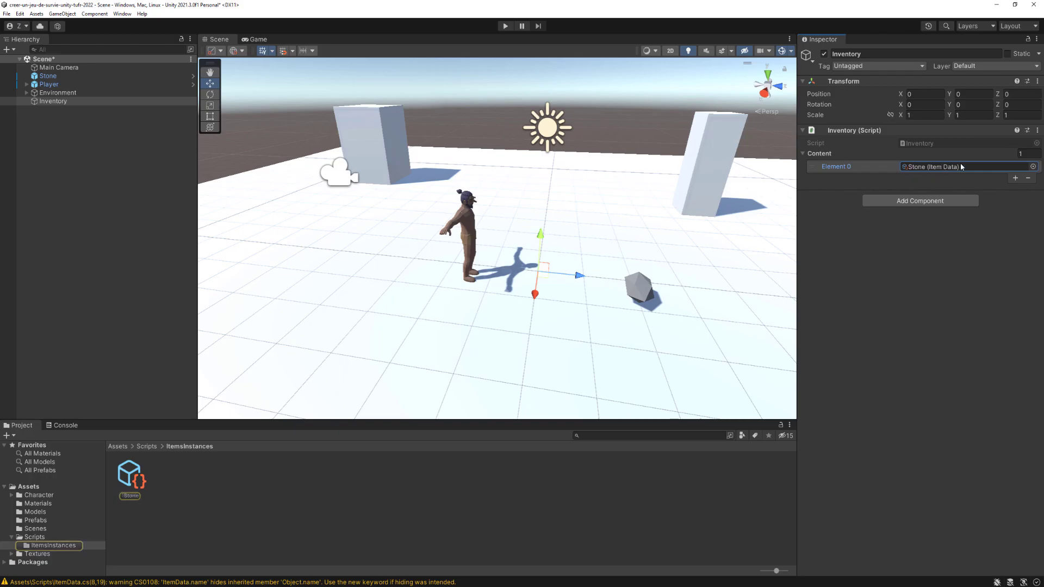
# Set the Content list size to 3, then reset it to 0
pyautogui.click(1021, 154)
pyautogui.write('3')
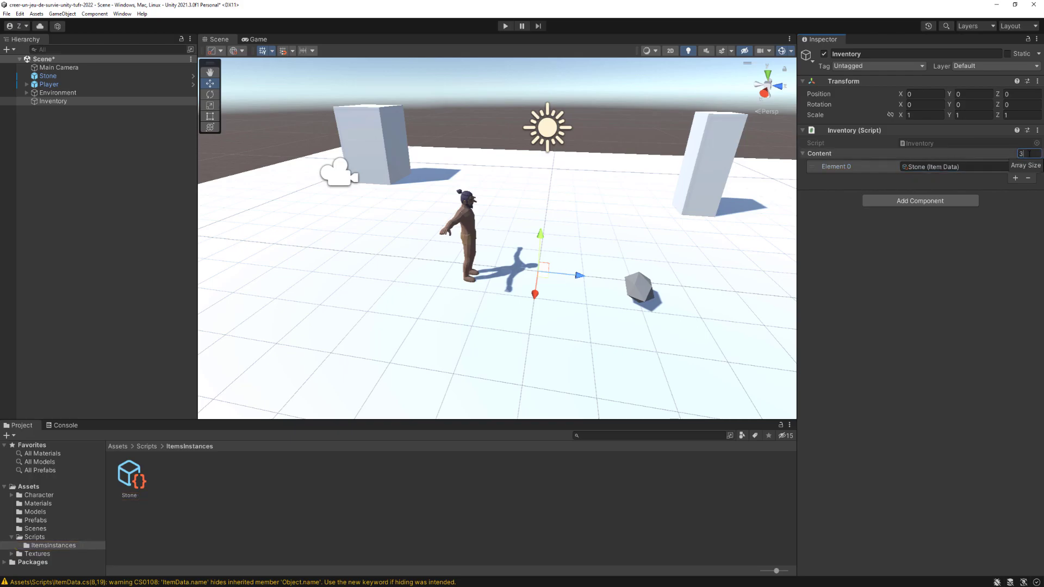
pyautogui.press('Return')
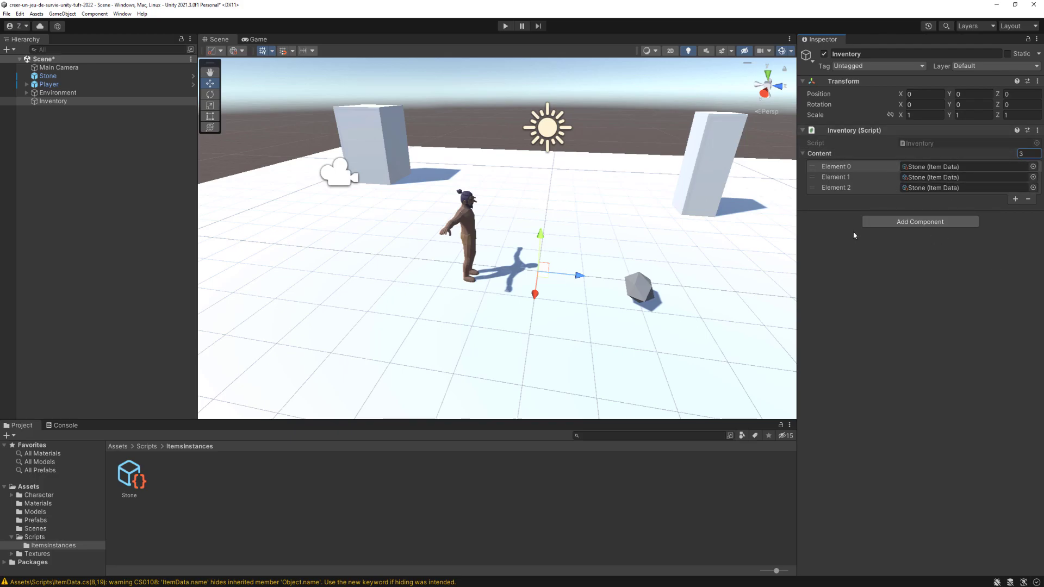
pyautogui.click(1022, 154)
pyautogui.write('0')
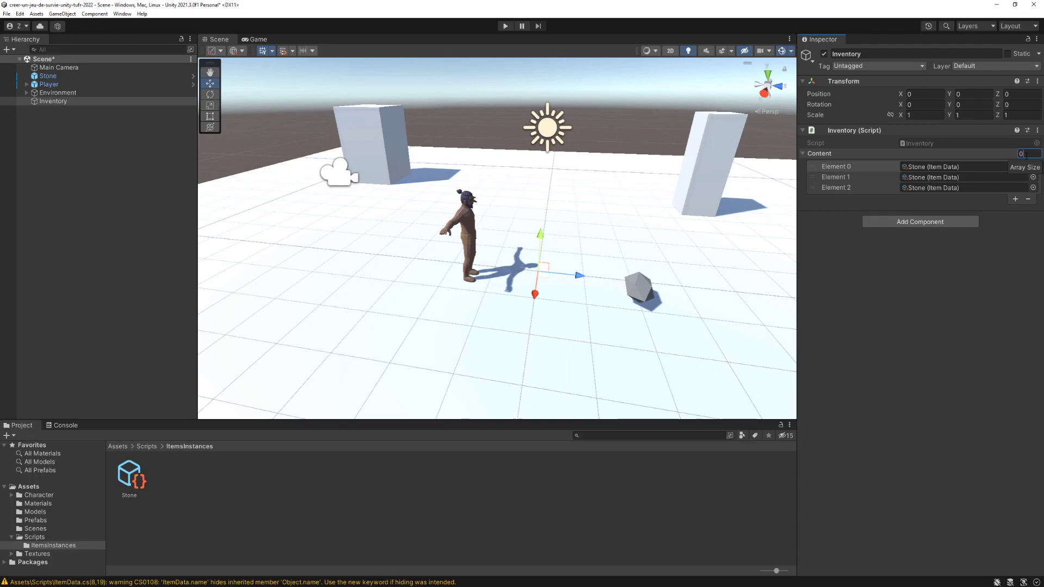
pyautogui.press('Return')
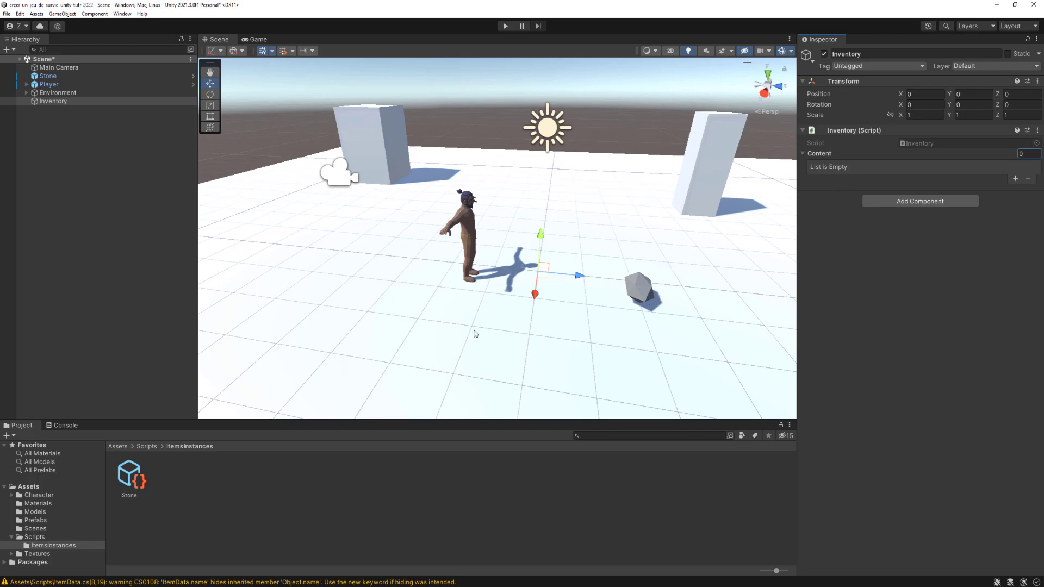
# Select the Stone object in the Scene view and frame it up close
pyautogui.moveTo(579, 240); pyautogui.dragTo(531, 221, button='middle')
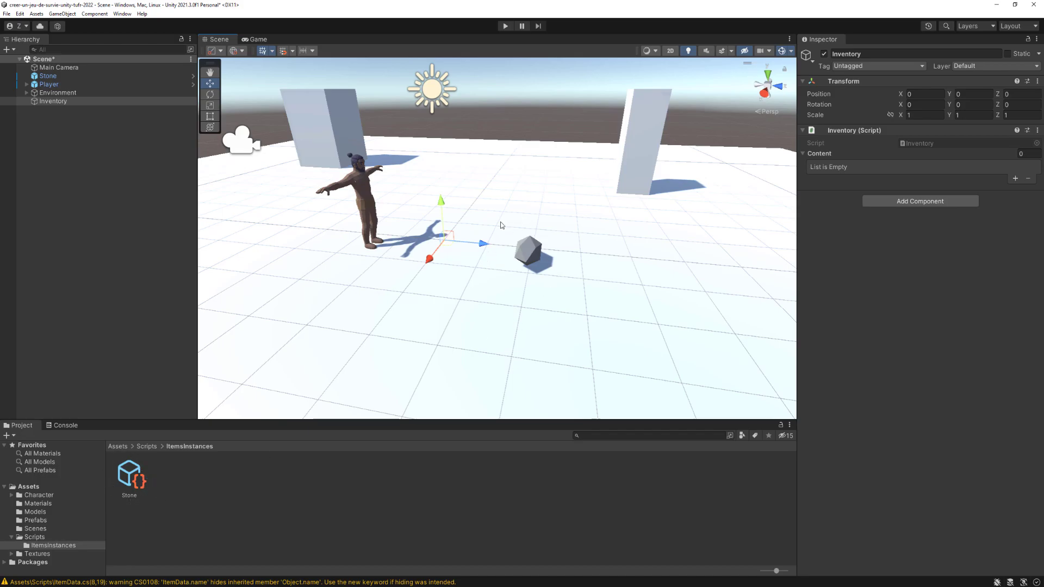
pyautogui.click(530, 250)
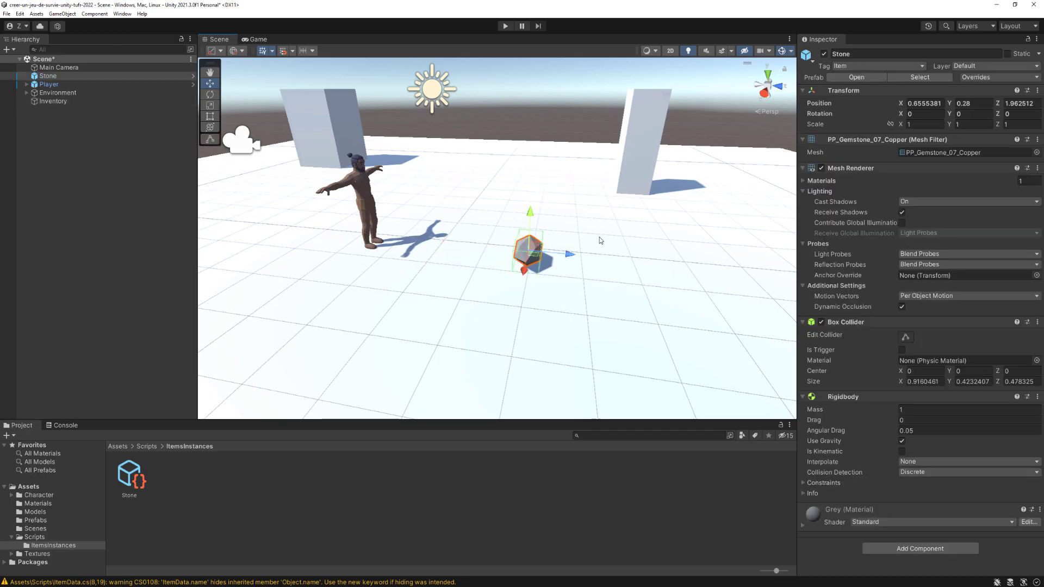
pyautogui.scroll(2, 602, 266)
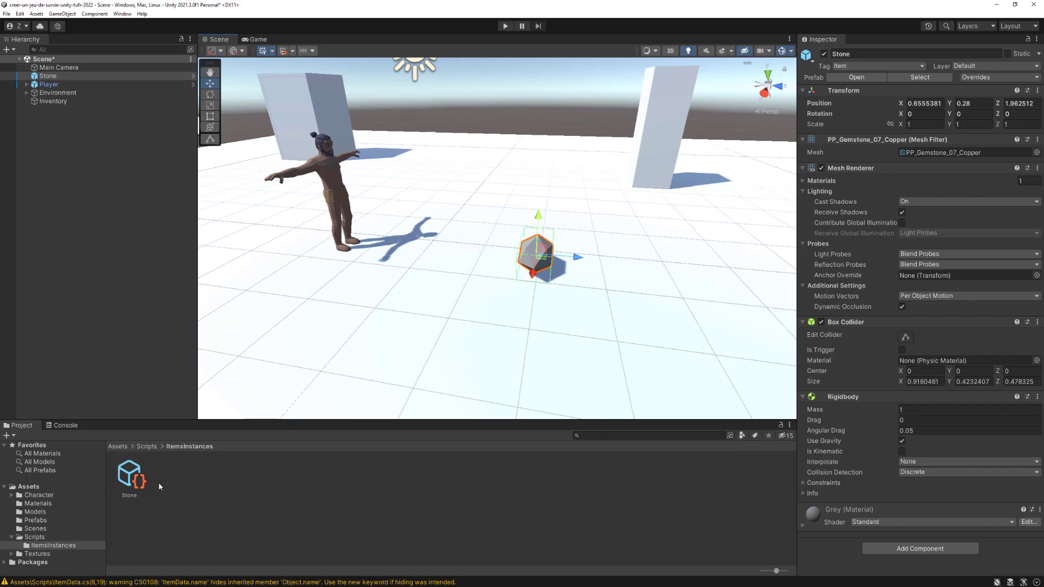
pyautogui.moveTo(547, 317)
pyautogui.mouseDown(button='right')
pyautogui.moveTo(557, 266)
pyautogui.moveTo(535, 314)
pyautogui.mouseUp(button='right')
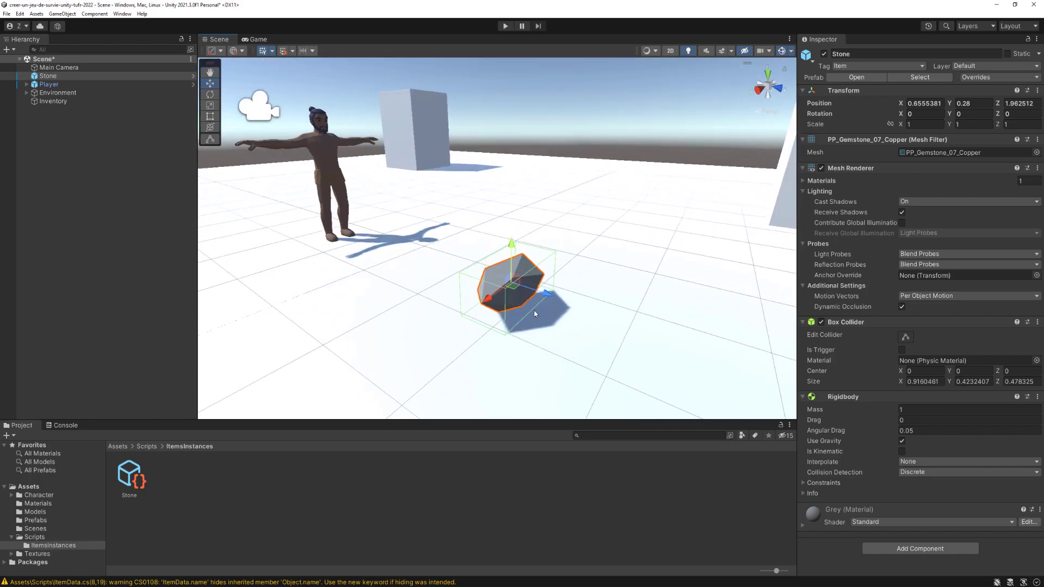
pyautogui.moveTo(489, 260); pyautogui.dragTo(589, 239, button='middle')
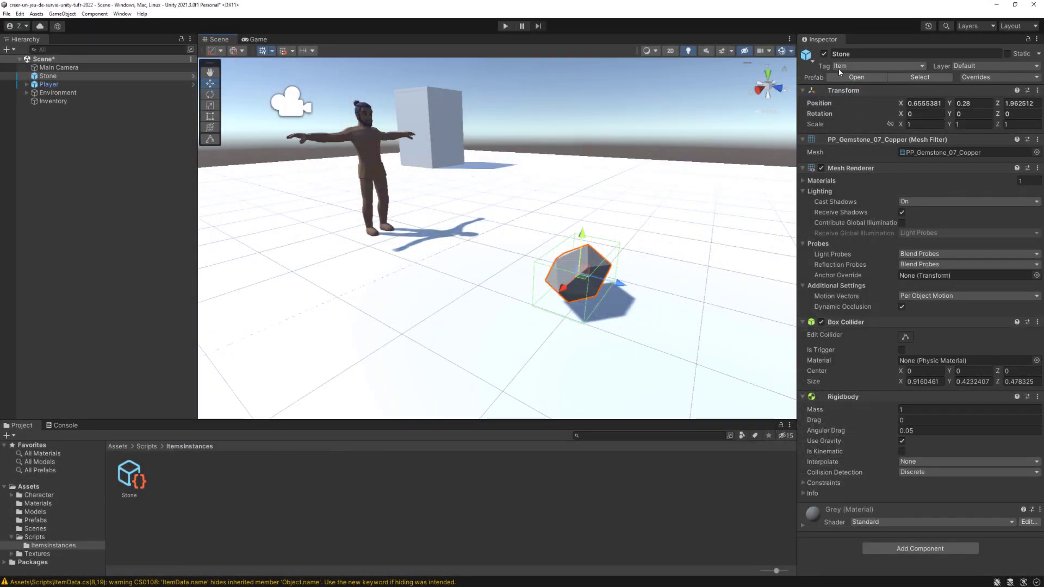
pyautogui.click(837, 66)
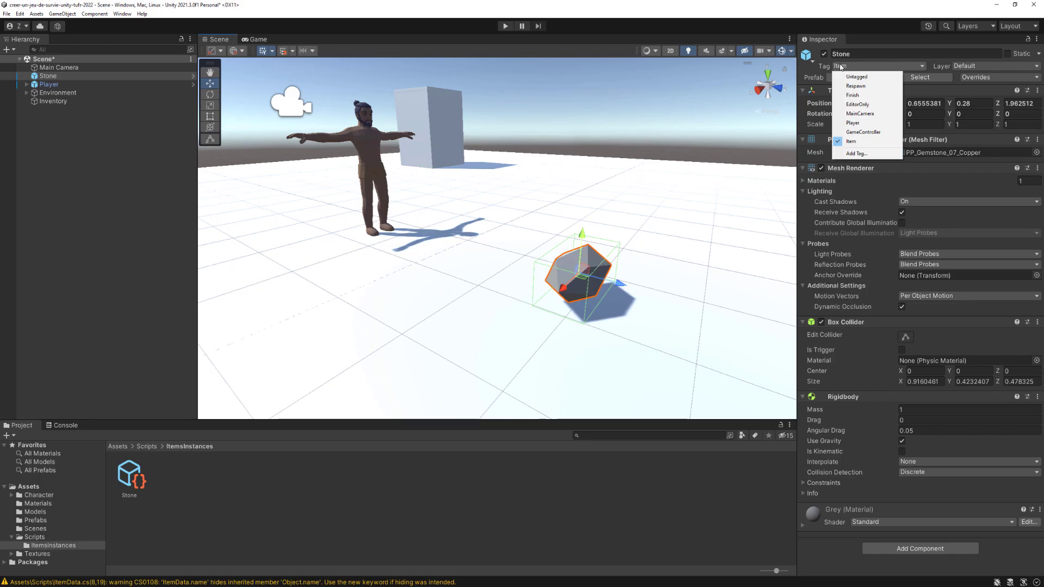
pyautogui.click(855, 154)
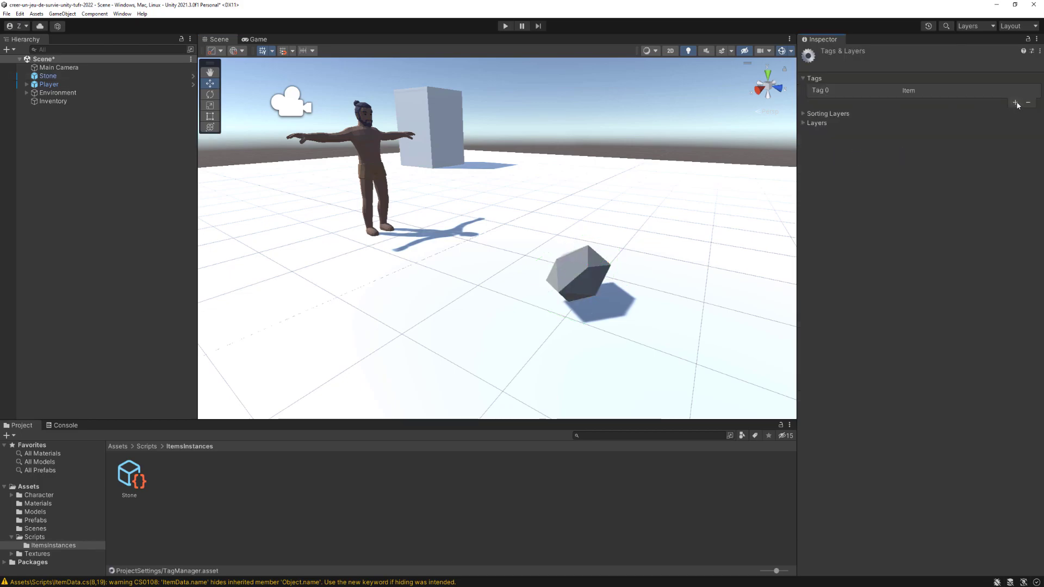
pyautogui.click(1016, 103)
pyautogui.write('Item')
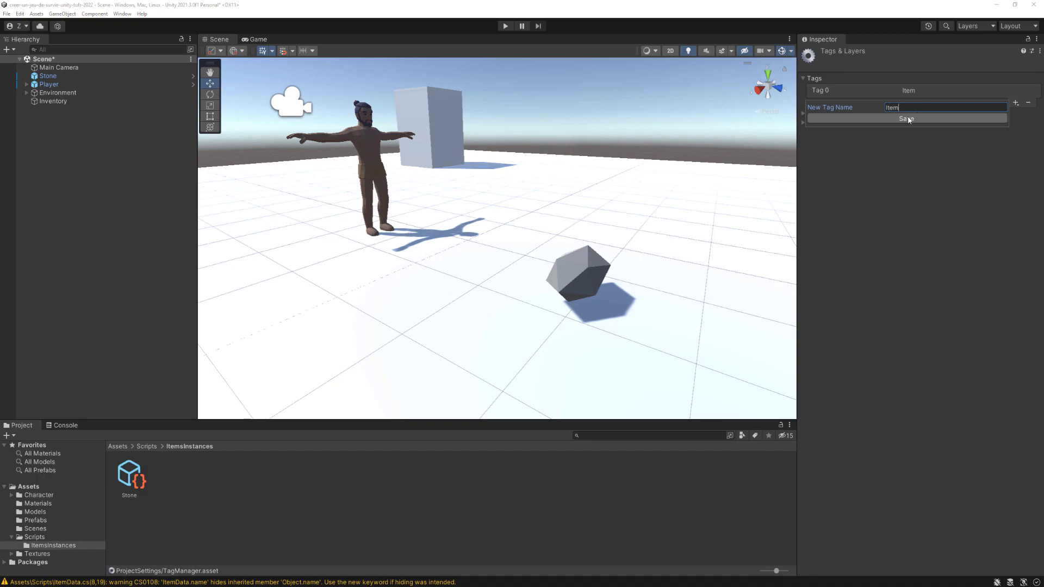
pyautogui.click(912, 119)
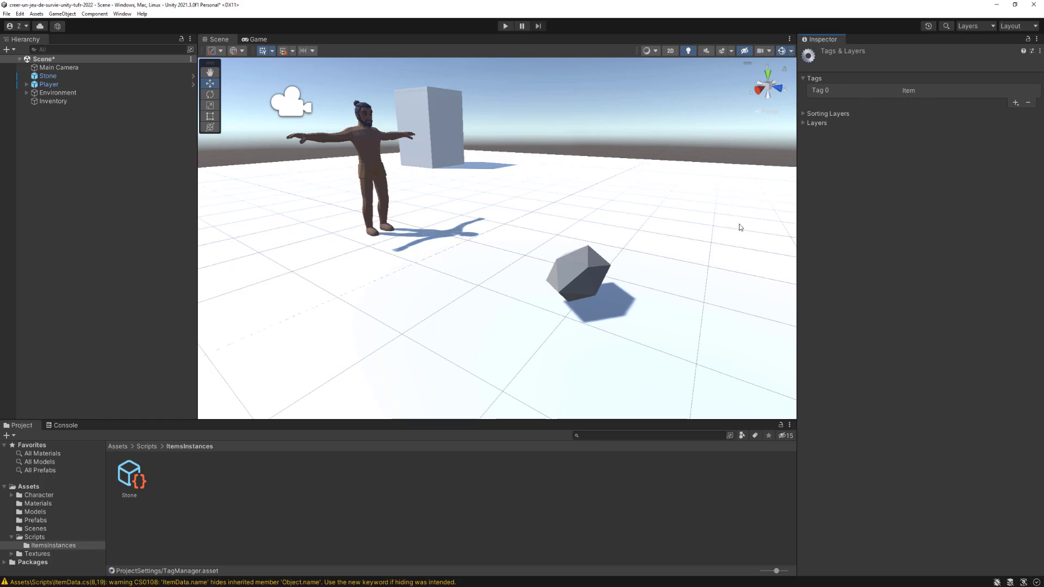
pyautogui.click(585, 265)
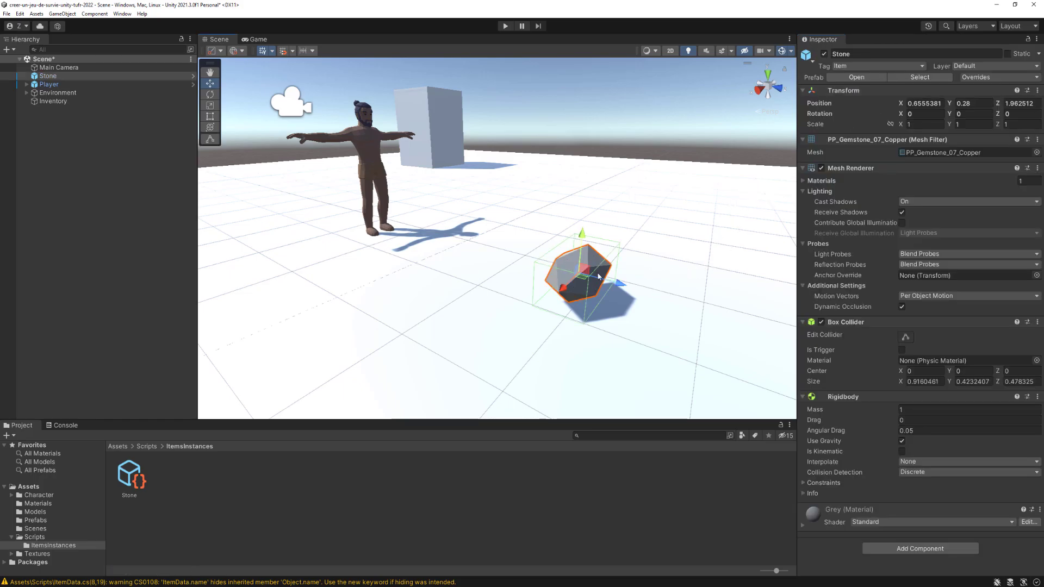
pyautogui.click(843, 69)
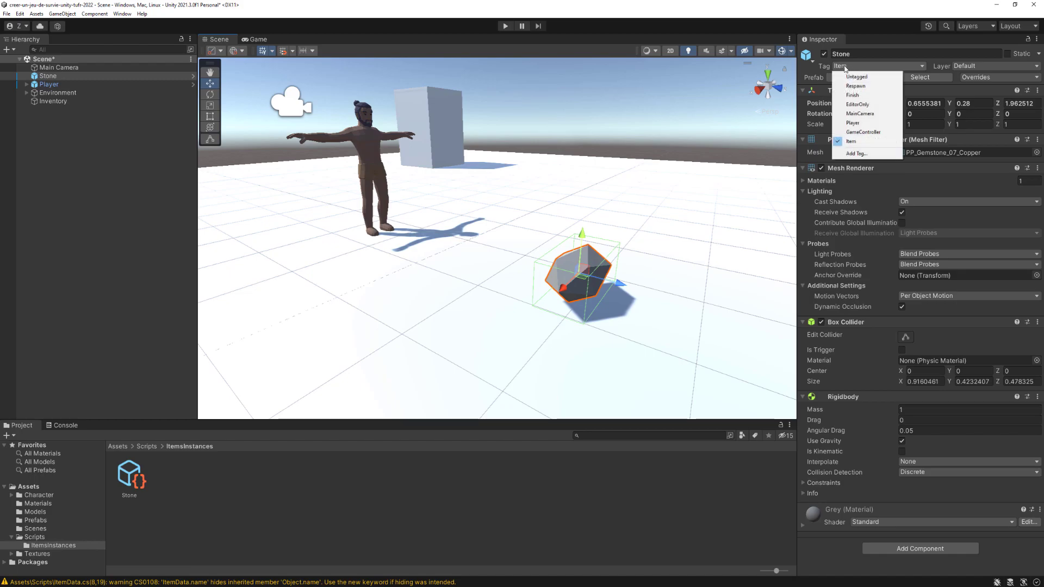
pyautogui.click(858, 144)
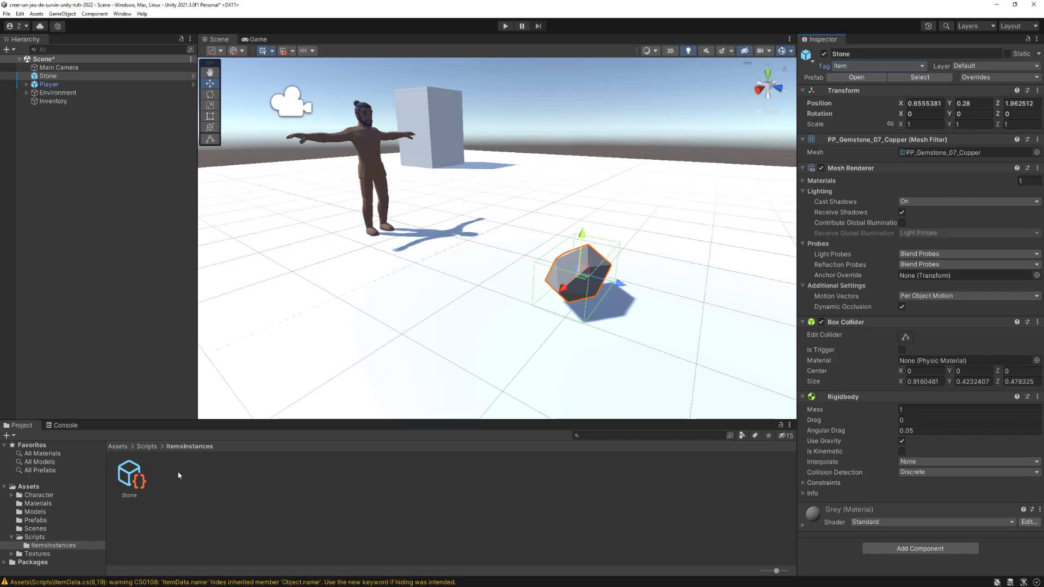
pyautogui.click(810, 139)
# Collapse Mesh Renderer, create and add a new 'Item' script via Add Component, then open Item.cs
pyautogui.click(811, 151)
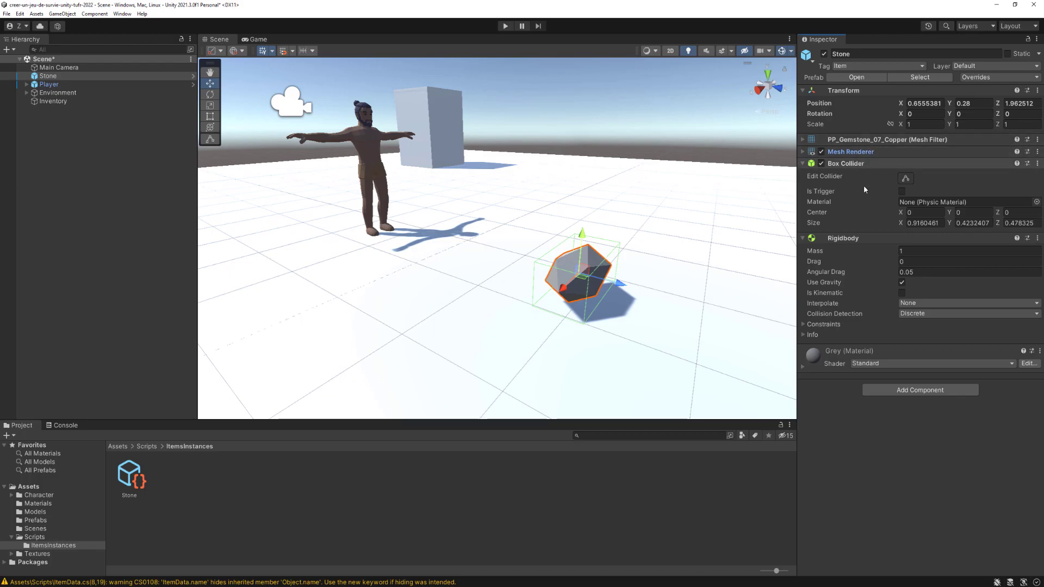
pyautogui.click(907, 392)
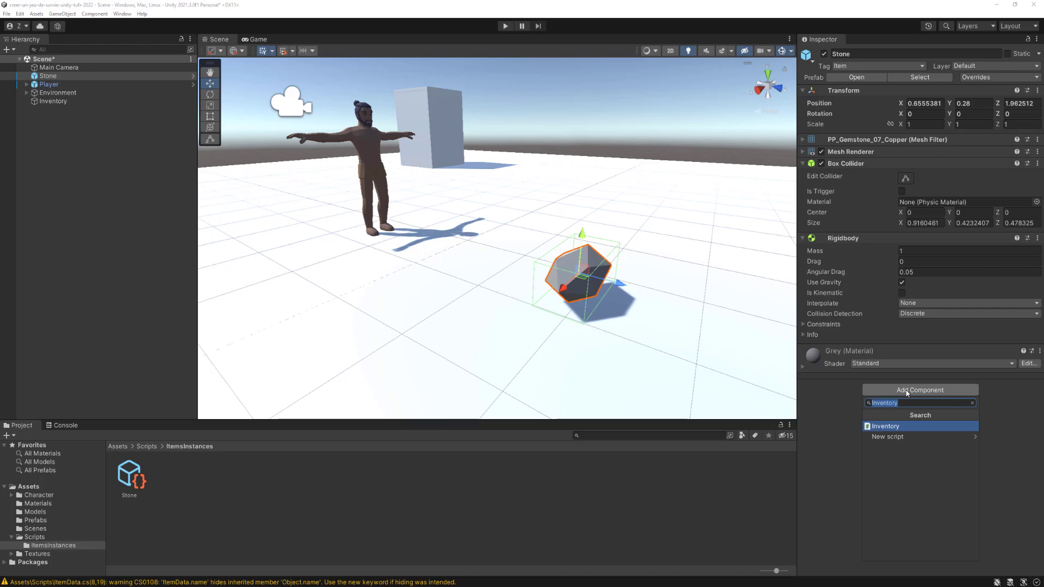
pyautogui.write('Item')
pyautogui.press('Down')
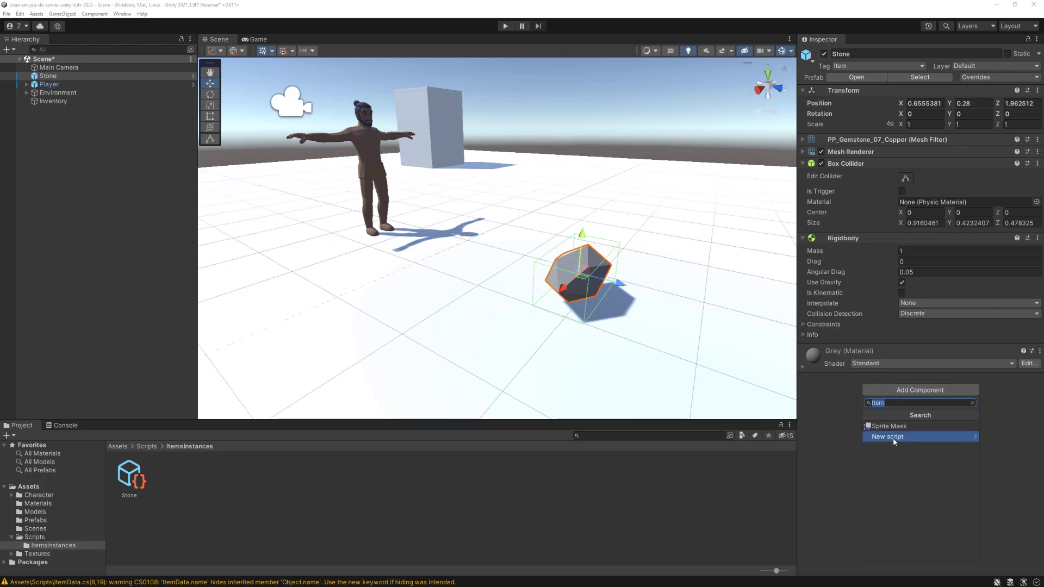
pyautogui.click(885, 441)
pyautogui.click(917, 552)
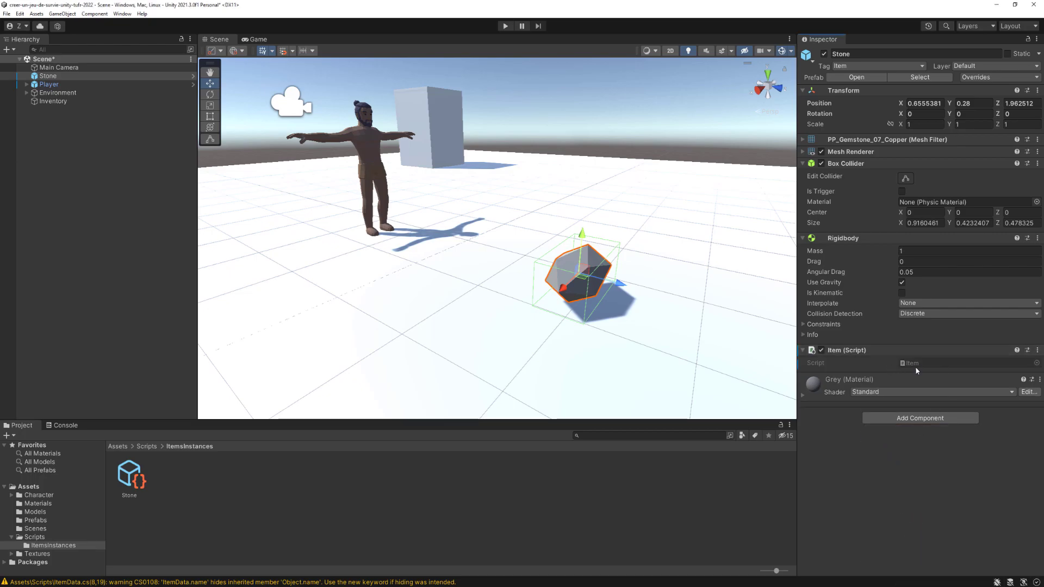
pyautogui.doubleClick(916, 366)
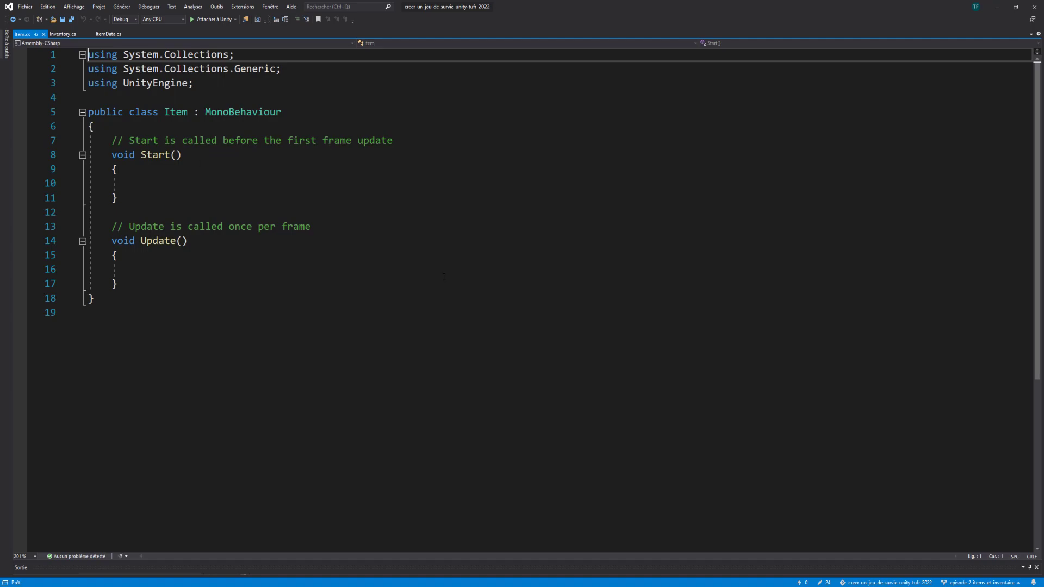
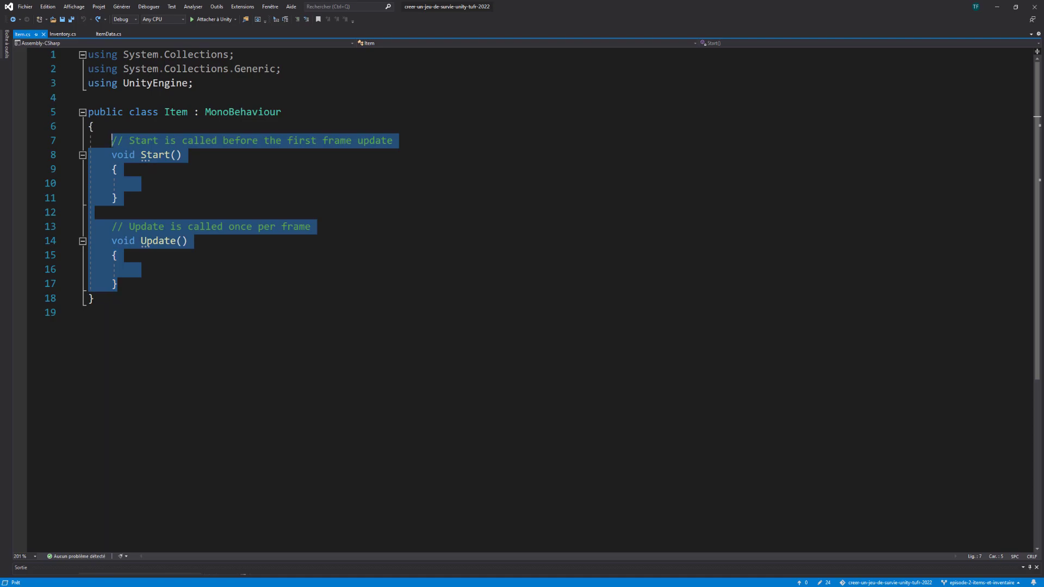
# Replace the Item script's Start and Update methods with 'public ItemData item;' and save it
pyautogui.press('Delete')
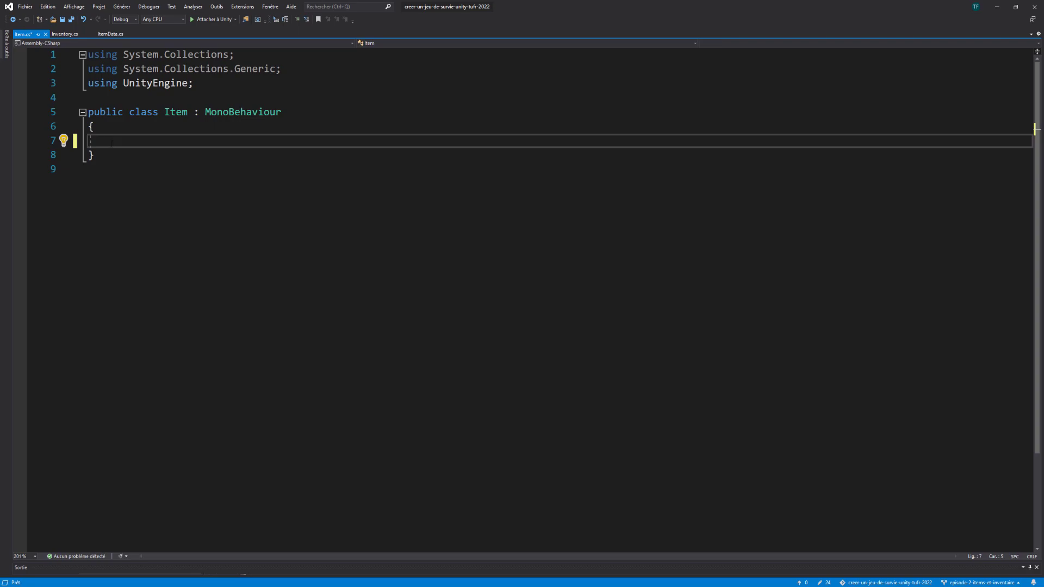
pyautogui.write('p')
pyautogui.write('u')
pyautogui.press('BackSpace')
pyautogui.press('BackSpace')
pyautogui.write('p')
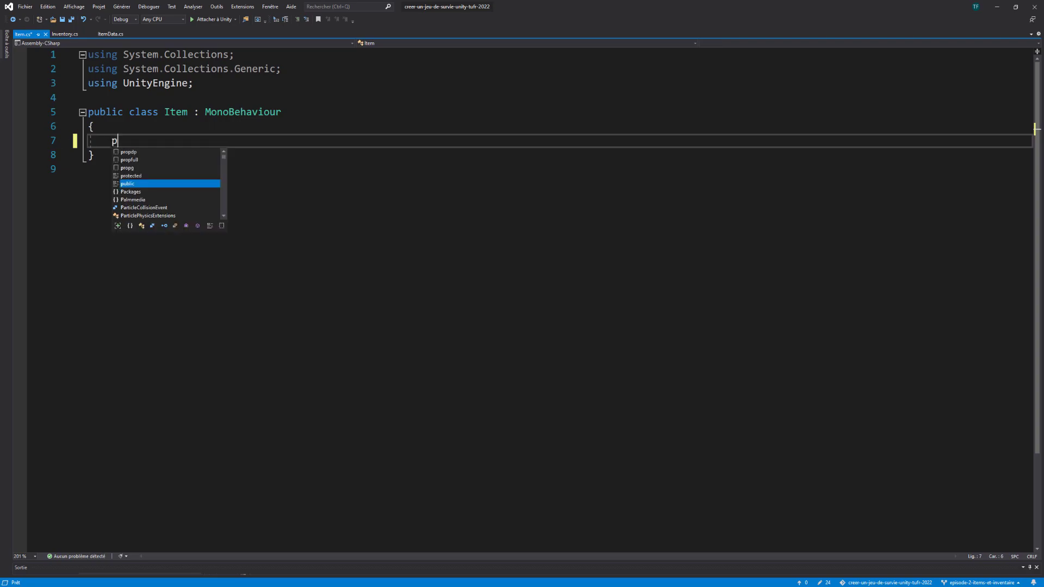
pyautogui.write('ublic Item')
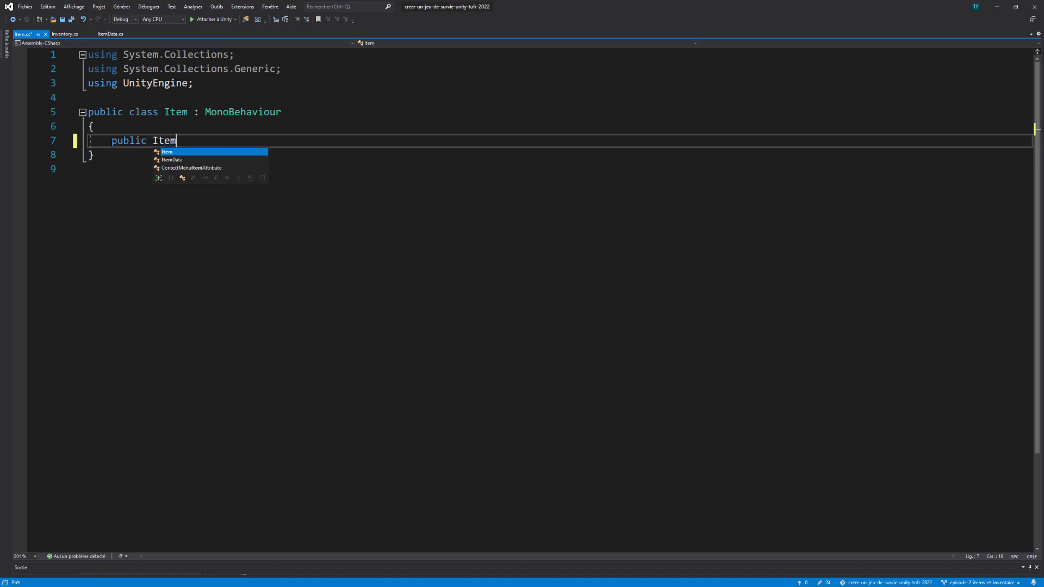
pyautogui.write('Data')
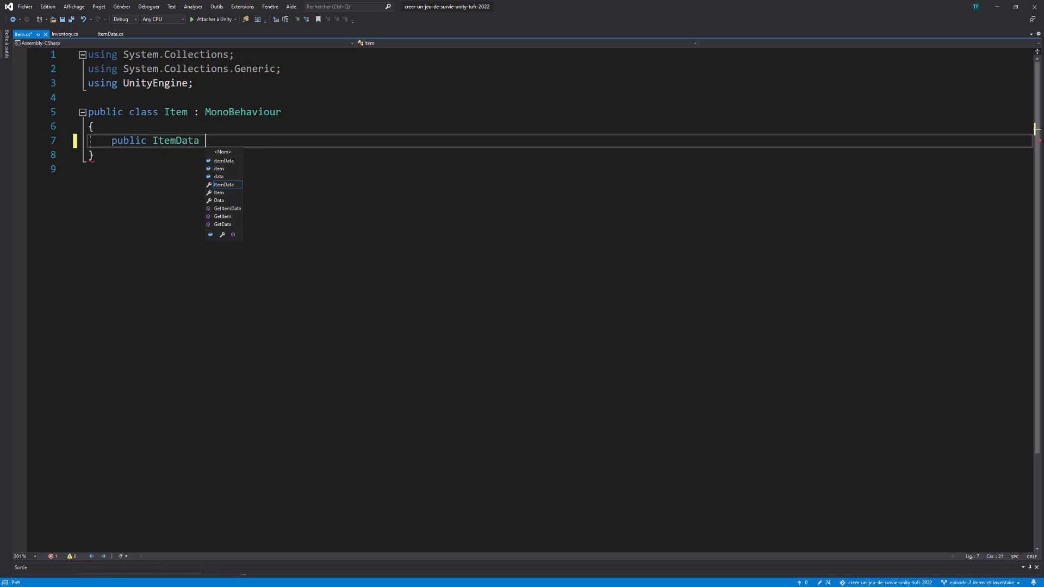
pyautogui.write(' item;')
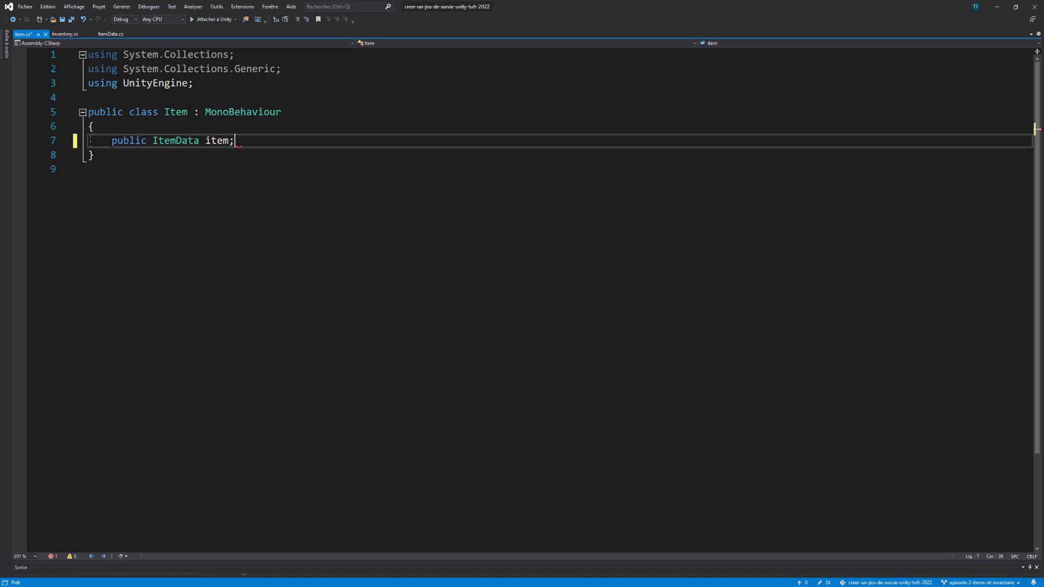
pyautogui.hotkey('ctrl', 's')
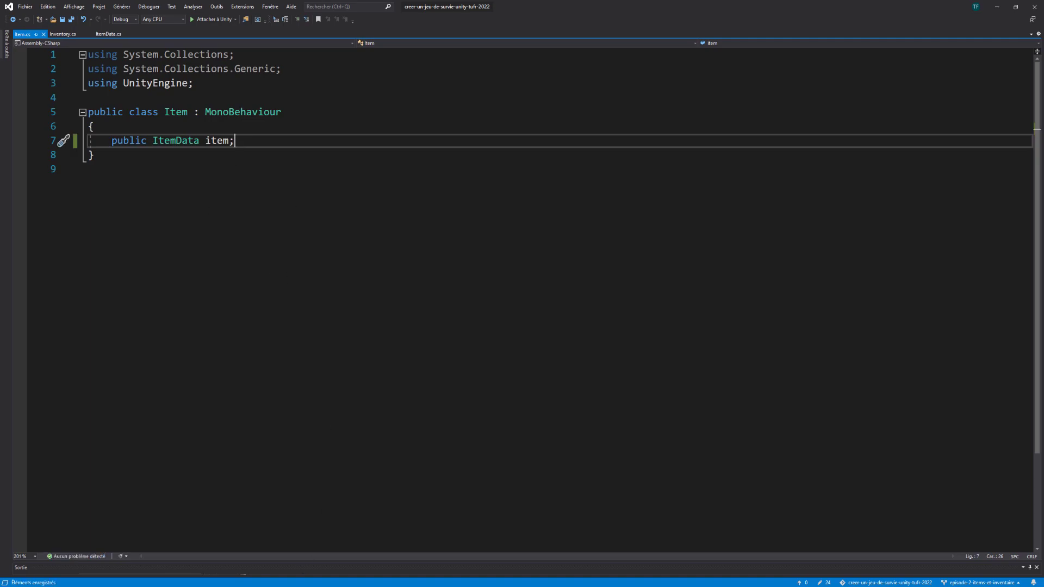
pyautogui.click(304, 577)
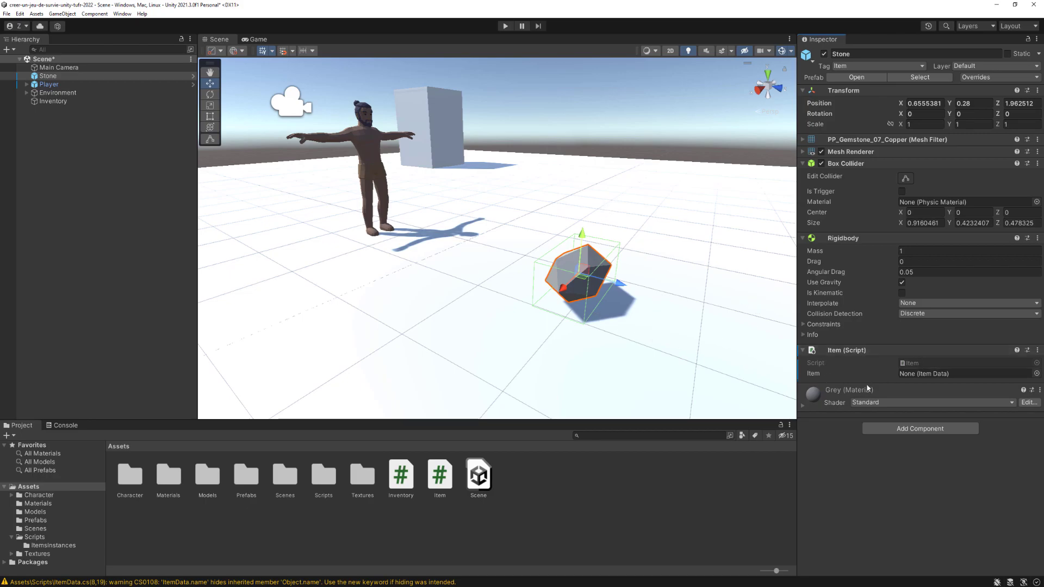
# Drag the Stone asset from Scripts > ItemsInstances into the Stone object's Item field
pyautogui.click(832, 376)
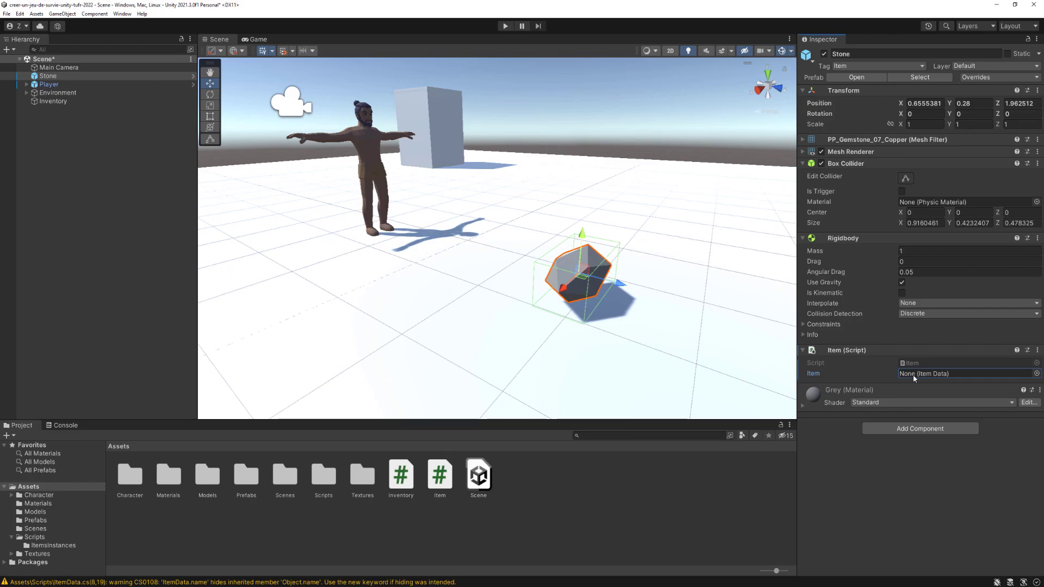
pyautogui.click(74, 546)
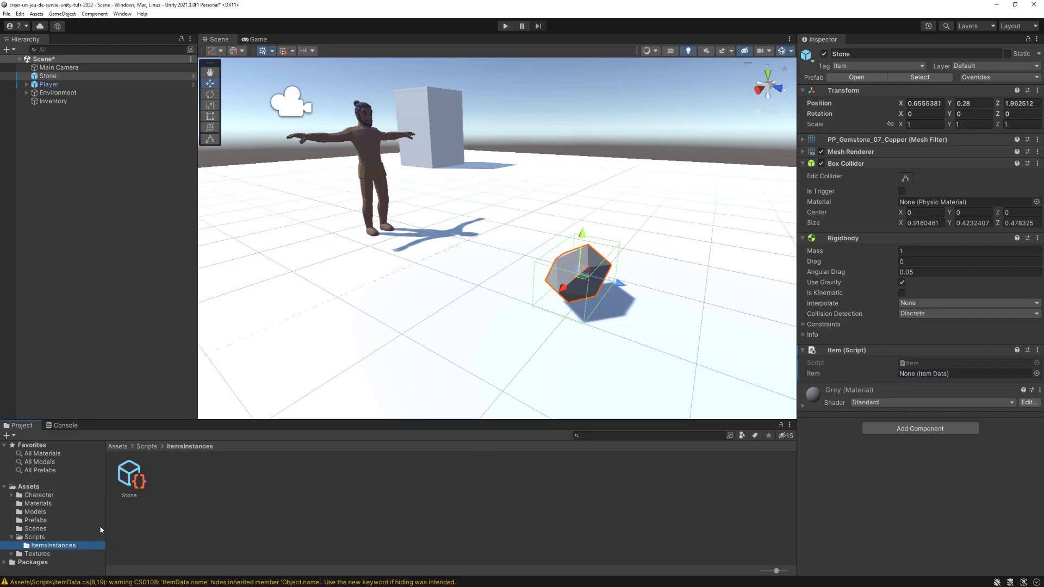
pyautogui.moveTo(132, 473); pyautogui.dragTo(917, 380)
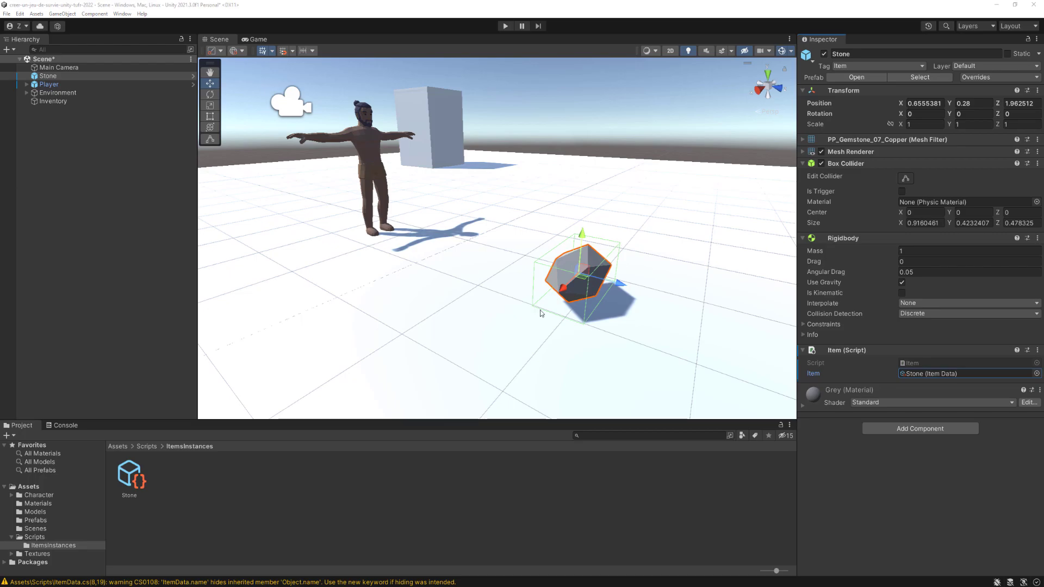
pyautogui.moveTo(518, 256)
pyautogui.keyDown('alt'); pyautogui.mouseDown()
pyautogui.moveTo(570, 231)
pyautogui.moveTo(397, 176)
pyautogui.mouseUp(); pyautogui.keyUp('alt')
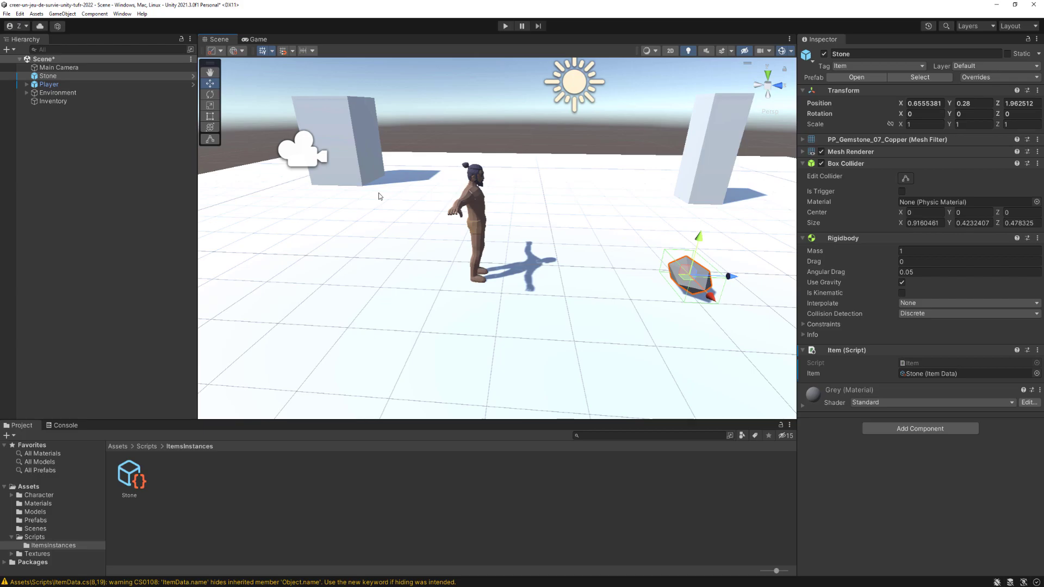
# Create a new PickupItem script on Main Camera via Add Component and open it
pyautogui.click(59, 67)
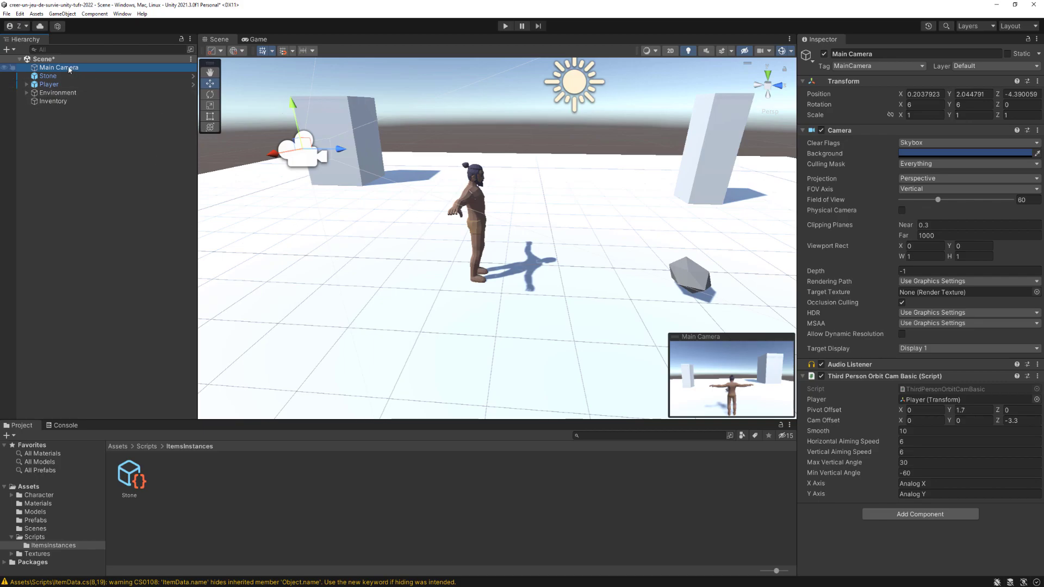
pyautogui.click(913, 514)
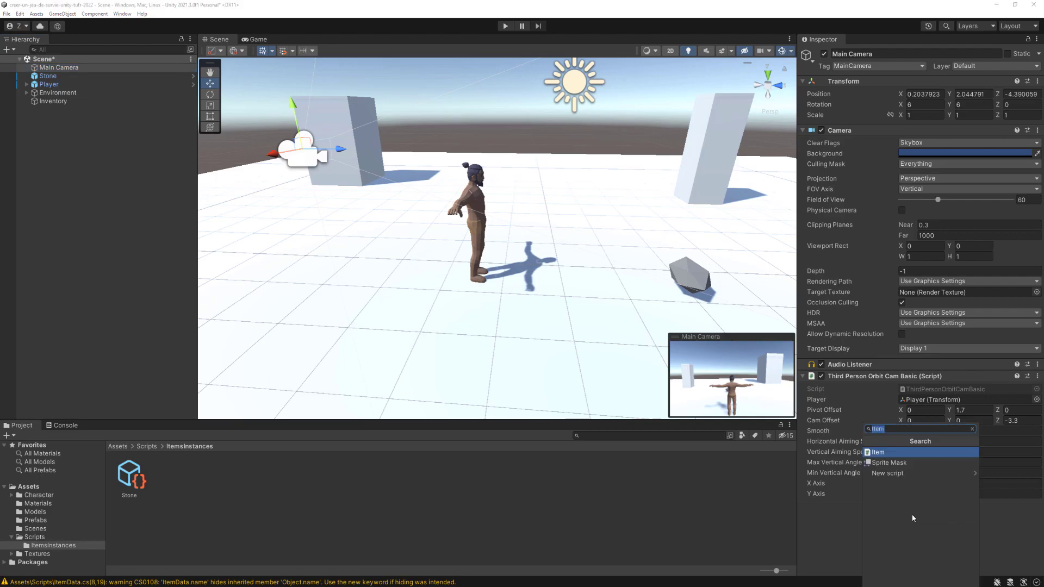
pyautogui.write('Pickup')
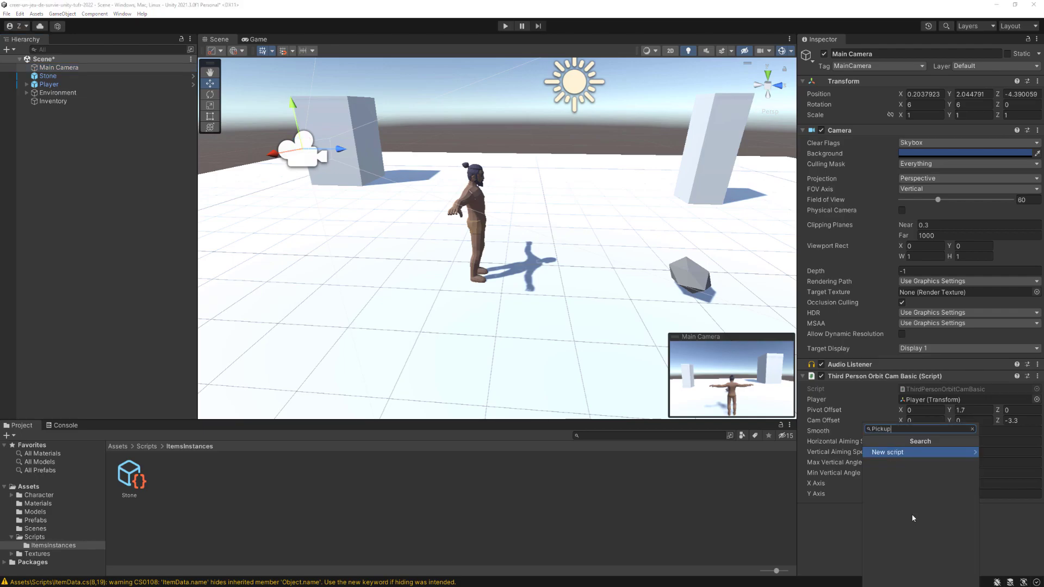
pyautogui.write('Item')
pyautogui.press('Return')
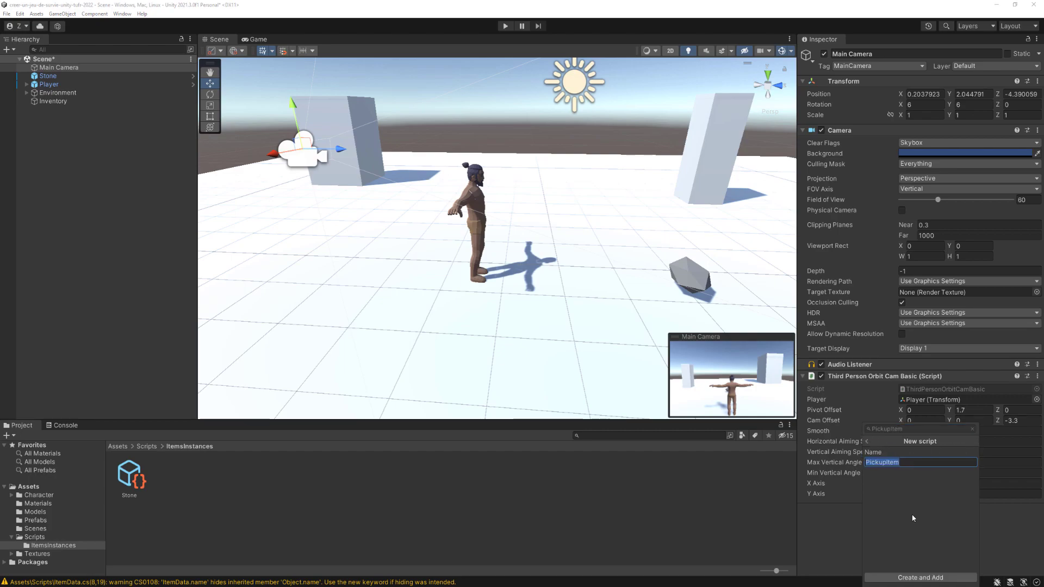
pyautogui.click(928, 577)
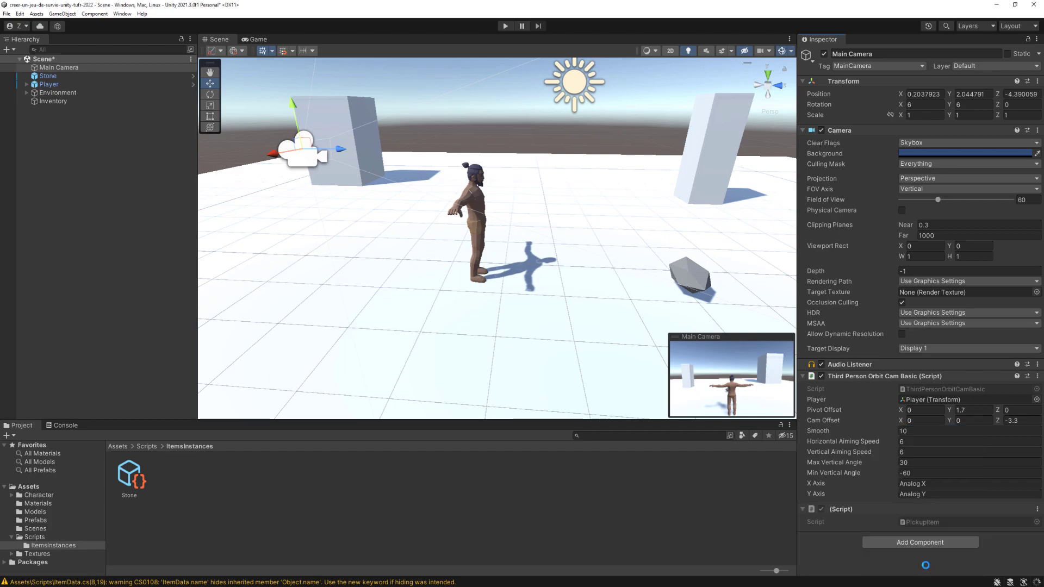
pyautogui.doubleClick(918, 521)
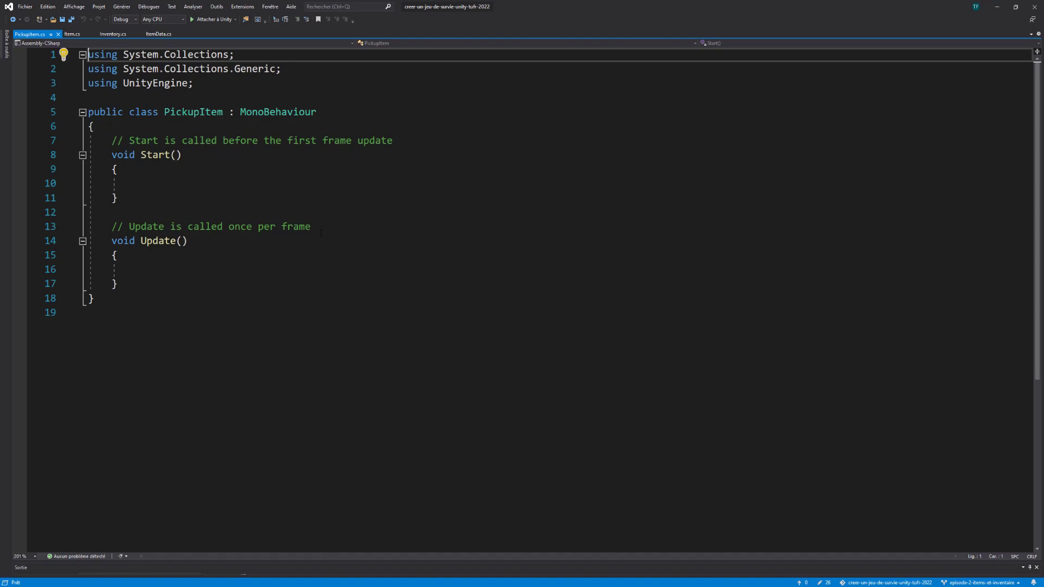
# Delete the Start method and declare 'RaycastHit hit;' at the start of Update
pyautogui.moveTo(318, 228); pyautogui.dragTo(70, 144)
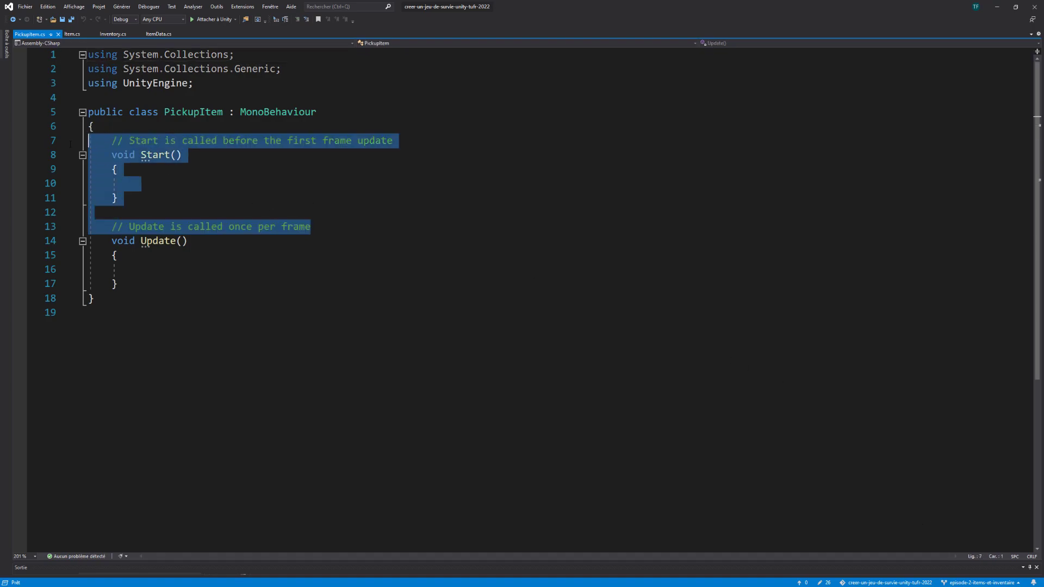
pyautogui.press('Delete')
pyautogui.click(182, 169)
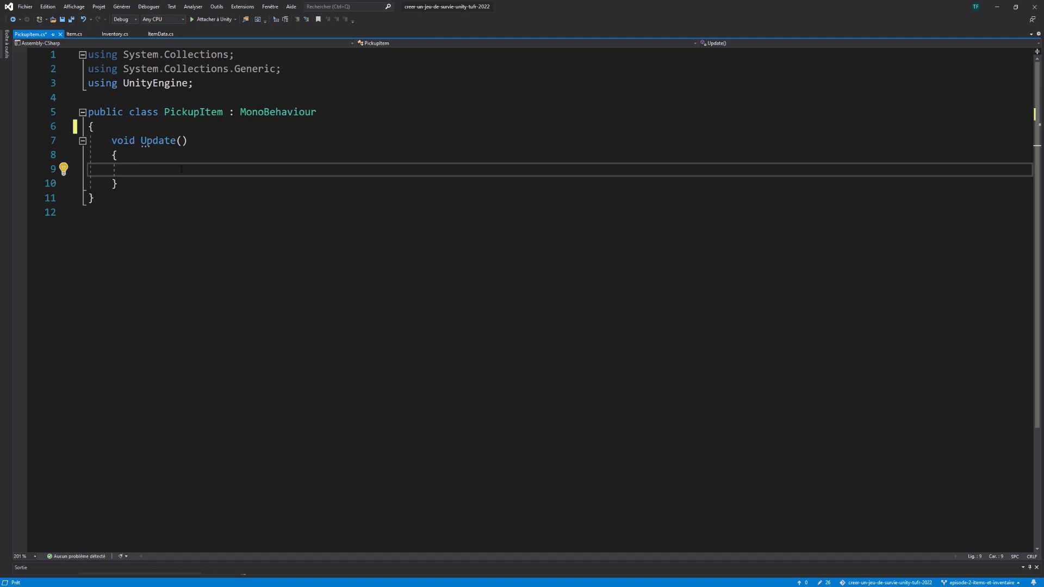
pyautogui.write('R')
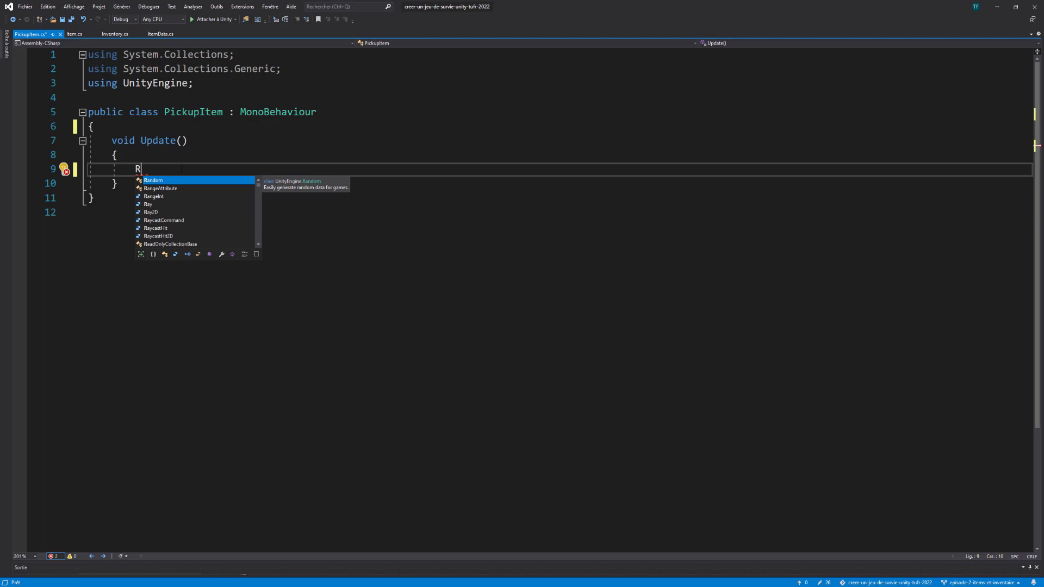
pyautogui.write('ayc')
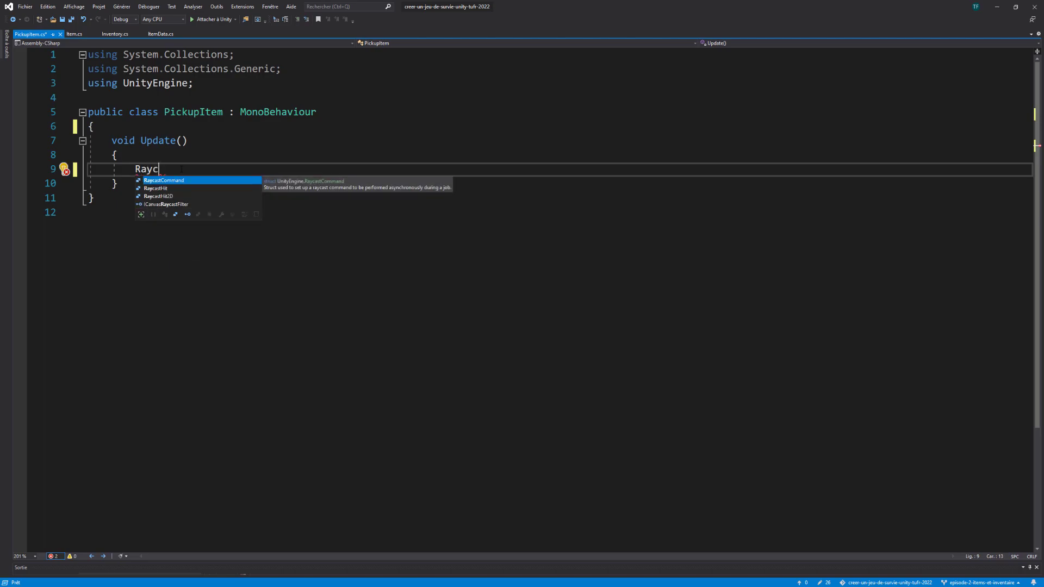
pyautogui.press('Down')
pyautogui.press('Tab')
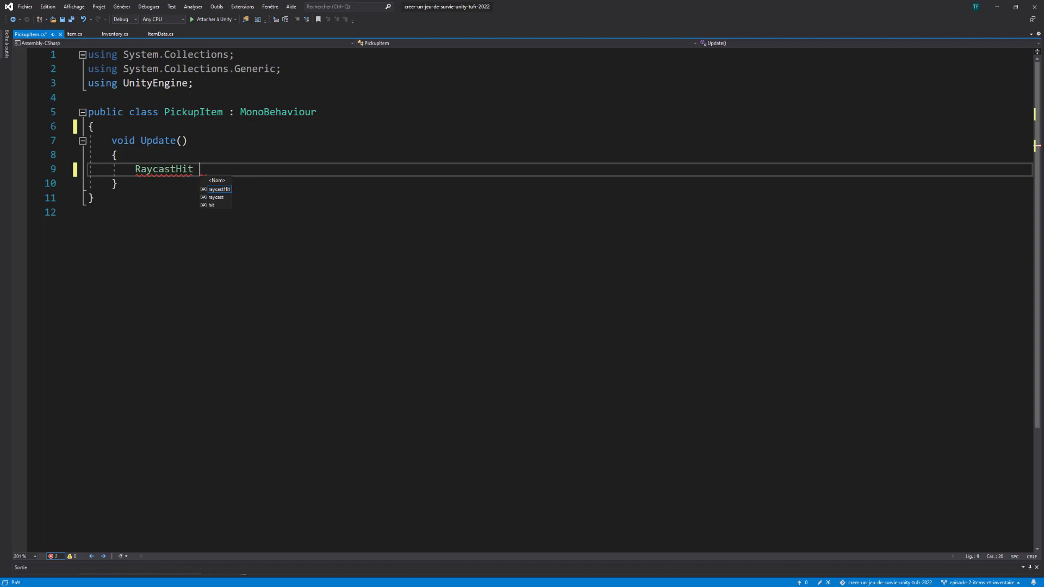
pyautogui.write('hit;')
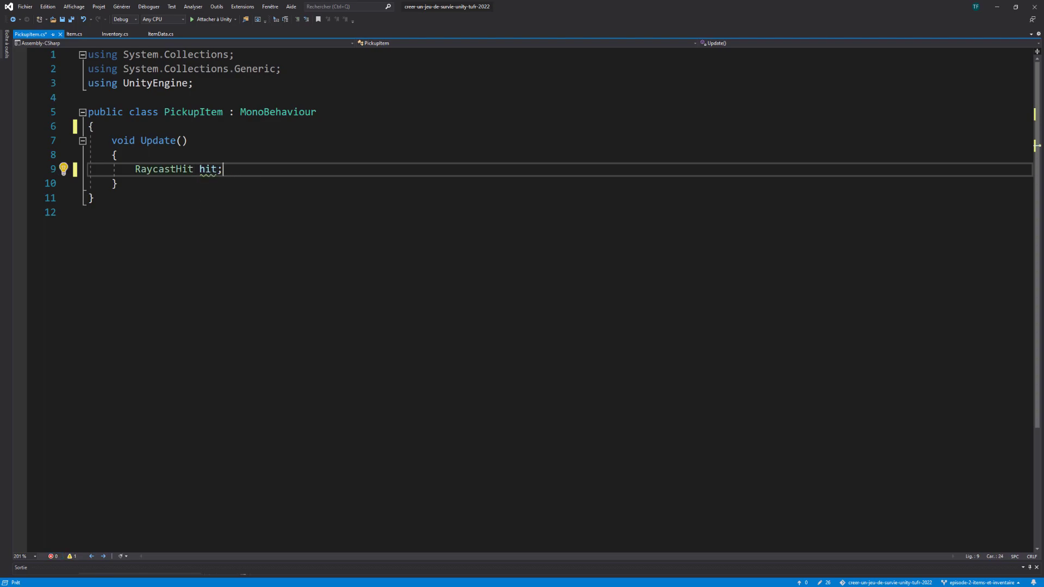
pyautogui.press('Return')
pyautogui.press('Return')
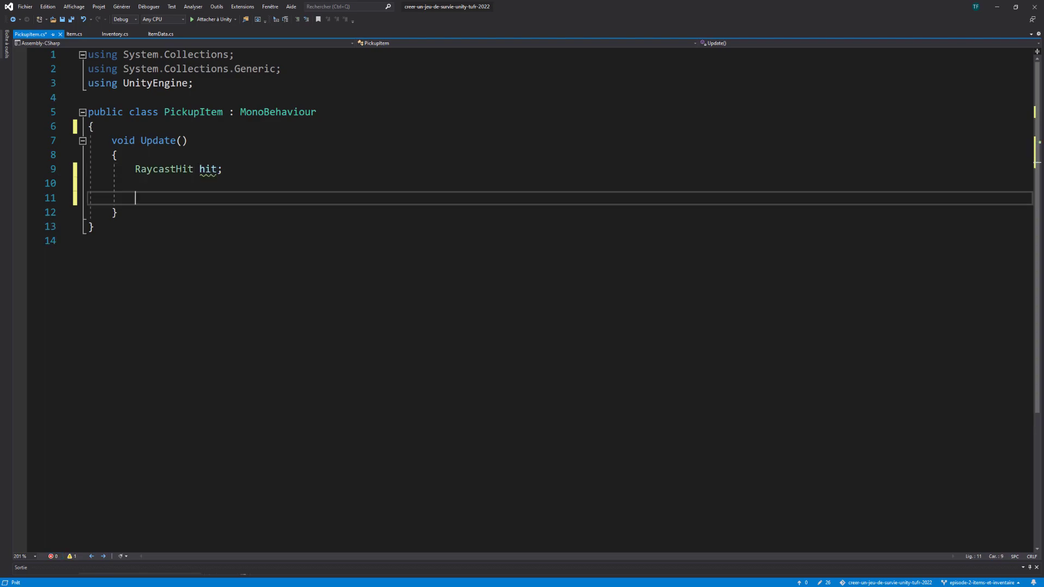
# Begin an if condition calling Physics.Raycast with transform.position as the origin
pyautogui.write('if(')
pyautogui.write('phy')
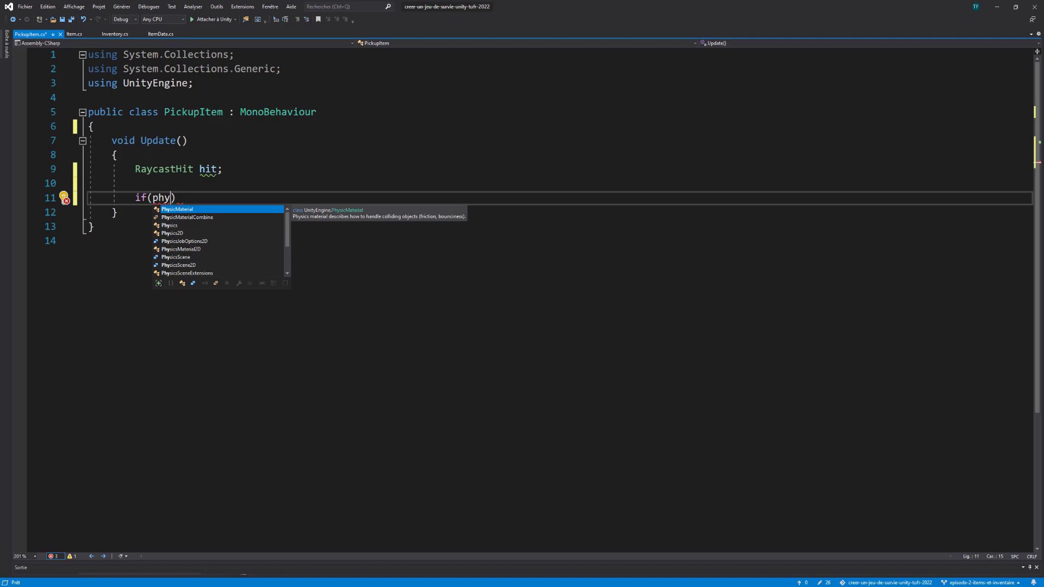
pyautogui.write('sics')
pyautogui.press('Tab')
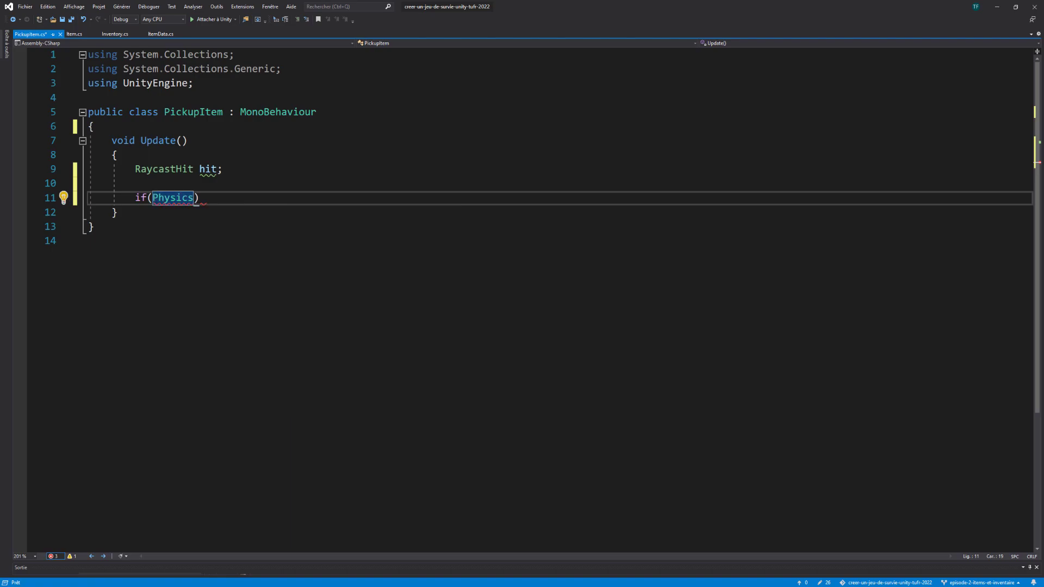
pyautogui.write('.rayc')
pyautogui.press('Tab')
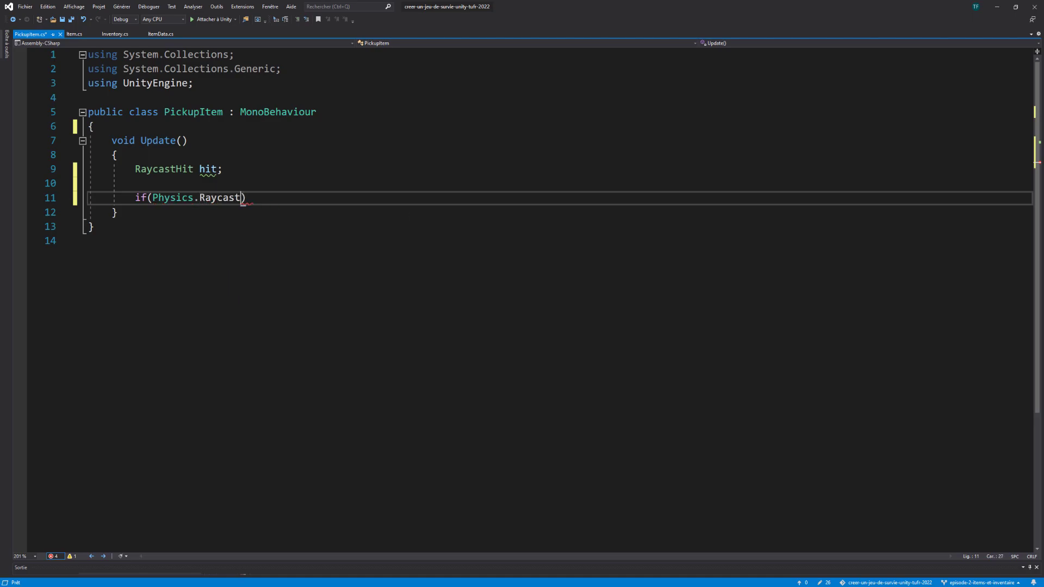
pyautogui.write('(')
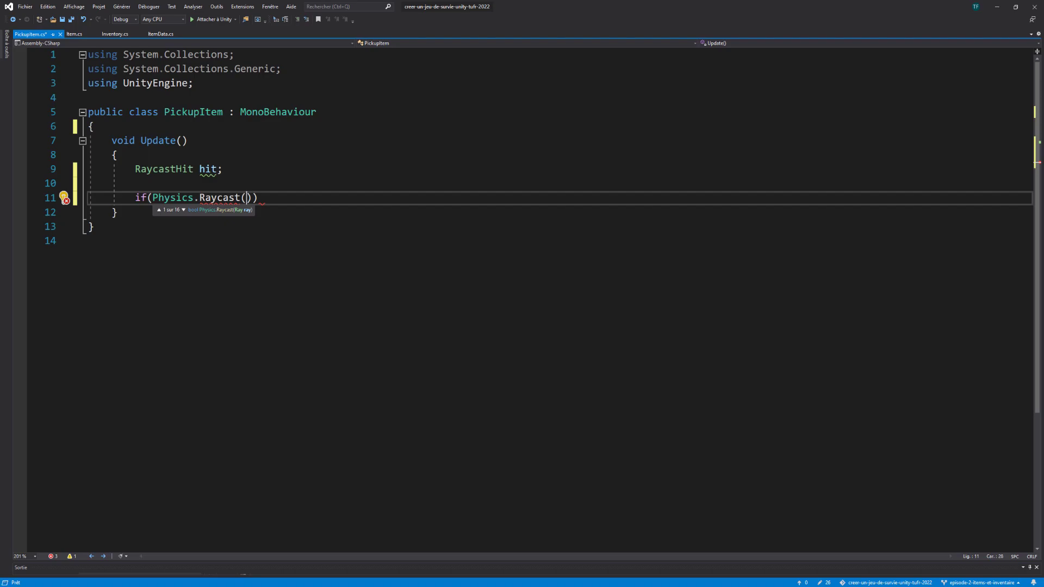
pyautogui.write('tran')
pyautogui.press('Tab')
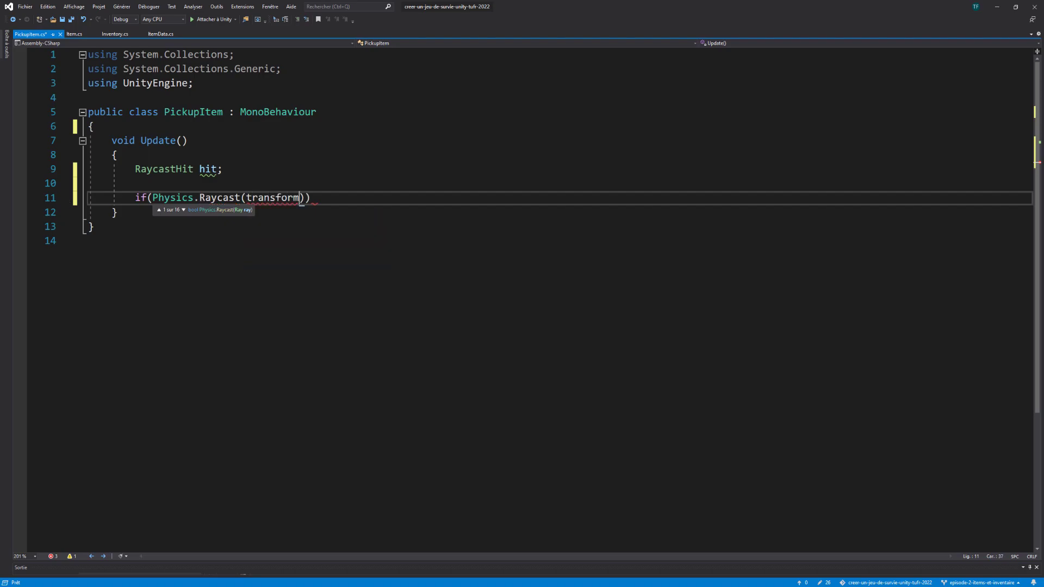
pyautogui.write('.po')
pyautogui.press('Tab')
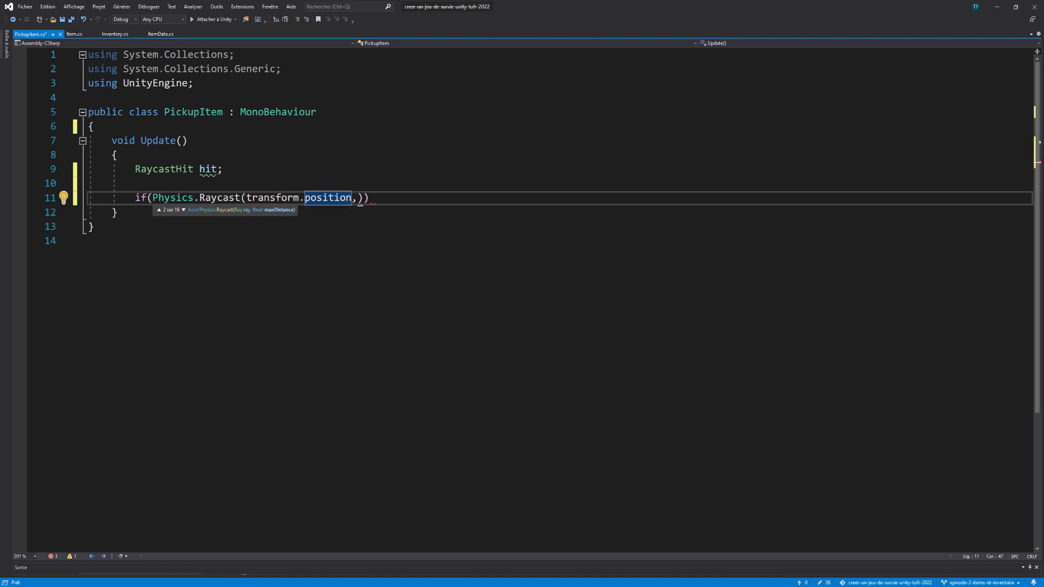
# Finish the raycast with transform.forward, out hit and 2.6f, then open the if block
pyautogui.write(', tra')
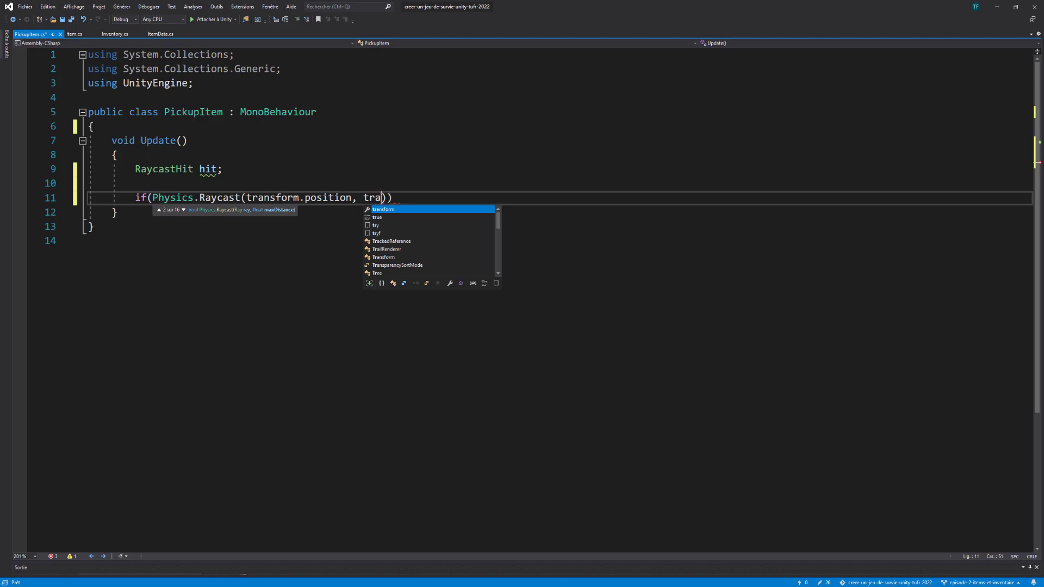
pyautogui.press('Tab')
pyautogui.write('.fo')
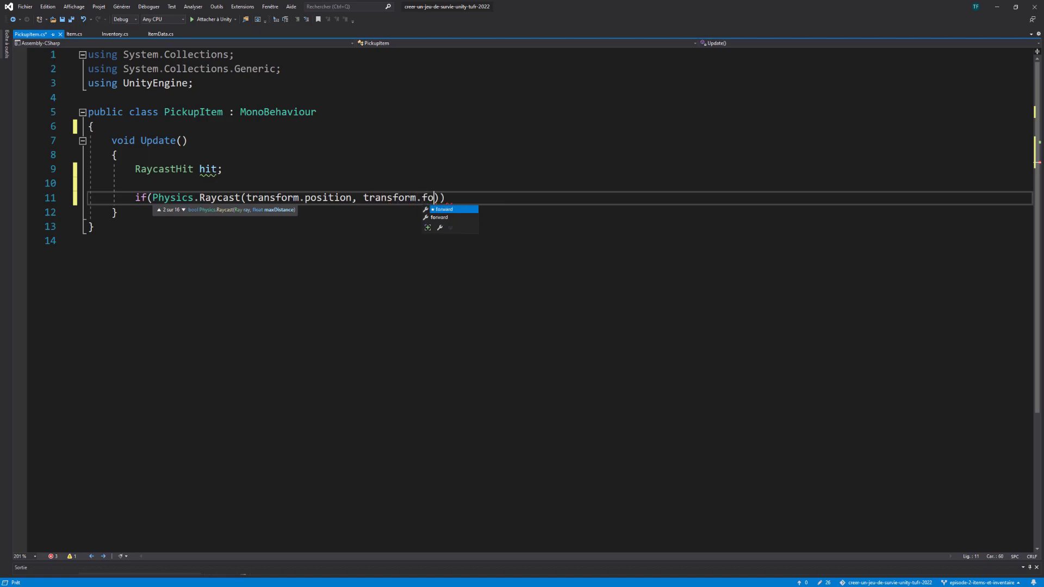
pyautogui.press('Tab')
pyautogui.write(', ')
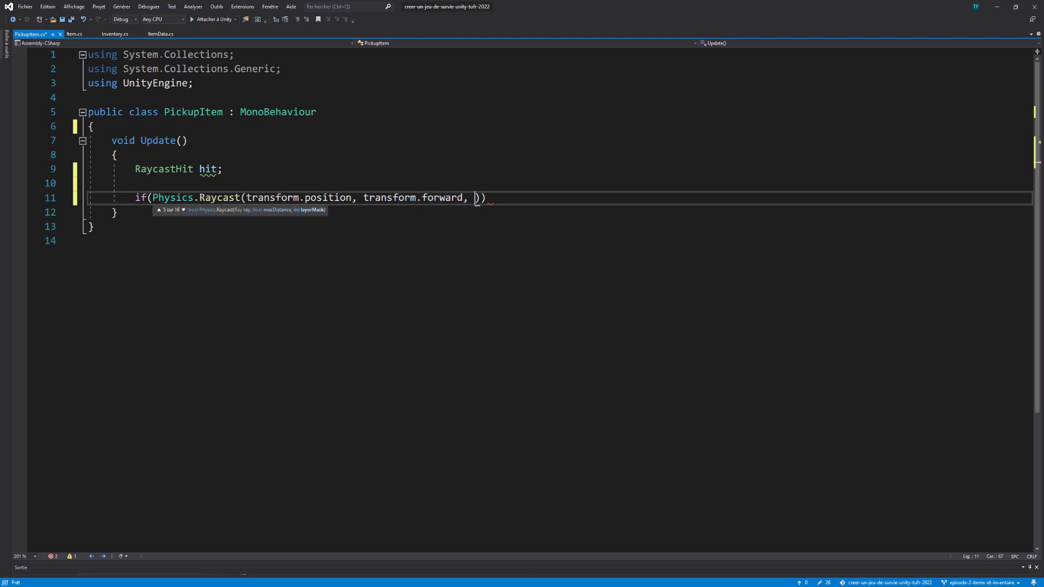
pyautogui.write('out ')
pyautogui.write('hit')
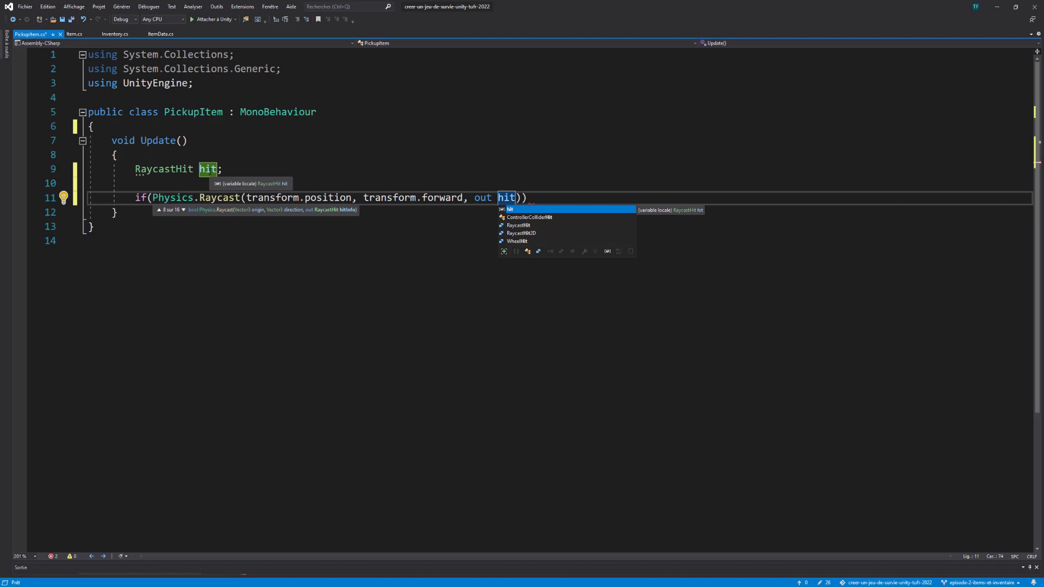
pyautogui.write(',')
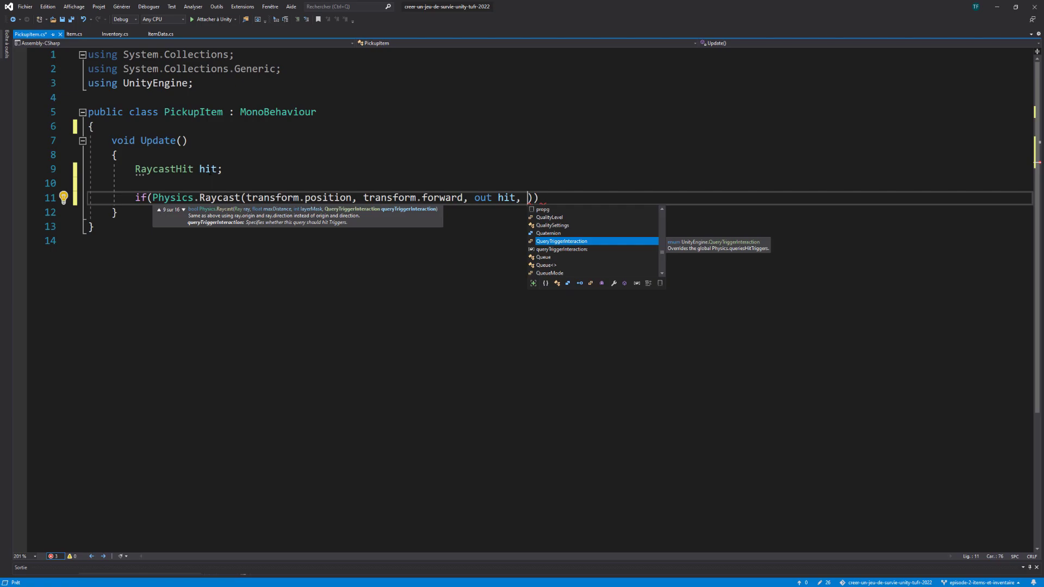
pyautogui.write('2.')
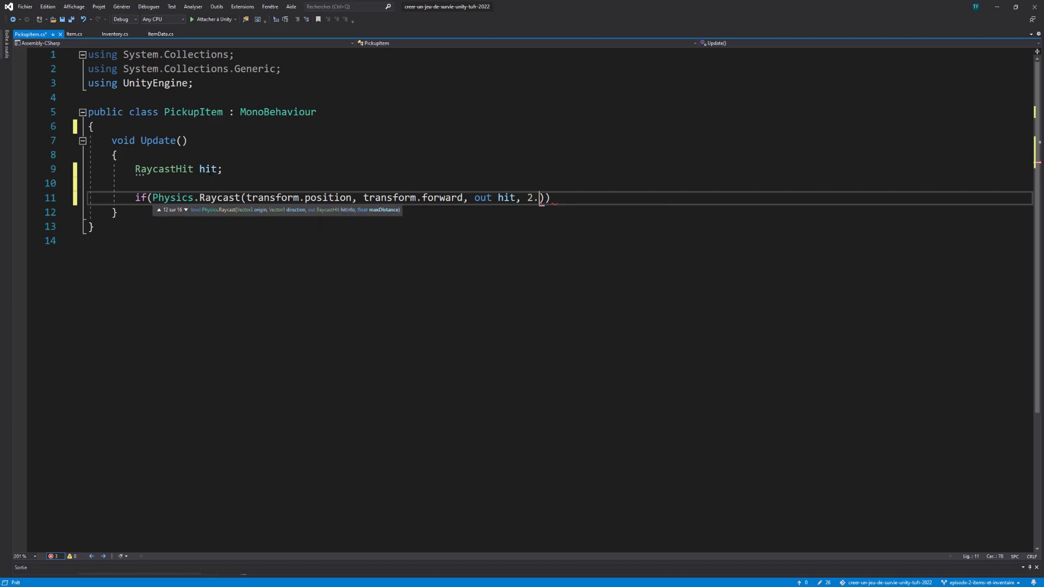
pyautogui.write('6f')
pyautogui.write('))')
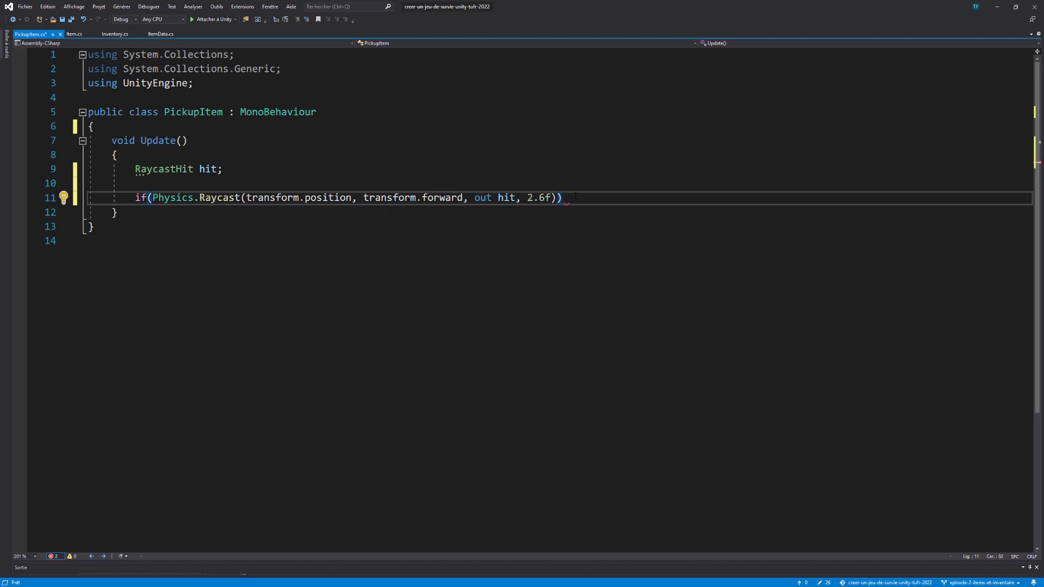
pyautogui.press('Return')
pyautogui.write('{')
pyautogui.press('Return')
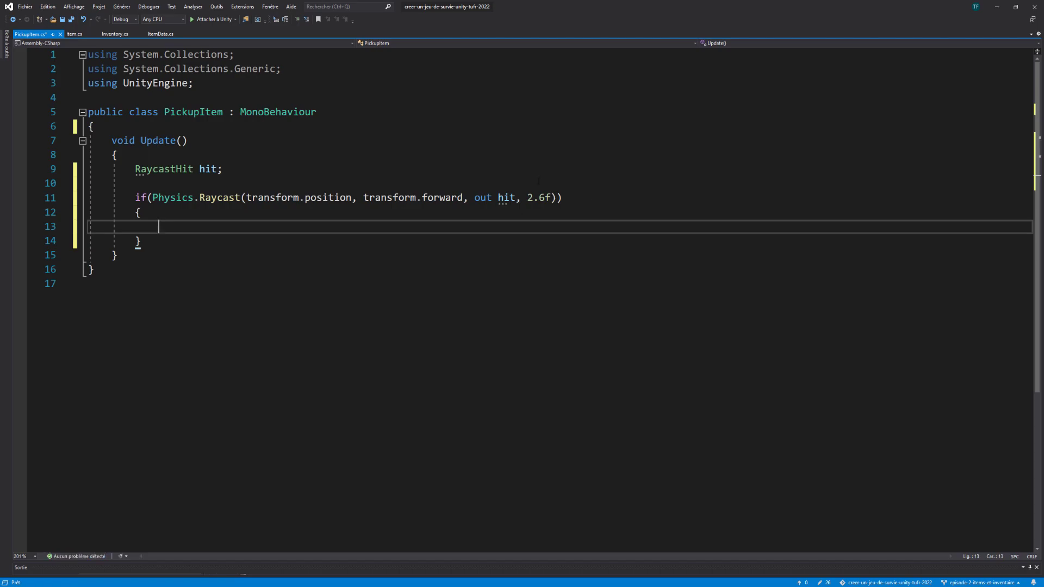
# Declare a 'private float pickupRange' field set to 2.6f at the top of the class
pyautogui.click(232, 130)
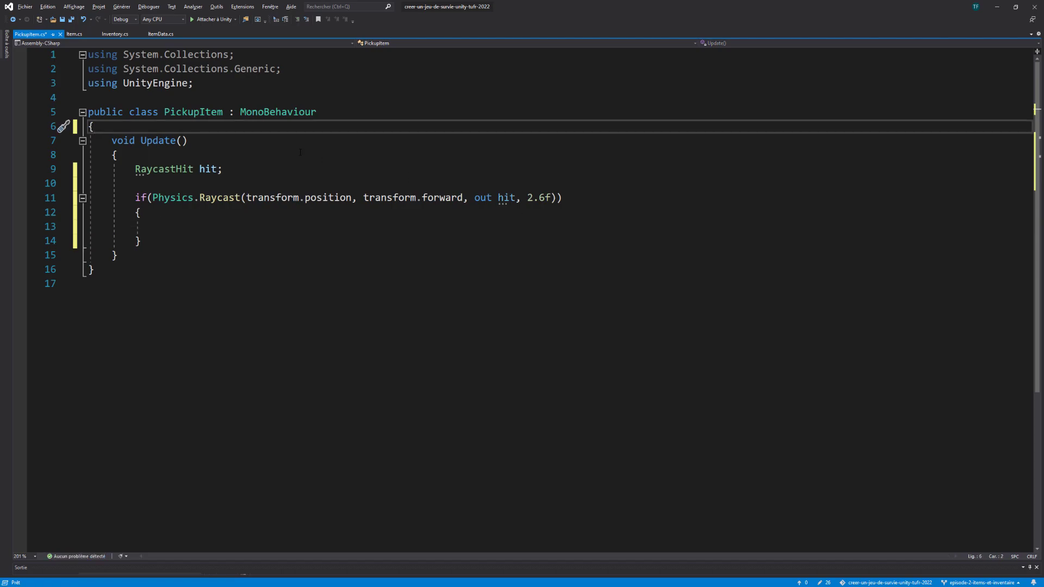
pyautogui.press('Return')
pyautogui.press('Return')
pyautogui.press('Up')
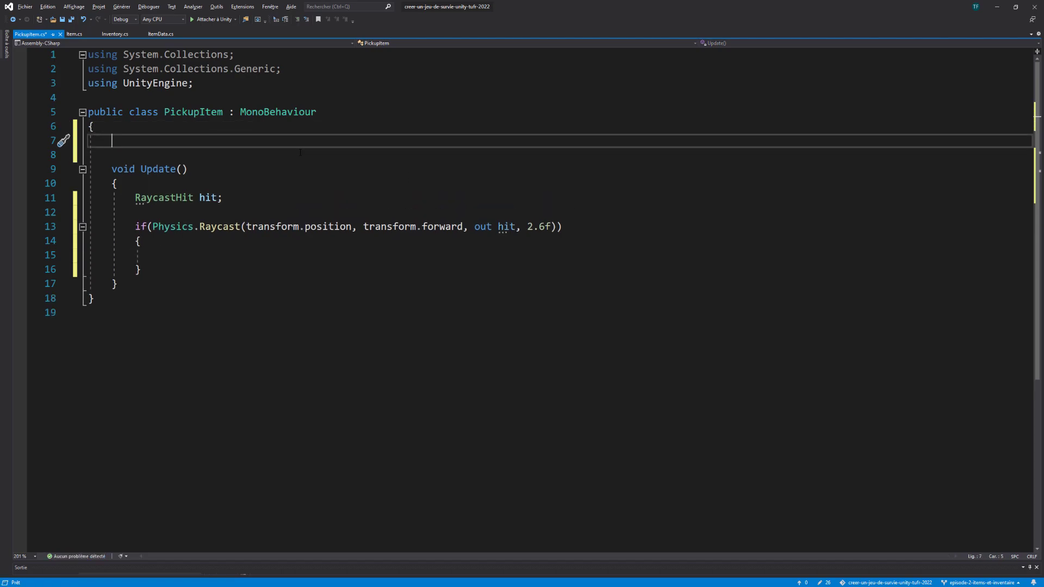
pyautogui.write('private ')
pyautogui.write('pickupRan')
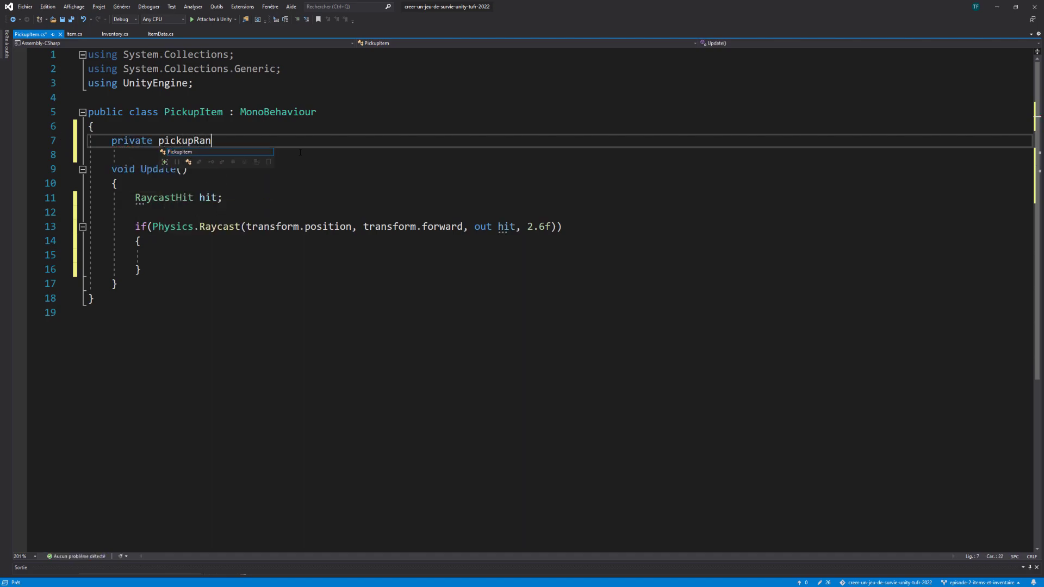
pyautogui.write('ge;')
pyautogui.moveTo(206, 155)
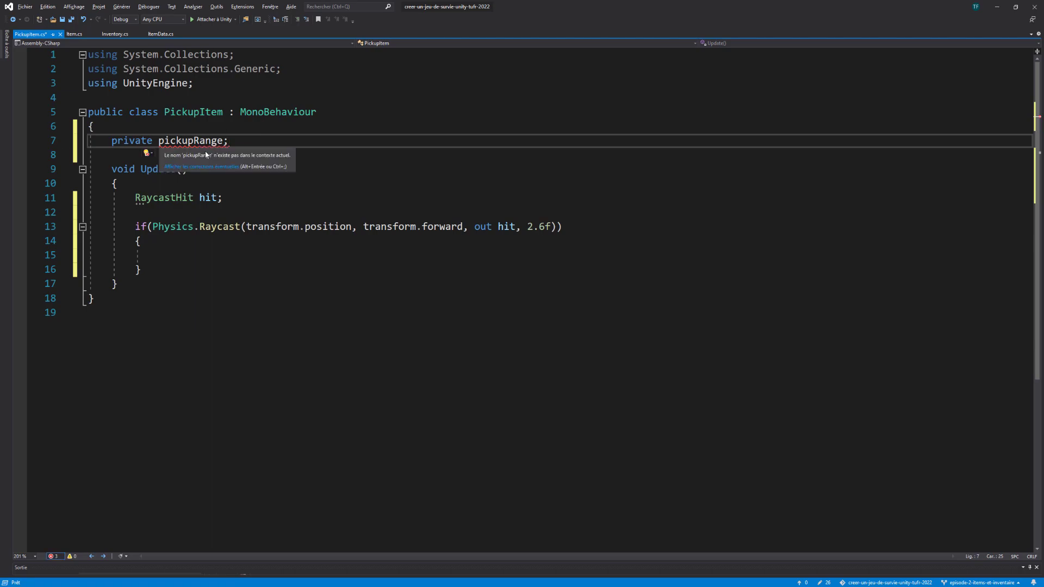
pyautogui.click(158, 140)
pyautogui.write('fl')
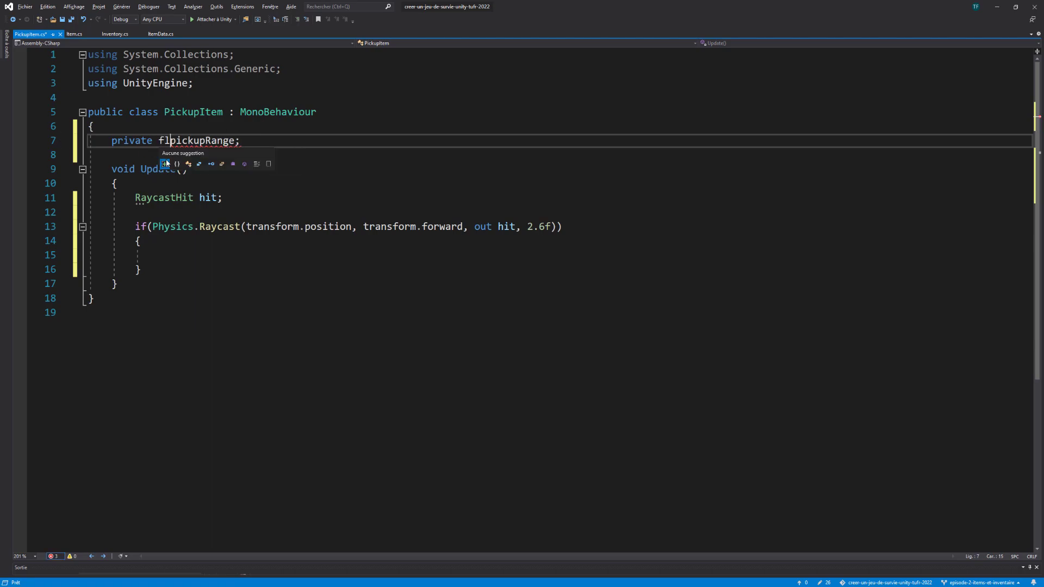
pyautogui.write('oat')
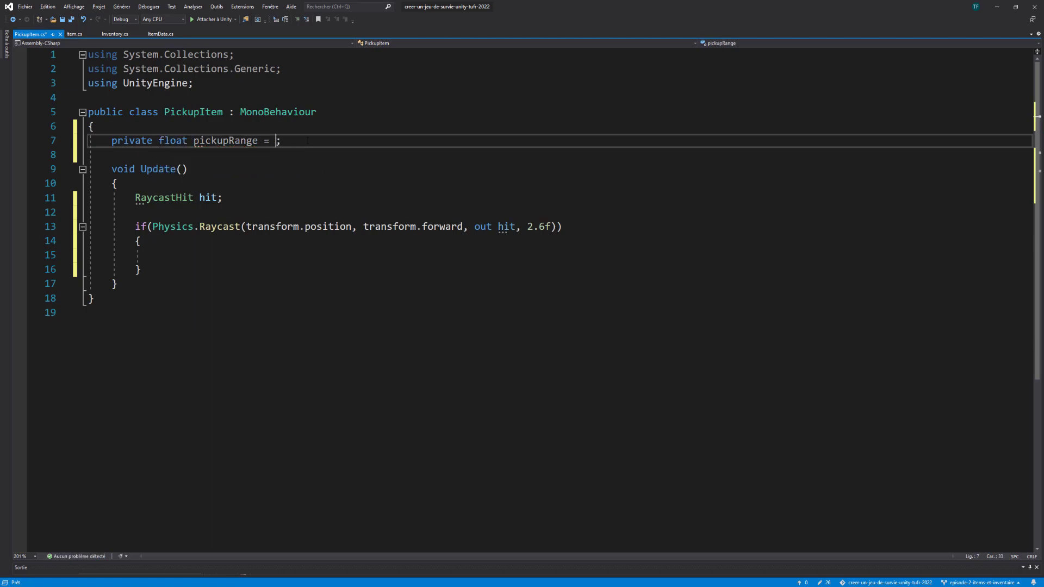
pyautogui.write('2.6f')
# Replace the hardcoded 2.6f in the Raycast call with pickupRange and save
pyautogui.doubleClick(240, 140)
pyautogui.hotkey('ctrl', 'c')
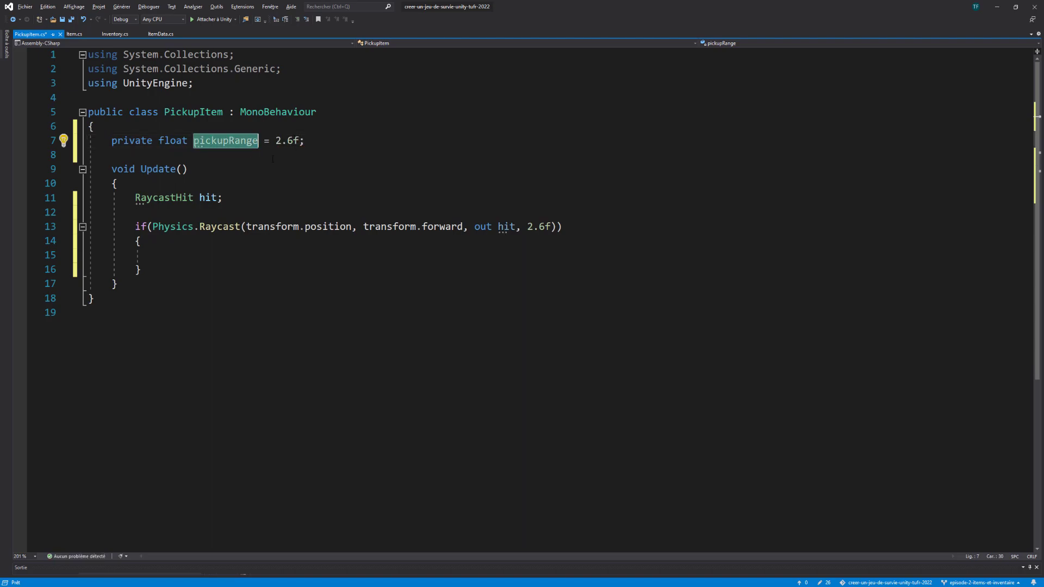
pyautogui.moveTo(527, 226); pyautogui.dragTo(551, 226)
pyautogui.hotkey('ctrl', 'v')
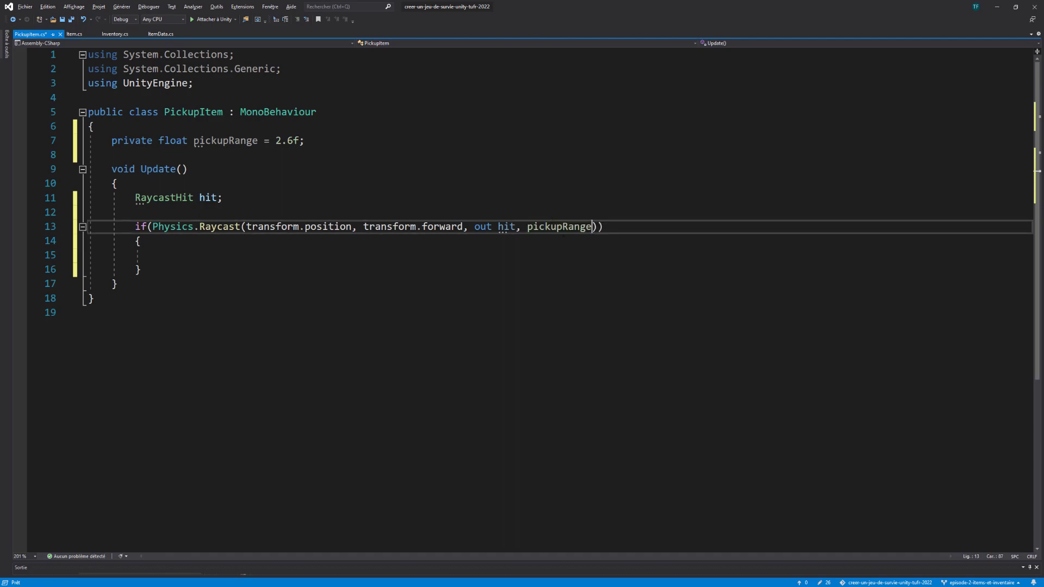
pyautogui.hotkey('ctrl', 's')
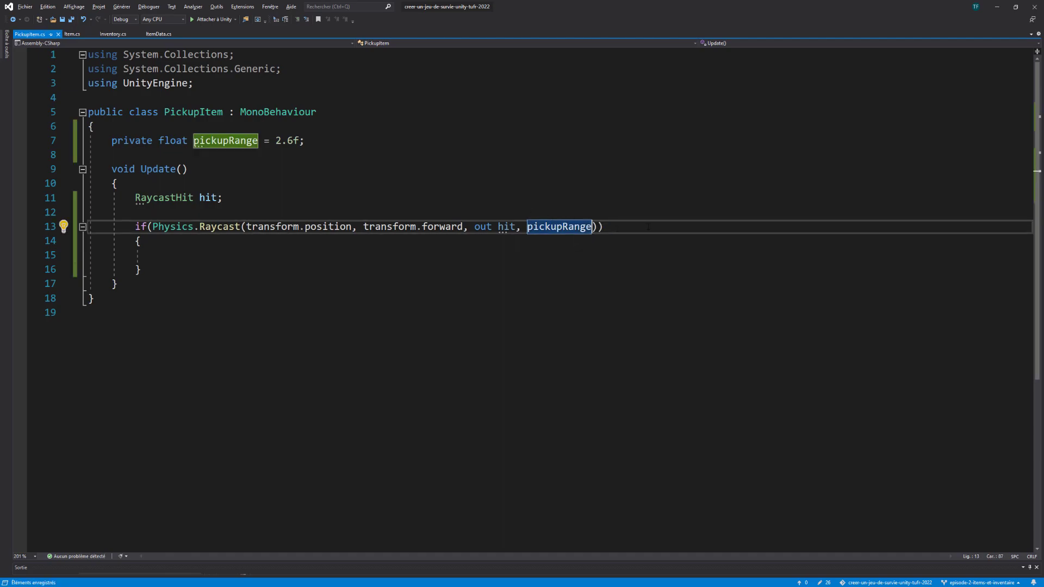
# Add the [SerializeField] attribute above the pickupRange field
pyautogui.click(171, 128)
pyautogui.press('Return')
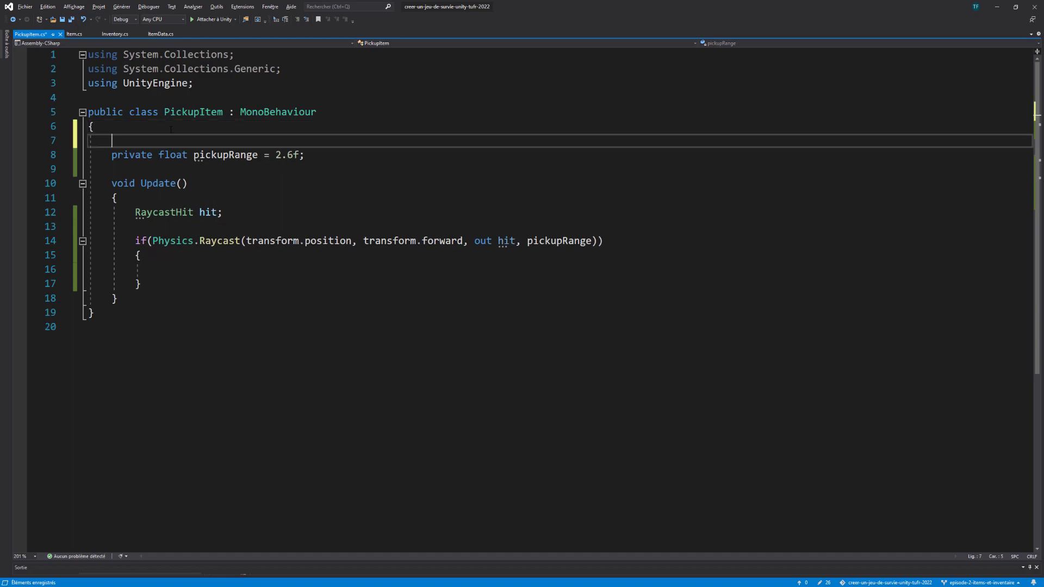
pyautogui.write('[serili')
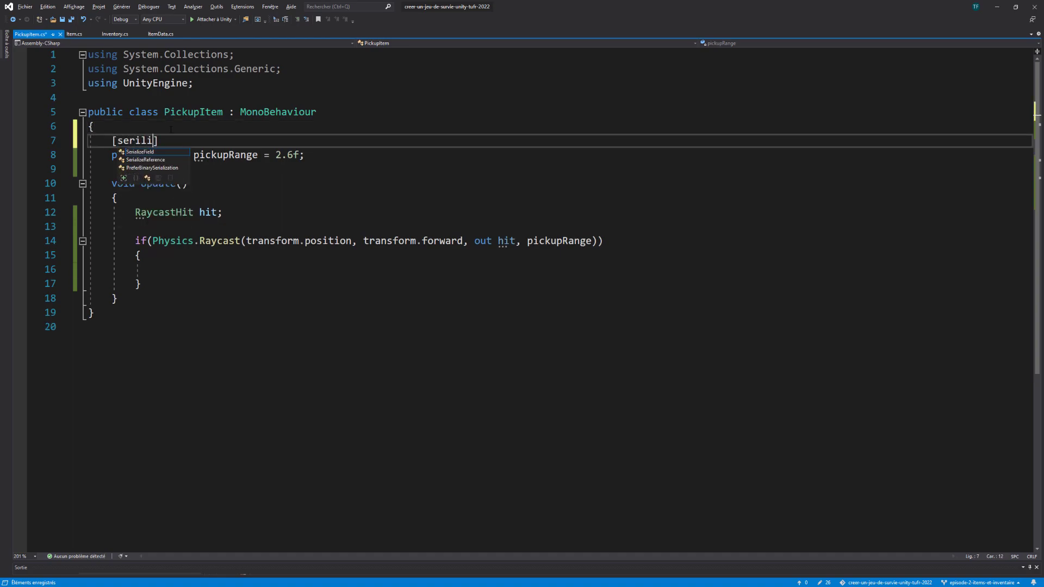
pyautogui.write('al')
pyautogui.press('Tab')
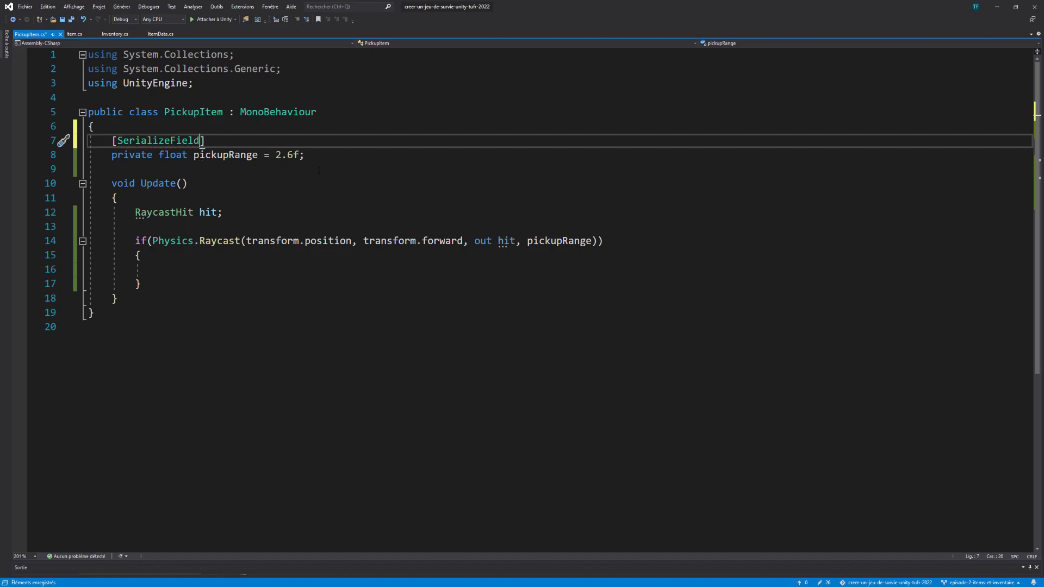
# Inside the raycast block, add an if checking hit.transform.CompareTag("Item")
pyautogui.hotkey('ctrl', 's')
pyautogui.click(247, 270)
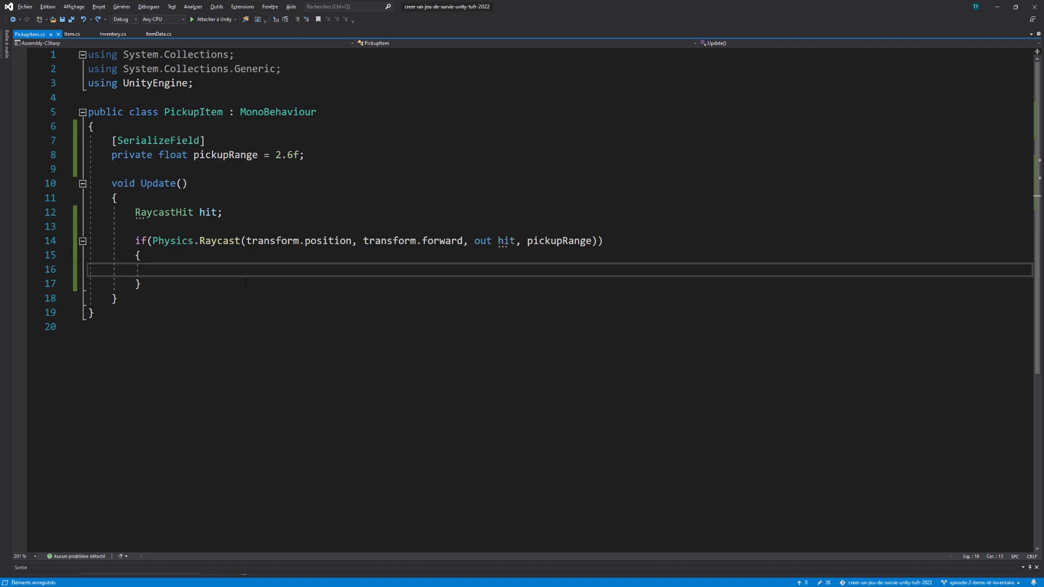
pyautogui.write('if(')
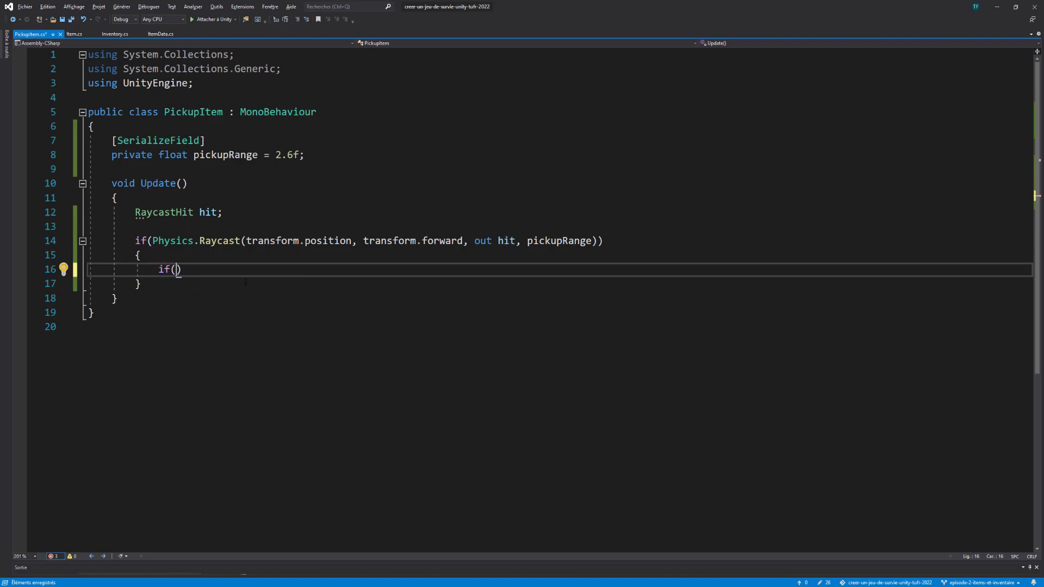
pyautogui.write('hi')
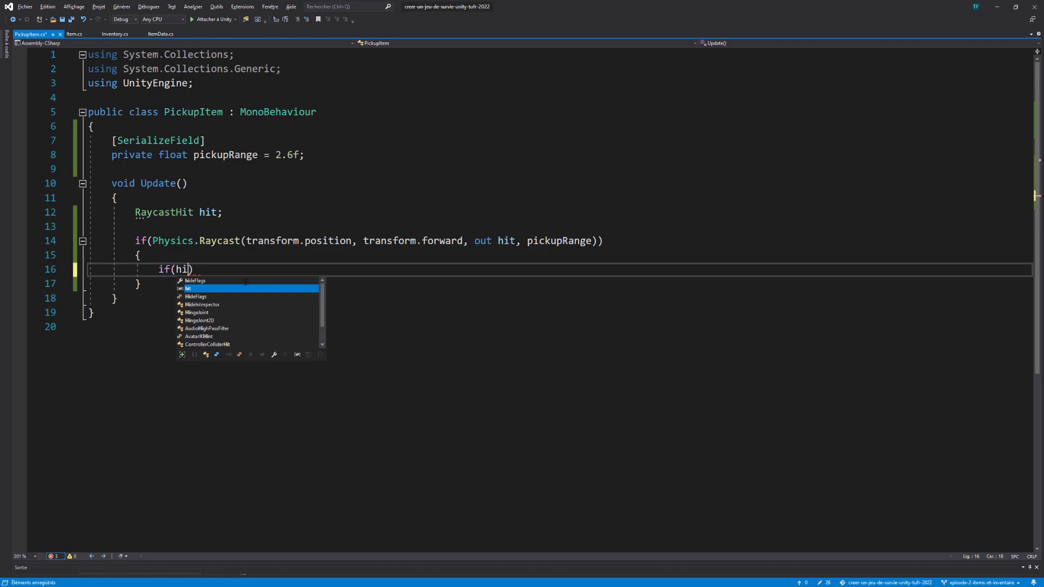
pyautogui.write('t.transform')
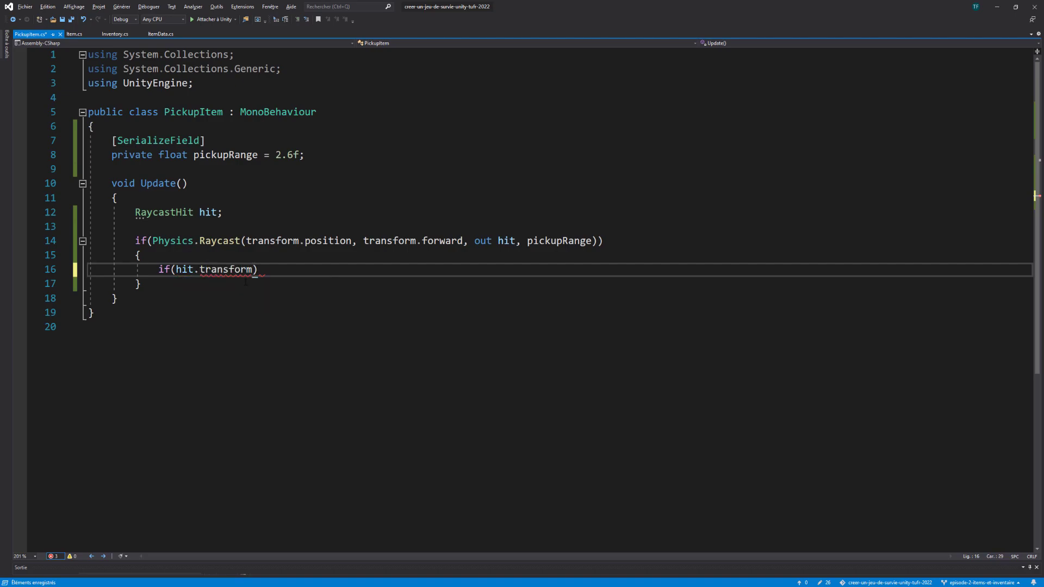
pyautogui.write('.com')
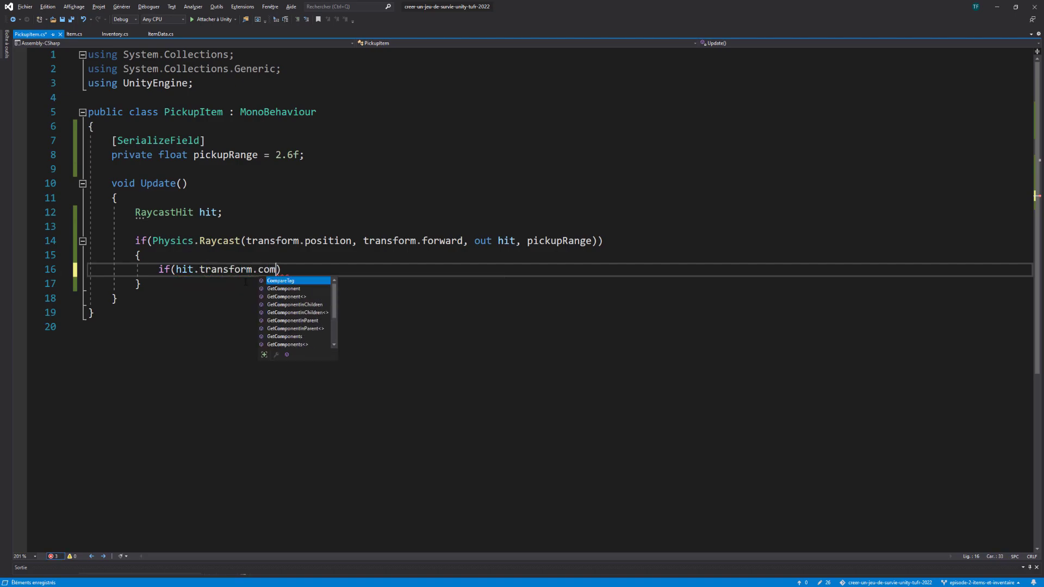
pyautogui.write('pare')
pyautogui.press('Tab')
pyautogui.write('("')
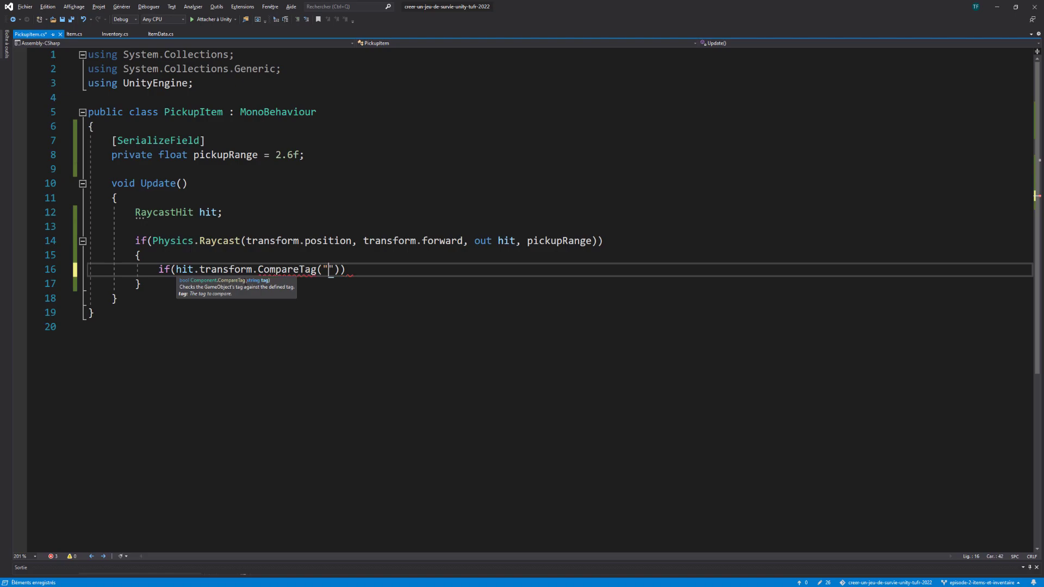
pyautogui.write('Item')
pyautogui.press('End')
pyautogui.press('Return')
# Log "There is an item in front of us" inside the tag check block
pyautogui.write('{')
pyautogui.press('Return')
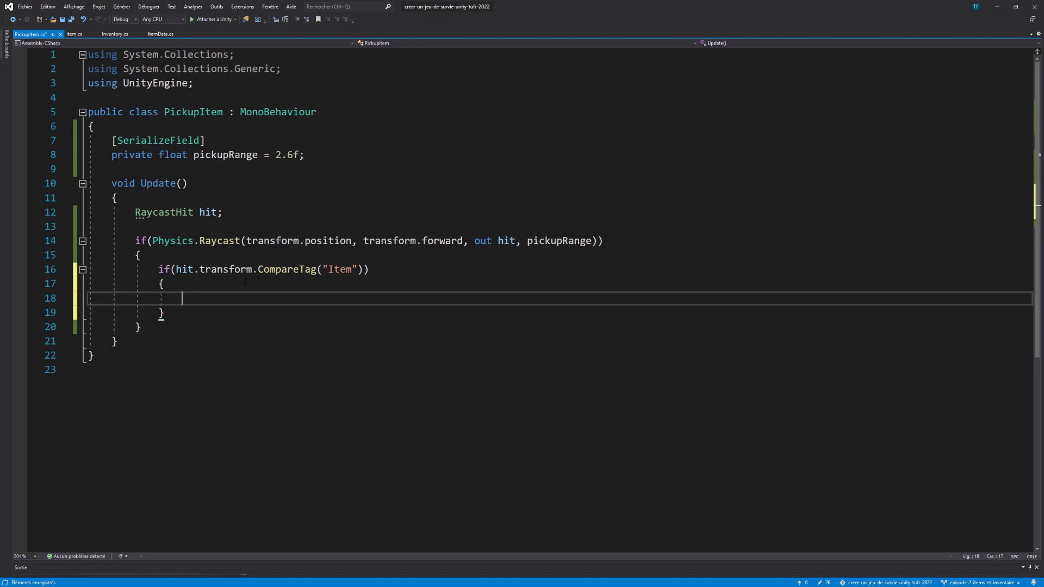
pyautogui.write('Debug')
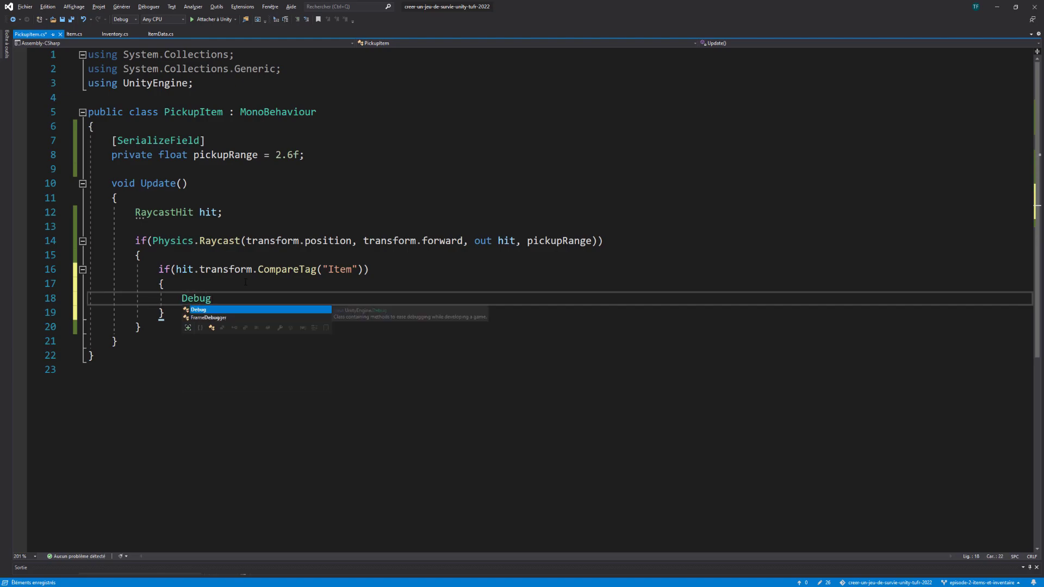
pyautogui.write('.Log')
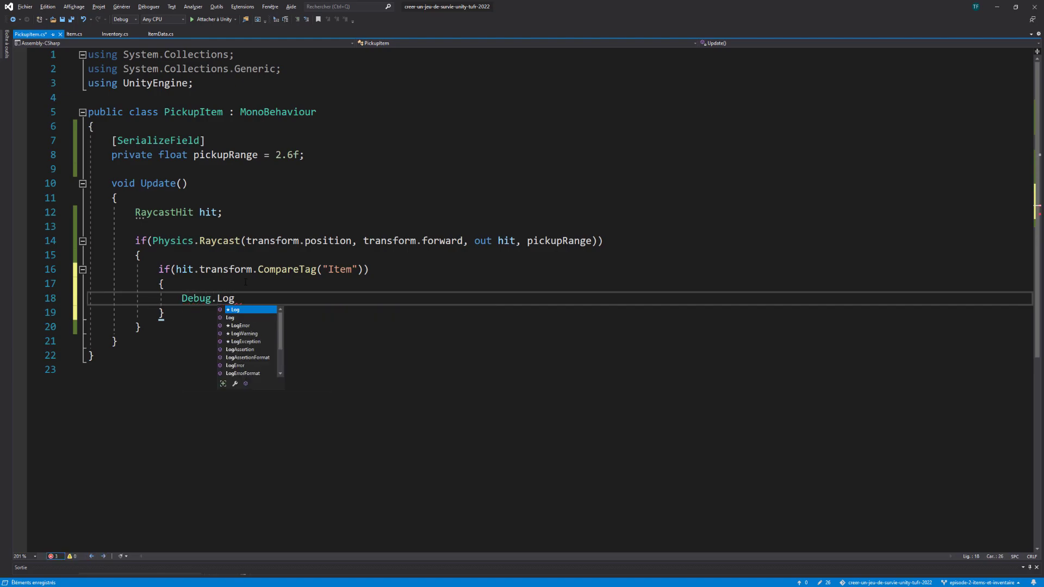
pyautogui.write('("')
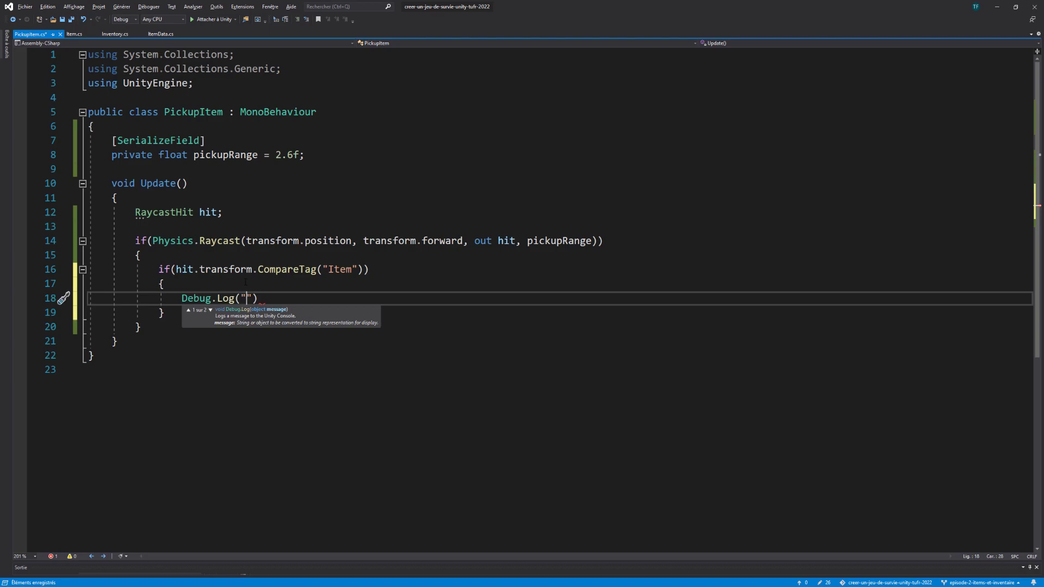
pyautogui.write('There is ')
pyautogui.write('an item in front ')
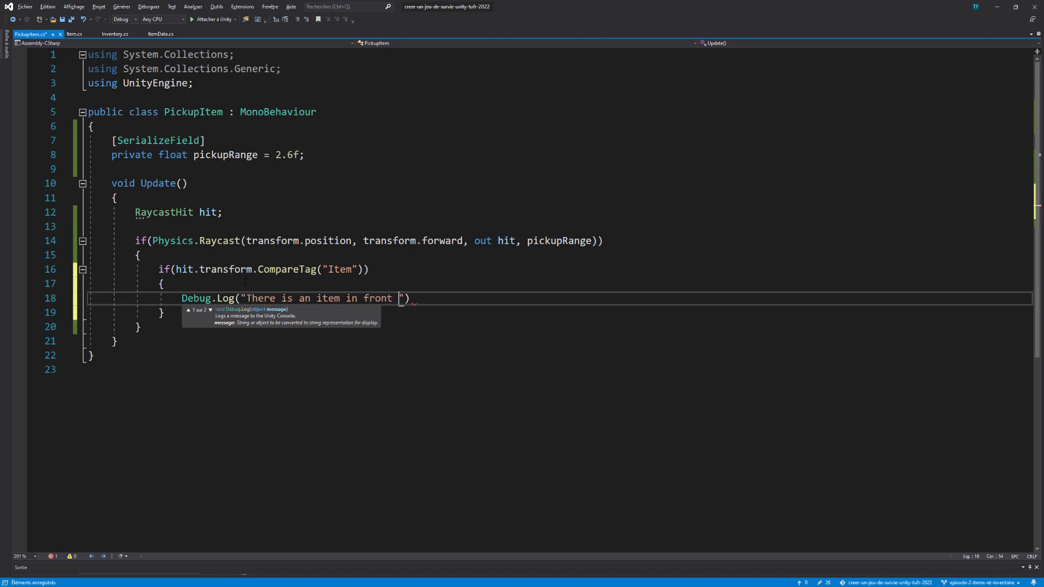
pyautogui.write('of us')
pyautogui.press('BackSpace')
pyautogui.press('BackSpace')
pyautogui.press('BackSpace')
pyautogui.write('f ')
pyautogui.write('us");')
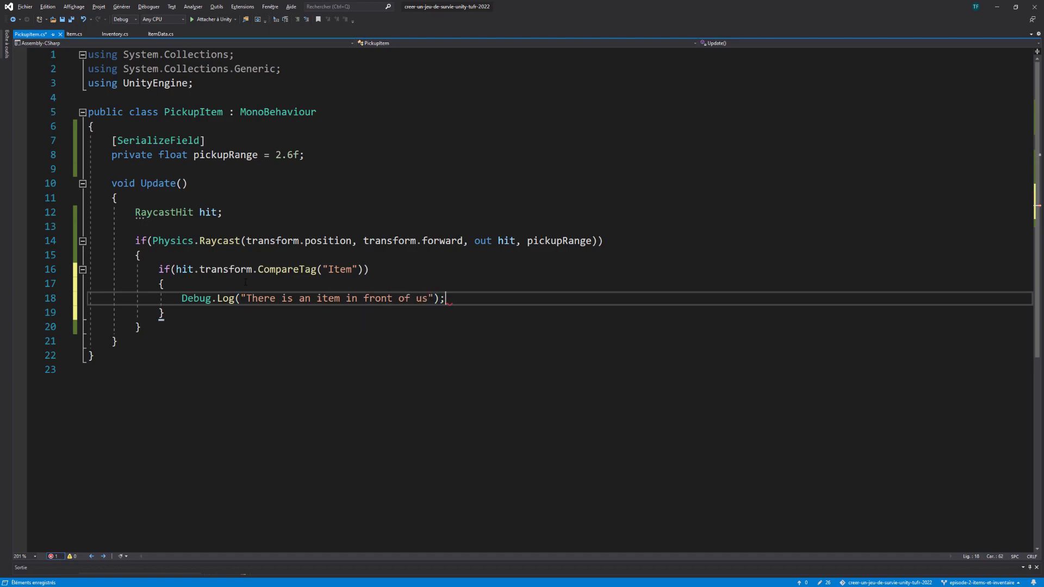
pyautogui.press('Return')
pyautogui.press('Return')
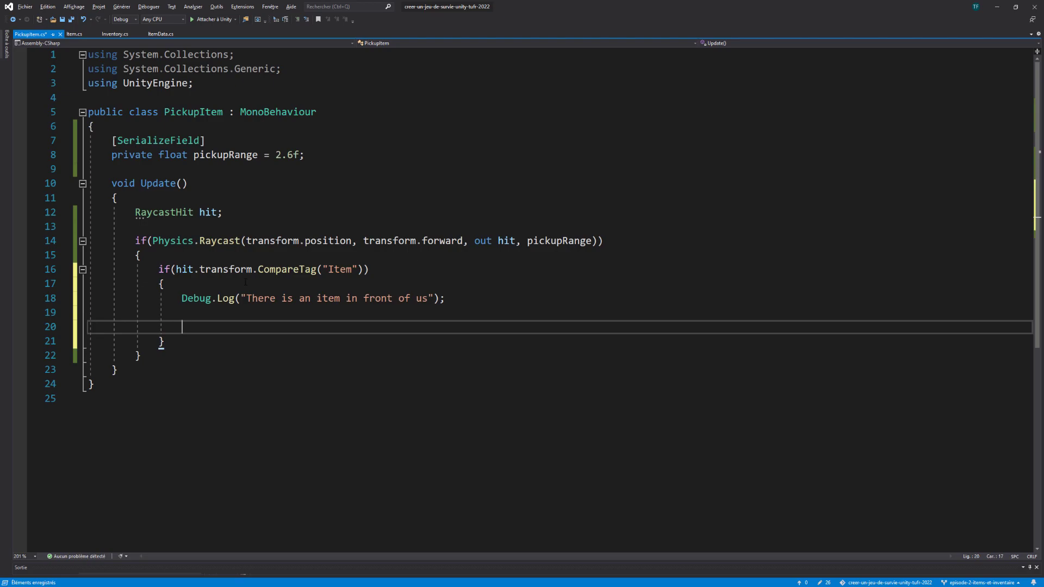
# Nest an if (Input.GetKeyDown(KeyCode.E)) block with opening brace beneath the log line
pyautogui.write('if(')
pyautogui.write('I')
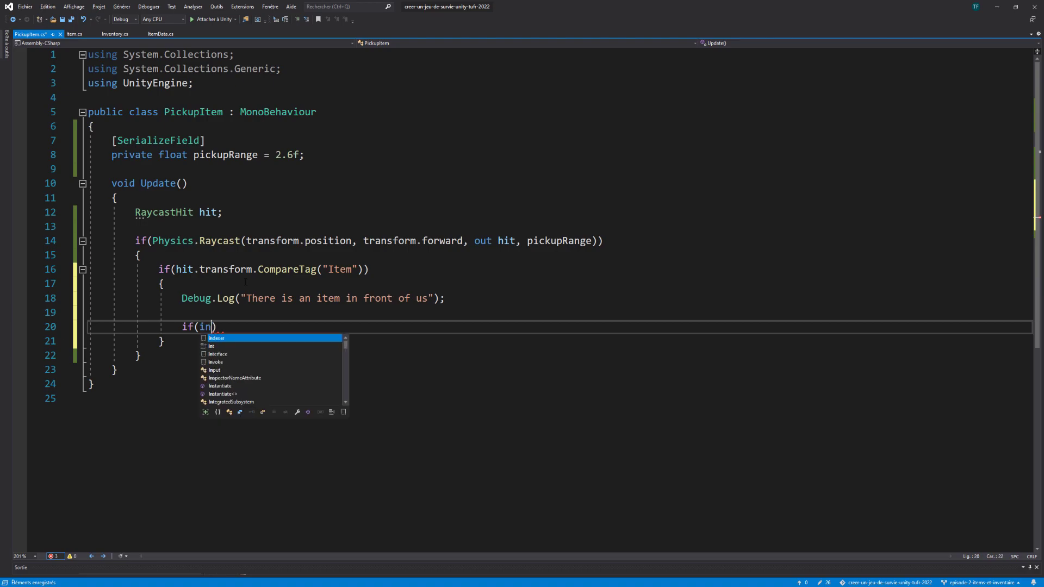
pyautogui.write('nput')
pyautogui.press('Escape')
pyautogui.write('.')
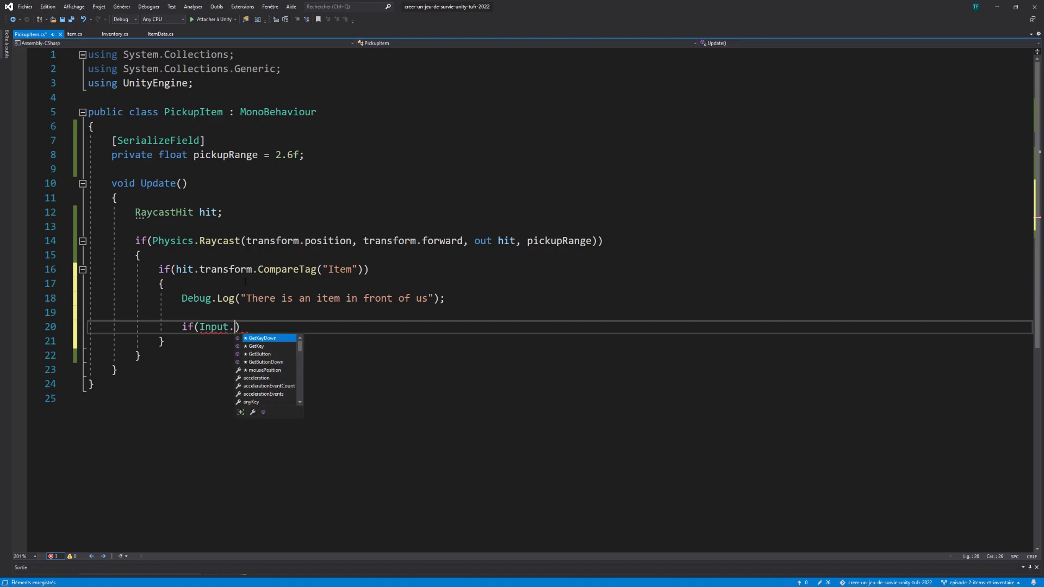
pyautogui.write('getkeyd')
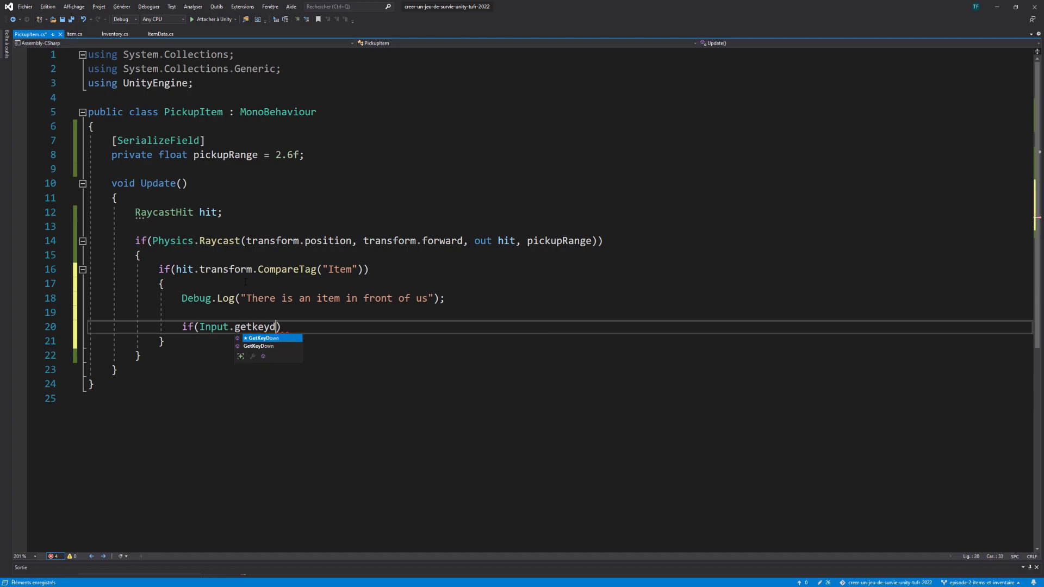
pyautogui.press('Tab')
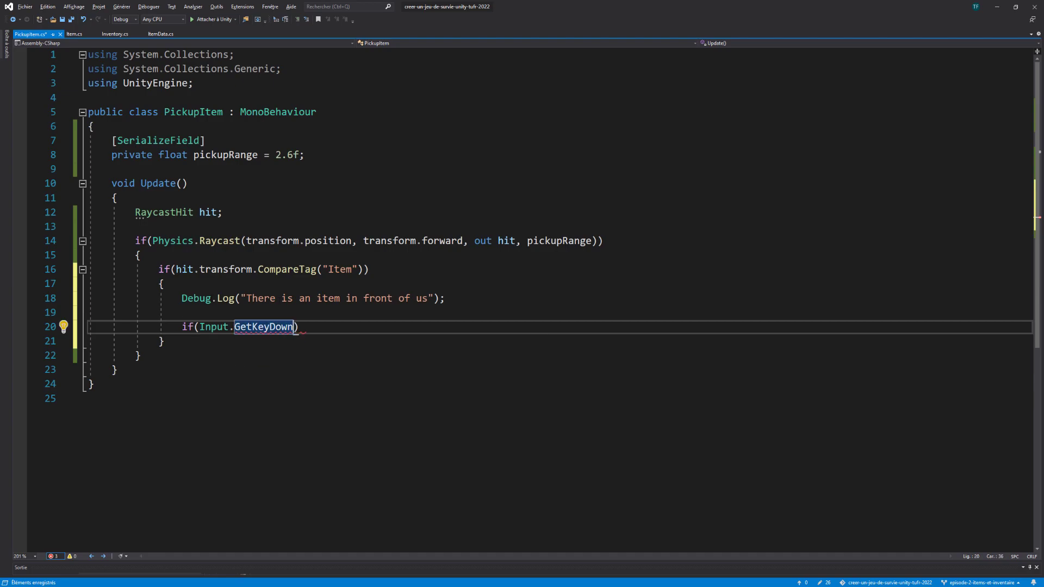
pyautogui.write('(k')
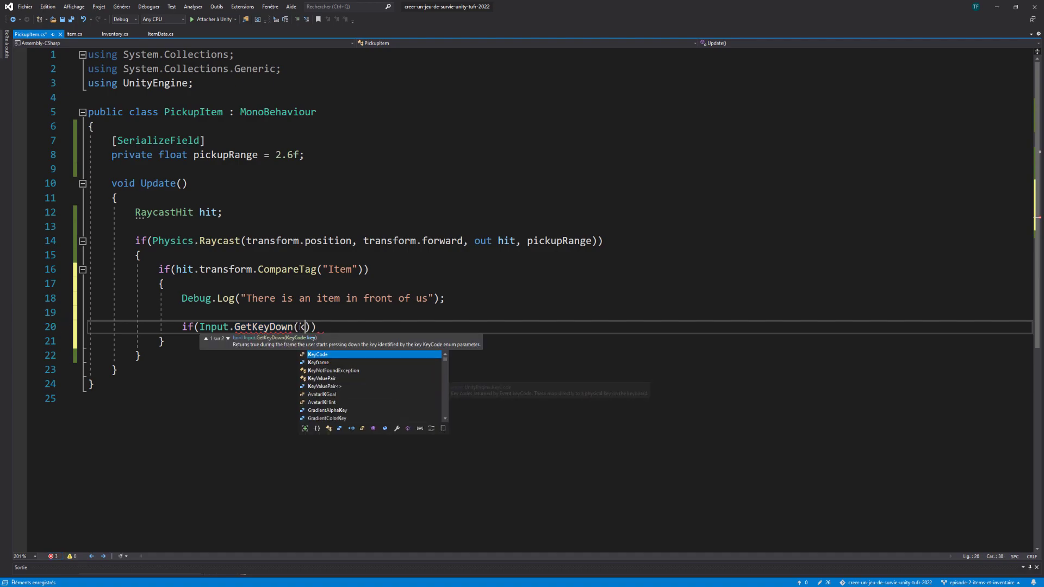
pyautogui.write('eyc')
pyautogui.press('Tab')
pyautogui.write('.E')
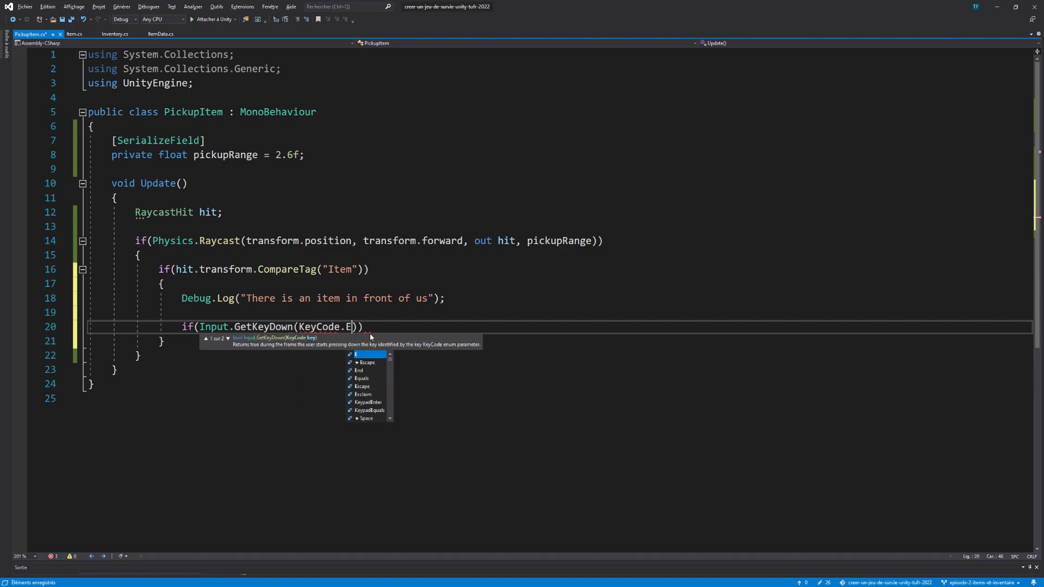
pyautogui.write('))')
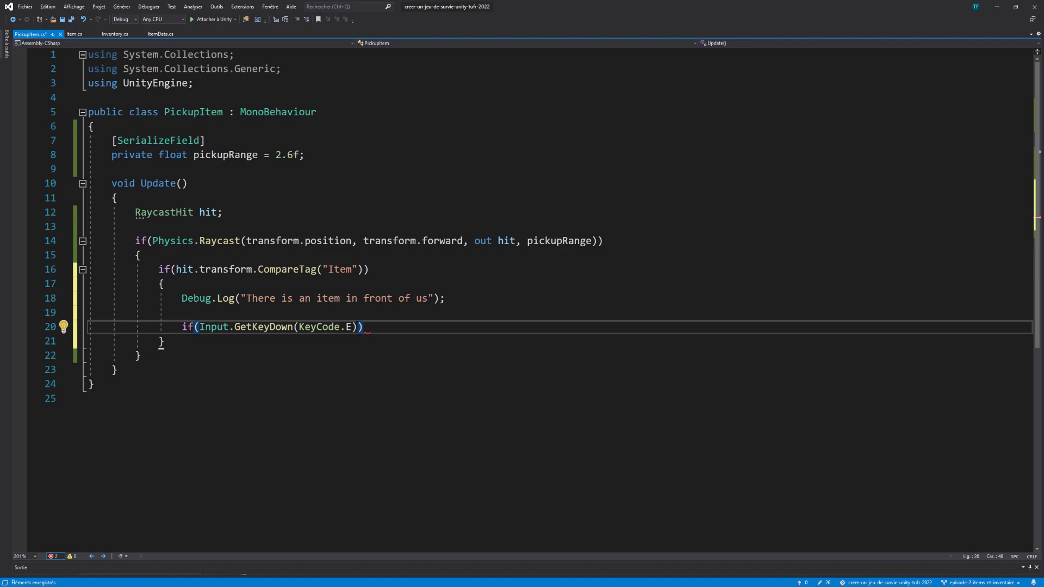
pyautogui.press('Return')
pyautogui.write('{')
pyautogui.press('Return')
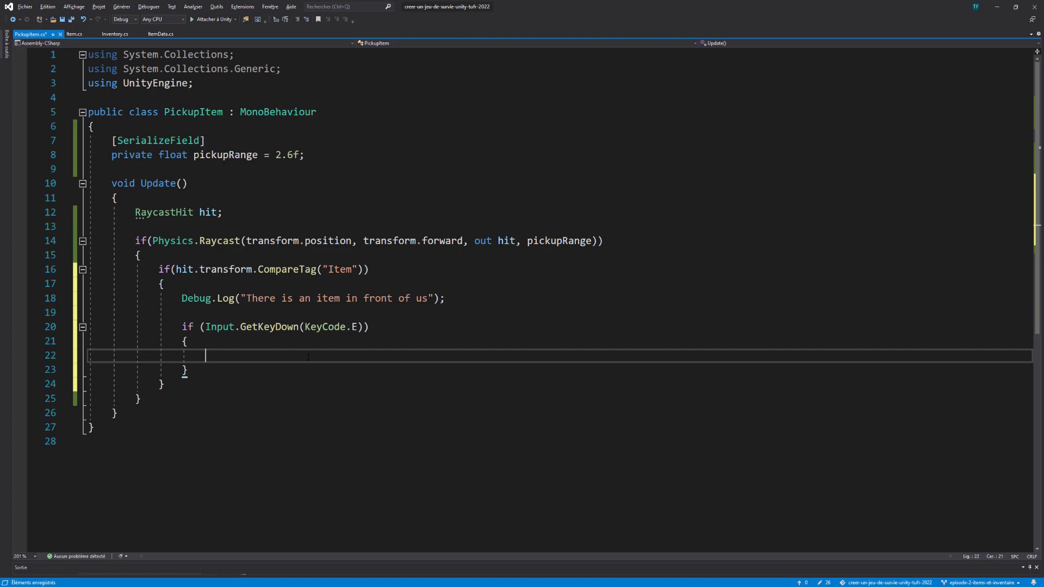
# Declare 'public Inventory inventory;' below pickupRange and save PickupItem
pyautogui.click(221, 169)
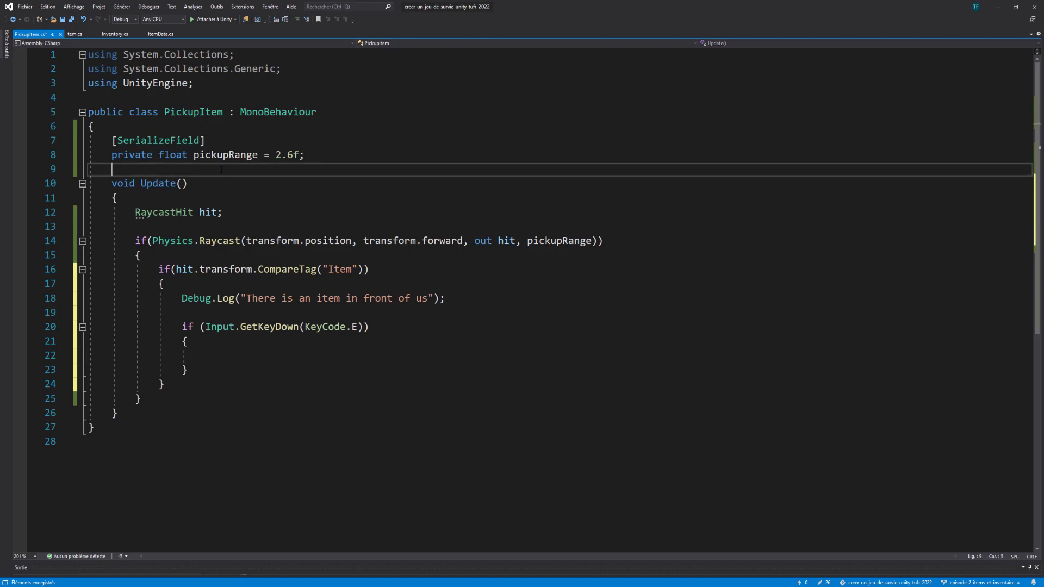
pyautogui.press('Return')
pyautogui.press('Return')
pyautogui.press('Up')
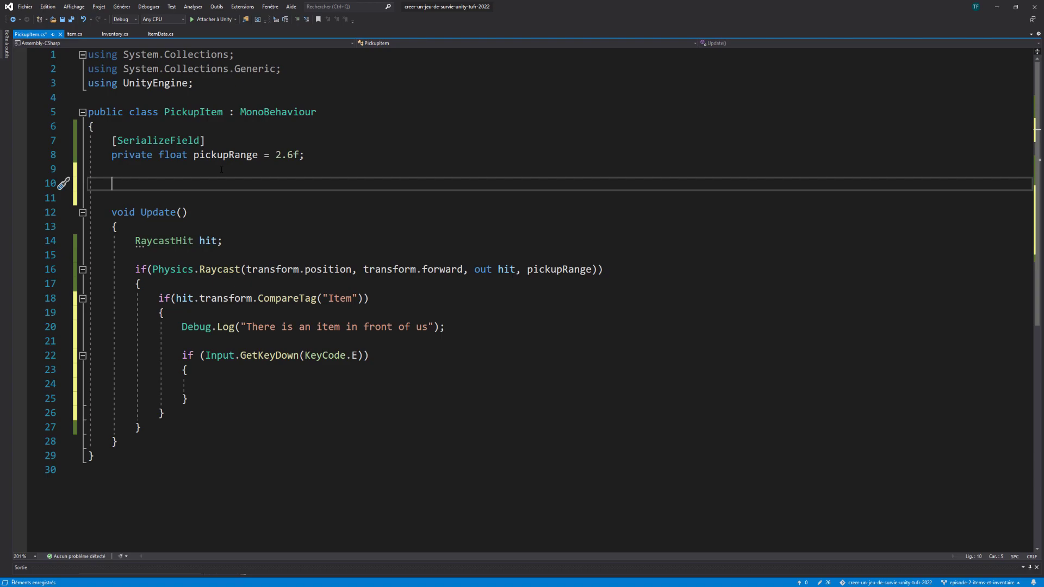
pyautogui.write('public ')
pyautogui.write('Inventory')
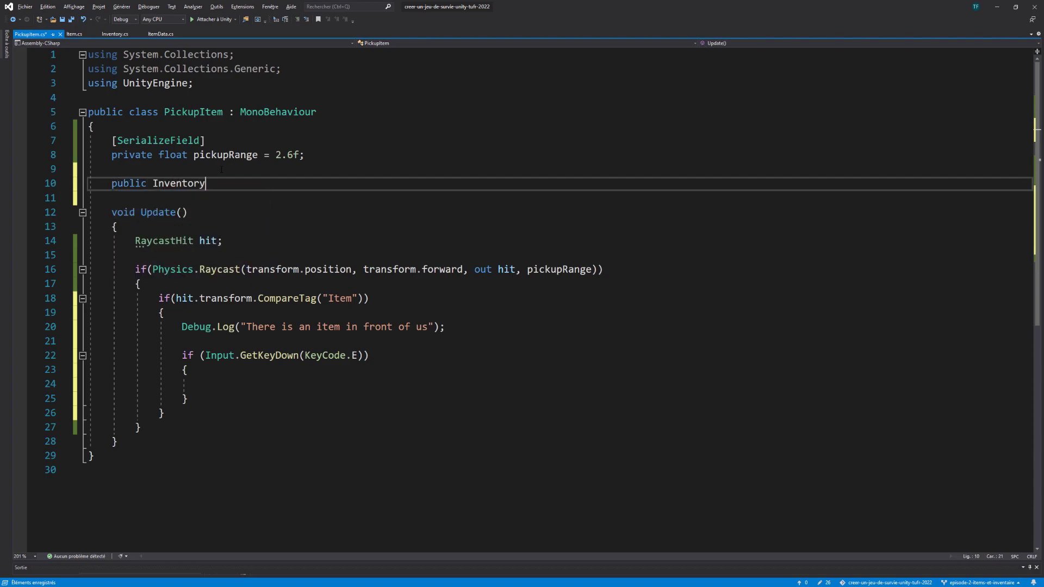
pyautogui.write(' inventory;')
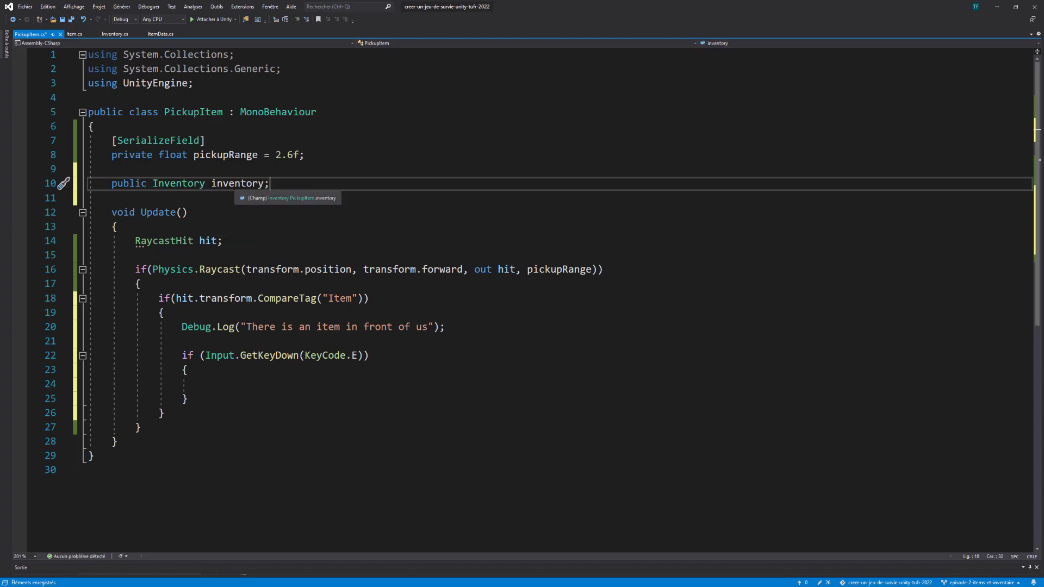
pyautogui.hotkey('ctrl', 's')
pyautogui.press('Left')
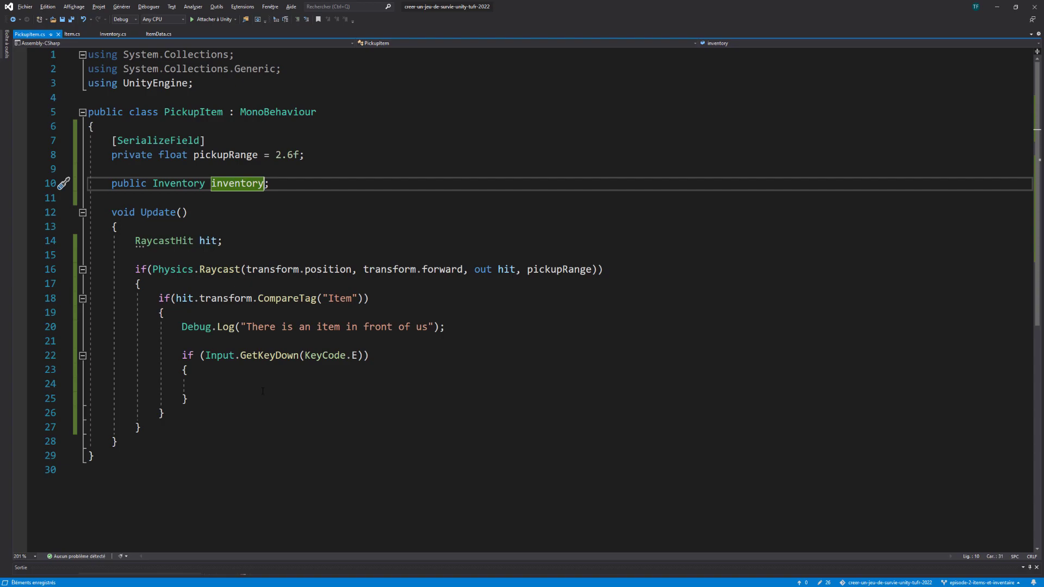
pyautogui.press('Right')
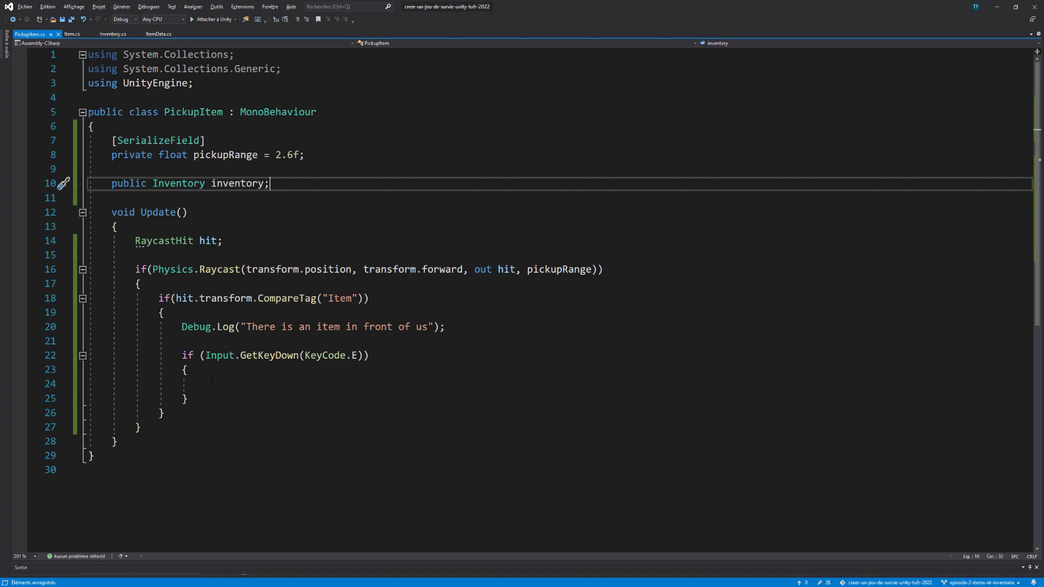
pyautogui.click(212, 382)
# Start an inventory.content.Add( statement inside the E-key block
pyautogui.write('inven')
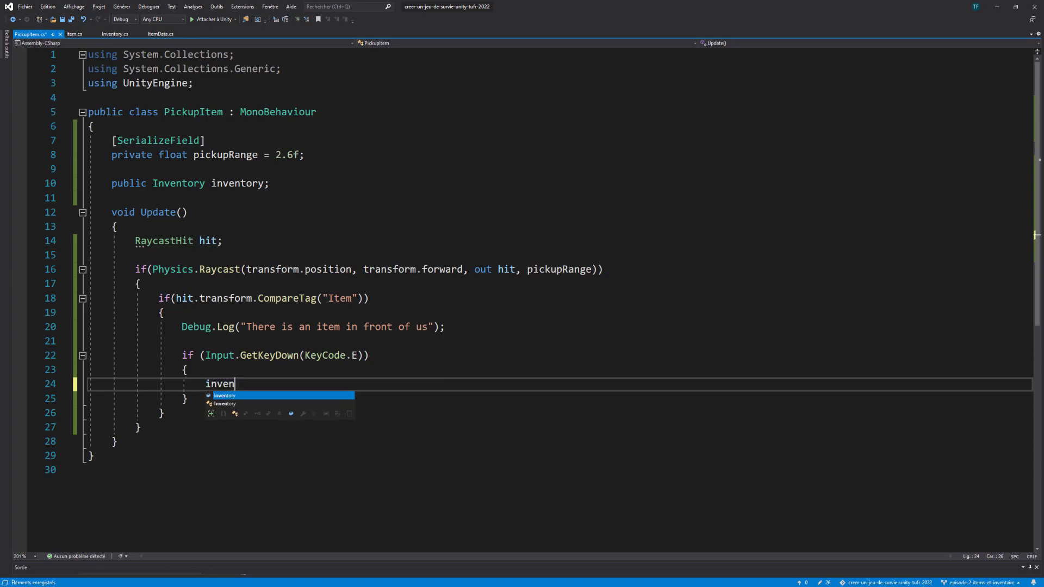
pyautogui.press('Tab')
pyautogui.write('.')
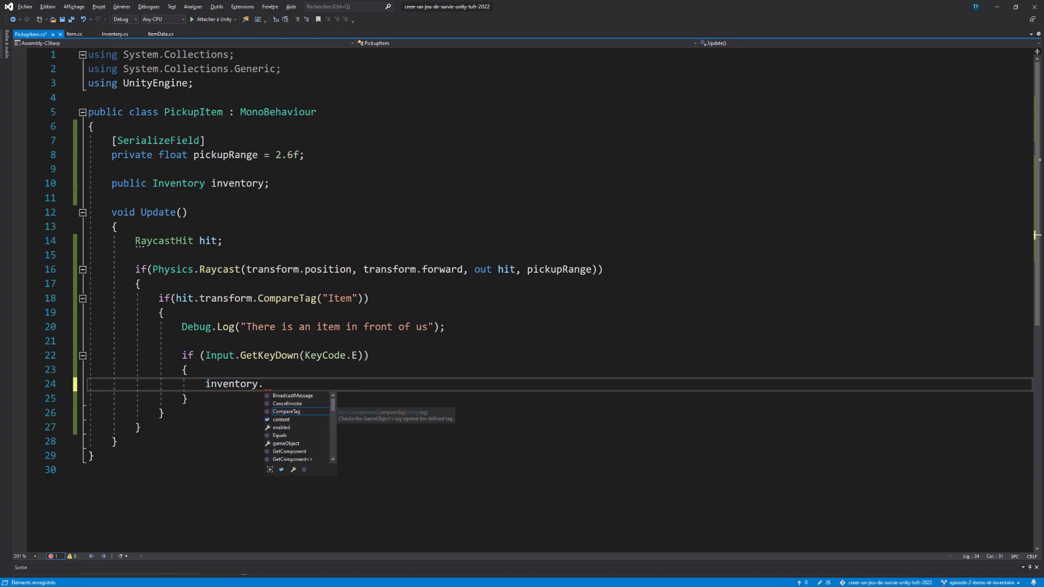
pyautogui.write('con')
pyautogui.press('Tab')
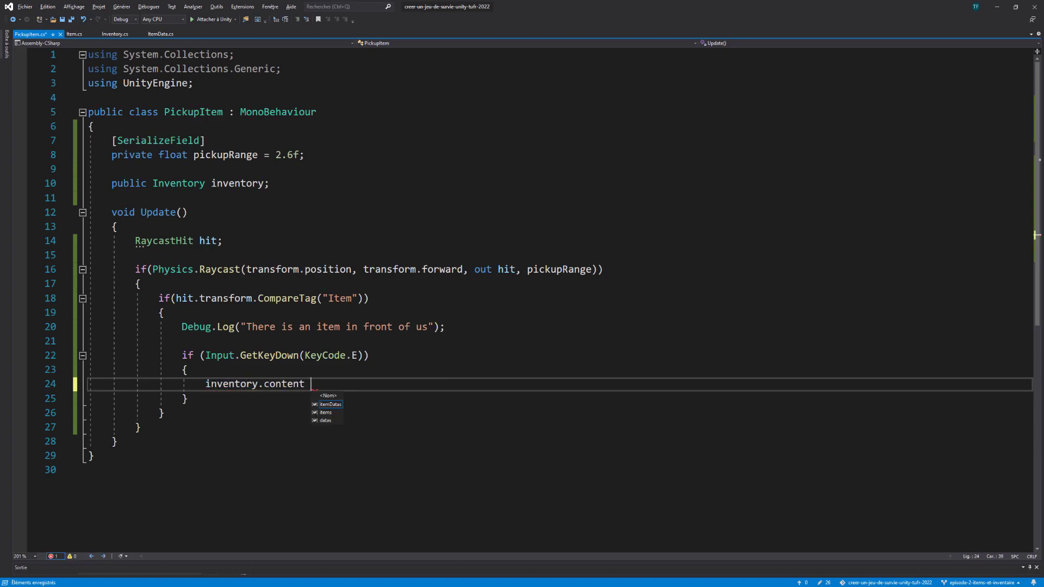
pyautogui.press('BackSpace')
pyautogui.write('.')
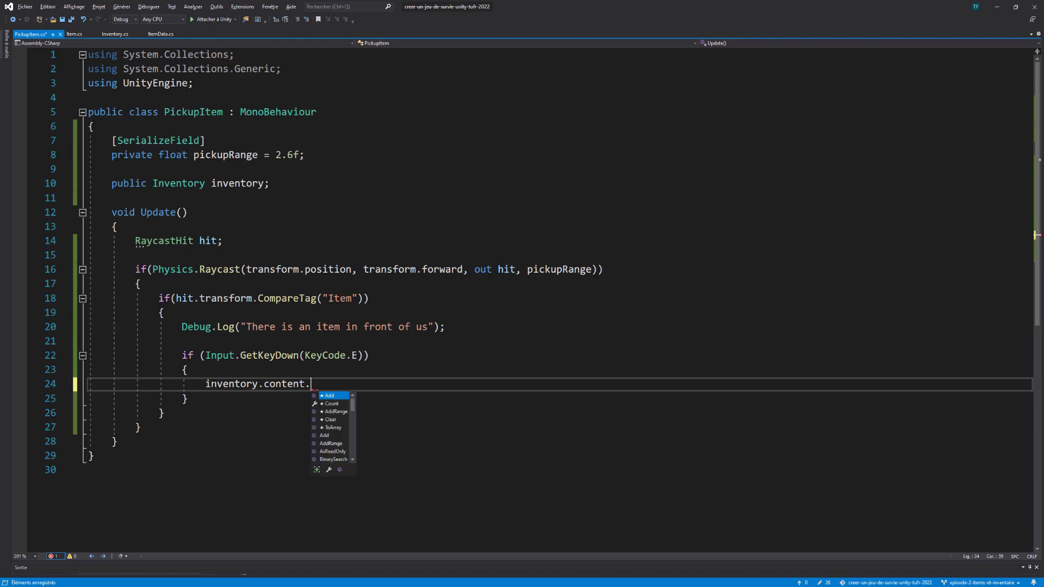
pyautogui.press('Tab')
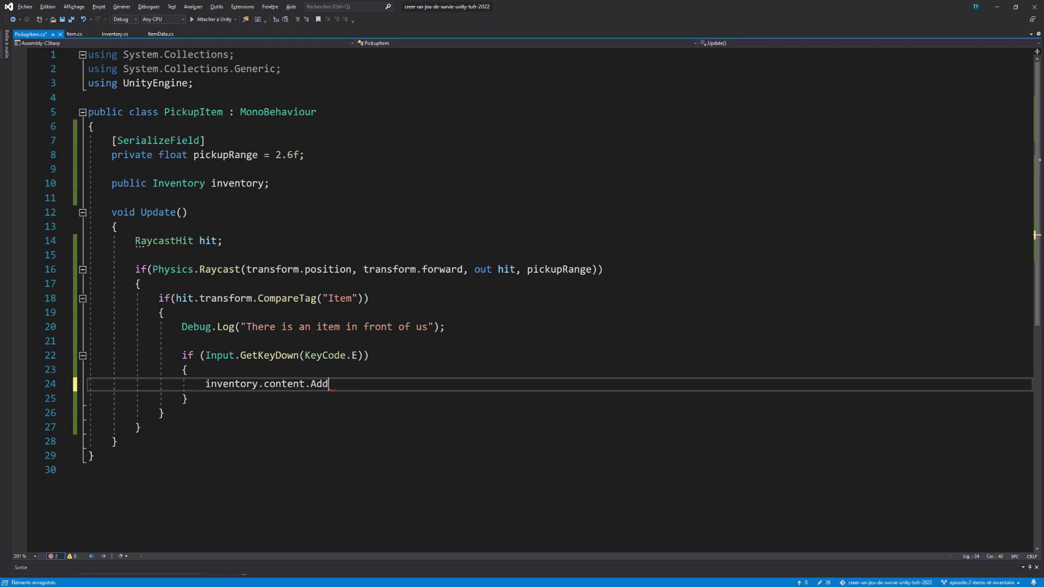
pyautogui.write('(')
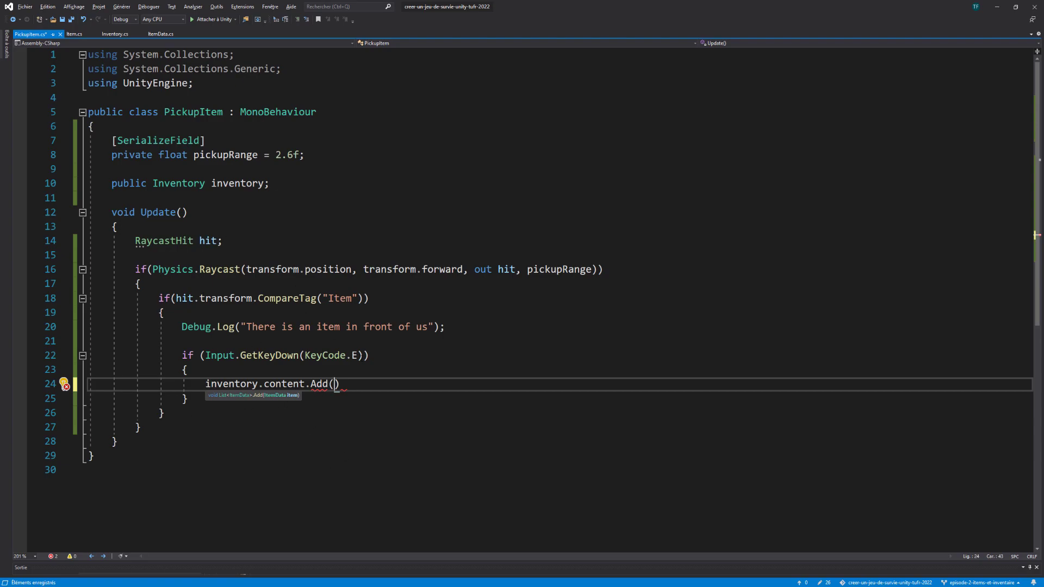
pyautogui.press('Escape')
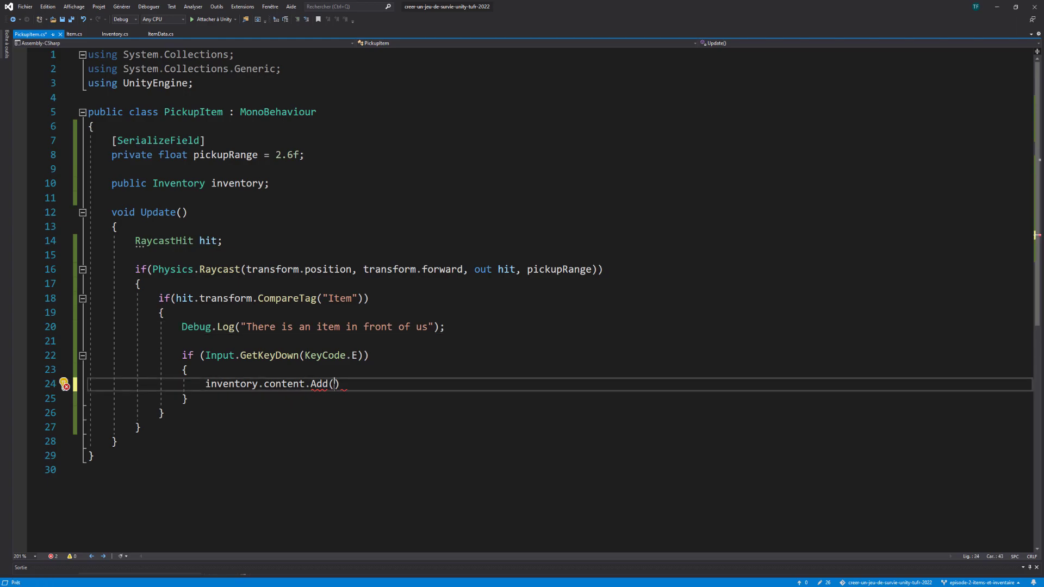
# Pass hit.transform.gameObject.GetComponent<Item>().item to Add and save the script
pyautogui.write('hit.')
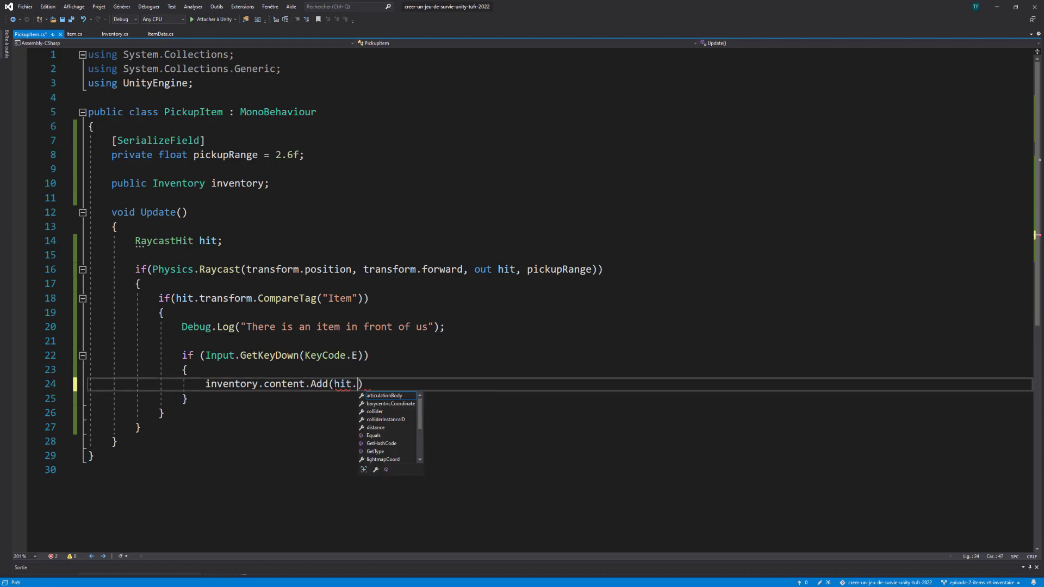
pyautogui.write('tr')
pyautogui.press('Tab')
pyautogui.write('.')
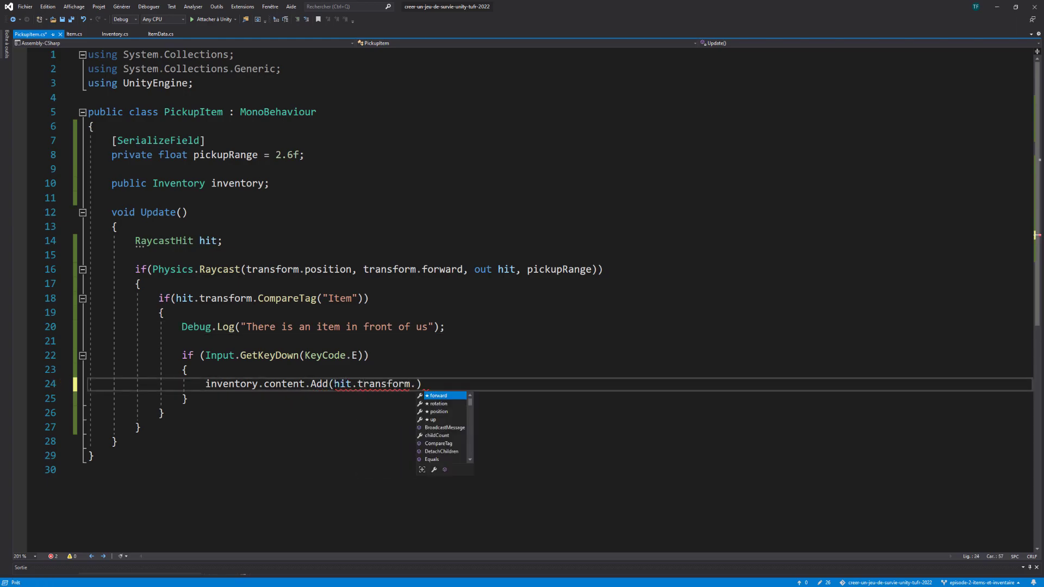
pyautogui.write('ga')
pyautogui.press('Tab')
pyautogui.write('.get')
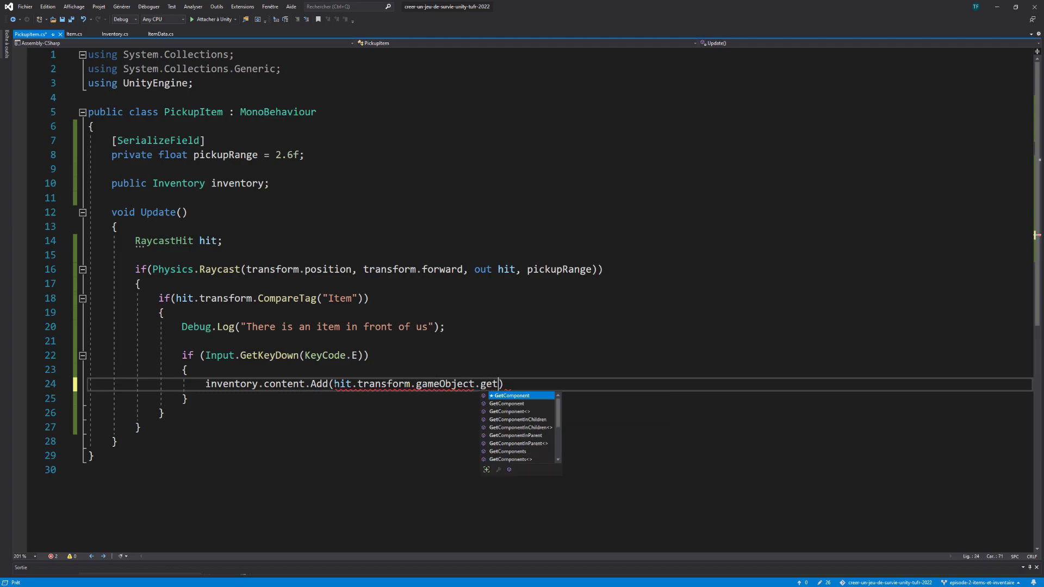
pyautogui.write('com')
pyautogui.press('Tab')
pyautogui.write('<')
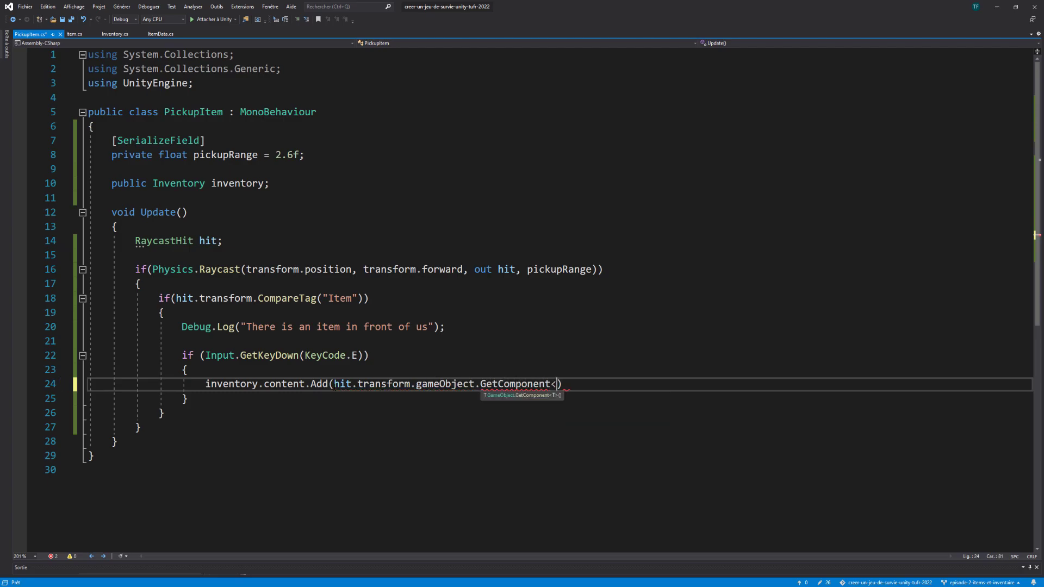
pyautogui.write('Item>')
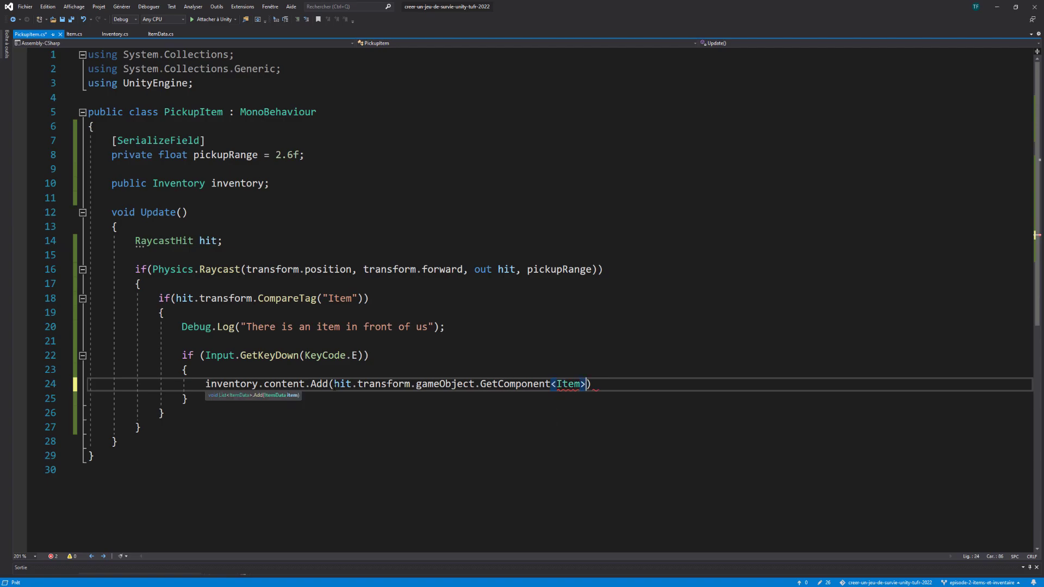
pyautogui.write('()')
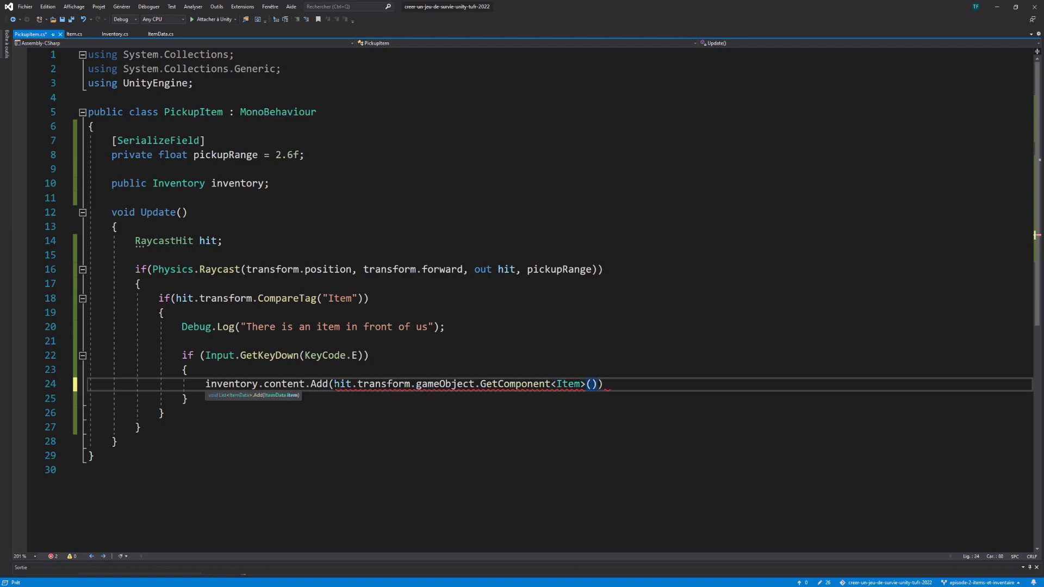
pyautogui.write('.item')
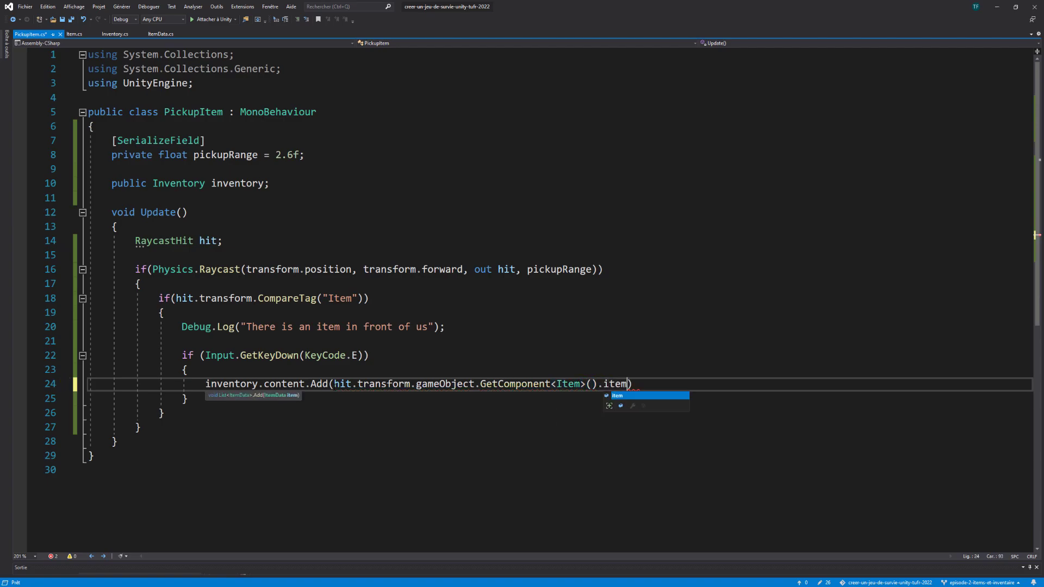
pyautogui.write(')')
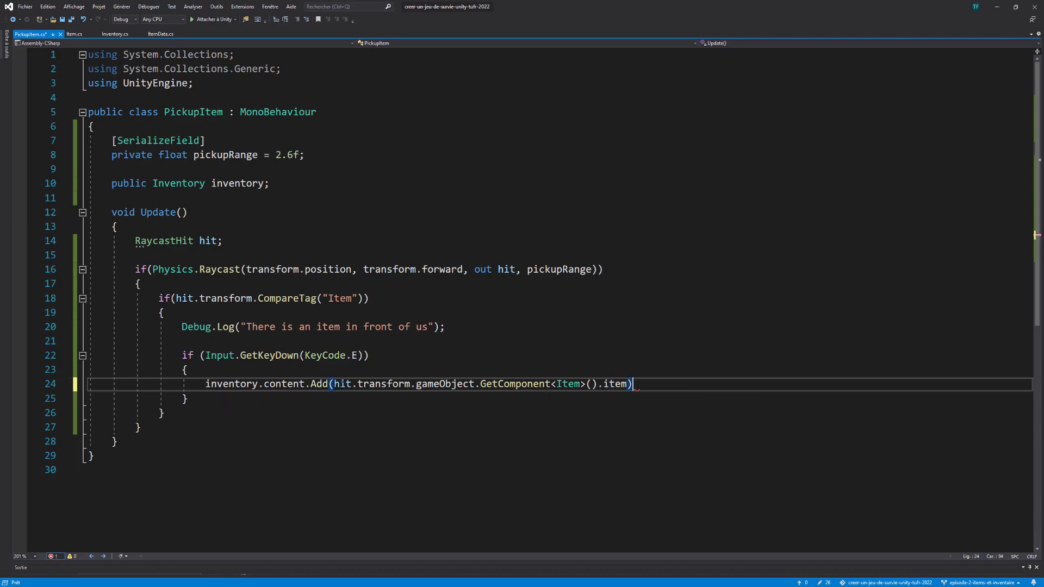
pyautogui.write(';')
pyautogui.hotkey('ctrl', 's')
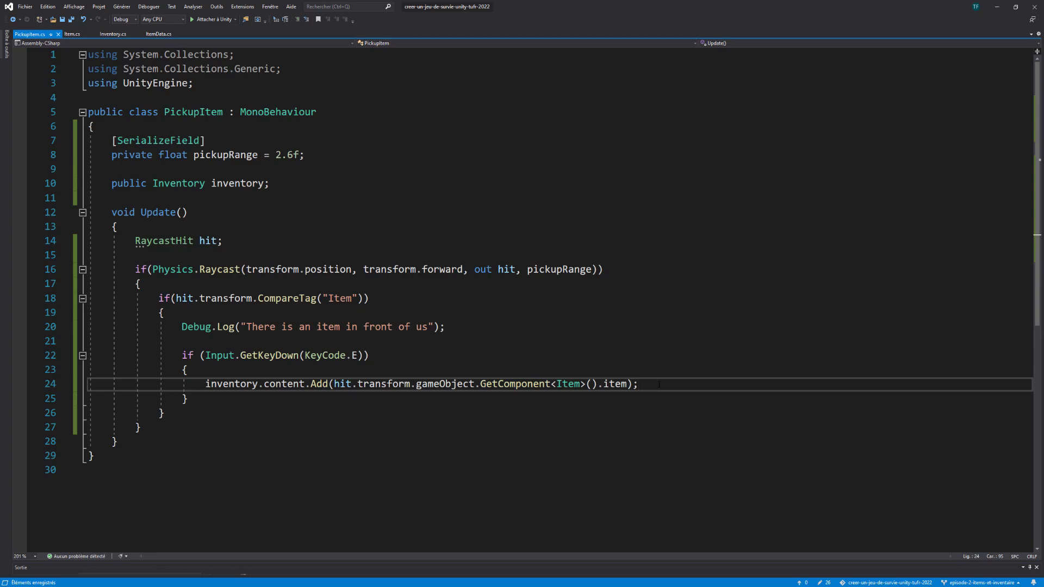
# Add 'Destroy(hit.transform.gameObject);' below the Add line and save
pyautogui.press('Return')
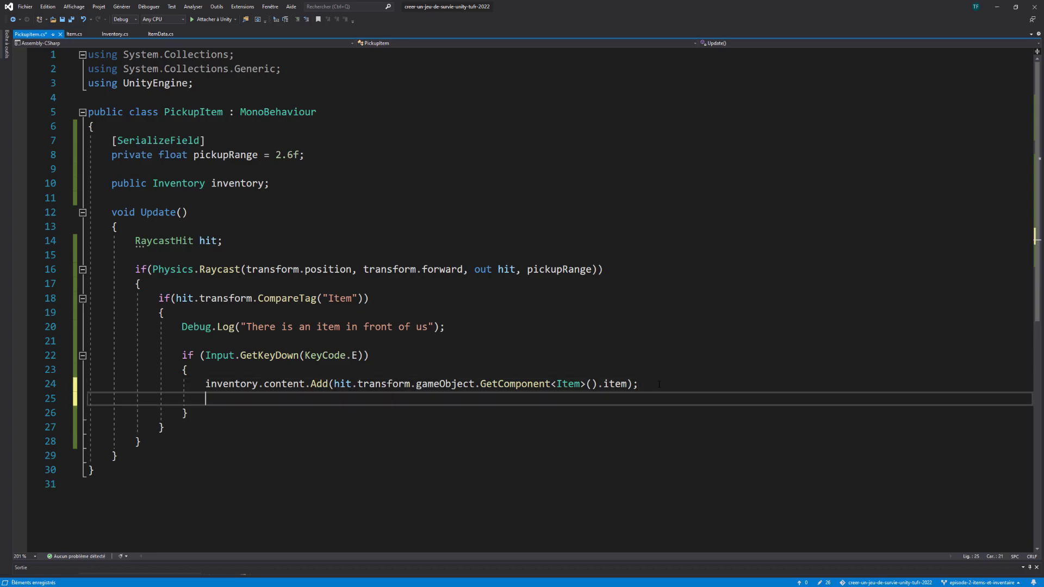
pyautogui.write('D')
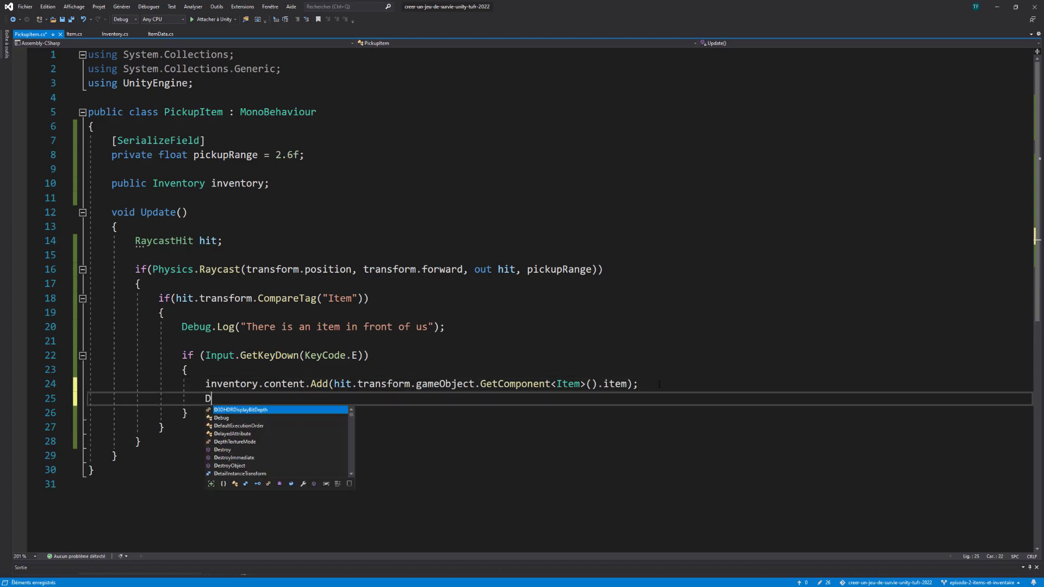
pyautogui.write('estroy')
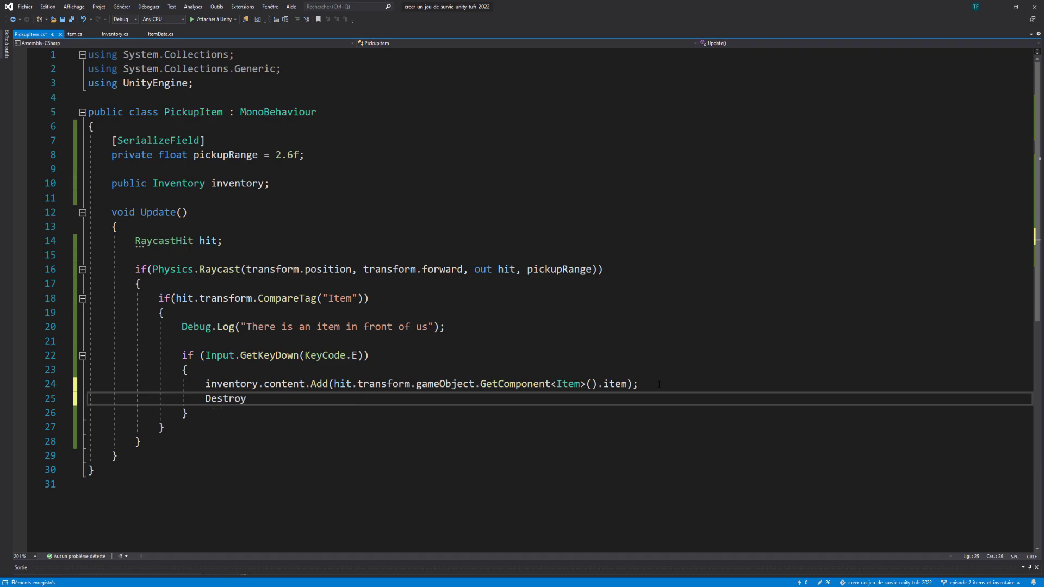
pyautogui.write('(hit')
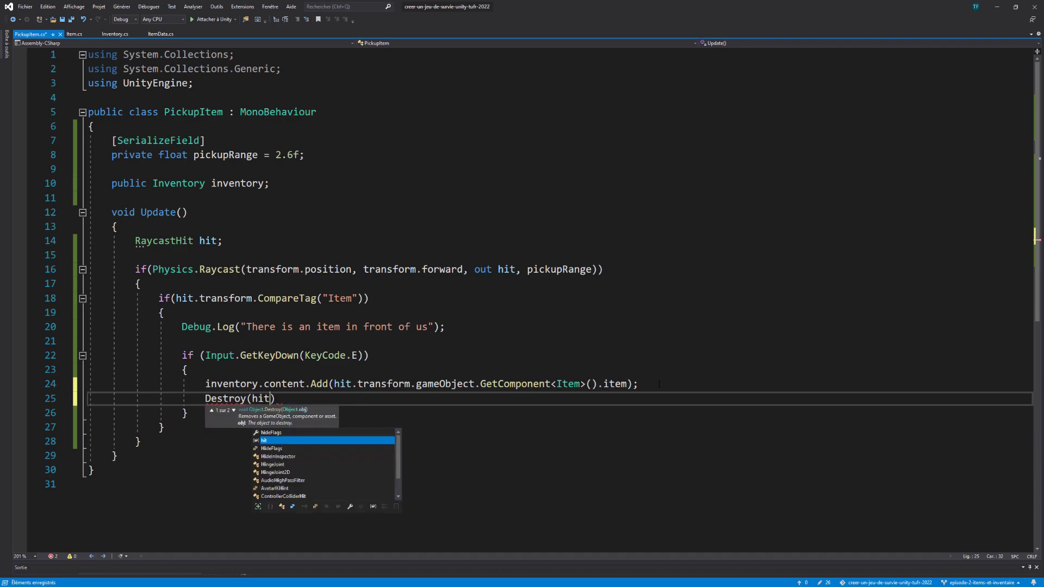
pyautogui.write('.t')
pyautogui.press('Tab')
pyautogui.write('.')
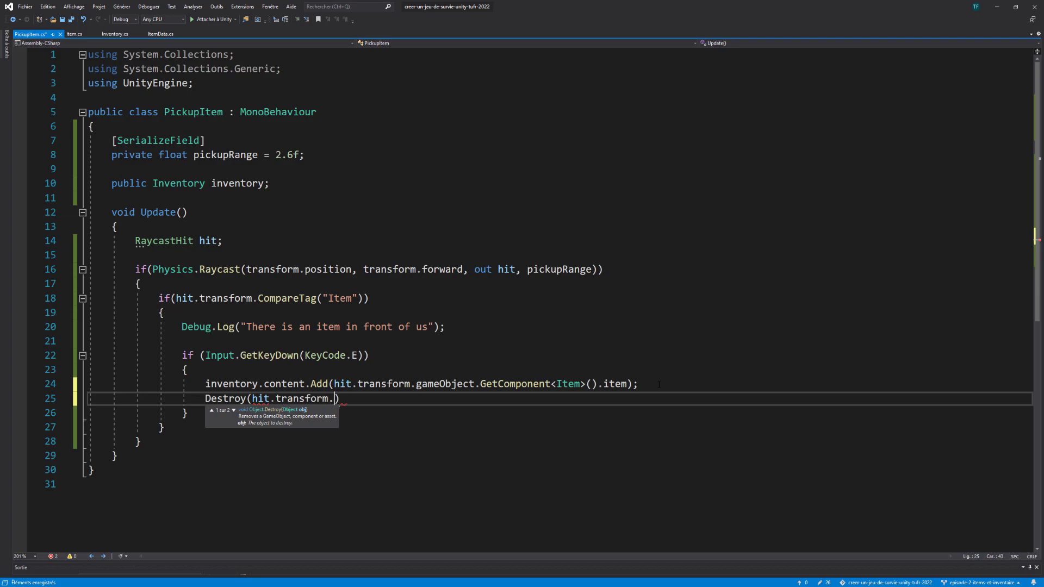
pyautogui.write('g')
pyautogui.press('Tab')
pyautogui.write(')')
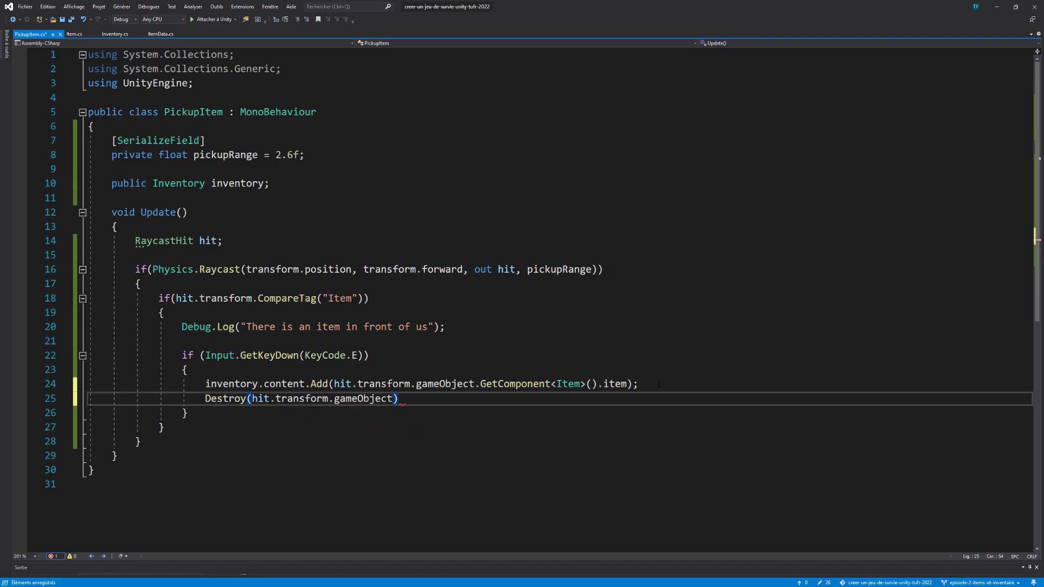
pyautogui.write(';')
pyautogui.hotkey('ctrl', 's')
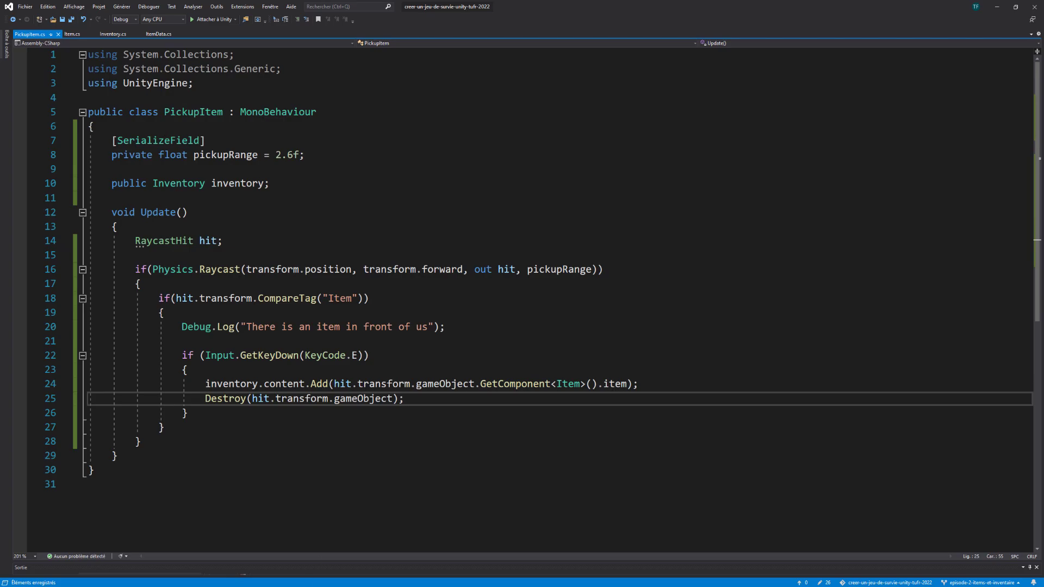
pyautogui.hotkey('alt', 'Tab')
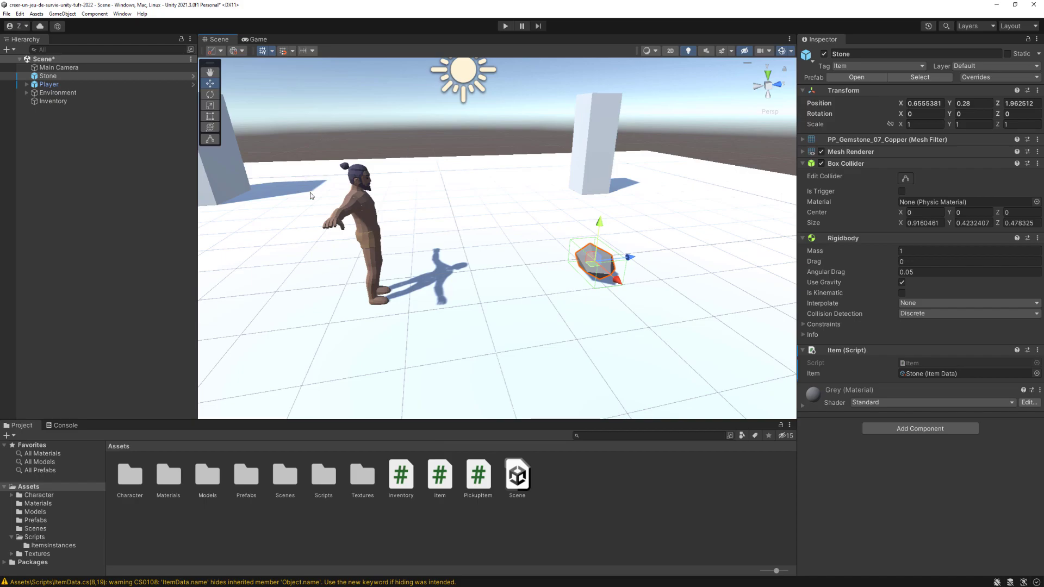
# Drag the Inventory object into the Main Camera's Pickup Item Inventory field
pyautogui.click(57, 69)
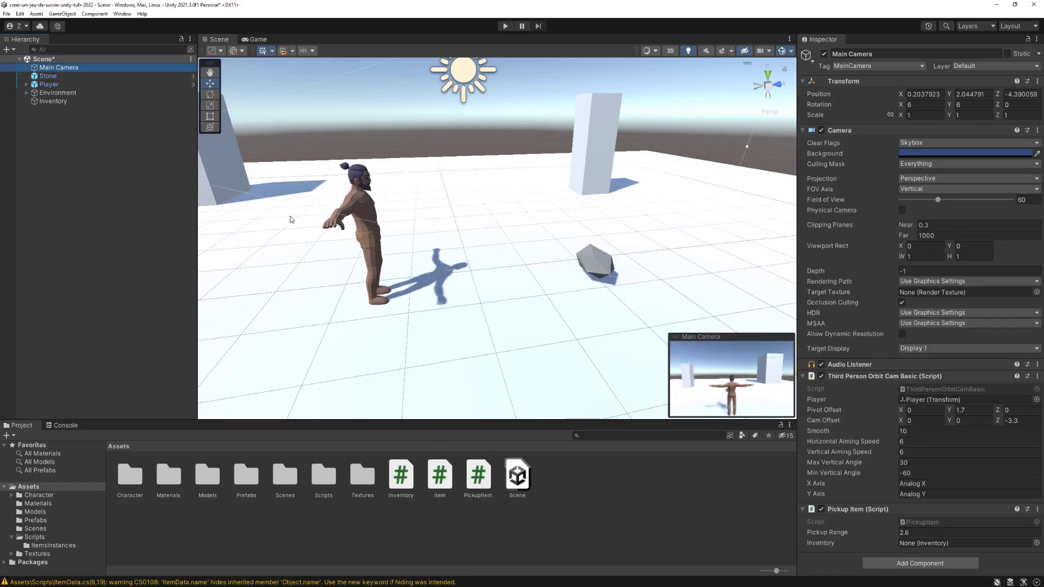
pyautogui.moveTo(53, 101)
pyautogui.mouseDown()
pyautogui.moveTo(879, 544)
pyautogui.moveTo(914, 544)
pyautogui.mouseUp()
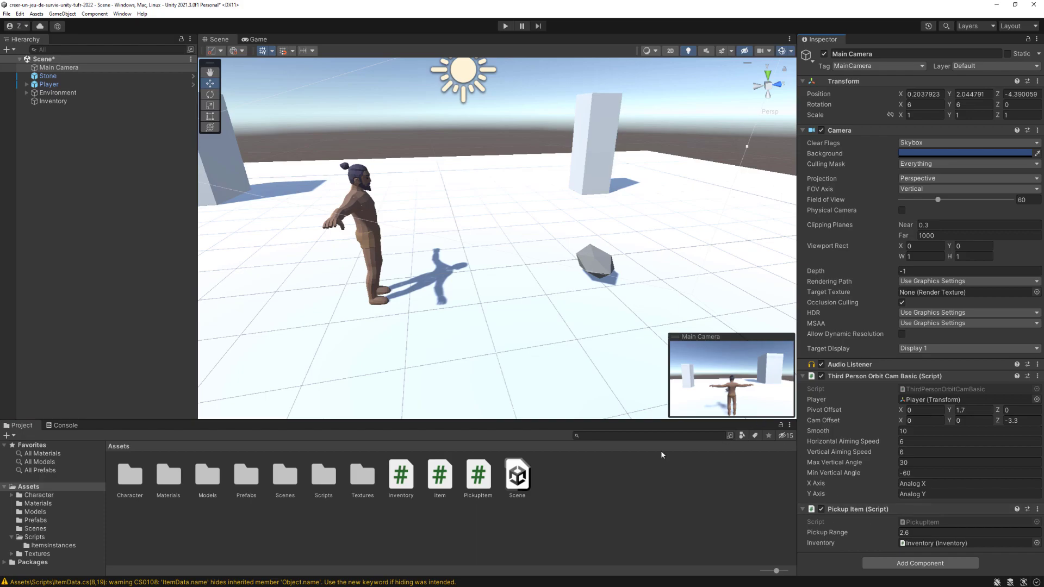
# Clear the Console, enter Play mode and walk the character toward the grey stone
pyautogui.click(53, 428)
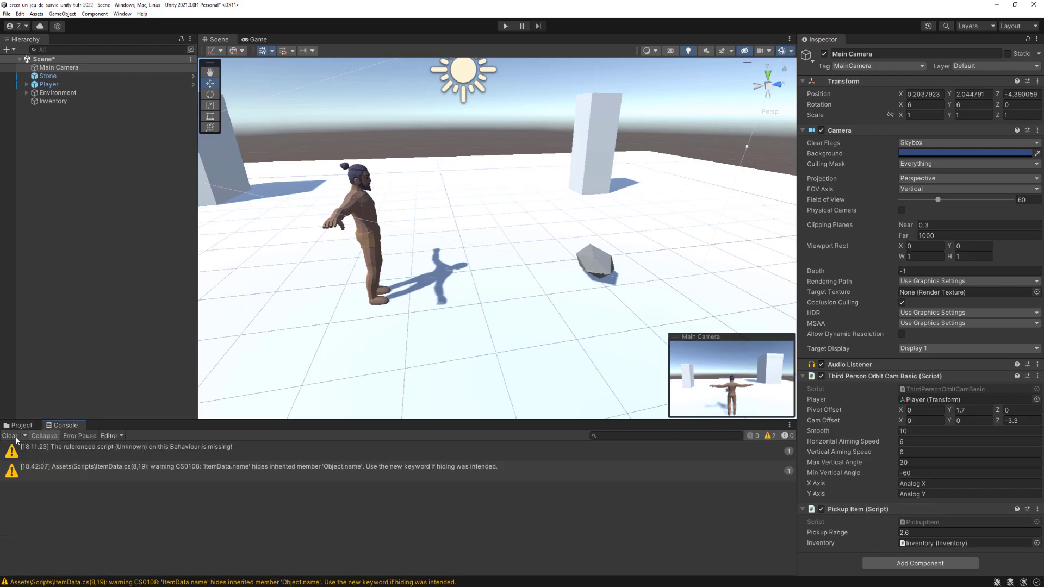
pyautogui.click(16, 438)
pyautogui.click(504, 27)
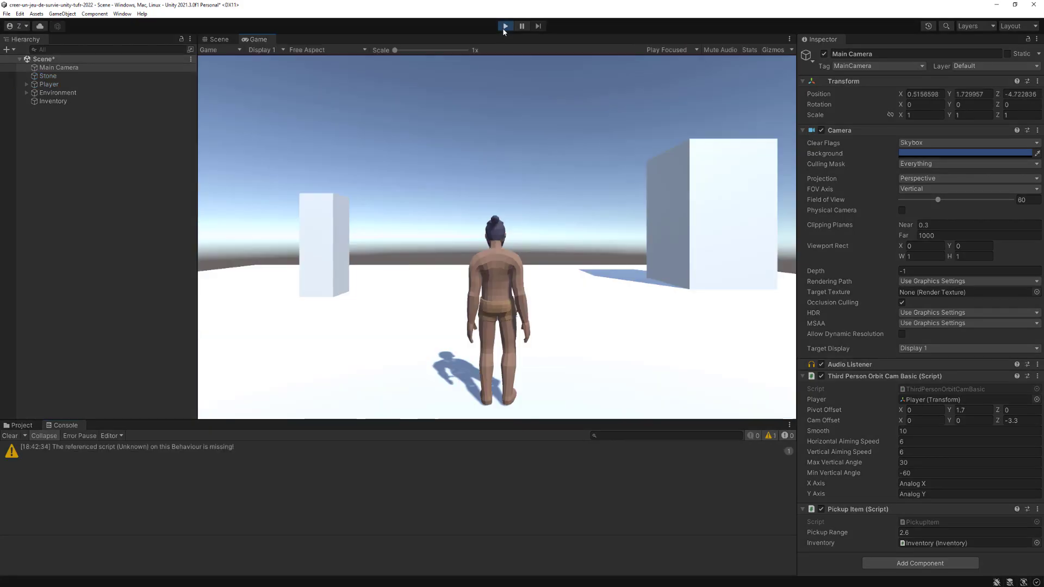
pyautogui.press('w')
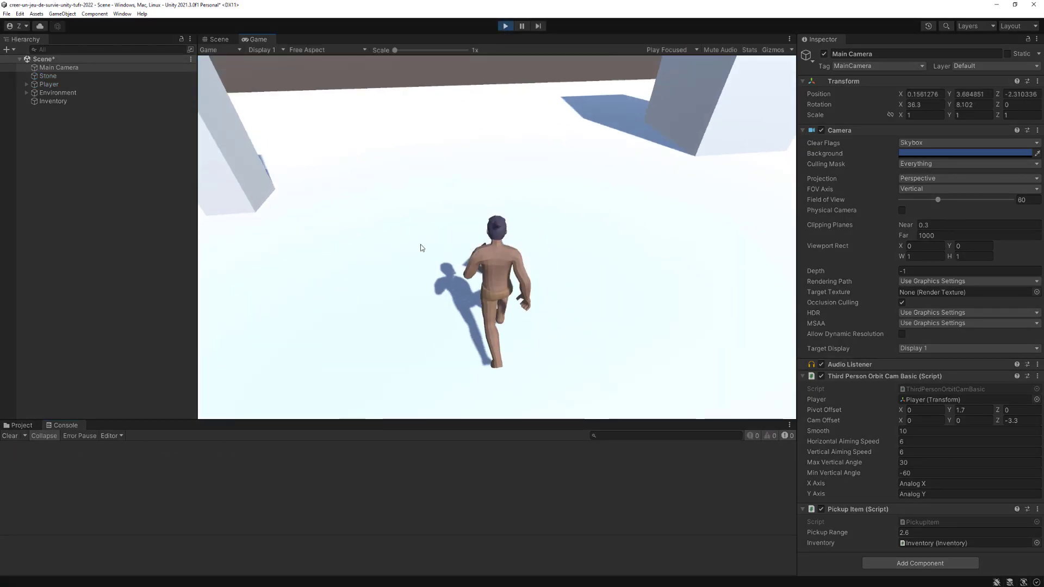
pyautogui.press('w')
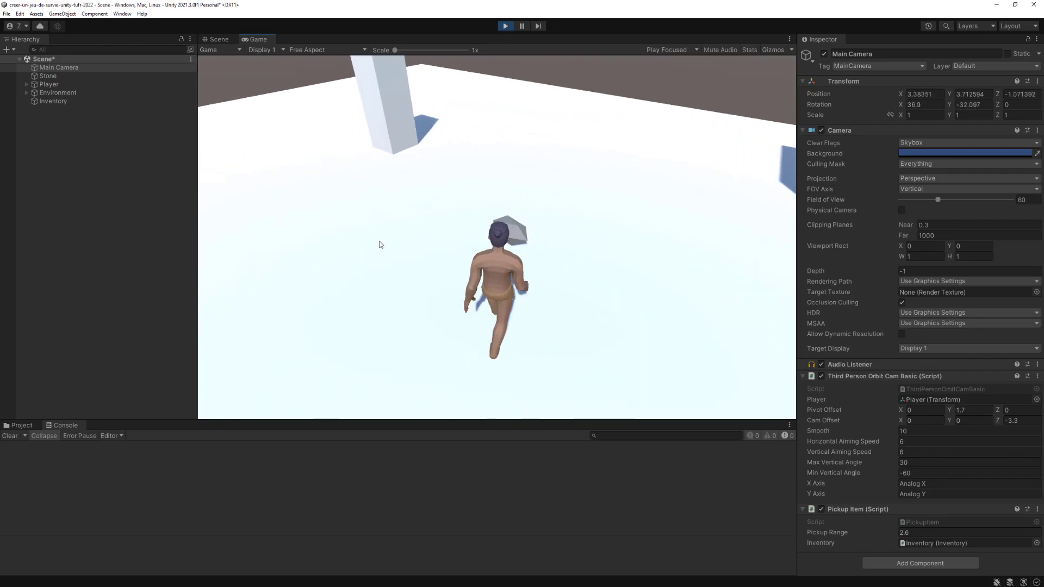
pyautogui.press('w')
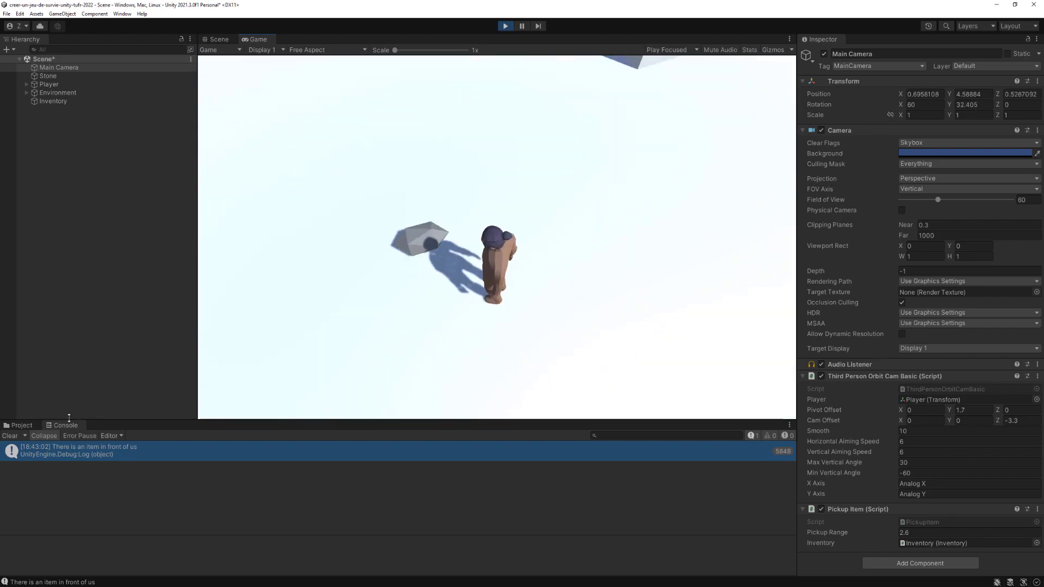
# Tidy the Console log, pick up the stone with E, and select Inventory to view its contents
pyautogui.click(54, 435)
pyautogui.click(10, 435)
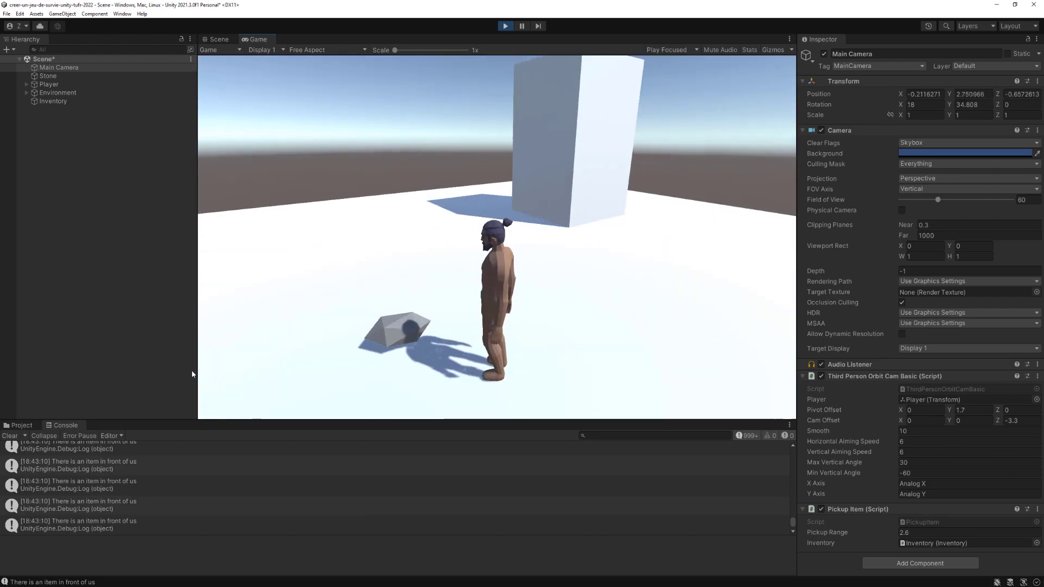
pyautogui.click(43, 435)
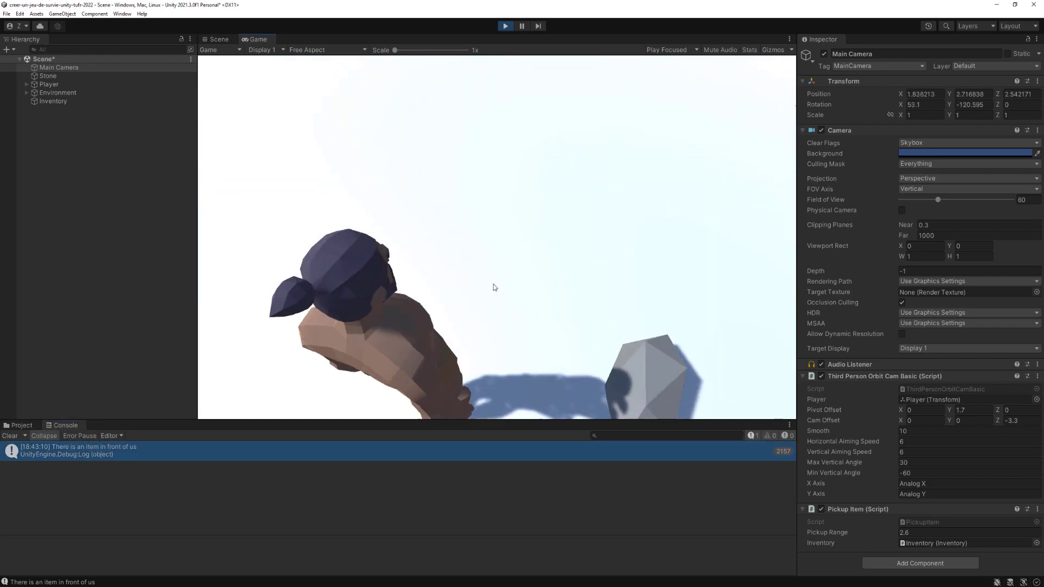
pyautogui.press('e')
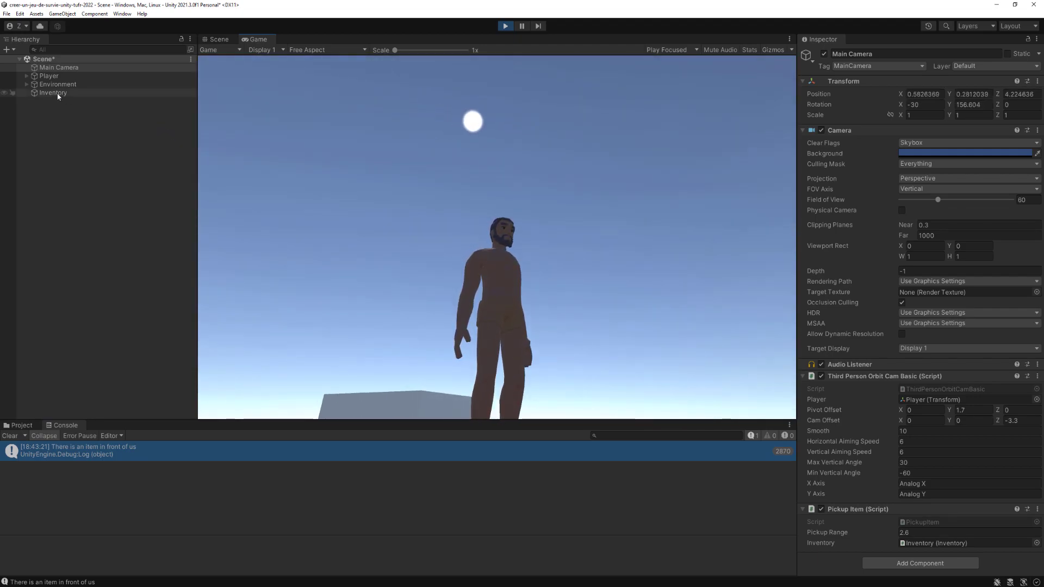
pyautogui.click(57, 93)
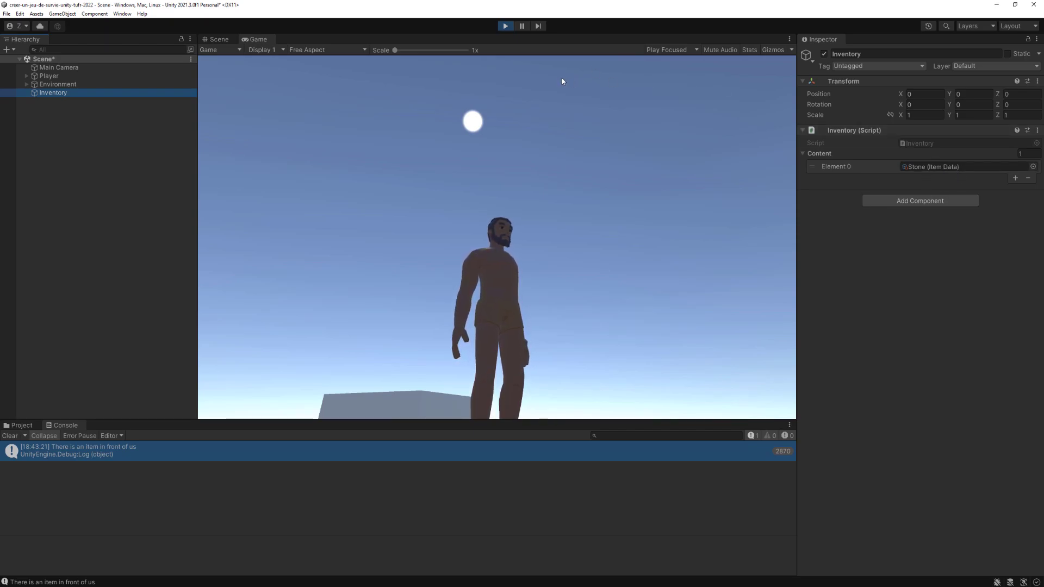
# Restart Play mode, walk to the stone and pick it up again with E
pyautogui.click(504, 28)
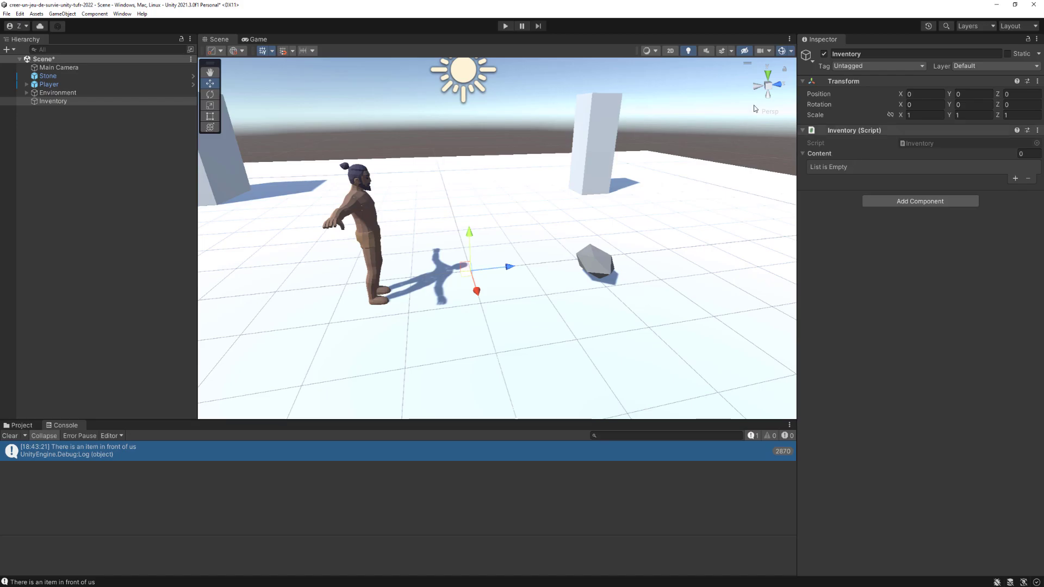
pyautogui.click(505, 26)
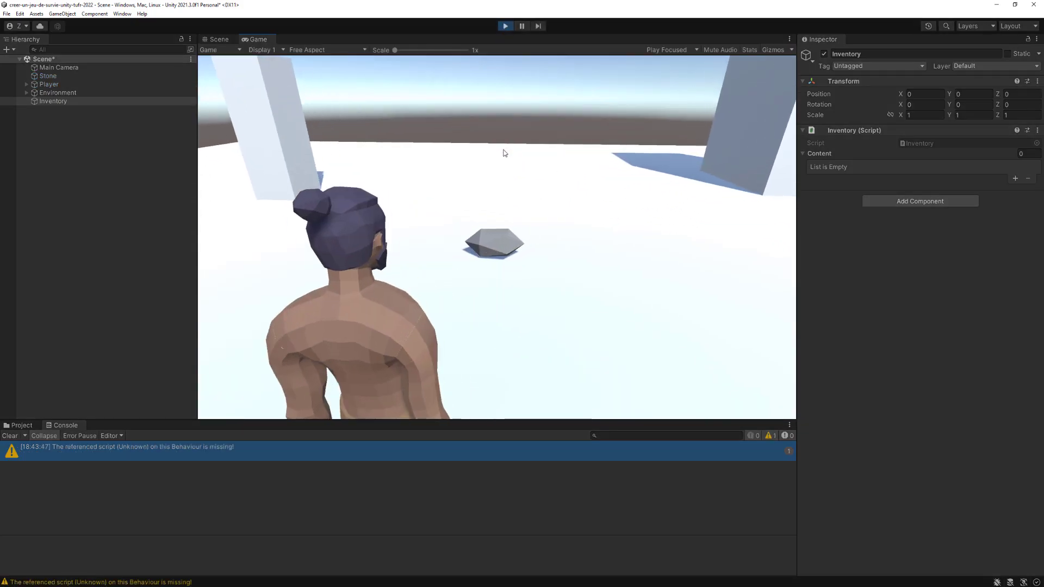
pyautogui.press('w')
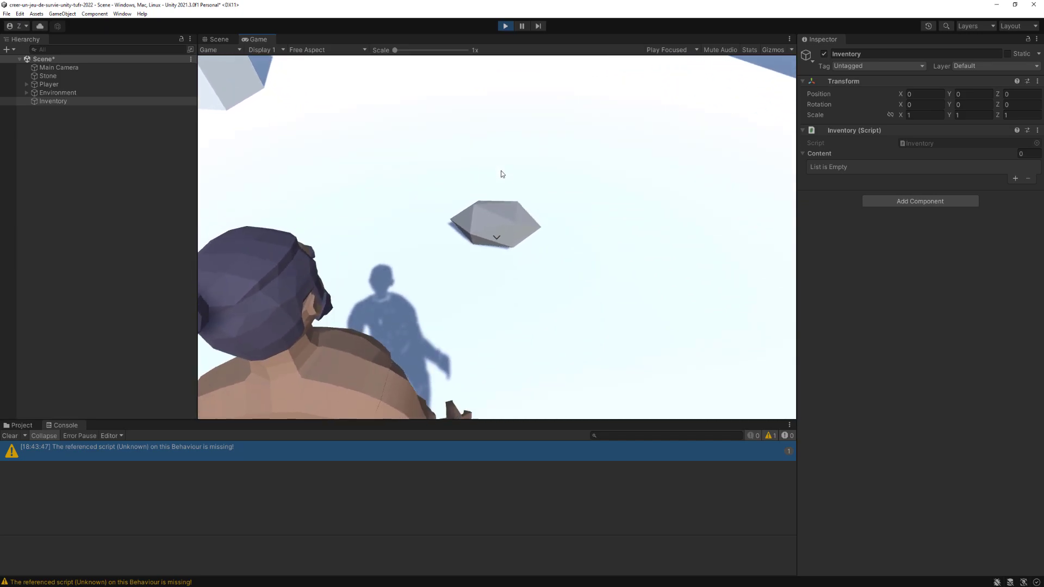
pyautogui.press('e')
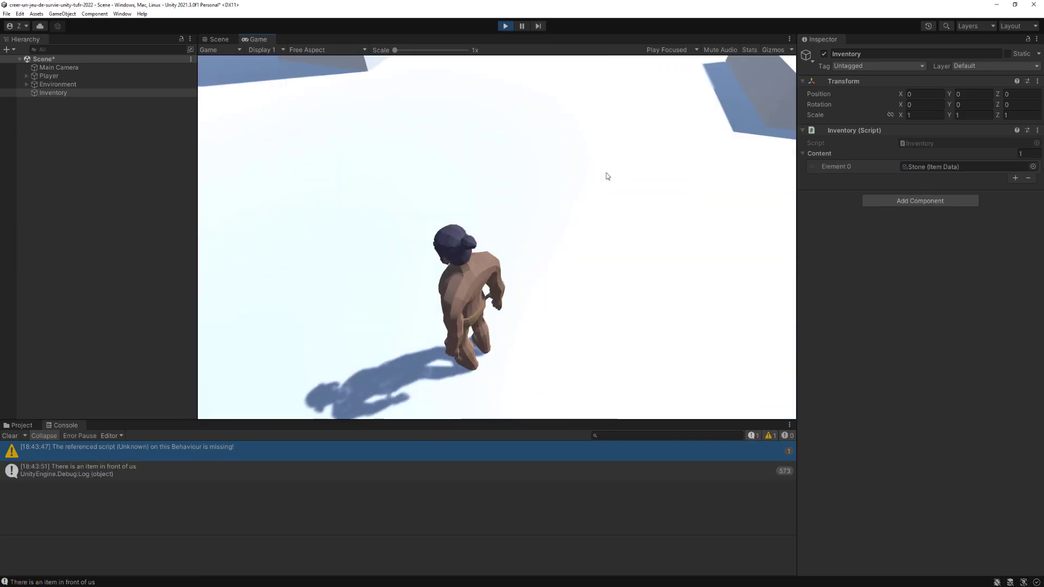
# Check the Stone entry under the Inventory's Element 0, then stop Play mode
pyautogui.click(921, 166)
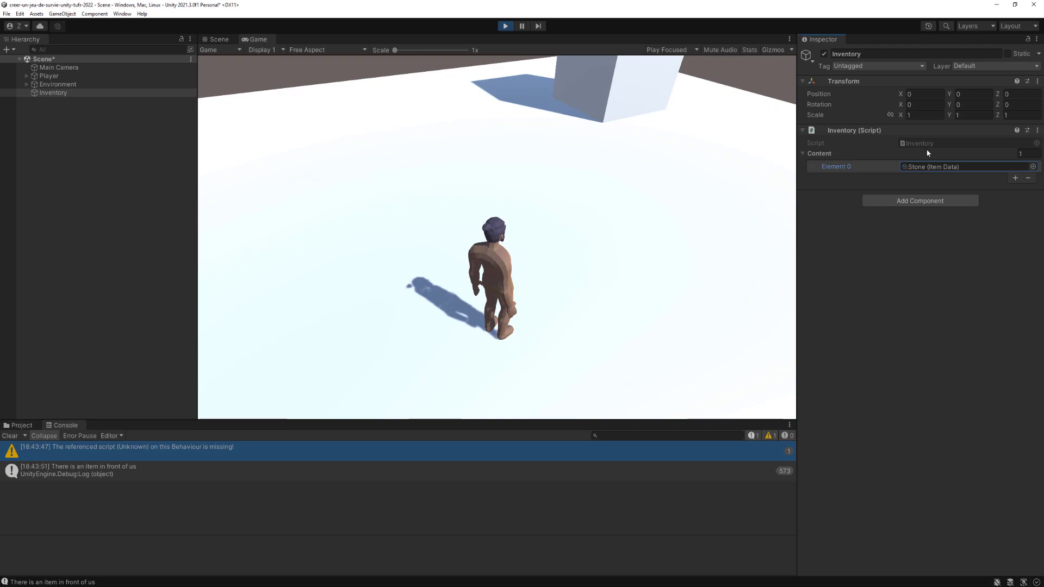
pyautogui.click(559, 168)
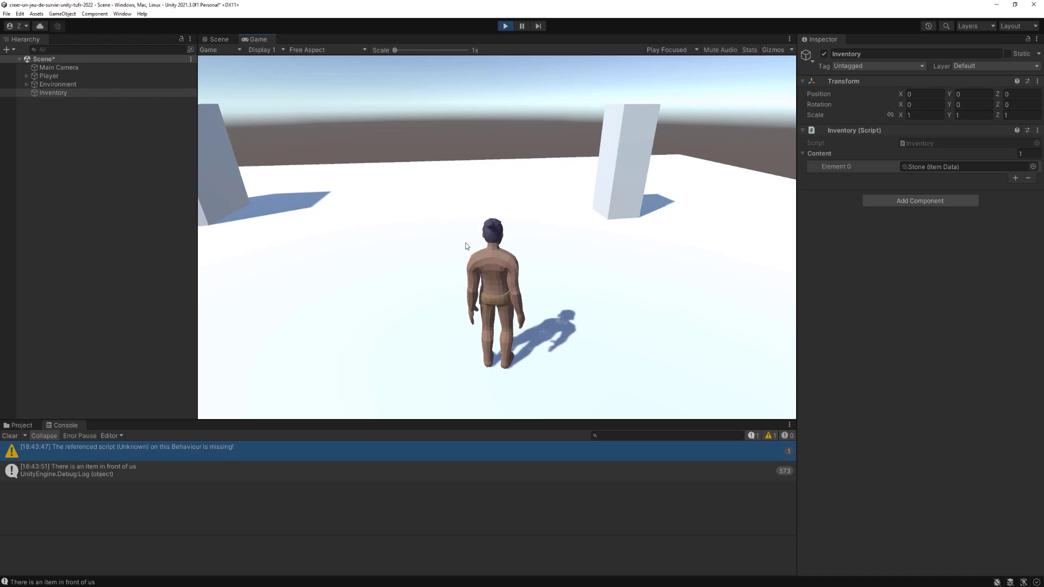
pyautogui.moveTo(466, 92)
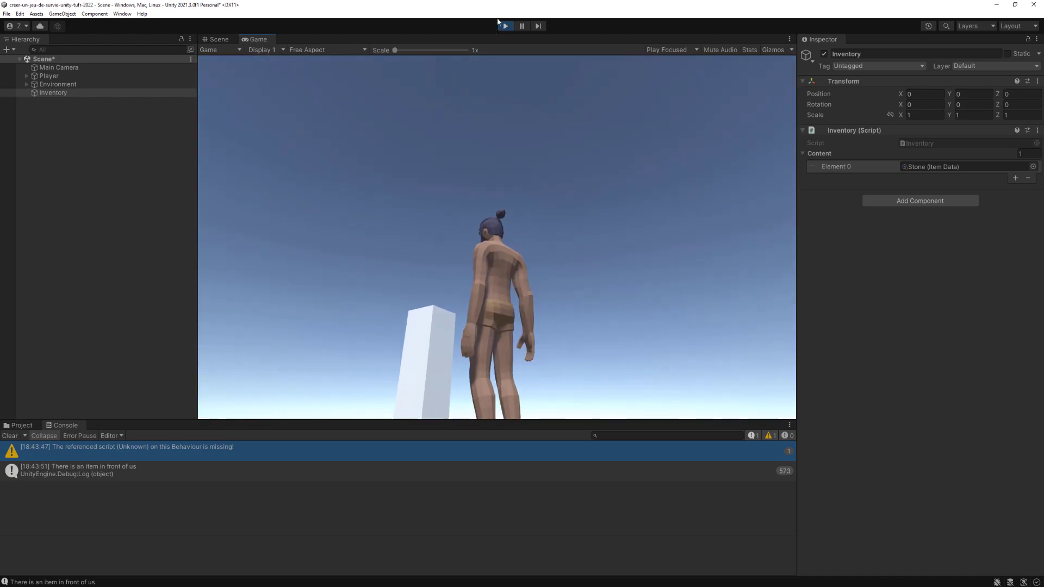
pyautogui.moveTo(508, 27)
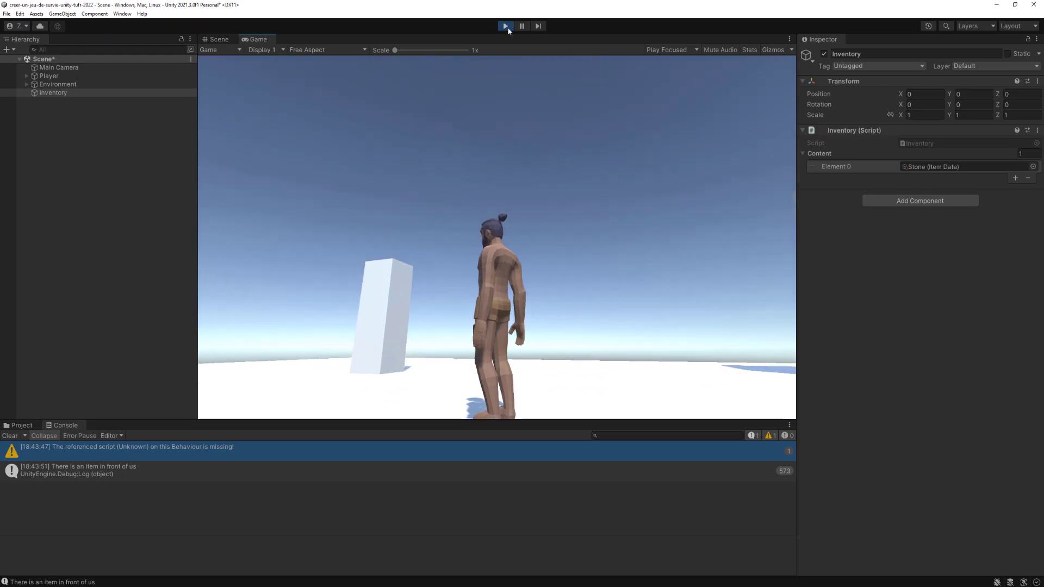
pyautogui.click(507, 27)
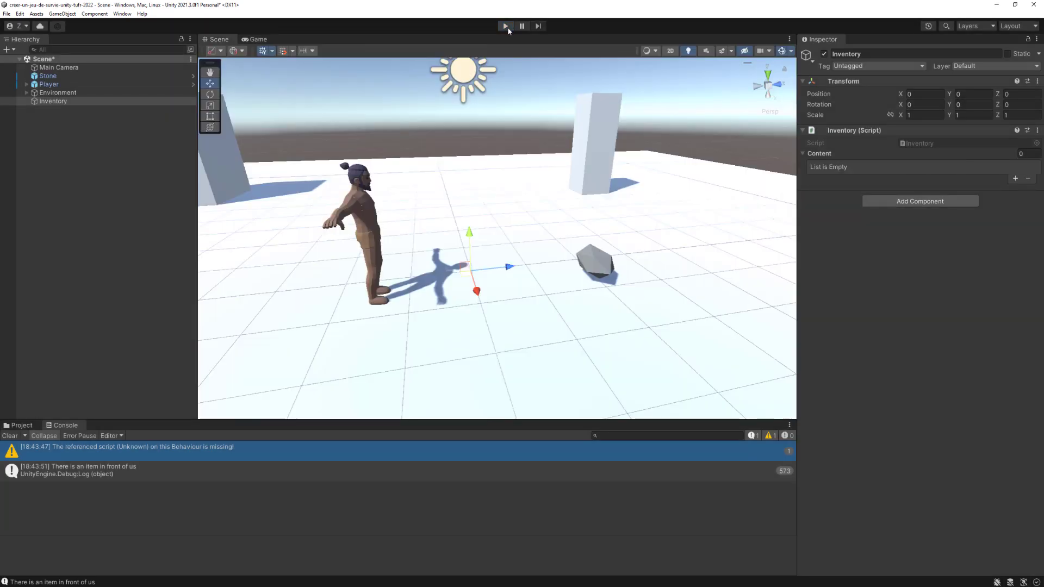
# Clear the Console, orbit the Scene view around the character, and select the Player object
pyautogui.click(21, 436)
pyautogui.moveTo(361, 343)
pyautogui.keyDown('alt'); pyautogui.mouseDown()
pyautogui.moveTo(559, 310)
pyautogui.moveTo(541, 262)
pyautogui.mouseUp(); pyautogui.keyUp('alt')
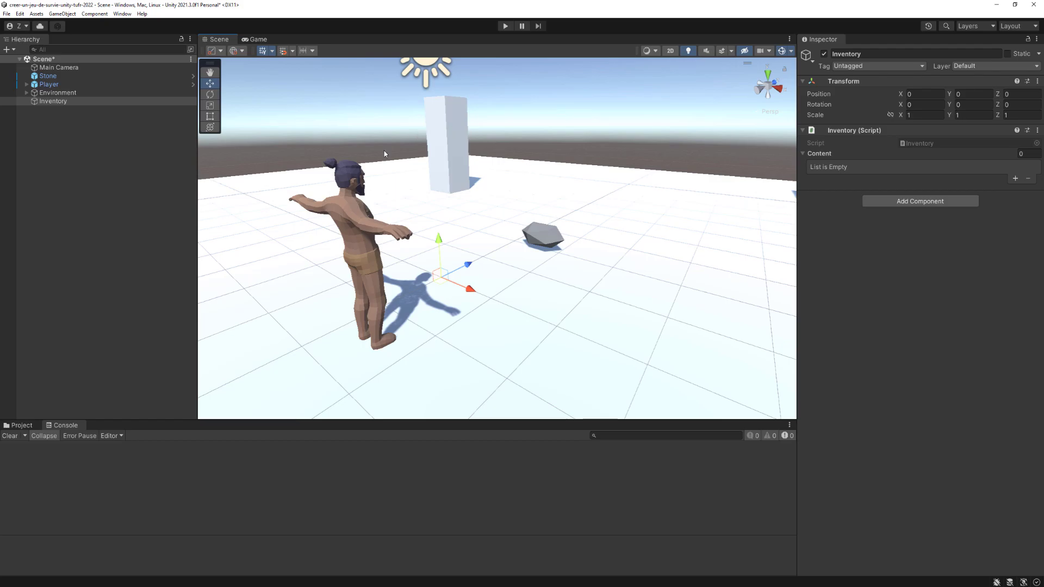
pyautogui.click(52, 86)
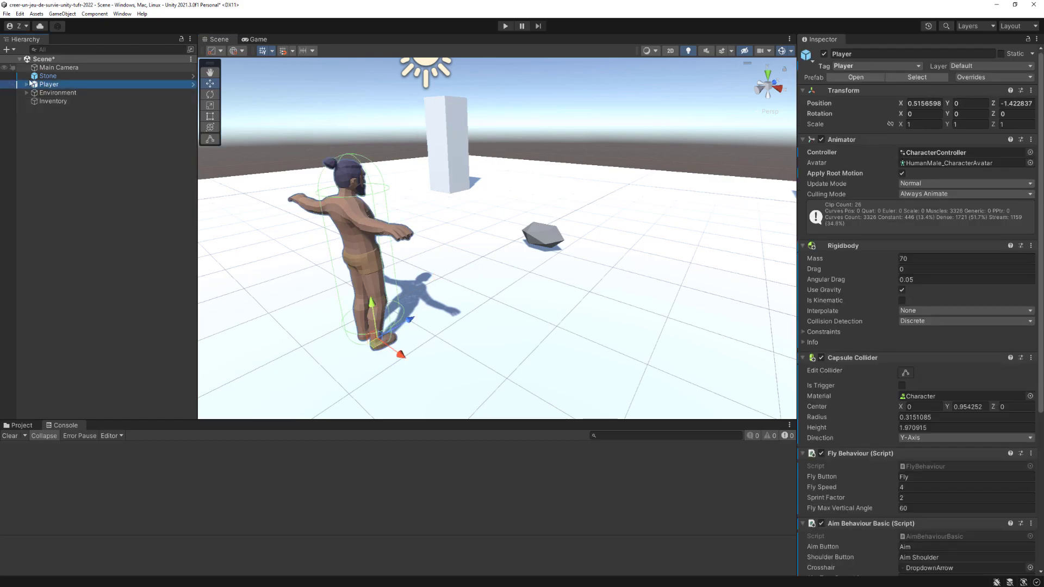
pyautogui.click(122, 14)
# Open the character's Animator controller, frame all Base Layer states, then view the Flying layer's states
pyautogui.moveTo(155, 179)
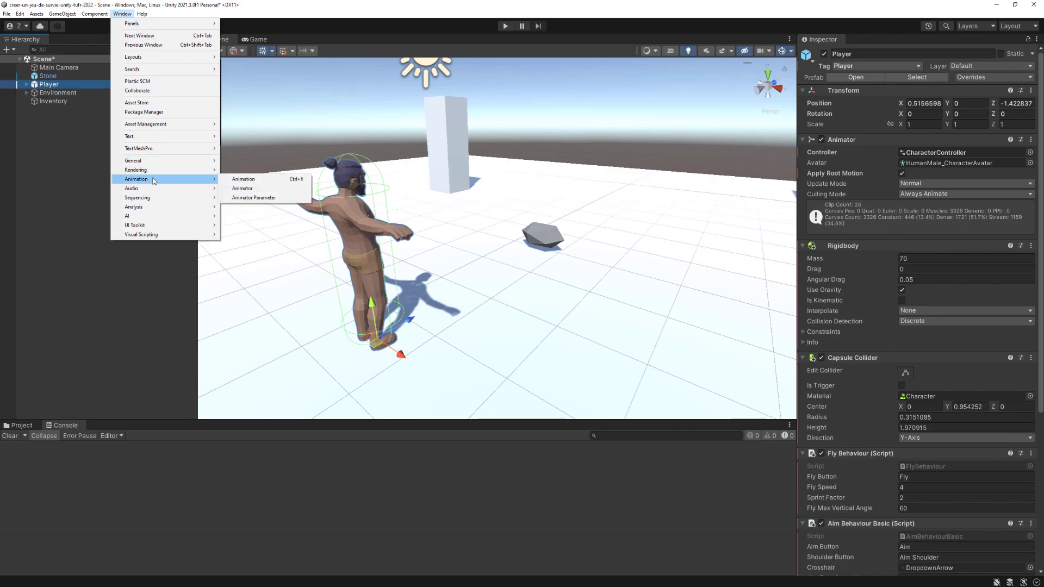
pyautogui.click(251, 191)
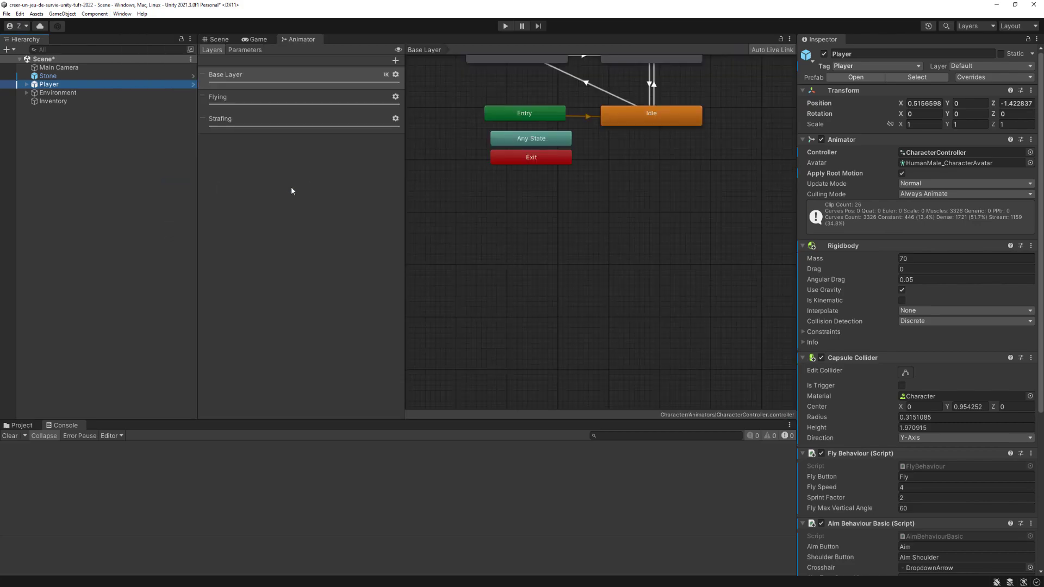
pyautogui.click(456, 116)
pyautogui.press('a')
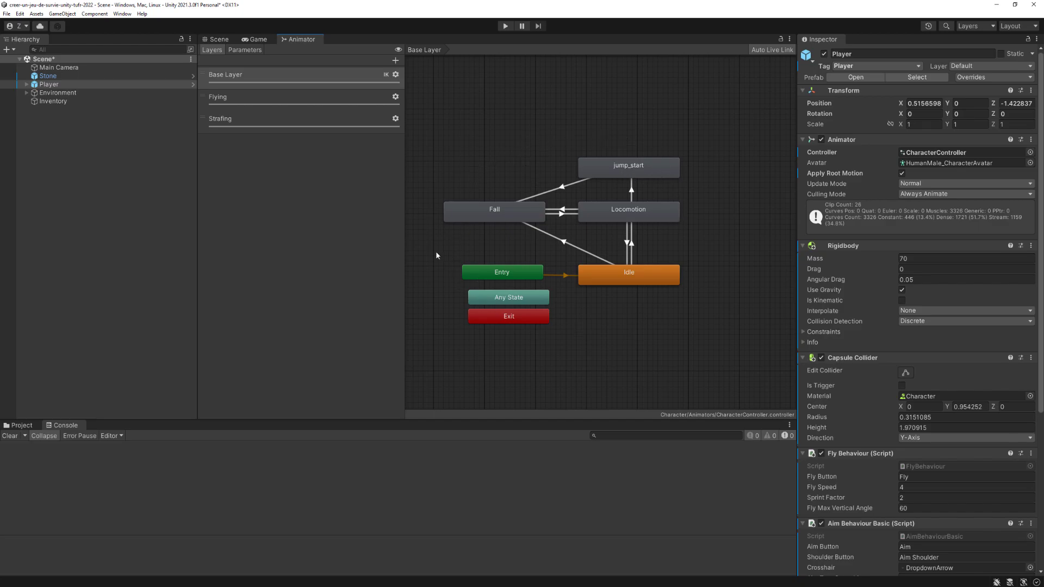
pyautogui.click(275, 83)
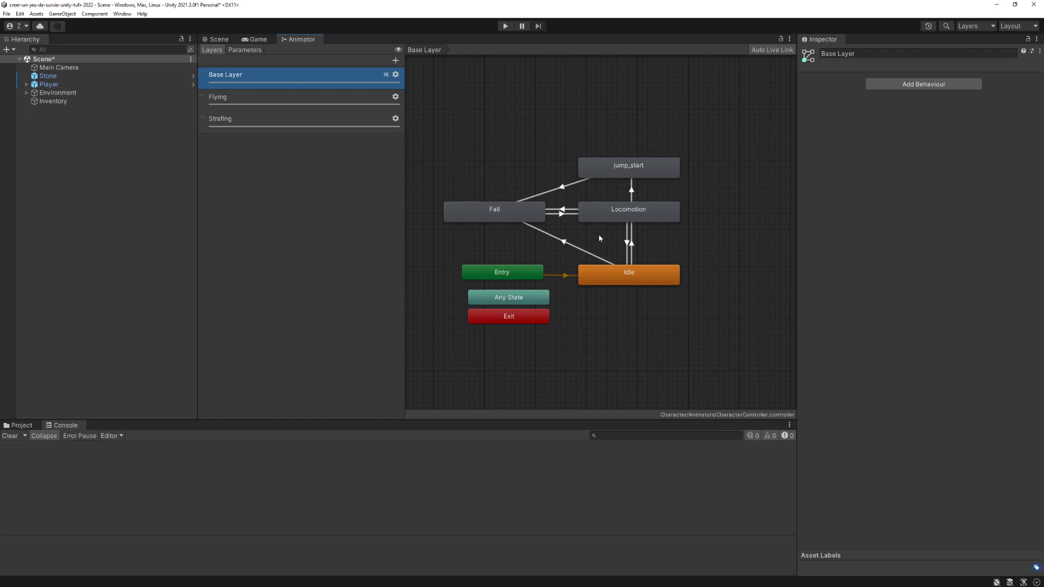
pyautogui.click(246, 103)
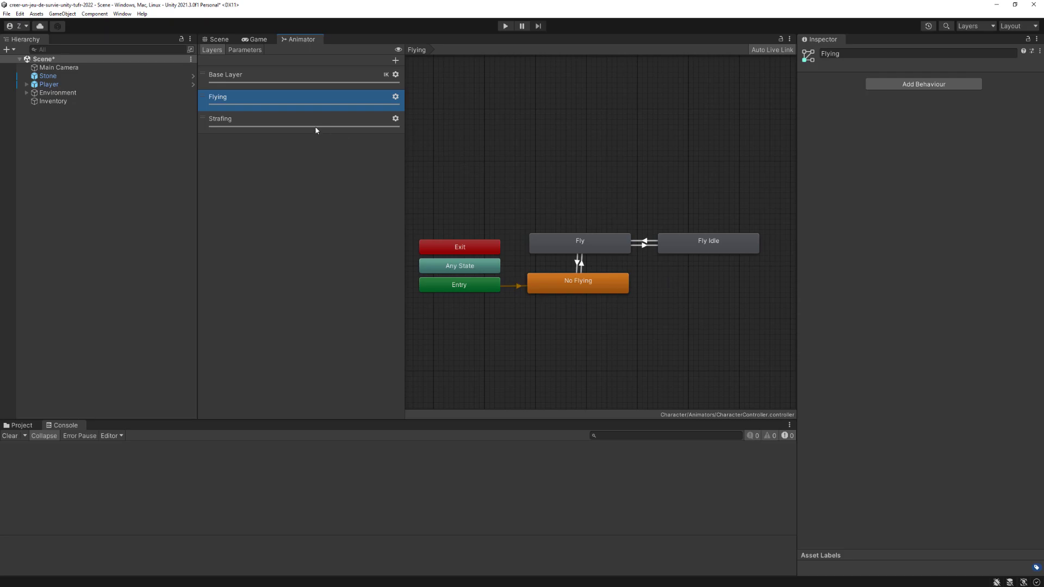
# Show the Strafing layer's states, zoom the state graph, and bring up the Project's asset folders
pyautogui.click(259, 124)
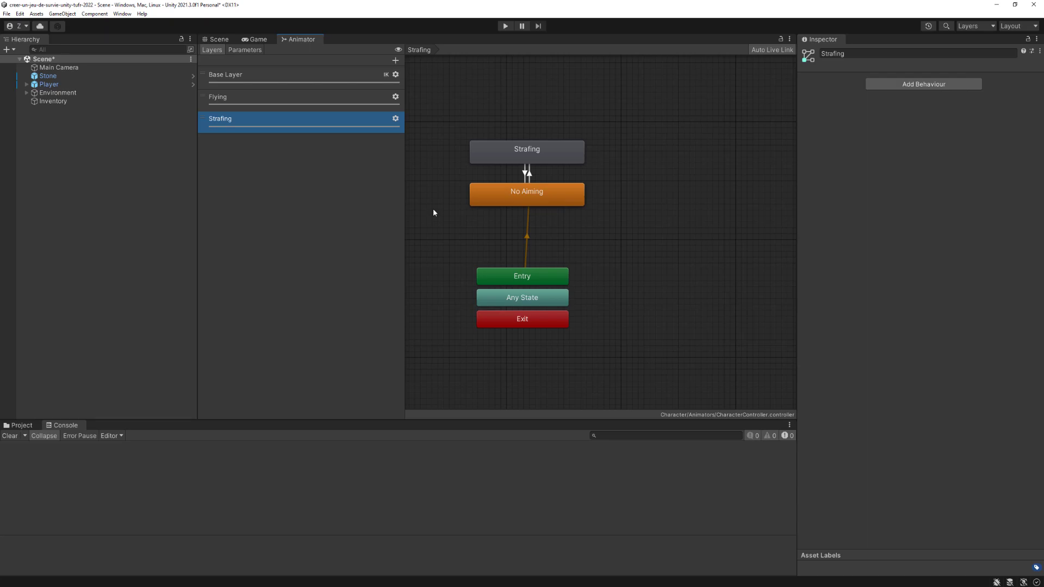
pyautogui.click(433, 212)
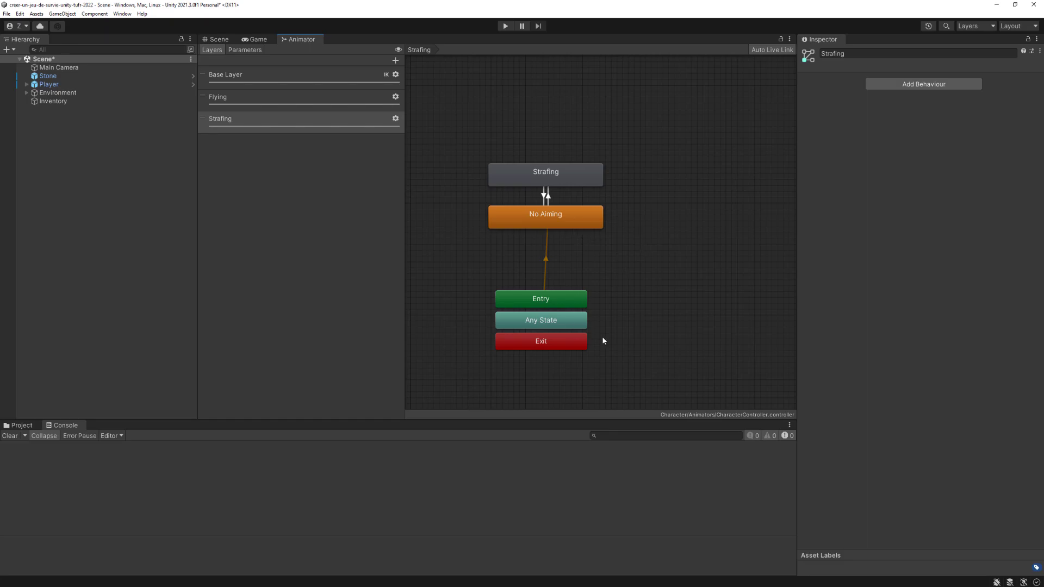
pyautogui.scroll(-1, 686, 256)
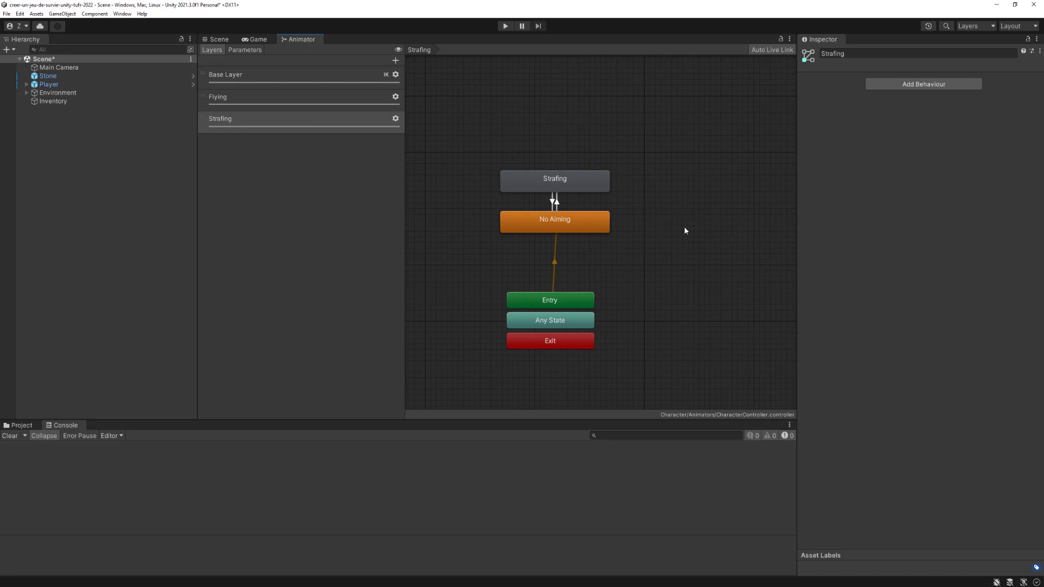
pyautogui.click(19, 426)
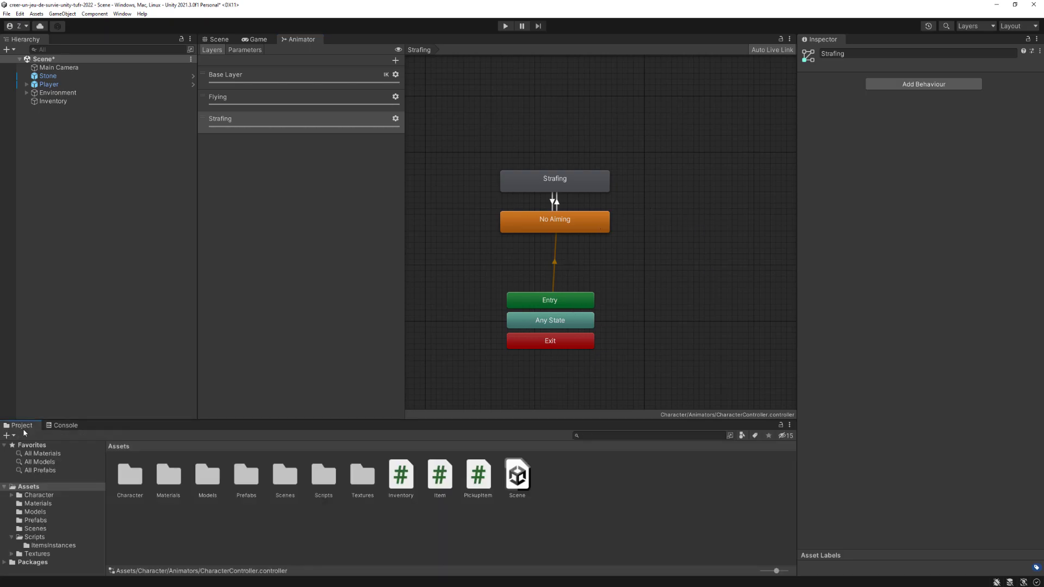
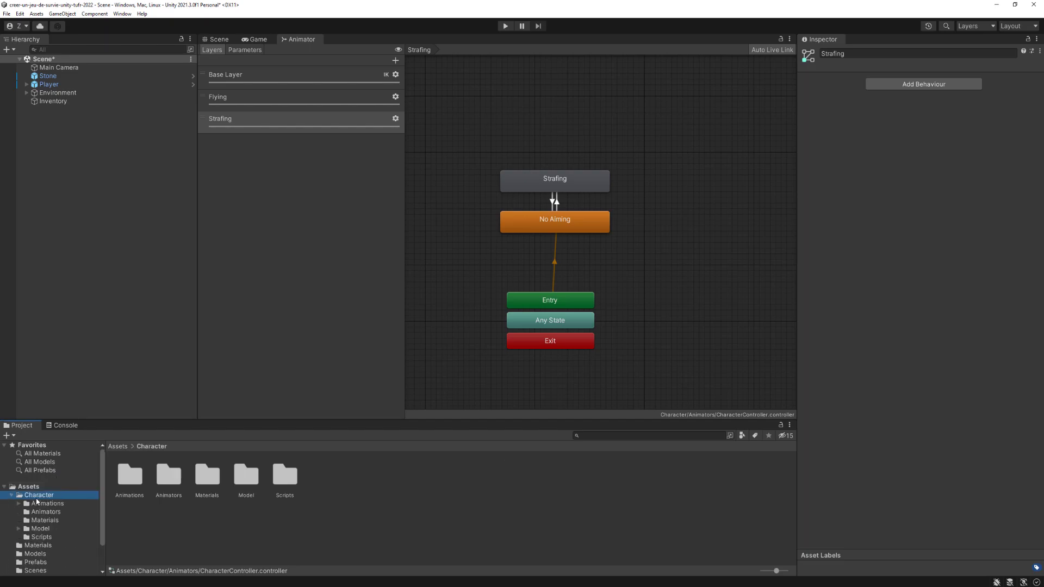
# Open Animations > Gathering and select Gathering.fbx to show its import settings
pyautogui.doubleClick(133, 479)
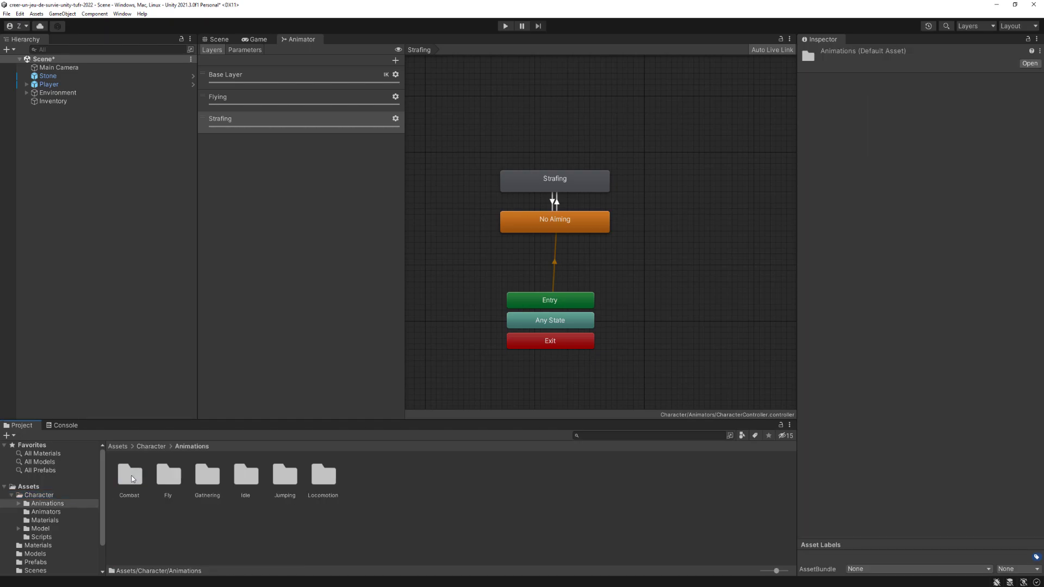
pyautogui.doubleClick(207, 479)
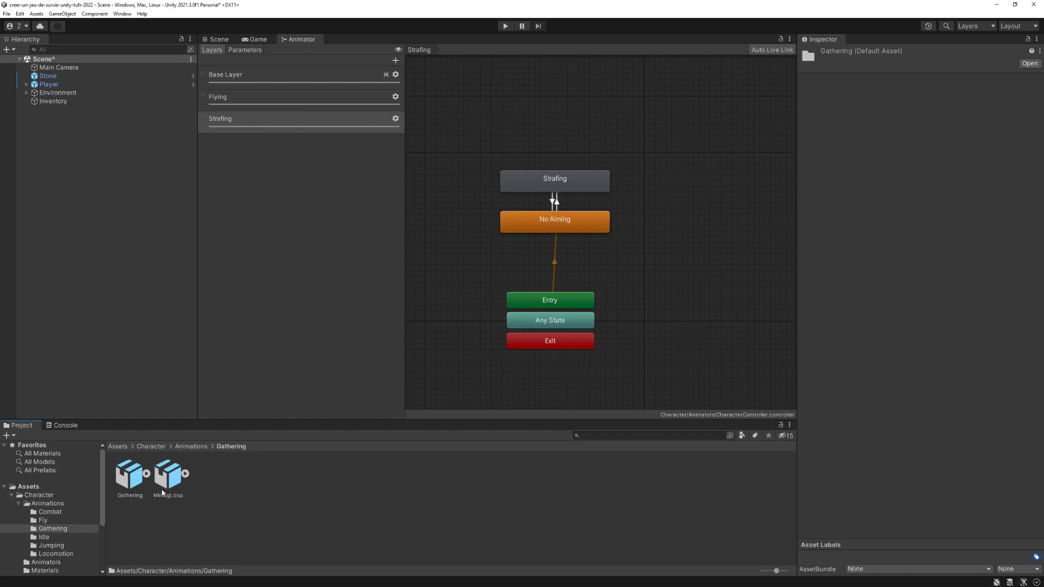
pyautogui.click(127, 479)
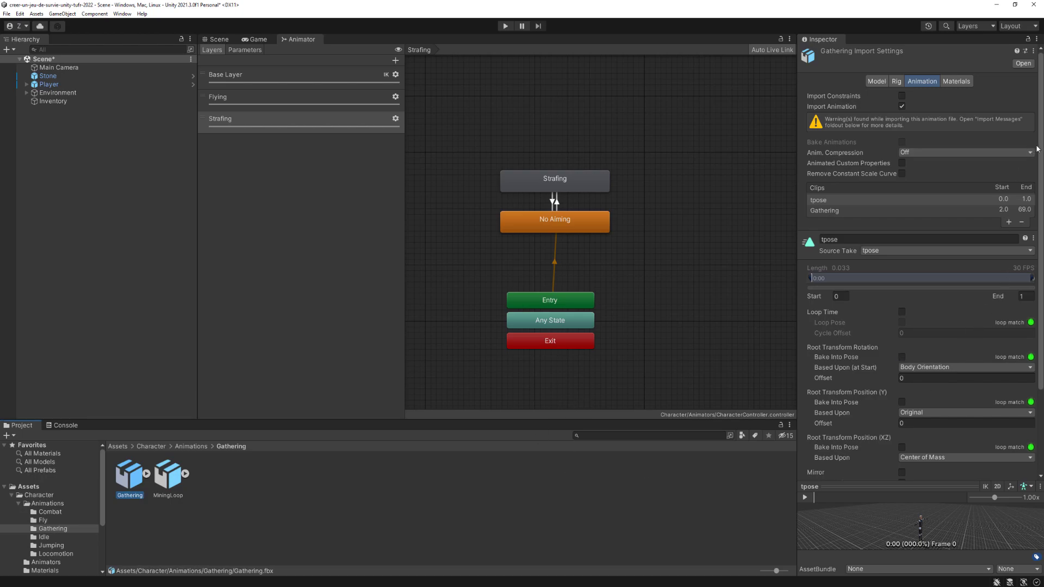
# Delete the tpose clip from the Gathering file's clip list
pyautogui.moveTo(1037, 148)
pyautogui.mouseDown()
pyautogui.moveTo(1039, 235)
pyautogui.moveTo(1042, 140)
pyautogui.mouseUp()
pyautogui.click(829, 202)
pyautogui.press('Delete')
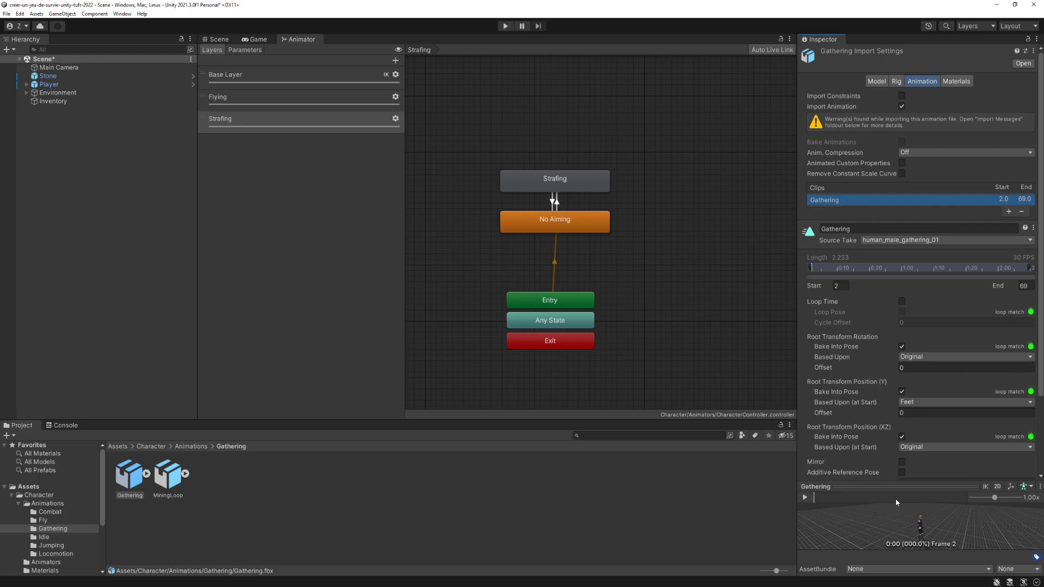
# Enlarge and orbit the preview, then play and stop the Gathering animation
pyautogui.moveTo(908, 488); pyautogui.dragTo(892, 569)
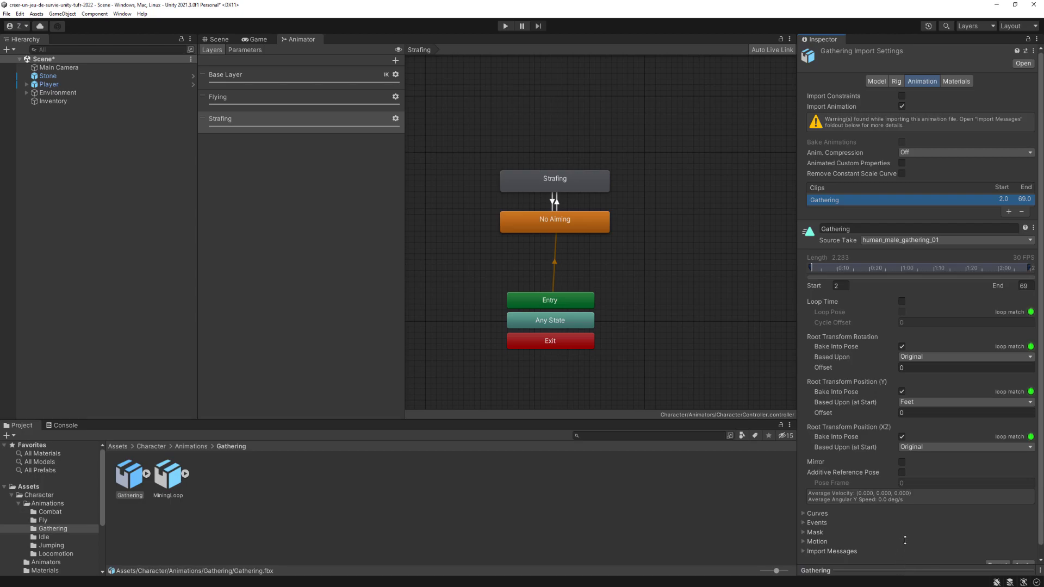
pyautogui.moveTo(901, 561); pyautogui.dragTo(913, 381)
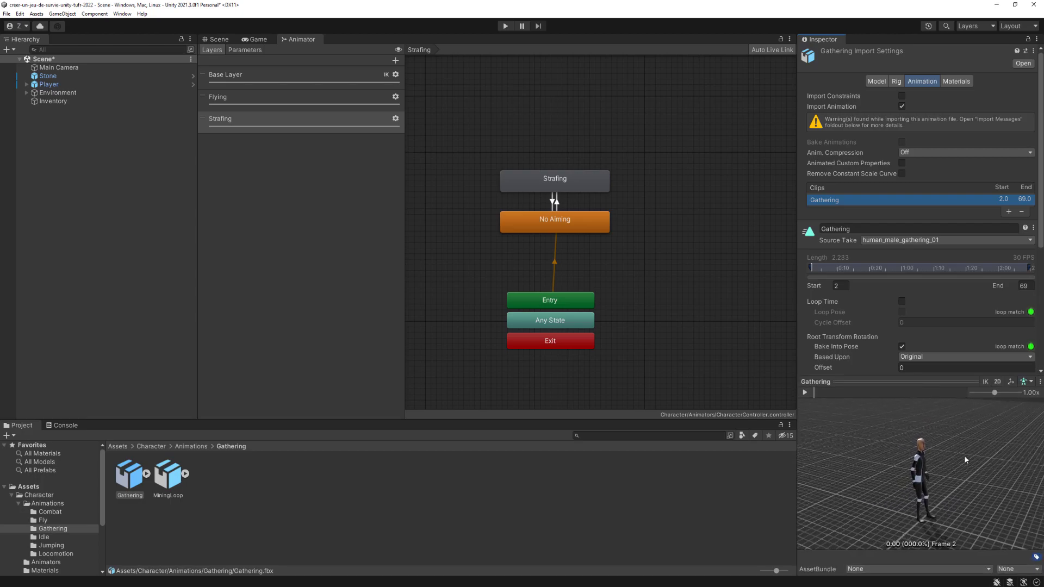
pyautogui.scroll(3, 956, 483)
pyautogui.moveTo(929, 428); pyautogui.dragTo(957, 457)
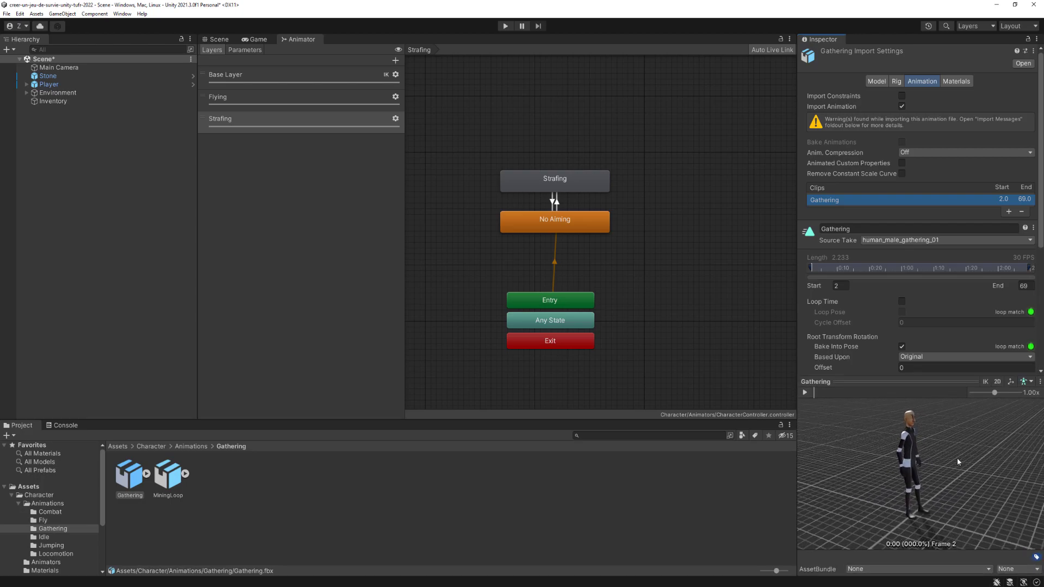
pyautogui.moveTo(884, 456); pyautogui.dragTo(899, 522)
pyautogui.moveTo(932, 450); pyautogui.dragTo(957, 438)
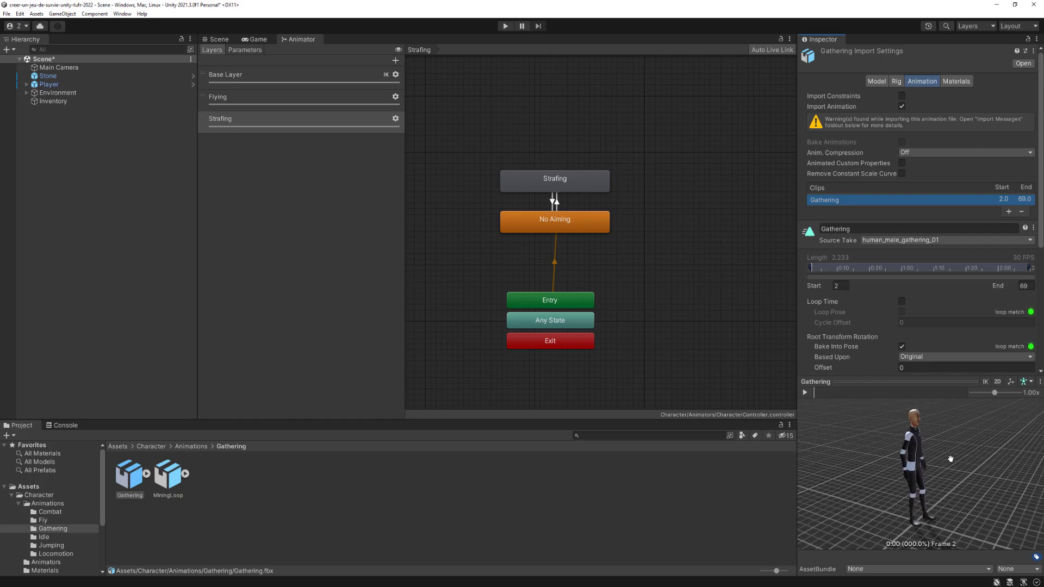
pyautogui.click(805, 393)
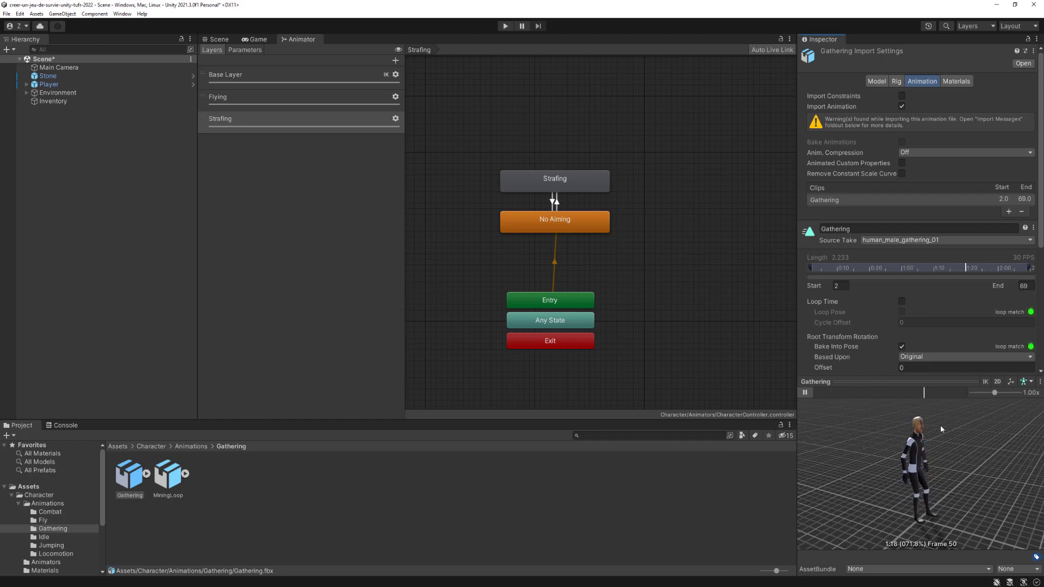
pyautogui.scroll(-2, 856, 319)
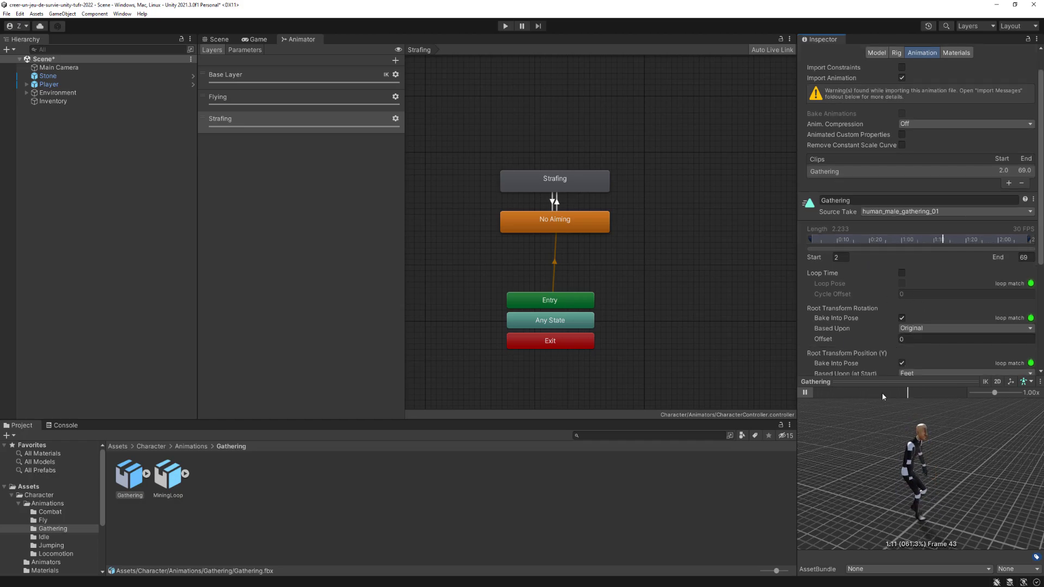
pyautogui.click(807, 392)
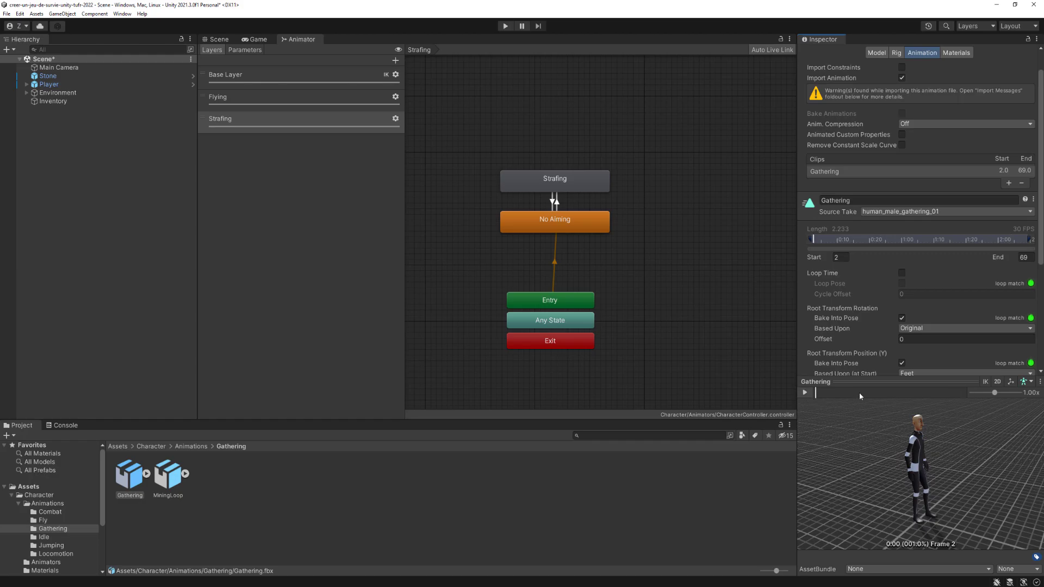
# Drag the Gathering clip into the Strafing layer graph as a new state
pyautogui.click(892, 385)
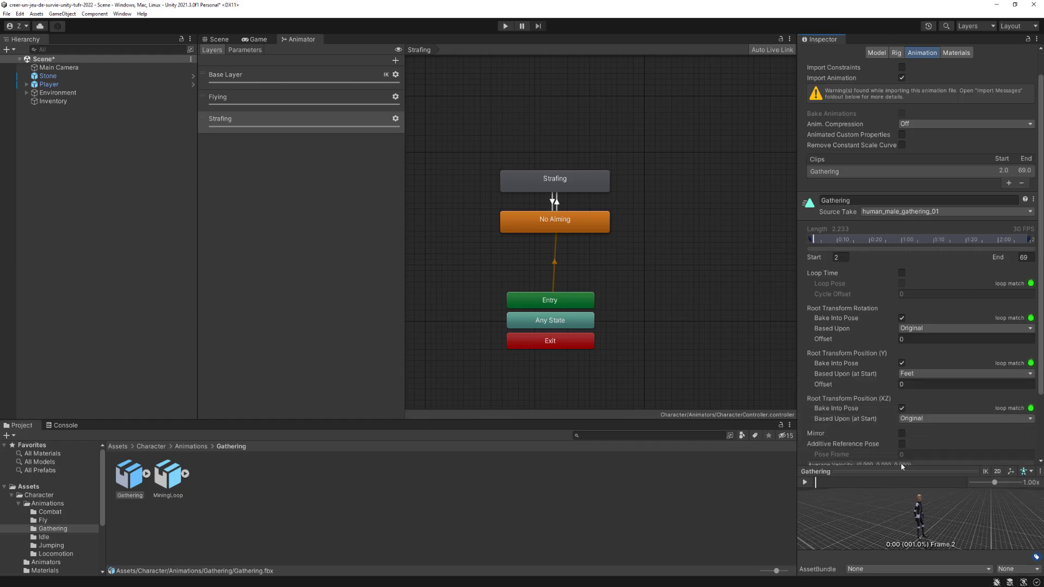
pyautogui.click(129, 476)
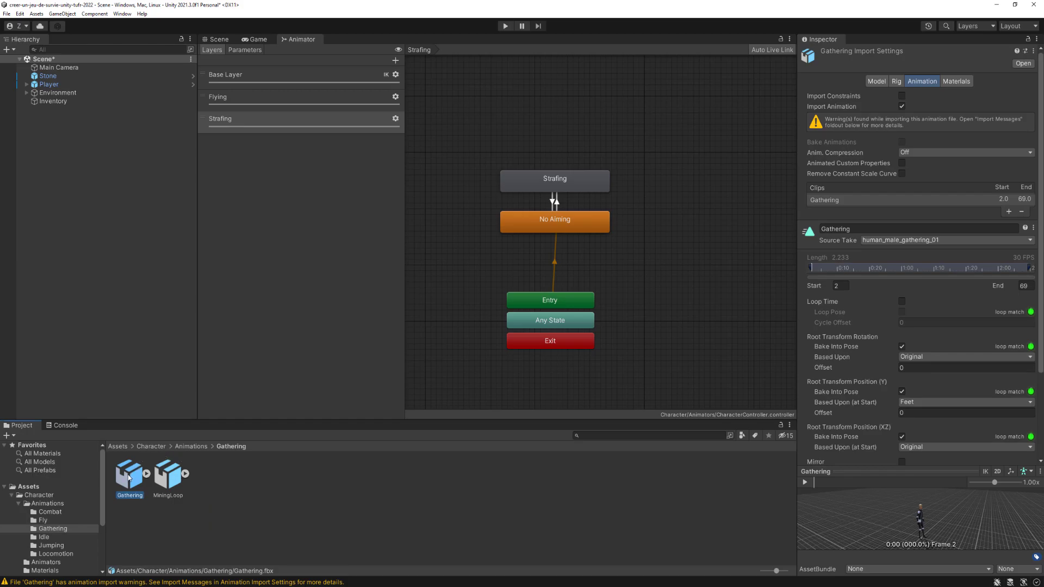
pyautogui.moveTo(129, 477); pyautogui.dragTo(664, 306)
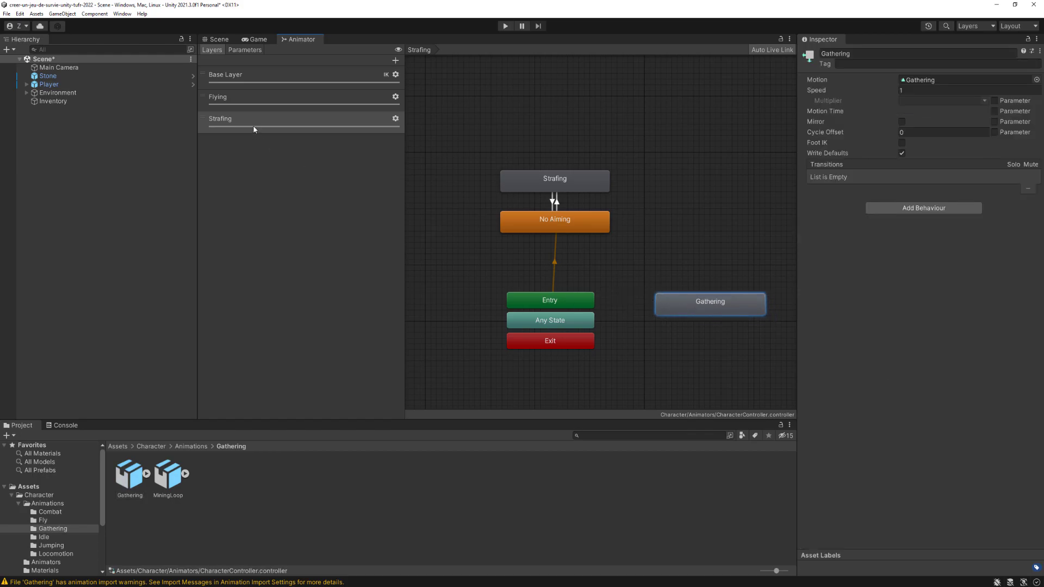
# Place Gathering beside Any State and add an Any State → Gathering transition
pyautogui.click(227, 121)
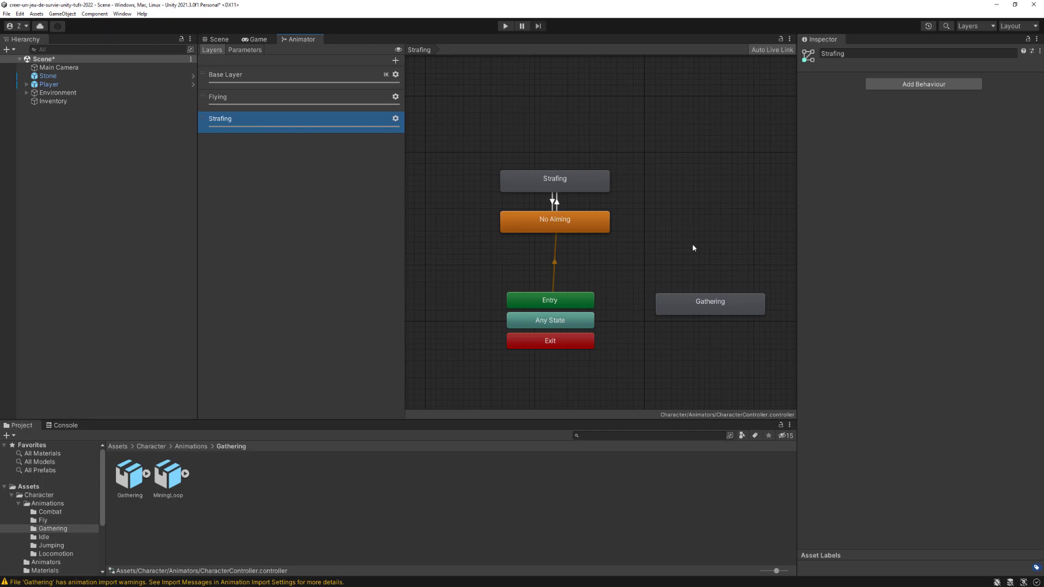
pyautogui.moveTo(707, 312); pyautogui.dragTo(684, 329)
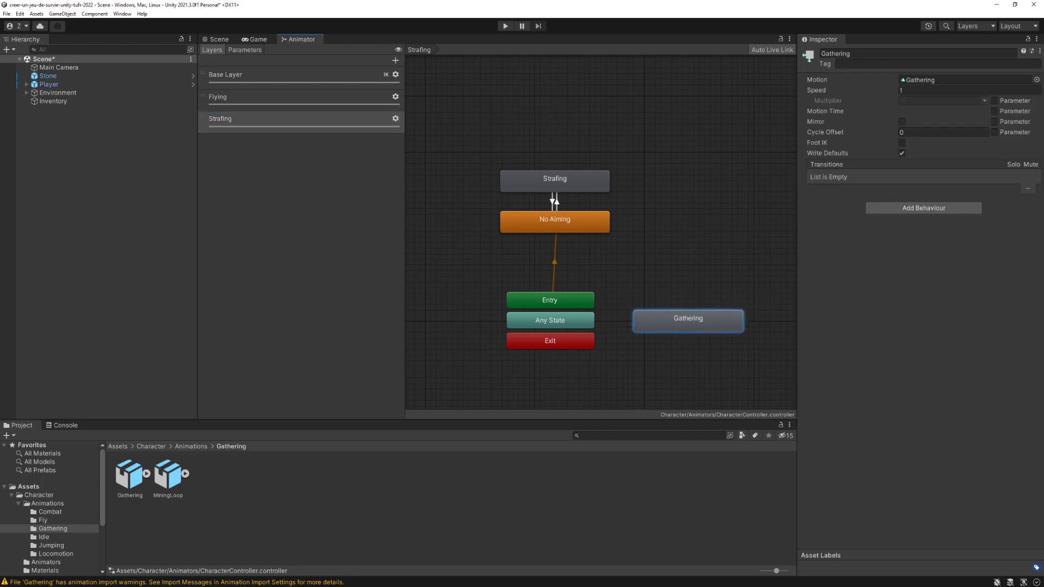
pyautogui.rightClick(550, 321)
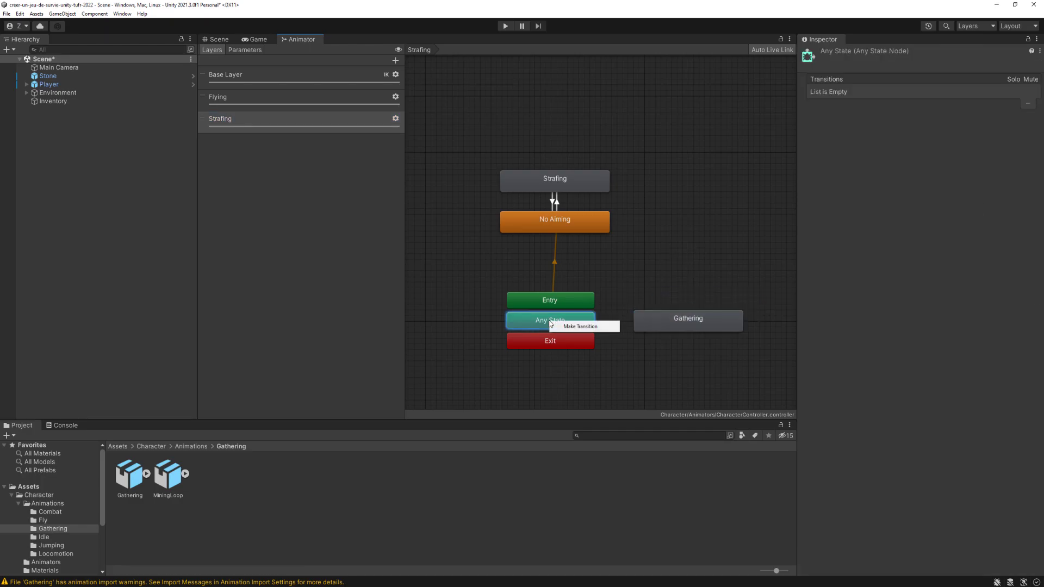
pyautogui.click(574, 328)
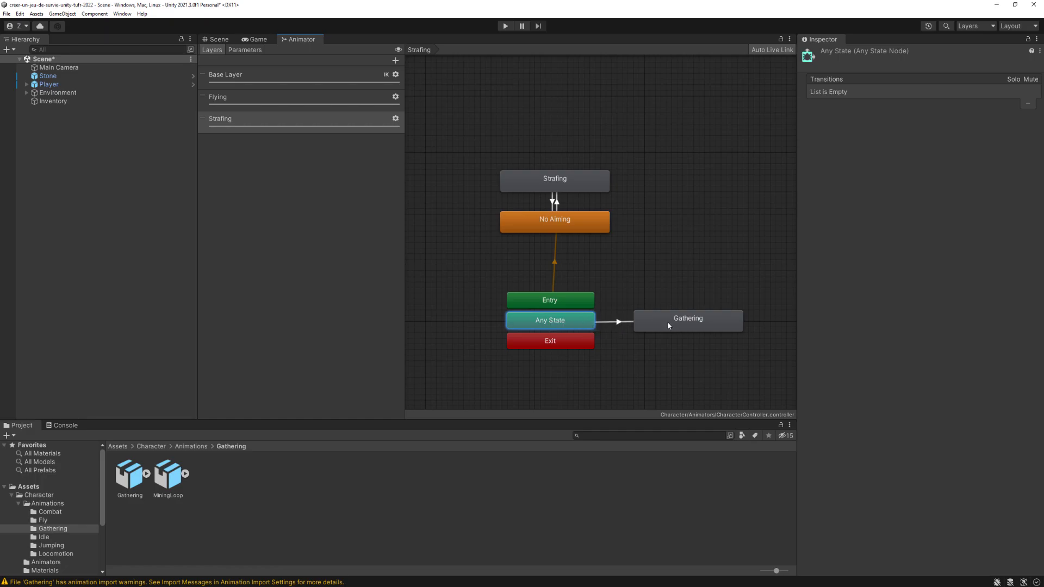
pyautogui.click(668, 322)
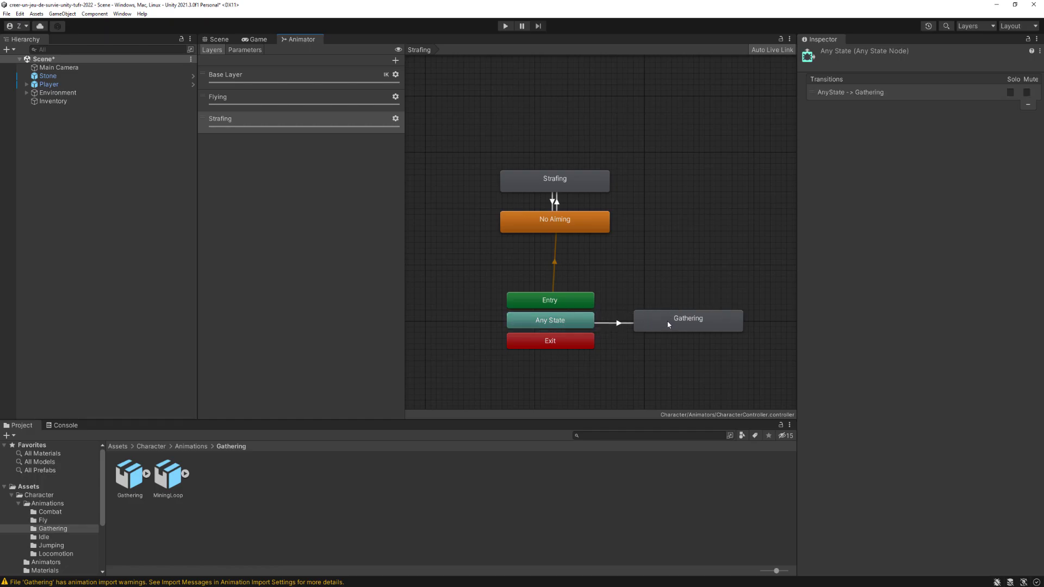
pyautogui.click(667, 321)
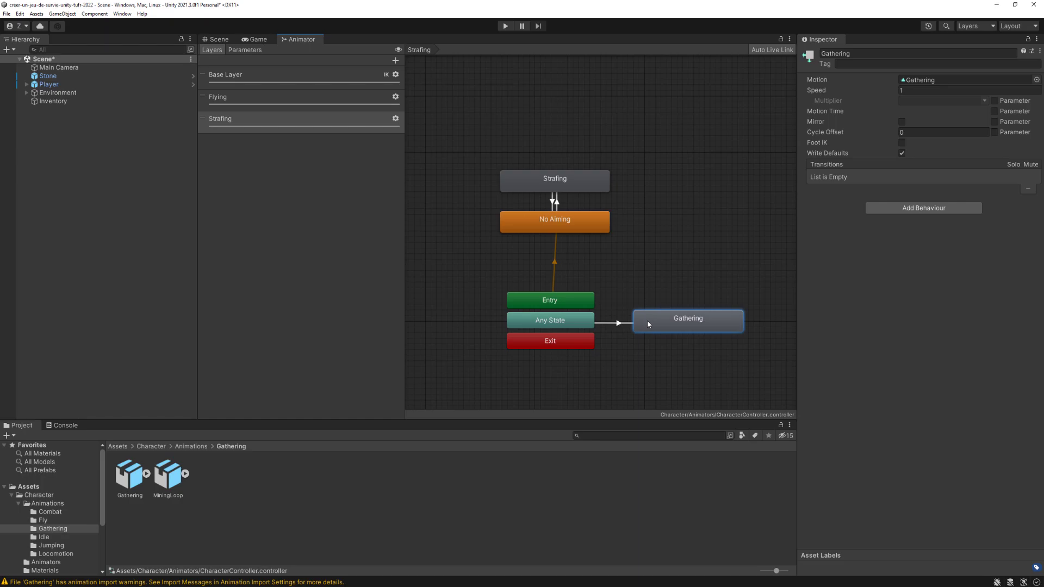
# Add a transition from Gathering back to No Aiming
pyautogui.rightClick(688, 321)
pyautogui.click(707, 327)
pyautogui.click(584, 220)
pyautogui.click(574, 229)
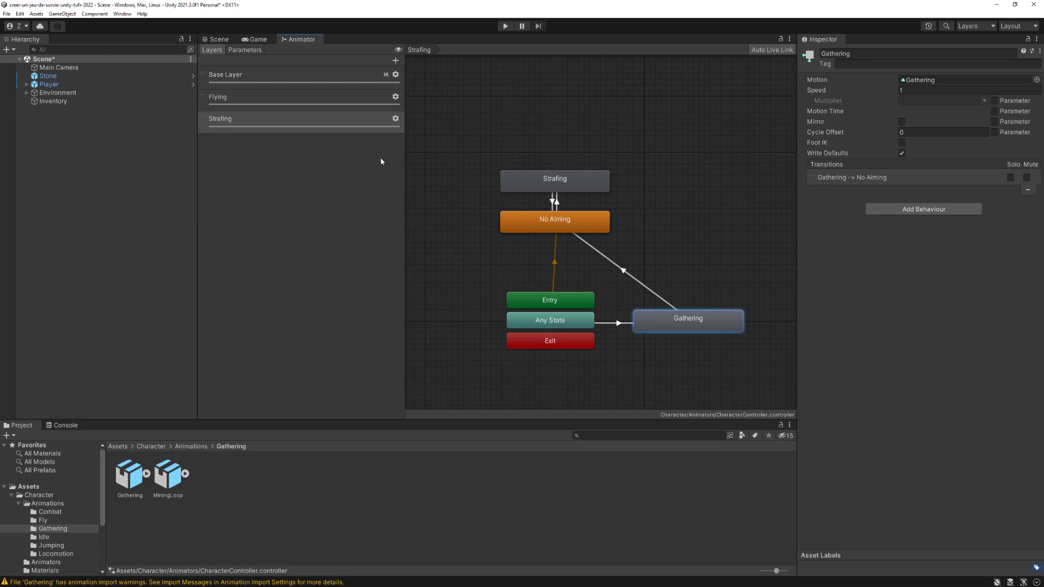
# Create a trigger parameter named Pickup and select the Any State → Gathering transition
pyautogui.click(238, 52)
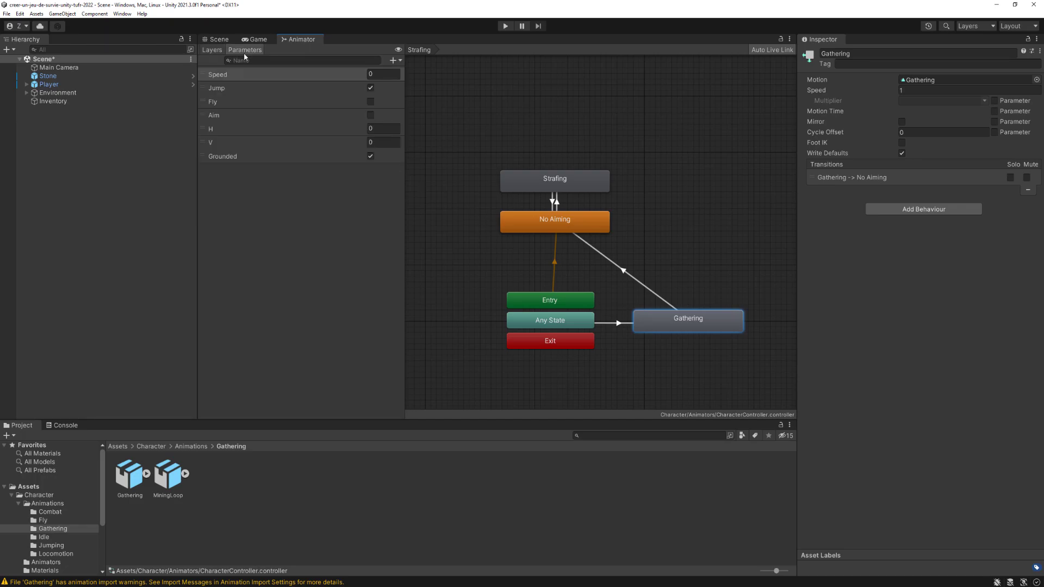
pyautogui.click(395, 60)
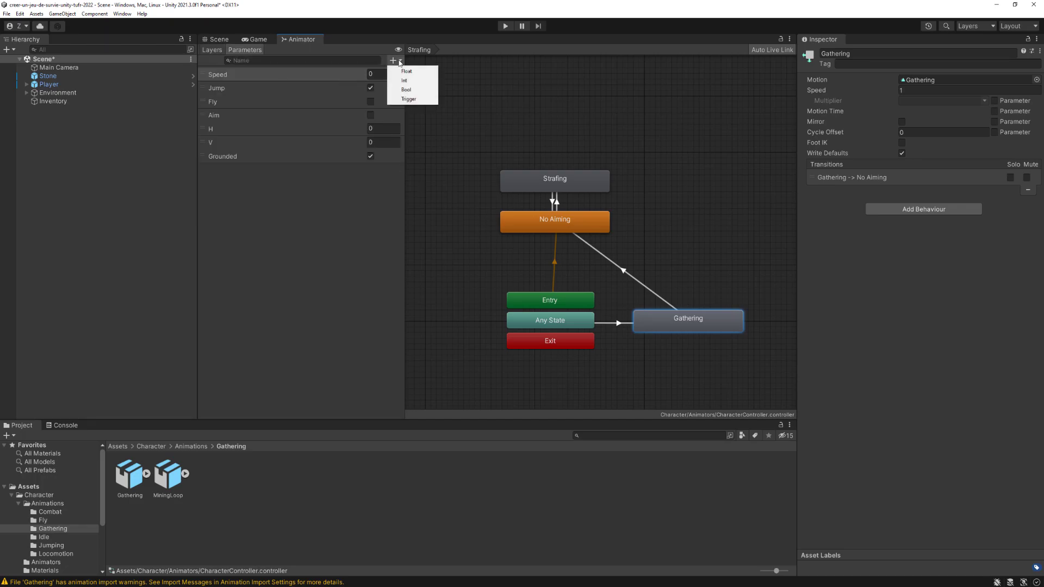
pyautogui.click(413, 100)
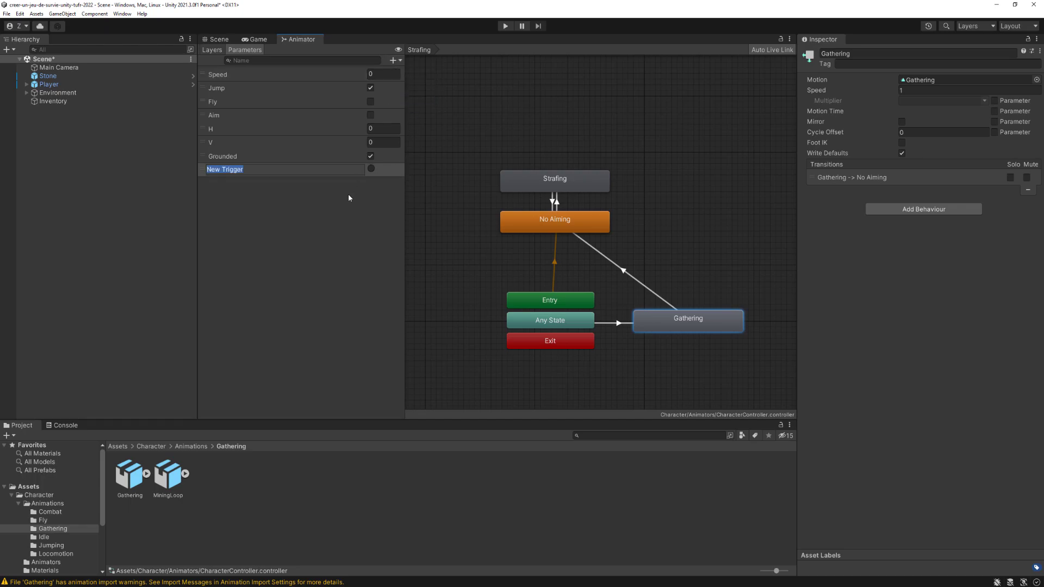
pyautogui.write('Pickup')
pyautogui.press('Return')
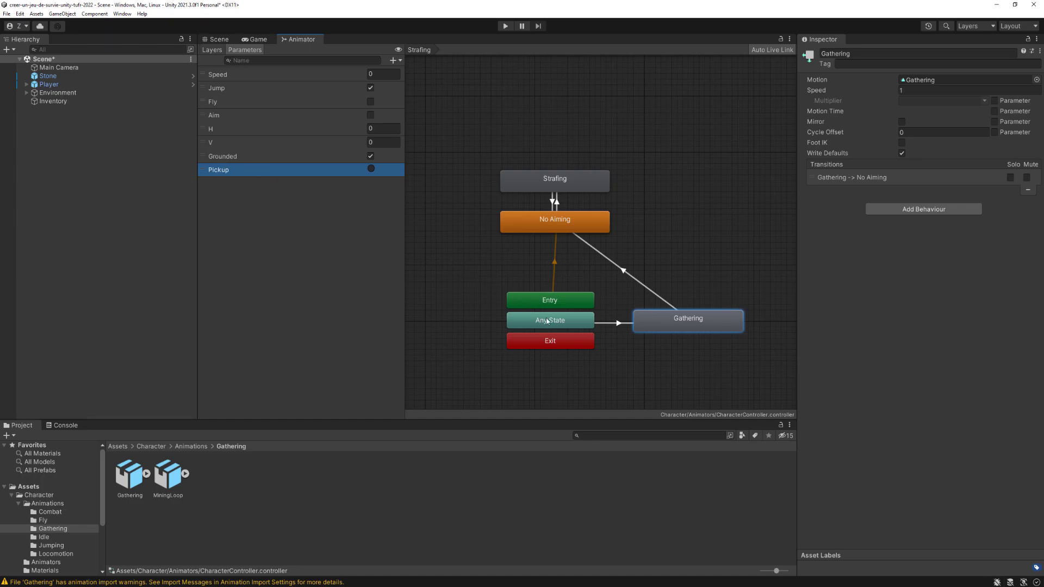
pyautogui.click(620, 323)
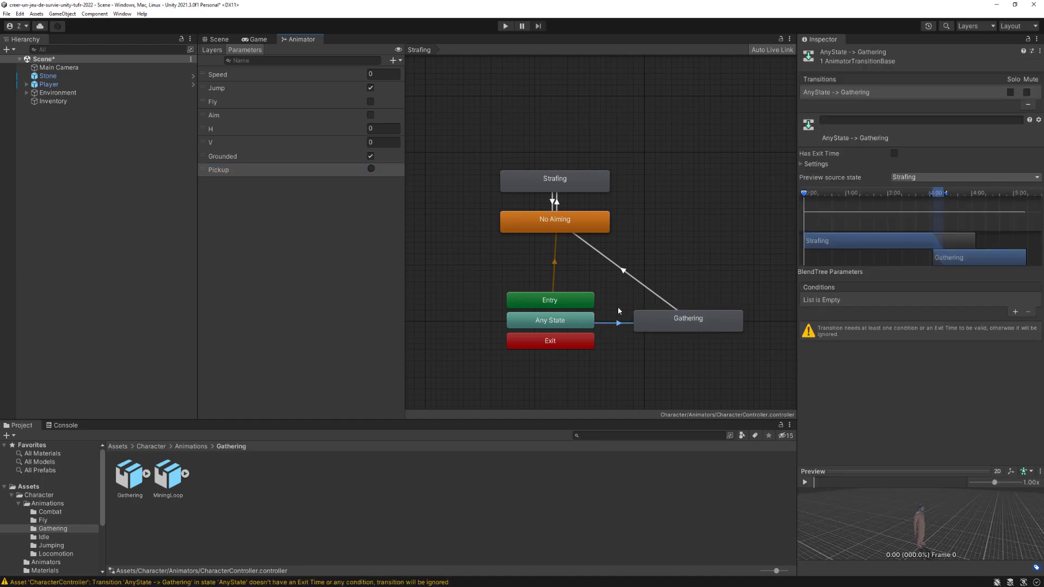
# Give the Any State → Gathering transition a Pickup trigger condition, then return to the Scene view
pyautogui.click(1015, 312)
pyautogui.click(846, 300)
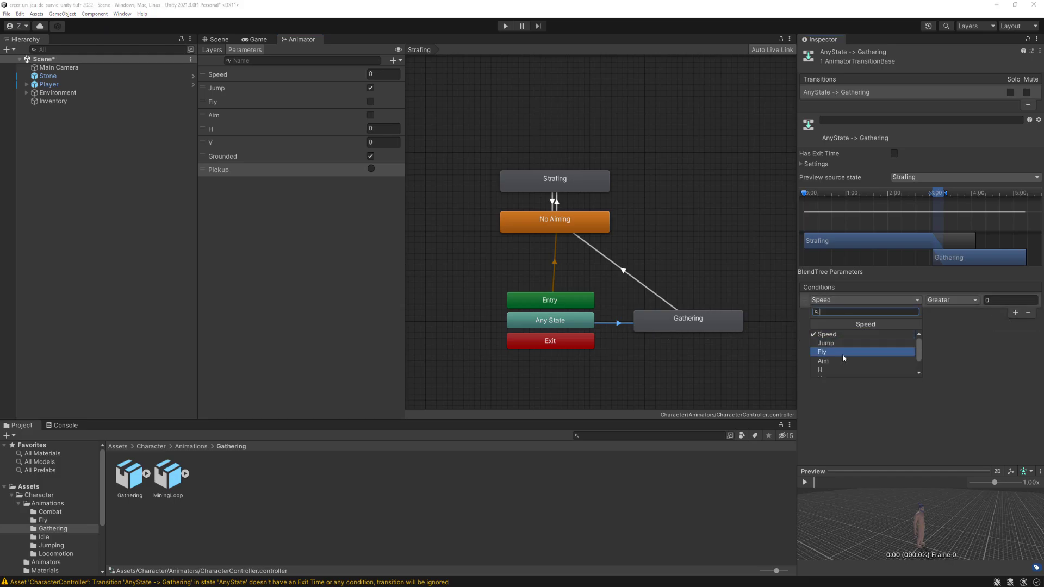
pyautogui.scroll(-3, 843, 354)
pyautogui.click(829, 375)
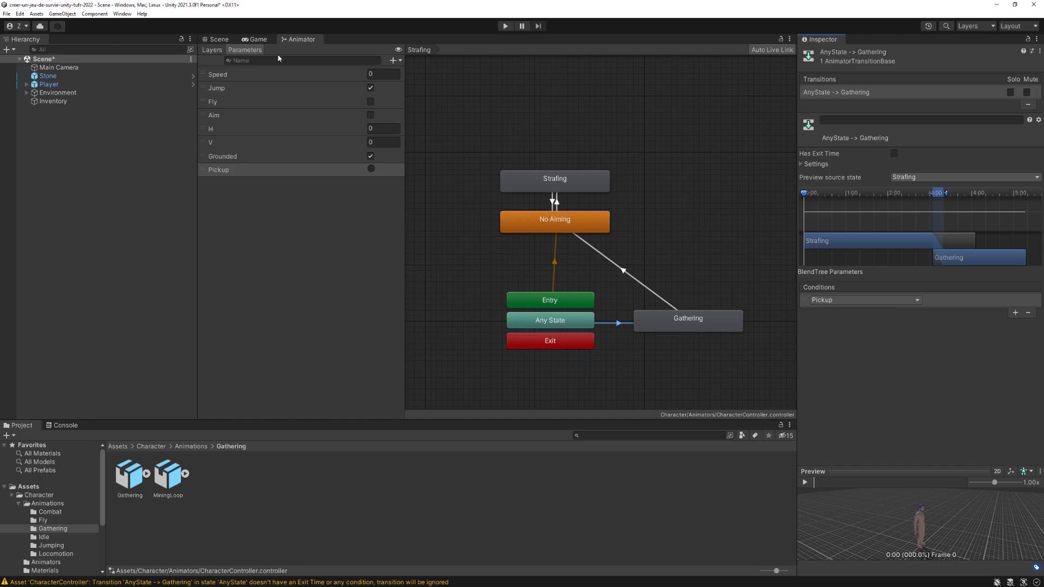
pyautogui.click(220, 41)
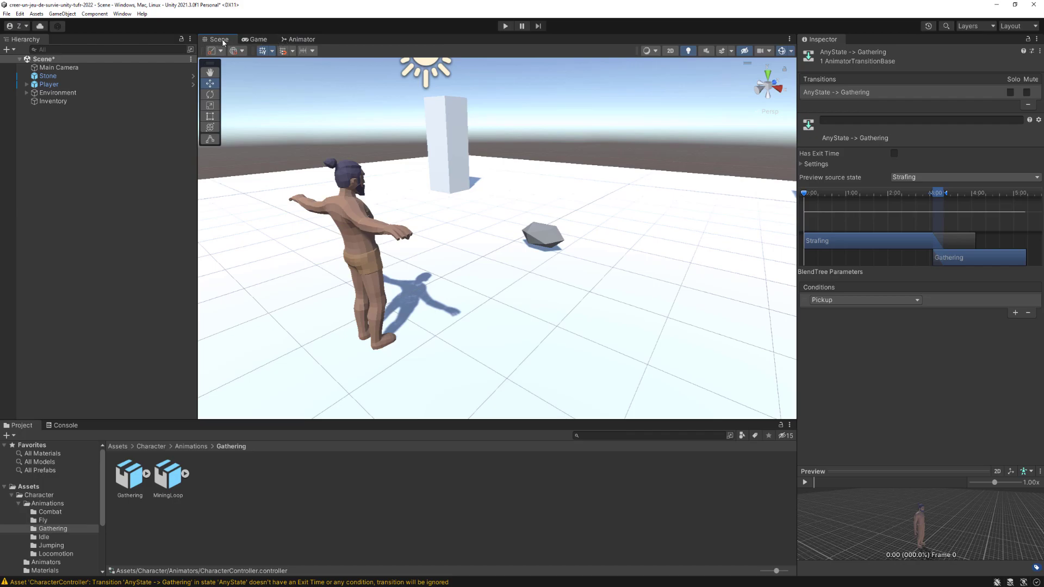
# Zoom out in the Scene view
pyautogui.scroll(-2, 481, 192)
pyautogui.scroll(-1, 472, 262)
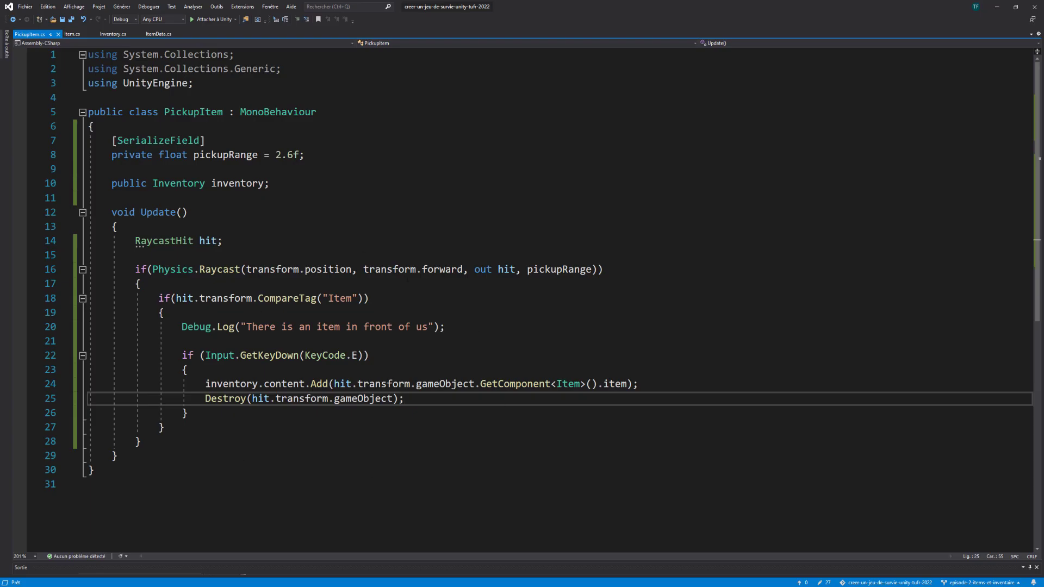
# Review PickupItem.cs, then go back to Unity and select the Player object
pyautogui.scroll(-1, 296, 414)
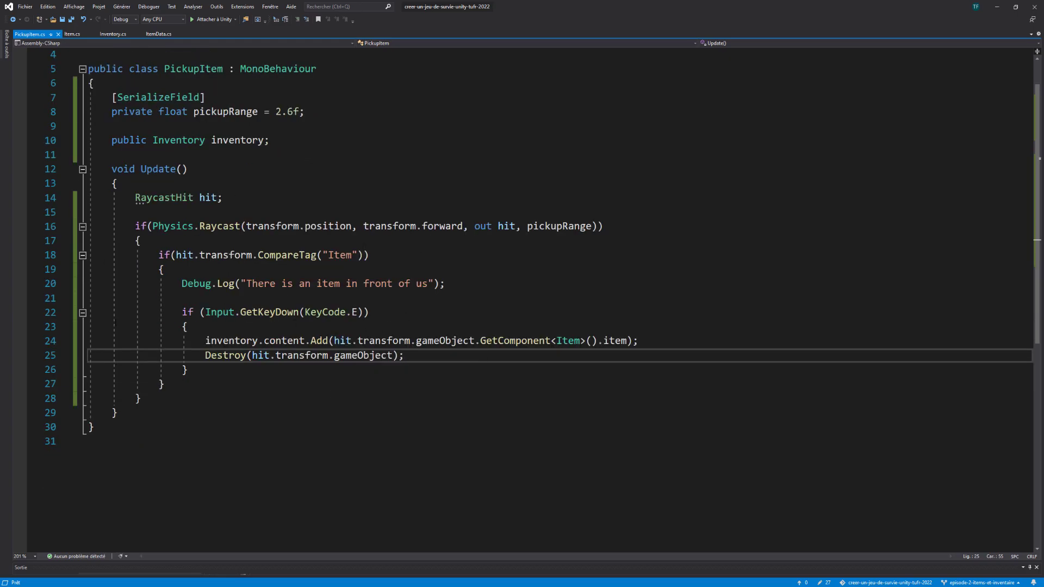
pyautogui.scroll(1, 333, 422)
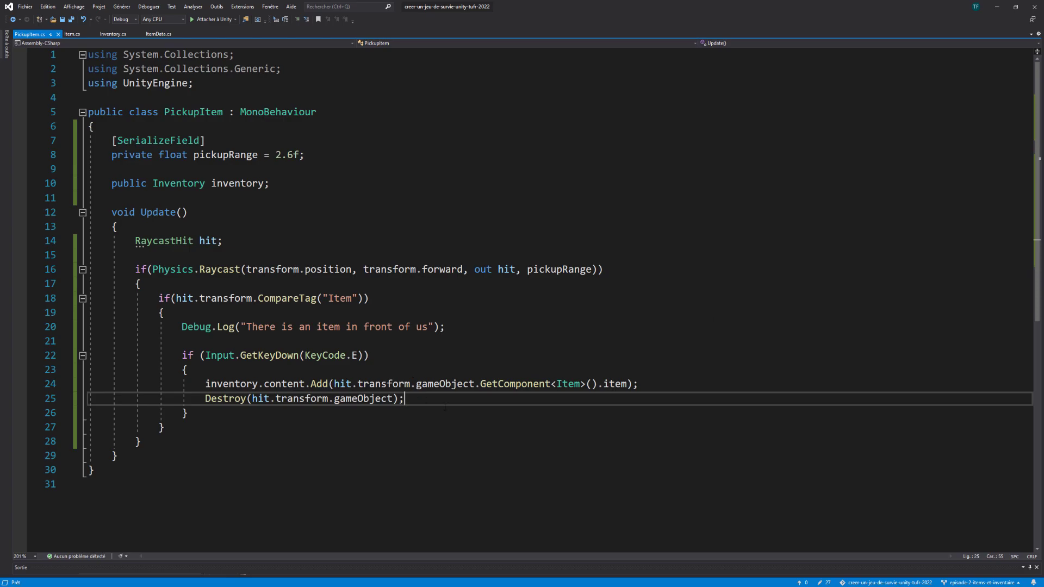
pyautogui.hotkey('alt', 'Tab')
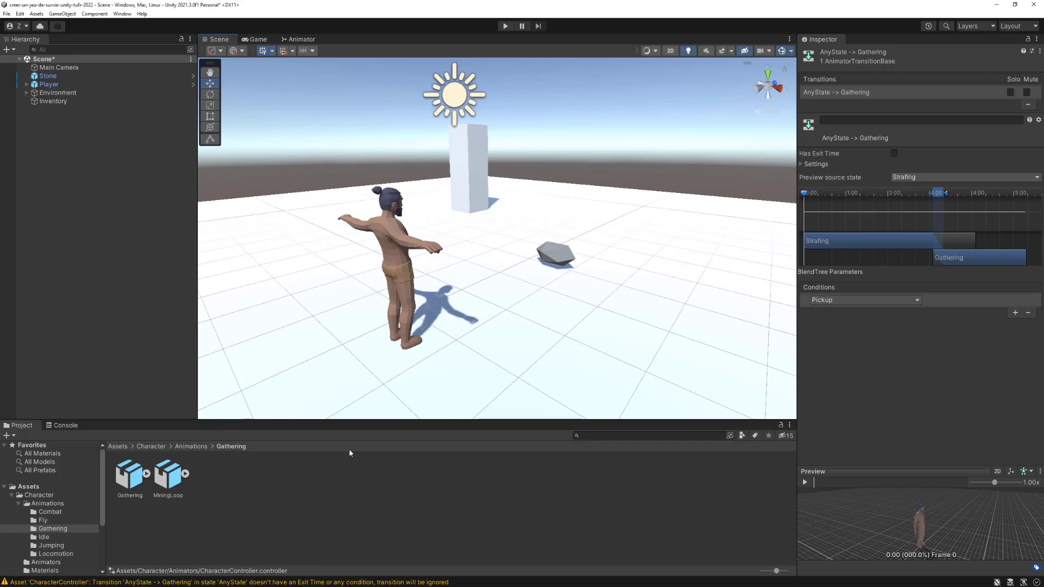
pyautogui.click(46, 84)
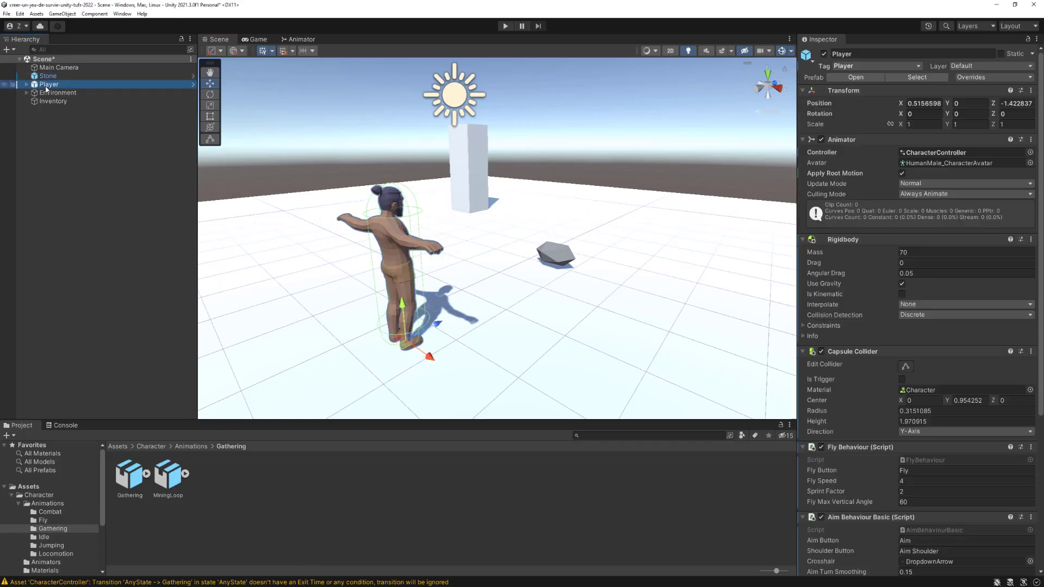
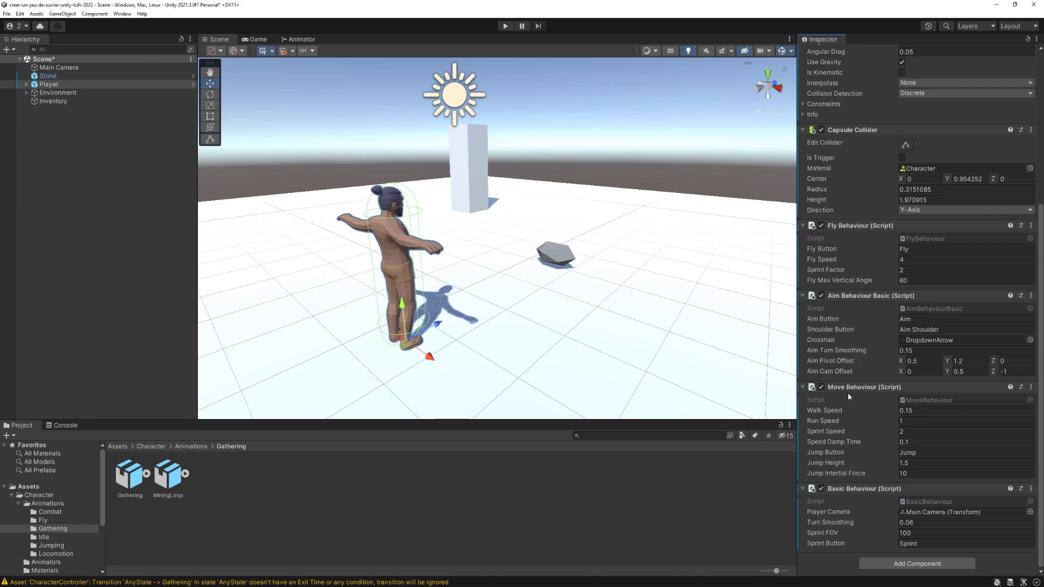
# Create a new script named PickupBehaviour and add it as a component on the Player
pyautogui.click(916, 564)
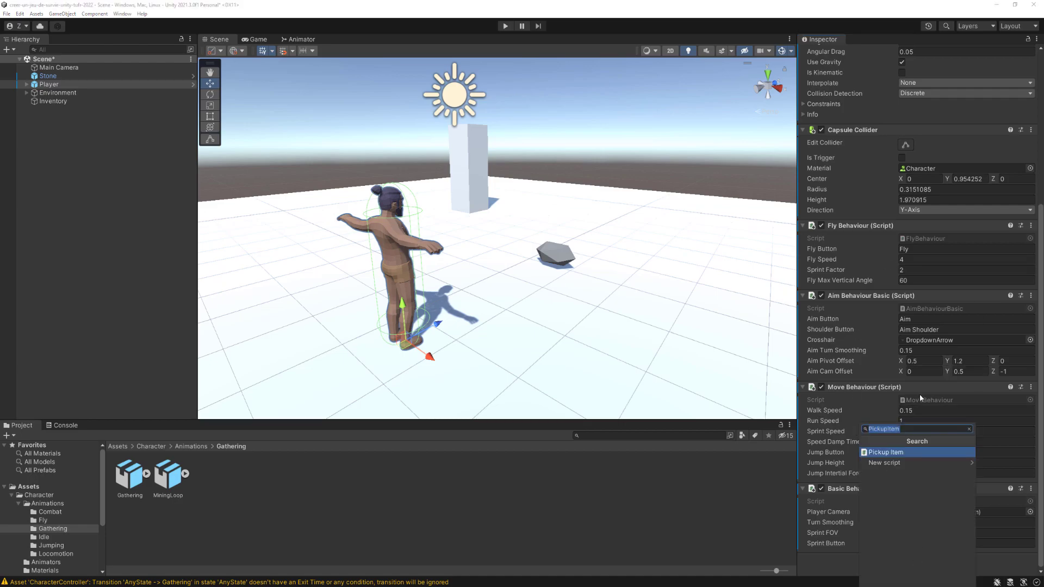
pyautogui.write('Pickup')
pyautogui.write('Behavi')
pyautogui.write('our')
pyautogui.press('Return')
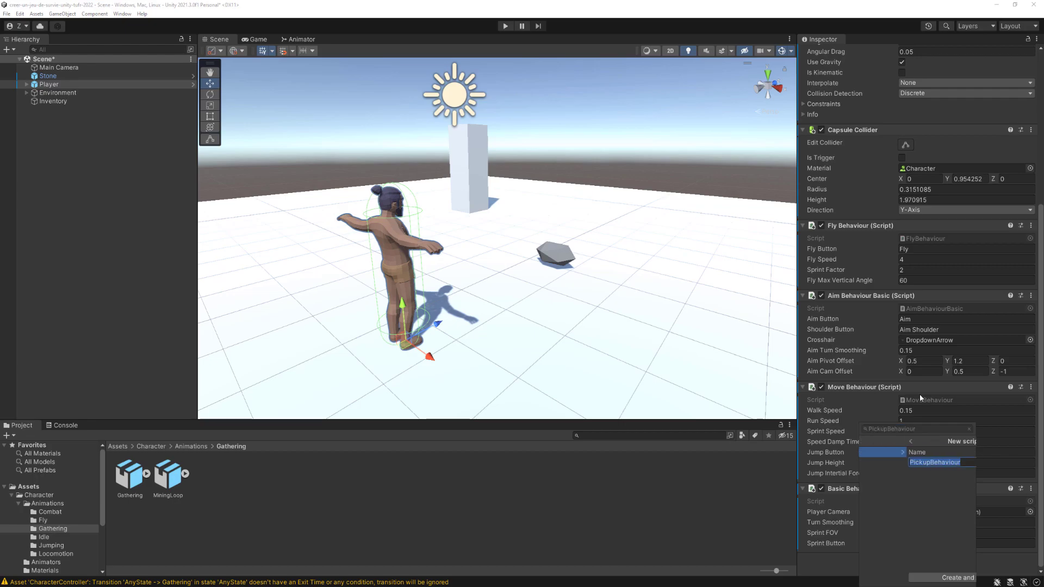
pyautogui.click(915, 577)
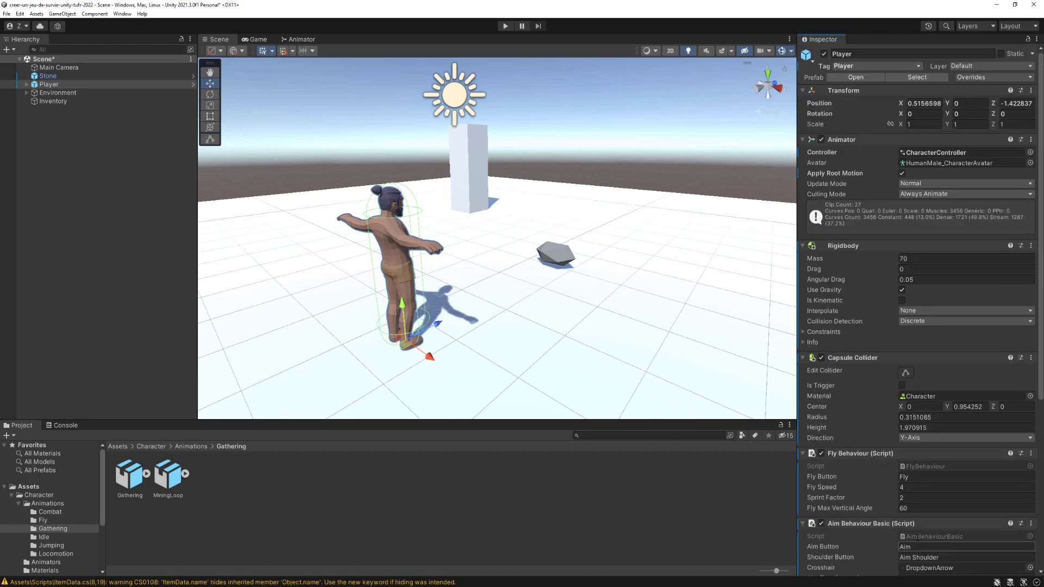
pyautogui.scroll(-4, 921, 487)
pyautogui.scroll(-5, 921, 487)
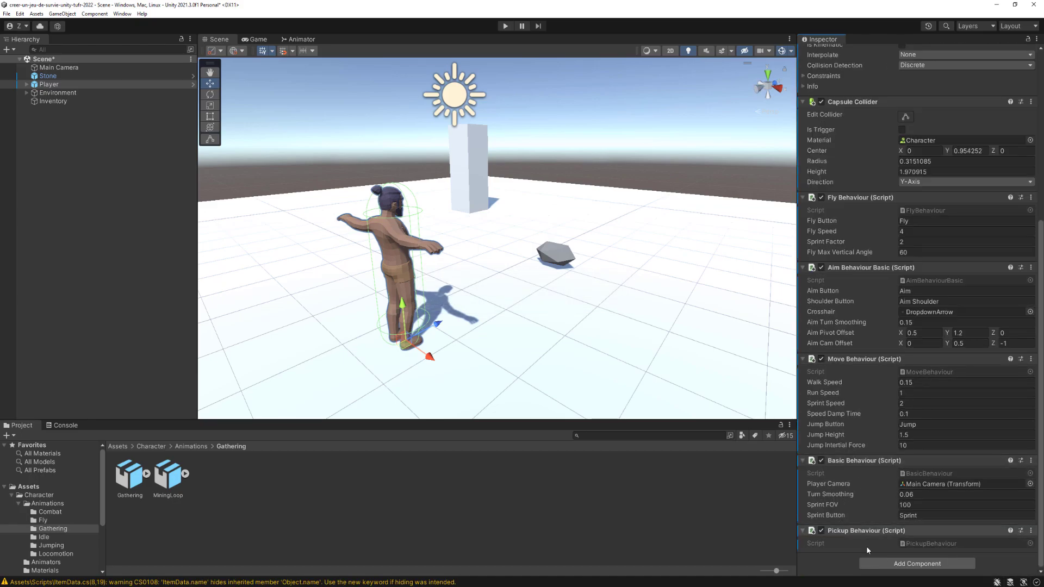
# Open PickupBehaviour in Visual Studio and delete its Start and Update methods
pyautogui.doubleClick(942, 544)
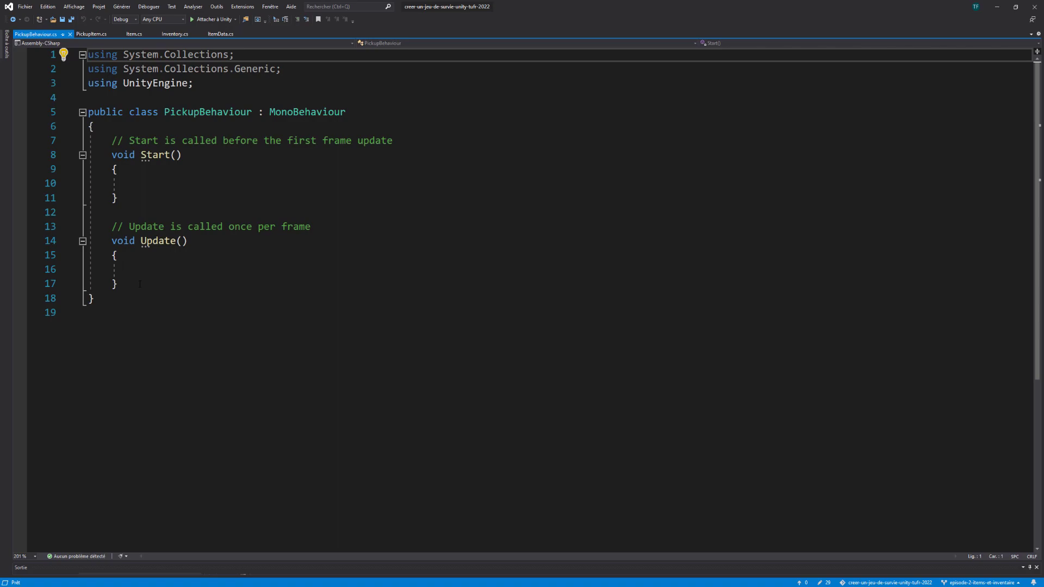
pyautogui.moveTo(140, 285); pyautogui.dragTo(112, 141)
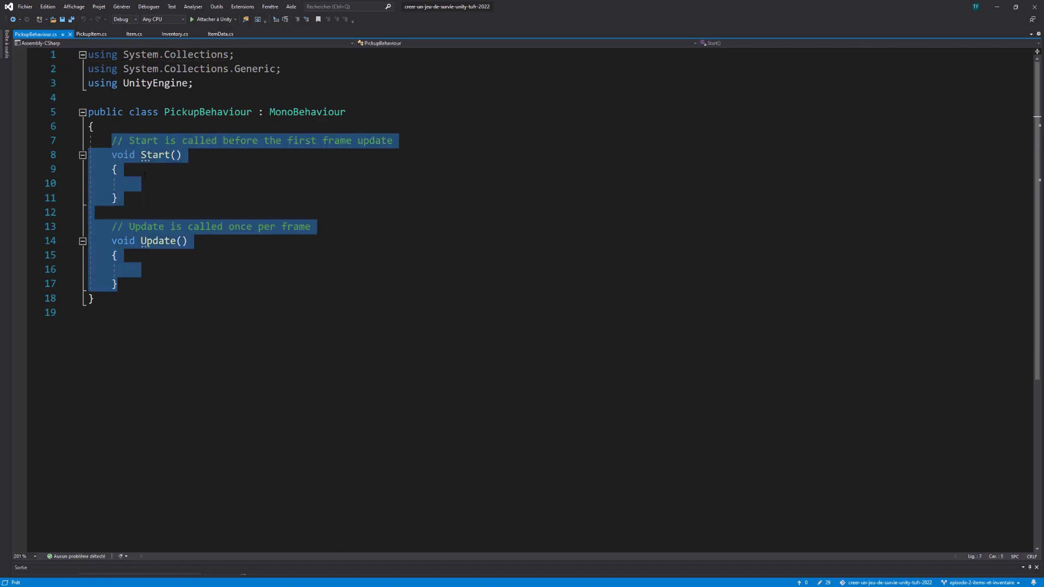
pyautogui.press('Delete')
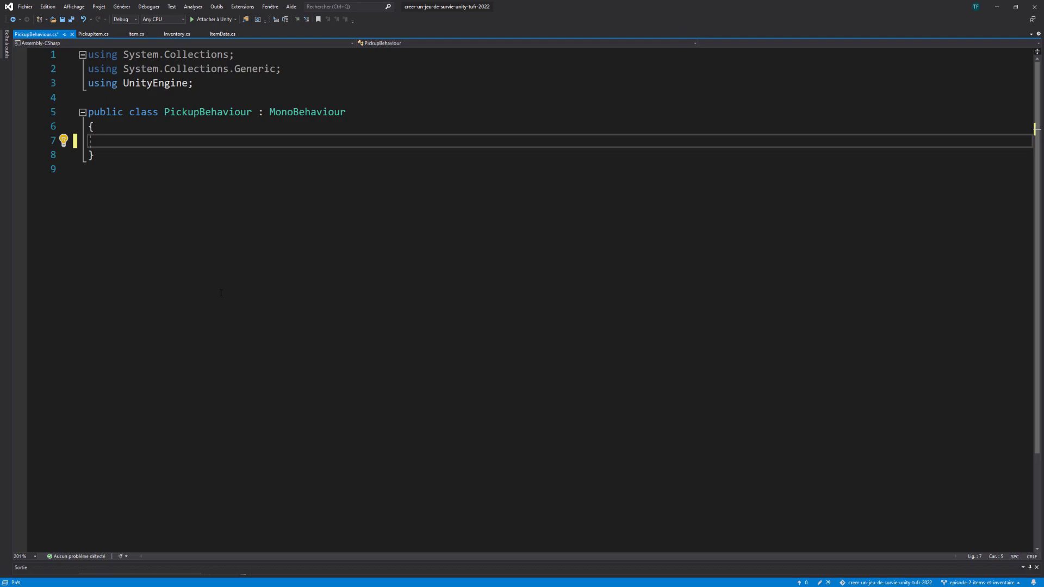
# Write an empty public void DoPickup(Item item) method with braces
pyautogui.write('public ')
pyautogui.write('void ')
pyautogui.write('D')
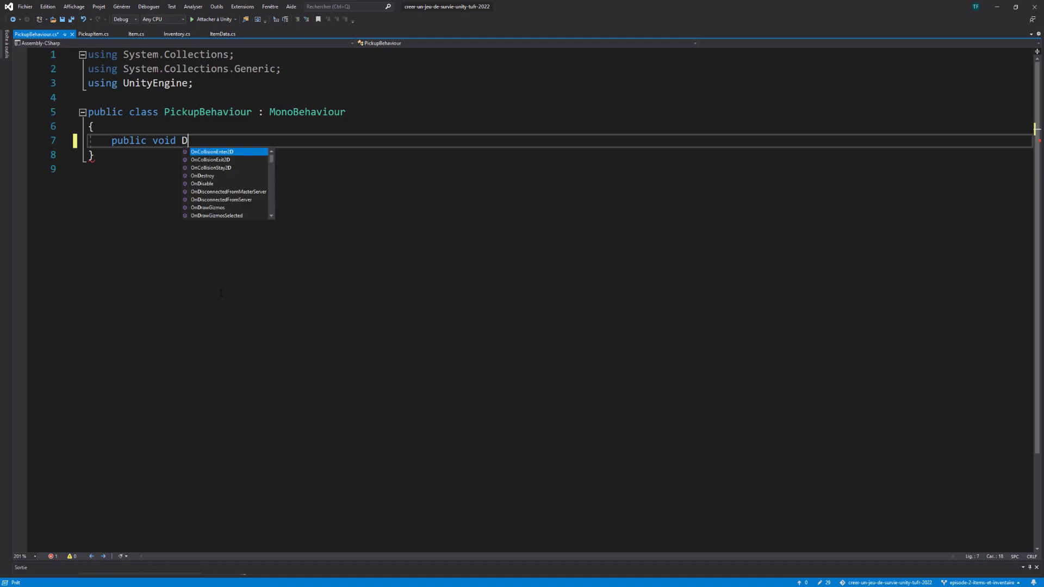
pyautogui.write('oPickup')
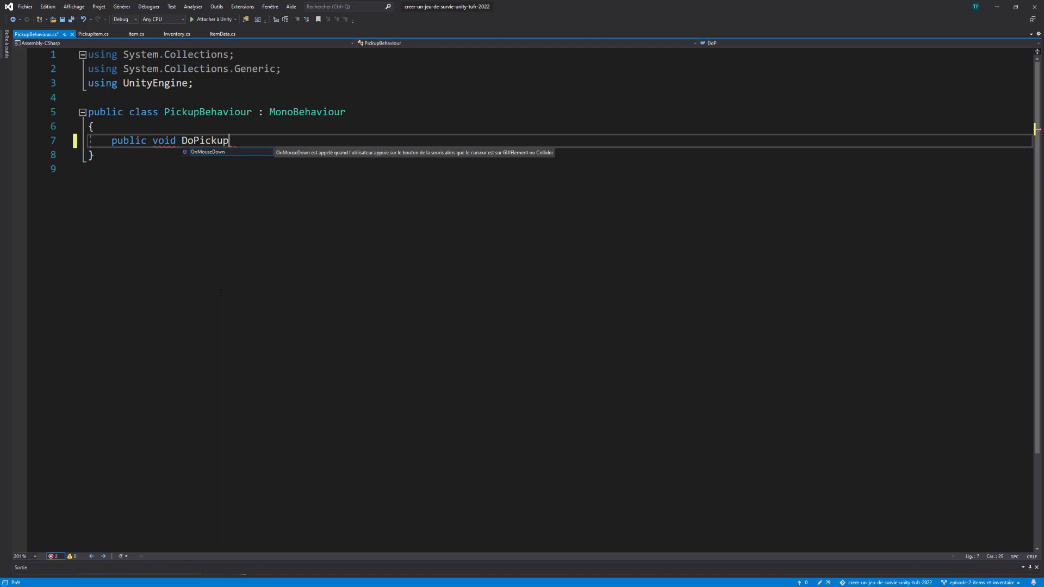
pyautogui.write('(')
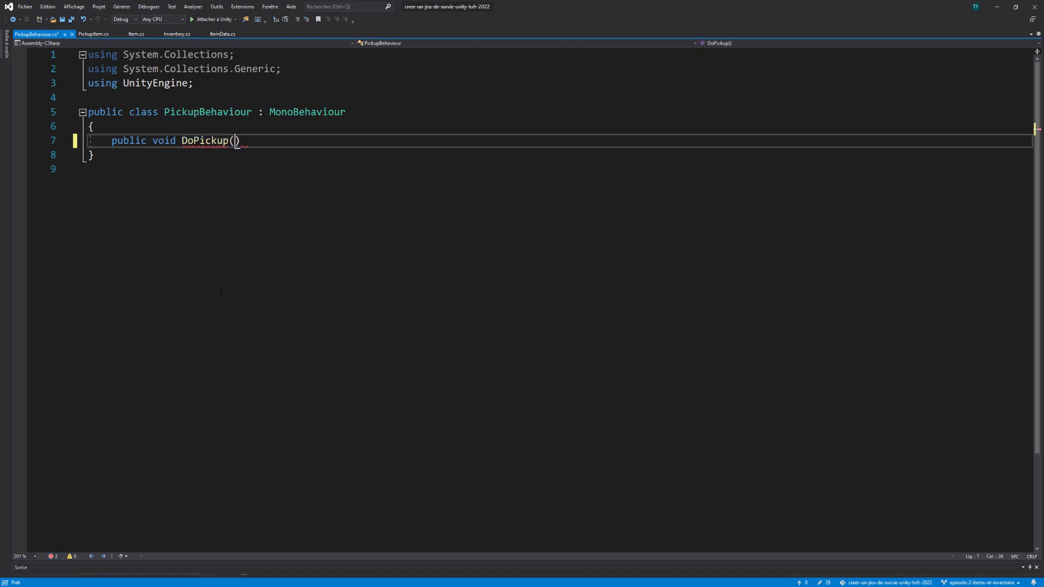
pyautogui.write('Item ')
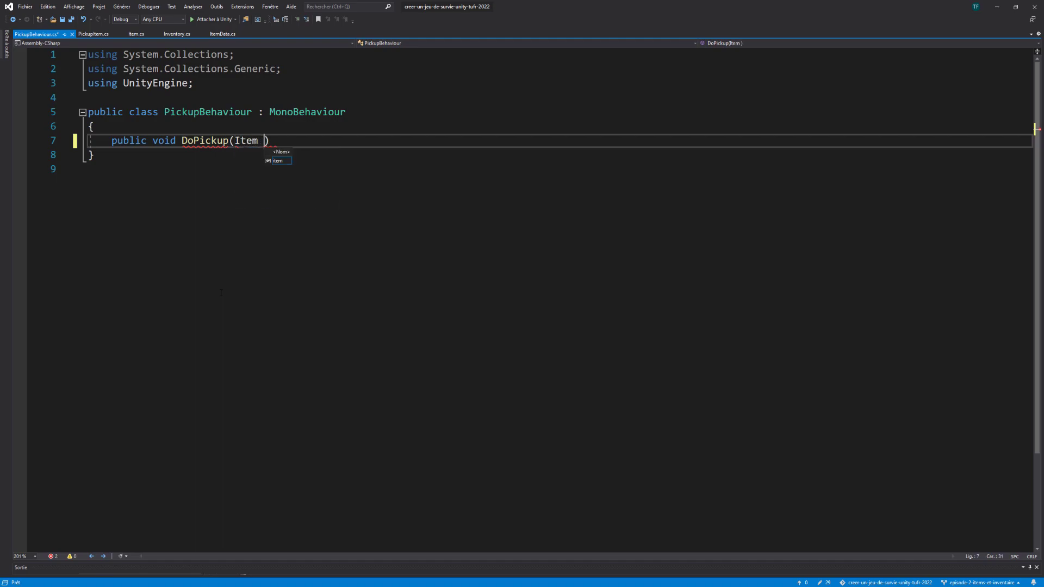
pyautogui.write('item)')
pyautogui.press('Return')
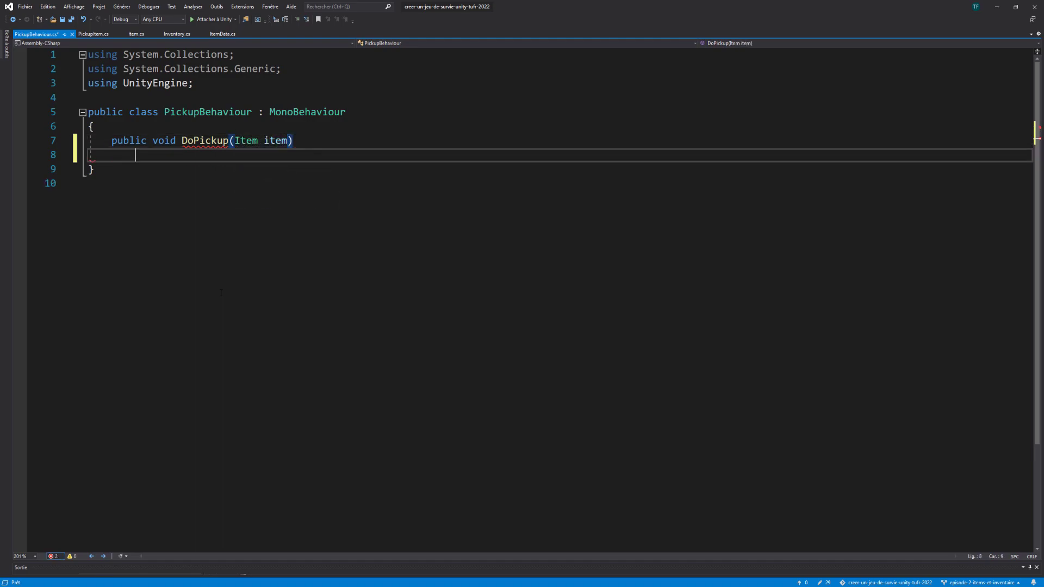
pyautogui.write('{')
pyautogui.press('Return')
pyautogui.moveTo(287, 140); pyautogui.dragTo(235, 140)
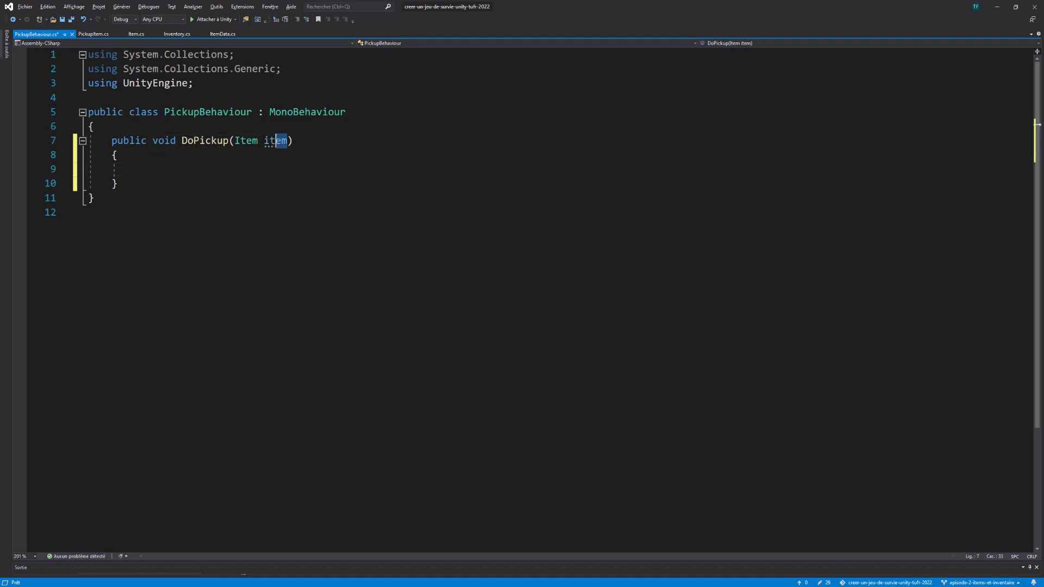
pyautogui.click(223, 168)
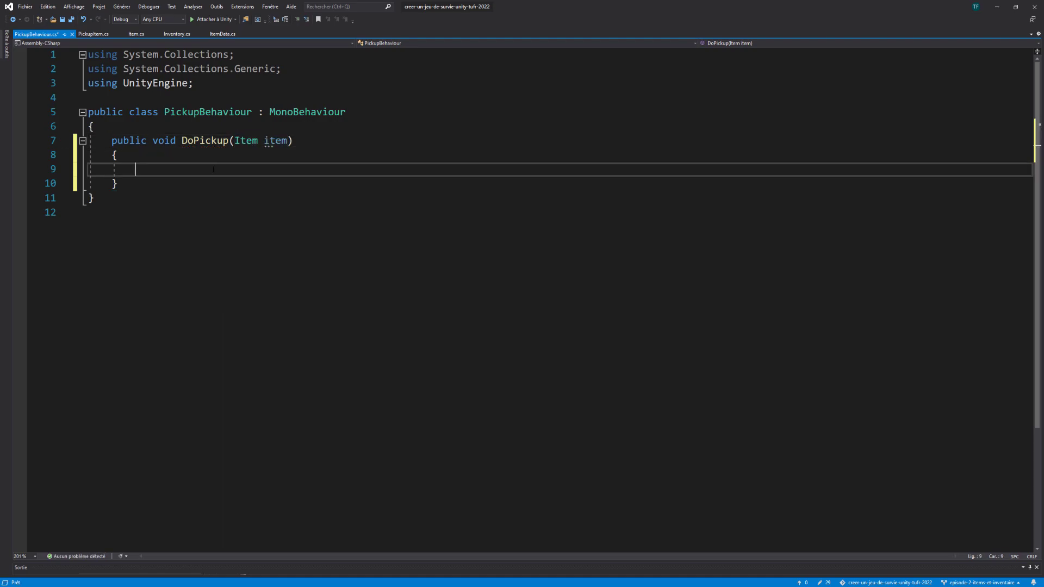
# Write three planning comments in DoPickup: add to inventory, play pickup animation, block movement
pyautogui.write('// ')
pyautogui.write('Ajou')
pyautogui.write("ter l'objet passé à l'inventa")
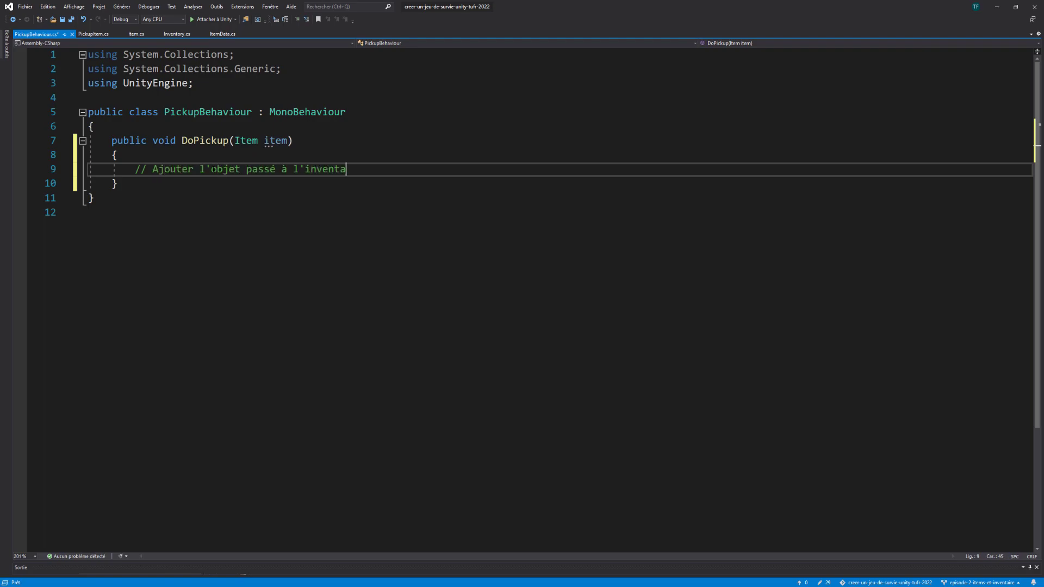
pyautogui.write('ire du joueur')
pyautogui.press('Return')
pyautogui.write('Jouer l')
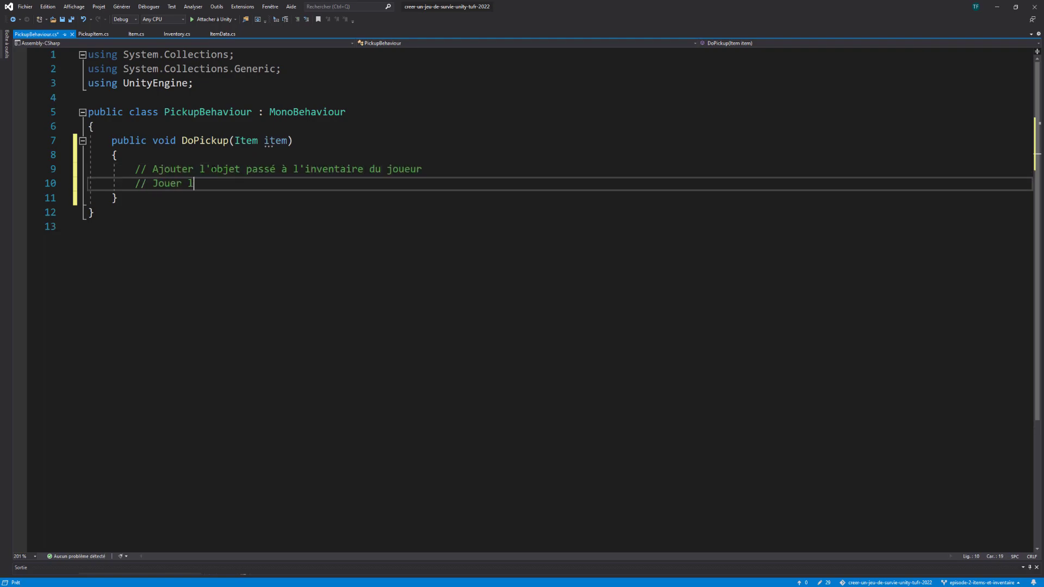
pyautogui.write("'animation du pe")
pyautogui.write('rsonnage pour ramas')
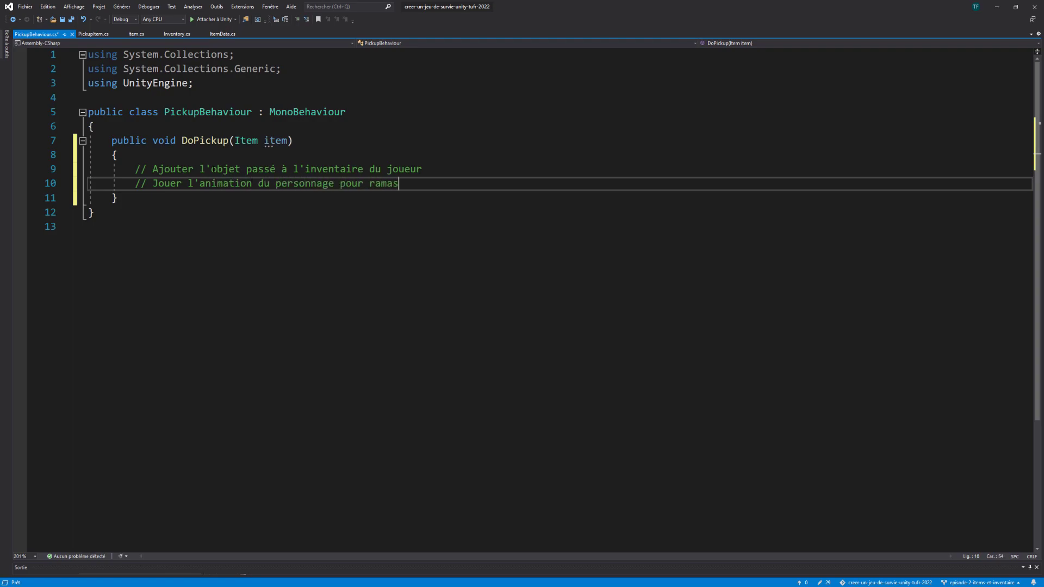
pyautogui.write("ser l'objet")
pyautogui.press('Return')
pyautogui.write('// B')
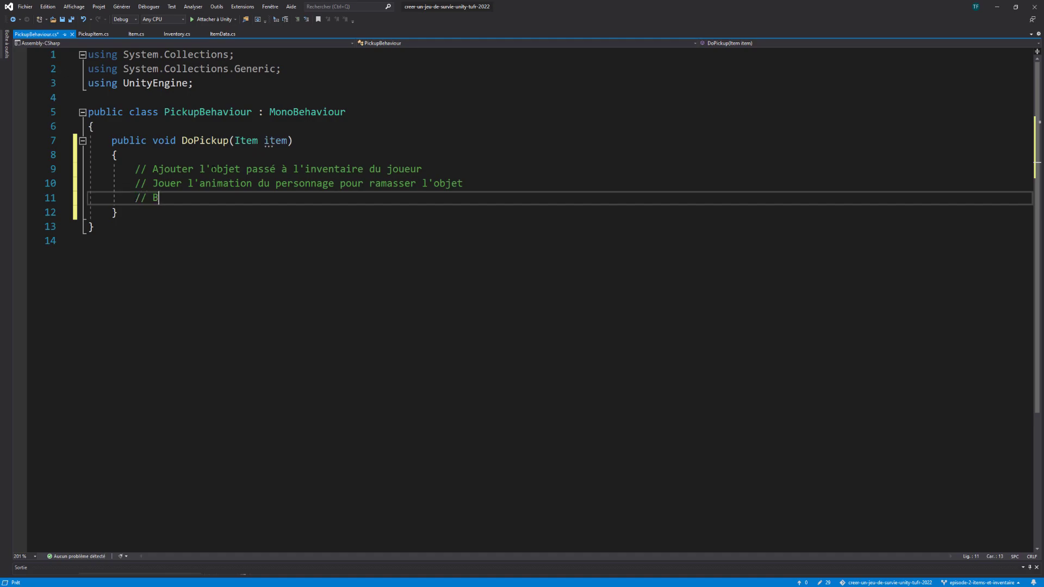
pyautogui.write('loquer le dépla')
pyautogui.write('cement du joueur pen')
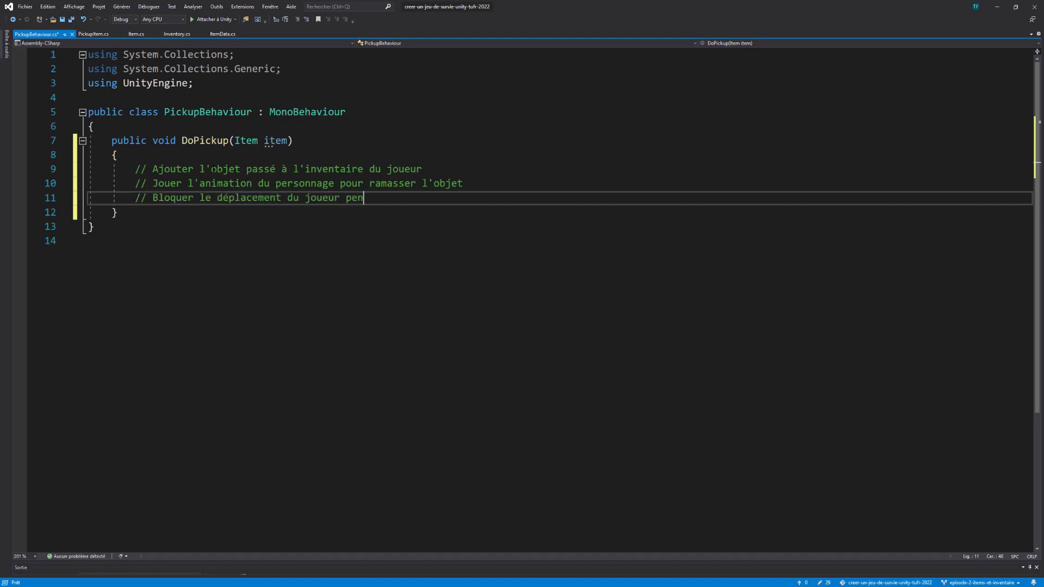
pyautogui.write("dant qu'on ramass")
pyautogui.write('e un objet')
pyautogui.keyDown('shift'); pyautogui.click(154, 185); pyautogui.keyUp('shift')
pyautogui.moveTo(155, 185); pyautogui.dragTo(136, 169)
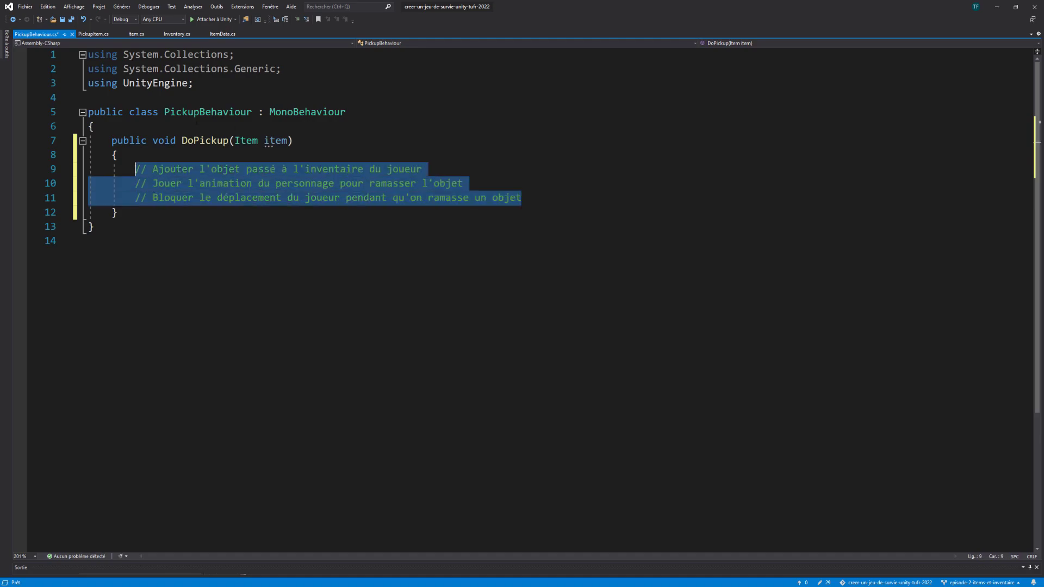
pyautogui.click(539, 199)
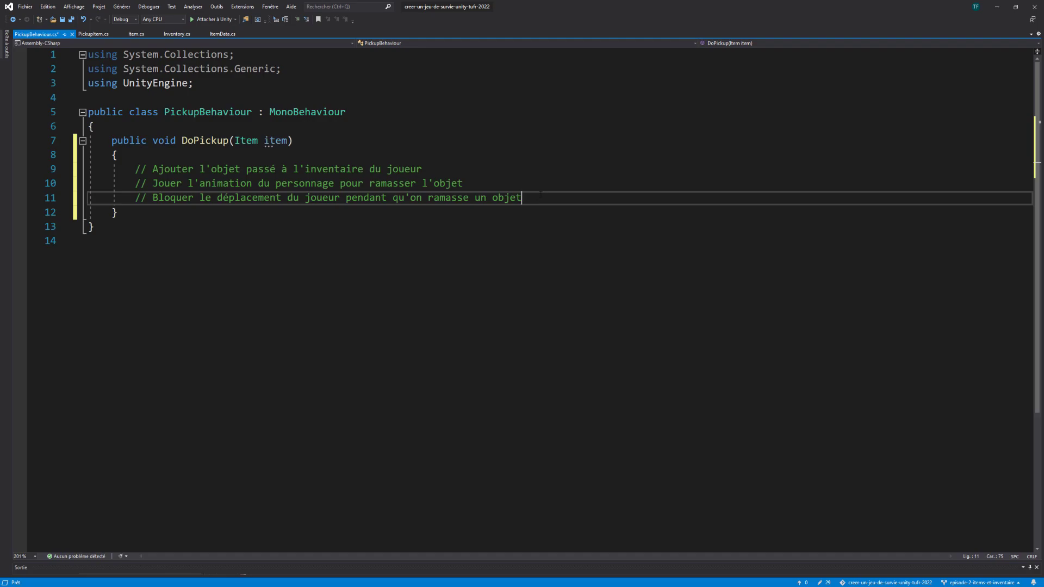
pyautogui.moveTo(422, 169); pyautogui.dragTo(136, 169)
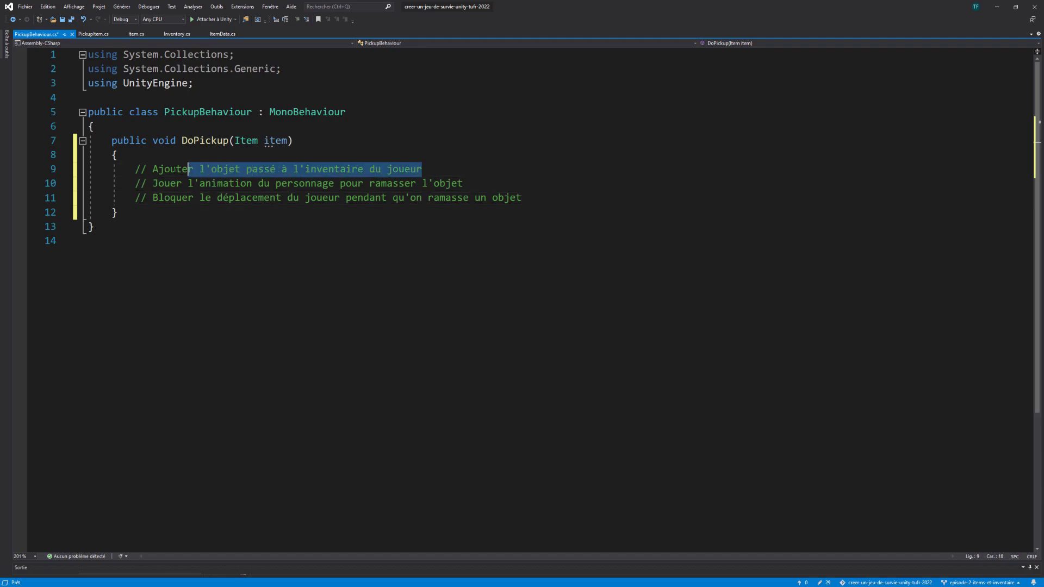
# Add a [SerializeField] private Inventory inventory field at the top of the class and save
pyautogui.click(222, 128)
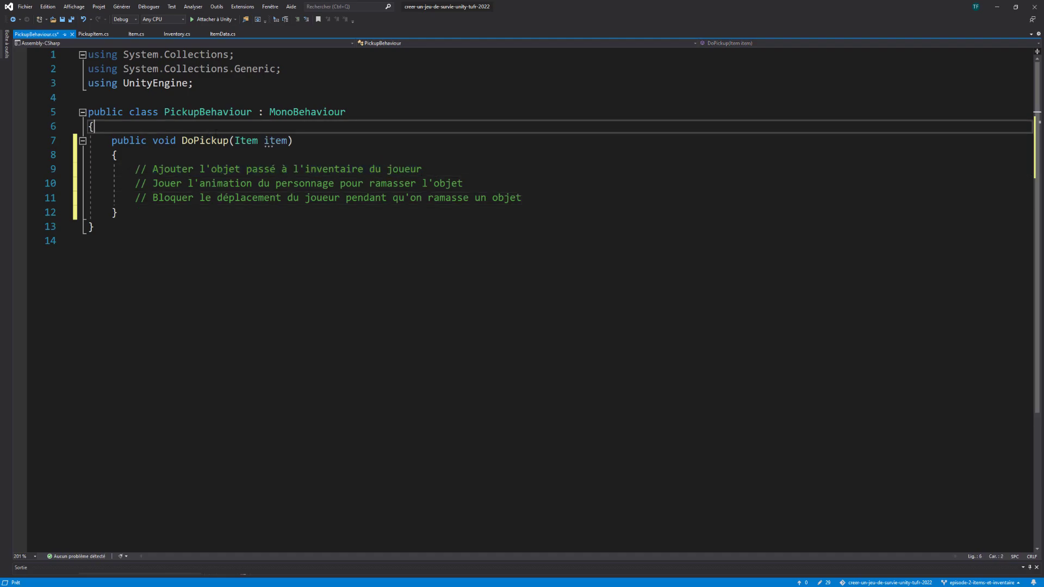
pyautogui.press('Return')
pyautogui.press('Return')
pyautogui.press('Up')
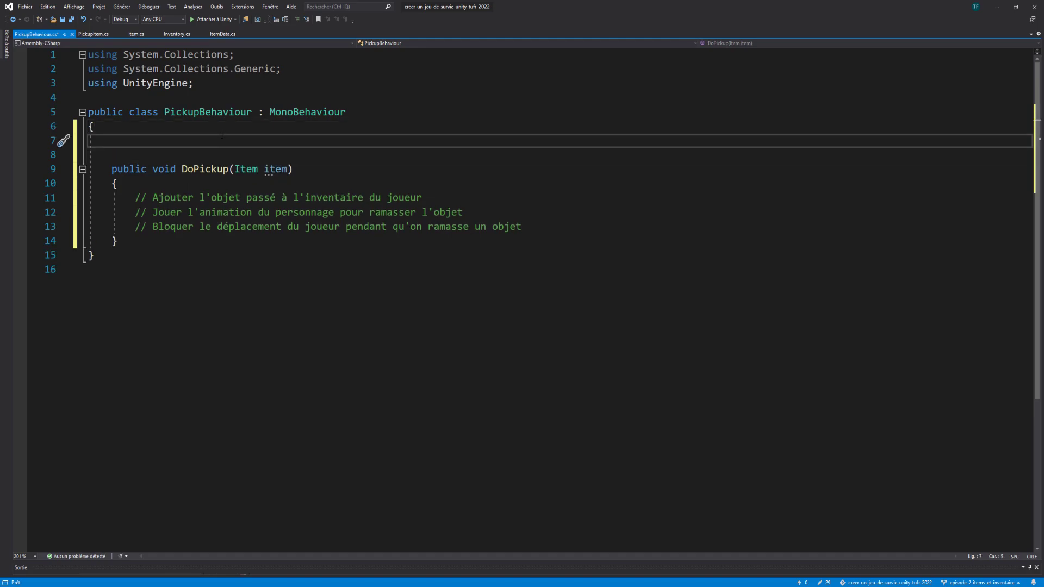
pyautogui.write('priva')
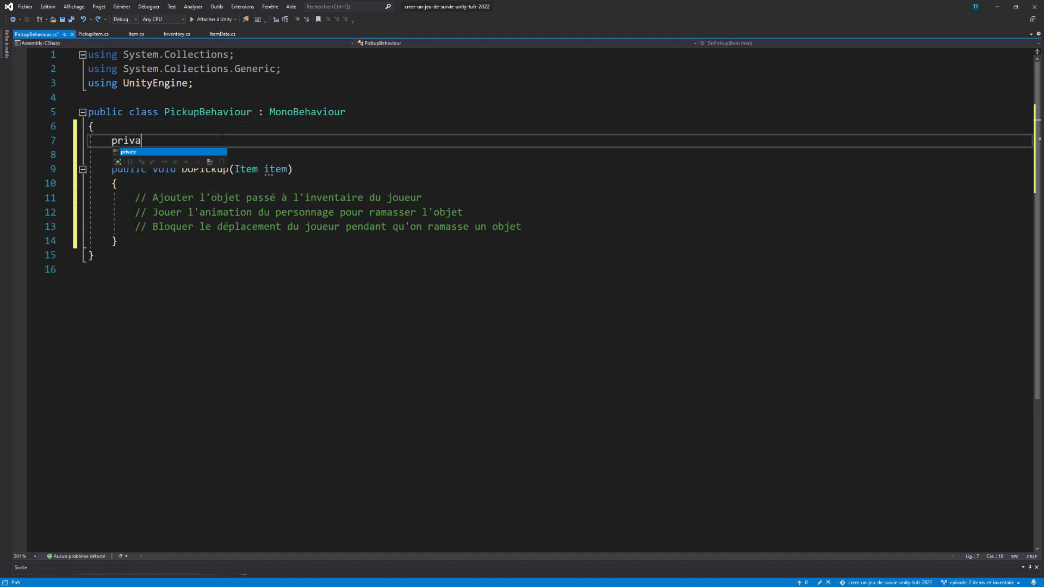
pyautogui.write('te Inven')
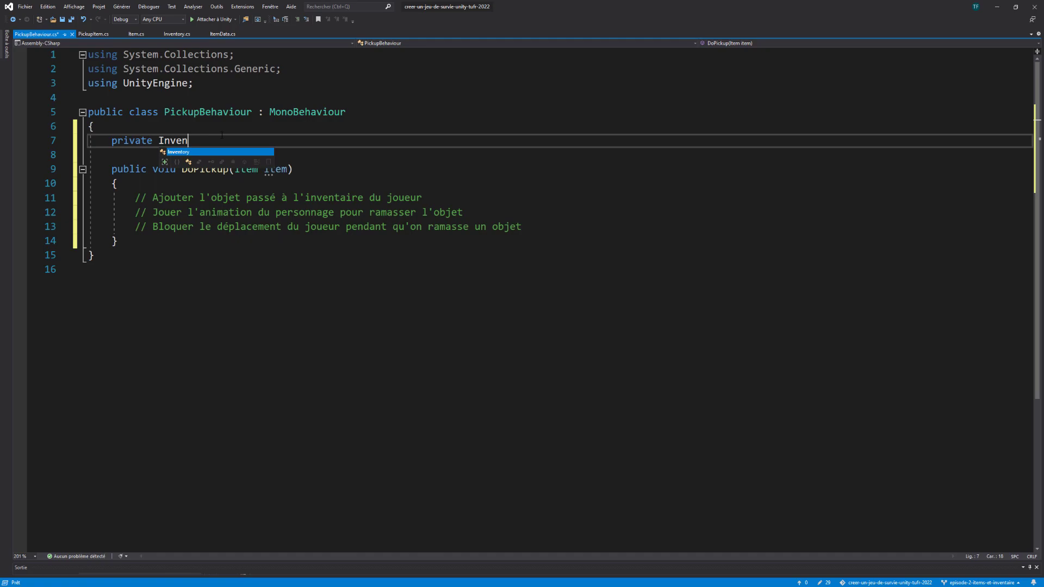
pyautogui.write('tory inventory')
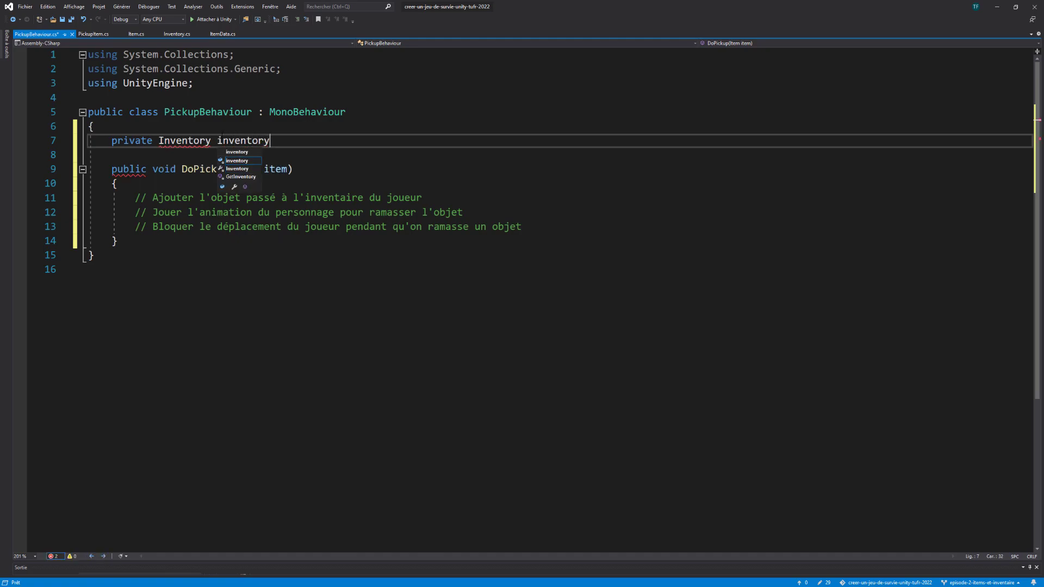
pyautogui.write(';')
pyautogui.press('Up')
pyautogui.press('Return')
pyautogui.write('[seri')
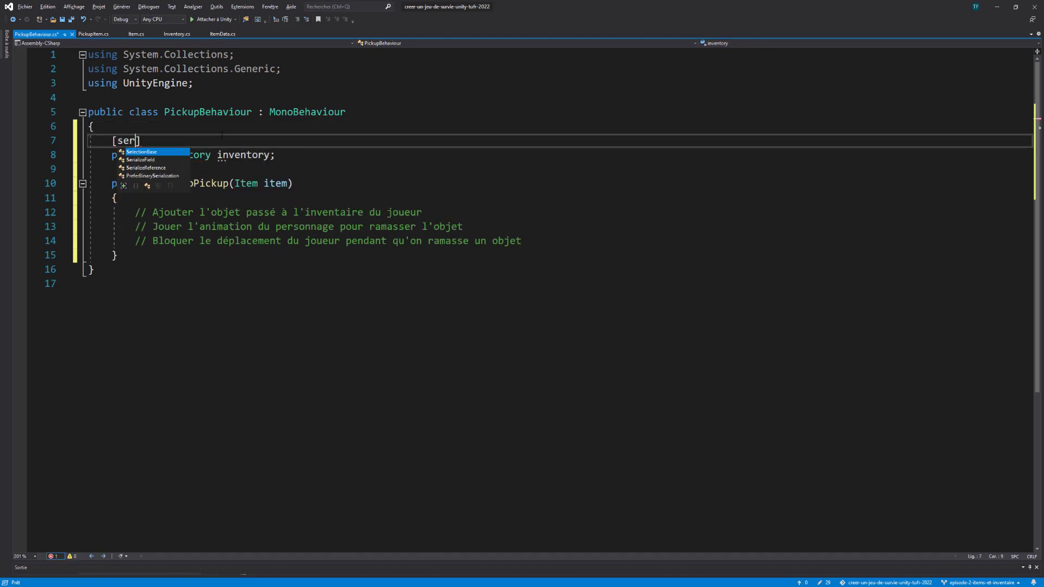
pyautogui.write('ali')
pyautogui.press('Tab')
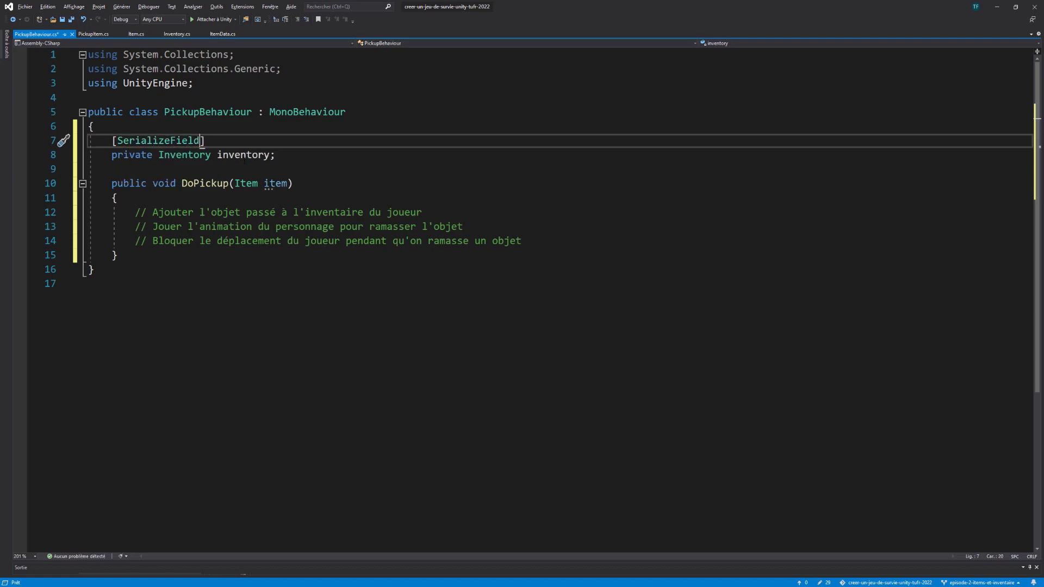
pyautogui.click(244, 166)
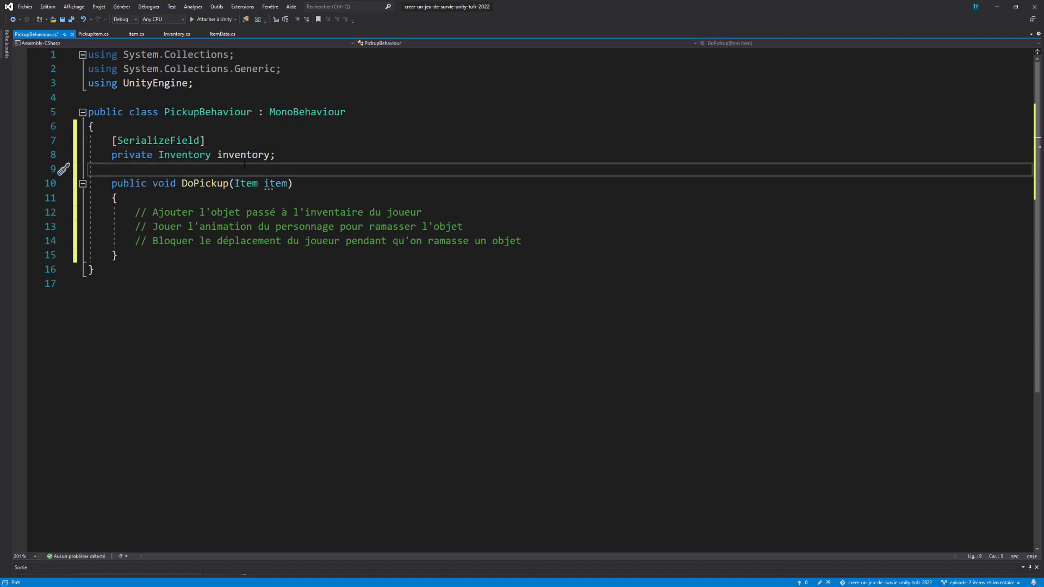
pyautogui.hotkey('ctrl', 's')
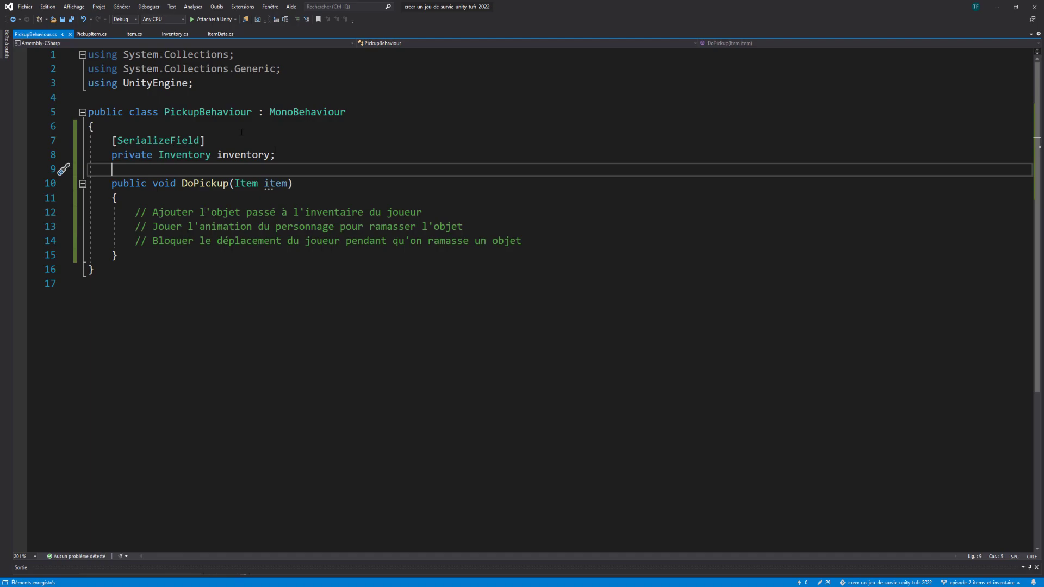
# Inspect the inventory.content.Add call on line 24 of PickupItem.cs, then switch to Inventory.cs
pyautogui.click(89, 34)
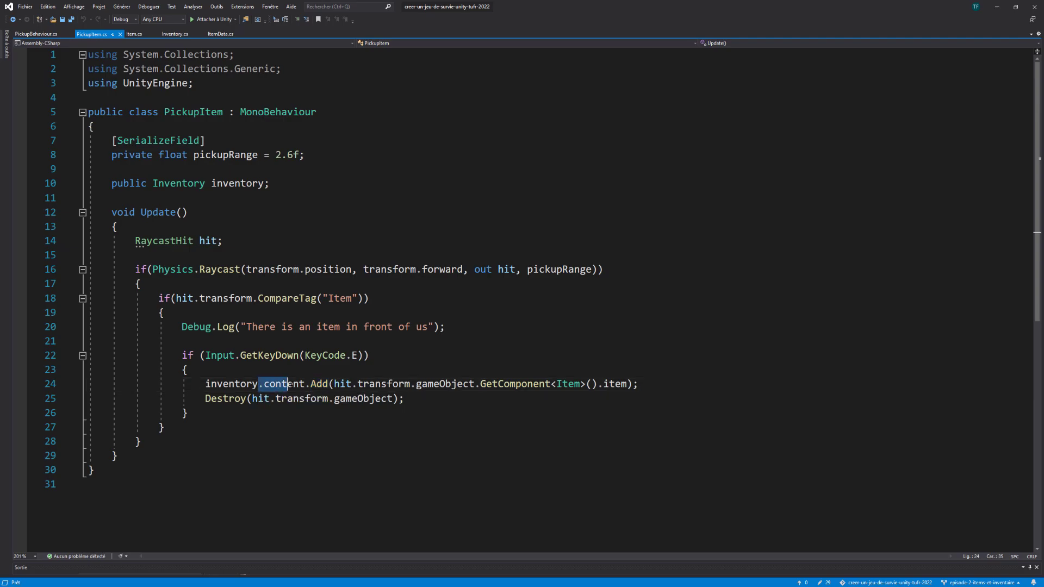
pyautogui.moveTo(310, 384); pyautogui.dragTo(264, 383)
pyautogui.click(318, 384)
pyautogui.doubleClick(319, 384)
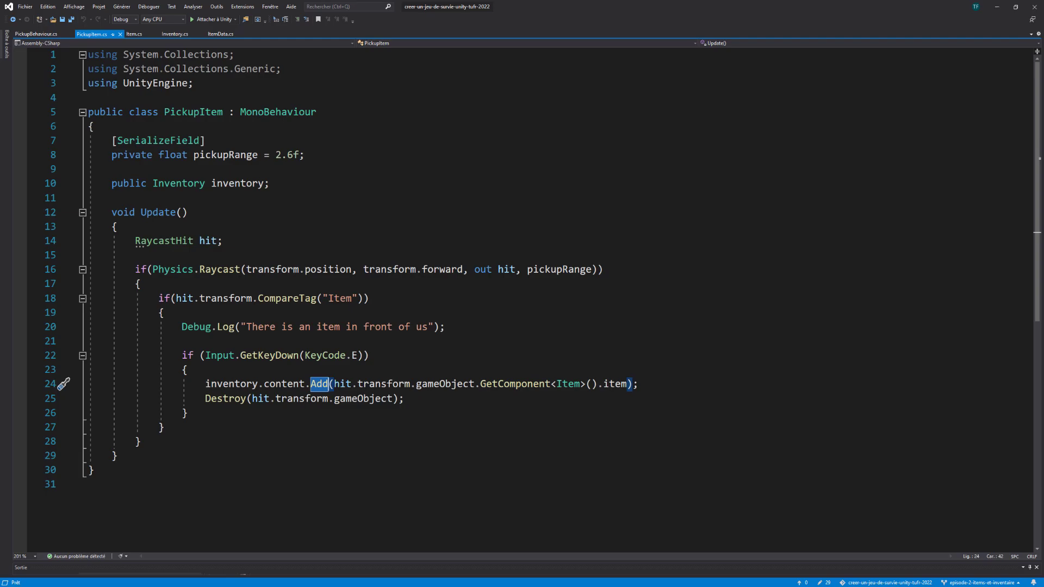
pyautogui.moveTo(633, 384); pyautogui.dragTo(206, 384)
pyautogui.doubleClick(284, 383)
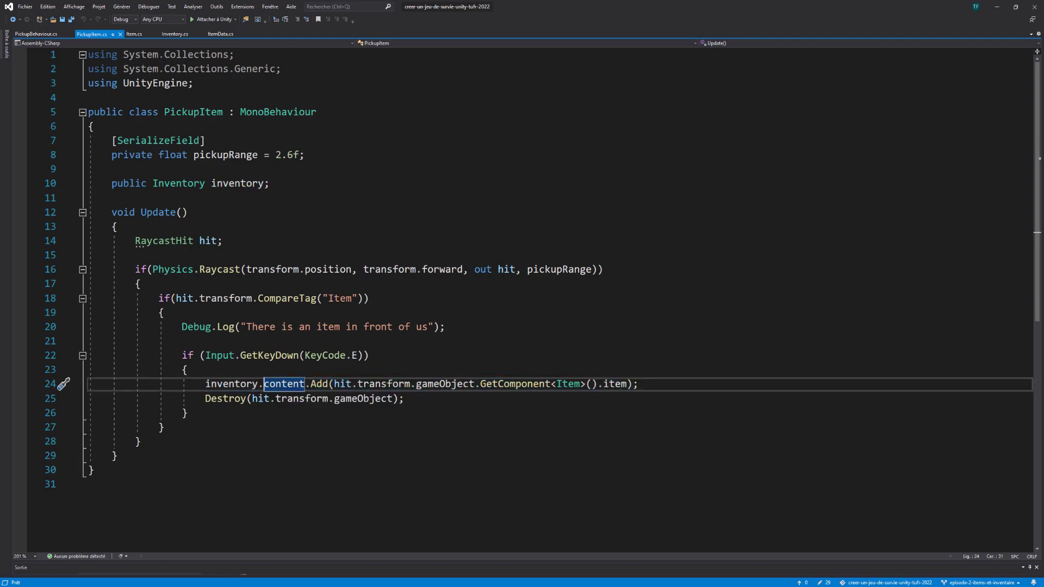
pyautogui.click(175, 34)
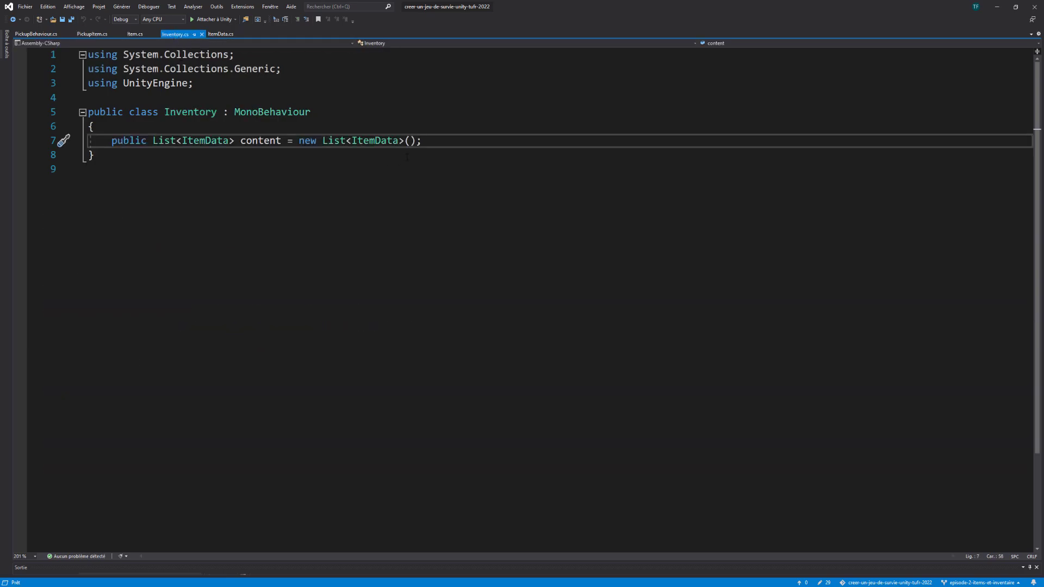
# Write public void AddItem(ItemData item) { content.Add(item); } below the content list and save
pyautogui.press('Return')
pyautogui.press('Return')
pyautogui.write('pu')
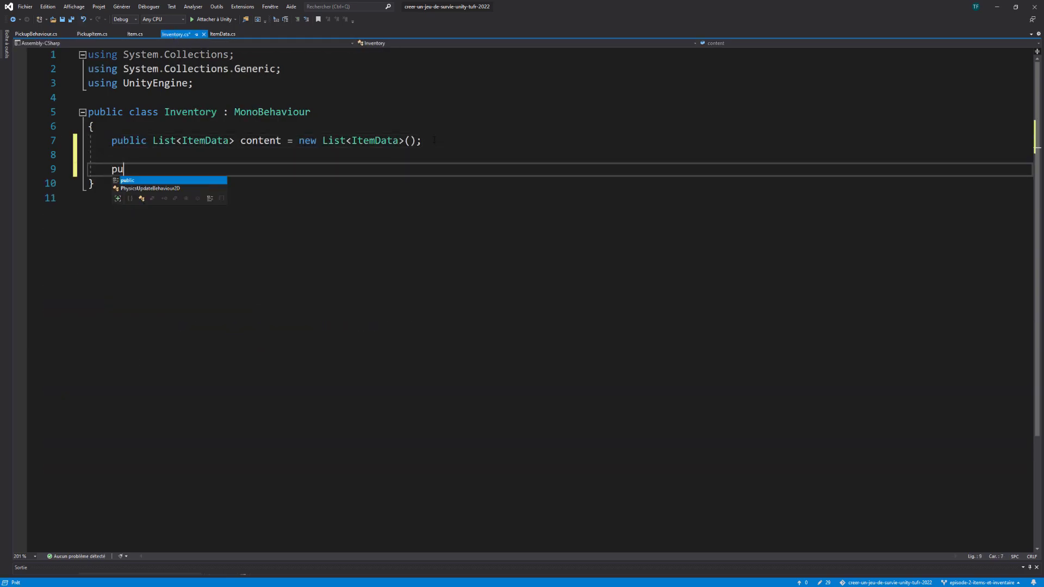
pyautogui.write('blic void A')
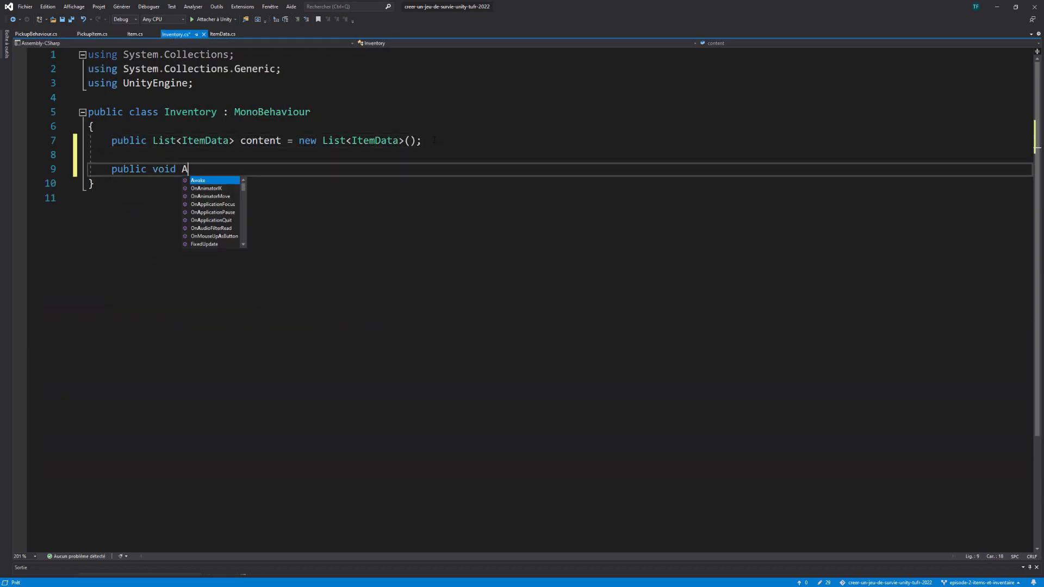
pyautogui.write('ddItem')
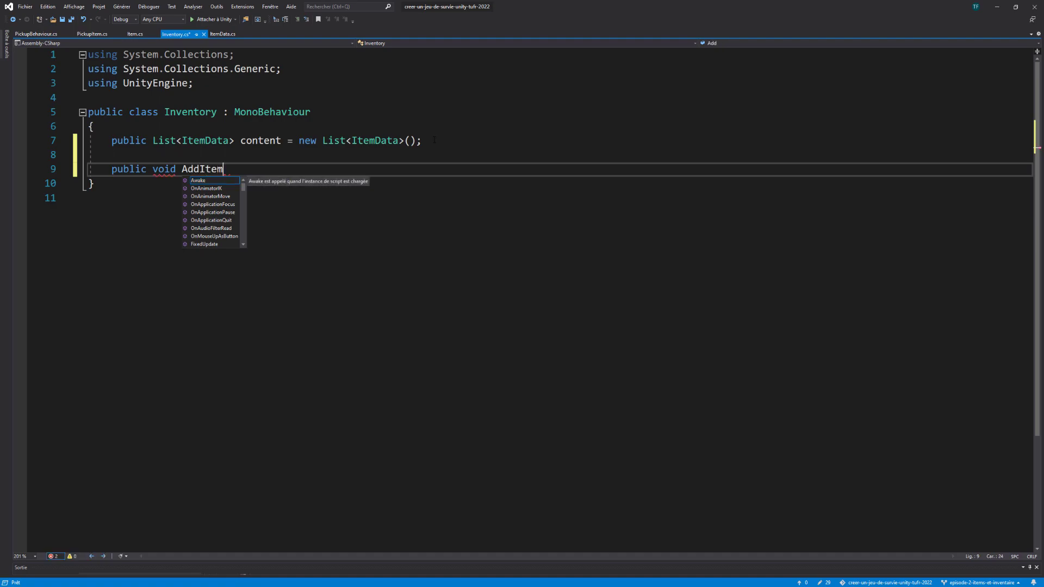
pyautogui.write('(ItemD')
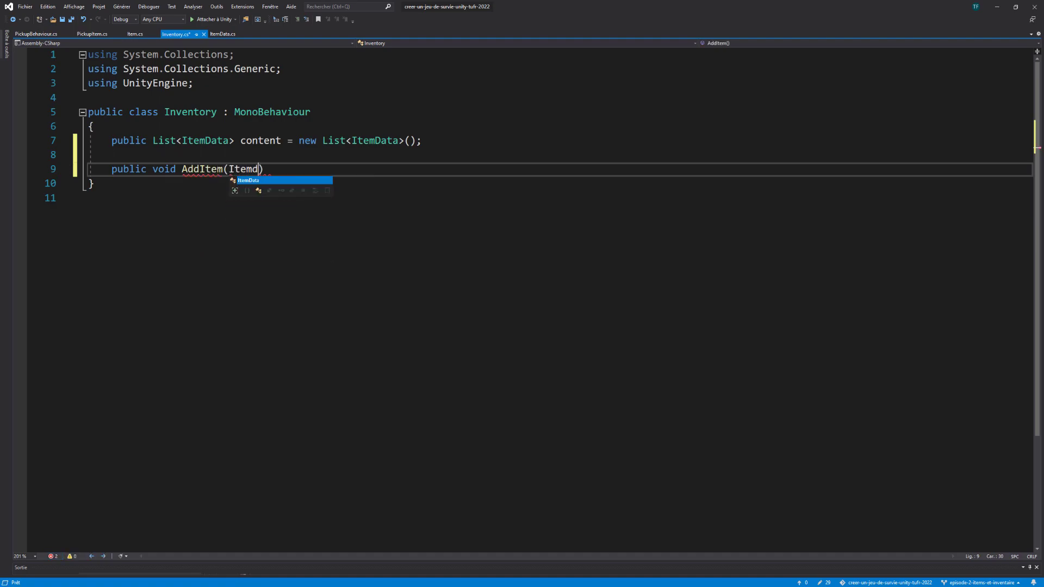
pyautogui.write('ata')
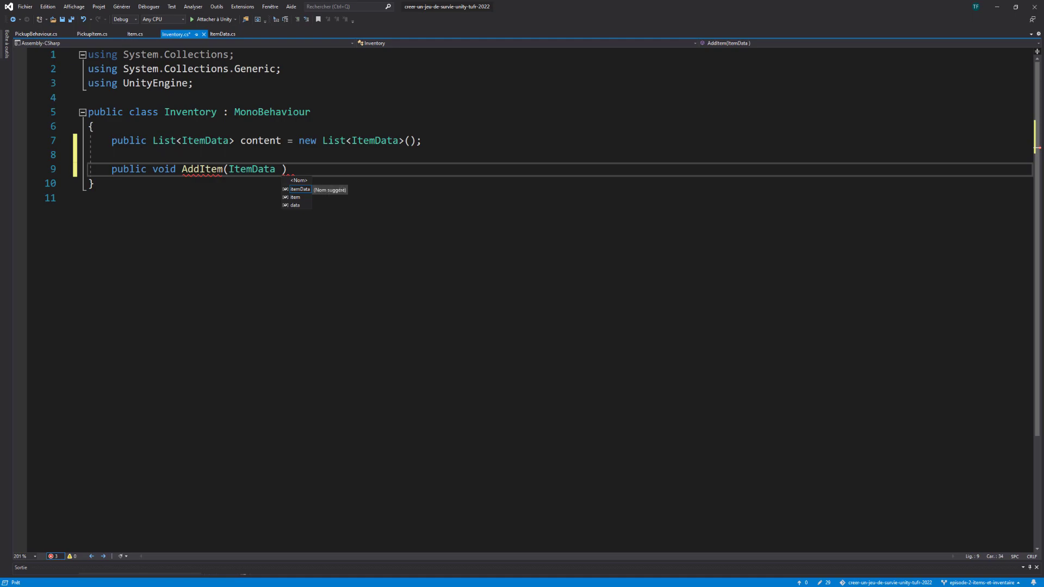
pyautogui.write(' item)')
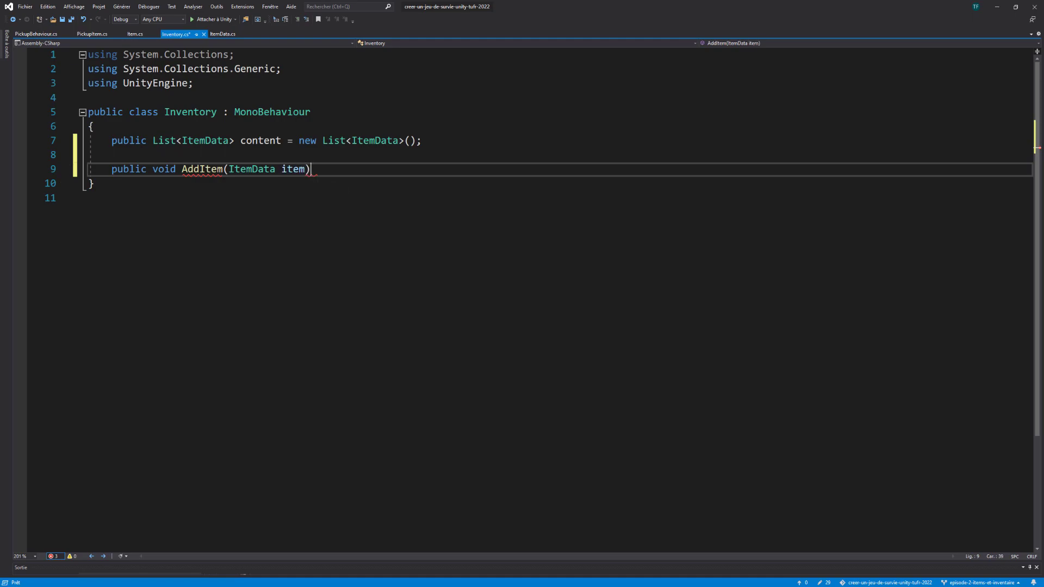
pyautogui.press('Return')
pyautogui.write('{')
pyautogui.press('Return')
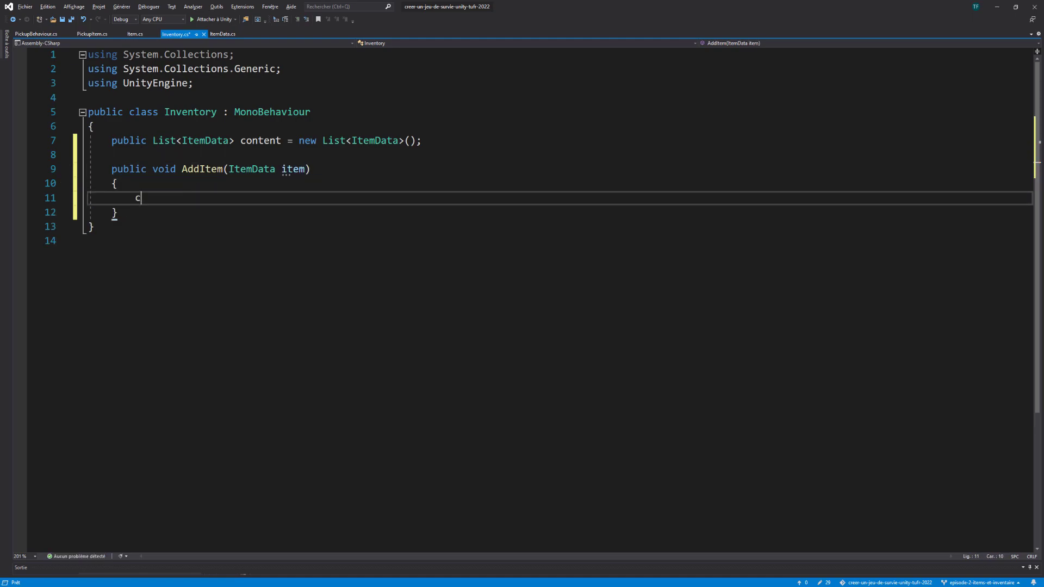
pyautogui.write('content.add')
pyautogui.press('Tab')
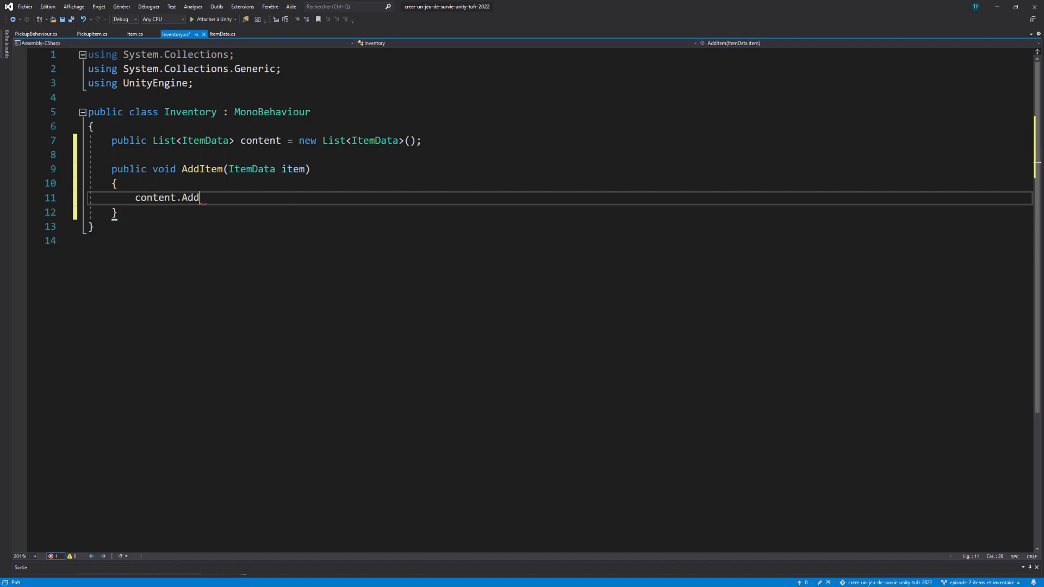
pyautogui.write('(it')
pyautogui.press('Tab')
pyautogui.write(');')
pyautogui.hotkey('ctrl', 's')
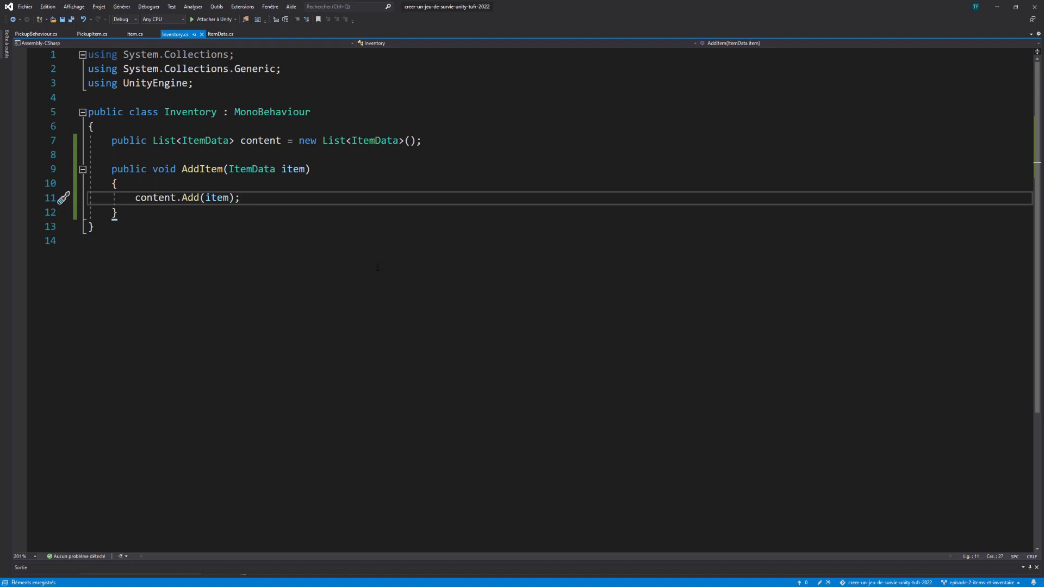
pyautogui.click(219, 170)
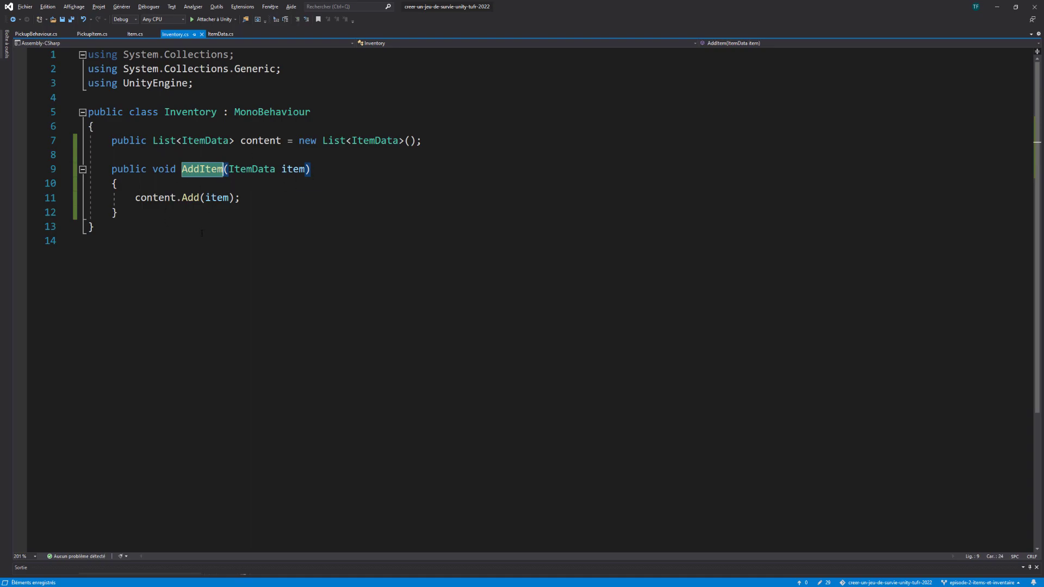
# Change the content list from public to private, mark it [SerializeField], and save Inventory.cs
pyautogui.click(282, 142)
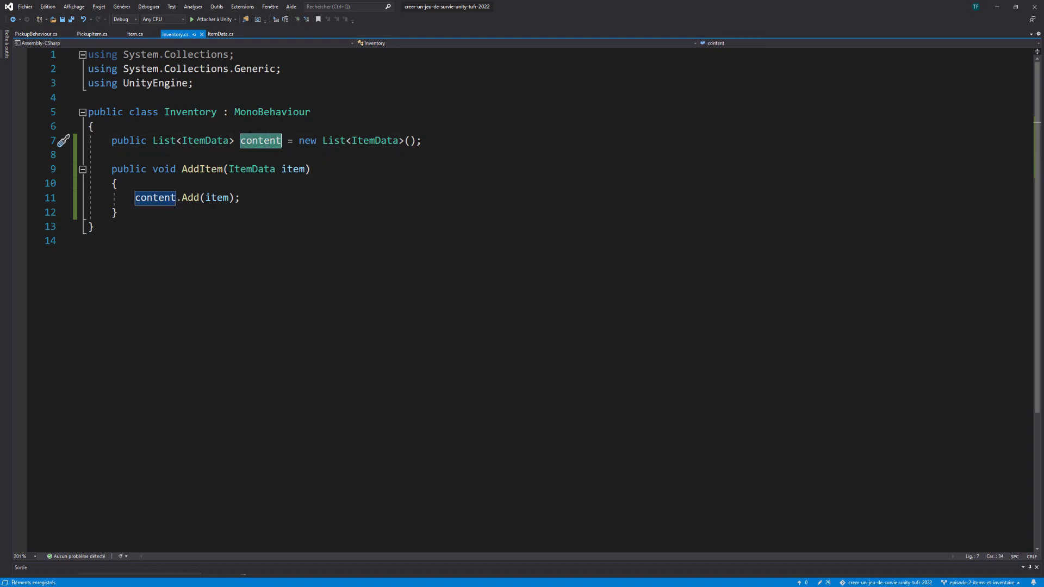
pyautogui.doubleClick(130, 141)
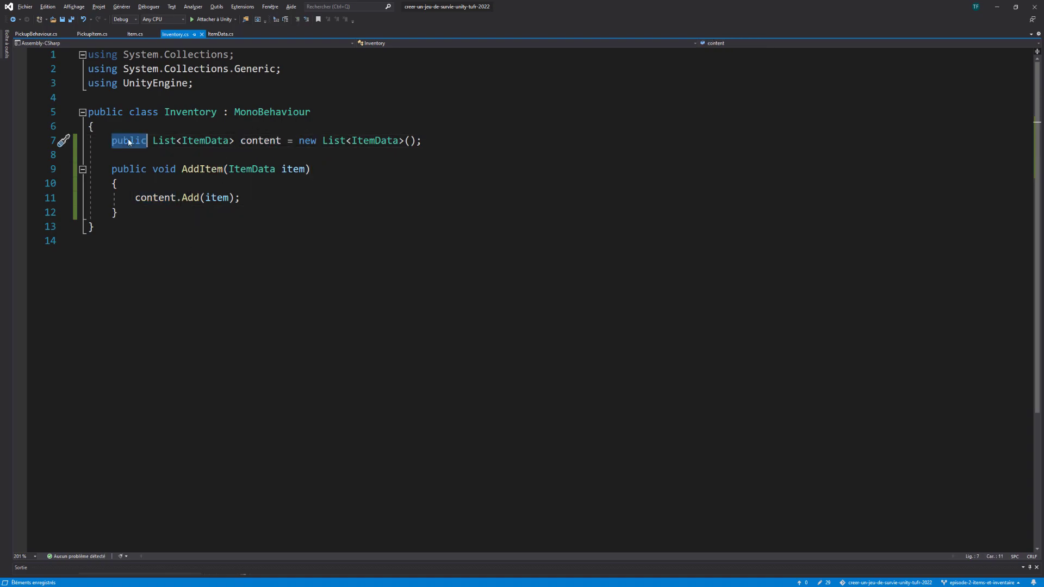
pyautogui.write('private')
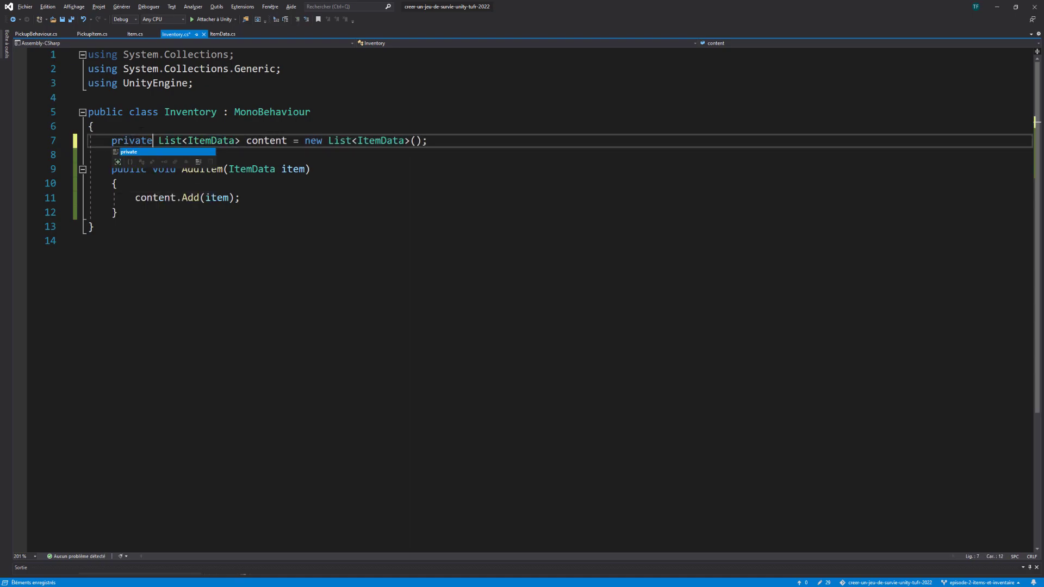
pyautogui.click(144, 126)
pyautogui.press('Return')
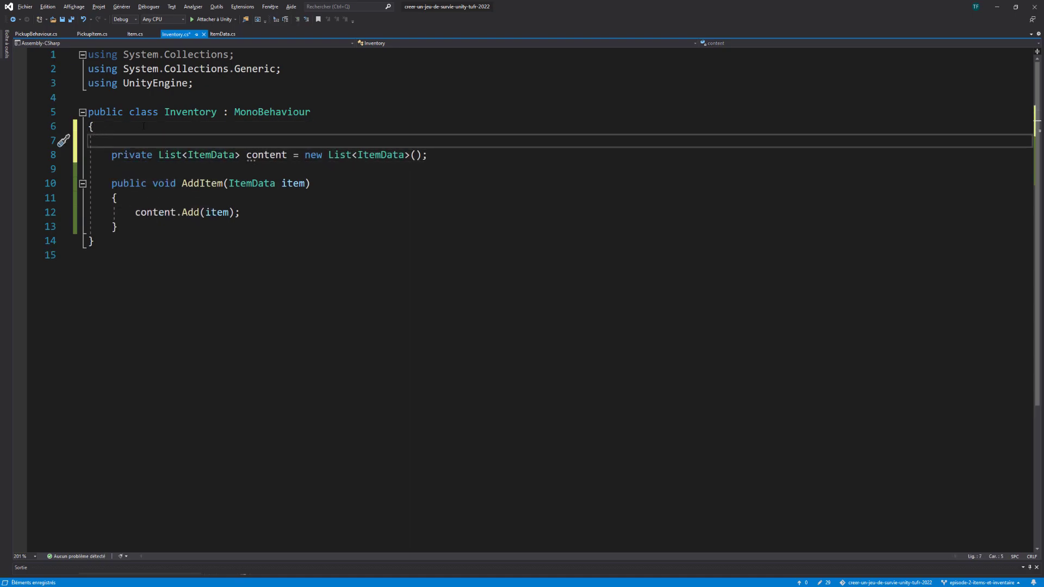
pyautogui.write('[s')
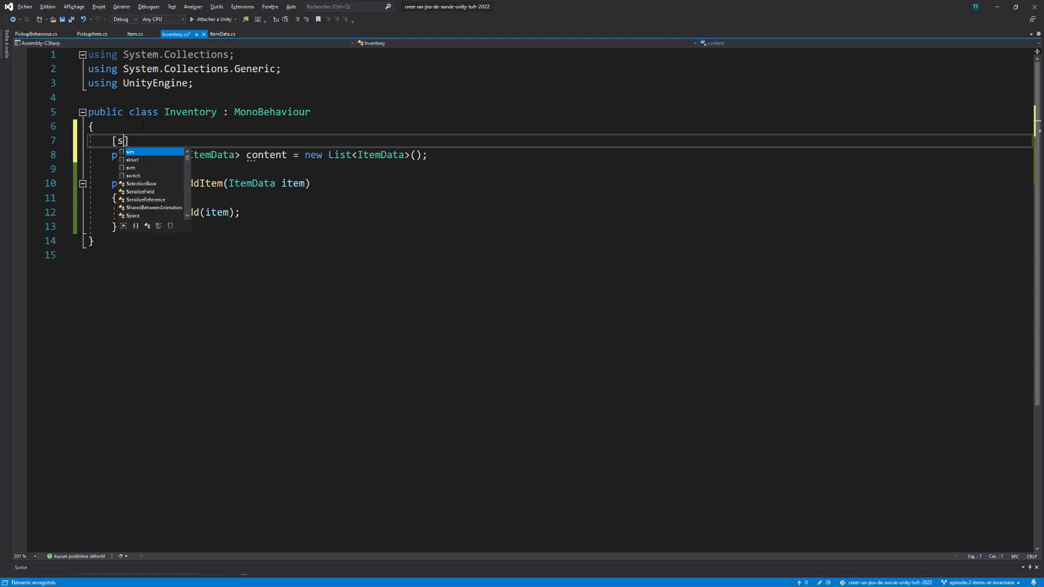
pyautogui.write('eri')
pyautogui.press('Tab')
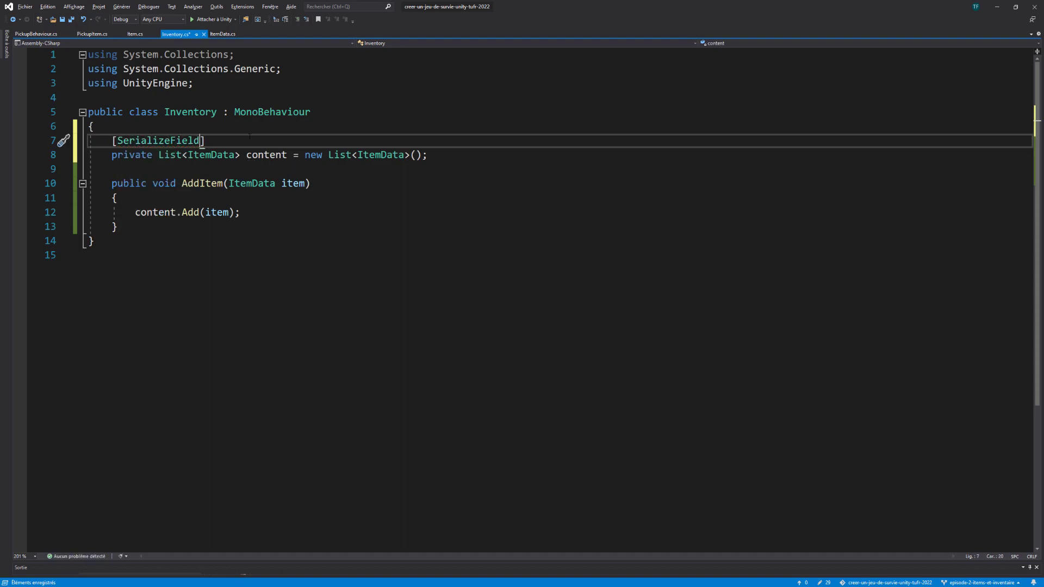
pyautogui.hotkey('ctrl', 's')
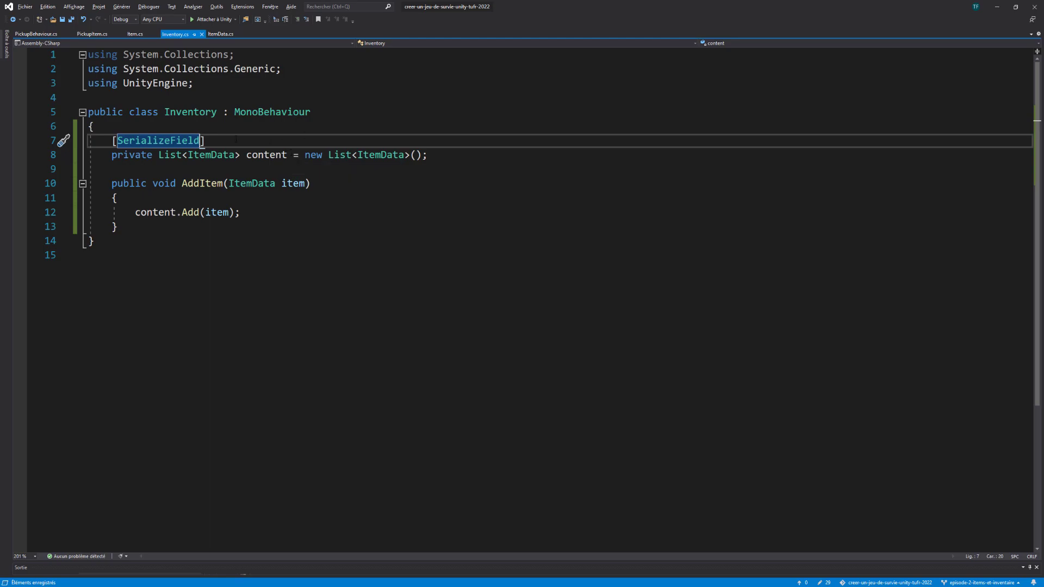
# Delete the inventory.content.Add and Destroy lines 24–25 in PickupItem.cs
pyautogui.click(92, 34)
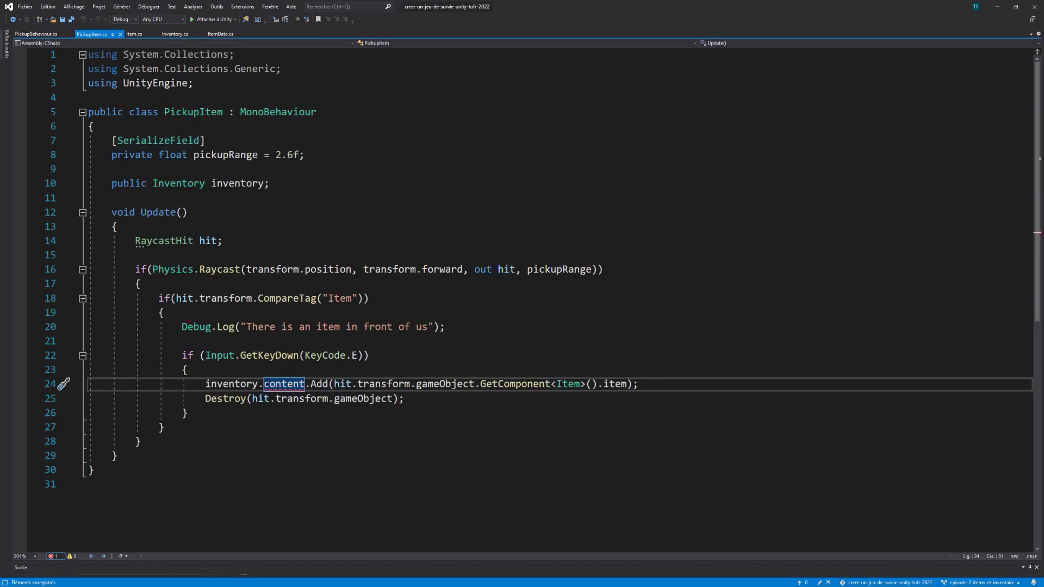
pyautogui.moveTo(273, 385)
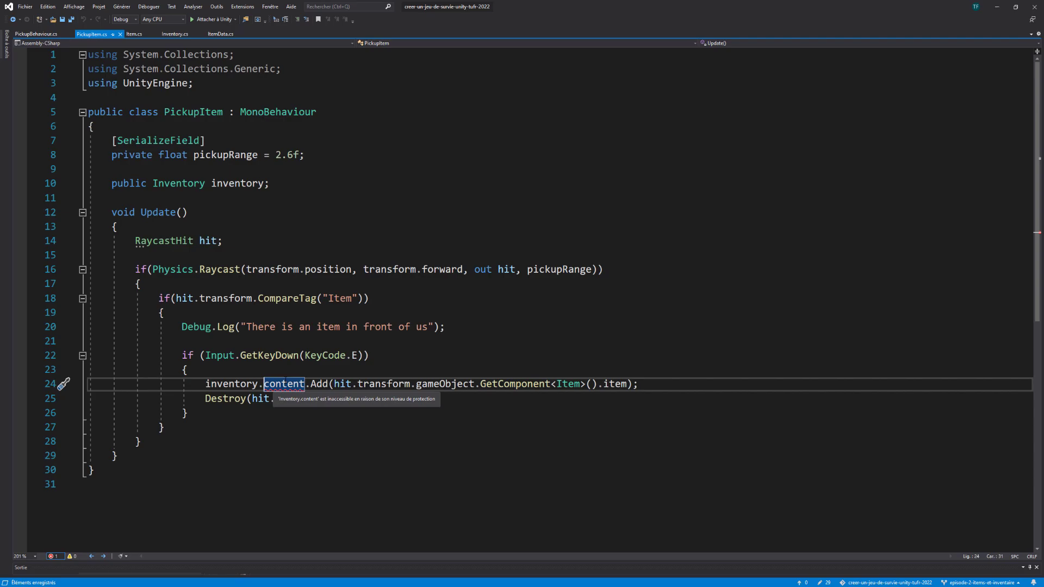
pyautogui.click(538, 398)
pyautogui.moveTo(414, 399); pyautogui.dragTo(205, 384)
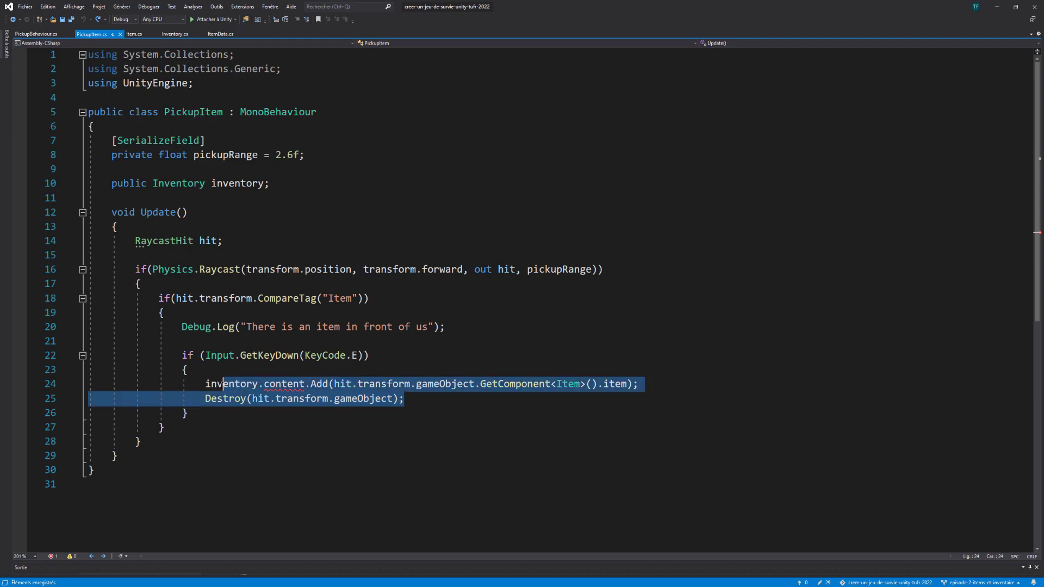
pyautogui.press('BackSpace')
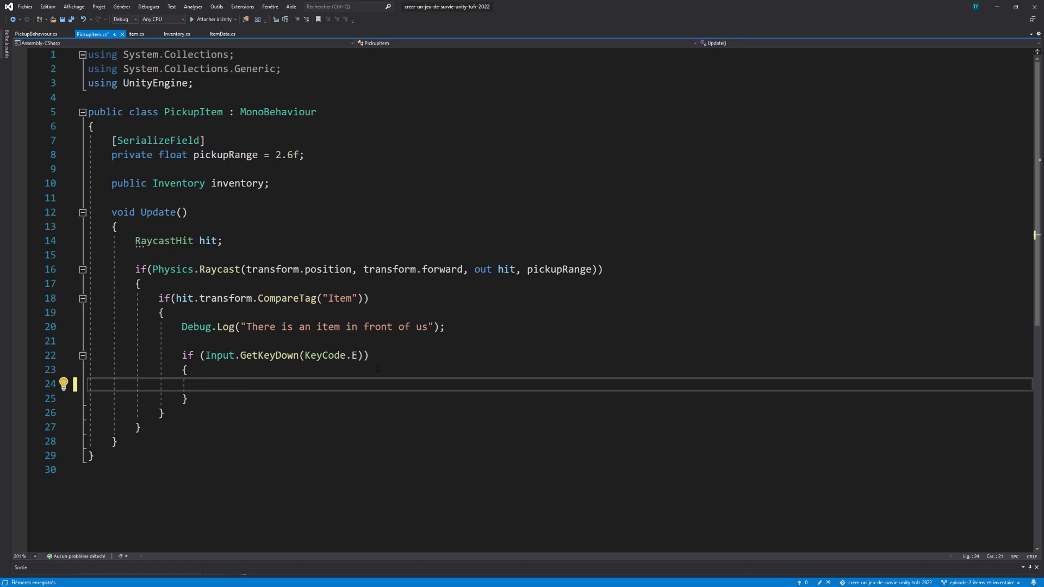
# Change the line-10 field from Inventory inventory to PickupBehaviour playerPickupBehaviour
pyautogui.doubleClick(176, 185)
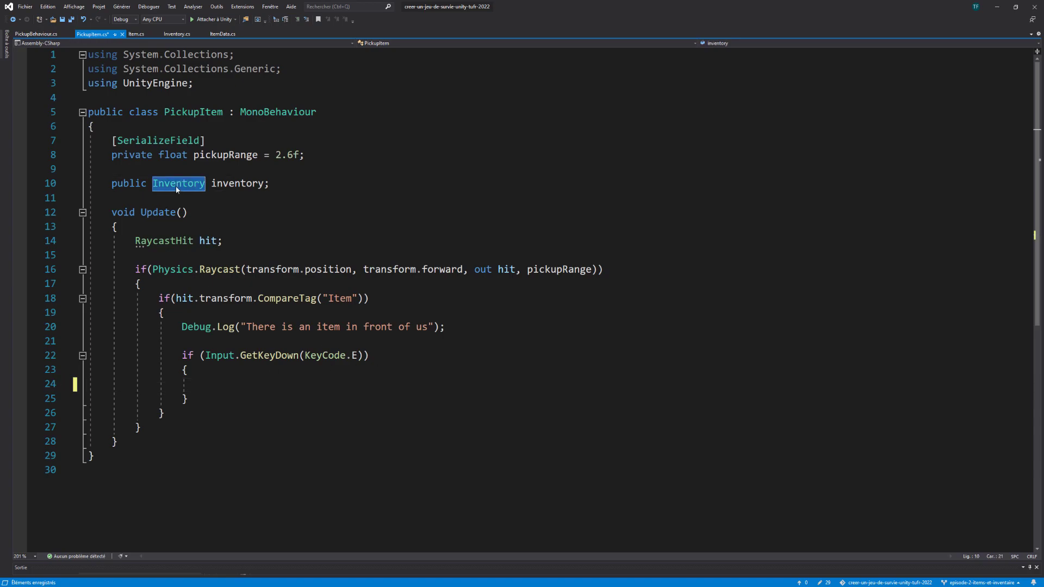
pyautogui.write('pic')
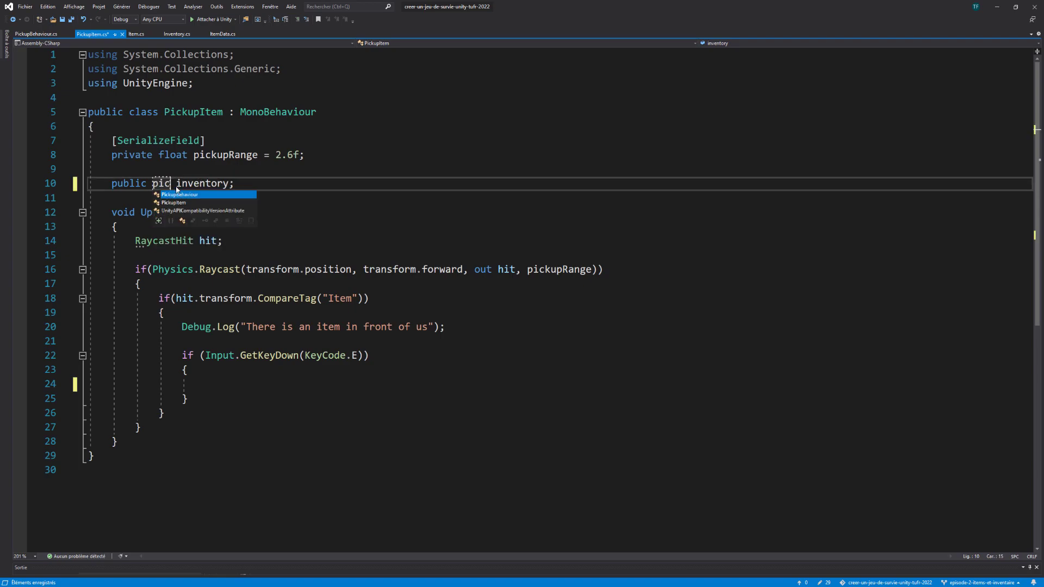
pyautogui.write('kup')
pyautogui.press('Tab')
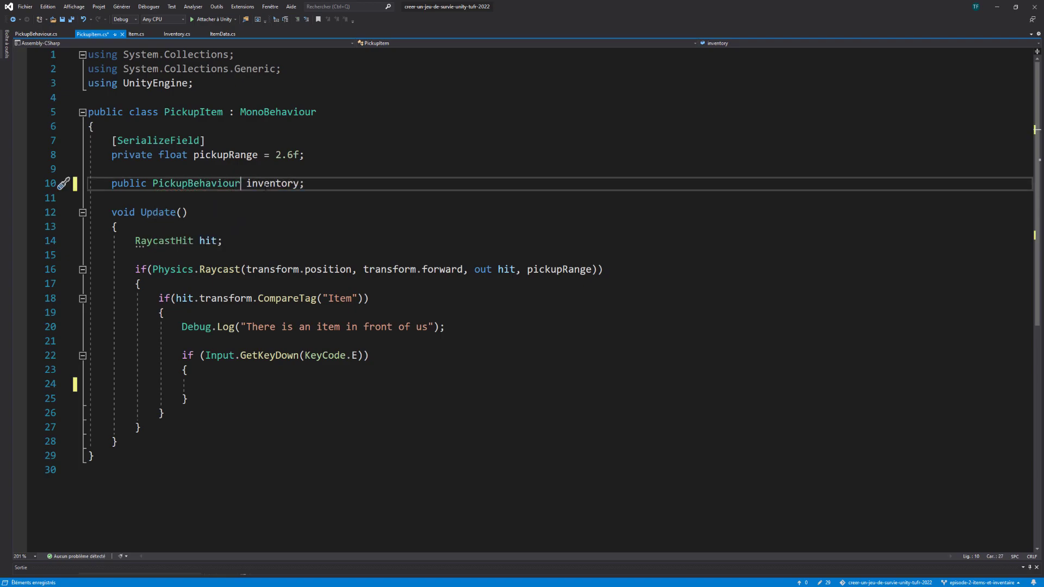
pyautogui.doubleClick(268, 183)
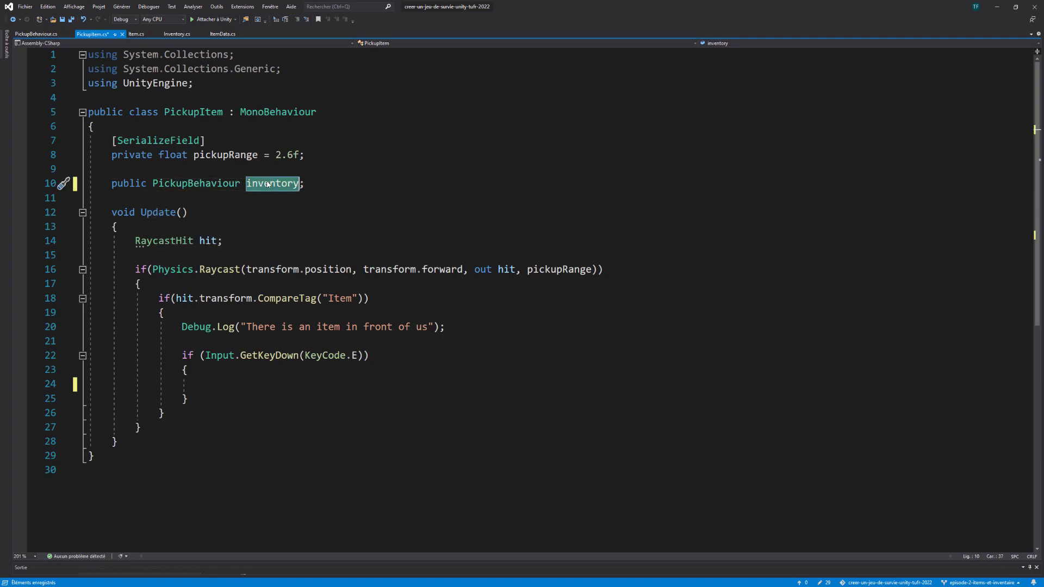
pyautogui.write('playerP')
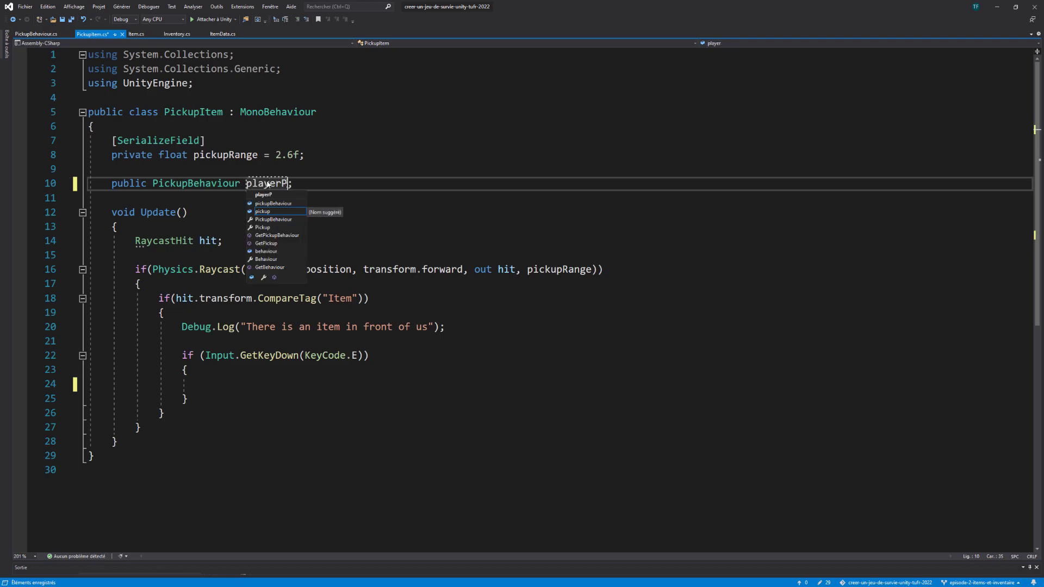
pyautogui.write('ickupBehavio')
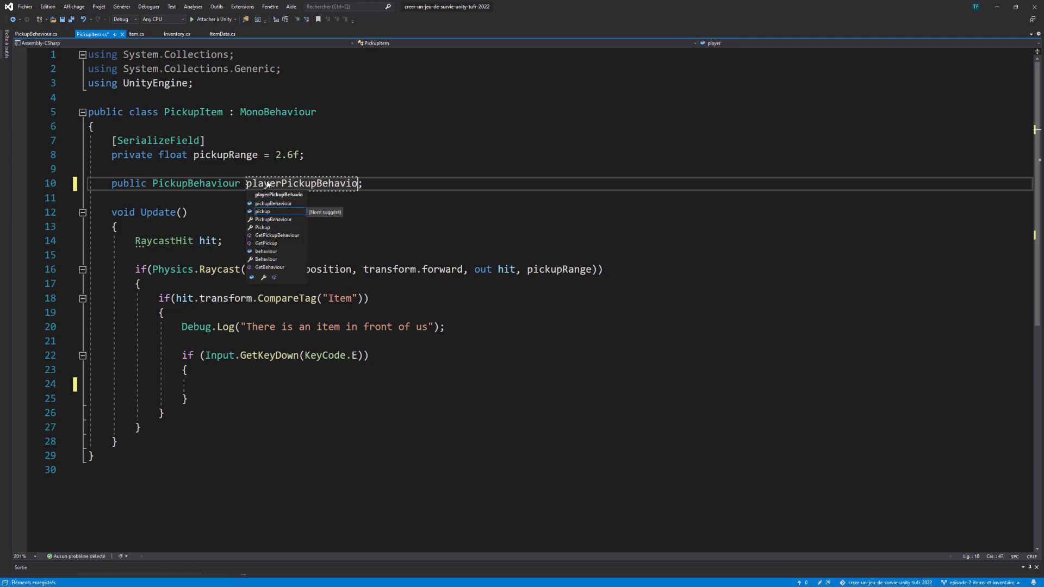
pyautogui.write('ur')
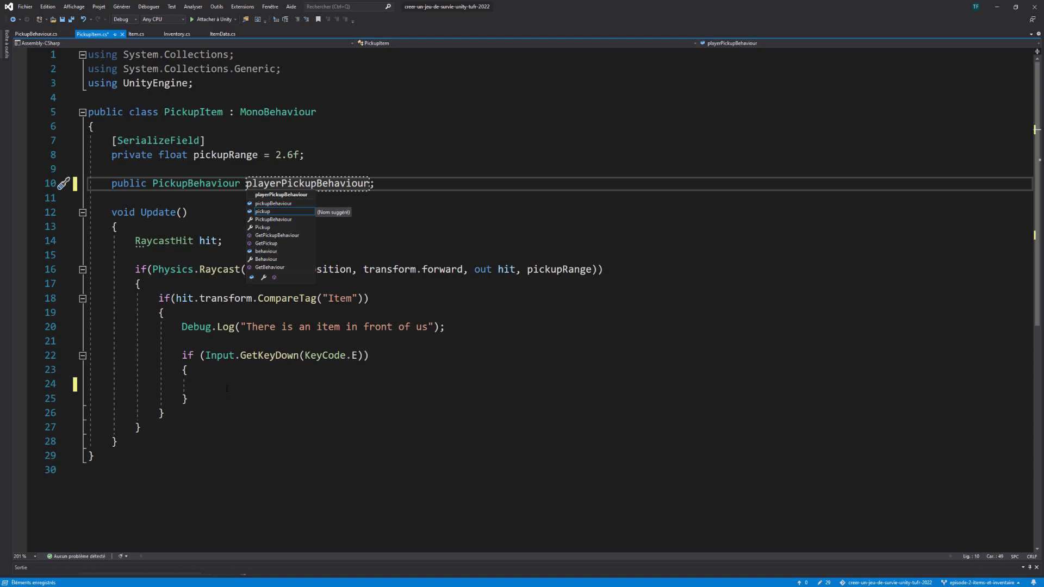
# On line 24 write playerPickupBehaviour.DoPickup(hit.transform.gameObject.GetComponent<Item>()); and save
pyautogui.click(226, 388)
pyautogui.write('player')
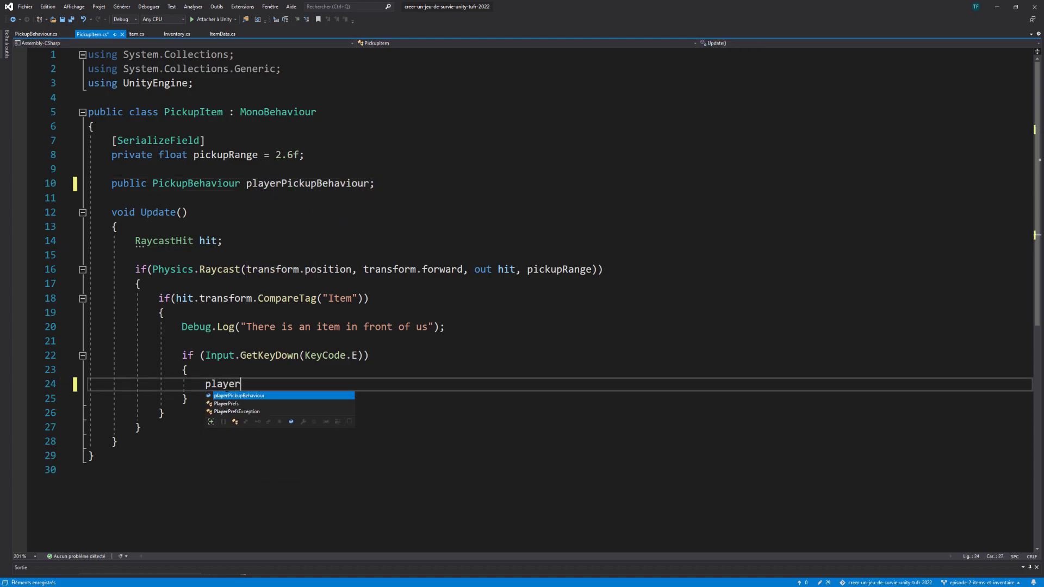
pyautogui.press('Tab')
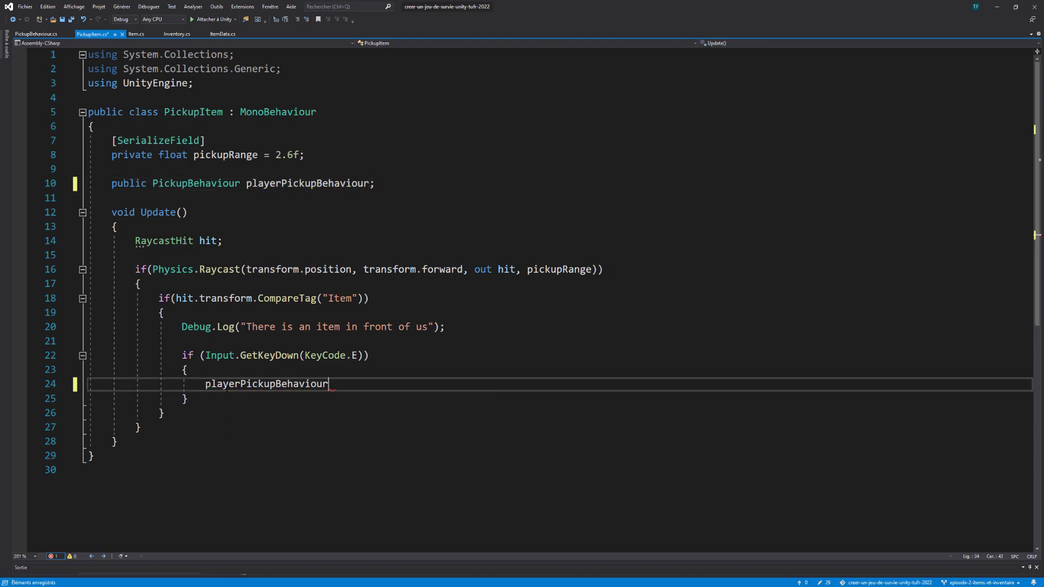
pyautogui.write('.Do')
pyautogui.press('Tab')
pyautogui.write('(')
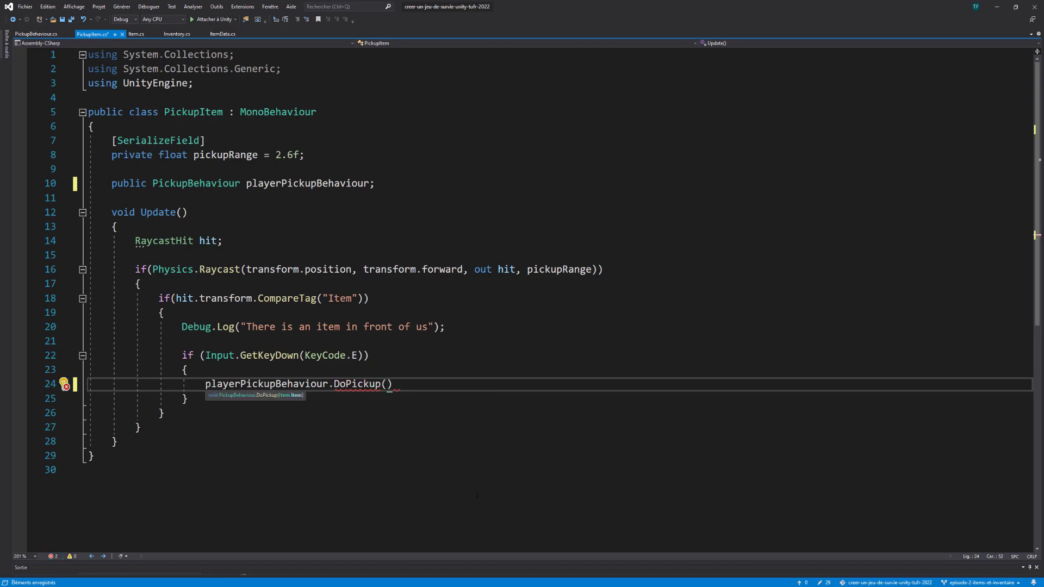
pyautogui.write('hit.tr')
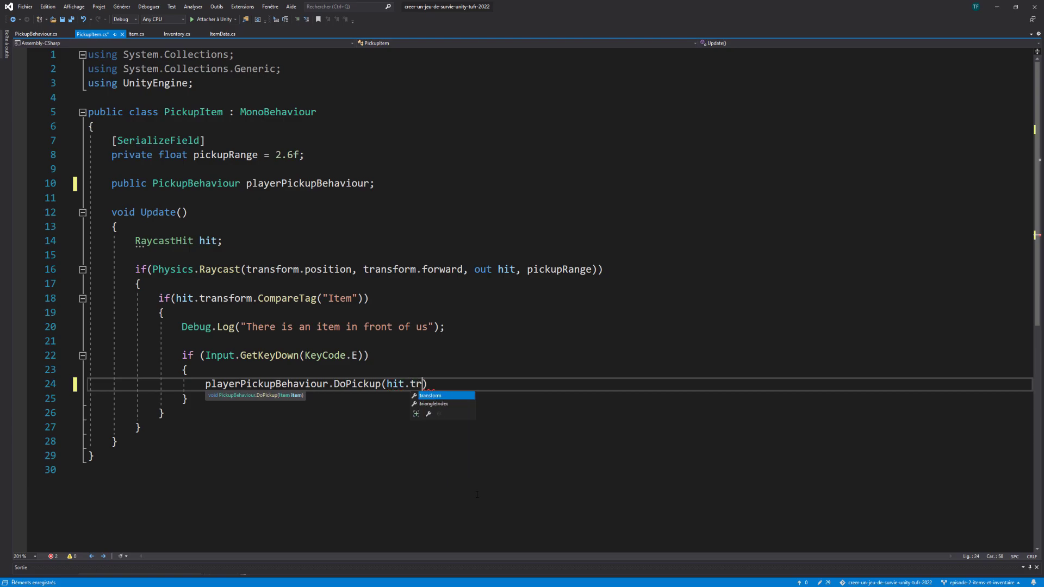
pyautogui.press('Tab')
pyautogui.write('.g')
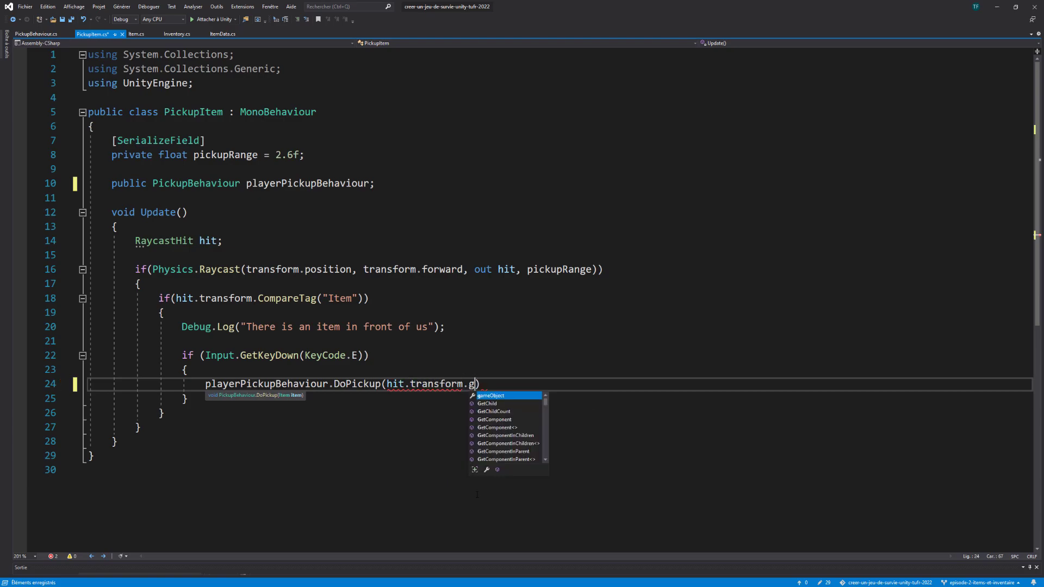
pyautogui.press('Tab')
pyautogui.write('.g')
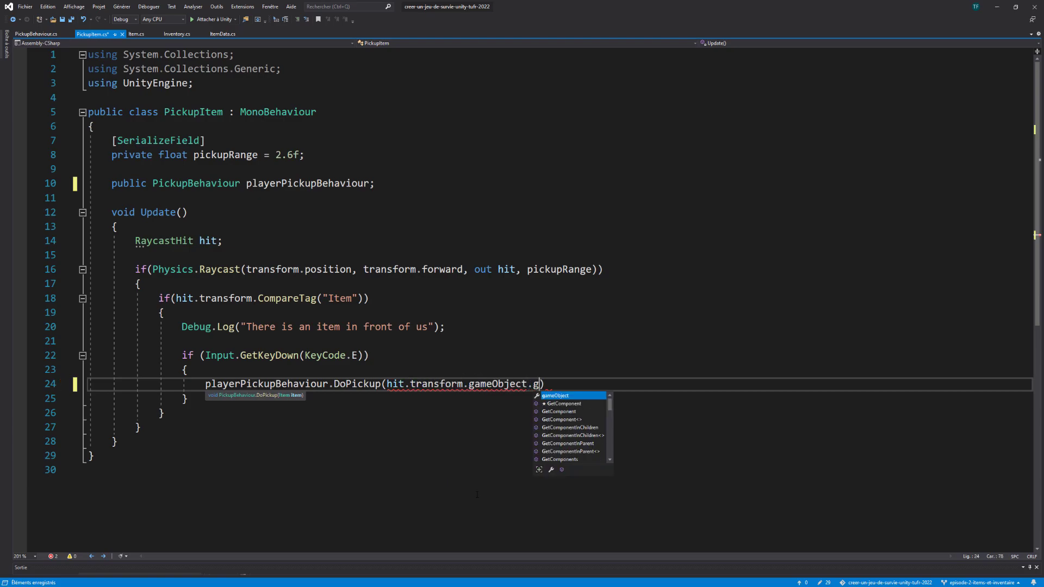
pyautogui.write('et')
pyautogui.write('<')
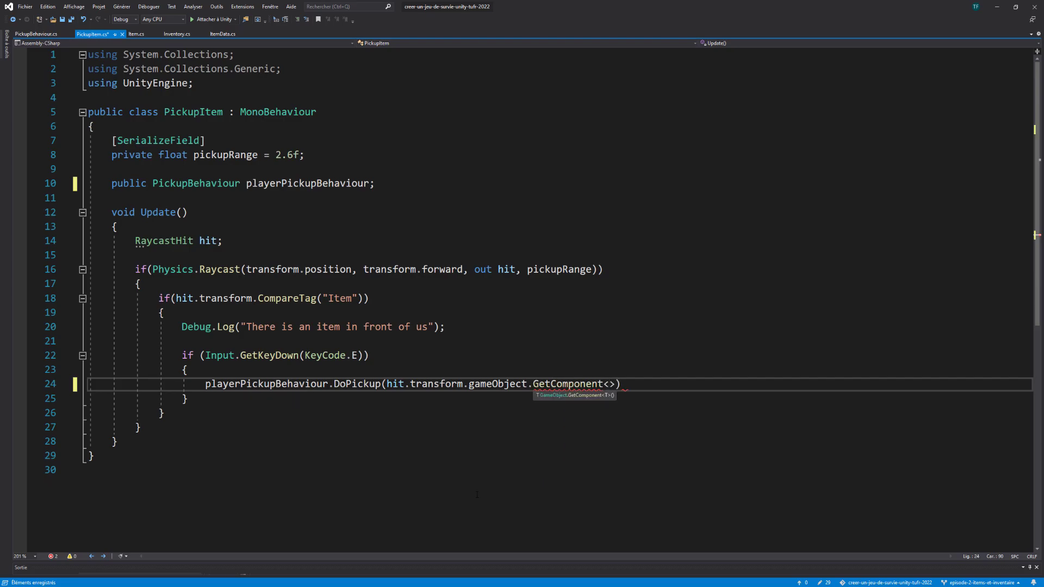
pyautogui.write('Item>())')
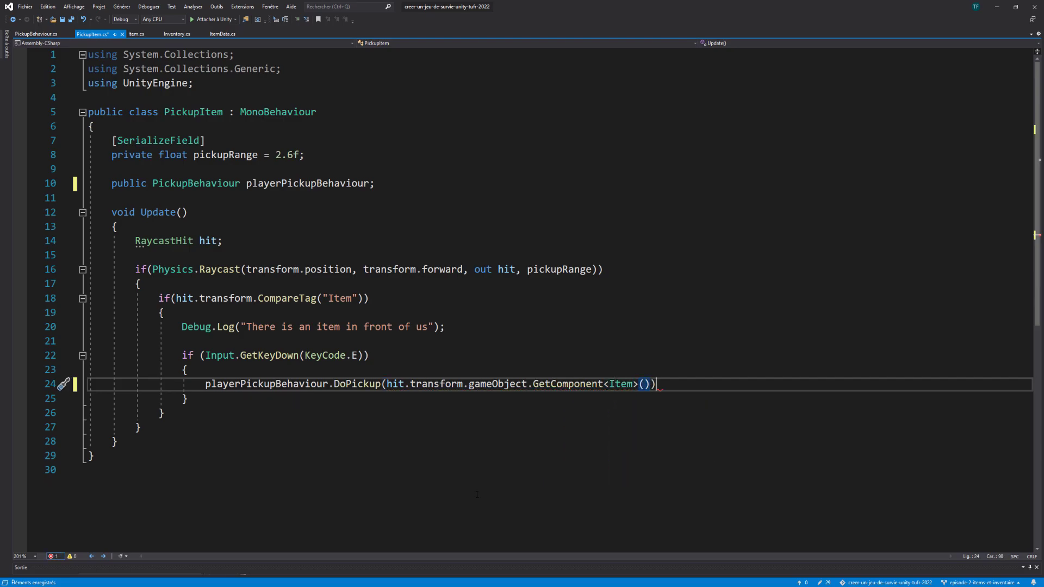
pyautogui.write(';')
pyautogui.hotkey('ctrl', 's')
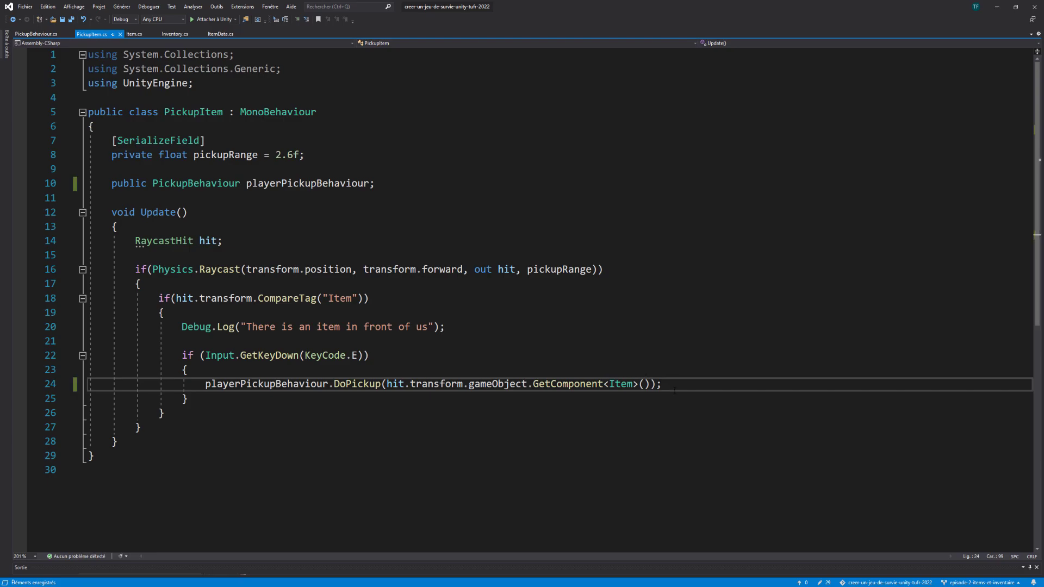
pyautogui.moveTo(533, 383); pyautogui.dragTo(650, 383)
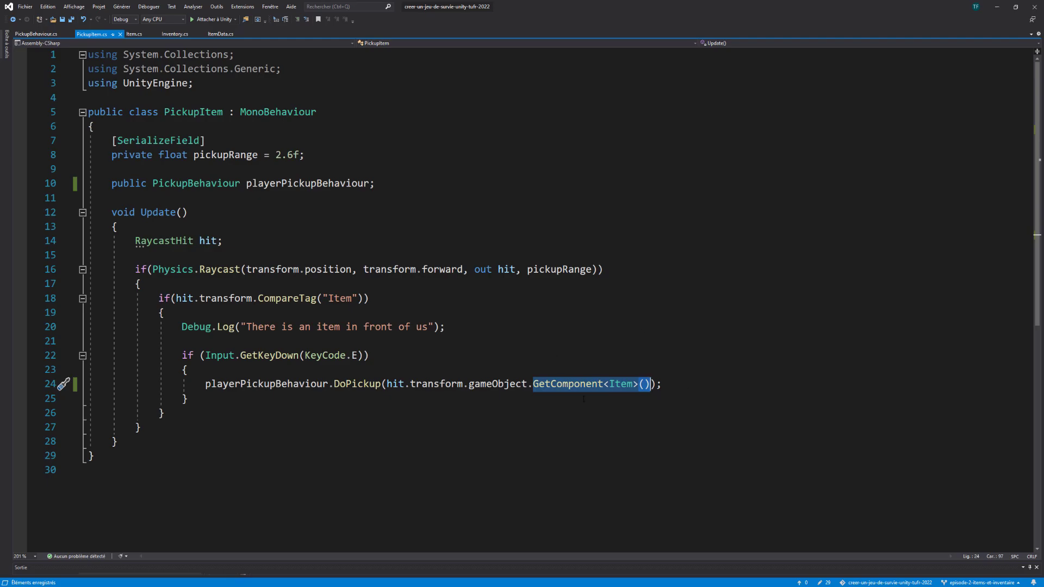
pyautogui.press('Escape')
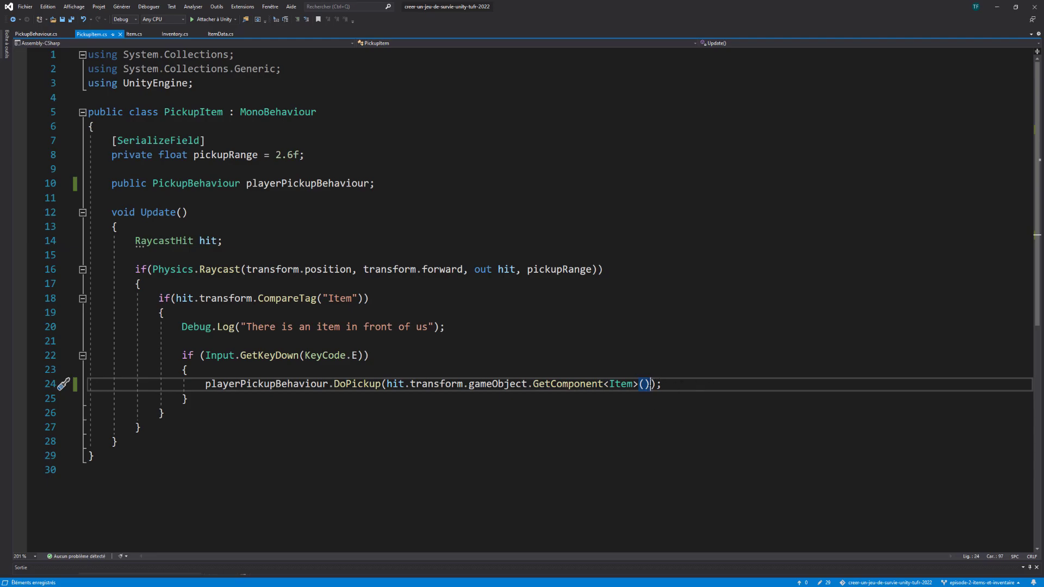
pyautogui.moveTo(651, 384); pyautogui.dragTo(533, 383)
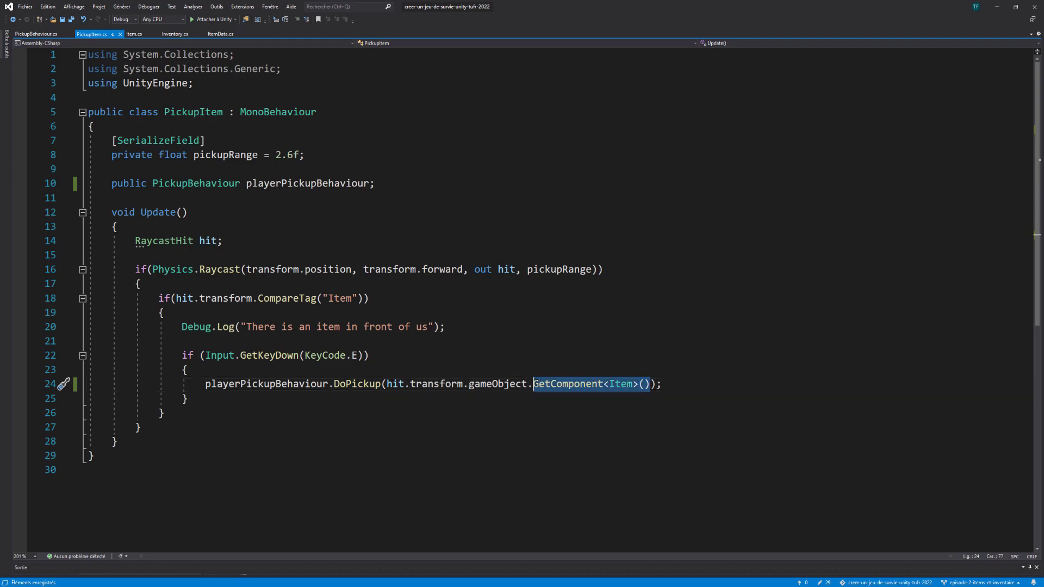
pyautogui.click(651, 384)
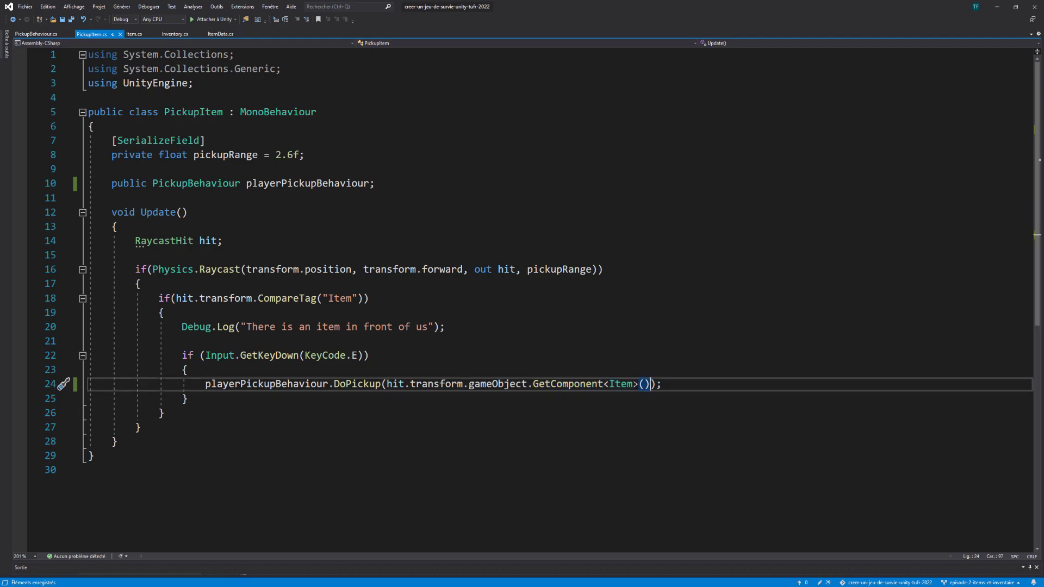
pyautogui.moveTo(645, 384); pyautogui.dragTo(469, 384)
pyautogui.doubleClick(498, 384)
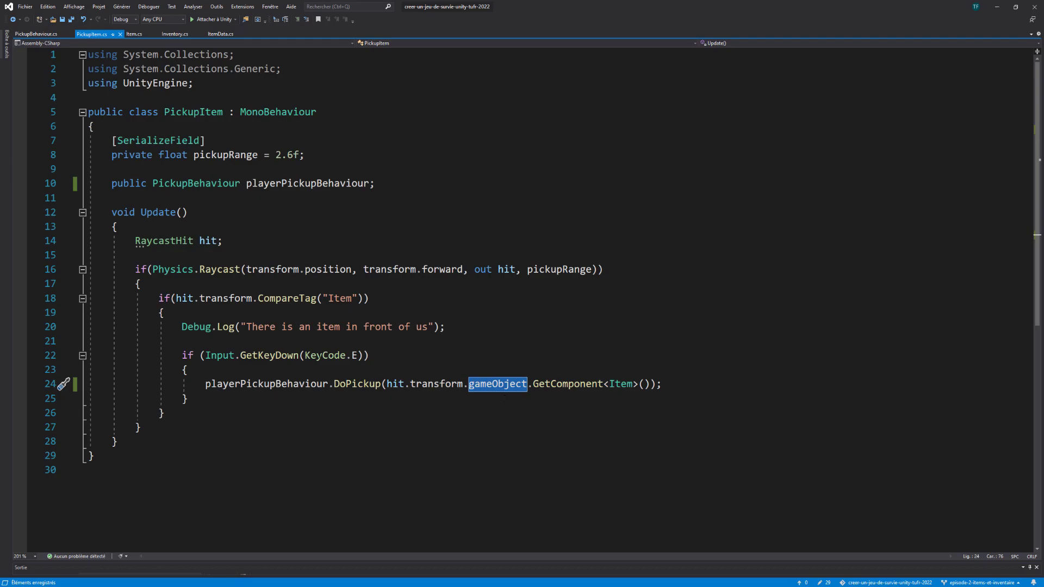
pyautogui.click(678, 387)
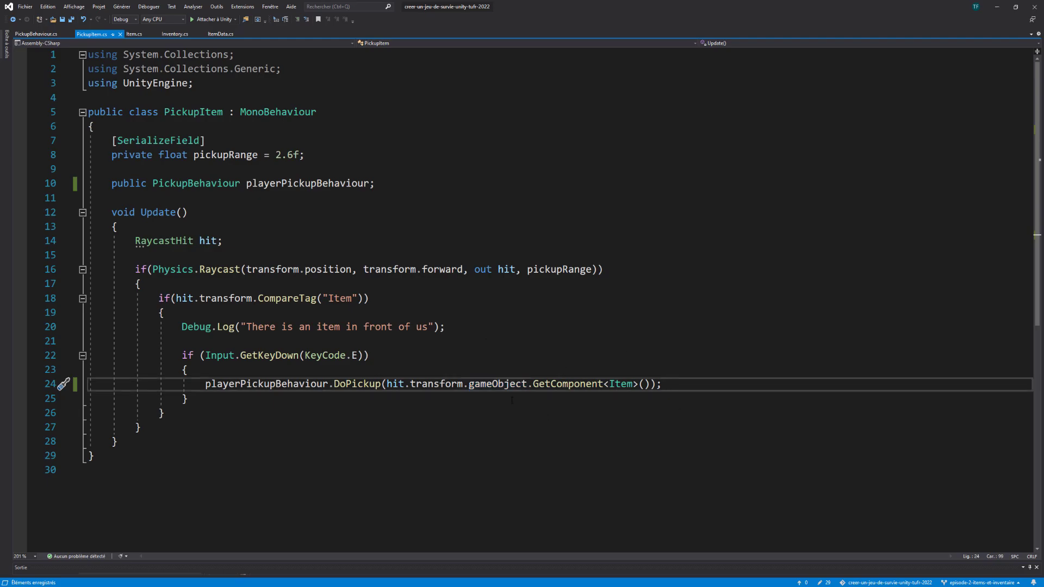
# In PickupBehaviour.cs, replace DoPickup's add-to-inventory comment with inventory.AddItem(item.item); and save
pyautogui.click(38, 35)
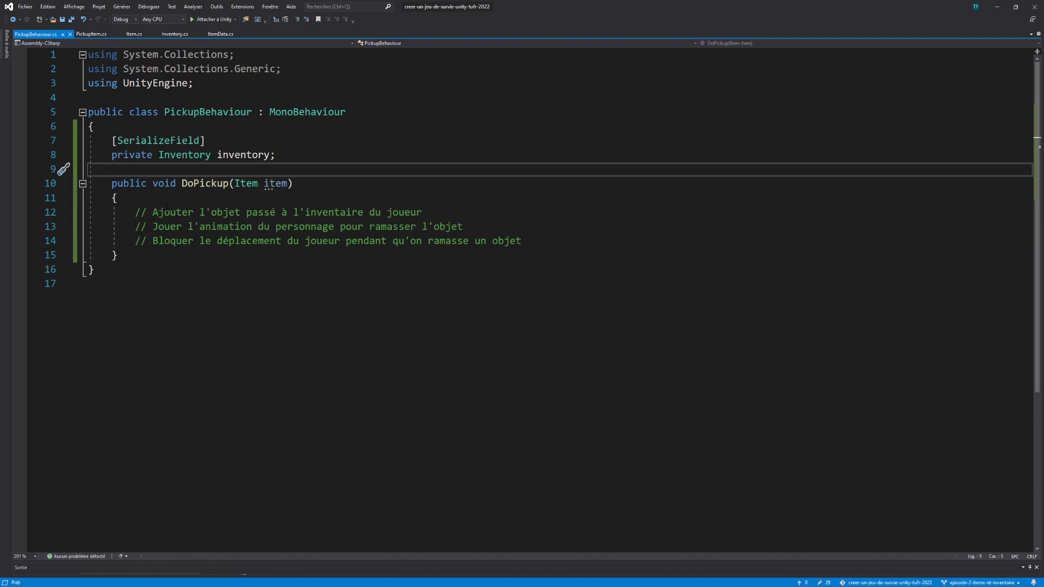
pyautogui.moveTo(429, 212); pyautogui.dragTo(135, 212)
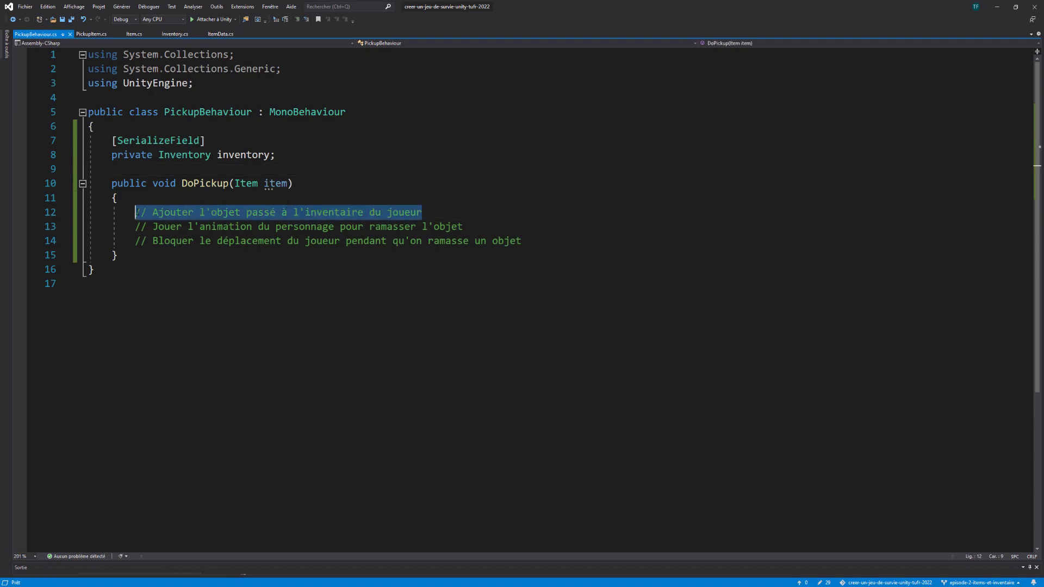
pyautogui.write('inventory')
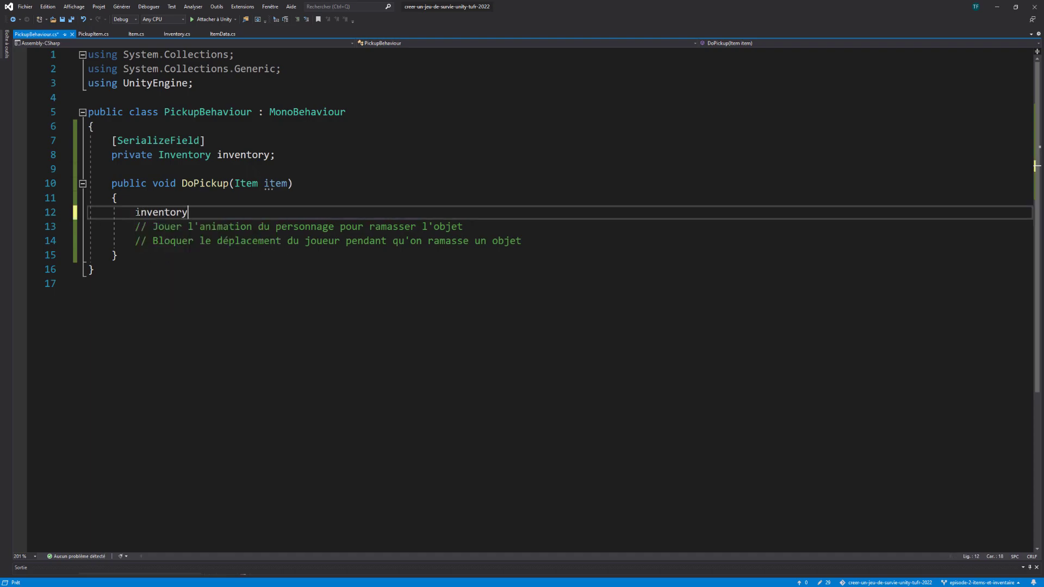
pyautogui.write('.')
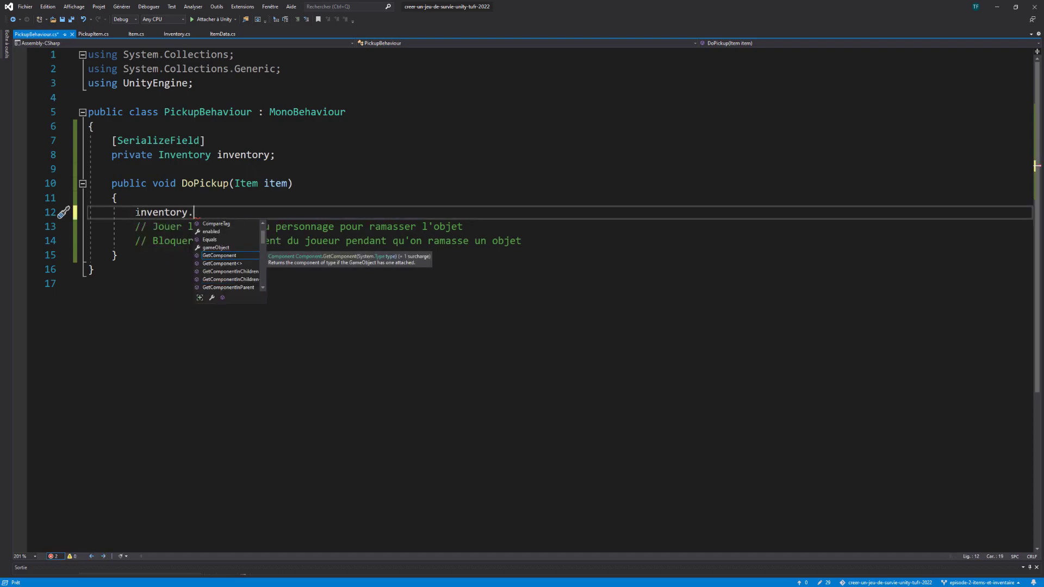
pyautogui.write('add(')
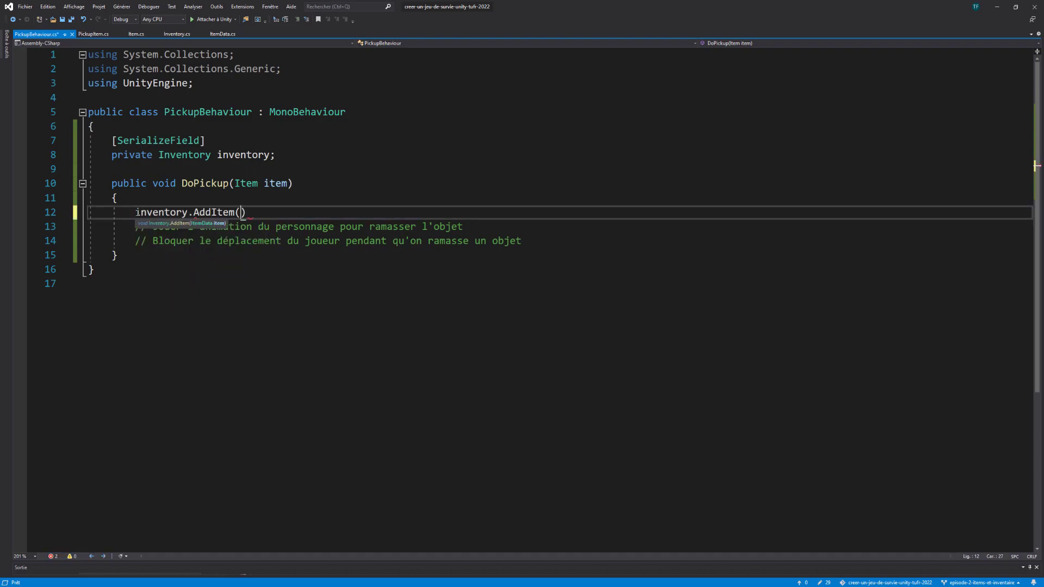
pyautogui.write('item')
pyautogui.press('Escape')
pyautogui.write('.')
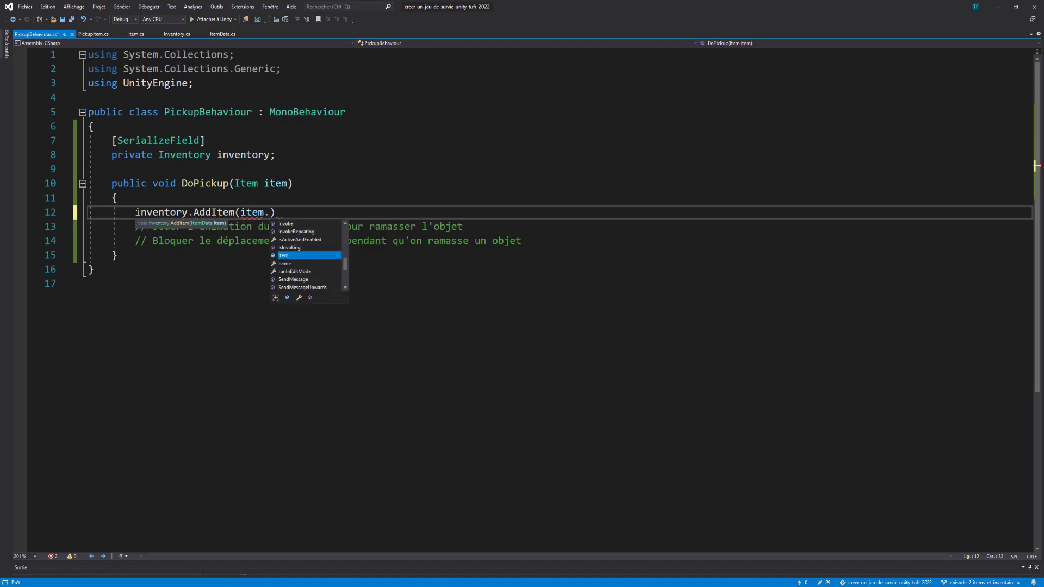
pyautogui.write('item);')
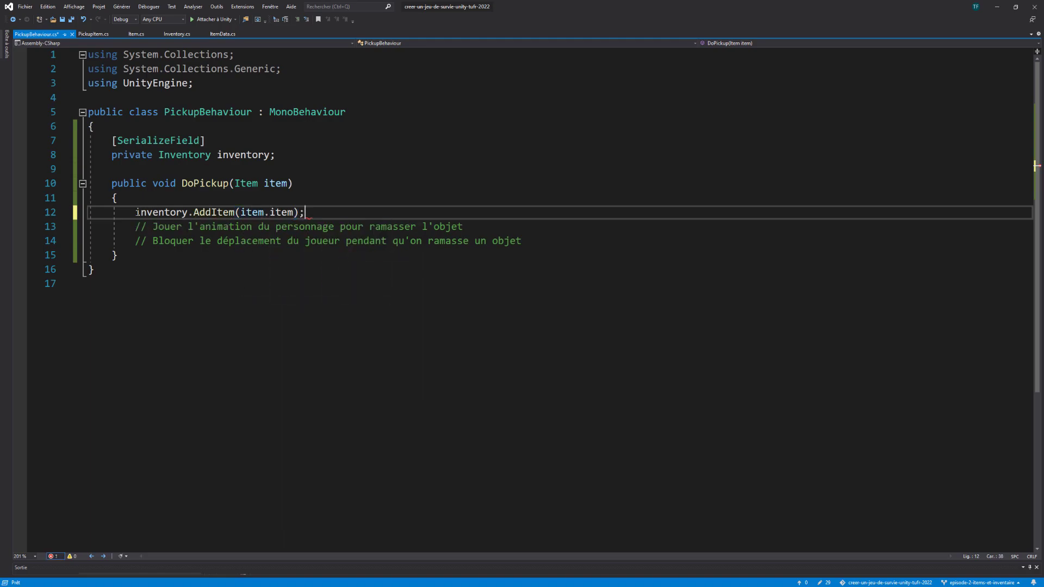
pyautogui.hotkey('ctrl', 's')
# Rename the Item class's item field to itemData with Ctrl+R and save Item.cs
pyautogui.doubleClick(281, 212)
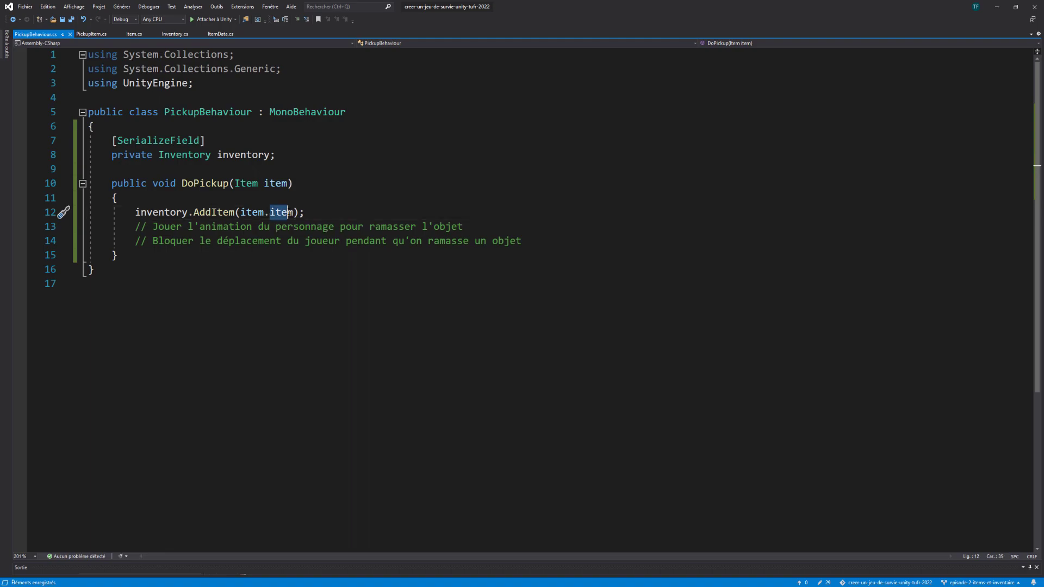
pyautogui.press('Escape')
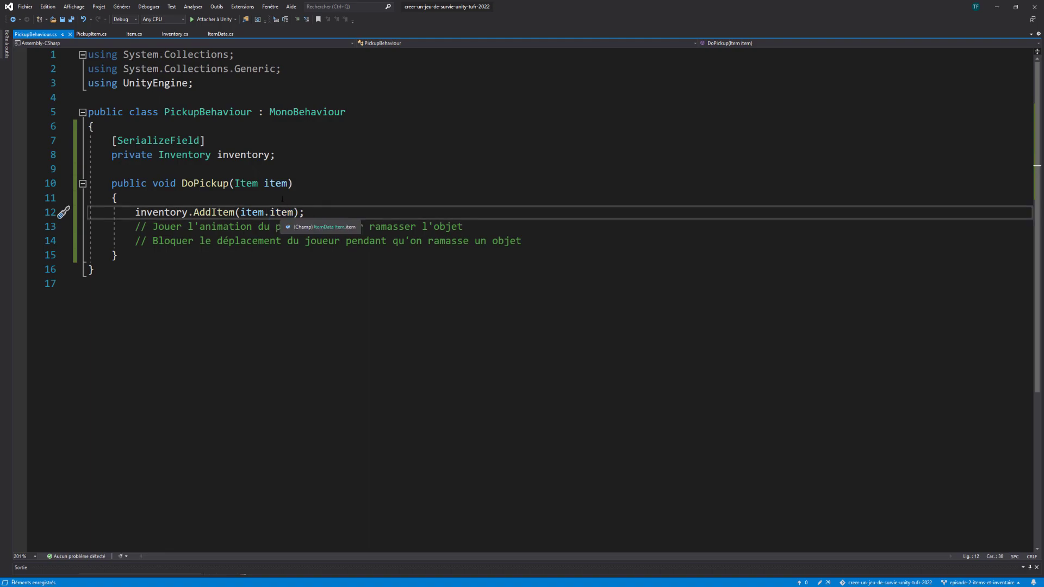
pyautogui.click(134, 34)
pyautogui.press('Left')
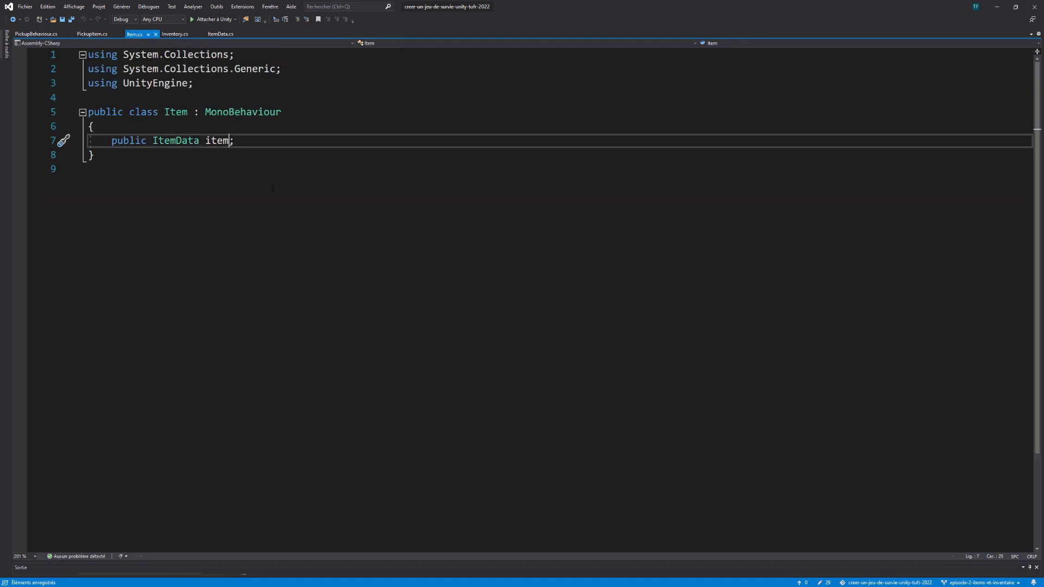
pyautogui.hotkey('ctrl', 'r')
pyautogui.hotkey('ctrl', 'r')
pyautogui.write('Data')
pyautogui.press('Return')
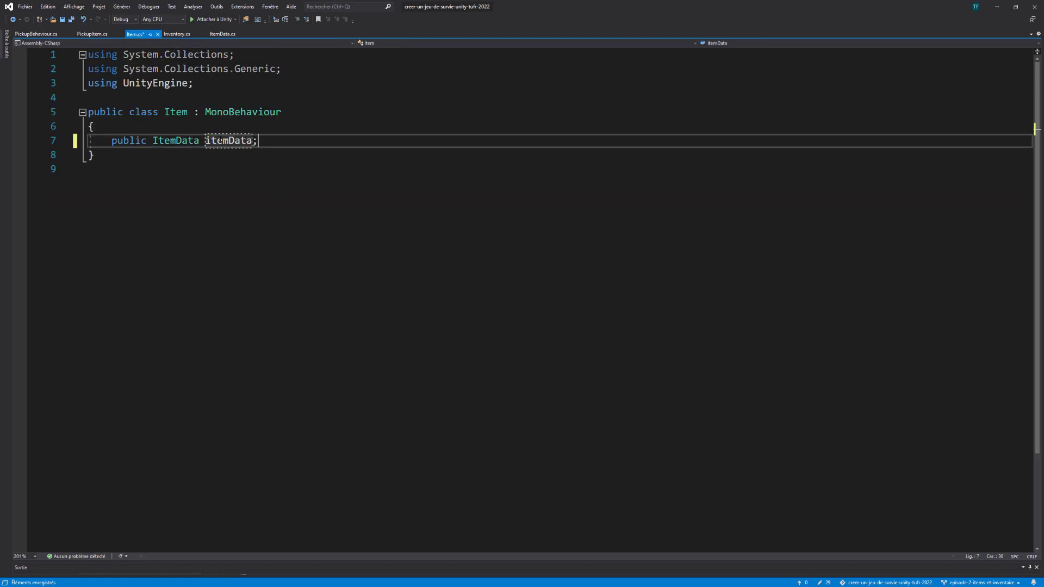
pyautogui.press('End')
pyautogui.hotkey('ctrl', 's')
# In PickupBehaviour.cs, change item.item to item.itemData in the AddItem call and save
pyautogui.click(35, 33)
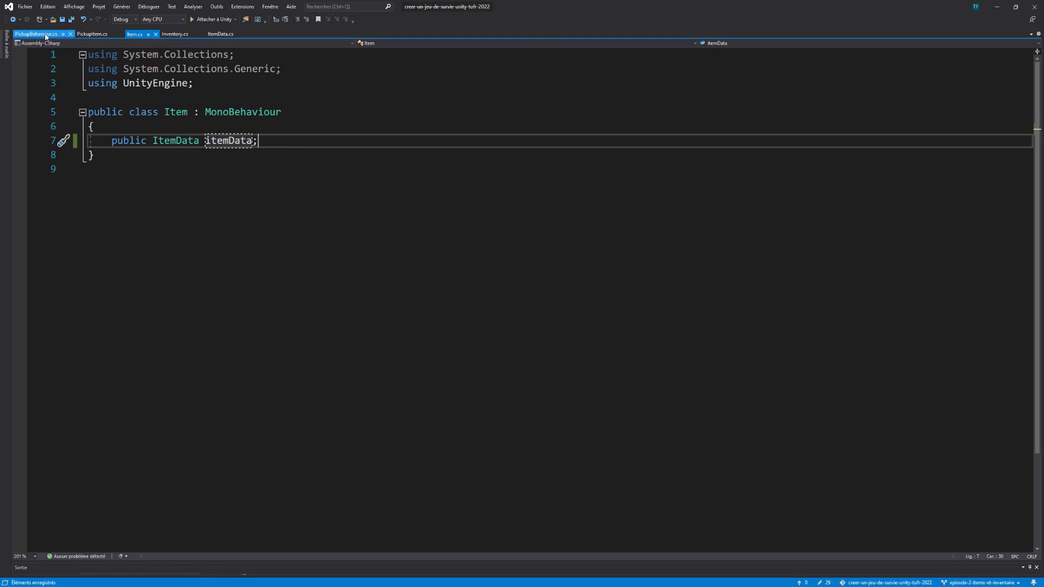
pyautogui.doubleClick(281, 213)
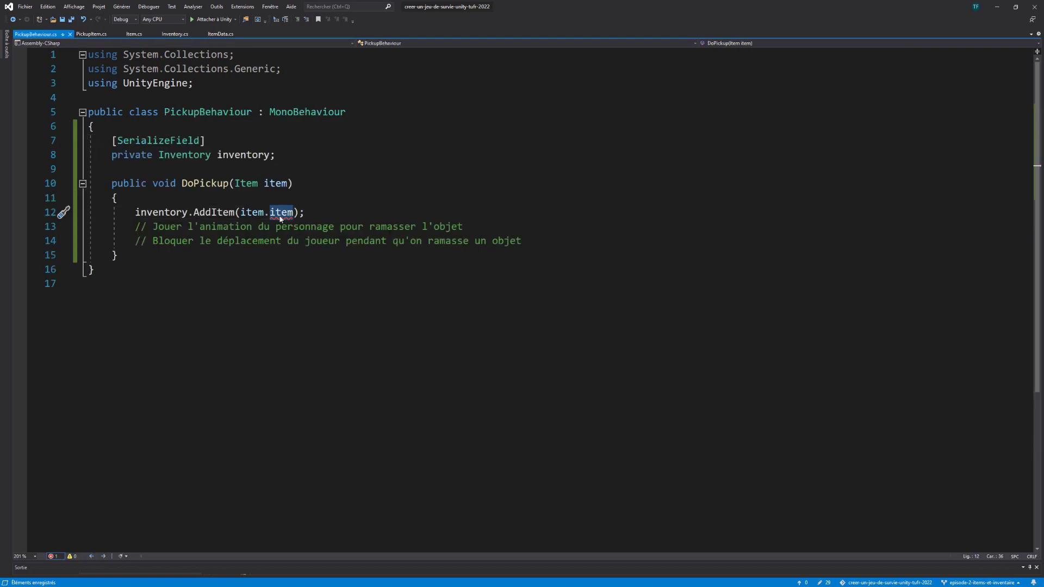
pyautogui.write('itemData')
pyautogui.click(344, 213)
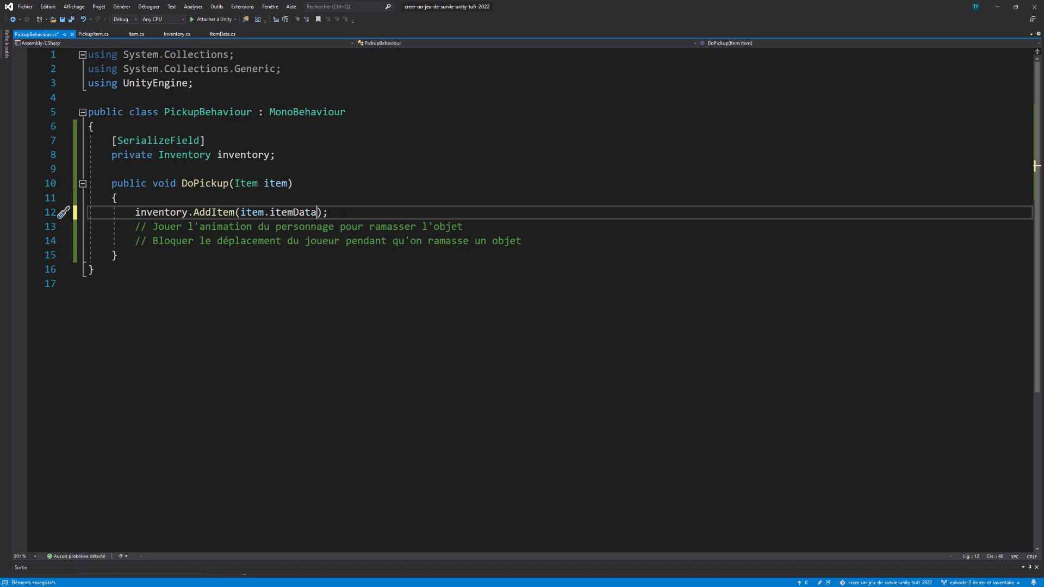
pyautogui.hotkey('ctrl', 's')
pyautogui.moveTo(462, 228); pyautogui.dragTo(134, 227)
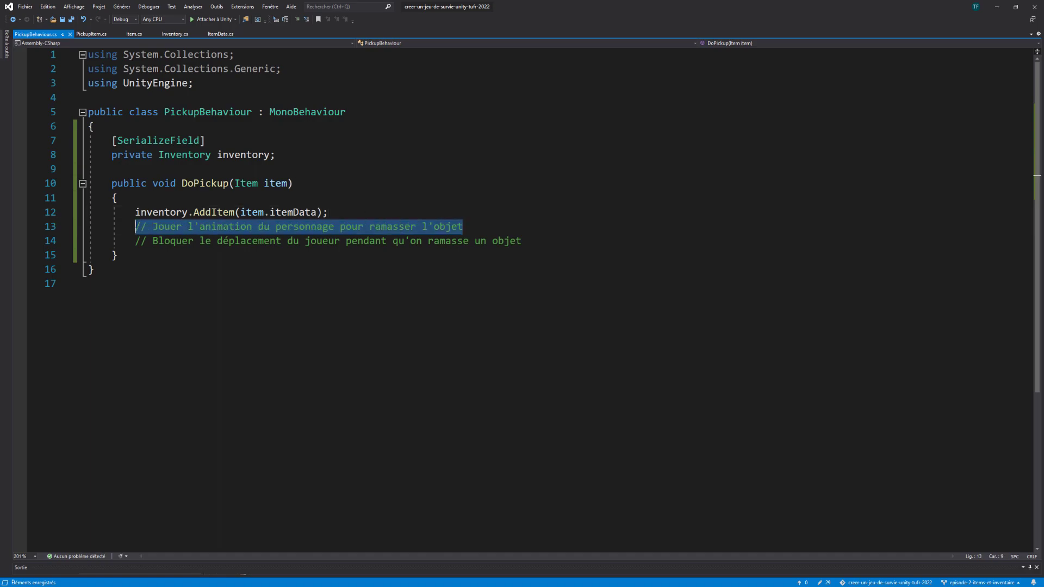
pyautogui.click(372, 218)
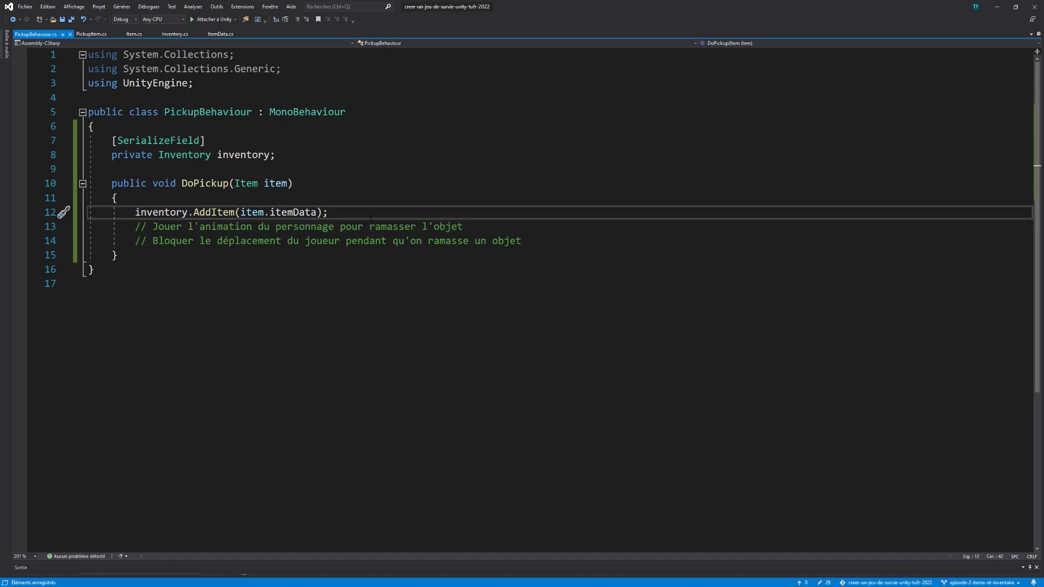
# Add a [SerializeField] private Animator playerAnimator field above inventory and save
pyautogui.click(473, 227)
pyautogui.click(172, 128)
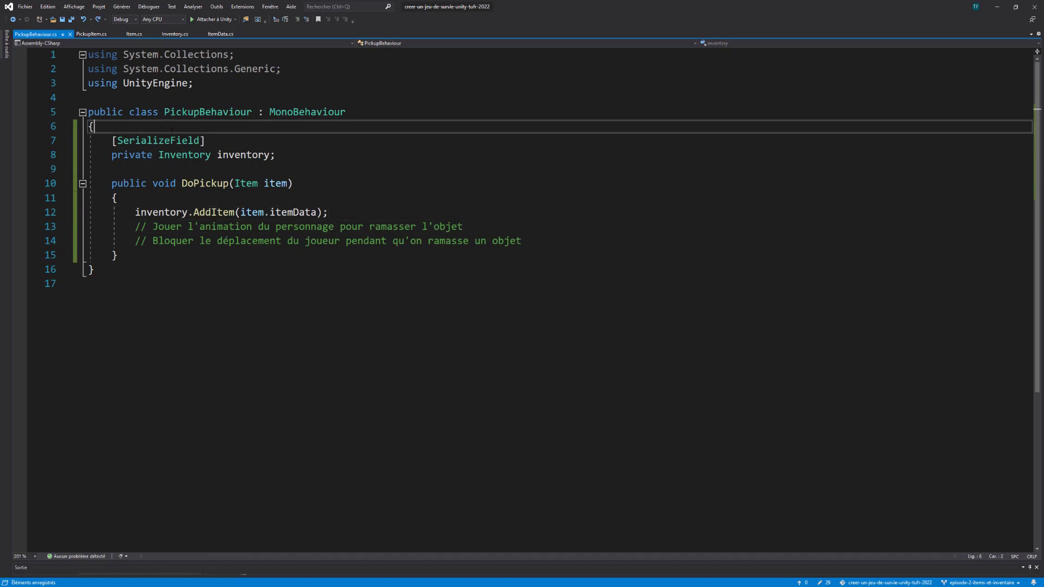
pyautogui.press('Return')
pyautogui.press('Return')
pyautogui.press('Up')
pyautogui.write('[')
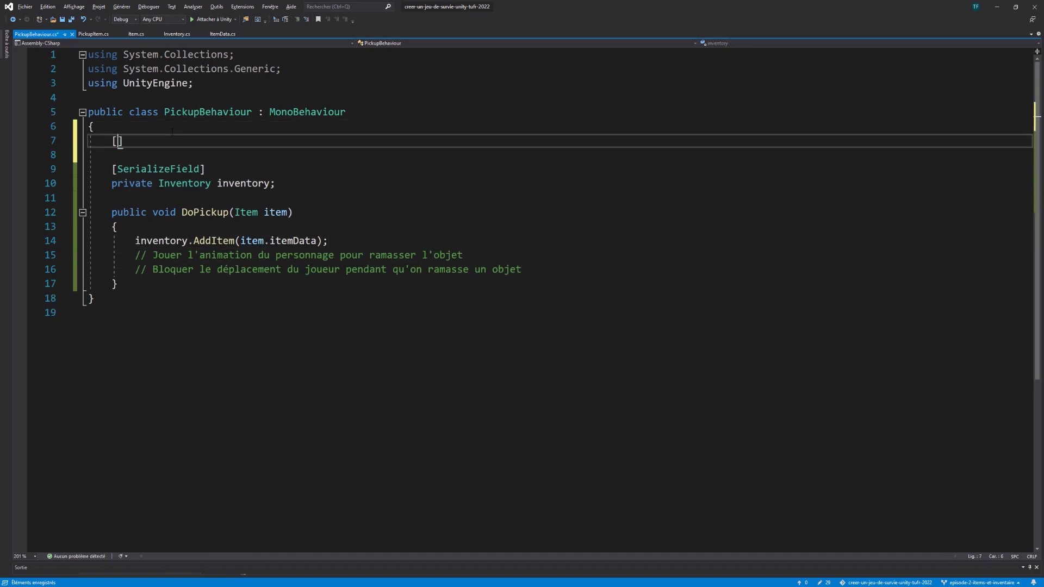
pyautogui.write('seri')
pyautogui.press('Tab')
pyautogui.press('Right')
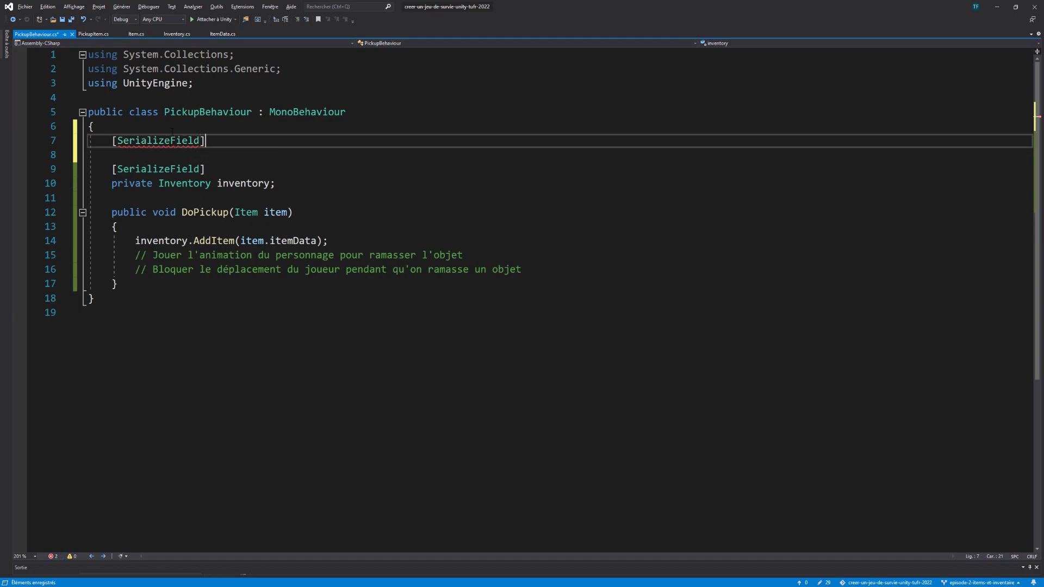
pyautogui.press('Return')
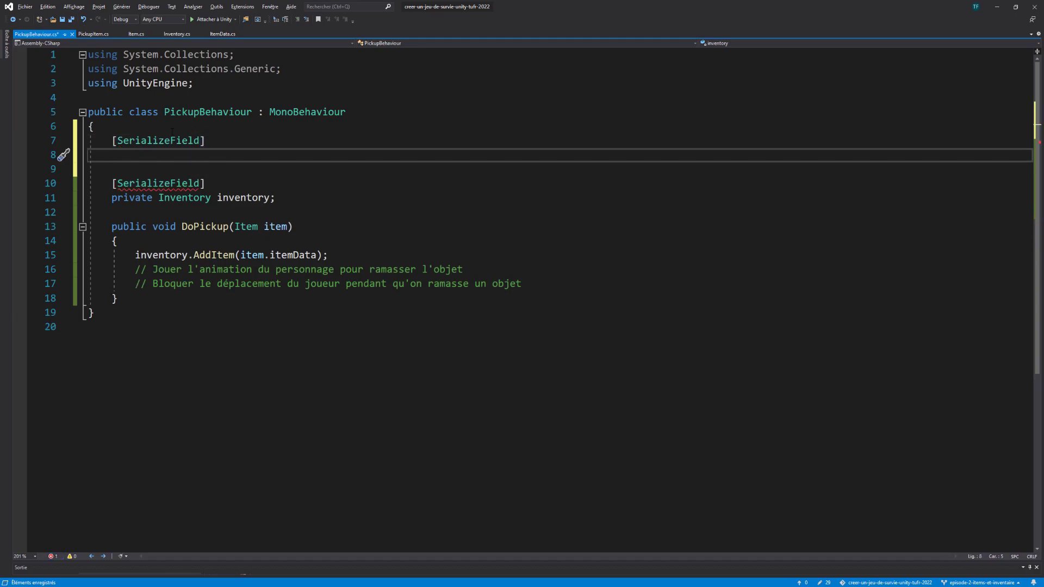
pyautogui.write('private ')
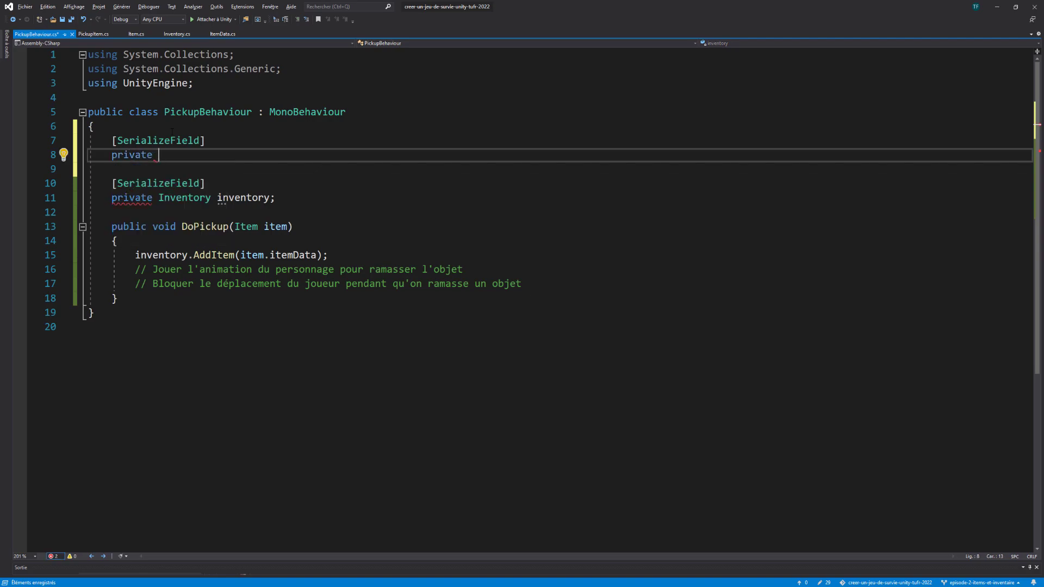
pyautogui.write('Animati')
pyautogui.write('or an')
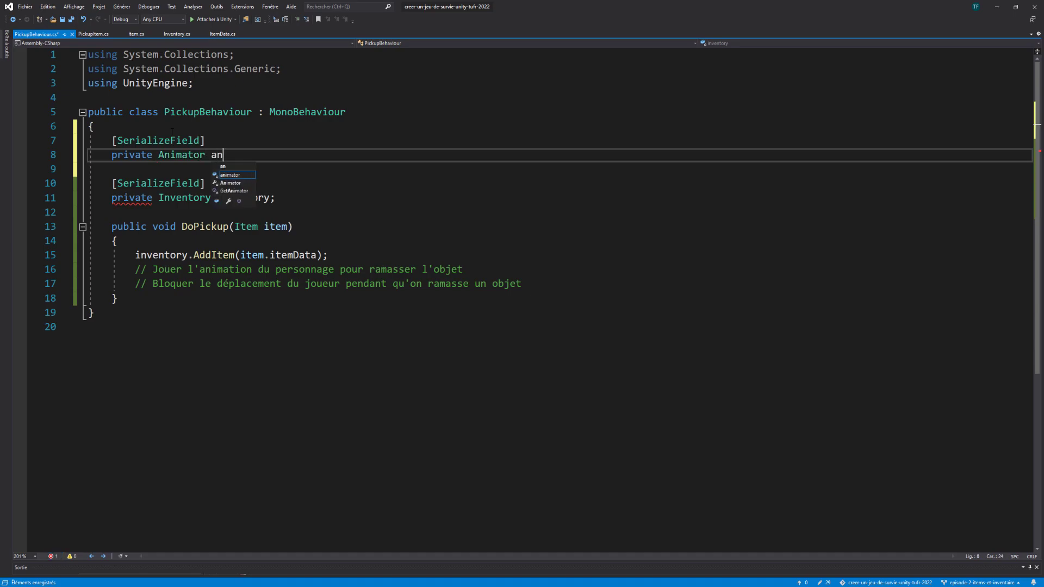
pyautogui.write('imator;')
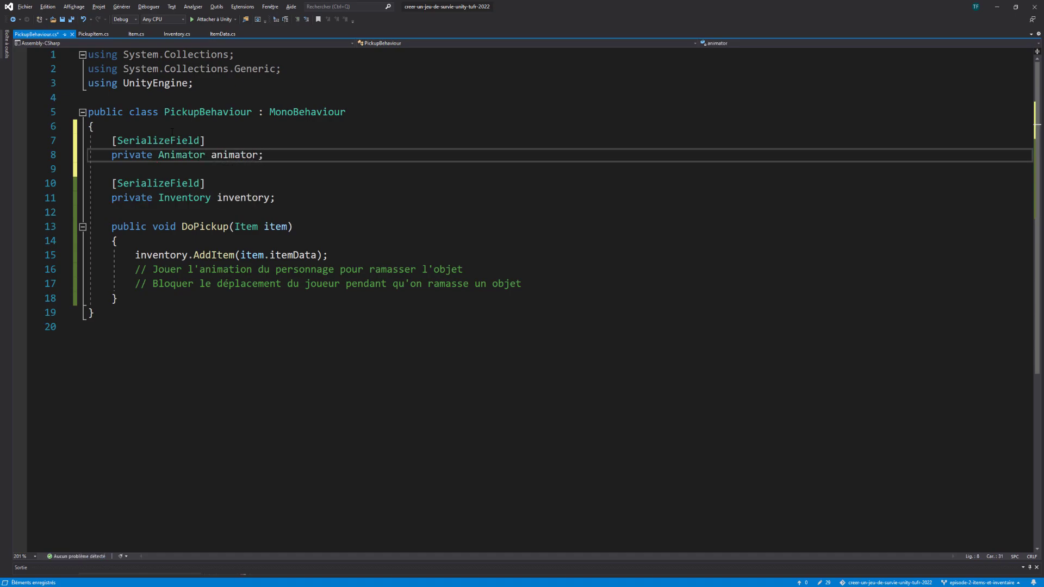
pyautogui.click(216, 155)
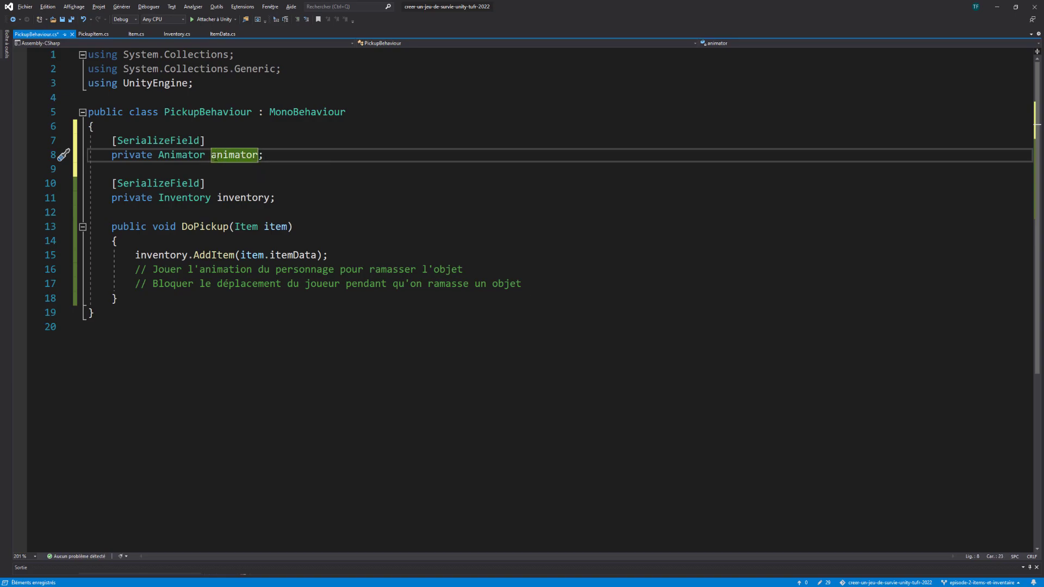
pyautogui.press('BackSpace')
pyautogui.write('playerA')
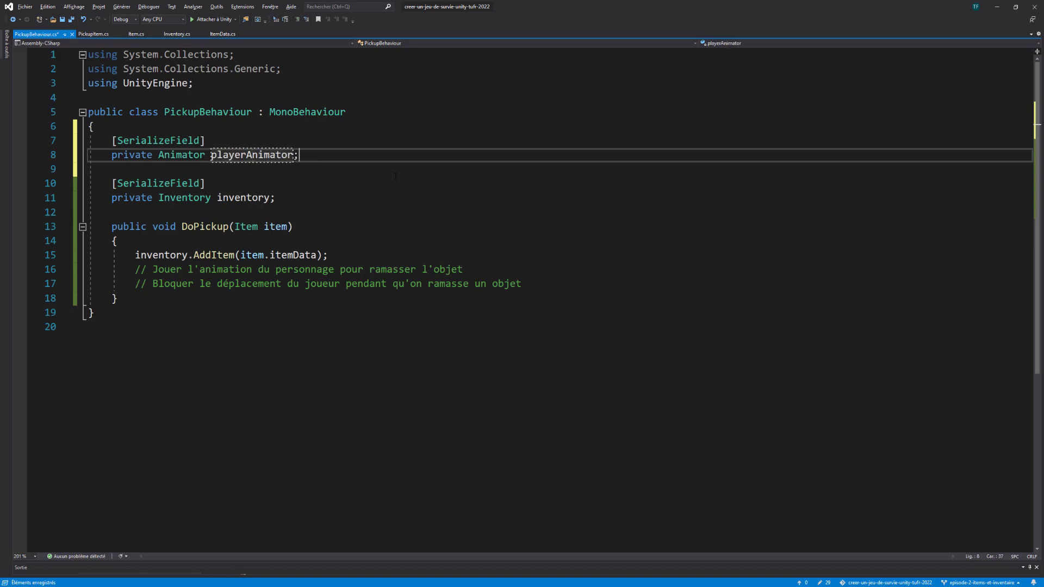
pyautogui.hotkey('ctrl', 's')
# Replace the line-16 animation comment with playerAnimator.SetTrigger("Pickup"); and save
pyautogui.moveTo(463, 269); pyautogui.dragTo(134, 270)
pyautogui.write('playerAnimator')
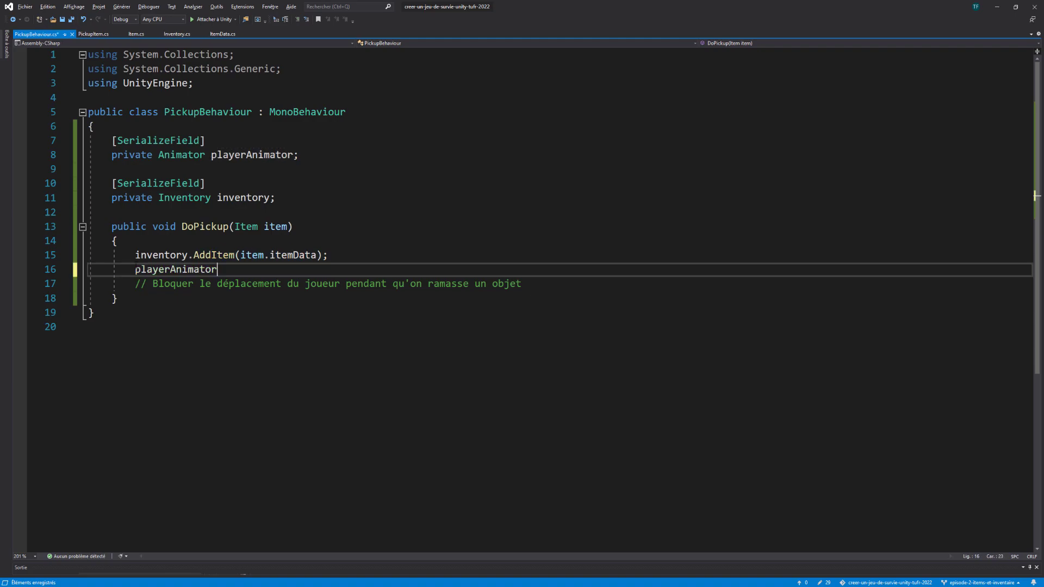
pyautogui.write('.settr')
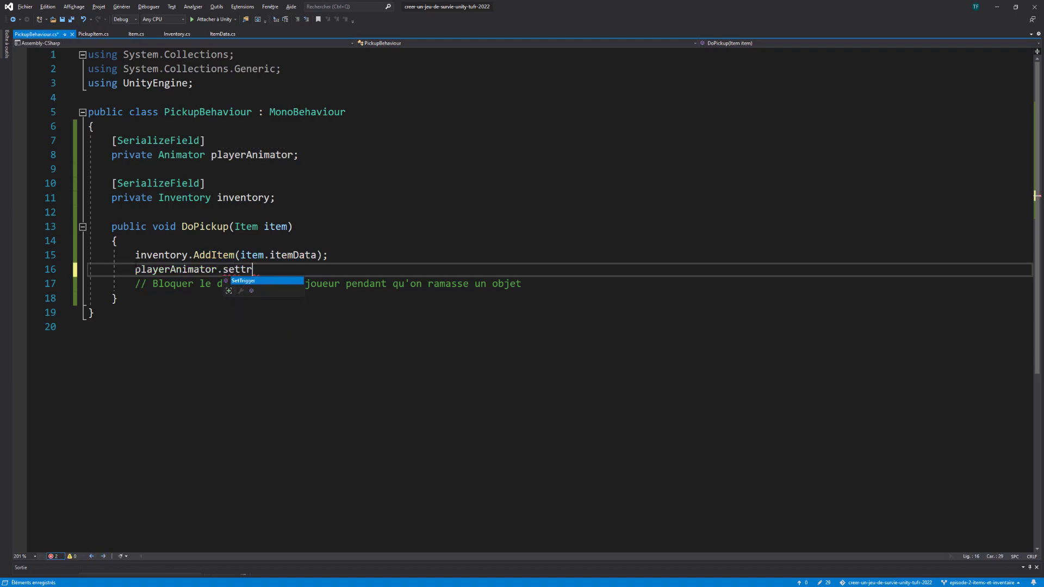
pyautogui.press('Tab')
pyautogui.write('("')
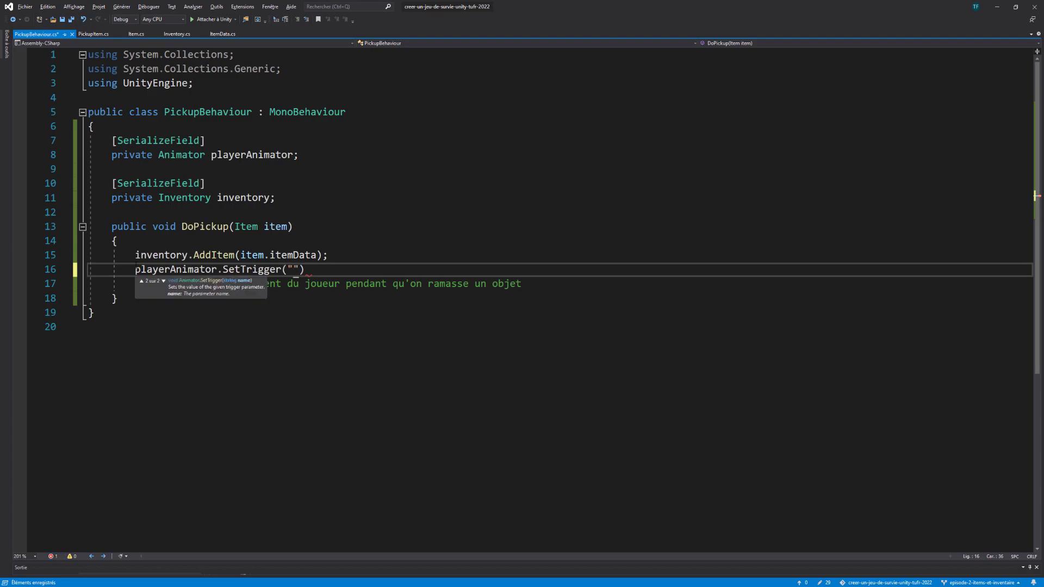
pyautogui.write('Pickup')
pyautogui.write('");')
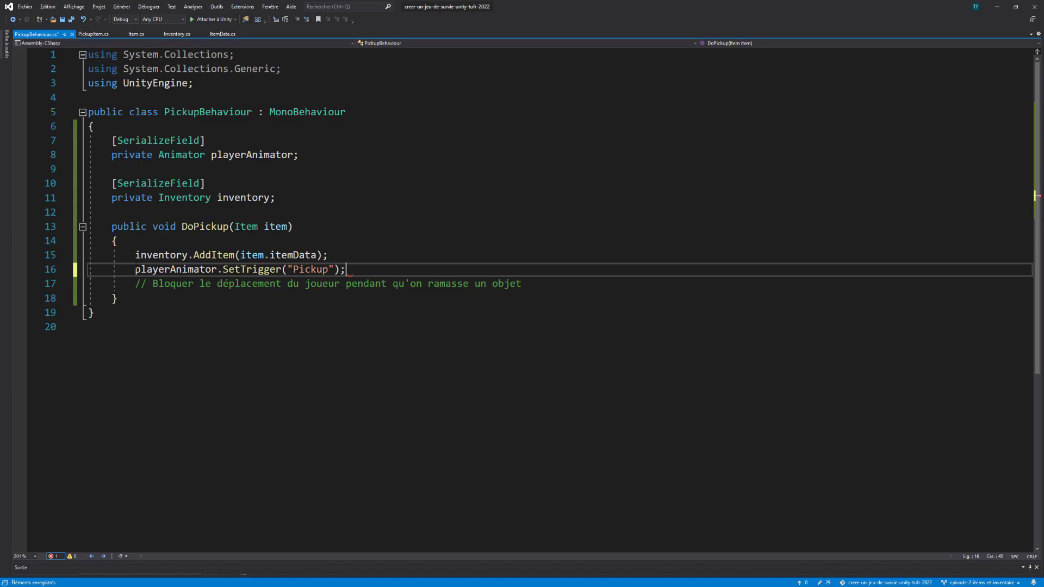
pyautogui.hotkey('ctrl', 's')
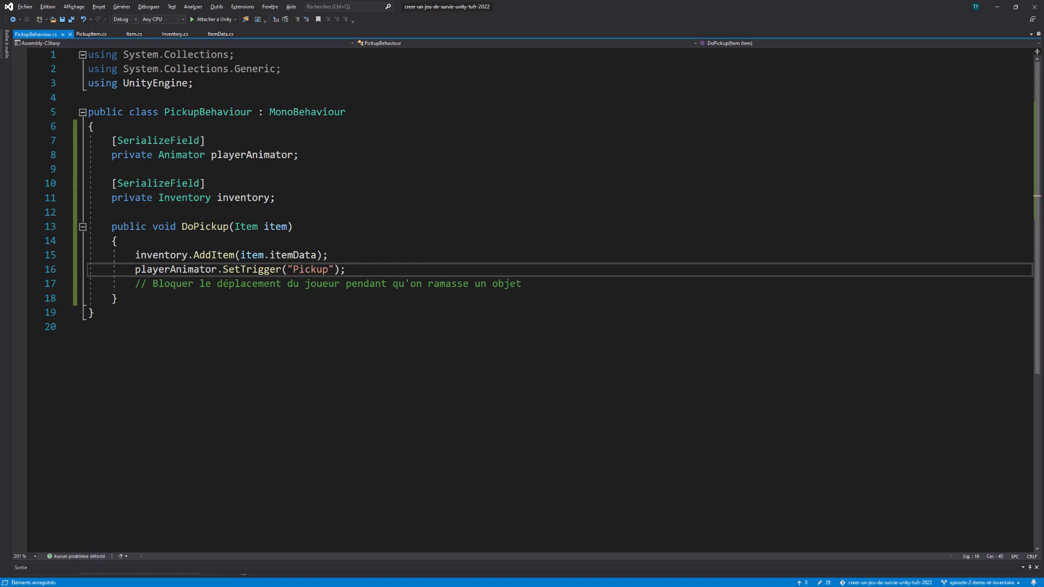
pyautogui.moveTo(522, 284); pyautogui.dragTo(130, 283)
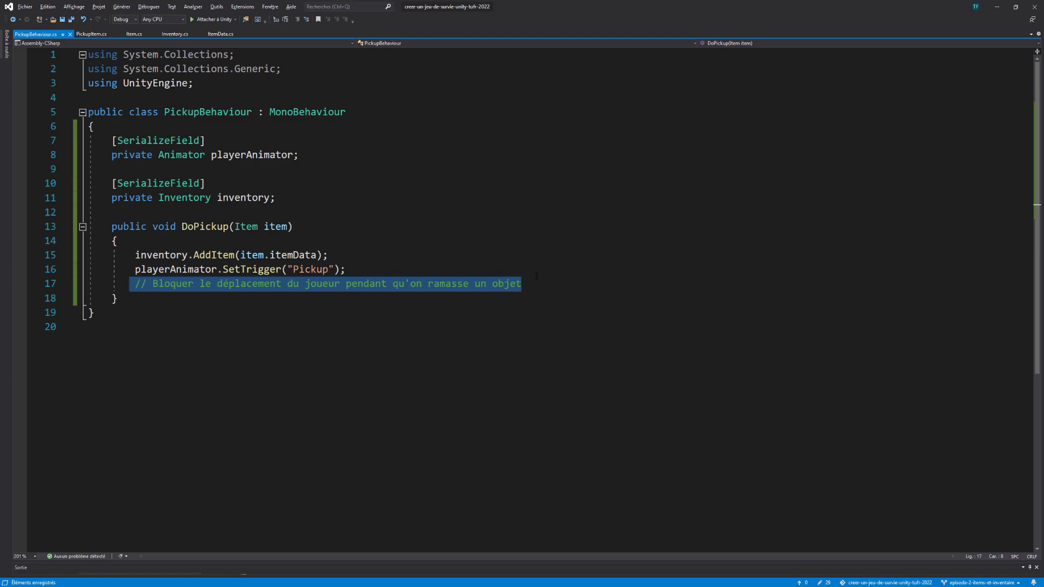
# Select the line-17 movement-blocking comment, then return to Unity so the scripts recompile
pyautogui.press('Down')
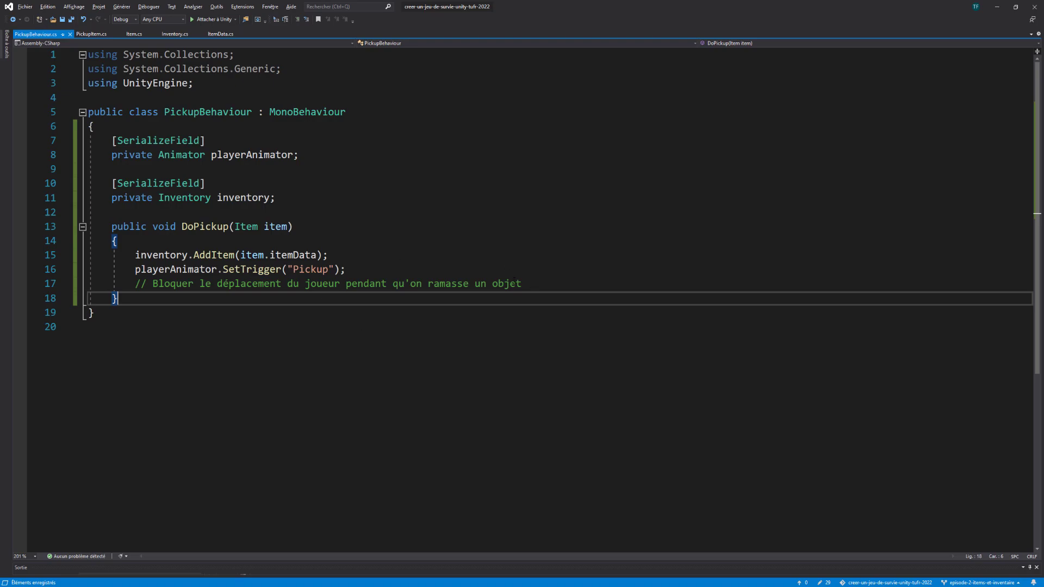
pyautogui.moveTo(146, 283); pyautogui.dragTo(516, 283)
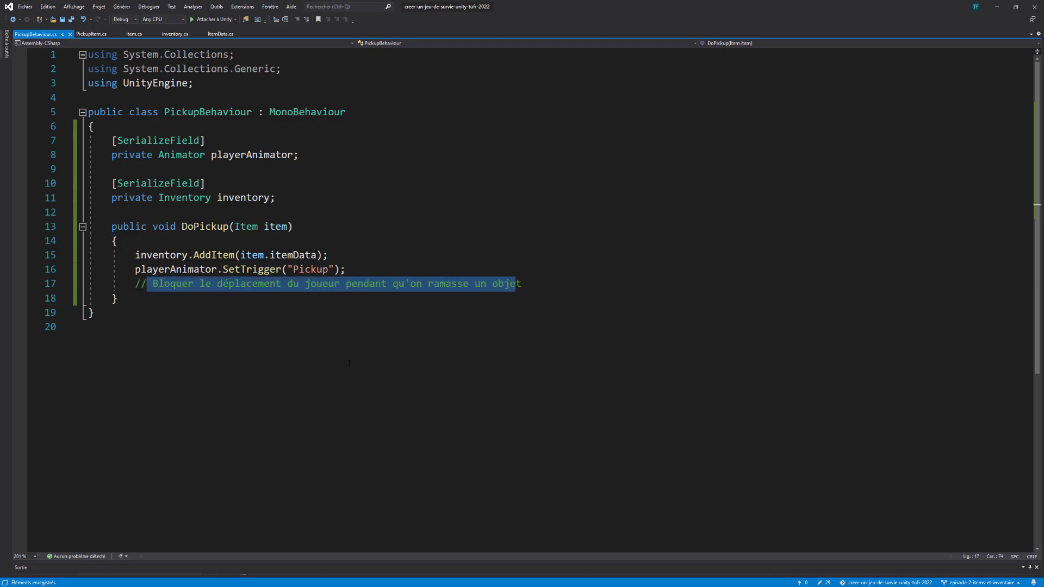
pyautogui.hotkey('alt', 'Tab')
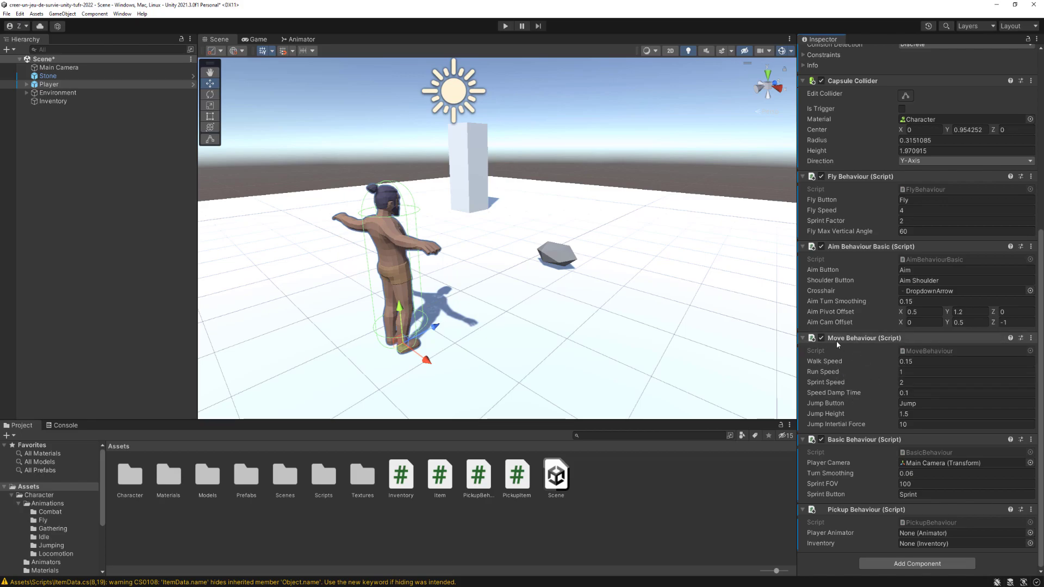
# Open MoveBehaviour.cs from the Project panel and scroll down to its Start and Update methods
pyautogui.doubleClick(921, 353)
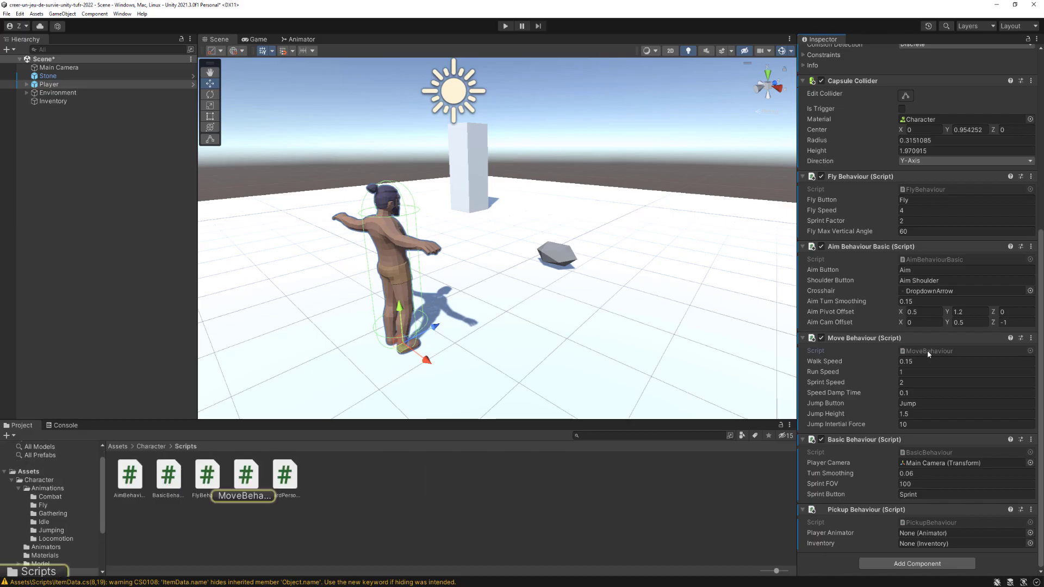
pyautogui.scroll(-2, 425, 249)
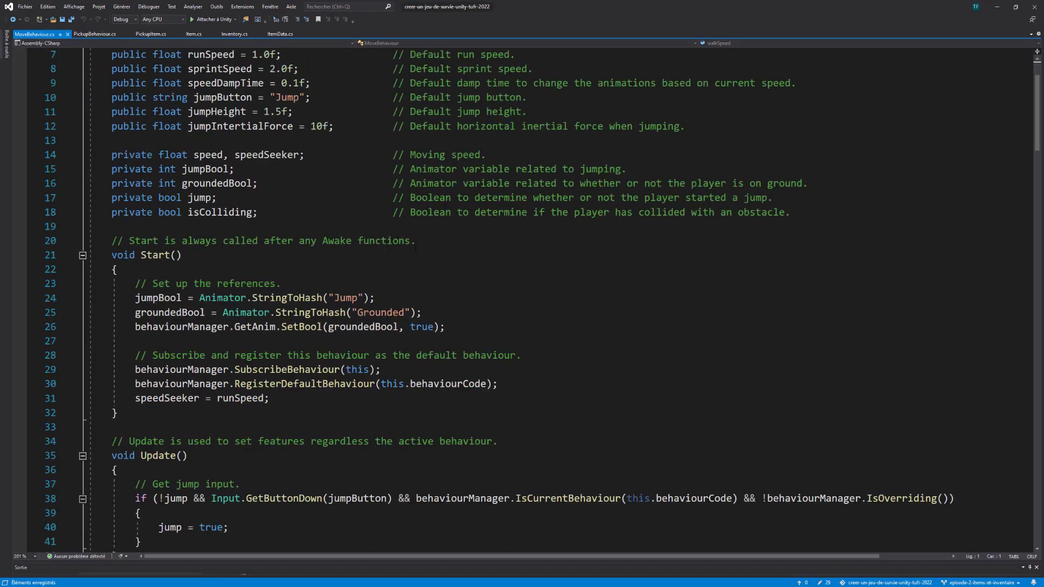
pyautogui.scroll(-3, 426, 249)
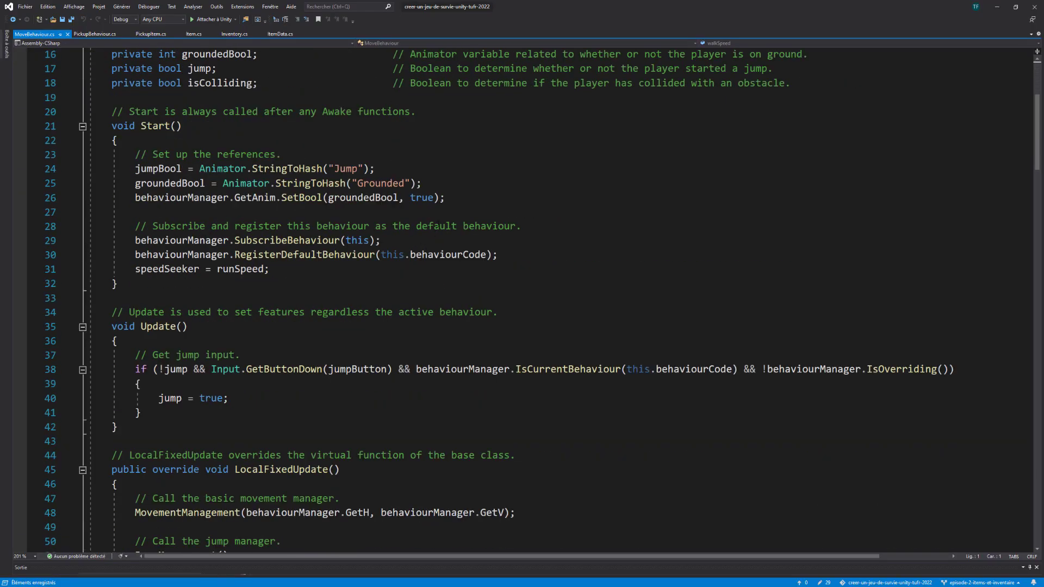
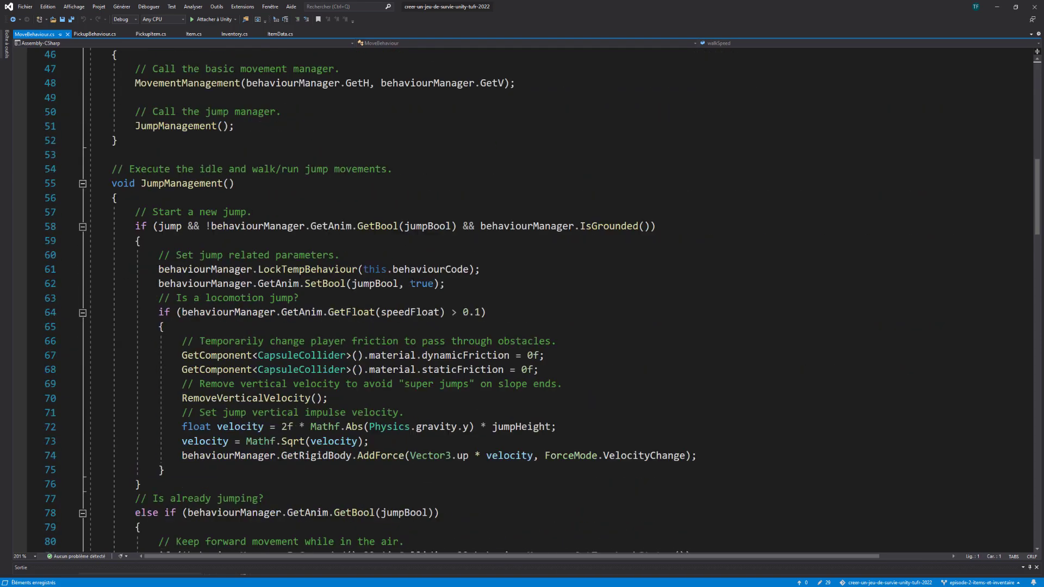
pyautogui.scroll(-8, 446, 292)
pyautogui.scroll(-6, 446, 293)
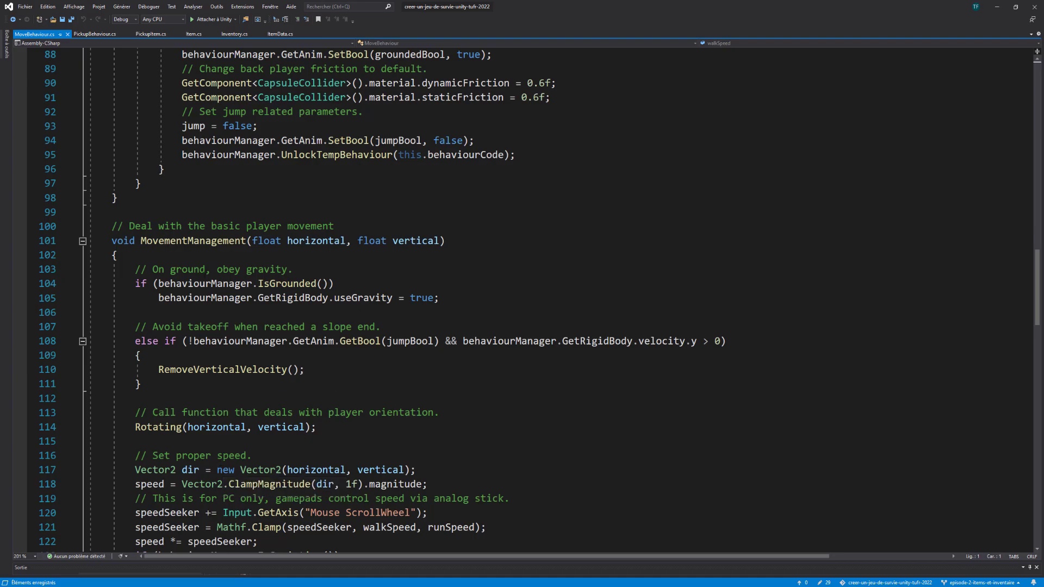
pyautogui.click(227, 257)
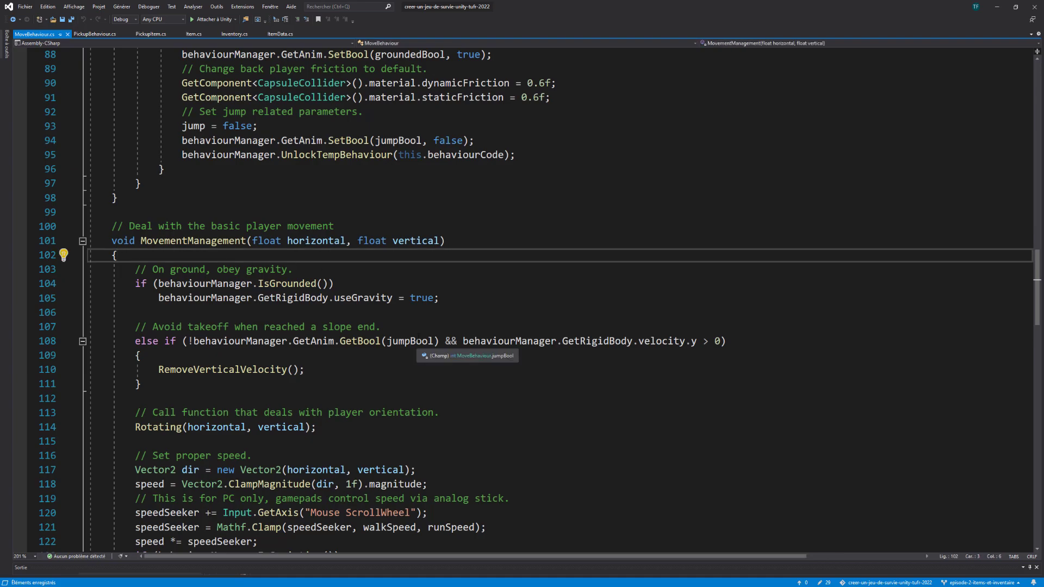
pyautogui.press('Return')
pyautogui.press('Return')
pyautogui.press('Return')
pyautogui.press('Up')
pyautogui.write('if(')
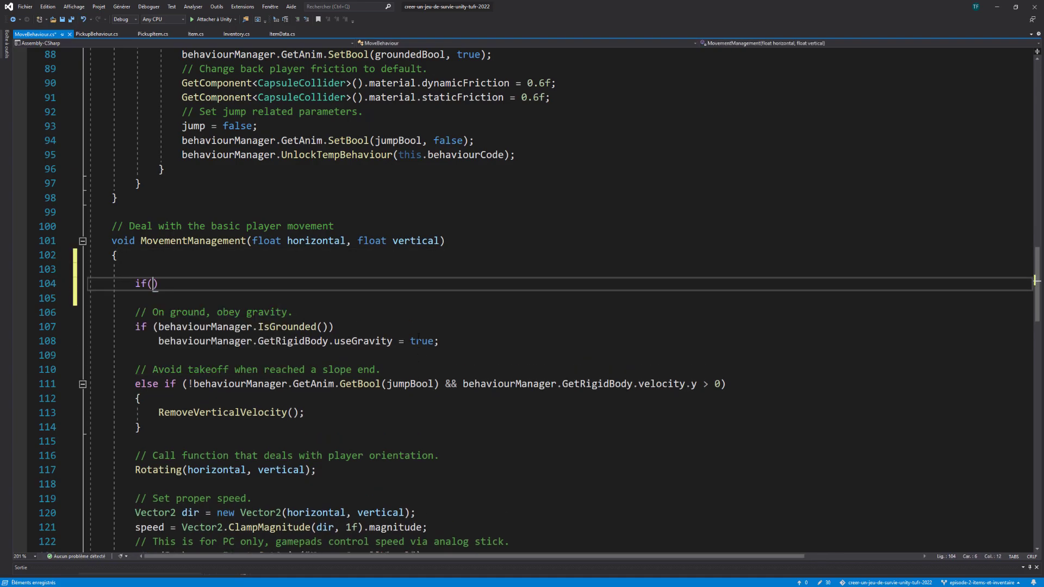
pyautogui.write('!can')
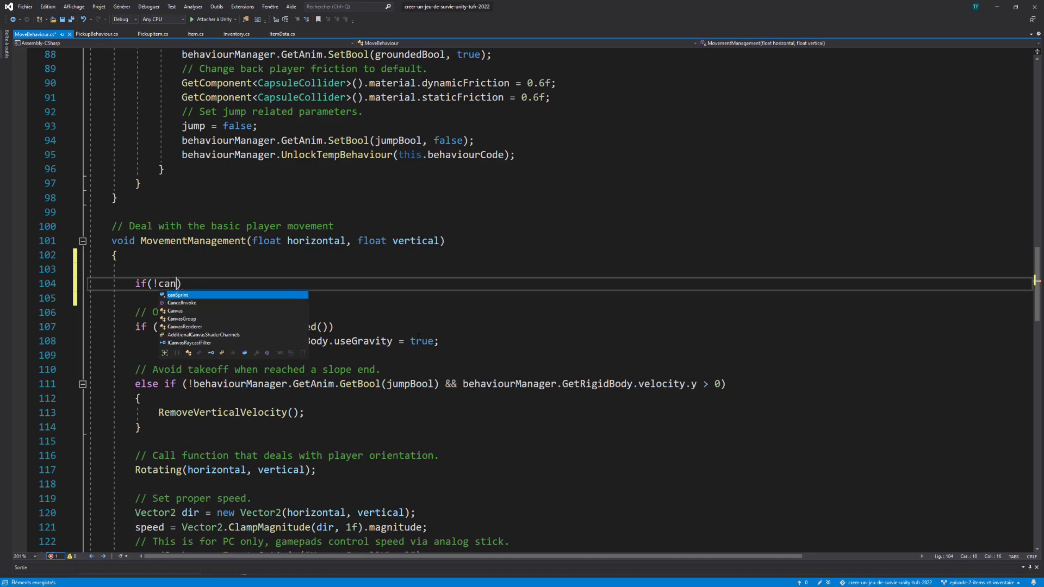
pyautogui.write('Move)')
pyautogui.press('Return')
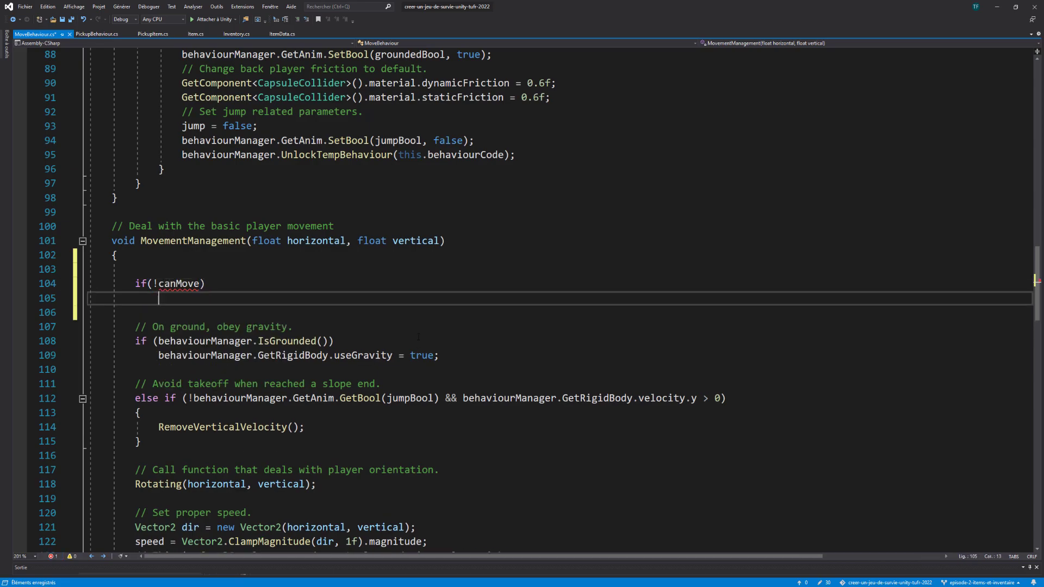
pyautogui.write('{')
pyautogui.press('Return')
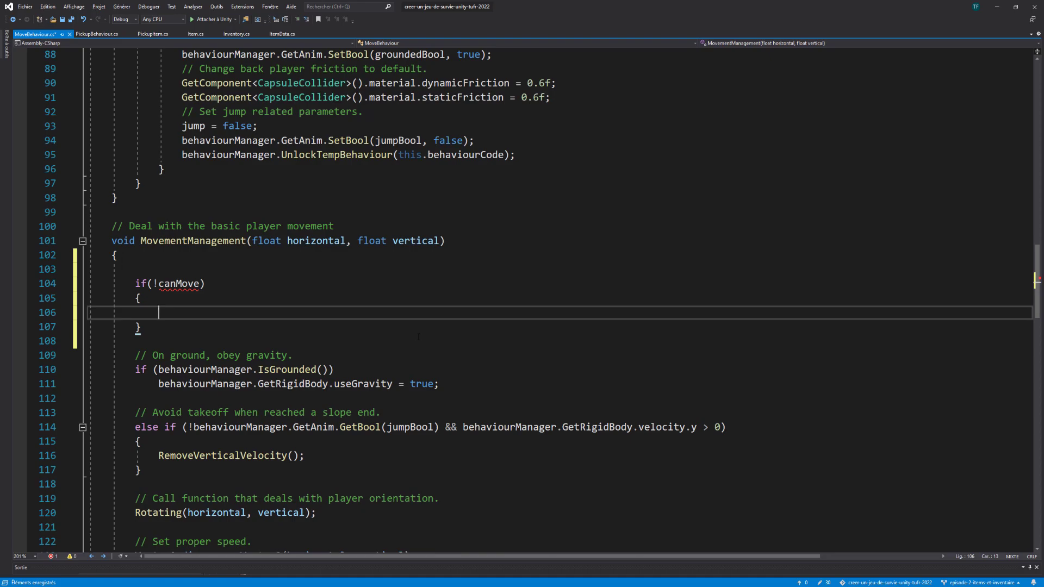
pyautogui.write('return')
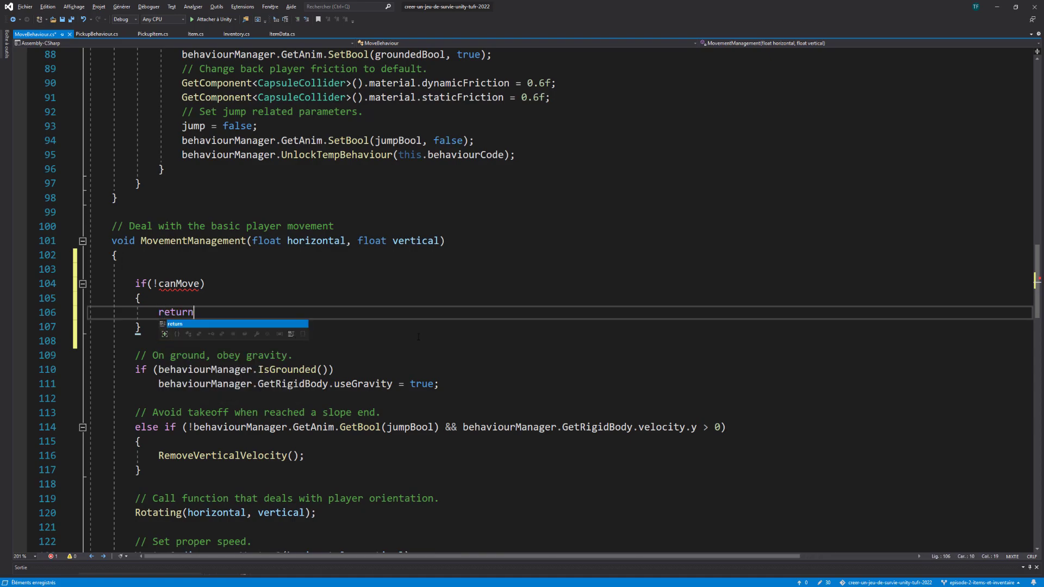
pyautogui.write(';')
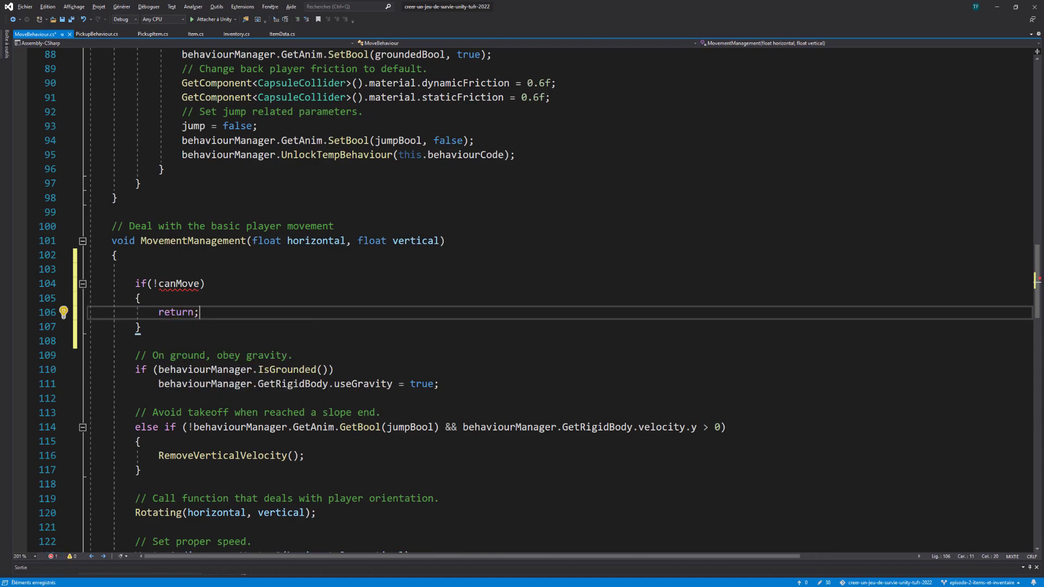
# Review the movement code the guard skips and select the undeclared canMove name
pyautogui.moveTo(306, 343); pyautogui.dragTo(194, 541)
pyautogui.scroll(-4, 220, 383)
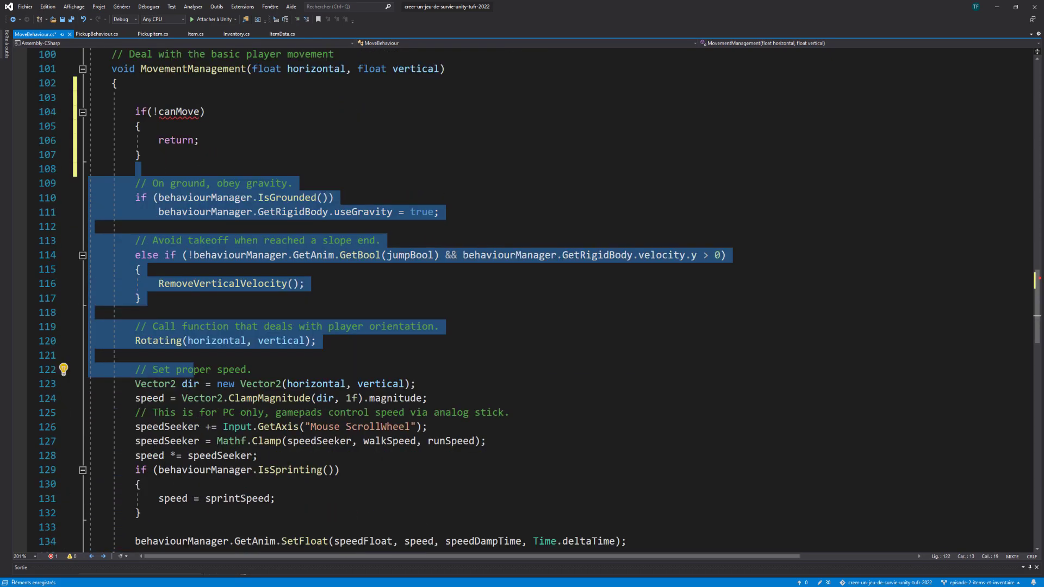
pyautogui.click(179, 152)
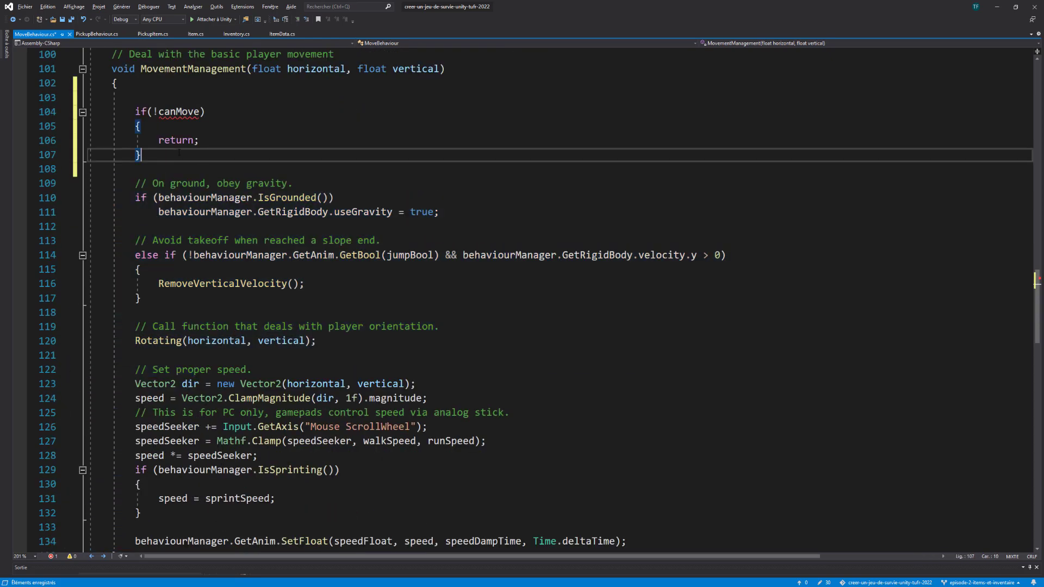
pyautogui.scroll(2, 179, 152)
pyautogui.scroll(2, 179, 152)
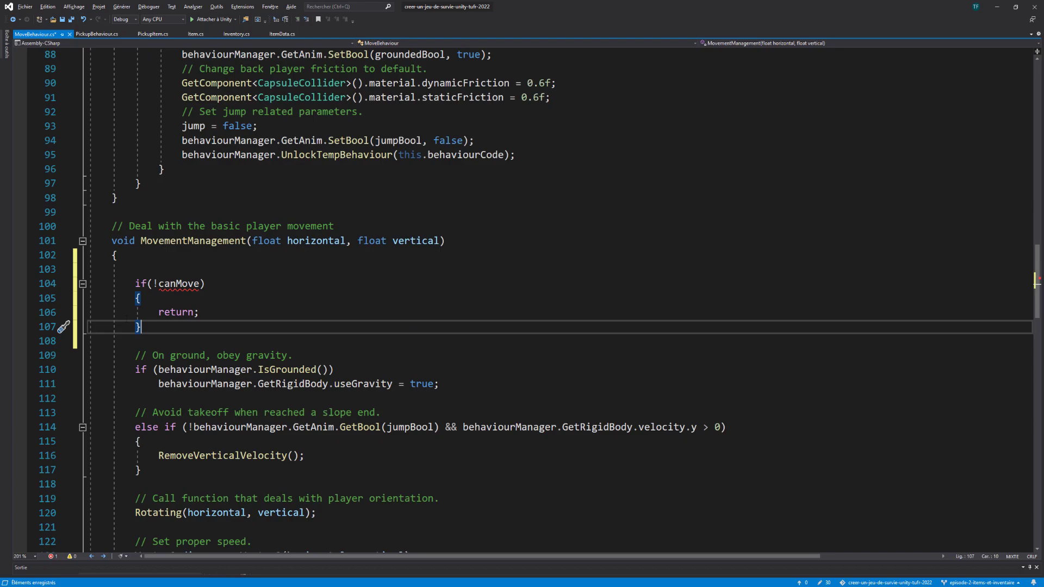
pyautogui.doubleClick(179, 284)
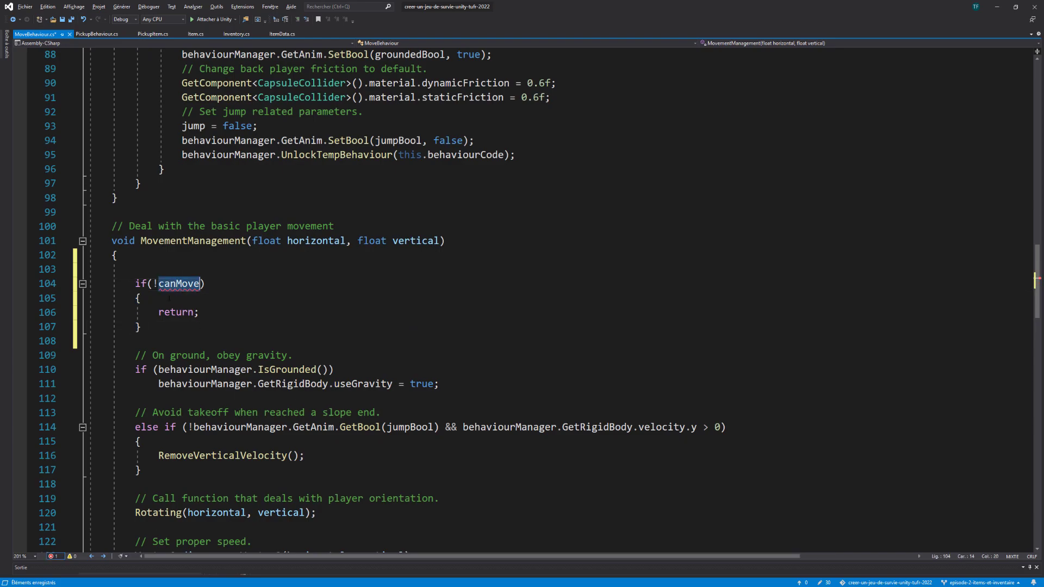
pyautogui.scroll(1, 246, 333)
# Add the field public bool canMove = true; to MoveBehaviour and save the script
pyautogui.scroll(9, 247, 333)
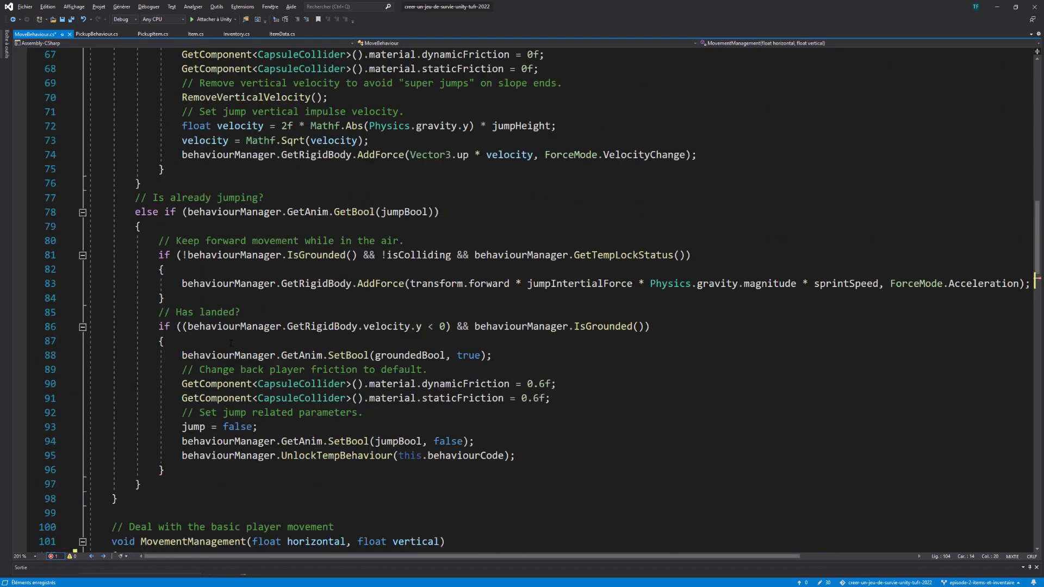
pyautogui.scroll(5, 246, 333)
pyautogui.scroll(3, 246, 333)
pyautogui.scroll(11, 249, 384)
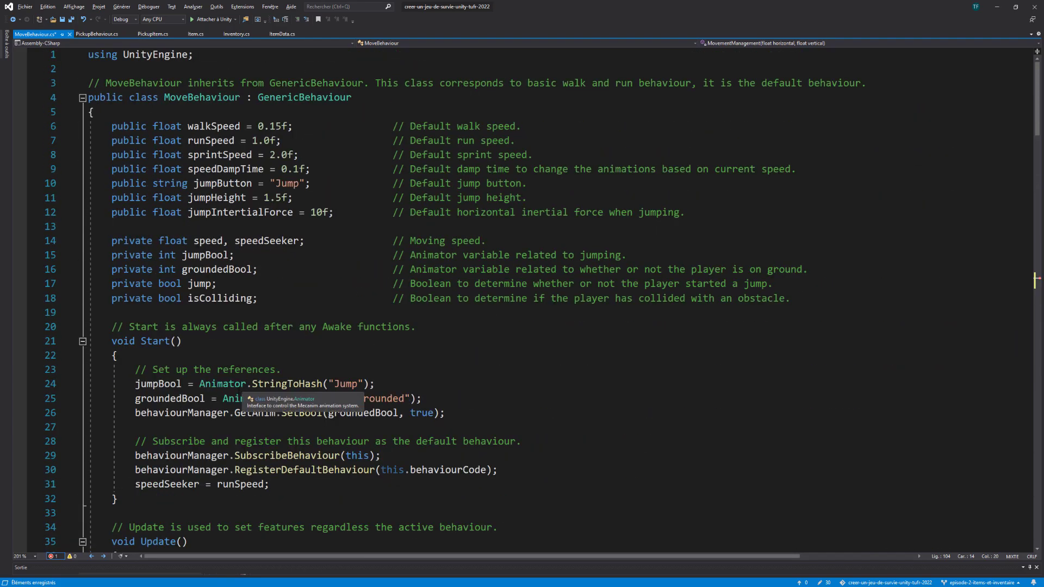
pyautogui.click(199, 312)
pyautogui.press('Return')
pyautogui.press('Return')
pyautogui.press('Up')
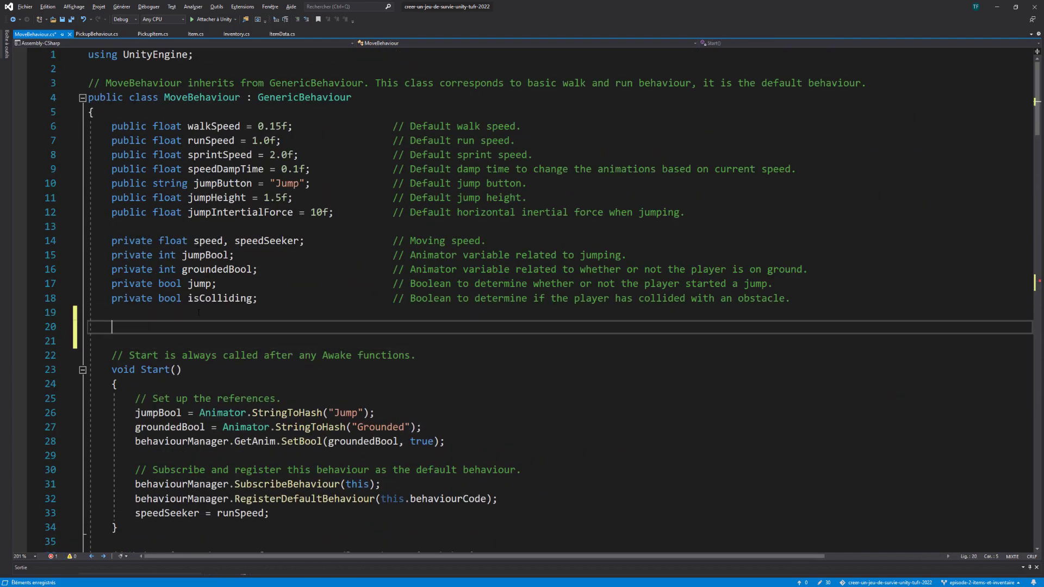
pyautogui.write('pu')
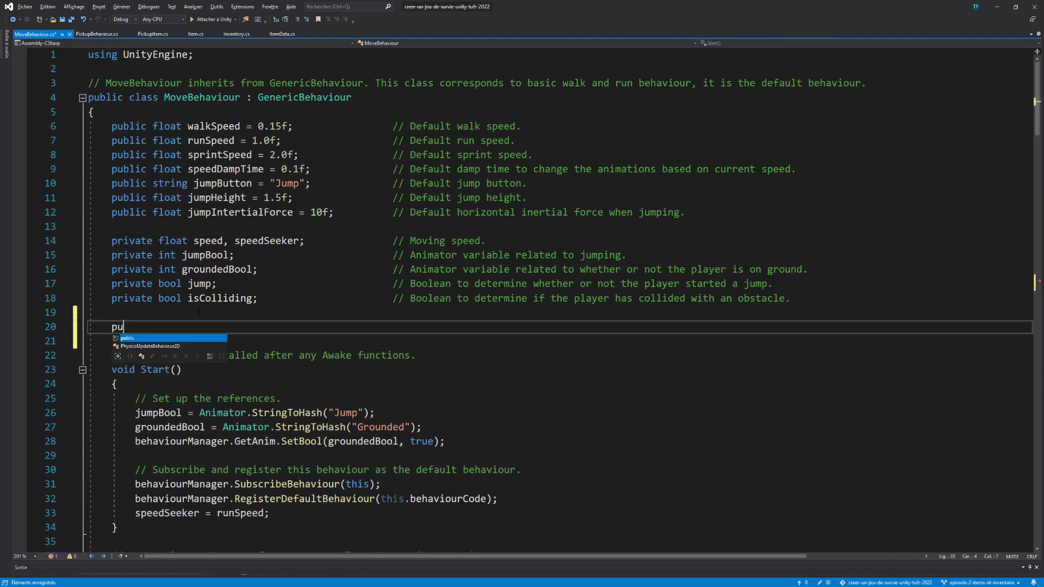
pyautogui.write('blic bool ')
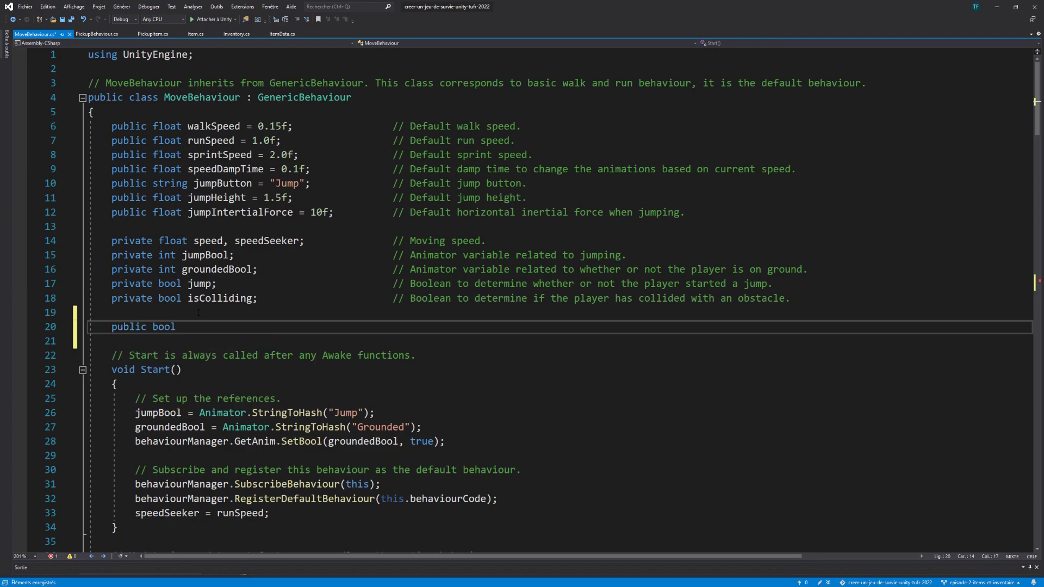
pyautogui.write('canMove ')
pyautogui.write('= true;')
pyautogui.hotkey('ctrl', 's')
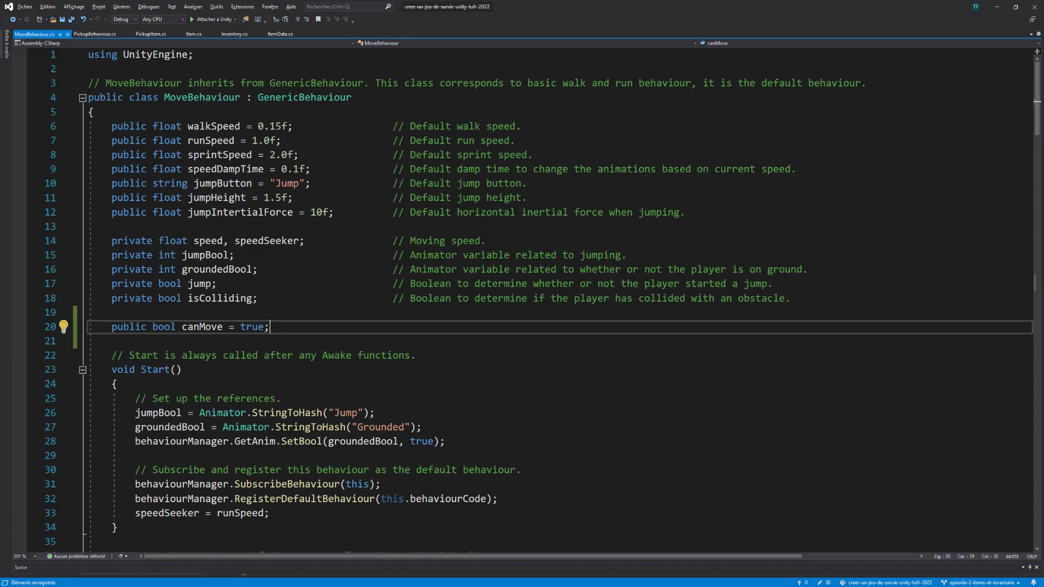
pyautogui.click(92, 34)
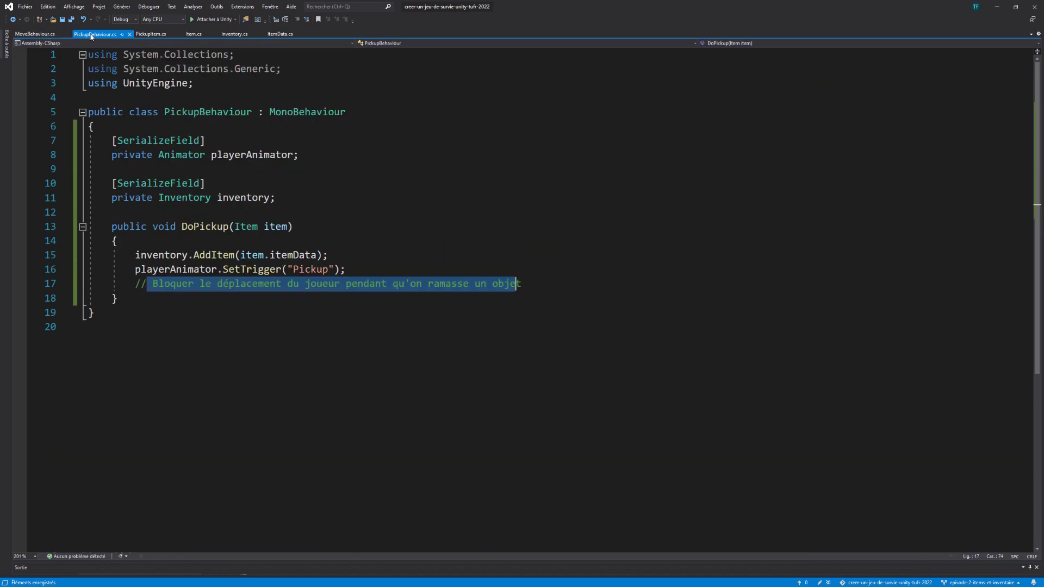
# Declare [SerializeField] private MoveBehaviour playerMoveBehaviour; at the top of PickupBehaviour
pyautogui.click(180, 285)
pyautogui.click(242, 126)
pyautogui.press('Return')
pyautogui.press('Return')
pyautogui.press('Up')
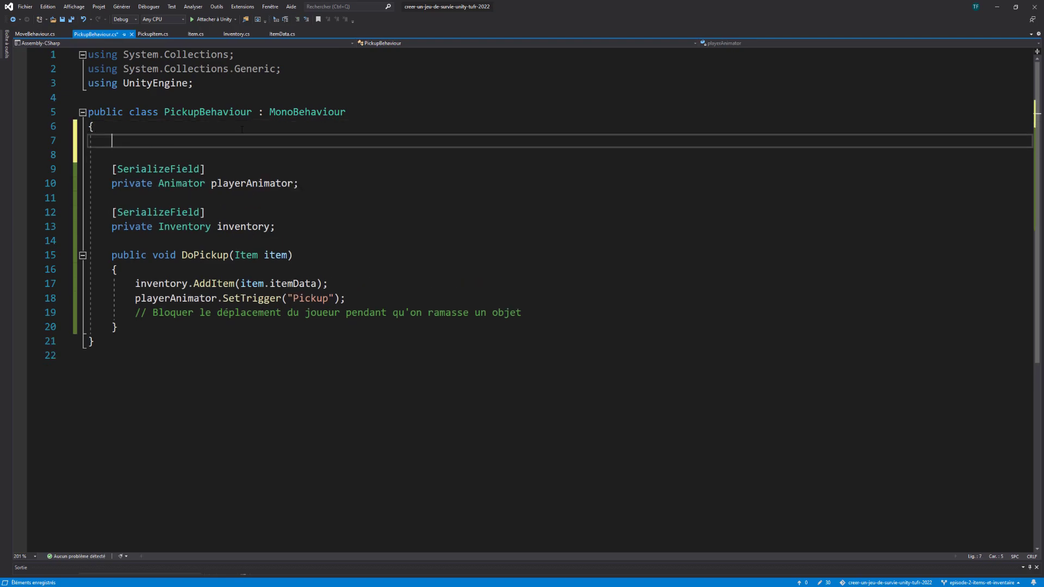
pyautogui.write('[ser')
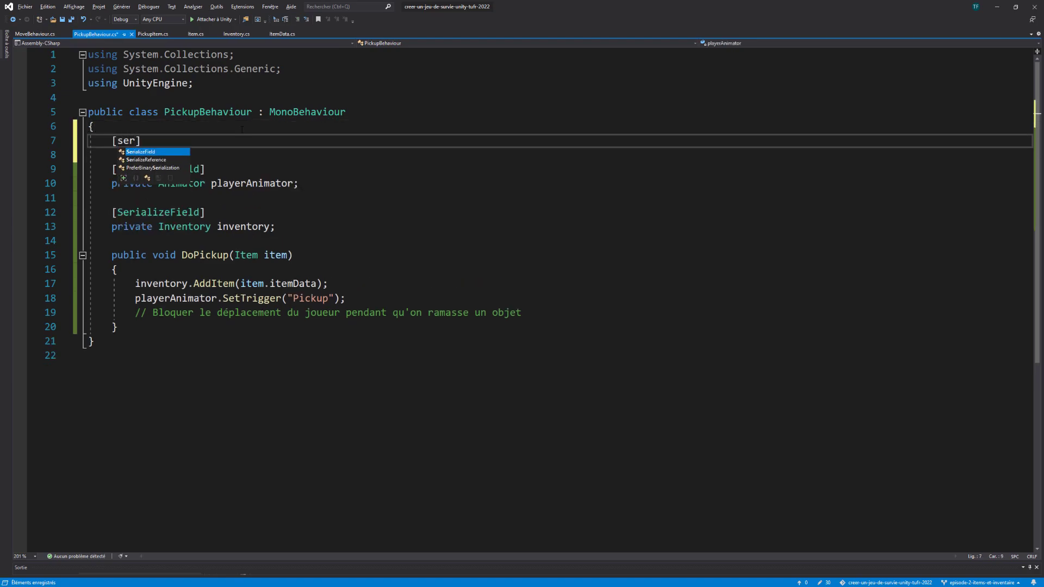
pyautogui.write(']')
pyautogui.press('Return')
pyautogui.write('p')
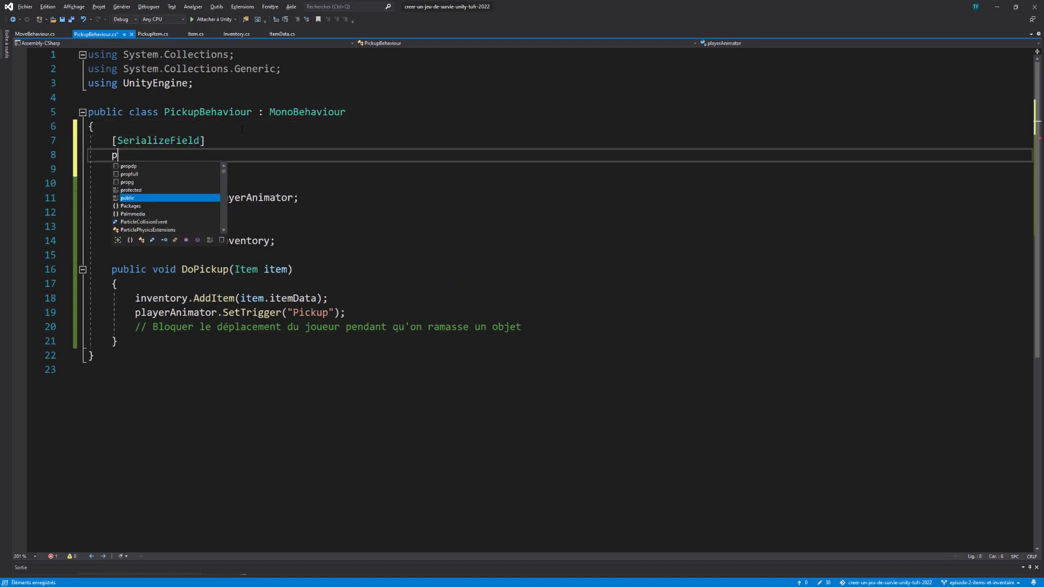
pyautogui.write('rivate Move')
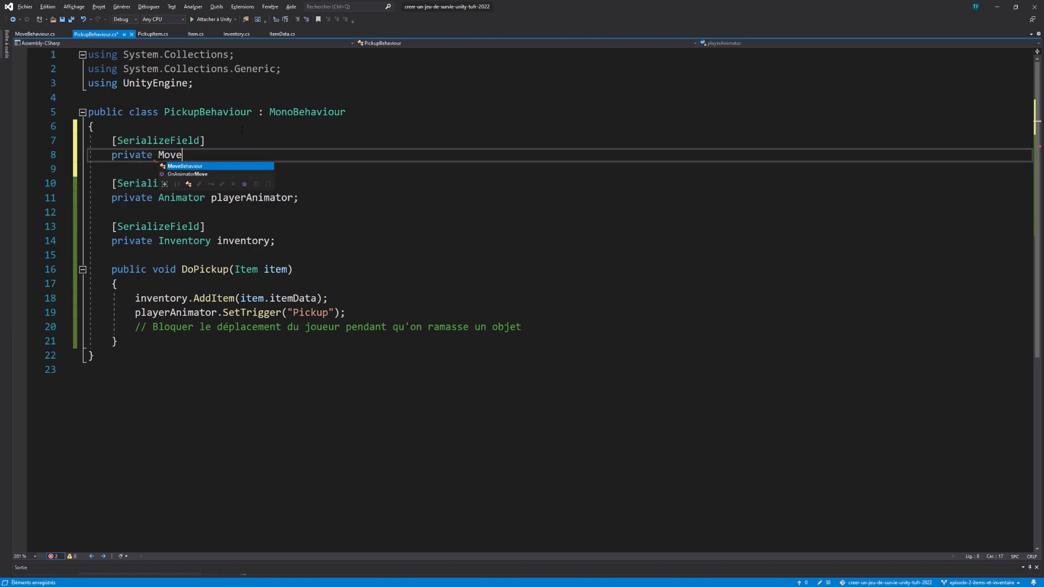
pyautogui.press('Tab')
pyautogui.write('playerMove')
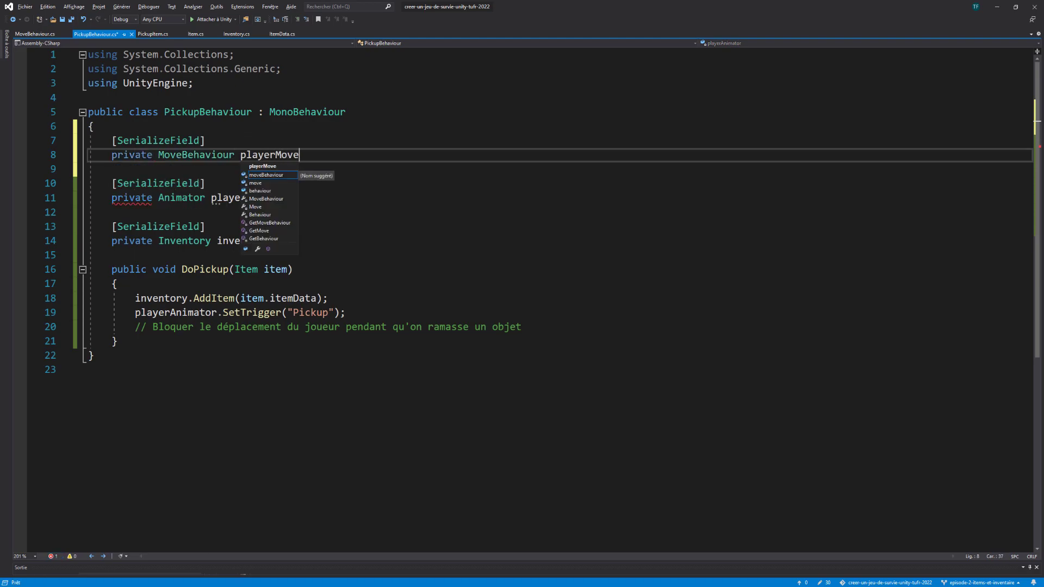
pyautogui.write('Behaviour')
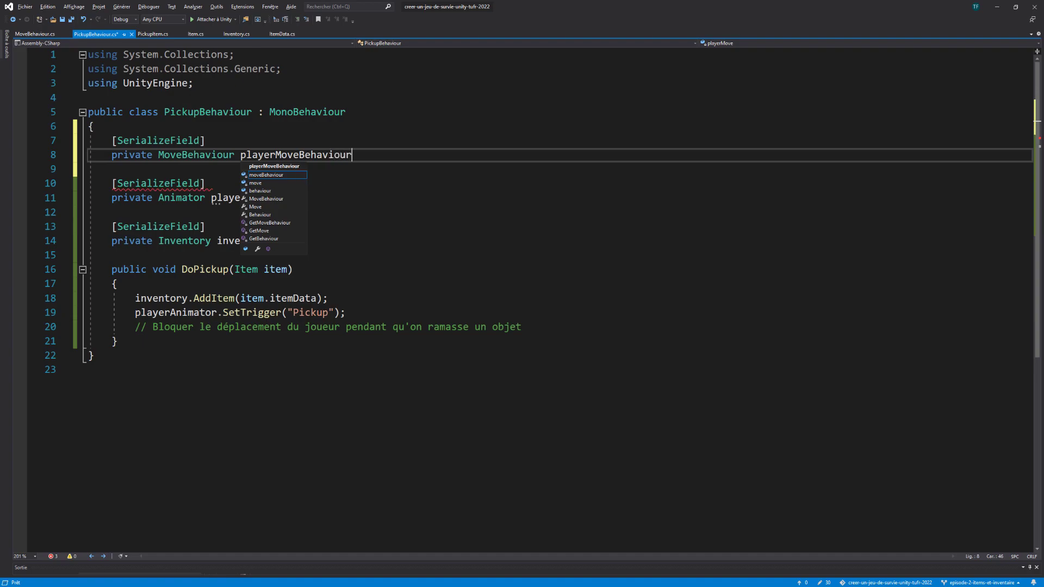
pyautogui.write(';')
# Copy the playerMoveBehaviour name and select the movement-blocking comment in DoPickup
pyautogui.click(298, 155)
pyautogui.doubleClick(298, 155)
pyautogui.hotkey('ctrl', 'c')
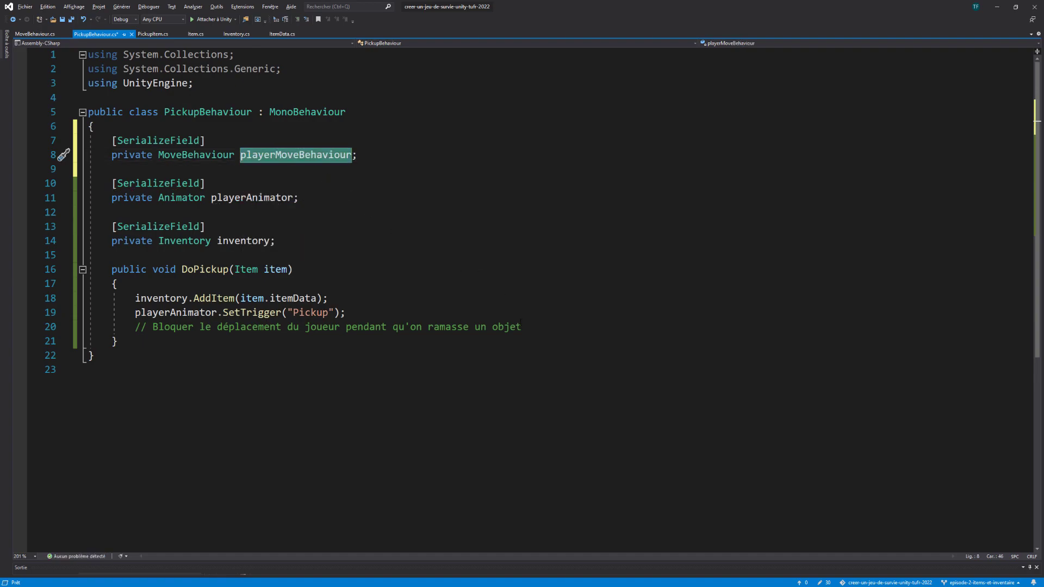
pyautogui.moveTo(522, 326); pyautogui.dragTo(135, 327)
# Replace the DoPickup comment with playerMoveBehaviour.canMove = false; and save PickupBehaviour.cs
pyautogui.hotkey('ctrl', 'v')
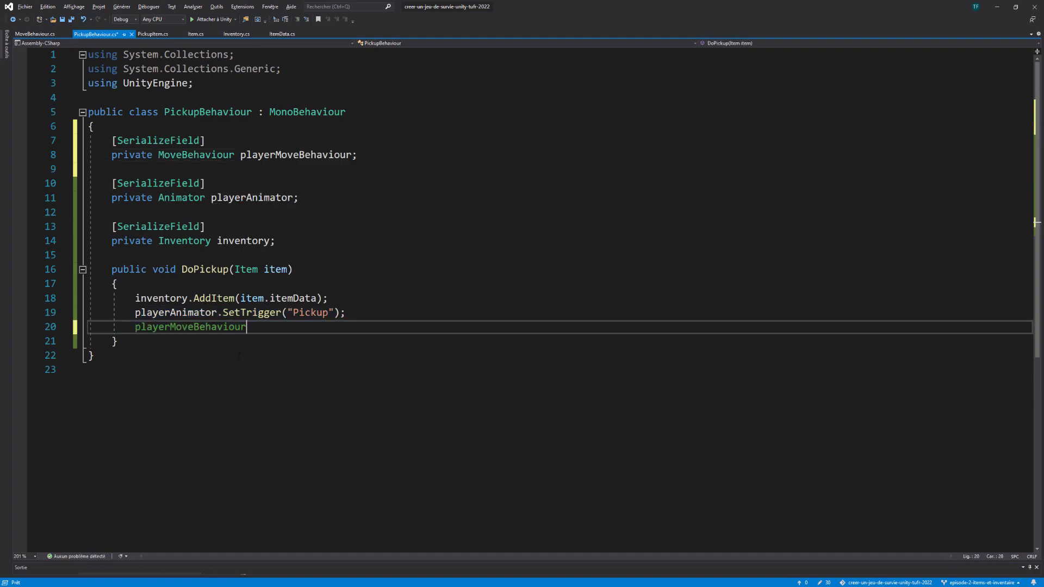
pyautogui.write('.can')
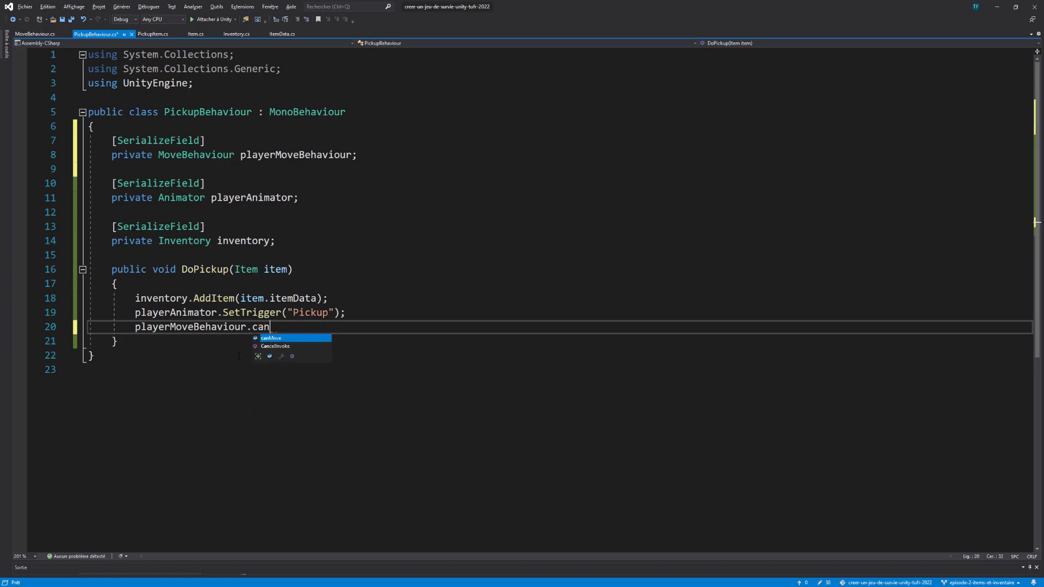
pyautogui.press('Tab')
pyautogui.write('= fal')
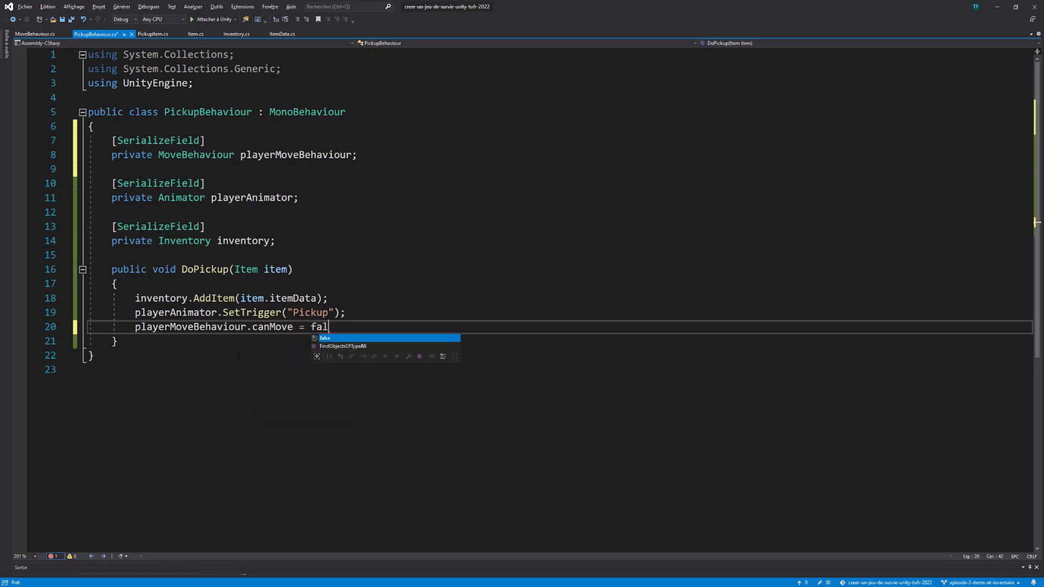
pyautogui.write('se;')
pyautogui.hotkey('ctrl', 's')
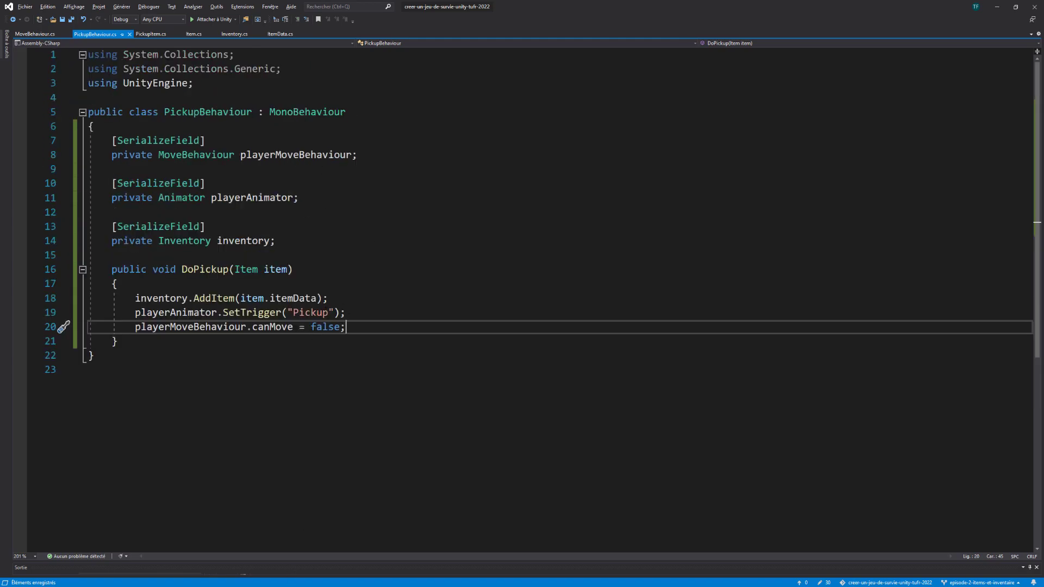
pyautogui.hotkey('alt', 'Tab')
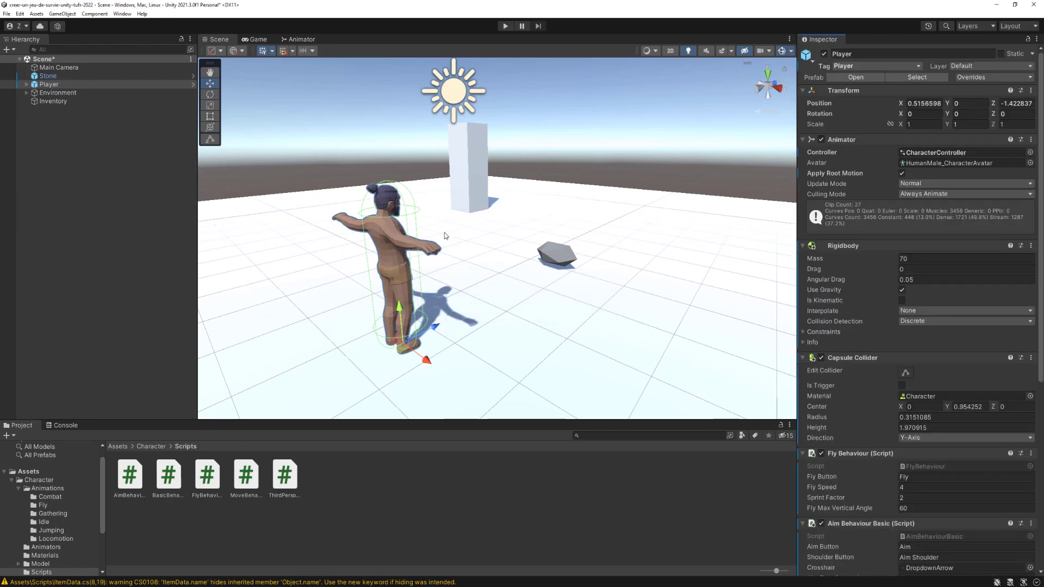
# Assign the Player's Move Behaviour to its Pickup Behaviour's movement field
pyautogui.scroll(-2, 587, 283)
pyautogui.scroll(3, 563, 273)
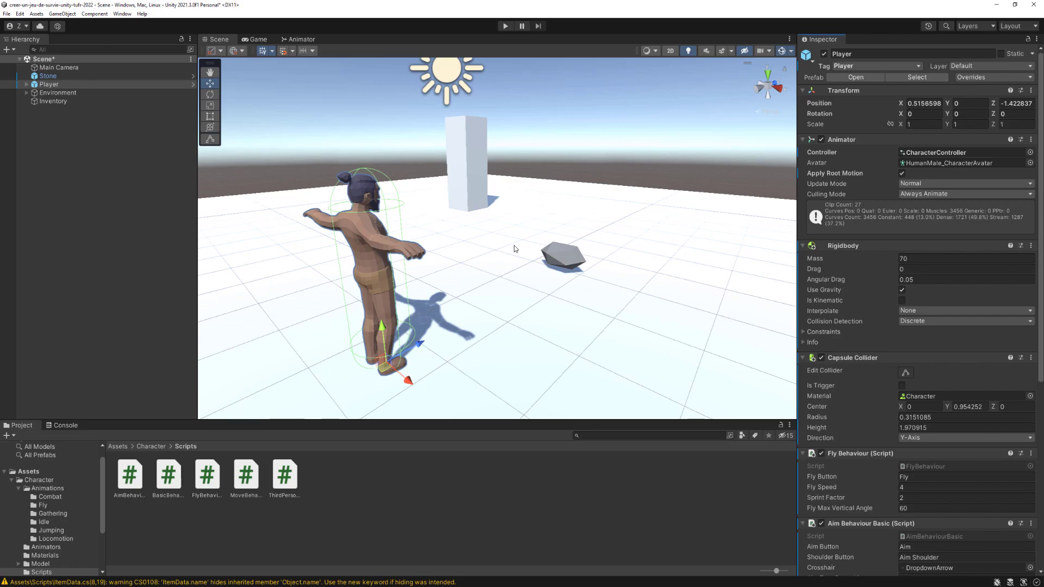
pyautogui.hotkey('ctrl', 'shift', 'c')
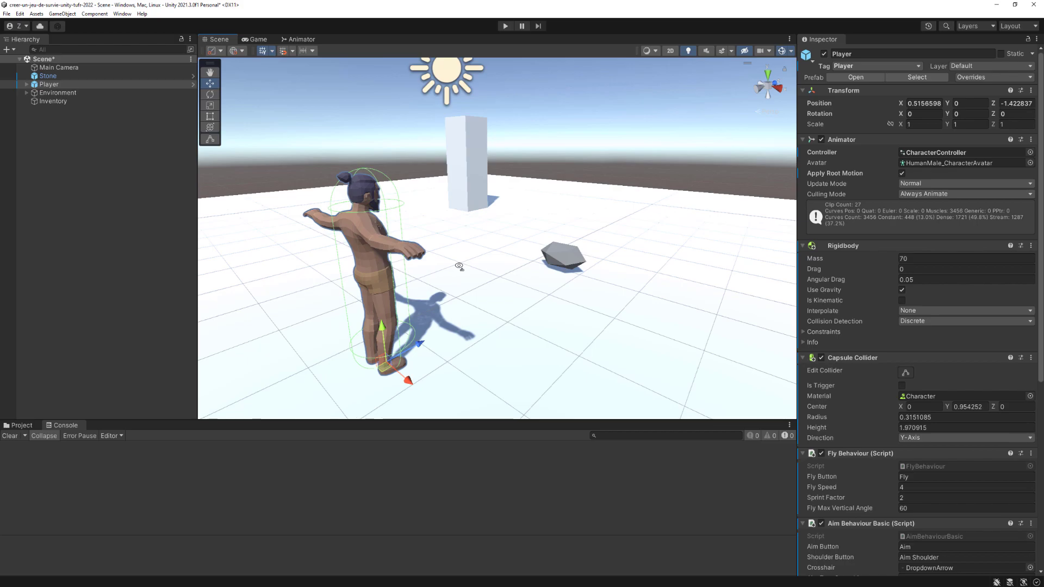
pyautogui.click(49, 84)
pyautogui.scroll(-5, 928, 257)
pyautogui.scroll(-5, 928, 257)
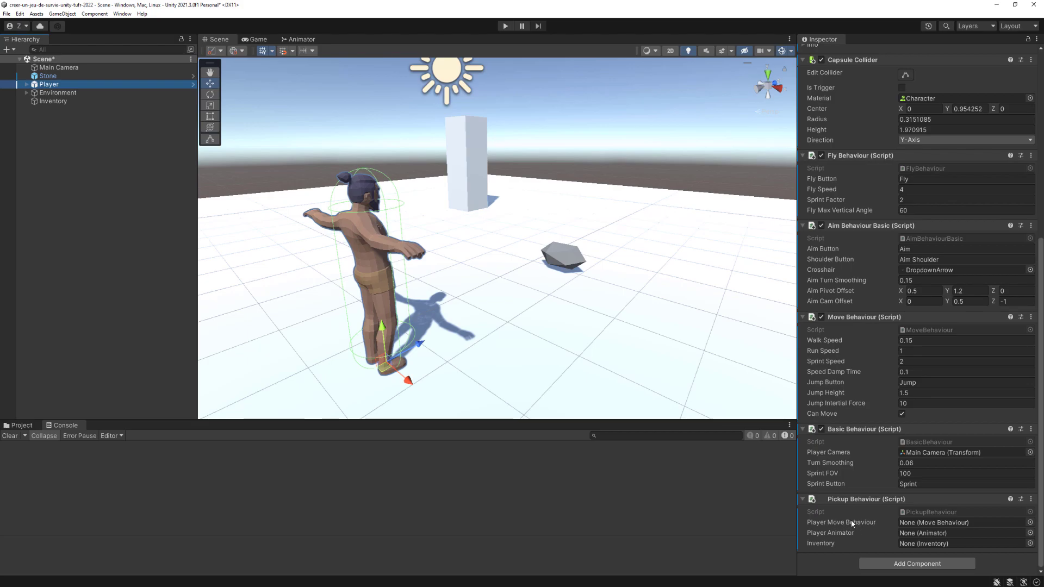
pyautogui.moveTo(864, 317); pyautogui.dragTo(932, 522)
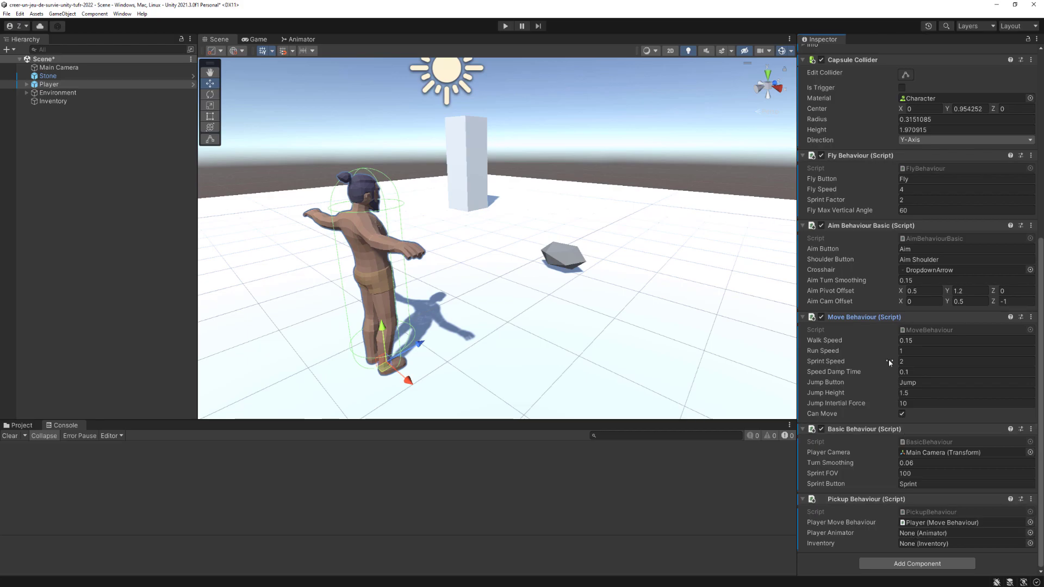
# Assign the Player Animator and the Inventory object to the Pickup Behaviour fields
pyautogui.scroll(2, 870, 272)
pyautogui.scroll(5, 866, 267)
pyautogui.scroll(3, 865, 293)
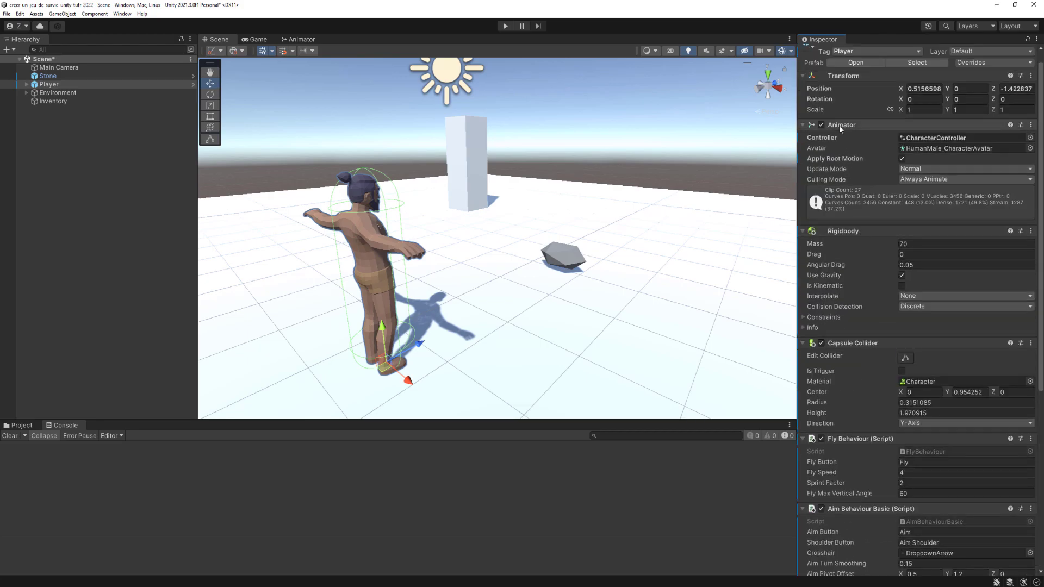
pyautogui.moveTo(864, 309); pyautogui.dragTo(916, 535)
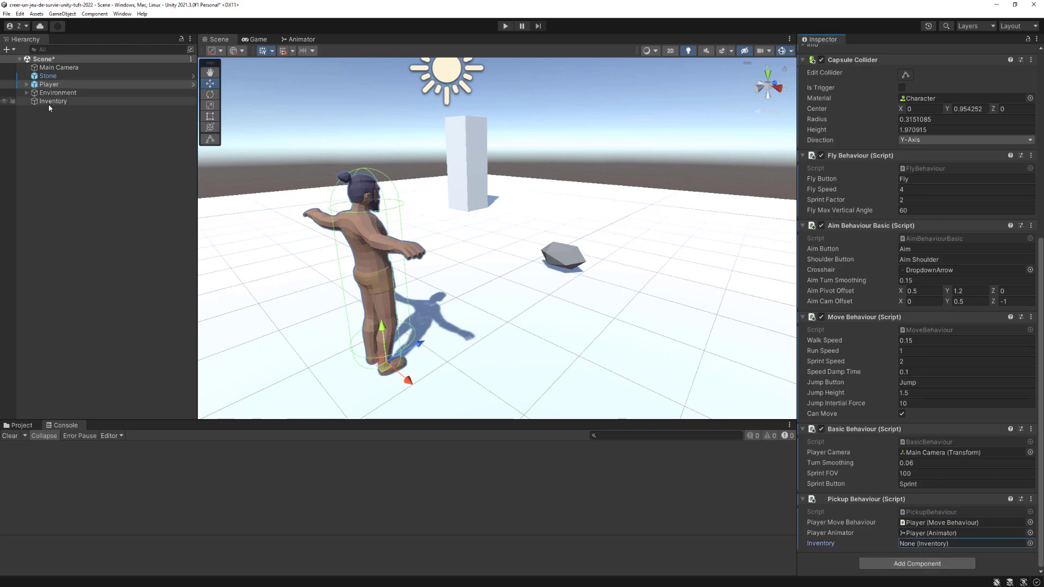
pyautogui.moveTo(53, 101); pyautogui.dragTo(927, 547)
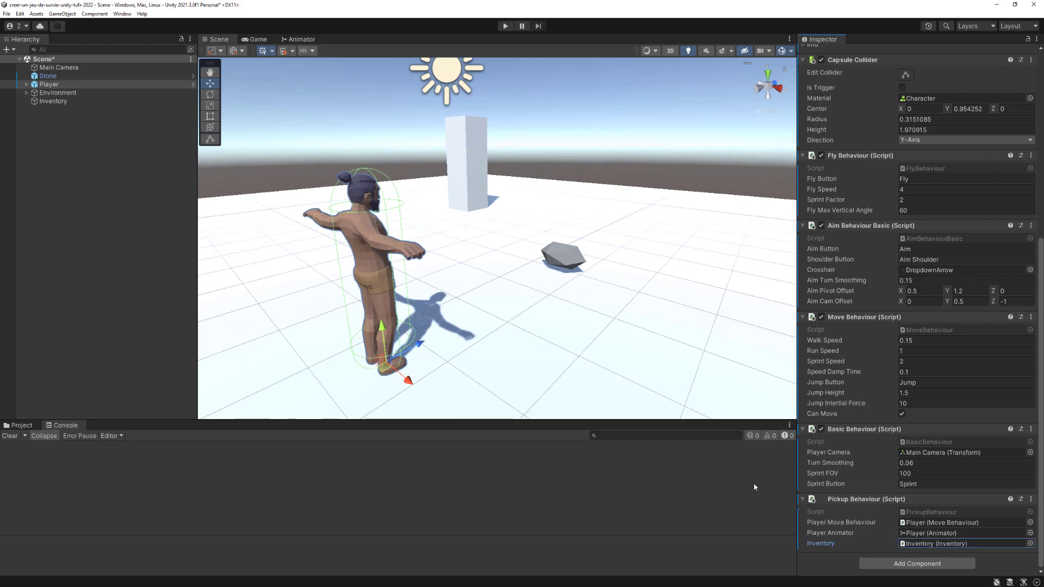
pyautogui.click(59, 68)
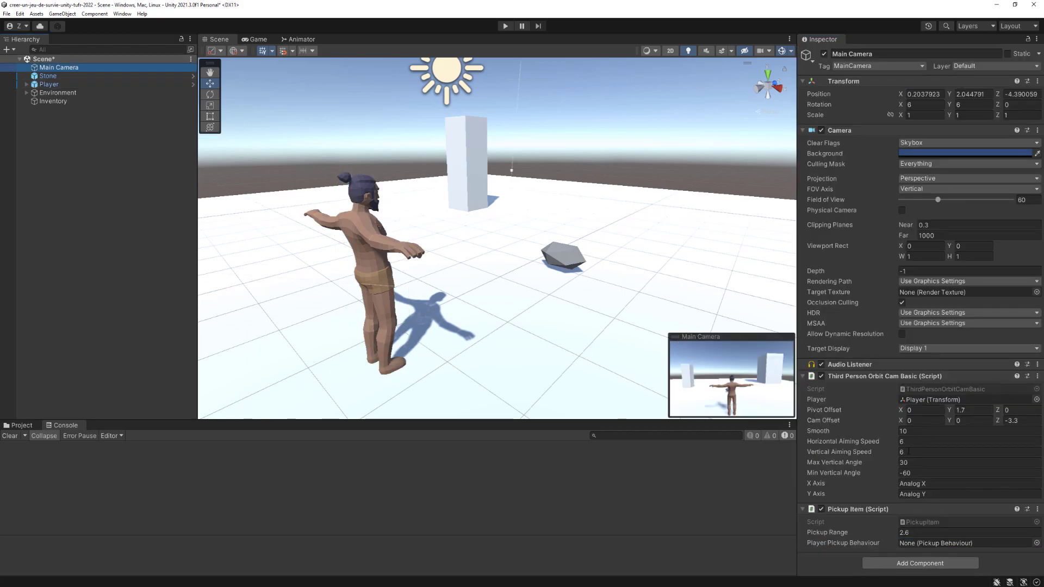
# Set the Main Camera's Player Pickup Behaviour reference to the Player
pyautogui.click(919, 543)
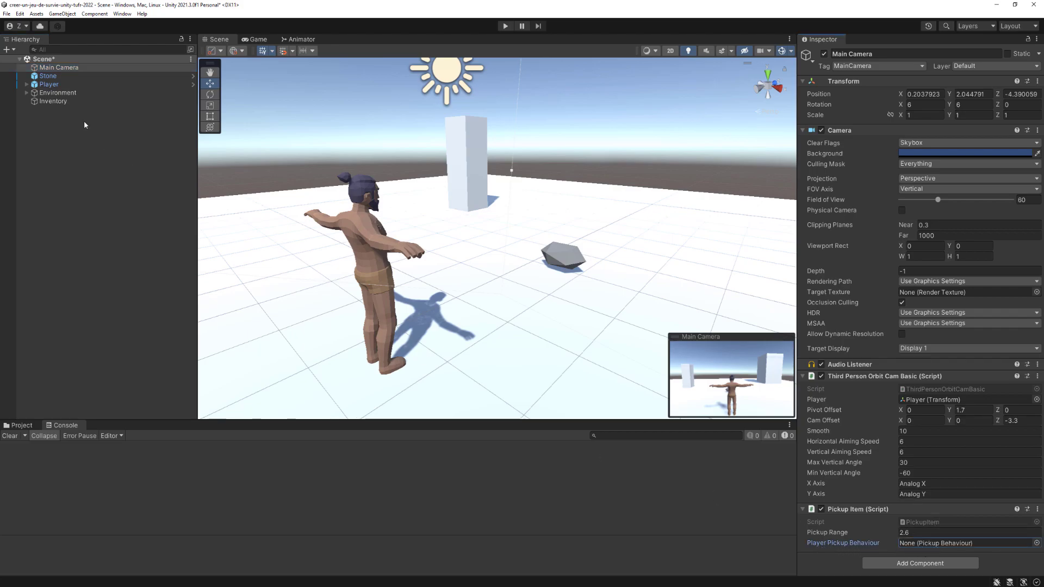
pyautogui.moveTo(49, 84)
pyautogui.mouseDown()
pyautogui.moveTo(928, 544)
pyautogui.moveTo(895, 541)
pyautogui.mouseUp()
pyautogui.click(59, 67)
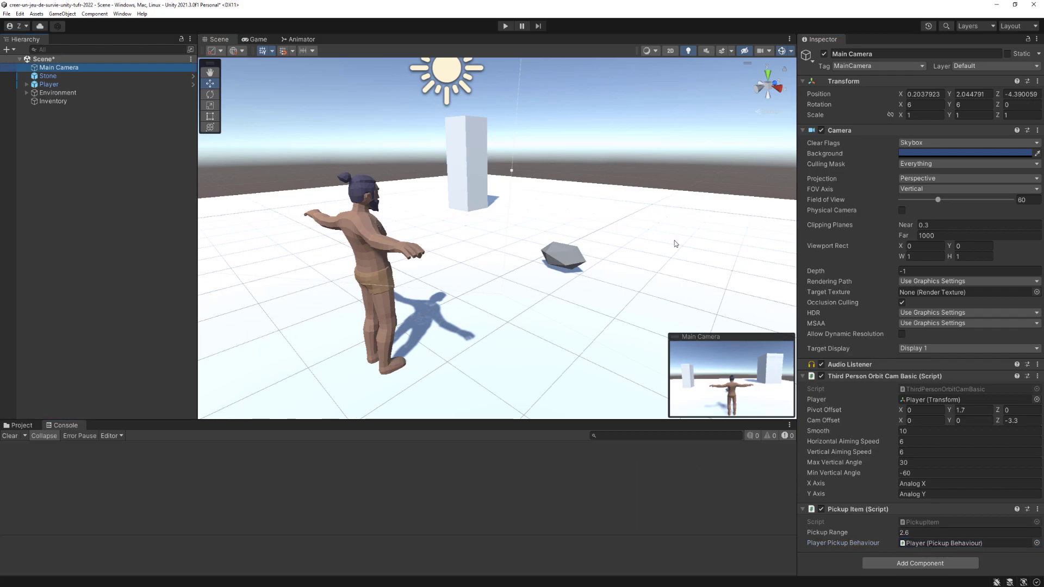
# Give the Stone object's Item Data the Stone asset from Assets/Scripts/ItemsInstances
pyautogui.click(53, 76)
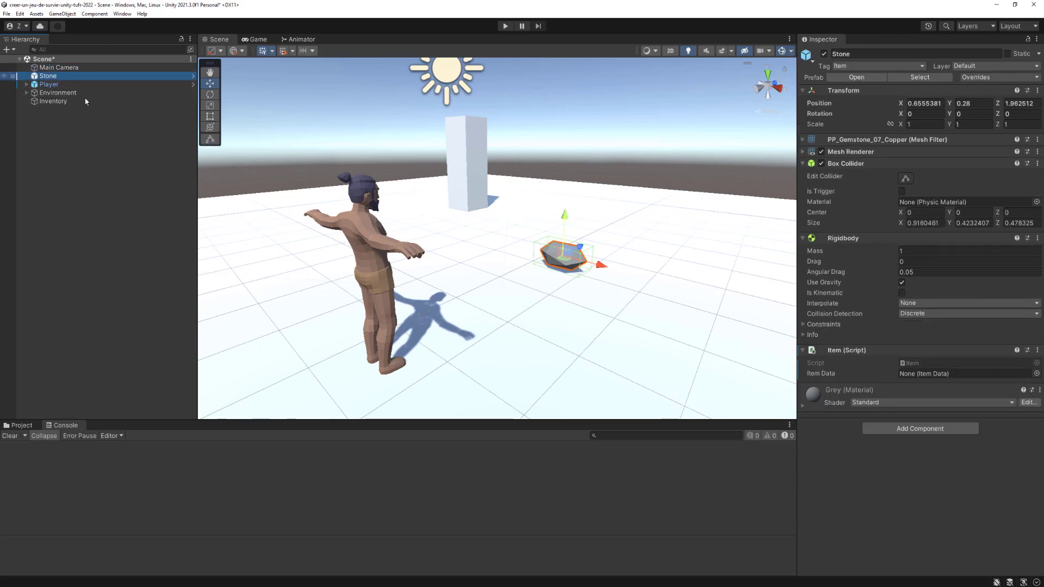
pyautogui.click(830, 373)
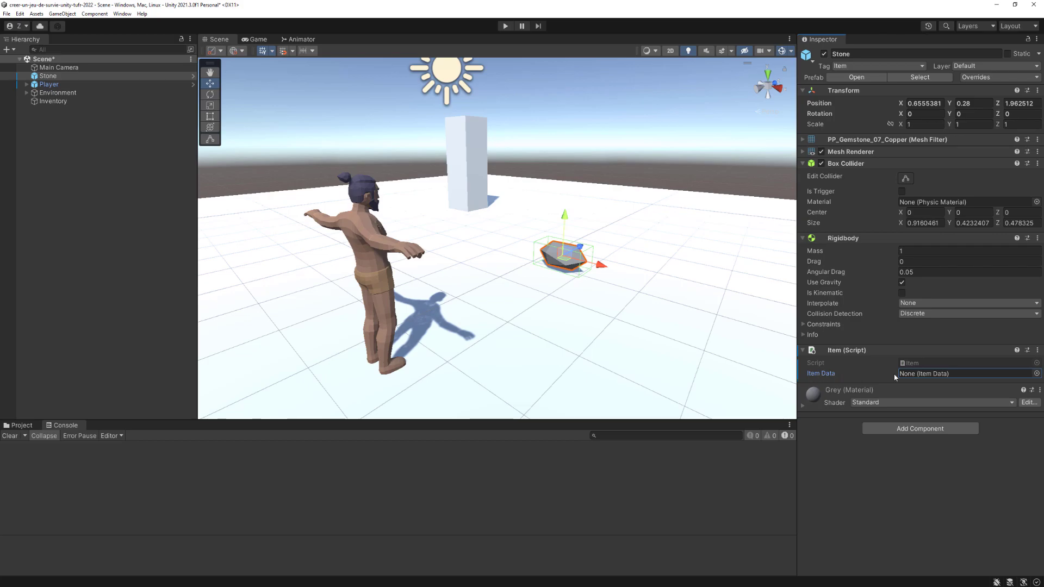
pyautogui.click(21, 425)
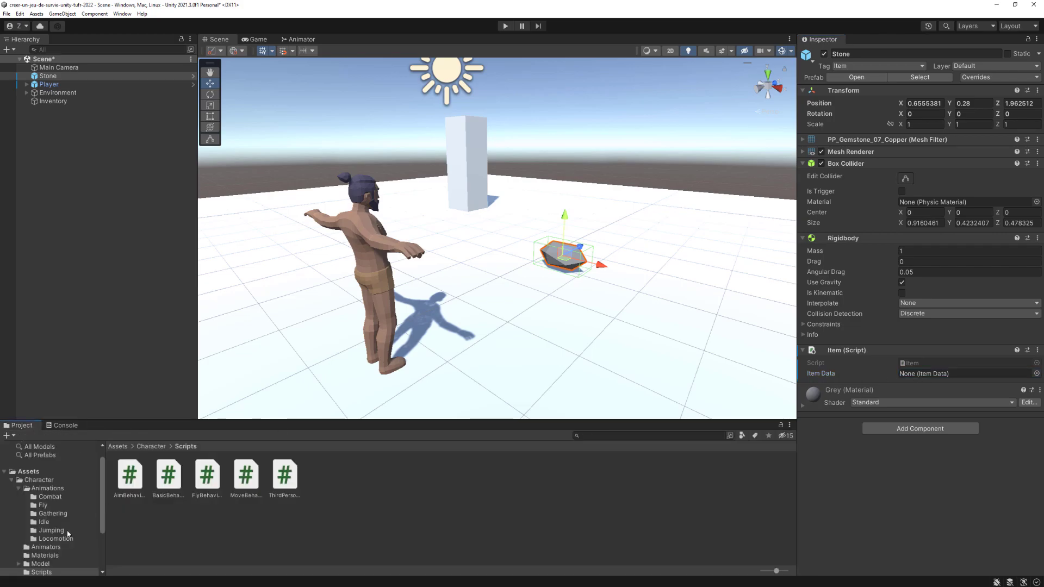
pyautogui.scroll(-3, 57, 541)
pyautogui.click(53, 554)
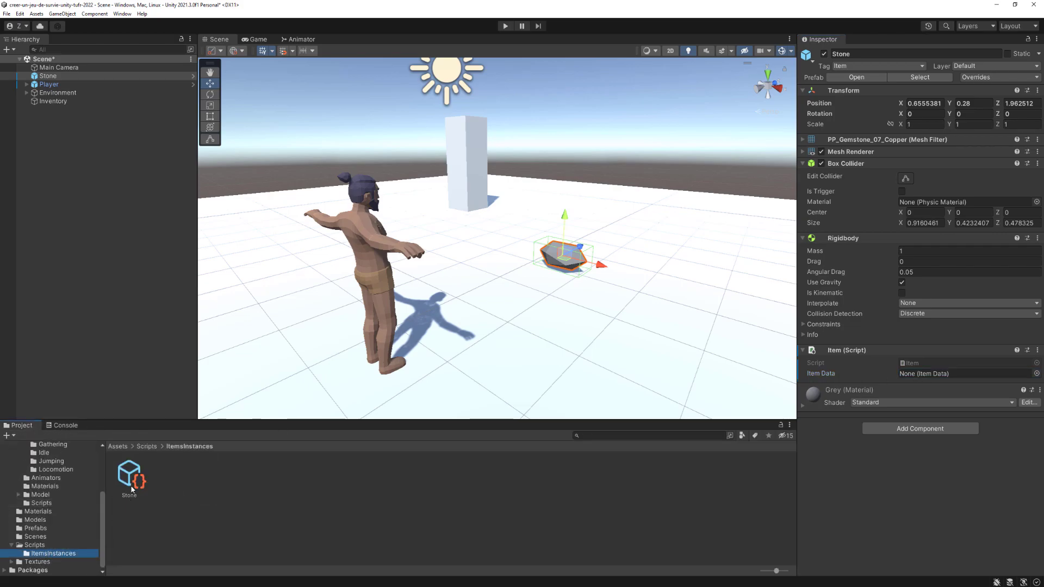
pyautogui.moveTo(131, 489); pyautogui.dragTo(921, 375)
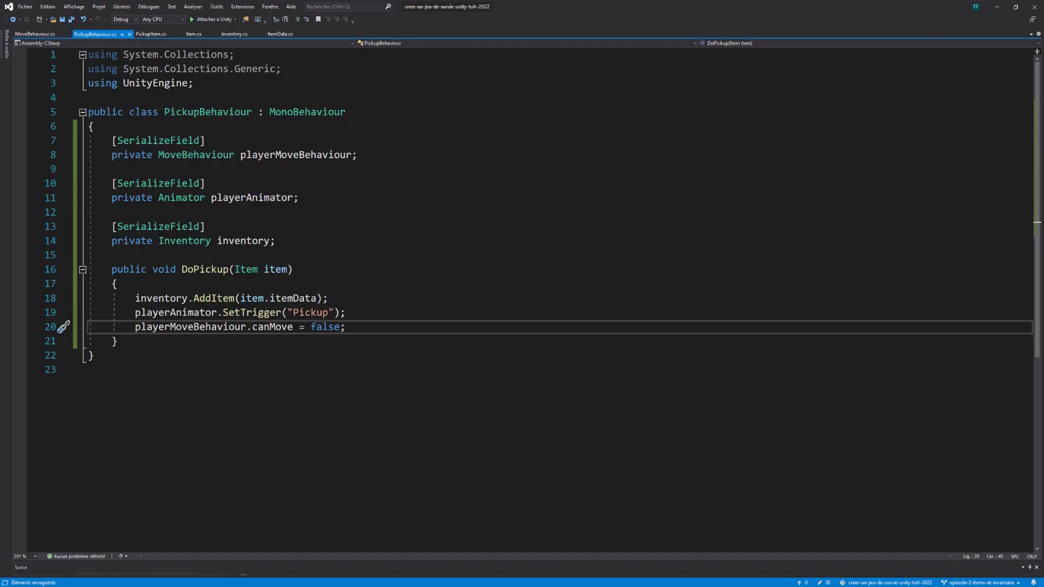
# Add Destroy(item.gameObject); to the end of DoPickup and save the script
pyautogui.press('Return')
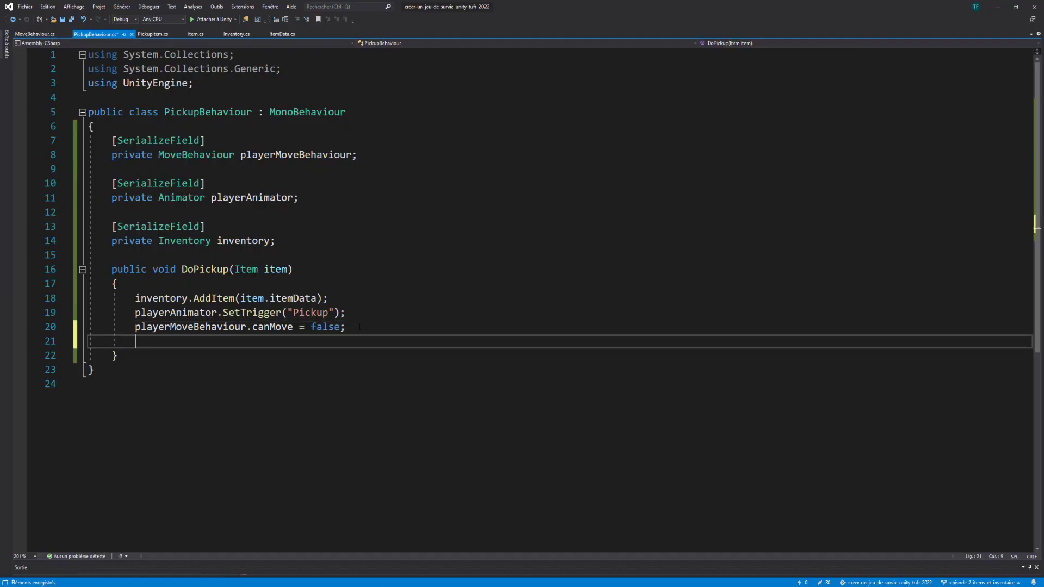
pyautogui.write('Destroy(')
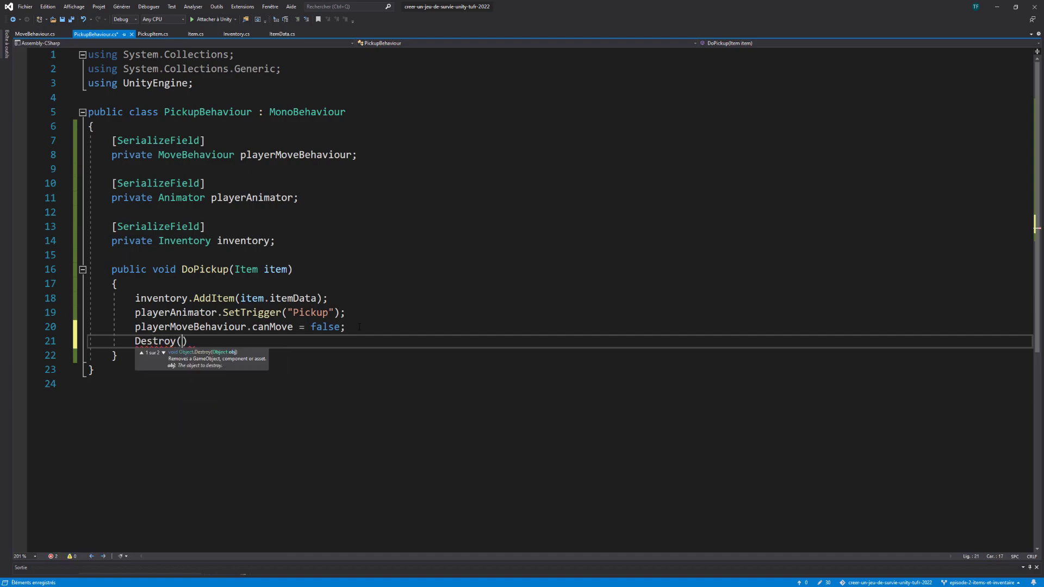
pyautogui.write('item.')
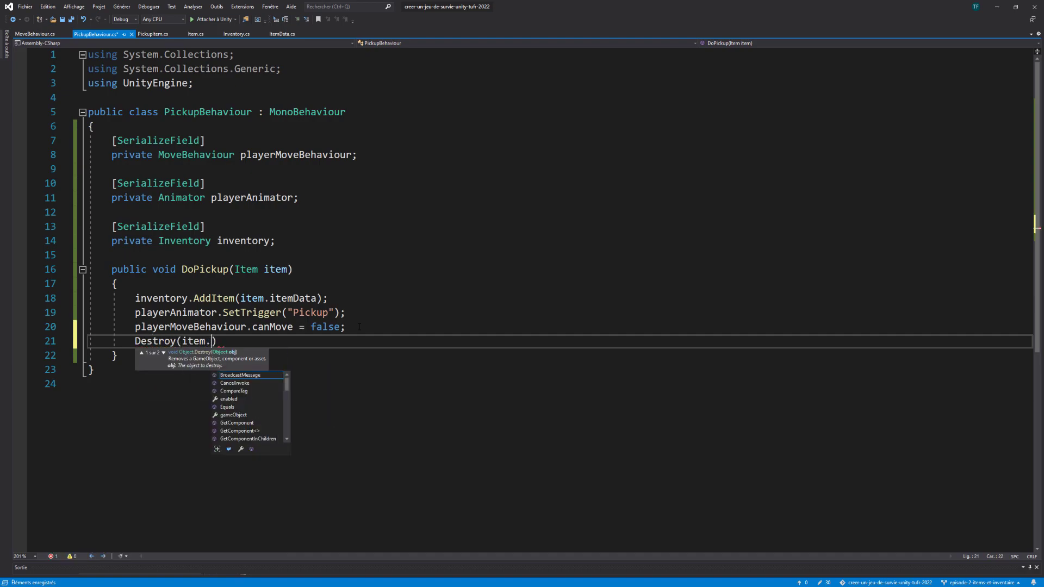
pyautogui.write('ga')
pyautogui.press('Tab')
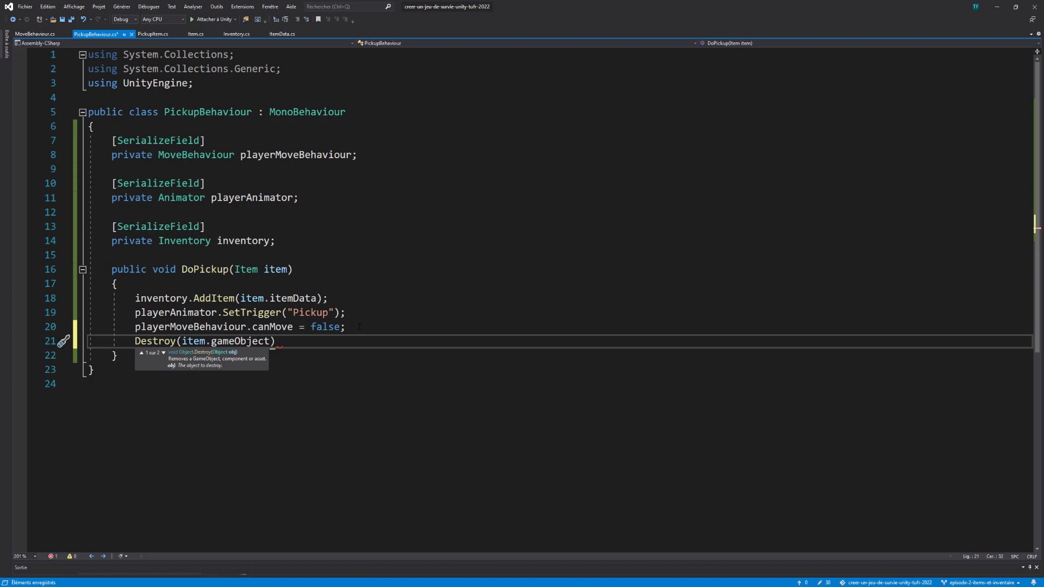
pyautogui.write(');')
pyautogui.hotkey('ctrl', 's')
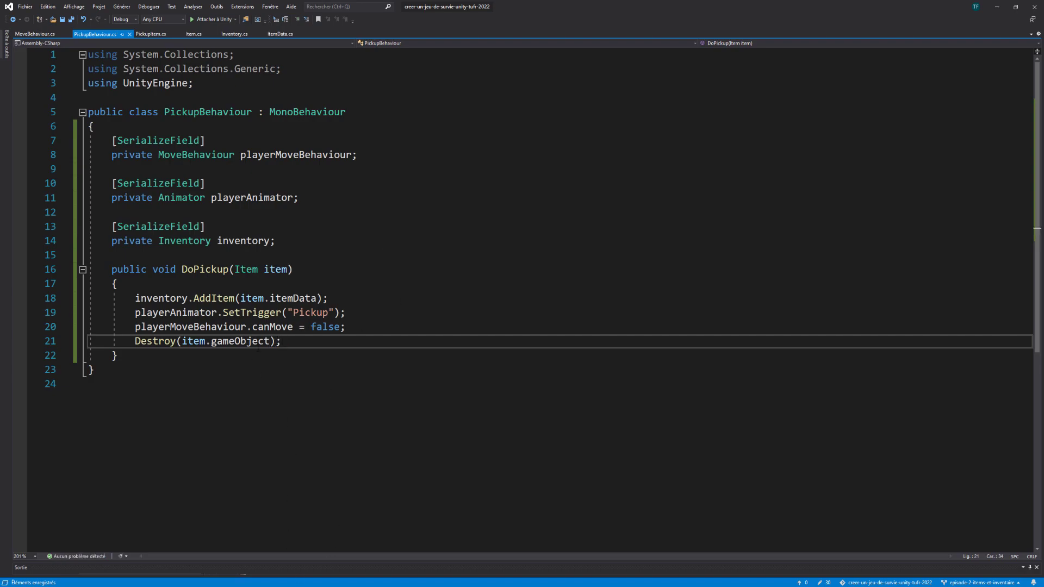
pyautogui.hotkey('alt', 'Tab')
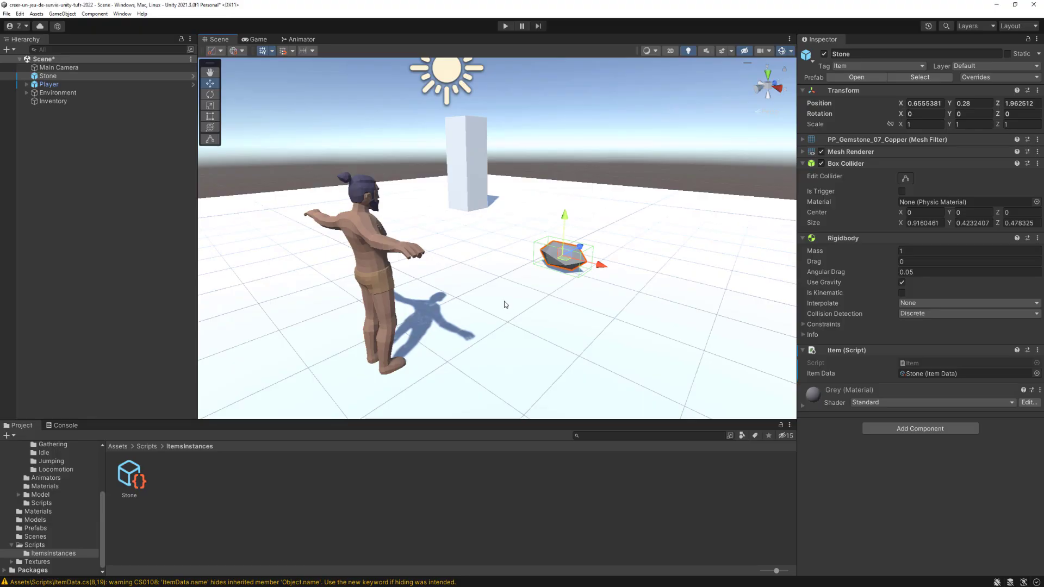
# Enter play mode and walk the player up to the stone with W
pyautogui.click(505, 26)
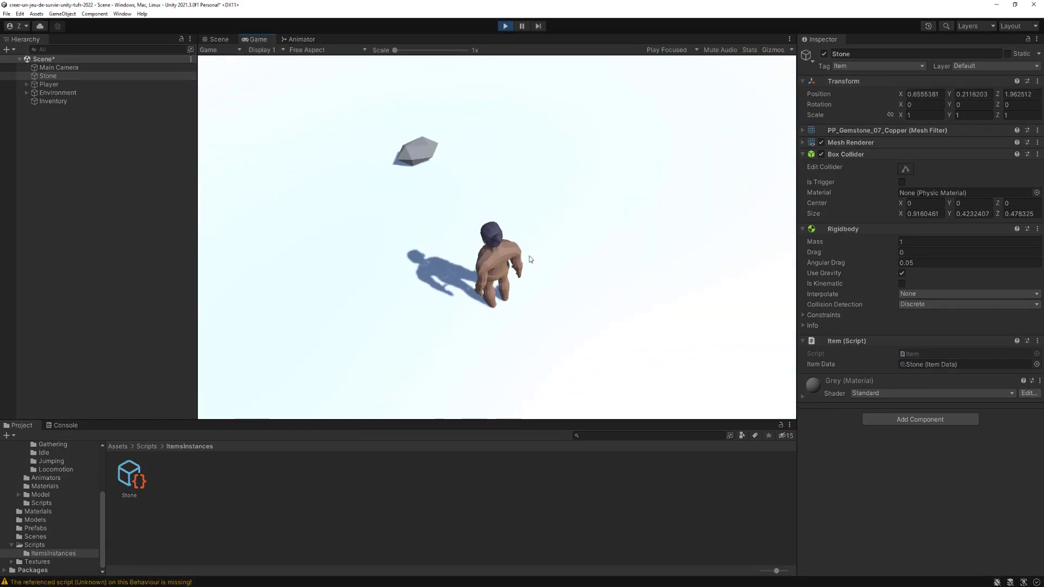
pyautogui.press('w')
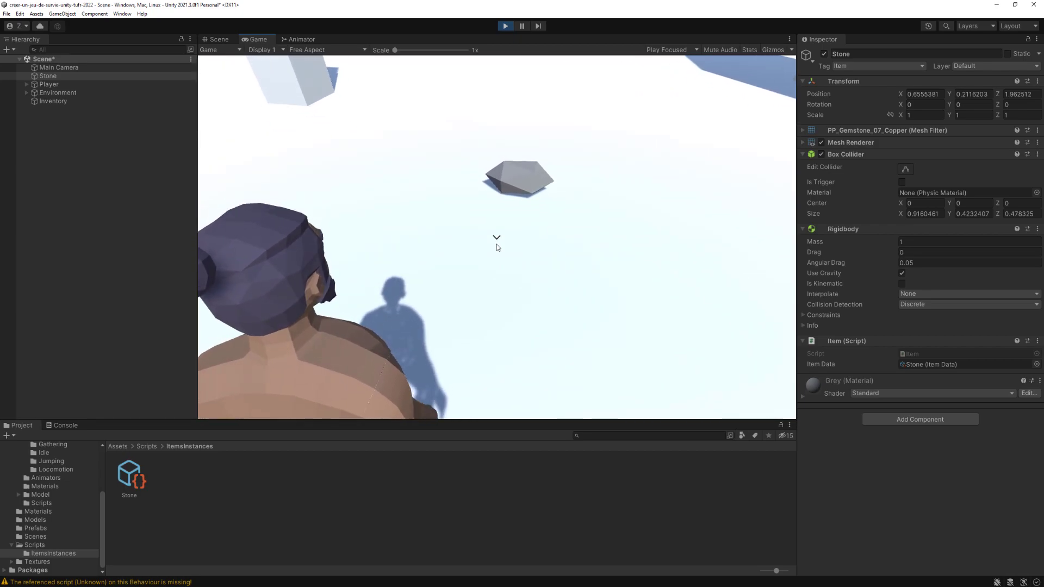
pyautogui.press('w')
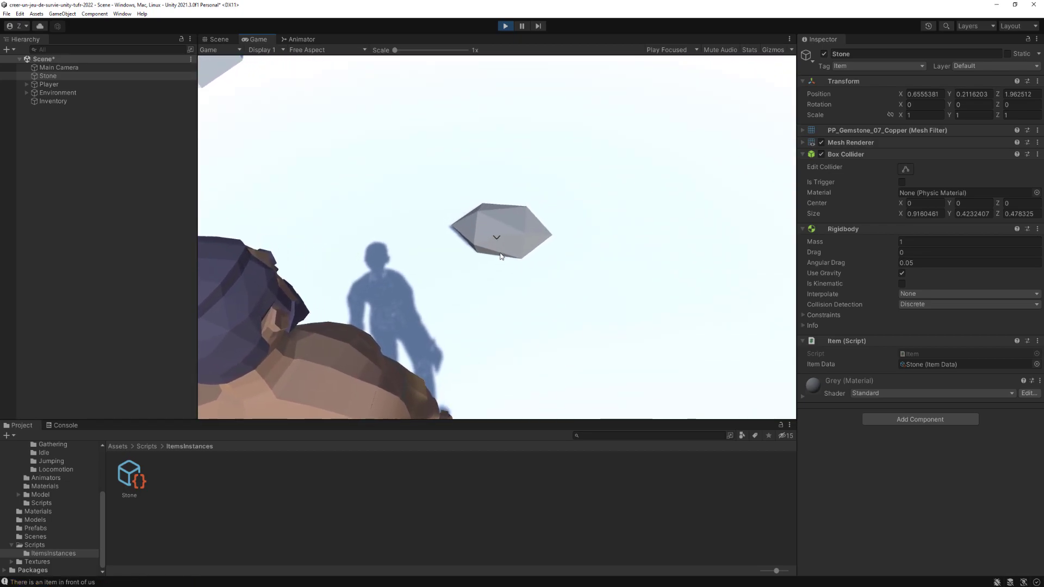
pyautogui.click(68, 424)
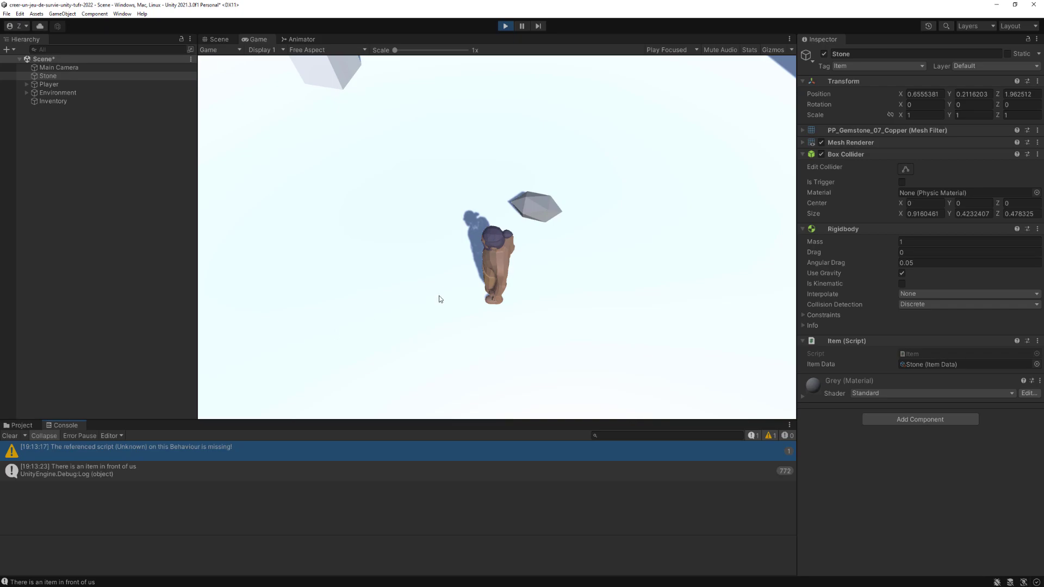
# Pick up the stone with E and check that Inventory Content holds Stone
pyautogui.scroll(5, 587, 234)
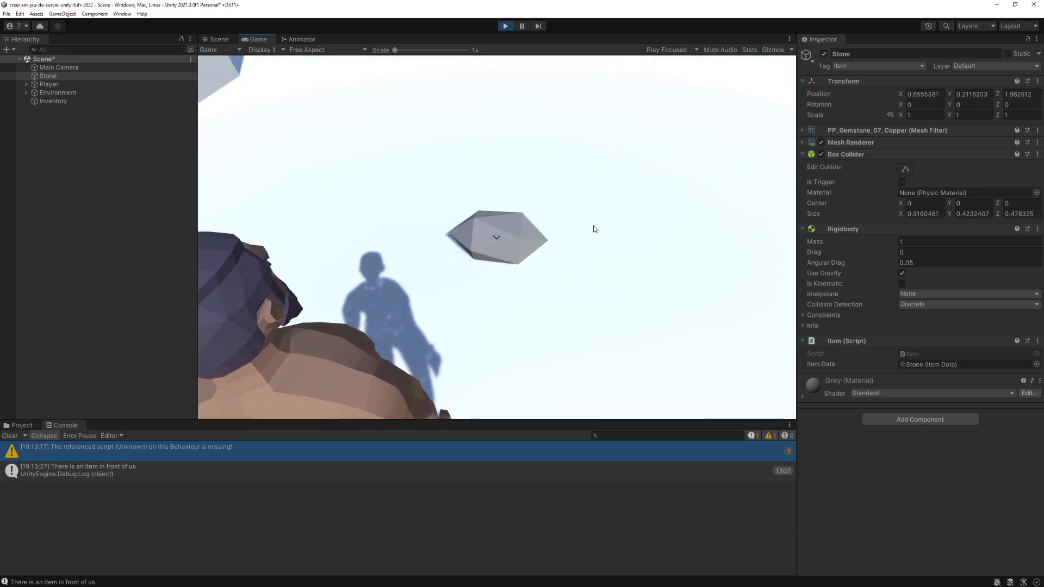
pyautogui.press('e')
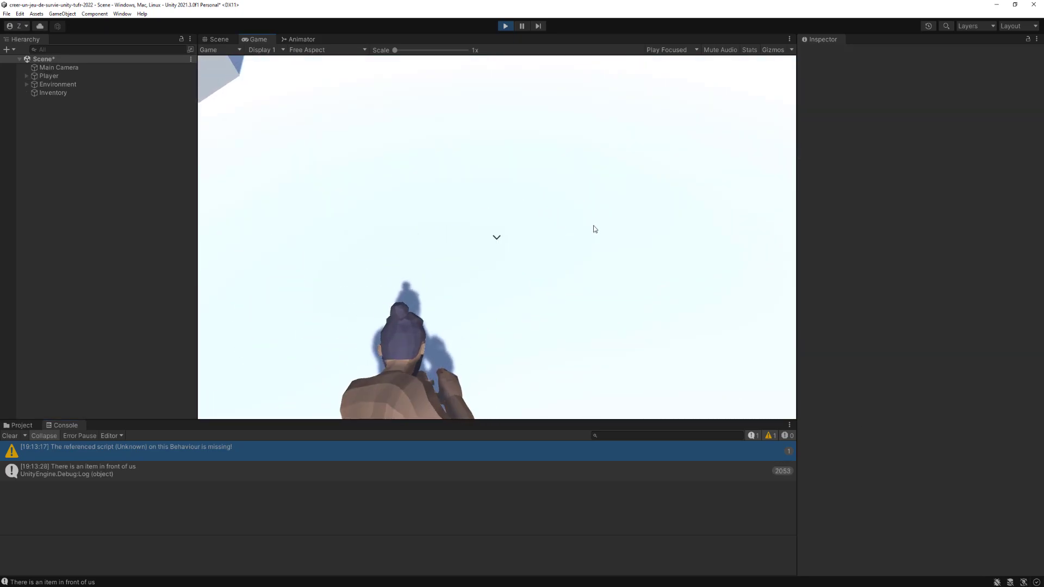
pyautogui.scroll(3, 595, 229)
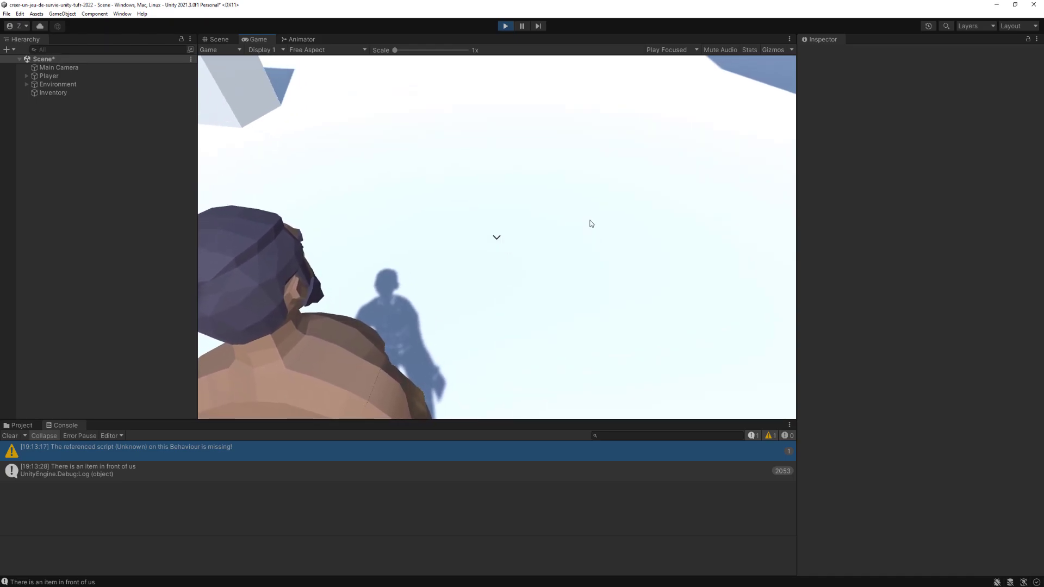
pyautogui.scroll(-5, 581, 215)
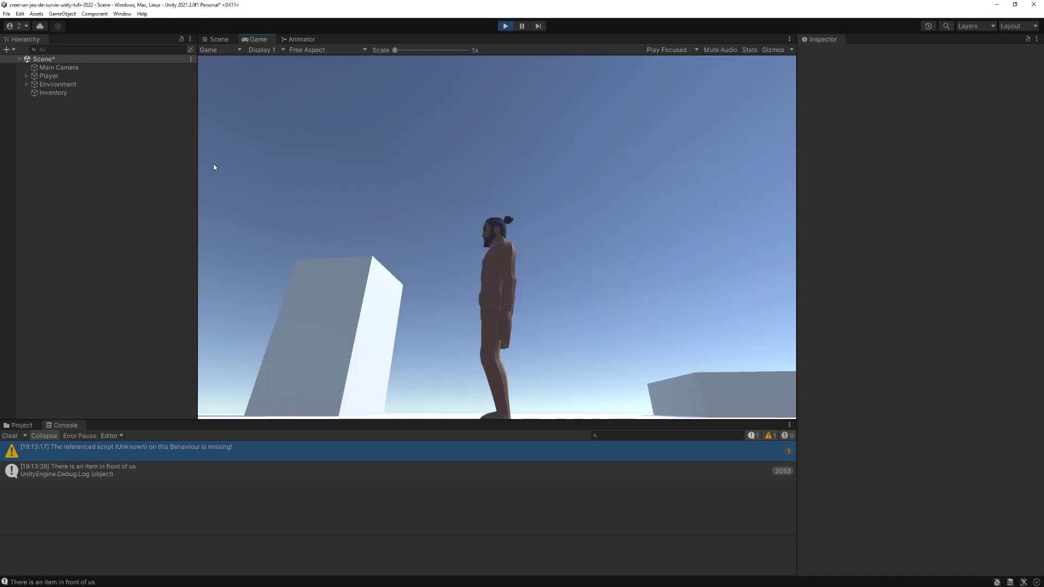
pyautogui.click(54, 93)
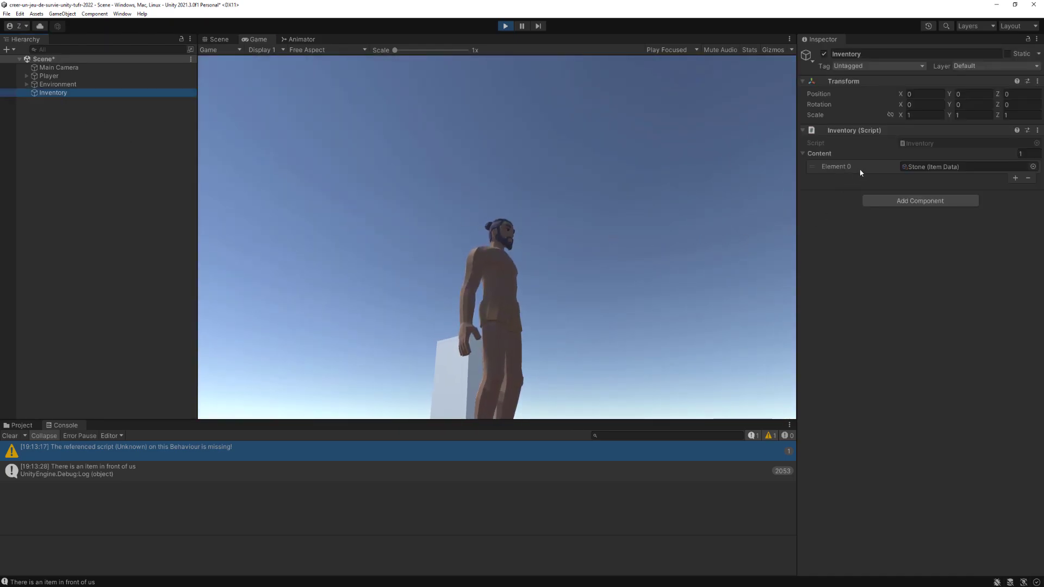
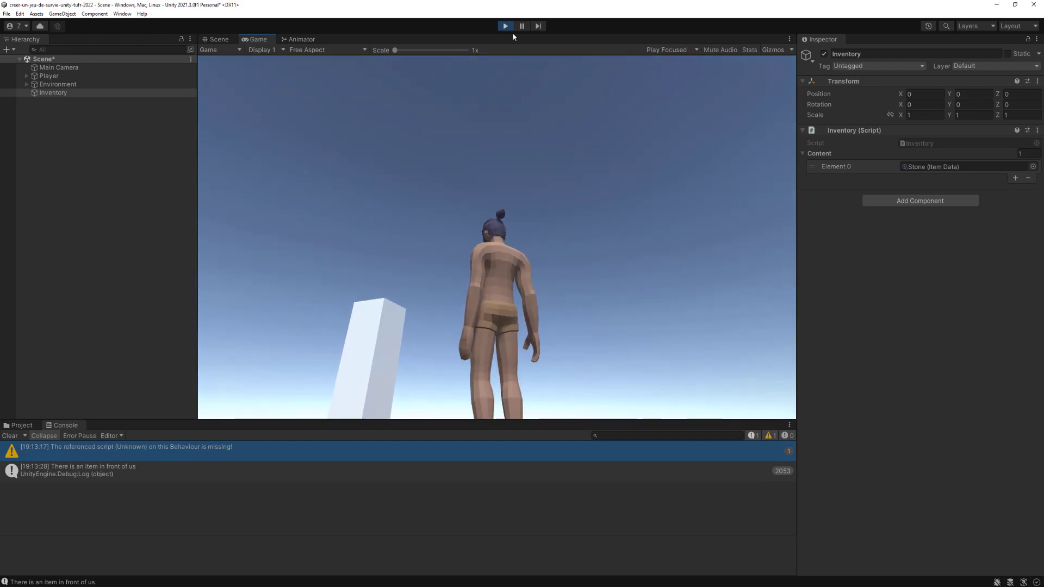
# Restart the playtest and pick up the stone with E so it shows as Inventory Element 0
pyautogui.click(506, 26)
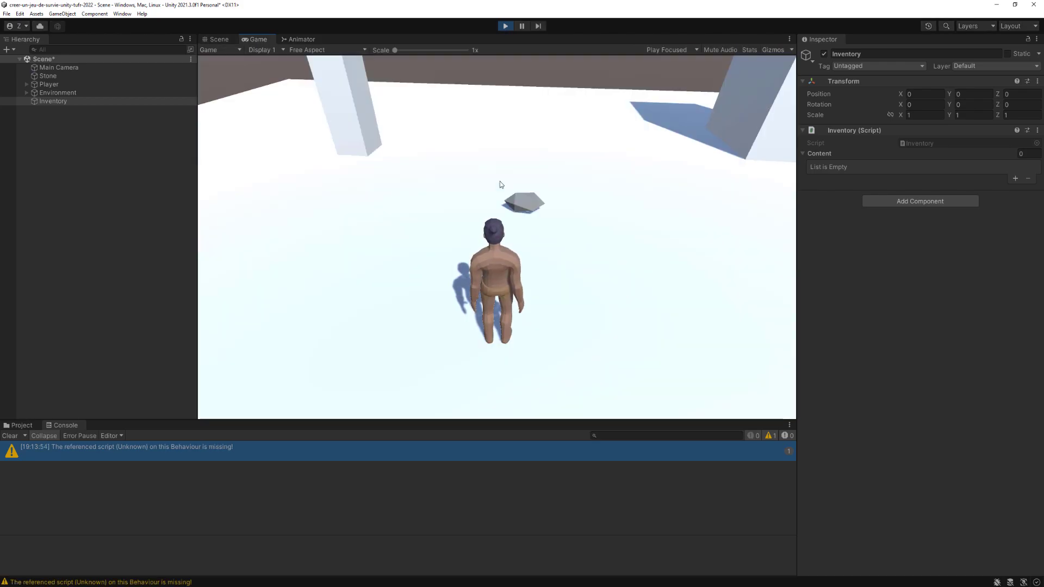
pyautogui.scroll(3, 500, 181)
pyautogui.scroll(2, 500, 183)
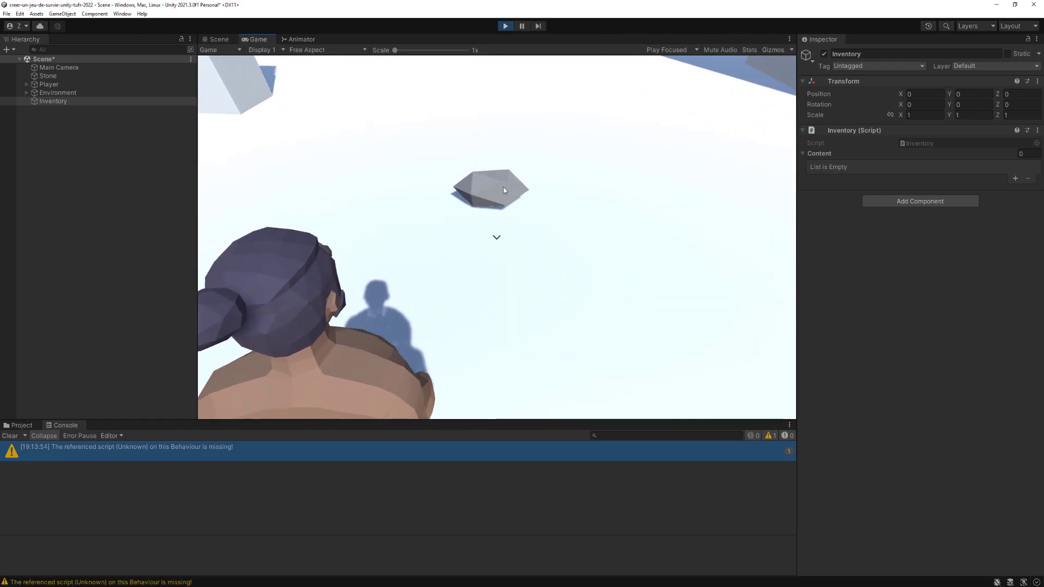
pyautogui.scroll(1, 502, 191)
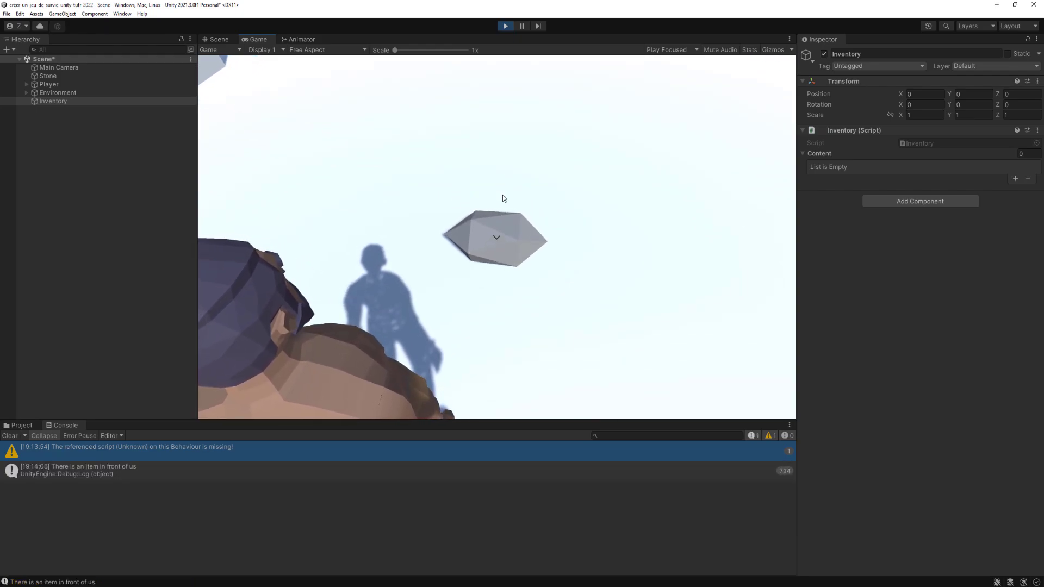
pyautogui.press('e')
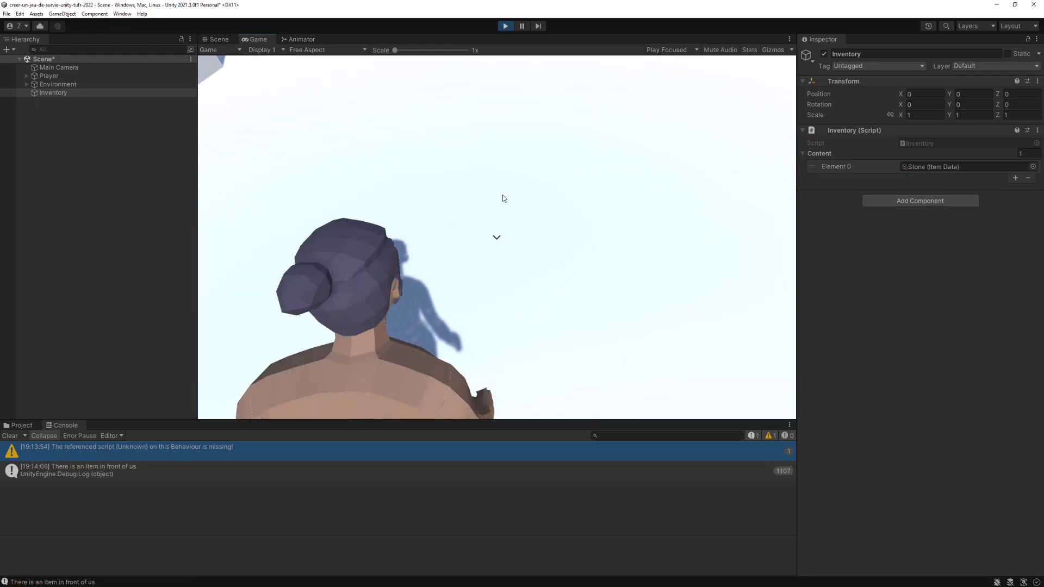
pyautogui.scroll(-3, 511, 177)
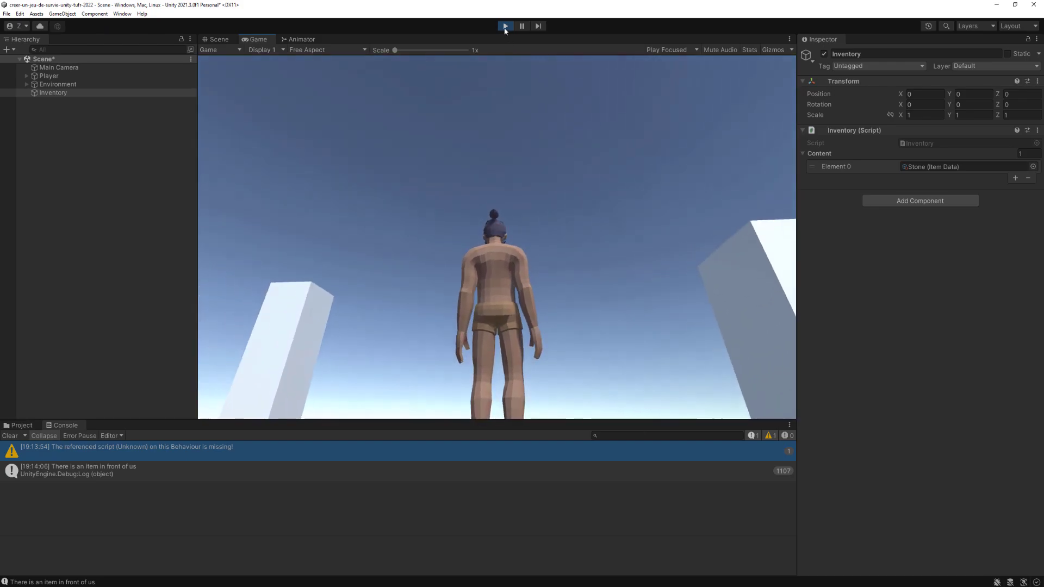
# Exit Play mode so the stone returns, and clear the Console's warnings and logs
pyautogui.click(505, 26)
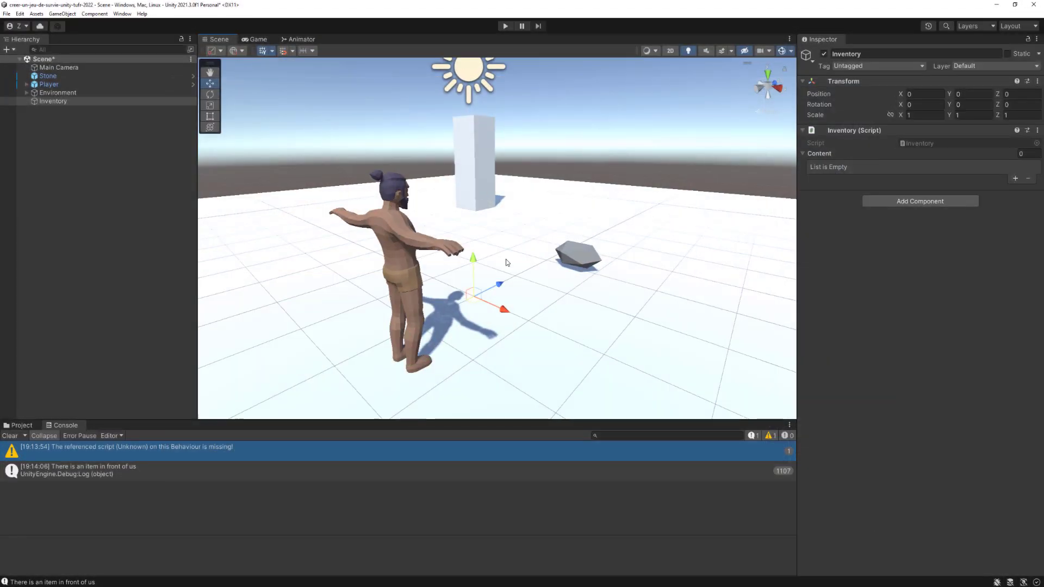
pyautogui.click(10, 436)
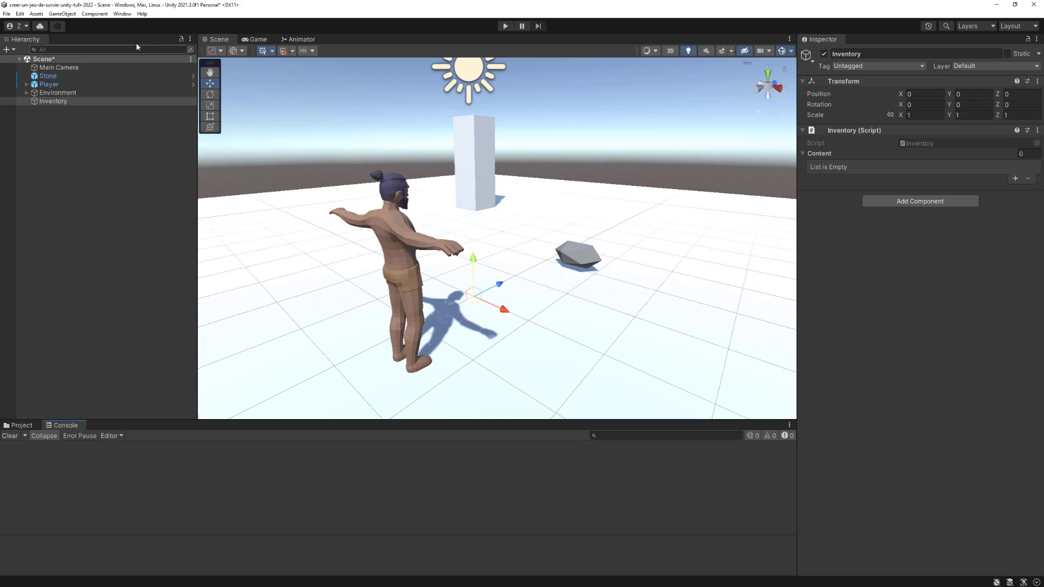
pyautogui.click(121, 15)
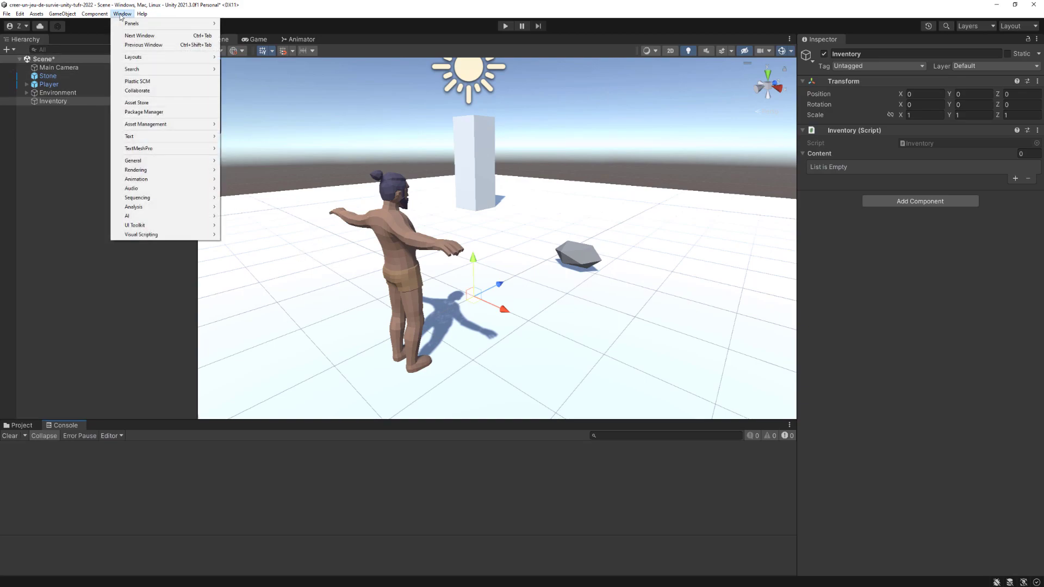
# Dock the Animation window beside the Console and select Player to show its Idle clip
pyautogui.moveTo(174, 179)
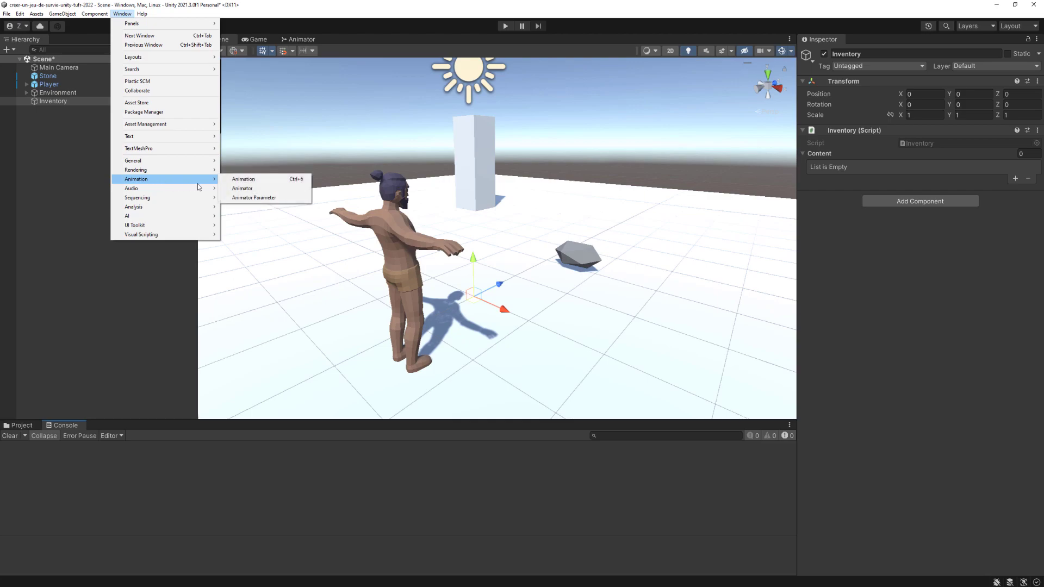
pyautogui.click(243, 179)
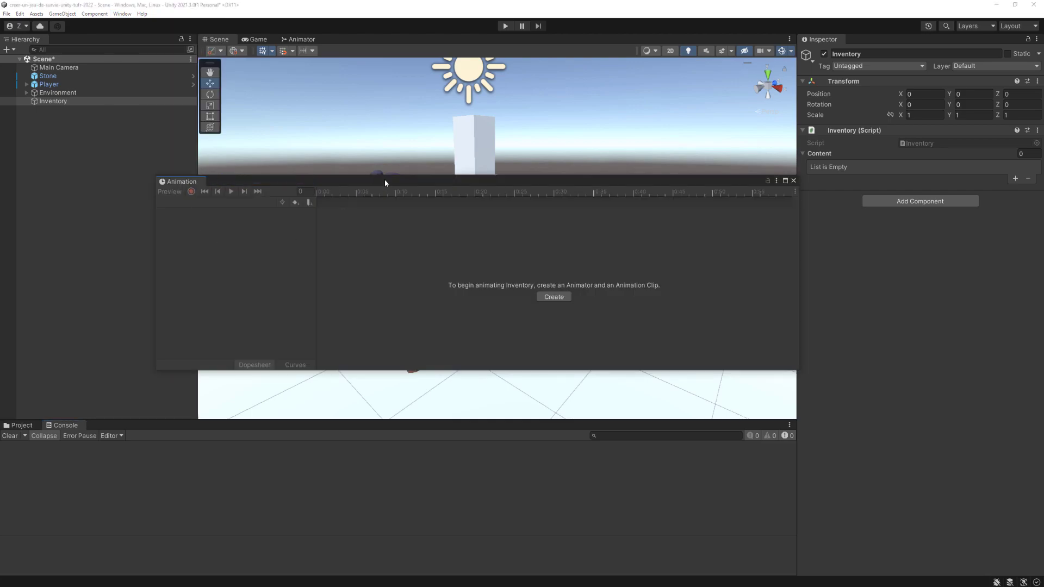
pyautogui.moveTo(385, 182); pyautogui.dragTo(444, 170)
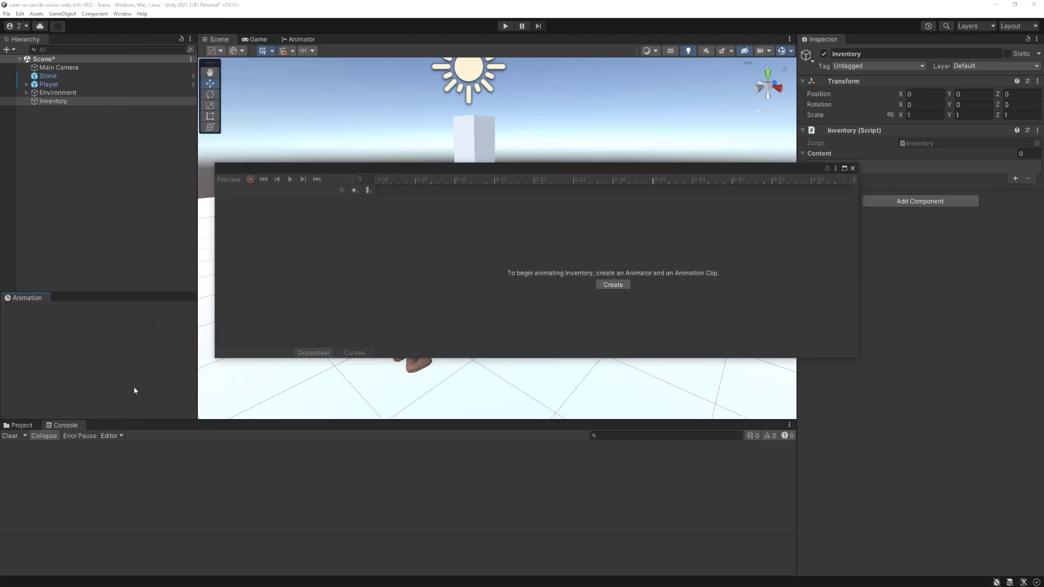
pyautogui.moveTo(238, 169); pyautogui.dragTo(111, 426)
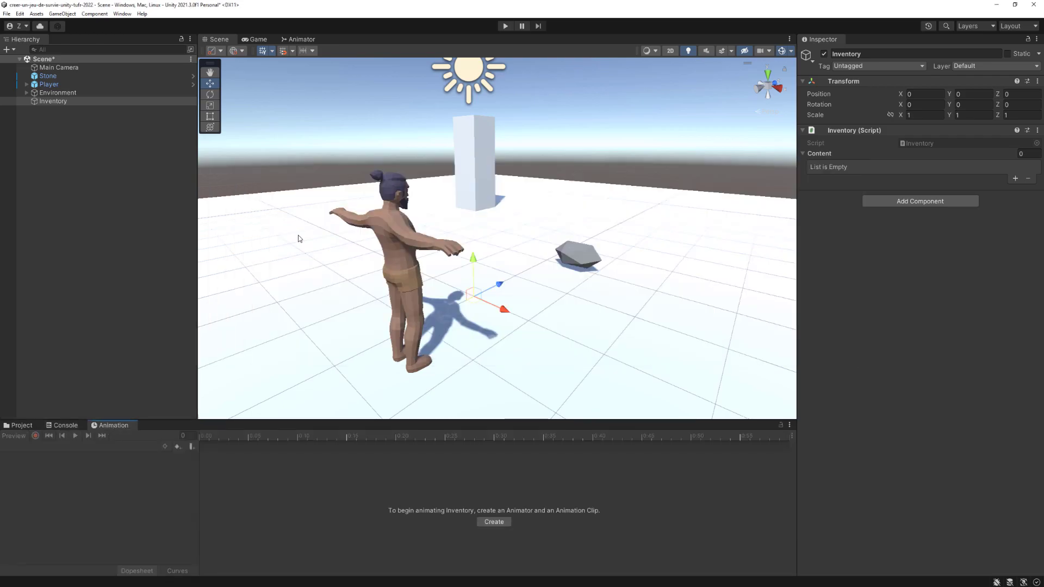
pyautogui.click(50, 86)
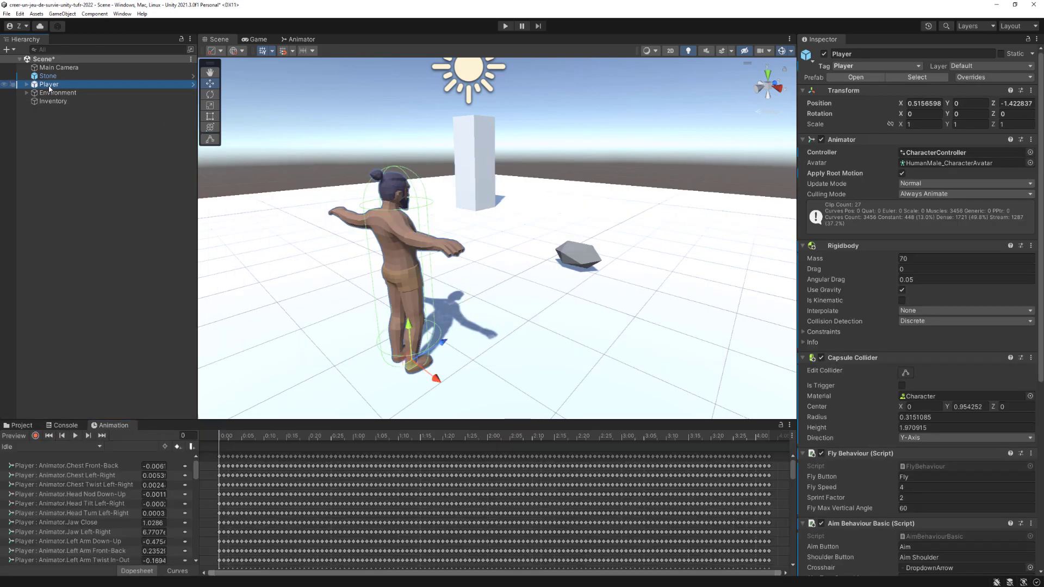
# Switch to the Gathering (Read-Only) clip and inspect its keys at 0:20 and 1:02–1:05
pyautogui.click(43, 448)
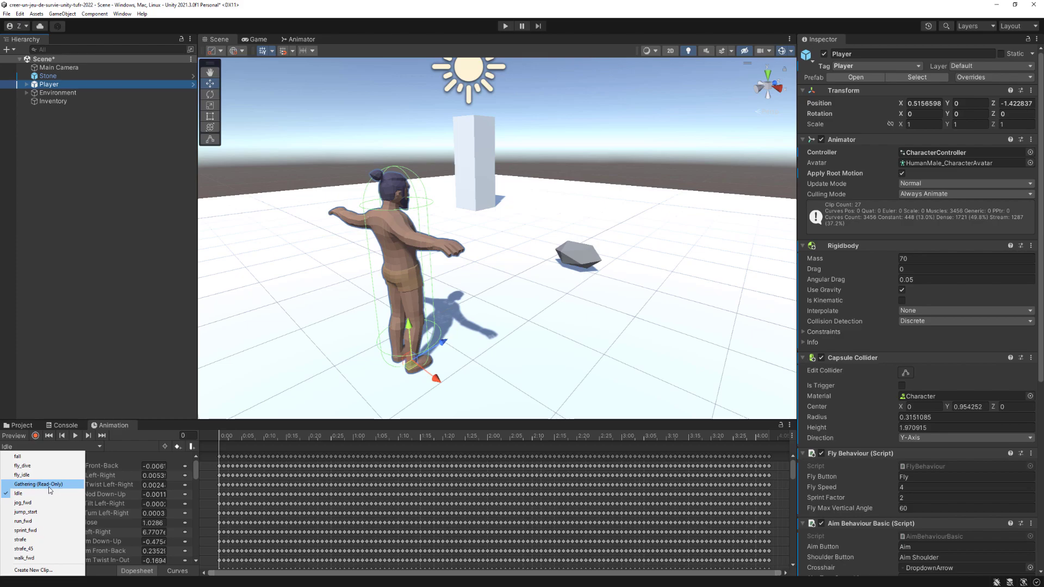
pyautogui.click(24, 485)
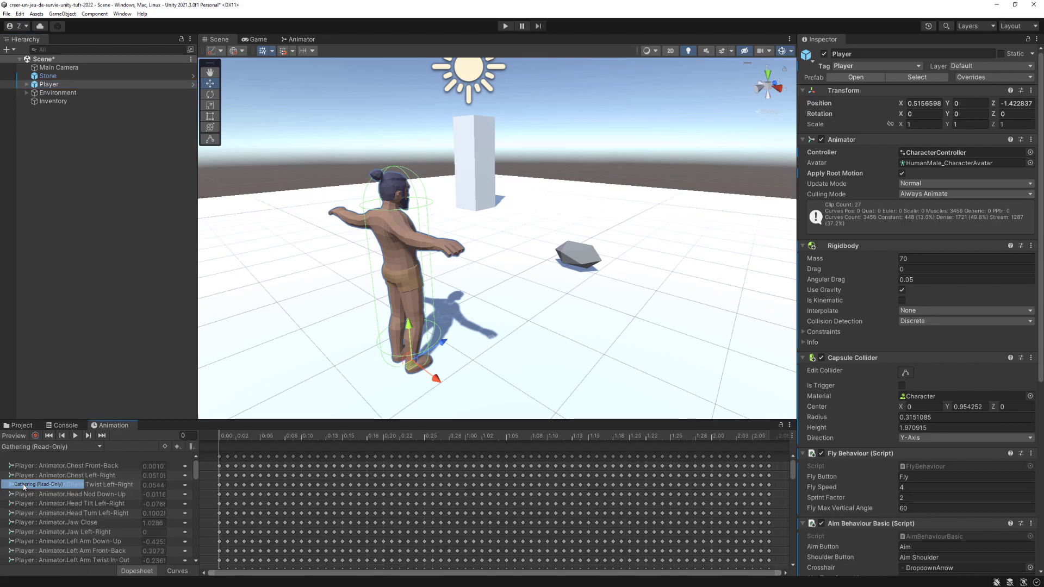
pyautogui.click(384, 495)
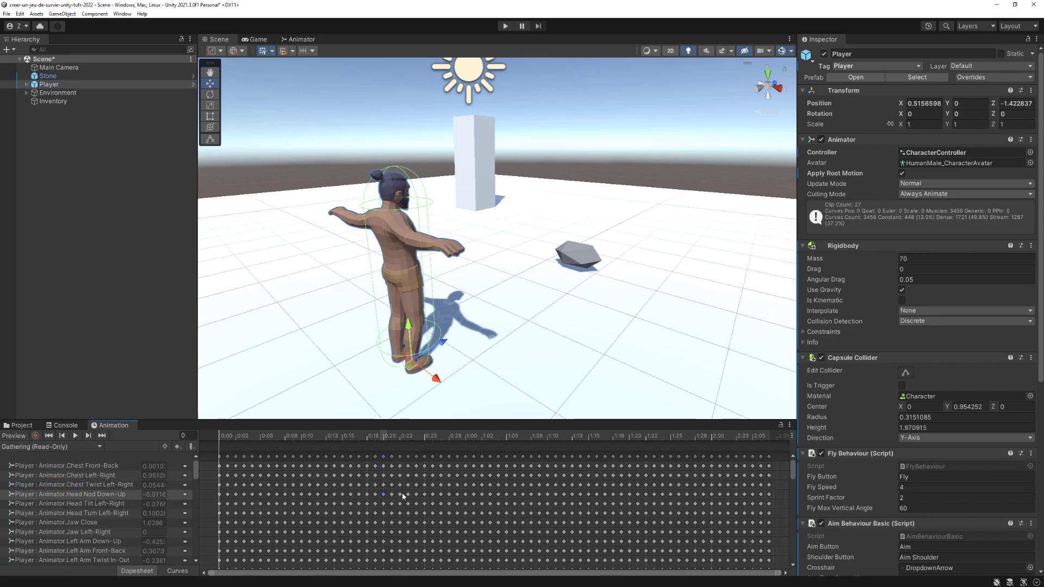
pyautogui.moveTo(521, 526); pyautogui.dragTo(474, 515)
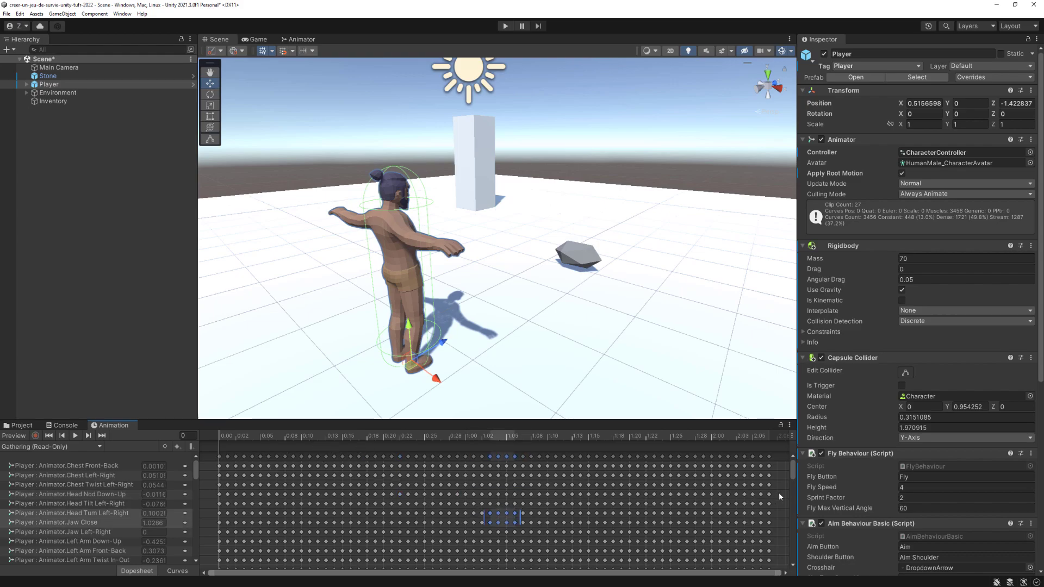
pyautogui.click(359, 505)
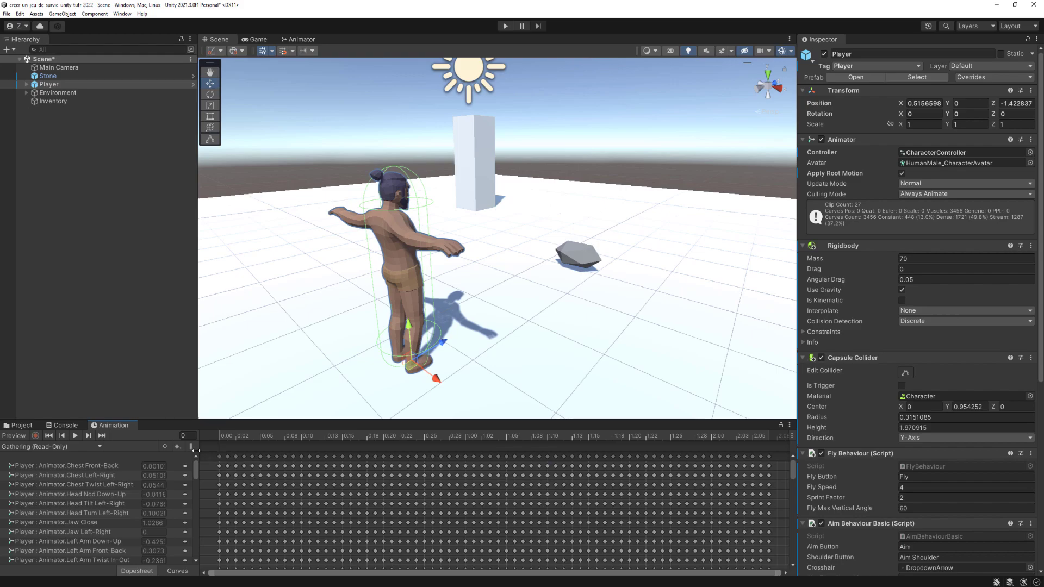
# Duplicate the Gathering clip inside Character/Animations/Gathering/Gathering.fbx as a standalone clip
pyautogui.click(21, 427)
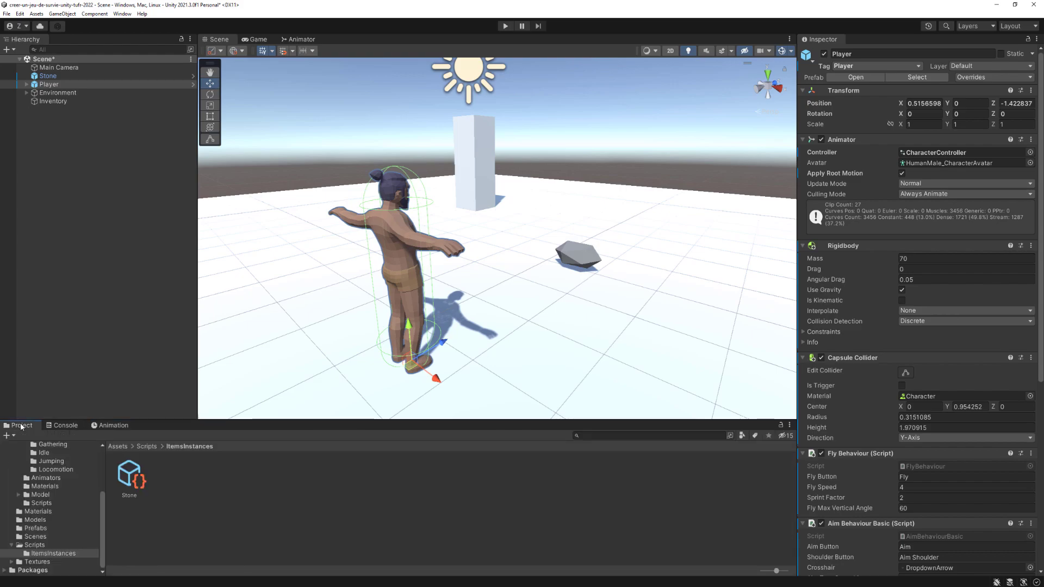
pyautogui.scroll(5, 57, 482)
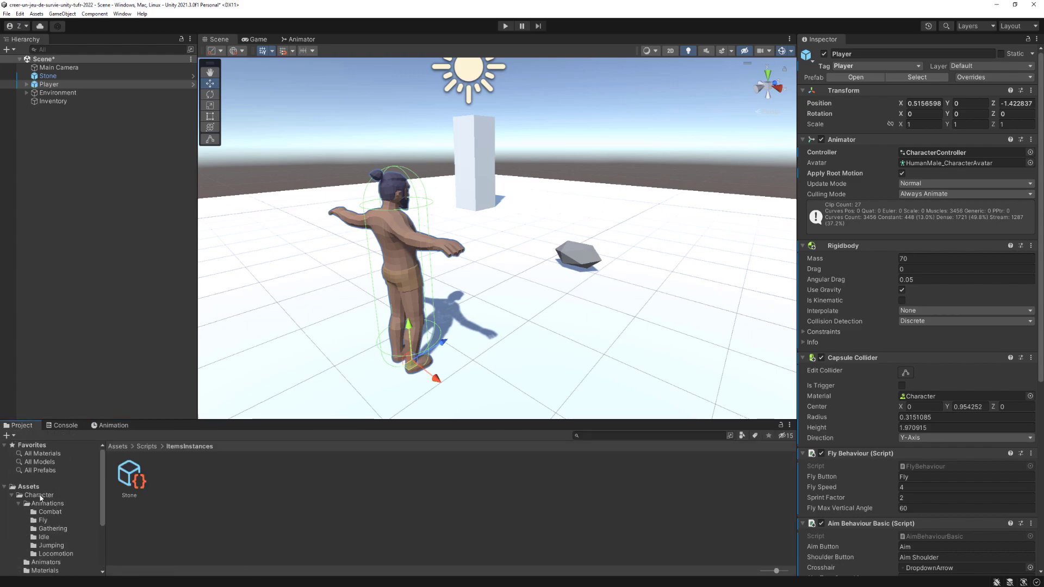
pyautogui.click(41, 496)
pyautogui.click(47, 503)
pyautogui.click(57, 530)
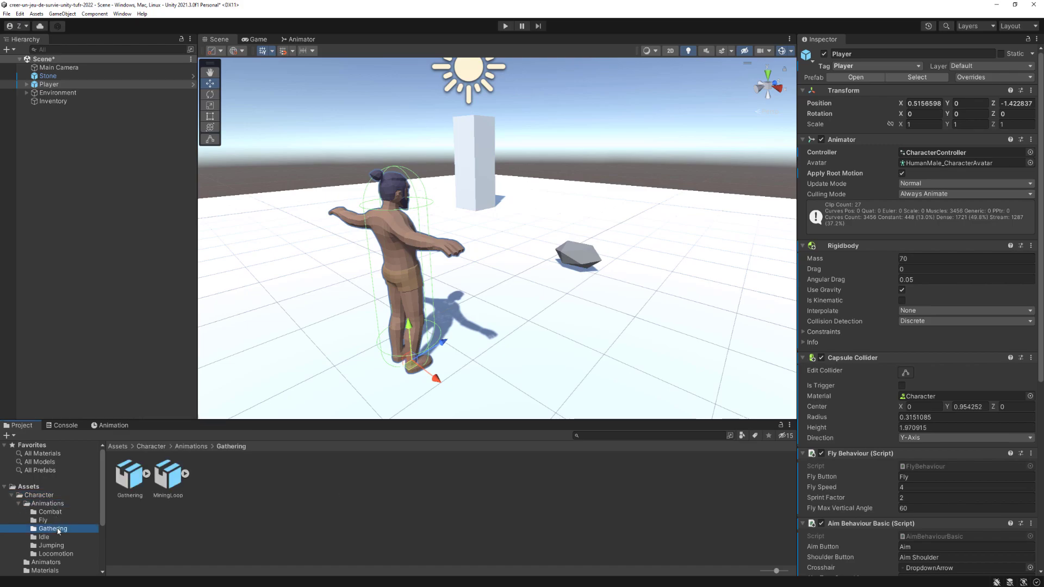
pyautogui.click(147, 474)
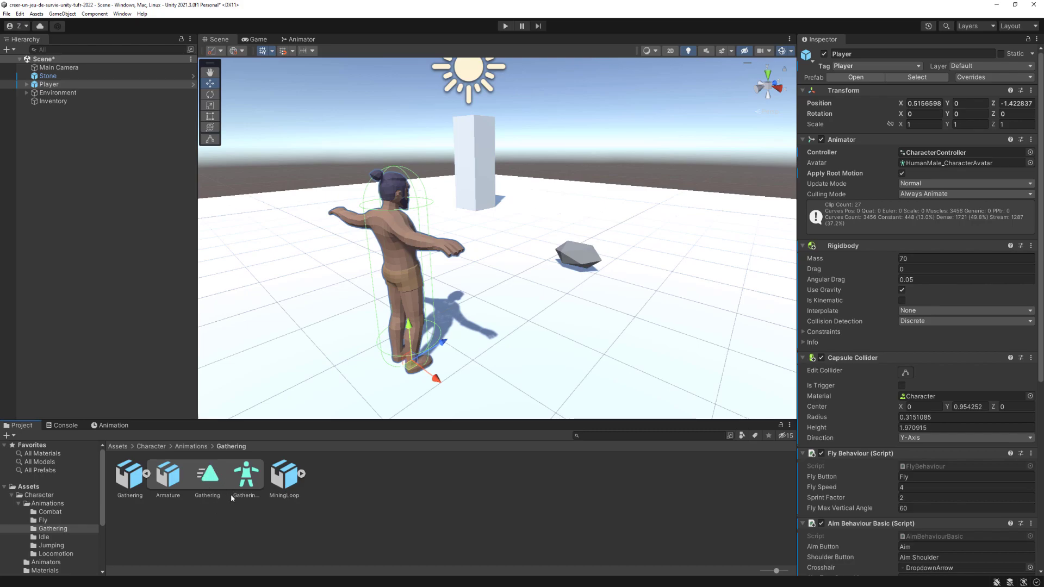
pyautogui.click(208, 478)
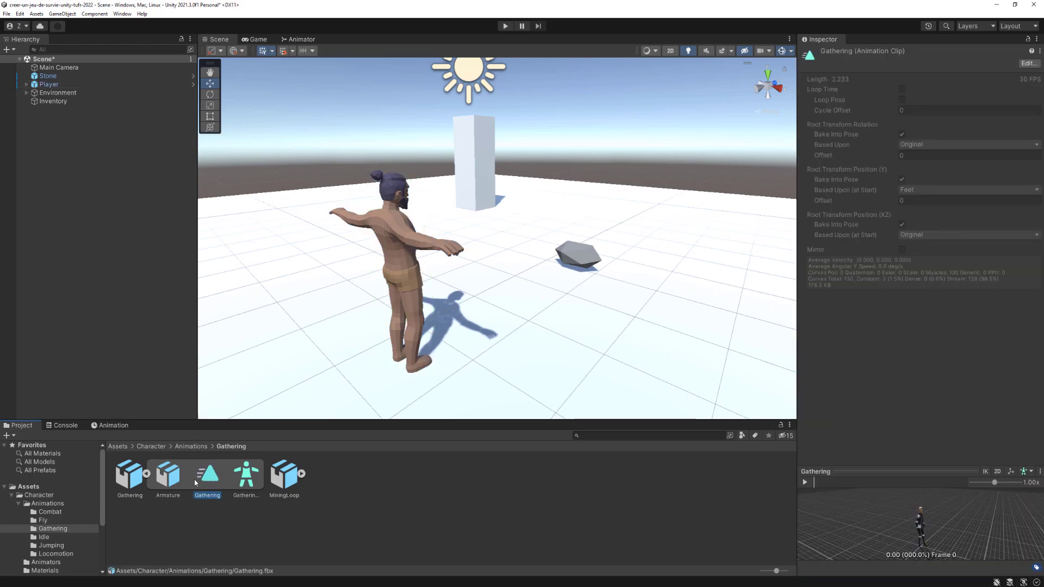
pyautogui.hotkey('ctrl', 'd')
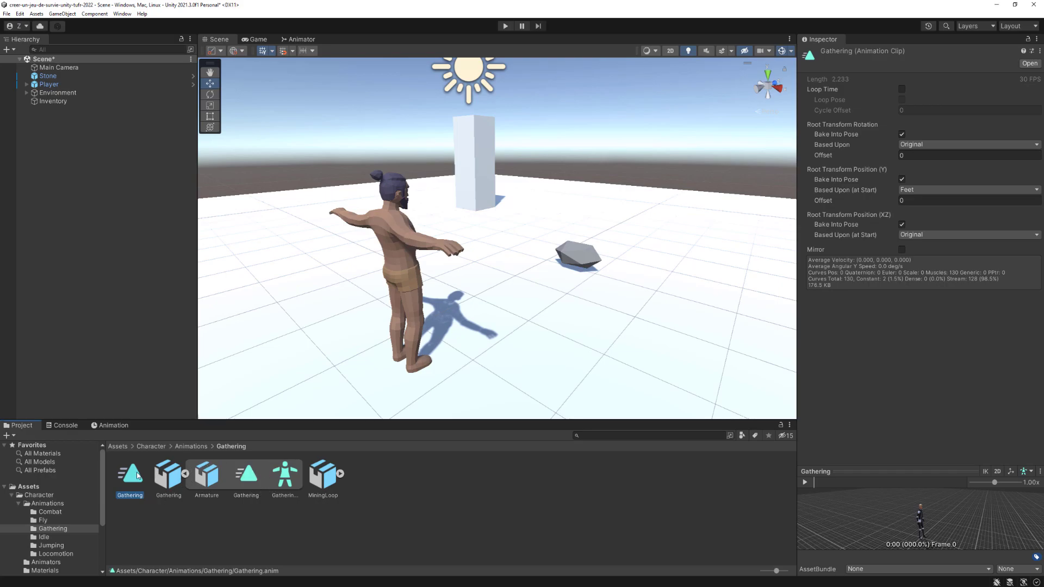
# Delete the original Gathering.fbx model, keeping the new Gathering.anim clip selected
pyautogui.click(172, 475)
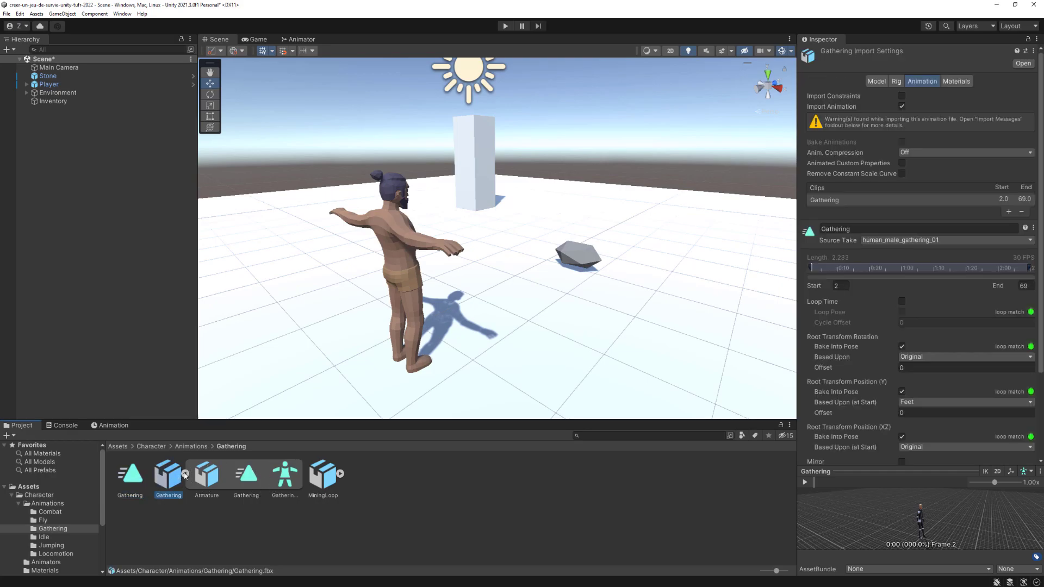
pyautogui.click(185, 474)
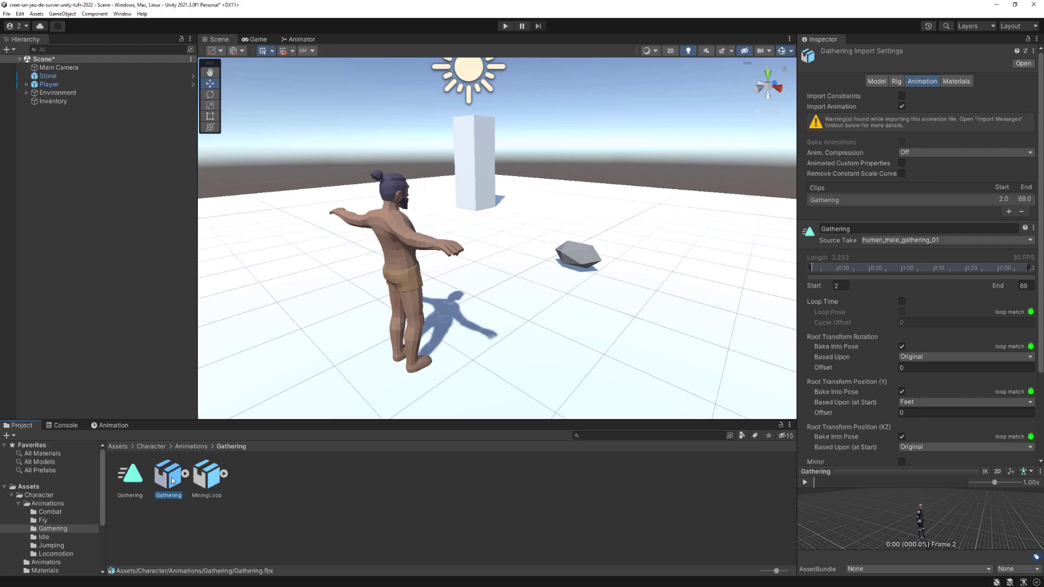
pyautogui.press('Delete')
pyautogui.press('Return')
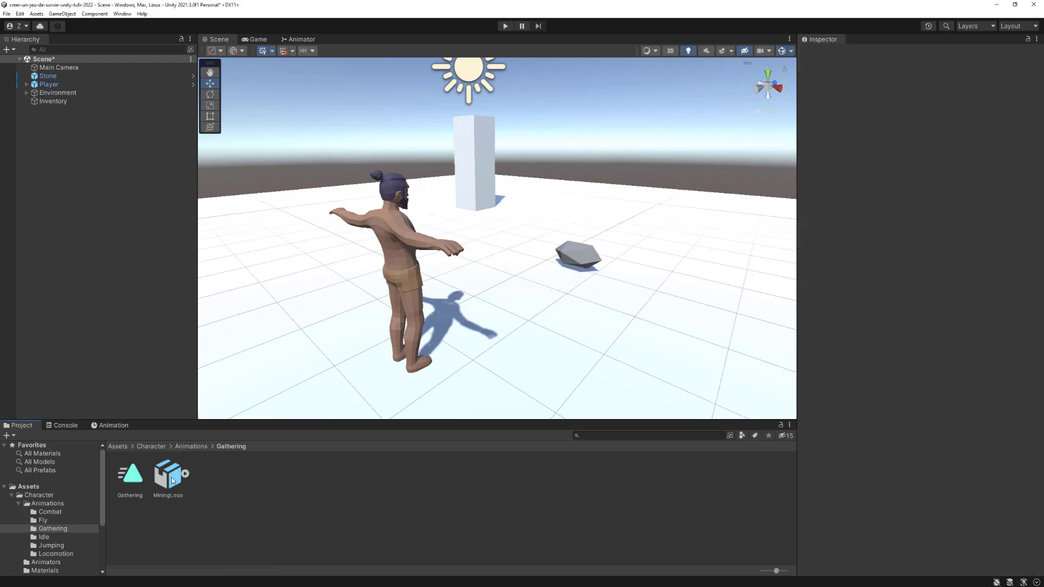
pyautogui.click(136, 476)
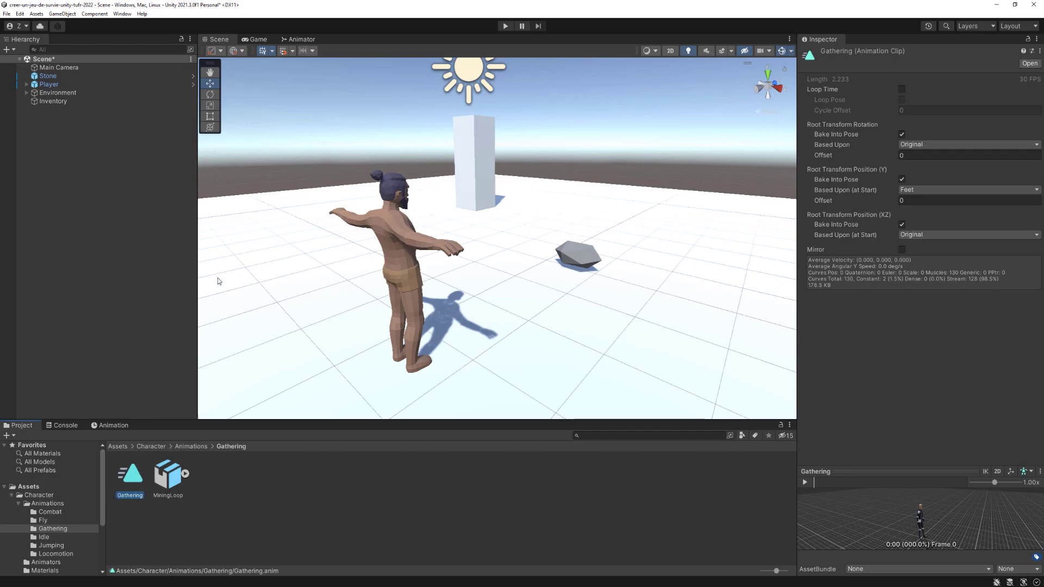
# Set the standalone Gathering clip as the Animator Gathering state's Motion, then reselect Player
pyautogui.click(298, 41)
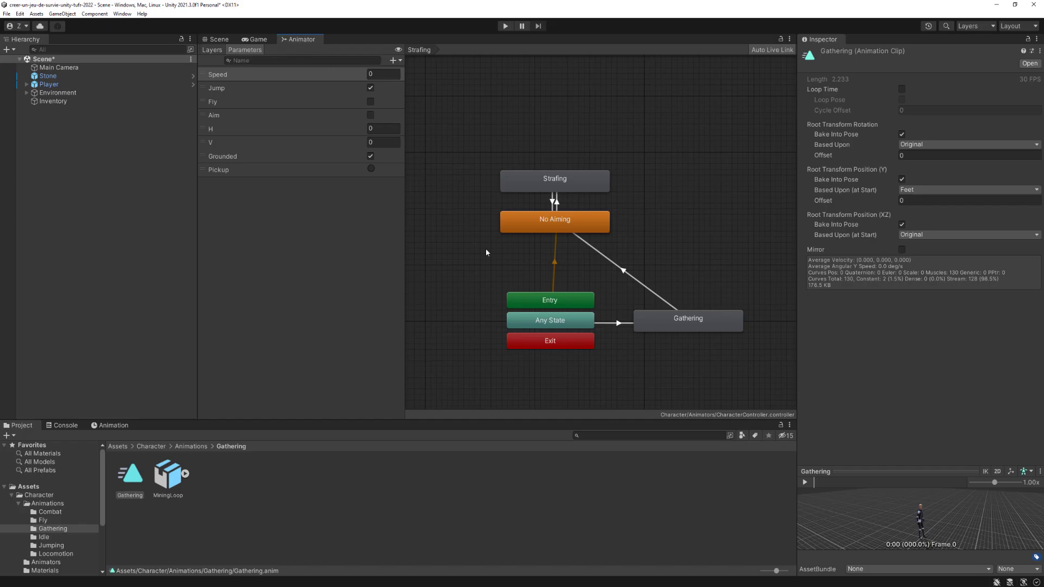
pyautogui.click(680, 323)
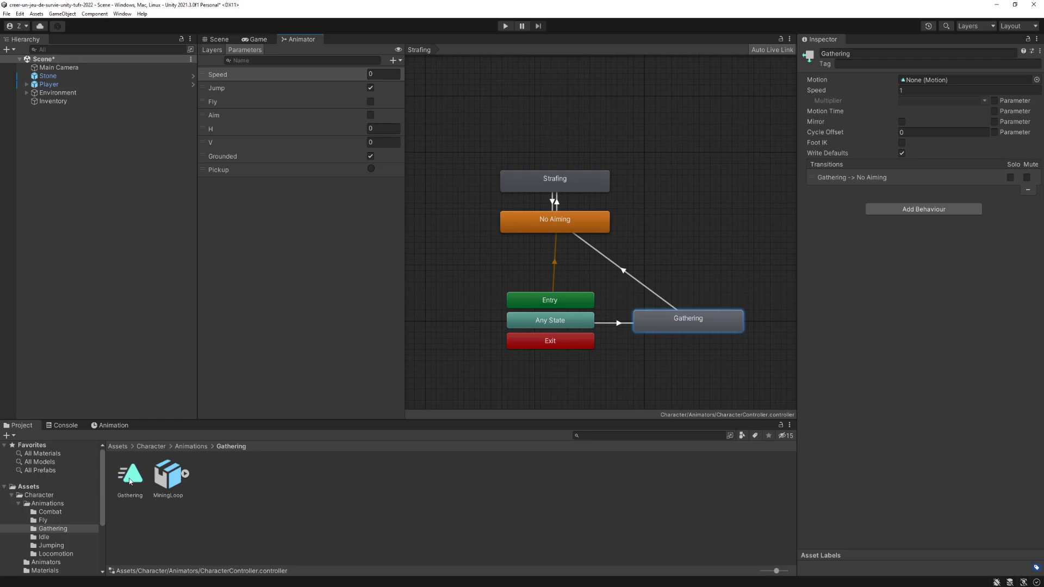
pyautogui.moveTo(140, 478)
pyautogui.mouseDown()
pyautogui.moveTo(708, 238)
pyautogui.moveTo(938, 80)
pyautogui.mouseUp()
pyautogui.click(218, 40)
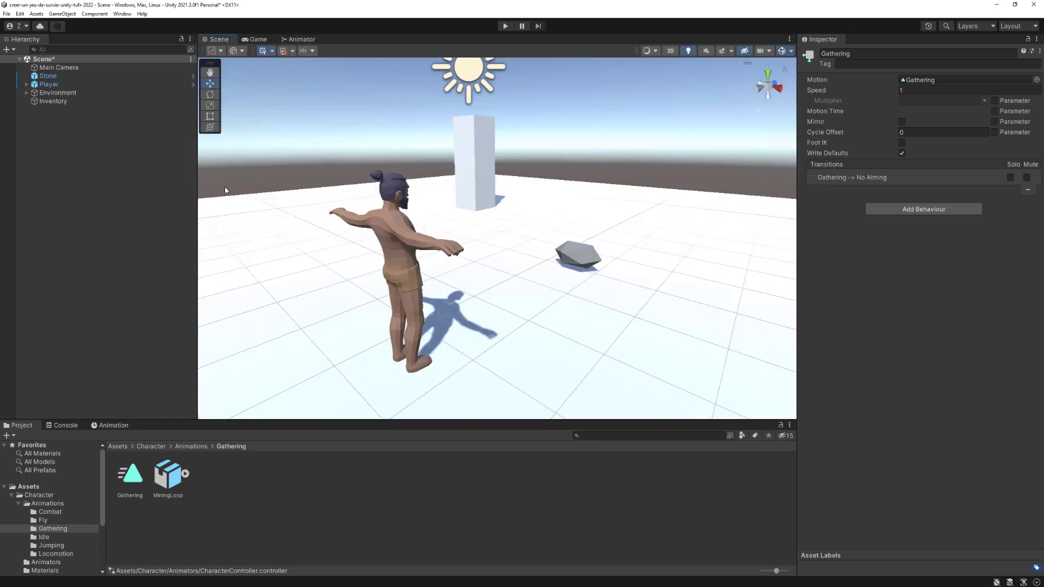
pyautogui.click(50, 86)
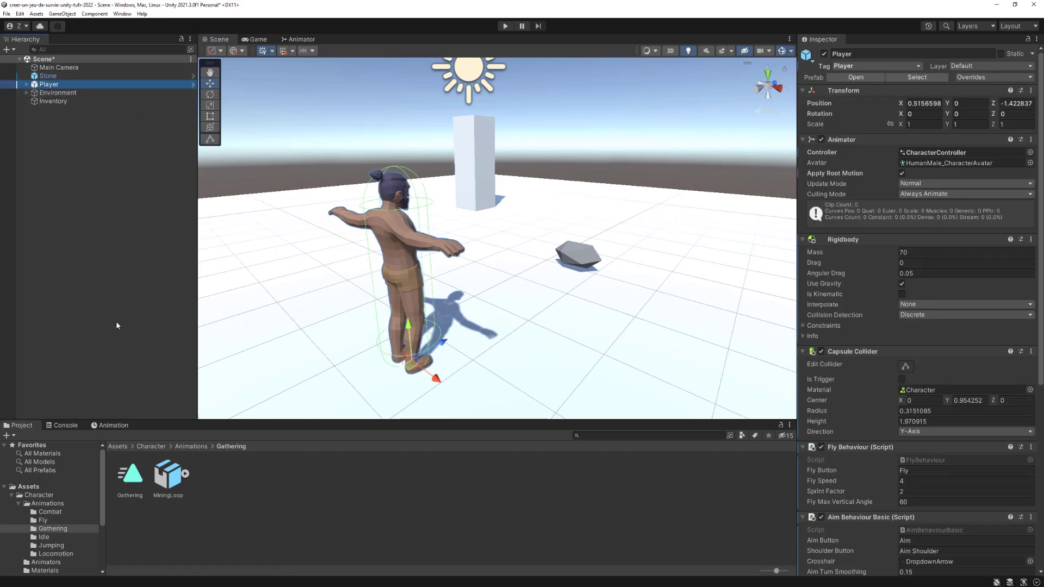
# Load the Player's Gathering clip in the Animation window and orbit the scene around the character
pyautogui.click(111, 424)
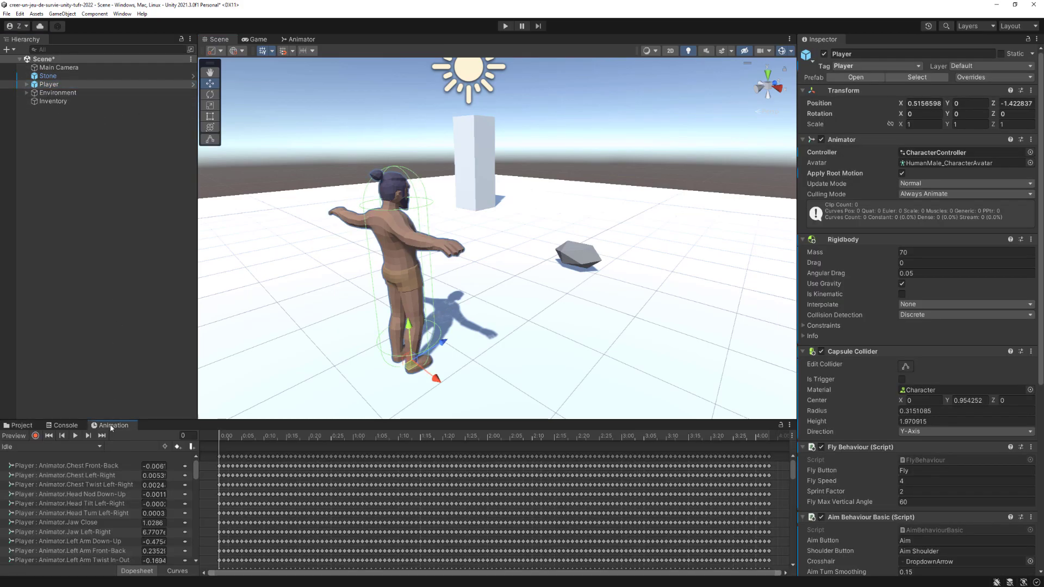
pyautogui.click(93, 447)
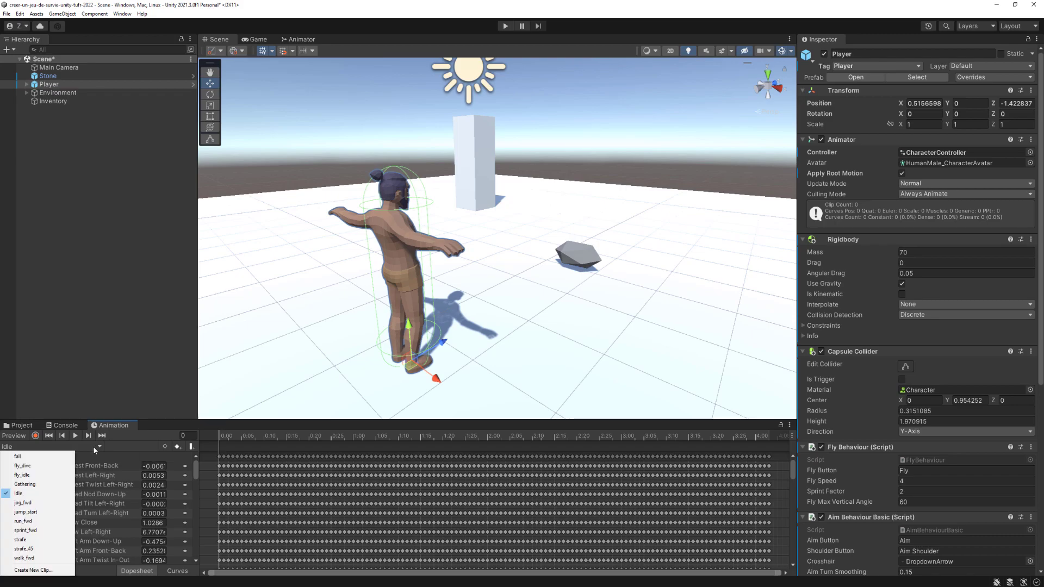
pyautogui.click(37, 486)
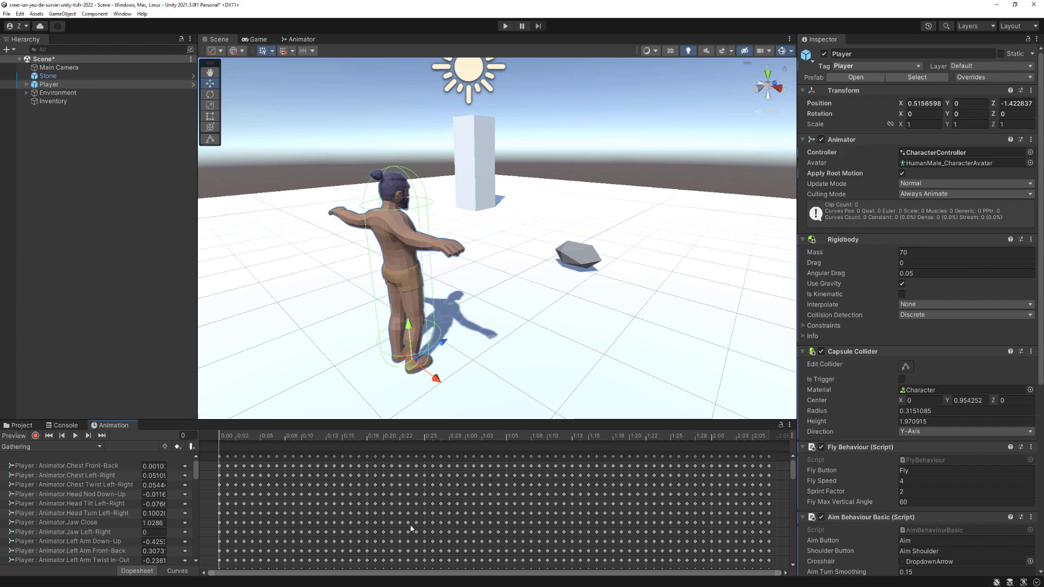
pyautogui.keyDown('alt'); pyautogui.moveTo(307, 251); pyautogui.dragTo(568, 205); pyautogui.keyUp('alt')
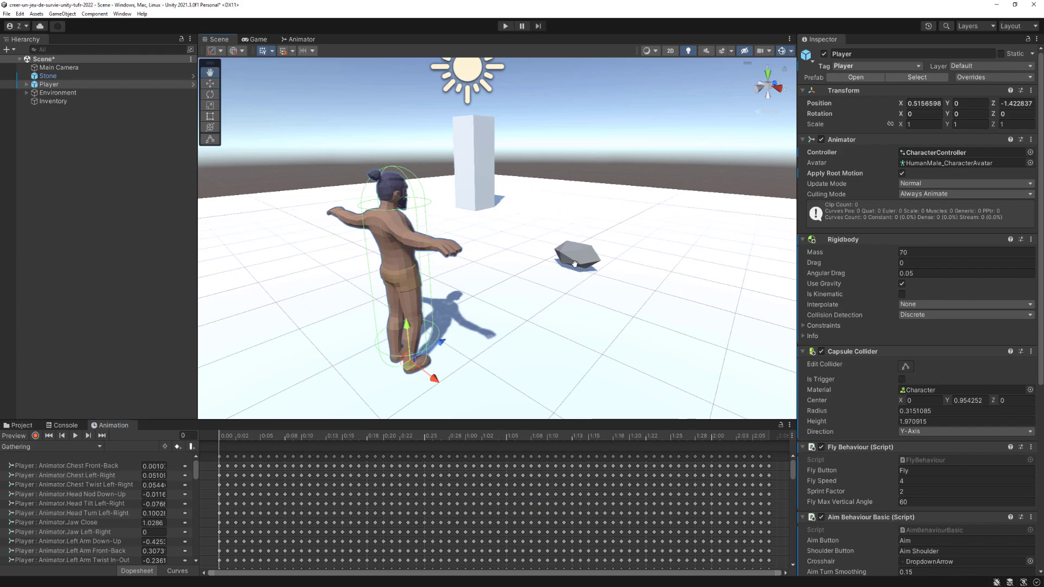
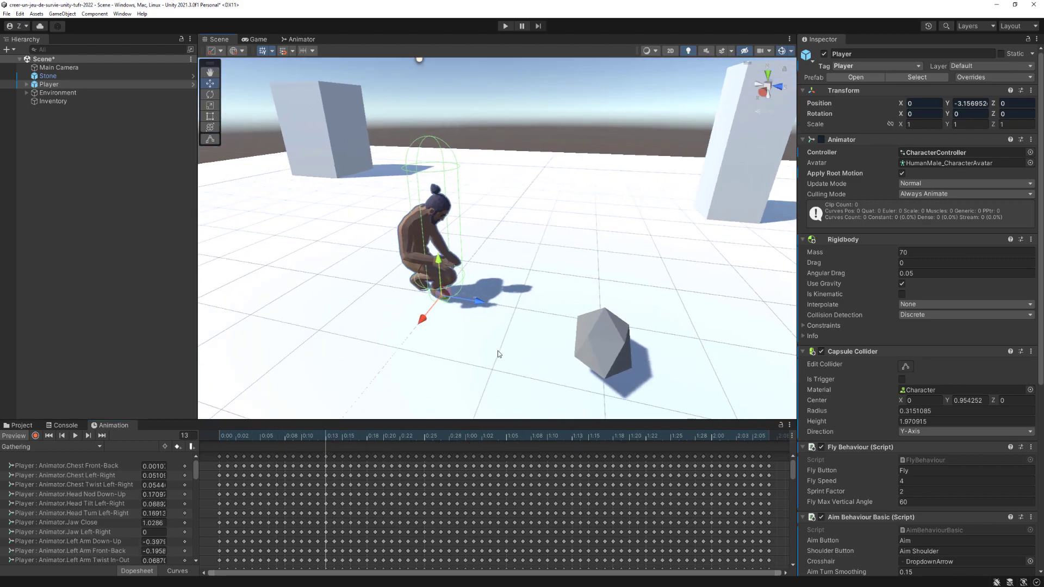
# Scrub the Gathering animation from frame 13 to frame 22 to preview the crouching pickup pose
pyautogui.click(340, 434)
pyautogui.moveTo(340, 435); pyautogui.dragTo(392, 444)
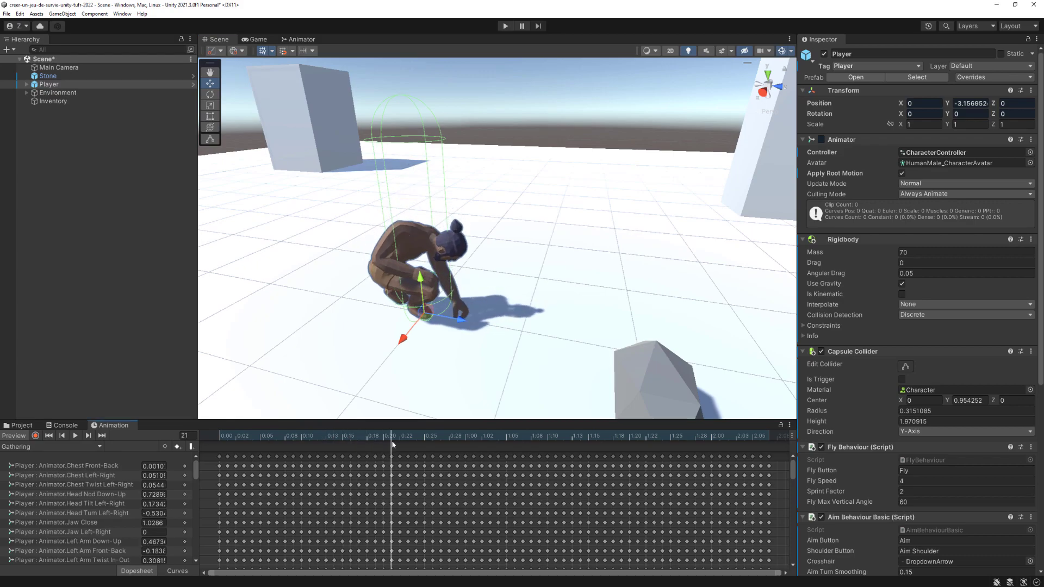
pyautogui.moveTo(393, 443); pyautogui.dragTo(400, 444)
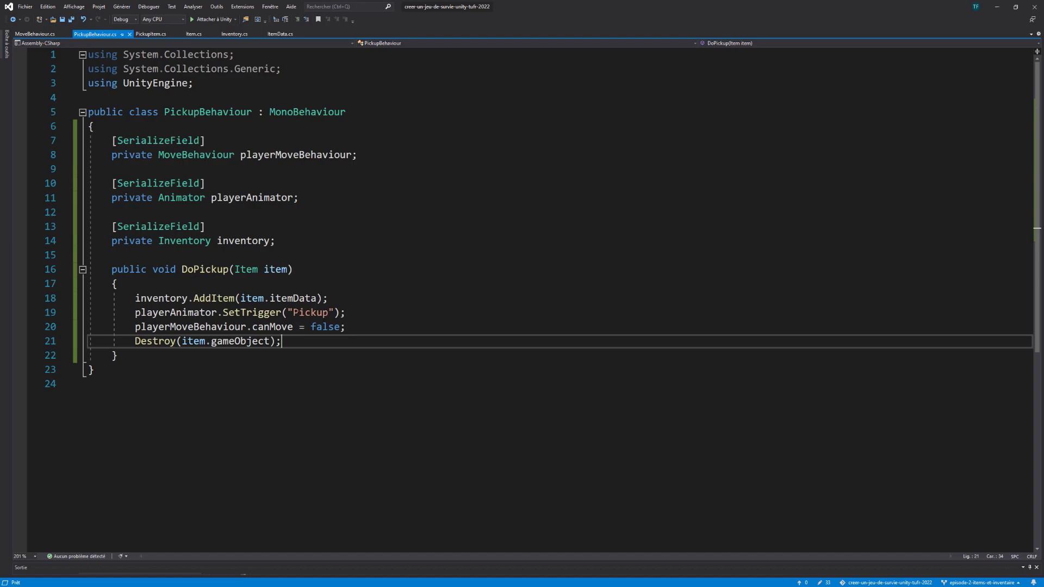
# Add an empty public void AddItemToInventory() method below DoPickup
pyautogui.scroll(-1, 202, 216)
pyautogui.moveTo(282, 297); pyautogui.dragTo(134, 254)
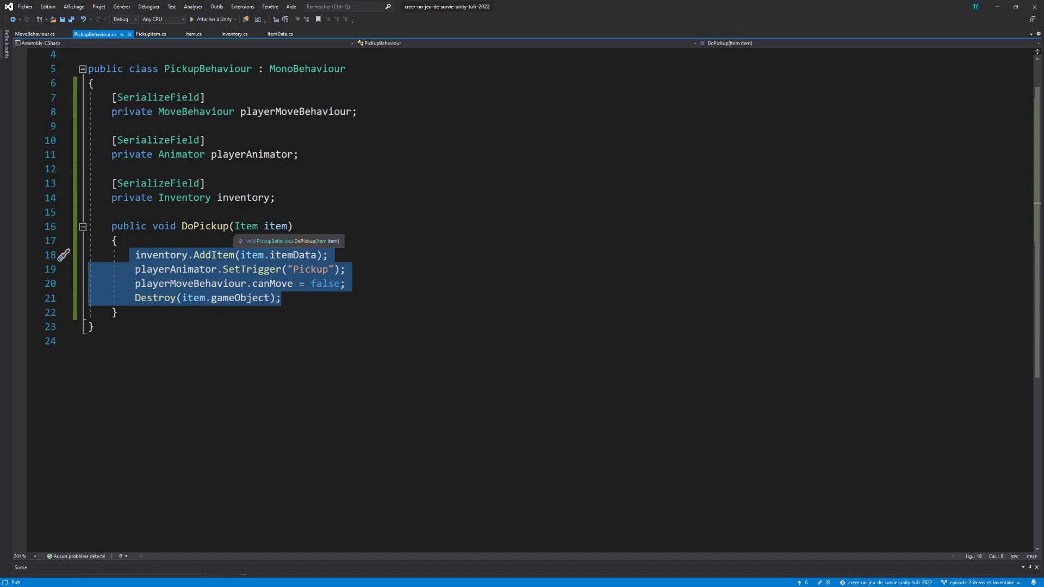
pyautogui.click(172, 318)
pyautogui.press('Return')
pyautogui.press('Return')
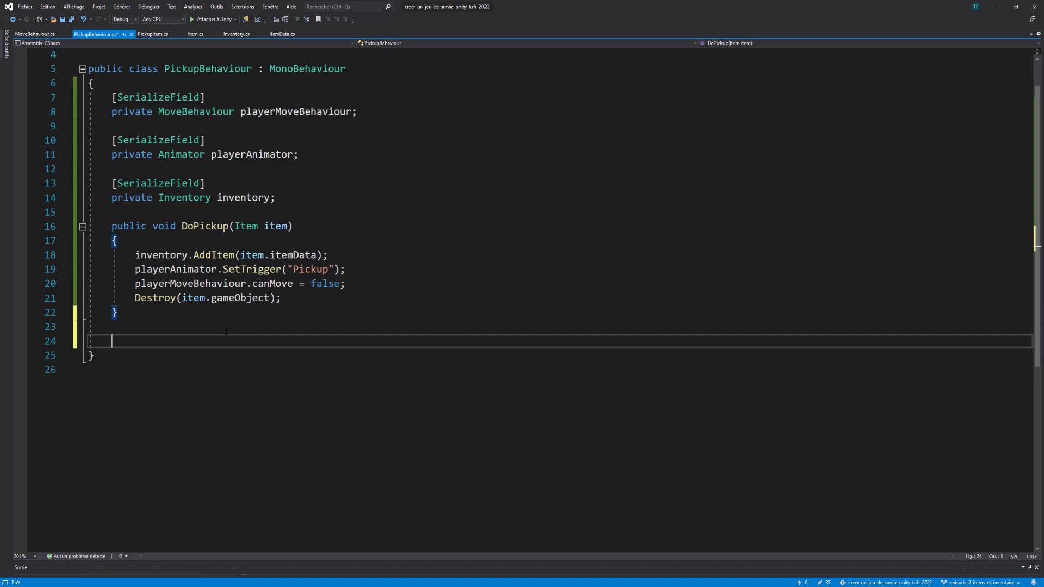
pyautogui.write('public vo')
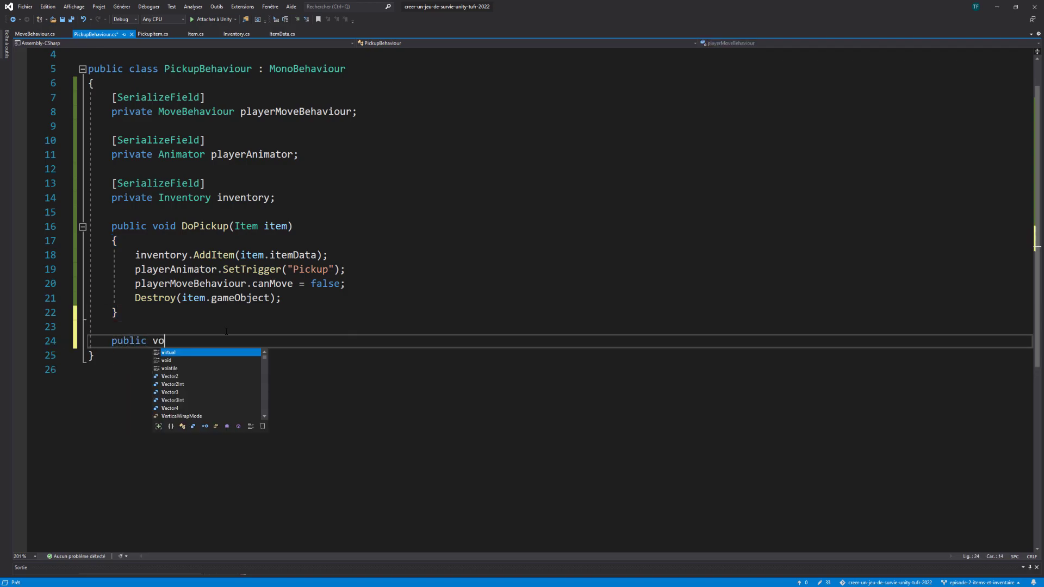
pyautogui.write('id ')
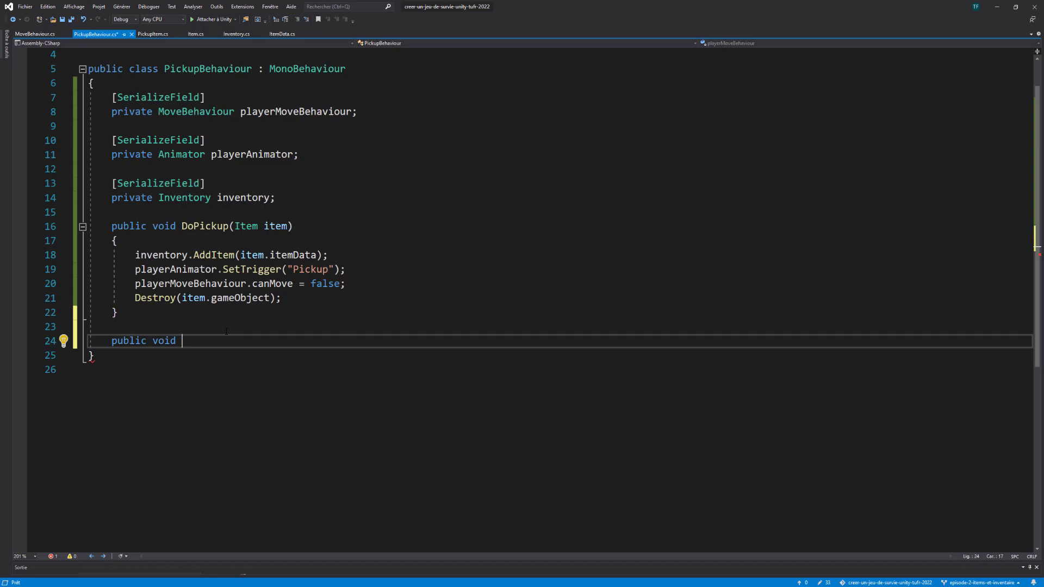
pyautogui.write('AddItem')
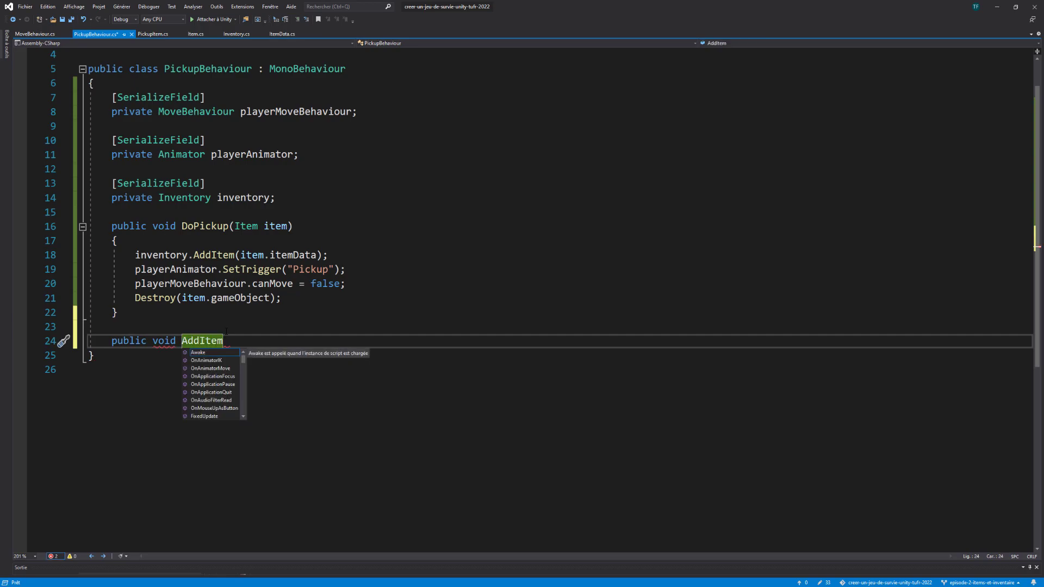
pyautogui.write('ToInvento')
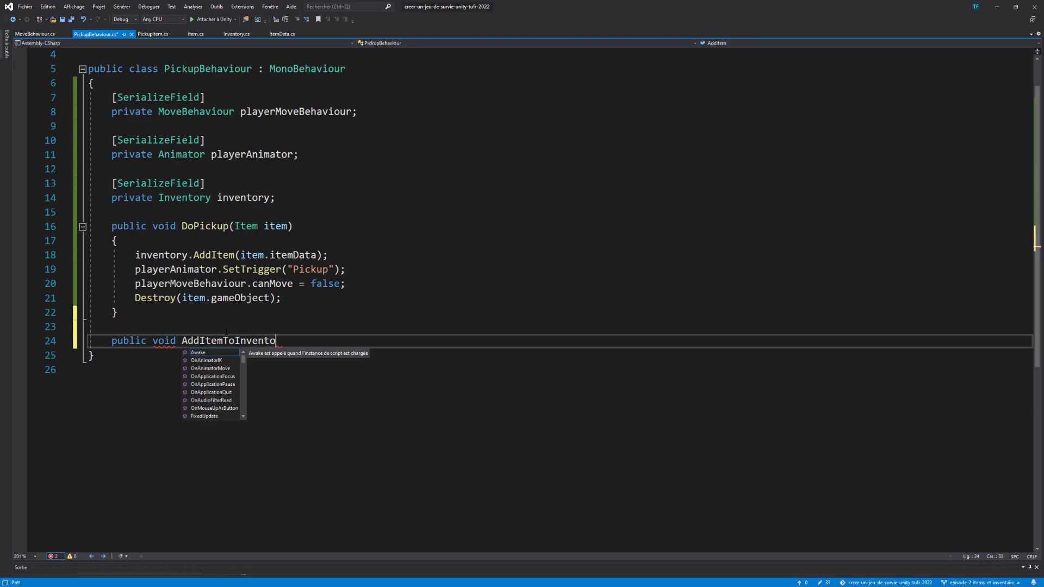
pyautogui.write('ry(){')
pyautogui.press('Return')
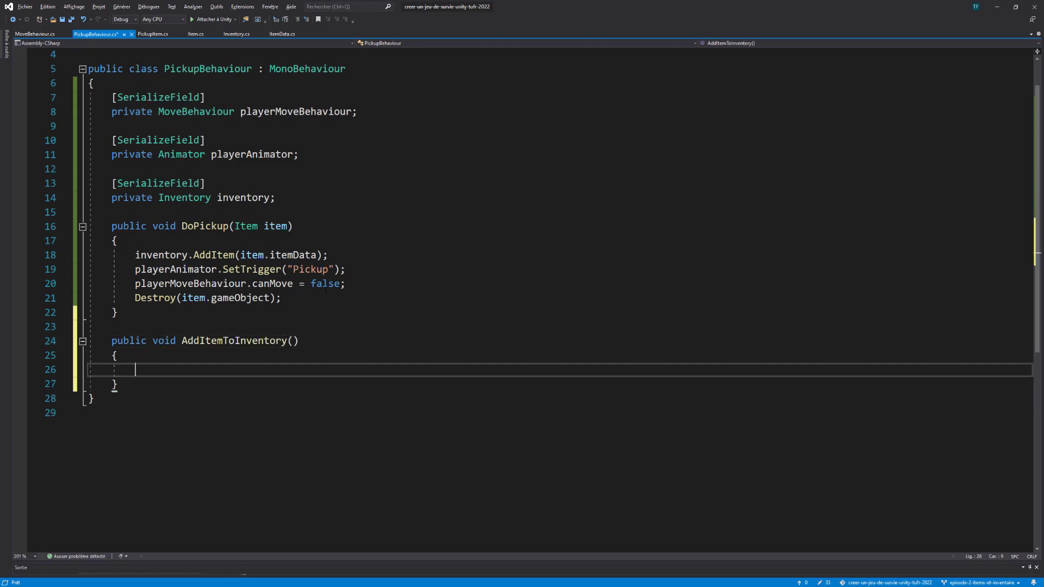
# Cut the inventory.AddItem and Destroy lines from DoPickup and paste them into AddItemToInventory
pyautogui.moveTo(328, 255); pyautogui.dragTo(135, 255)
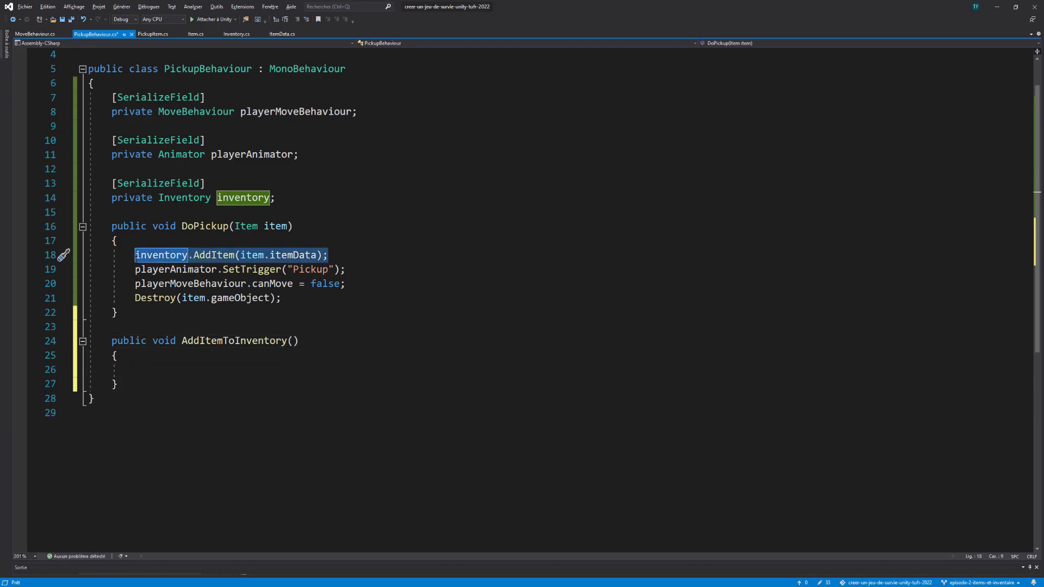
pyautogui.hotkey('ctrl', 'x')
pyautogui.click(135, 370)
pyautogui.hotkey('ctrl', 'v')
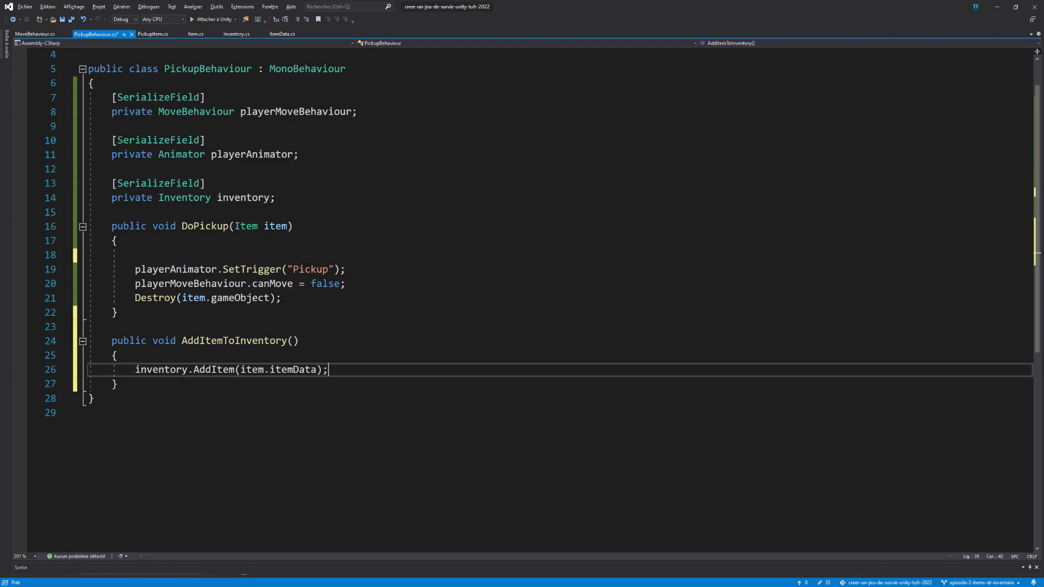
pyautogui.press('Return')
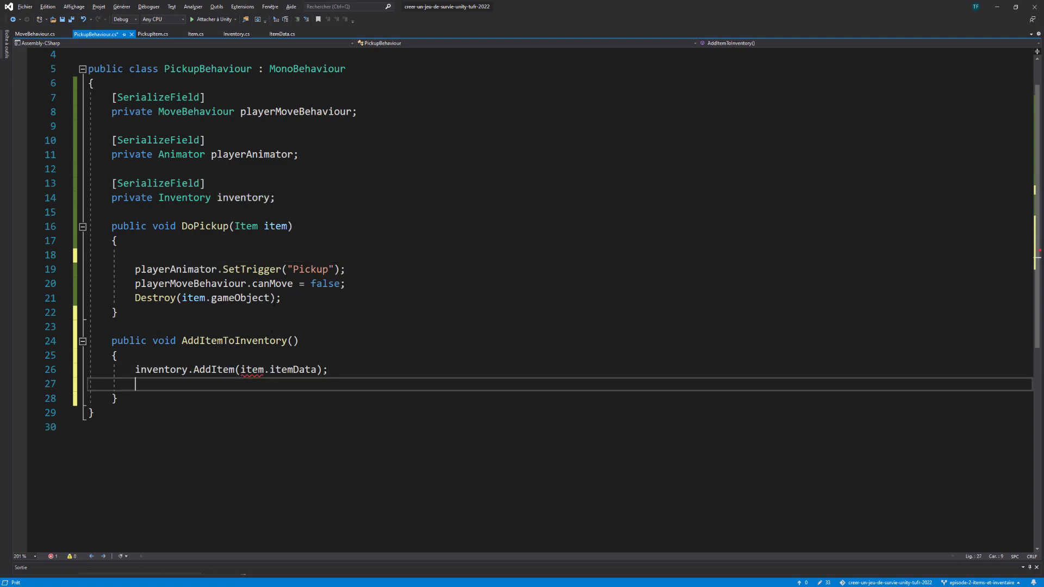
pyautogui.moveTo(281, 297); pyautogui.dragTo(135, 297)
pyautogui.hotkey('ctrl', 'x')
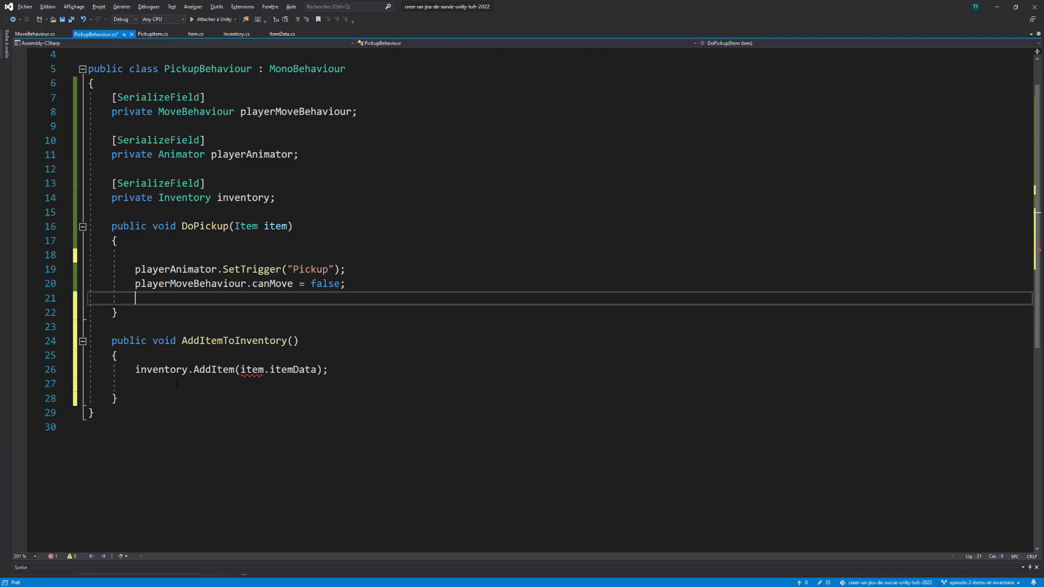
pyautogui.click(237, 387)
pyautogui.hotkey('ctrl', 'v')
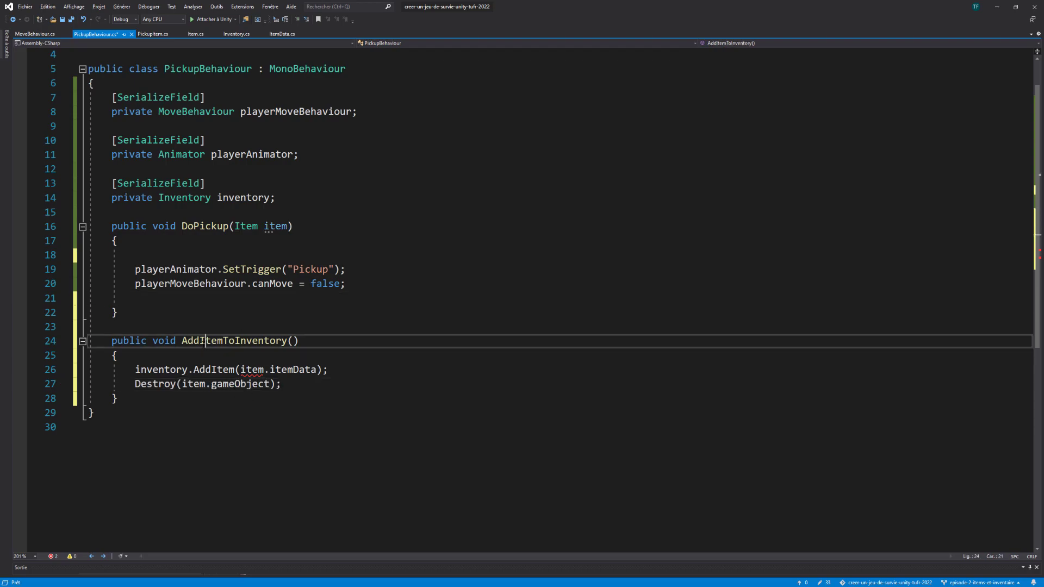
# Review the moved code, noting that item is only defined as DoPickup's parameter
pyautogui.doubleClick(204, 341)
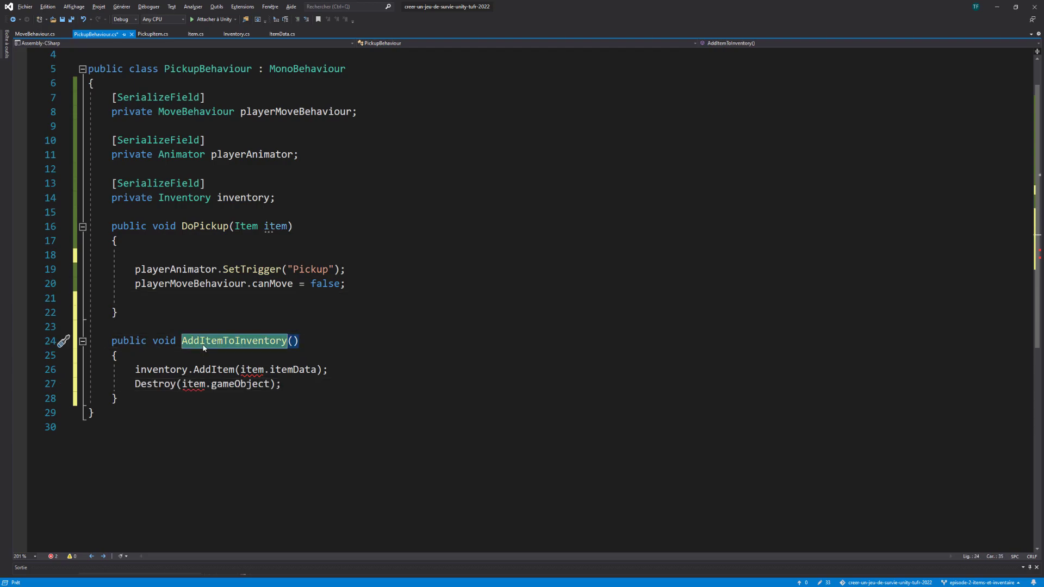
pyautogui.moveTo(134, 369)
pyautogui.mouseDown()
pyautogui.moveTo(329, 370)
pyautogui.moveTo(135, 384)
pyautogui.mouseUp()
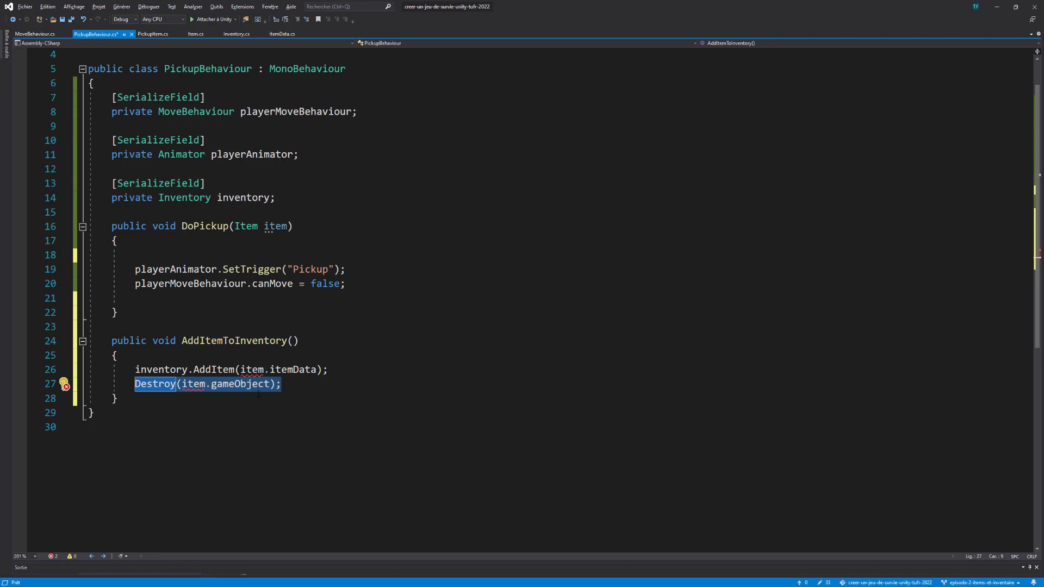
pyautogui.scroll(-1, 249, 330)
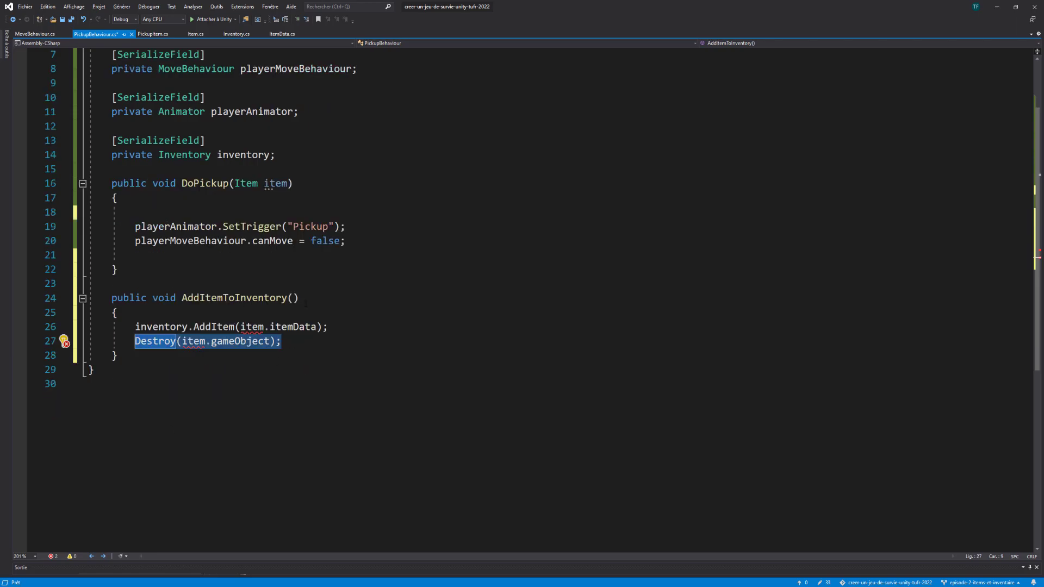
pyautogui.click(288, 346)
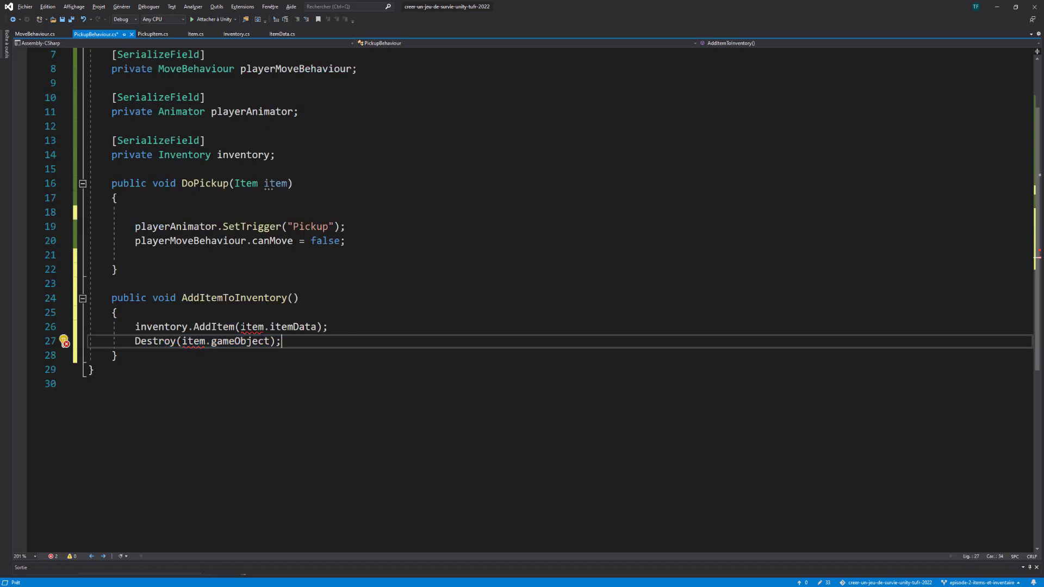
pyautogui.doubleClick(252, 328)
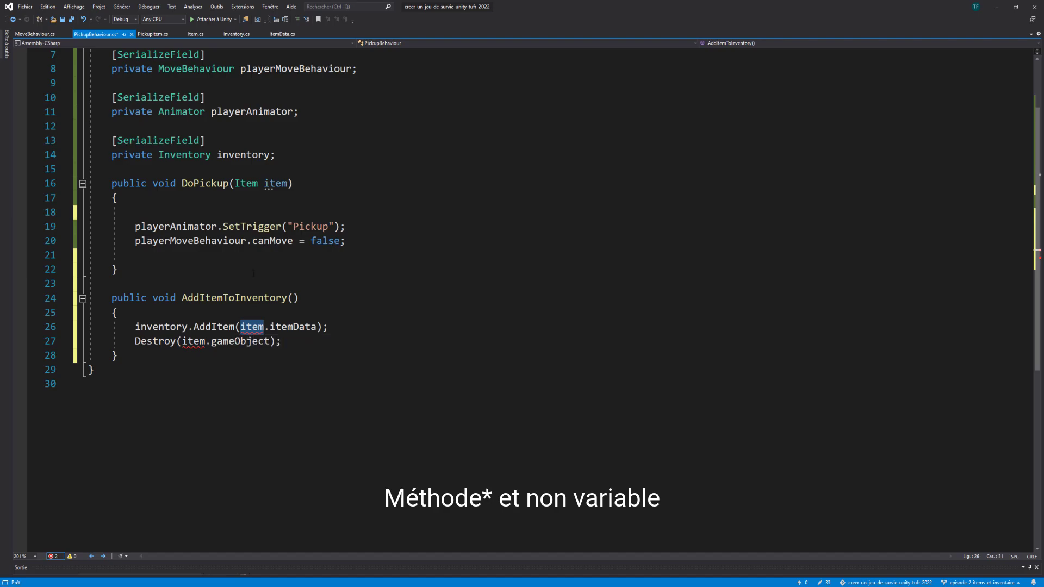
pyautogui.doubleClick(267, 182)
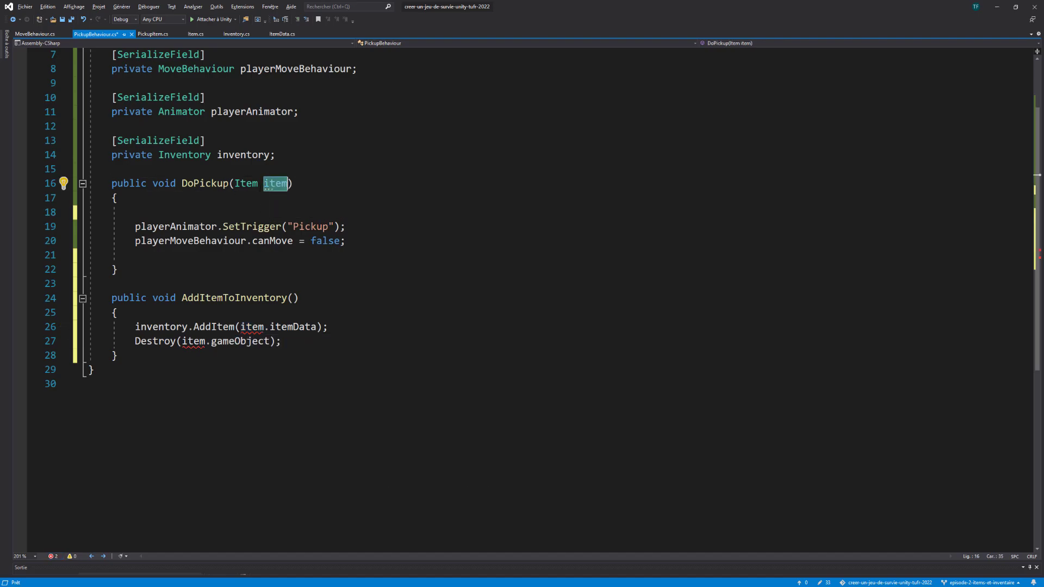
pyautogui.scroll(1, 177, 213)
# Declare a private Item currentItem field and assign currentItem = item at the start of DoPickup
pyautogui.click(178, 213)
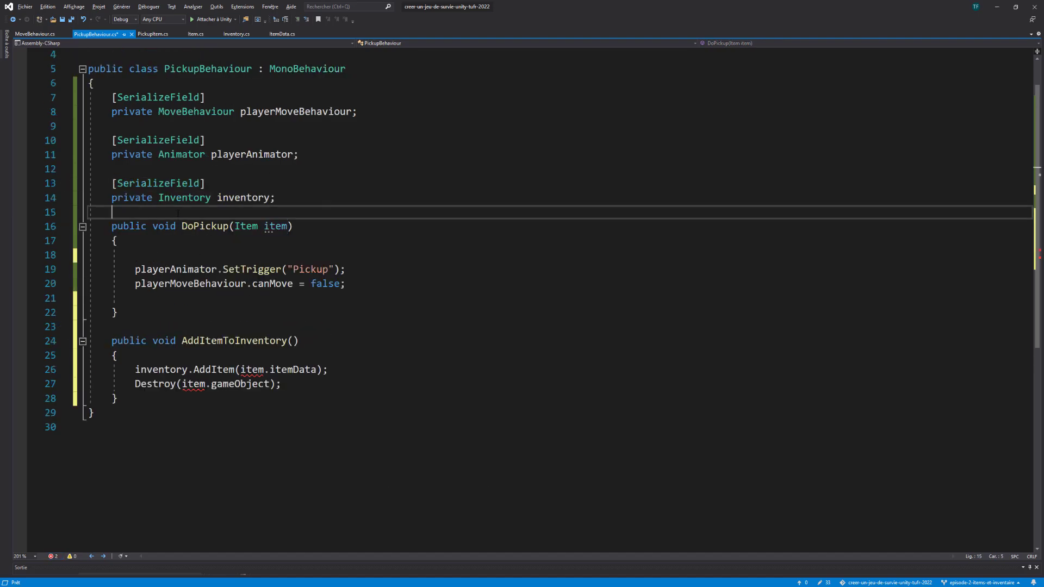
pyautogui.press('Return')
pyautogui.press('Return')
pyautogui.press('Up')
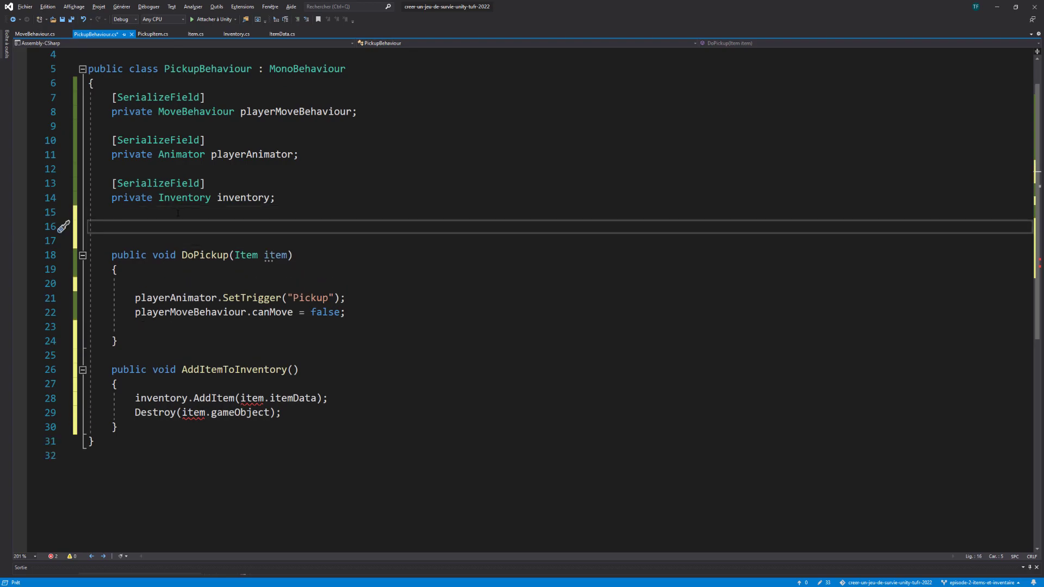
pyautogui.write('private ')
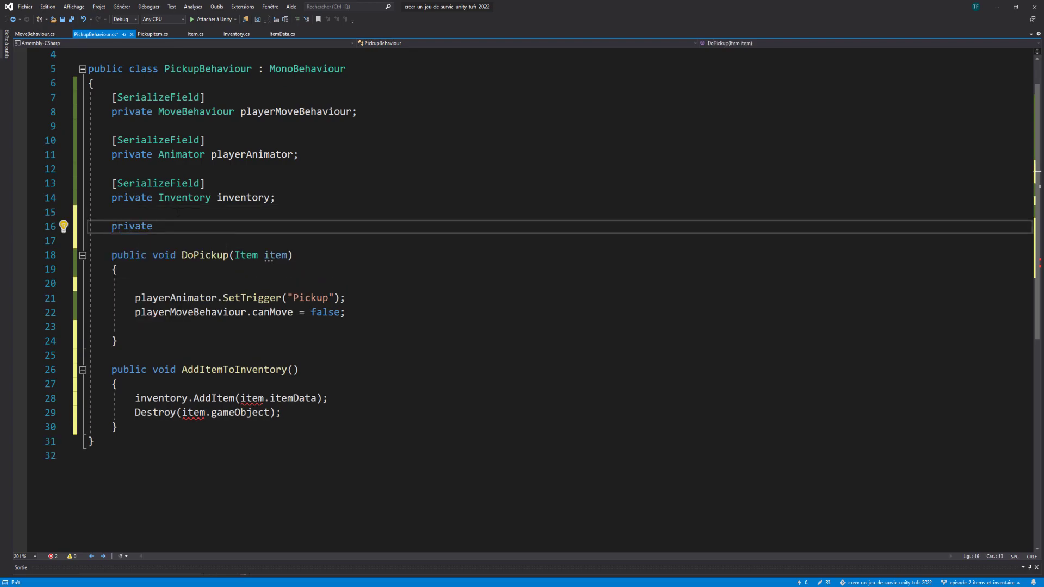
pyautogui.write('Item c')
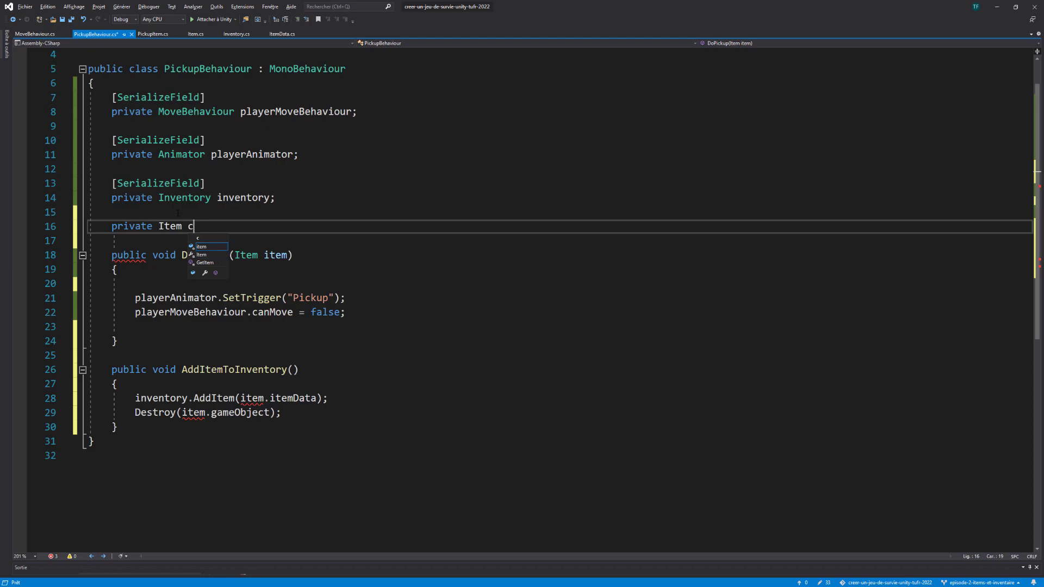
pyautogui.write('urrentI')
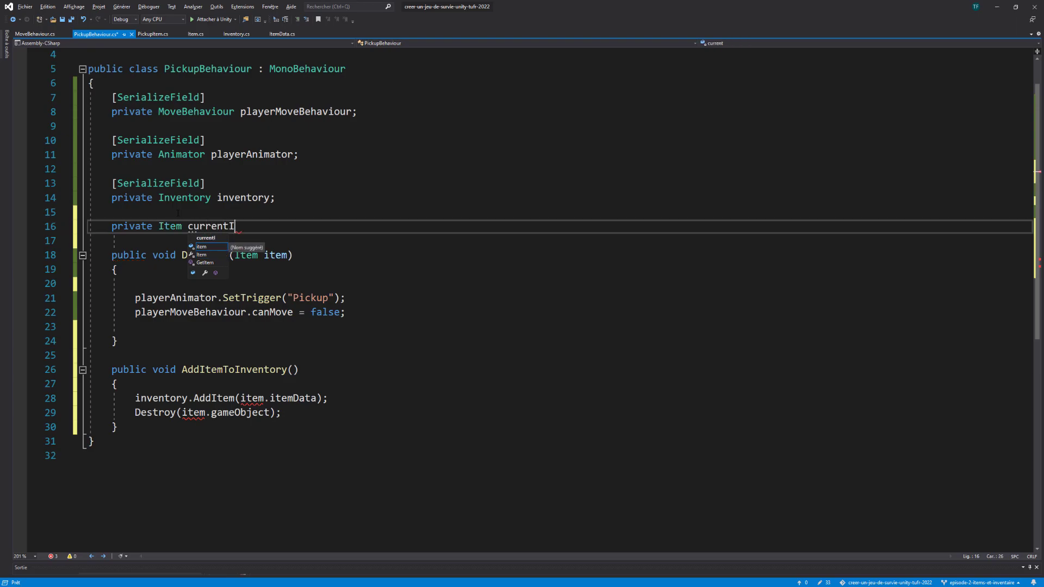
pyautogui.write('tem;')
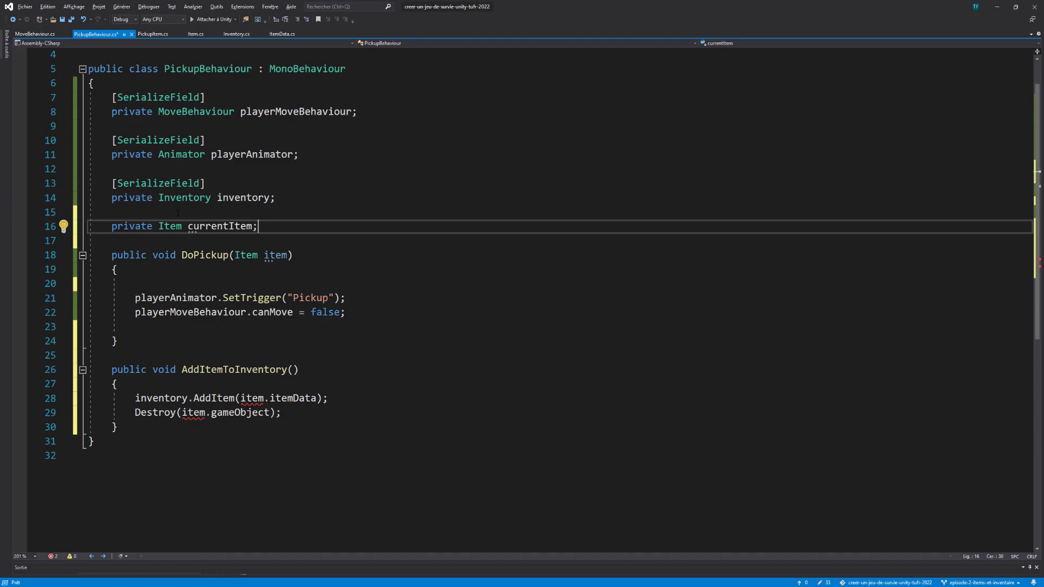
pyautogui.doubleClick(221, 226)
pyautogui.click(207, 279)
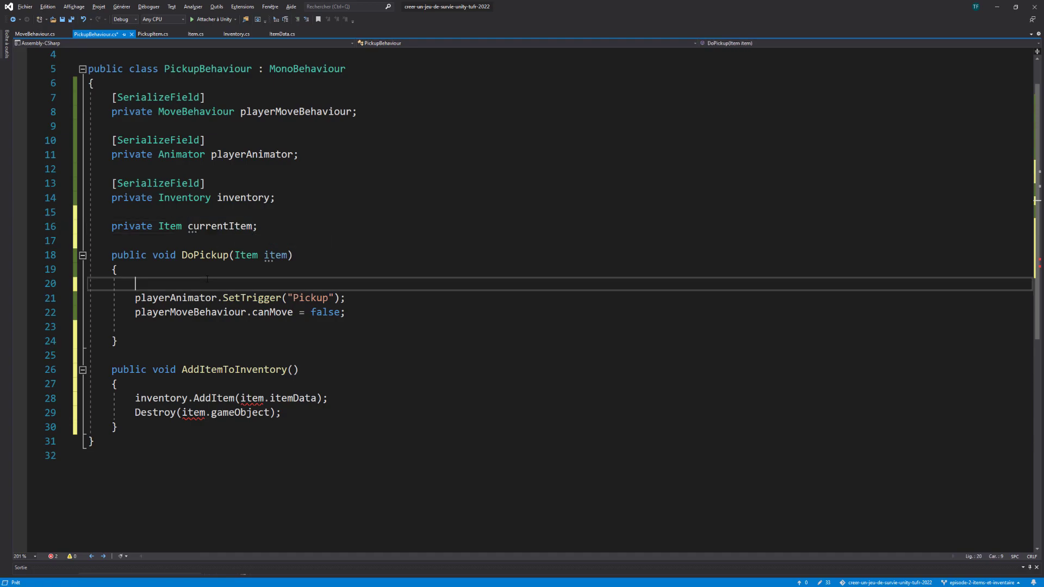
pyautogui.press('Return')
pyautogui.press('Up')
pyautogui.write('currentItem')
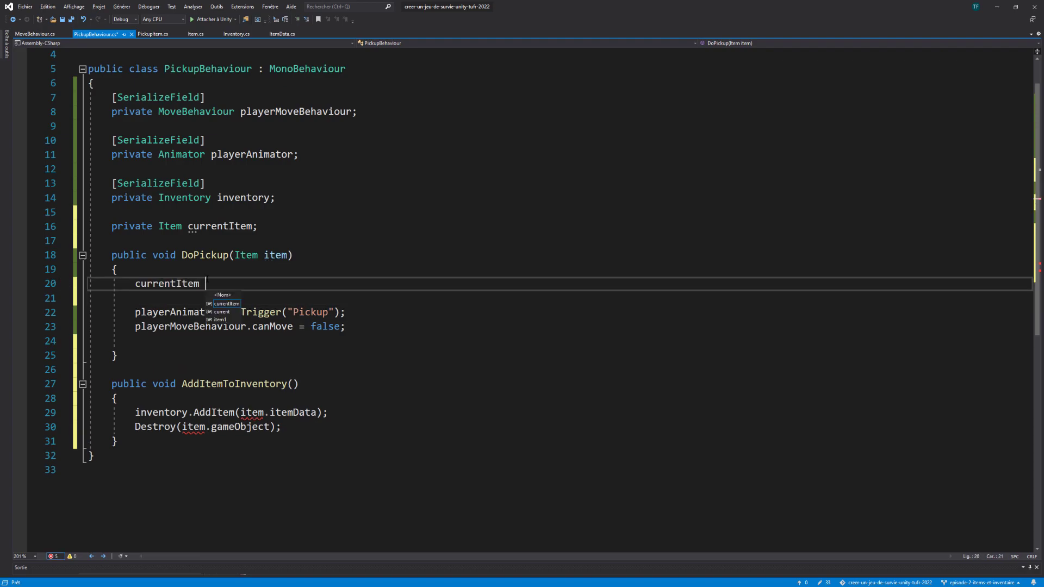
pyautogui.write(' = item')
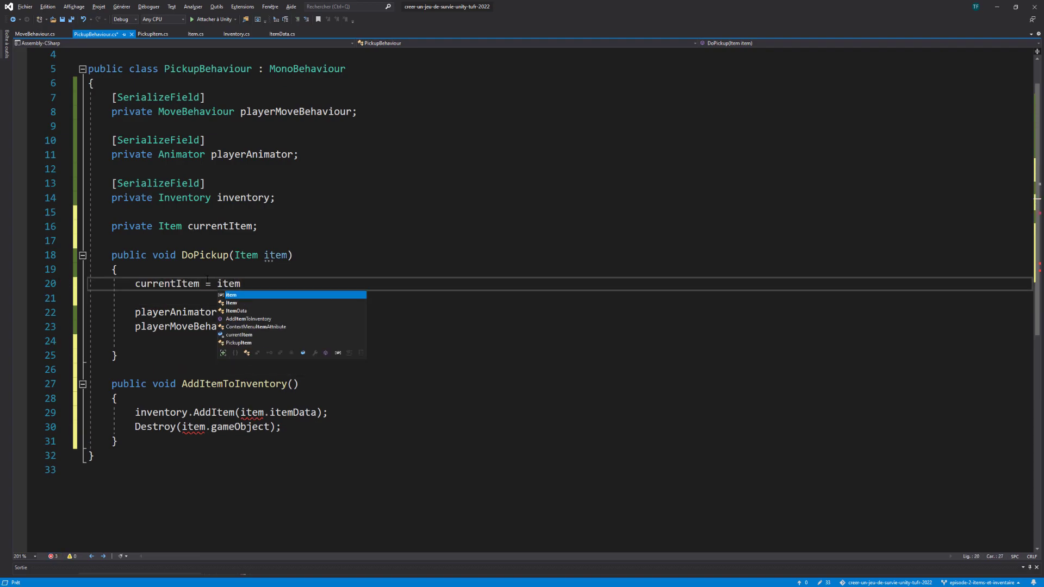
pyautogui.write(';')
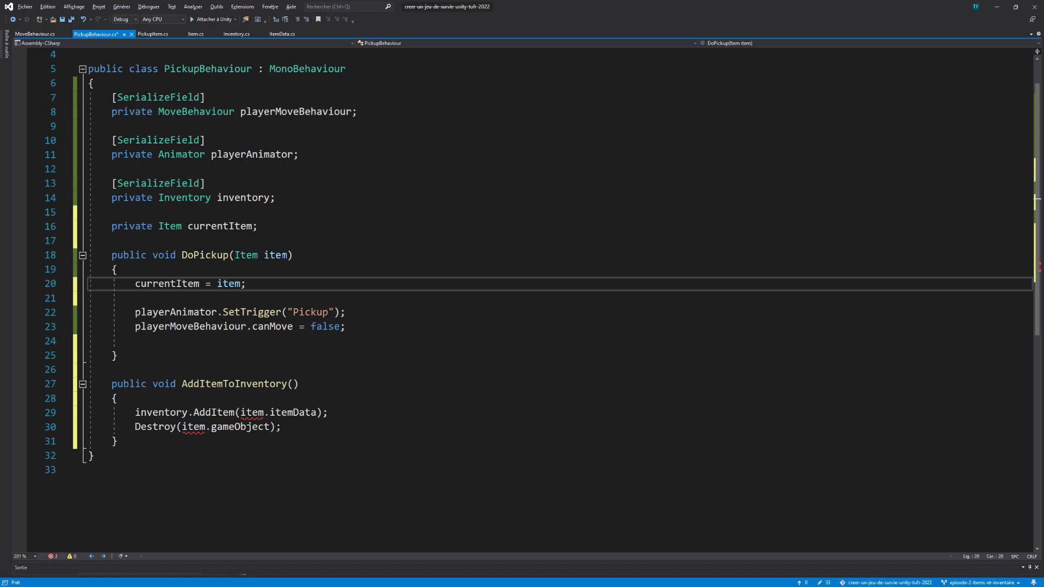
# Replace item with currentItem in the AddItem and Destroy calls
pyautogui.doubleClick(177, 288)
pyautogui.hotkey('ctrl', 'c')
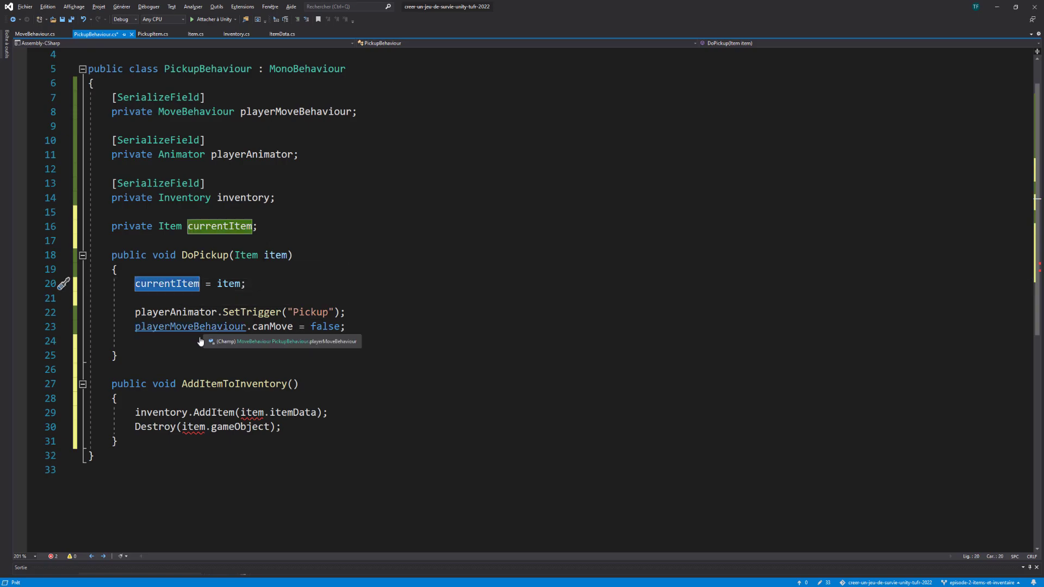
pyautogui.doubleClick(253, 412)
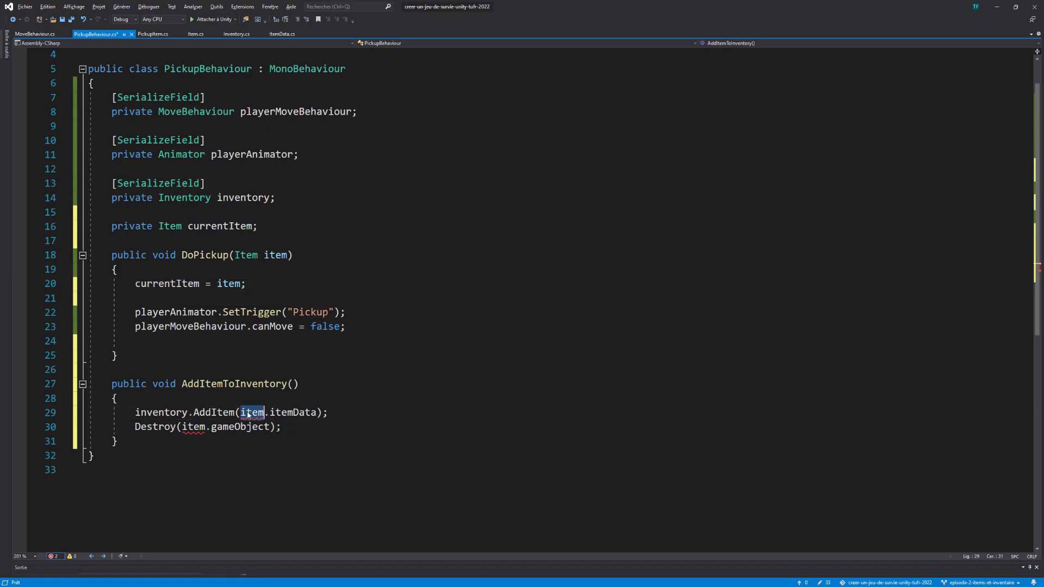
pyautogui.hotkey('ctrl', 'v')
pyautogui.doubleClick(193, 427)
pyautogui.hotkey('ctrl', 'v')
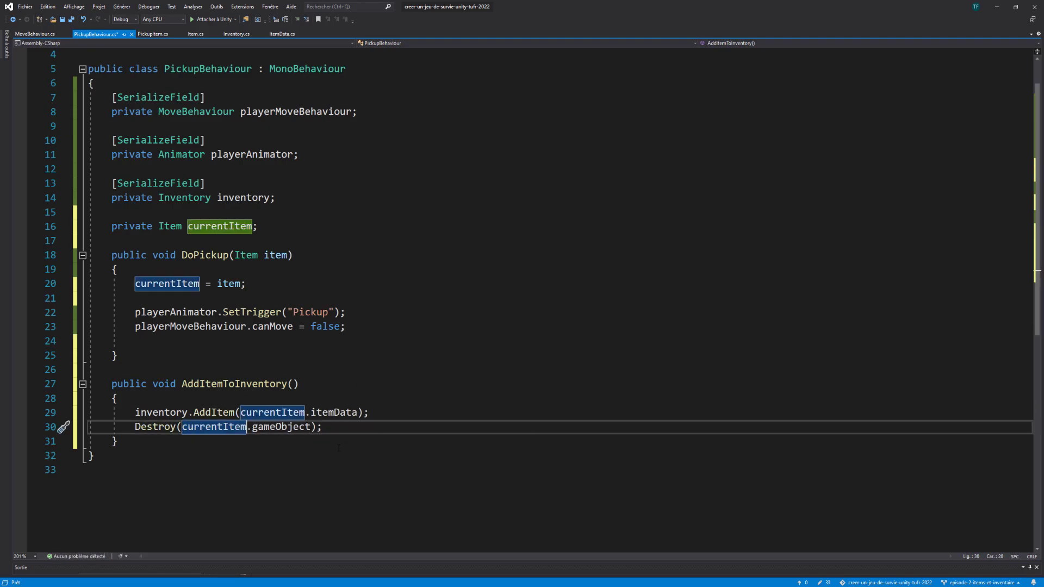
pyautogui.click(331, 424)
pyautogui.doubleClick(234, 227)
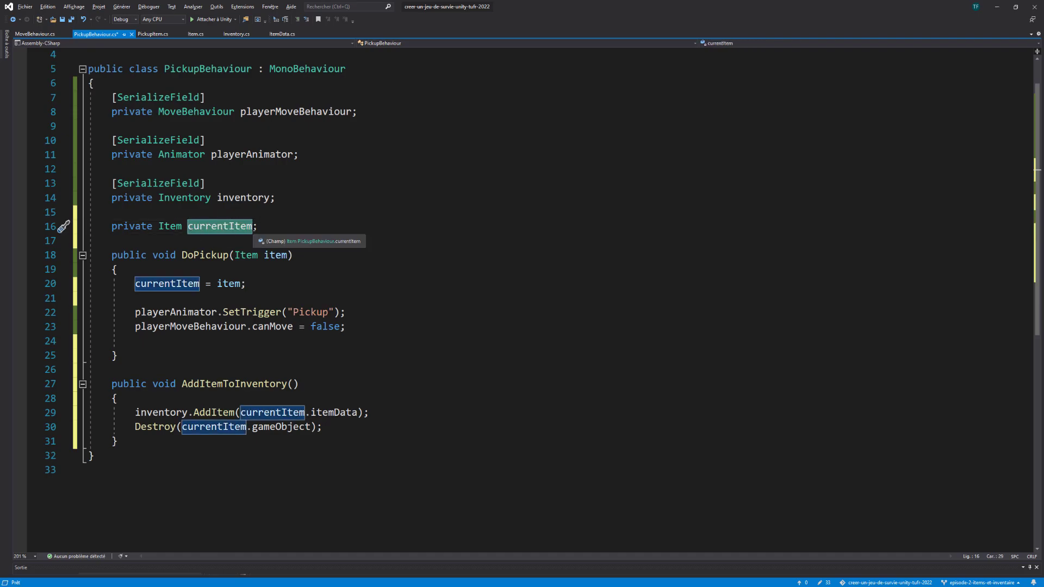
# Add currentItem = null; after the Destroy call and save the script
pyautogui.click(324, 432)
pyautogui.press('Return')
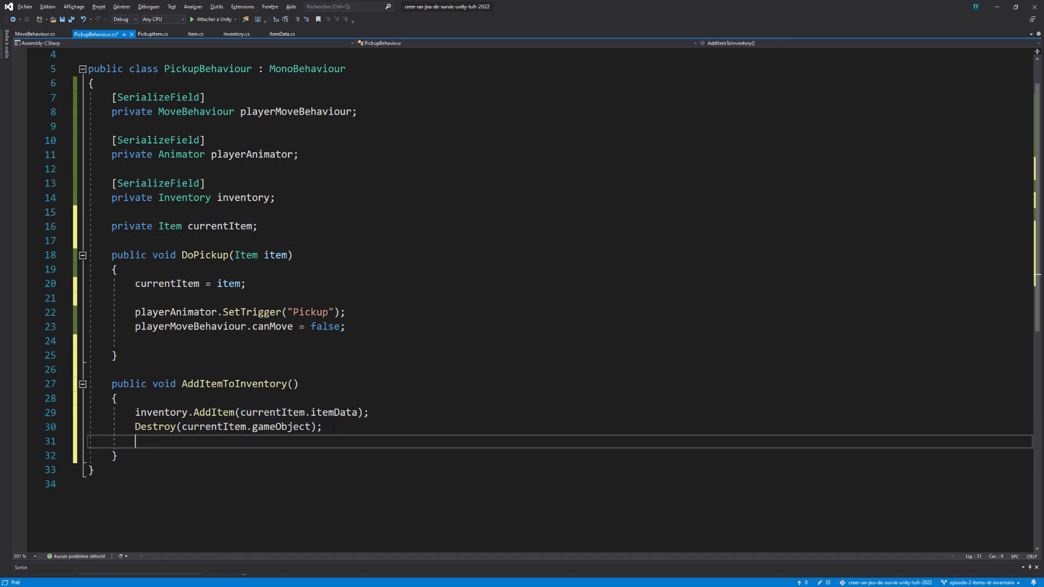
pyautogui.press('Return')
pyautogui.write('cur')
pyautogui.press('Tab')
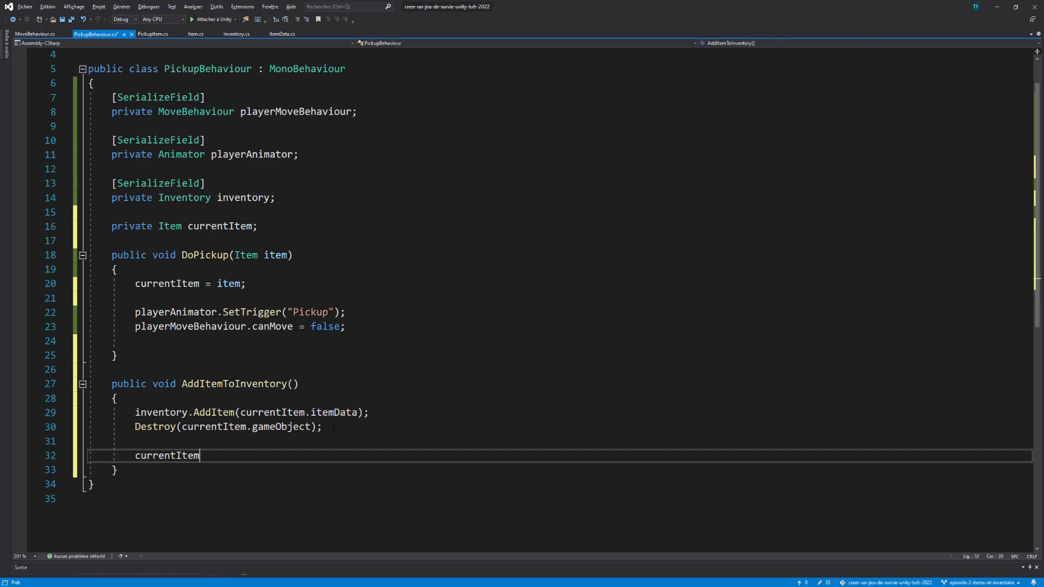
pyautogui.write(' = nul')
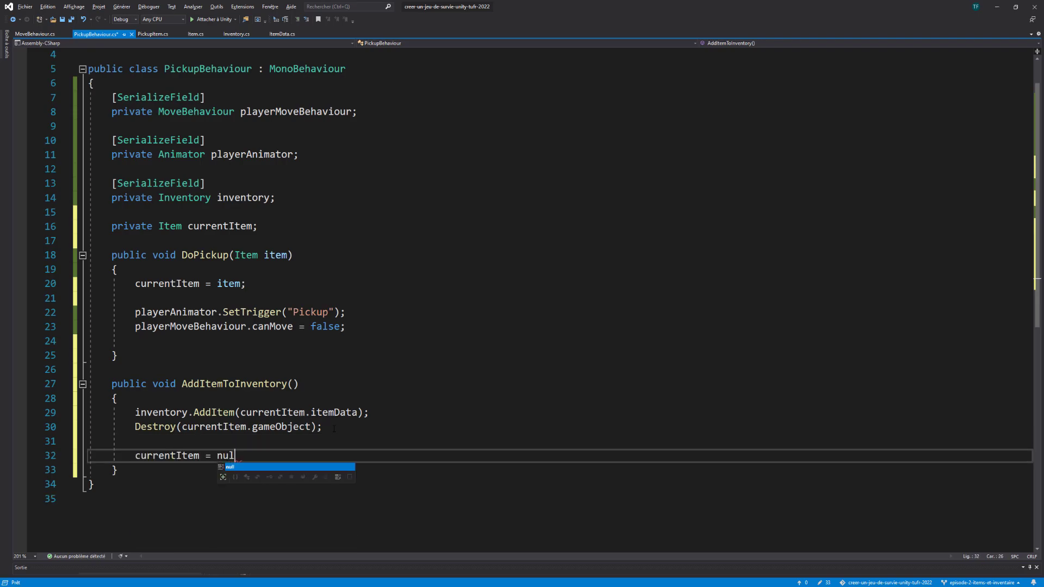
pyautogui.write('l;')
pyautogui.hotkey('ctrl', 's')
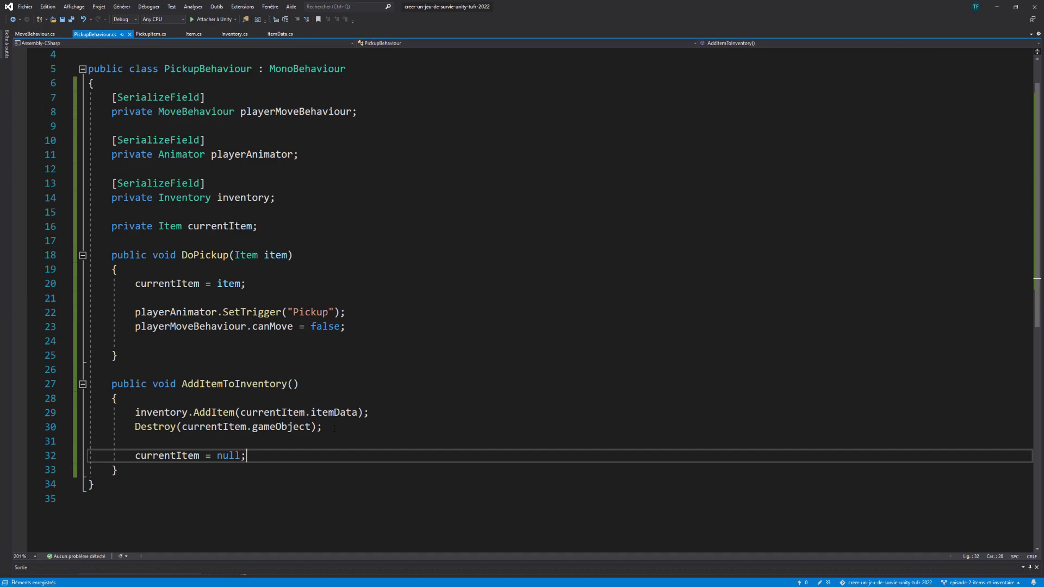
# Remove the blank line in DoPickup and make room below AddItemToInventory for another method
pyautogui.click(339, 341)
pyautogui.press('BackSpace')
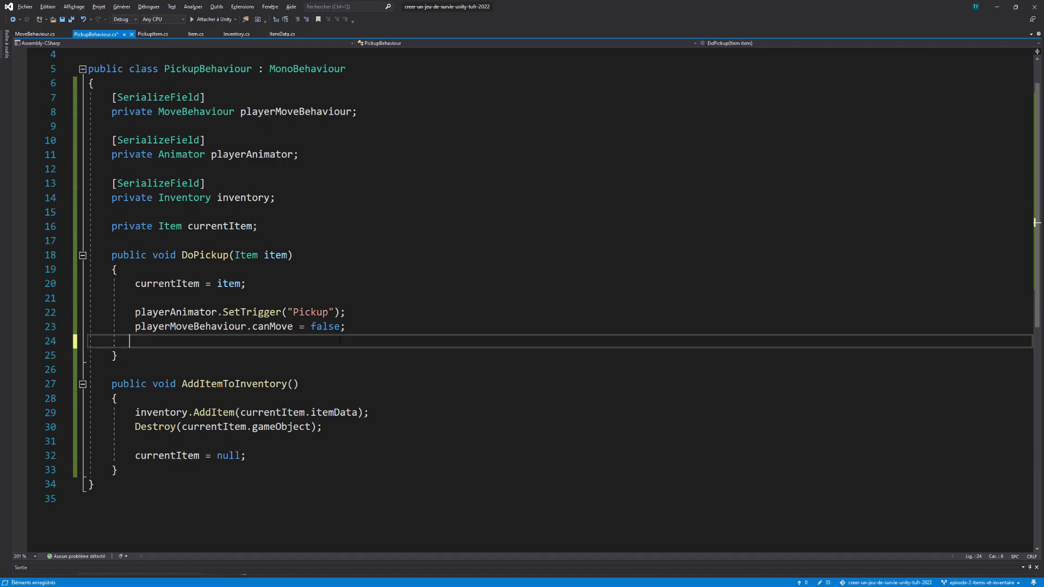
pyautogui.press('BackSpace')
pyautogui.press('BackSpace')
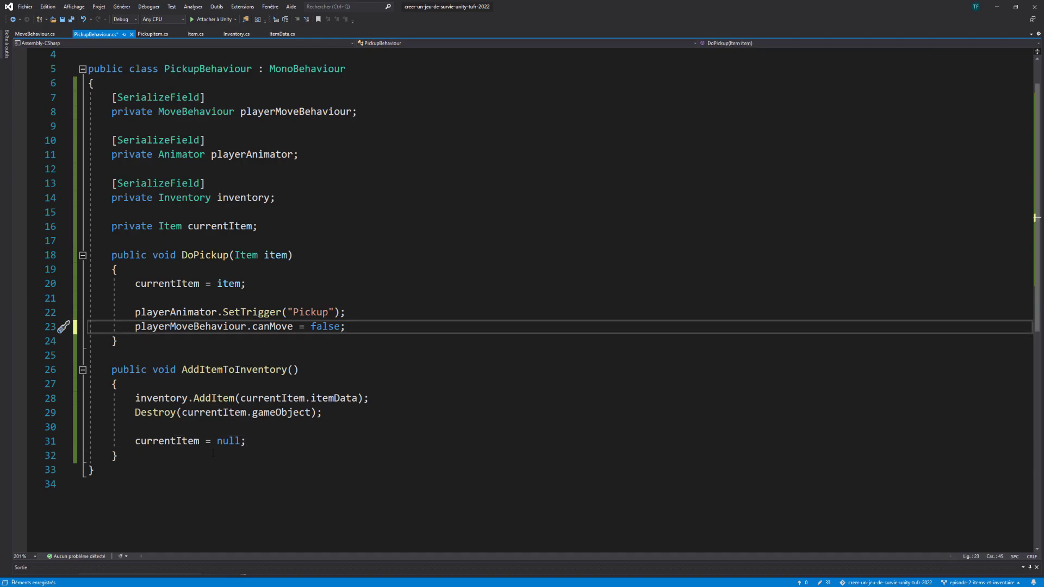
pyautogui.click(224, 457)
pyautogui.press('Return')
pyautogui.press('Return')
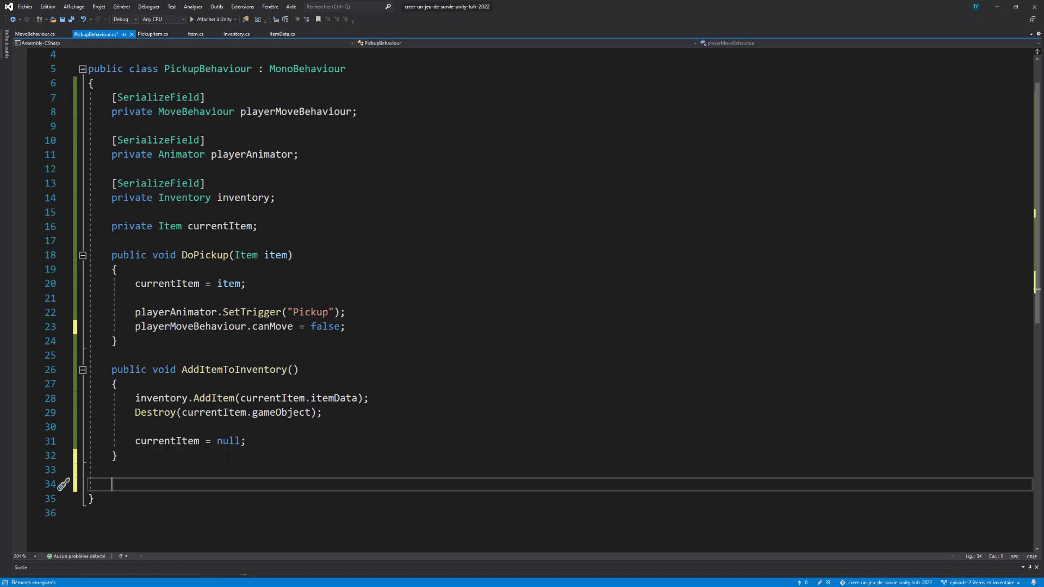
pyautogui.moveTo(134, 326); pyautogui.dragTo(339, 327)
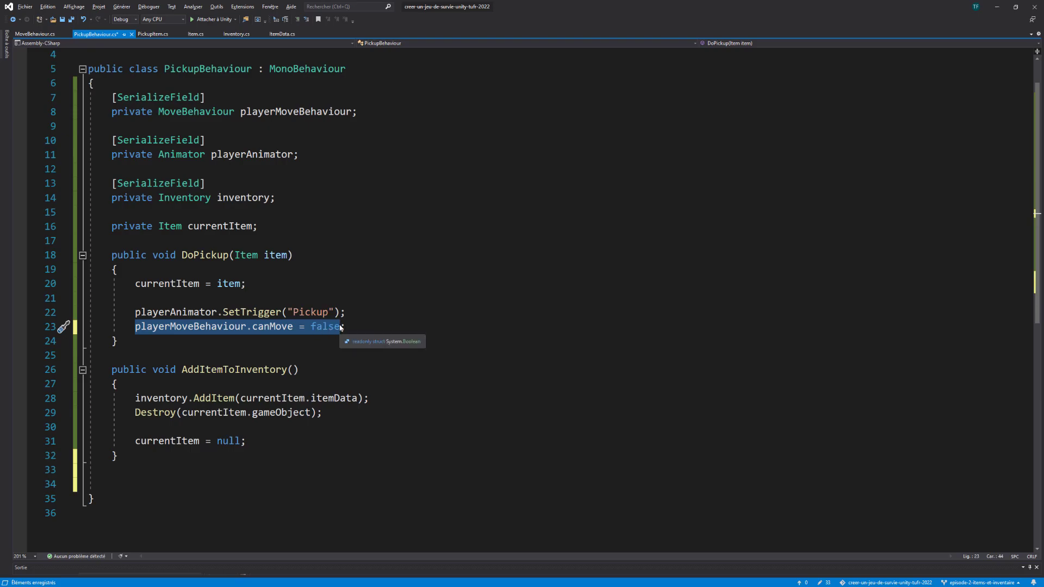
# Add an empty public void ReEnablePlayerMovement() method
pyautogui.click(160, 483)
pyautogui.write('public v')
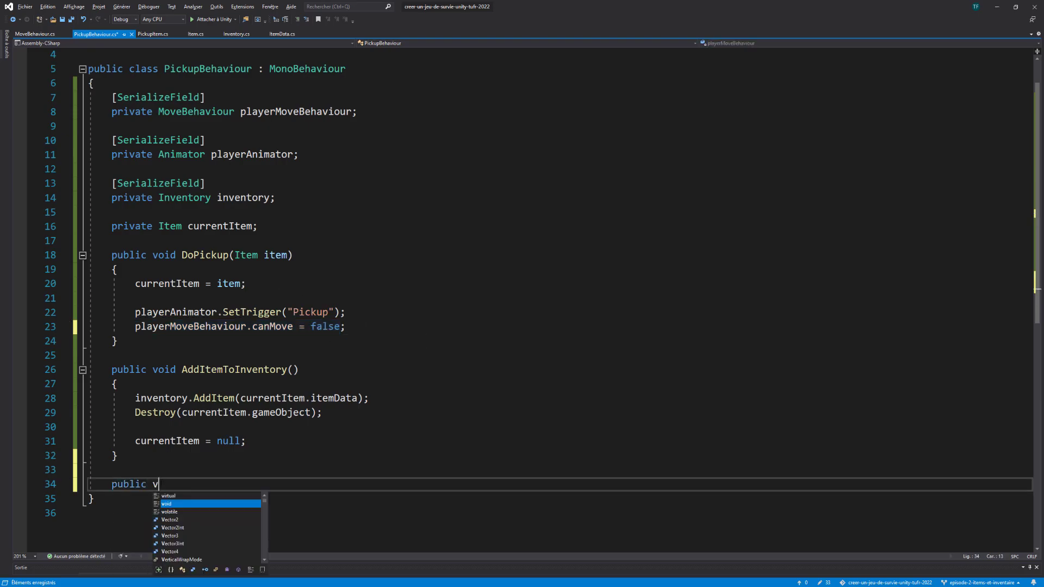
pyautogui.write('oid ')
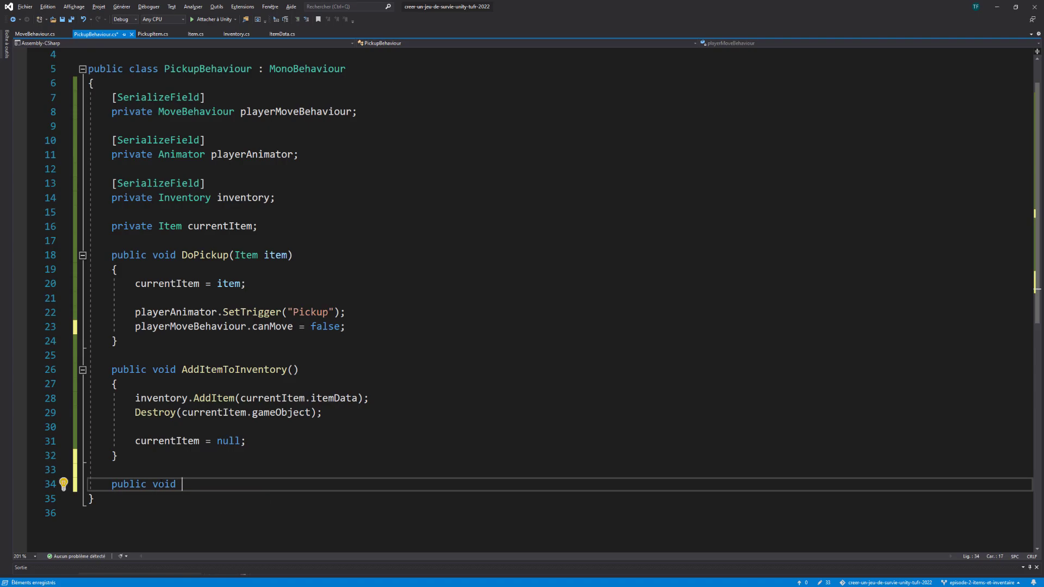
pyautogui.write('ReE')
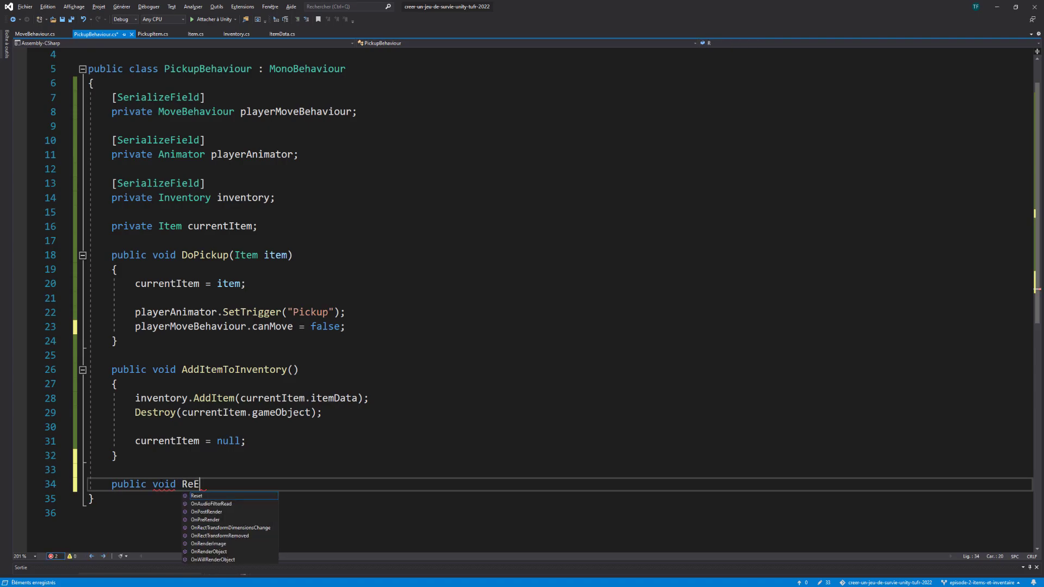
pyautogui.write('nable')
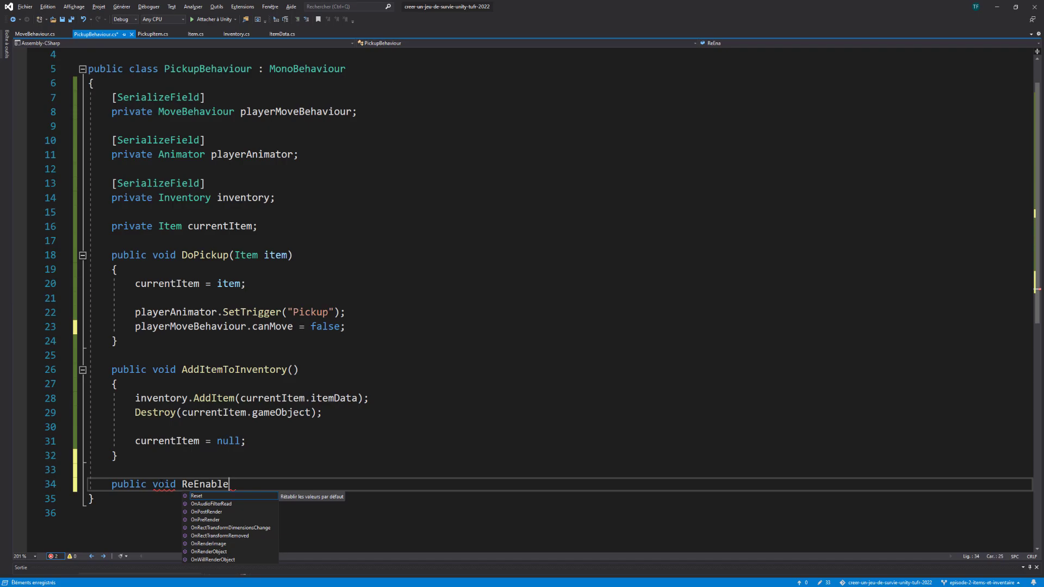
pyautogui.write('PlayerM')
pyautogui.write('ovement()')
pyautogui.press('Return')
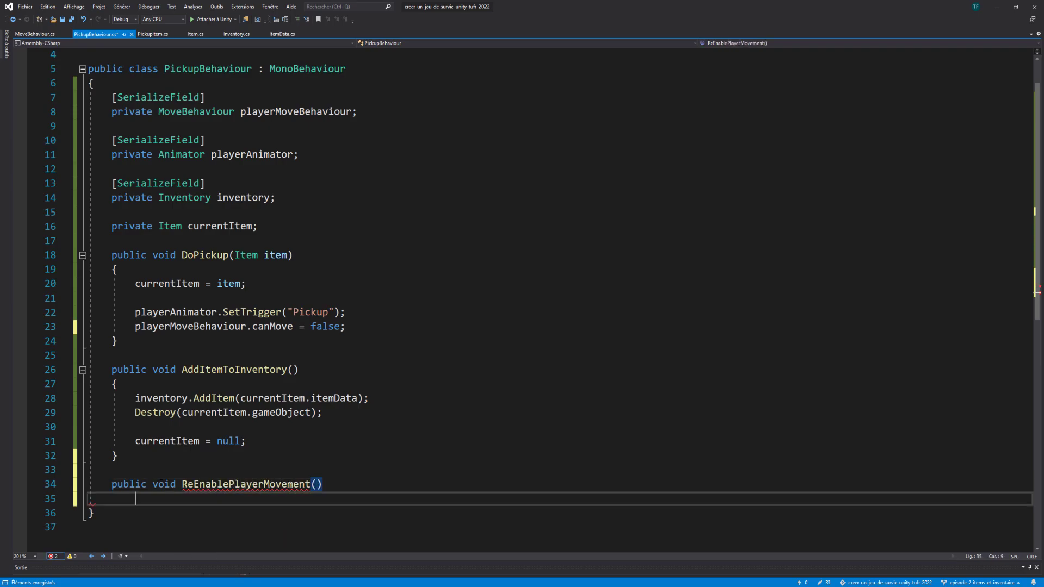
pyautogui.write('{')
pyautogui.press('Return')
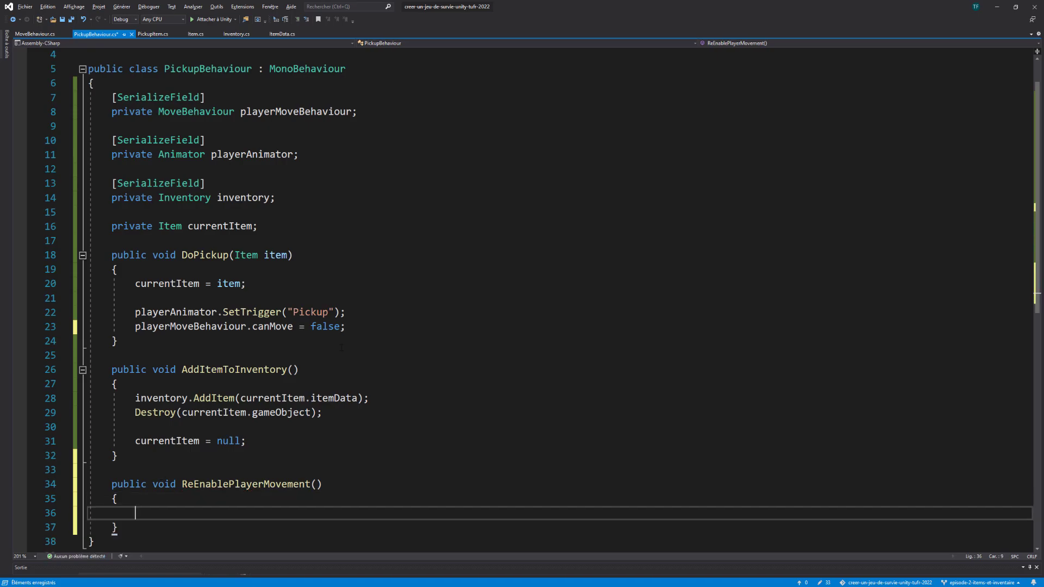
# Copy the canMove = false line into ReEnablePlayerMovement, change it to true, and save
pyautogui.click(346, 326)
pyautogui.hotkey('shift', 'Home')
pyautogui.hotkey('ctrl', 'c')
pyautogui.click(217, 513)
pyautogui.hotkey('ctrl', 'v')
pyautogui.doubleClick(323, 515)
pyautogui.write('t')
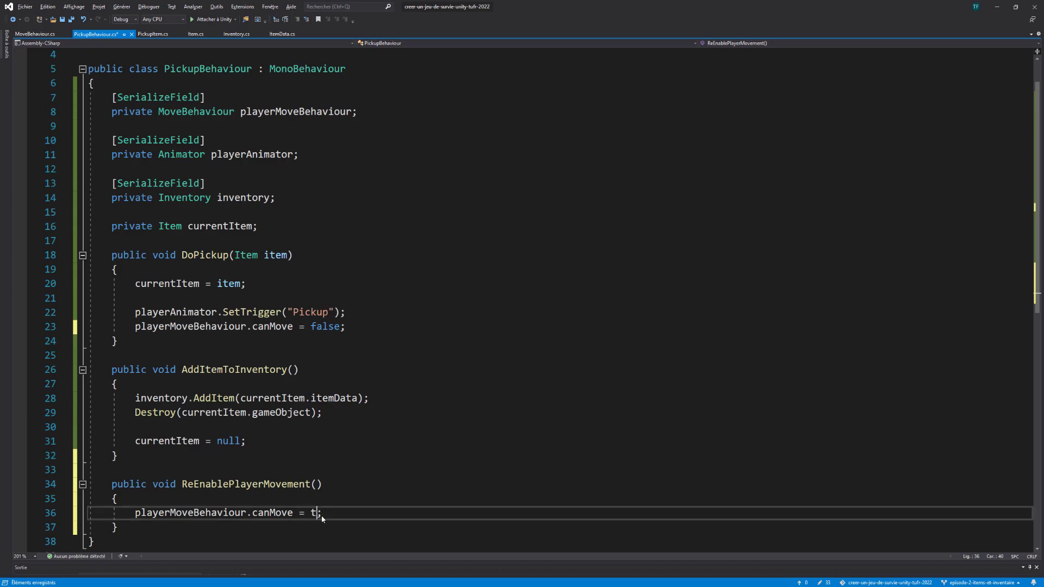
pyautogui.write('rue')
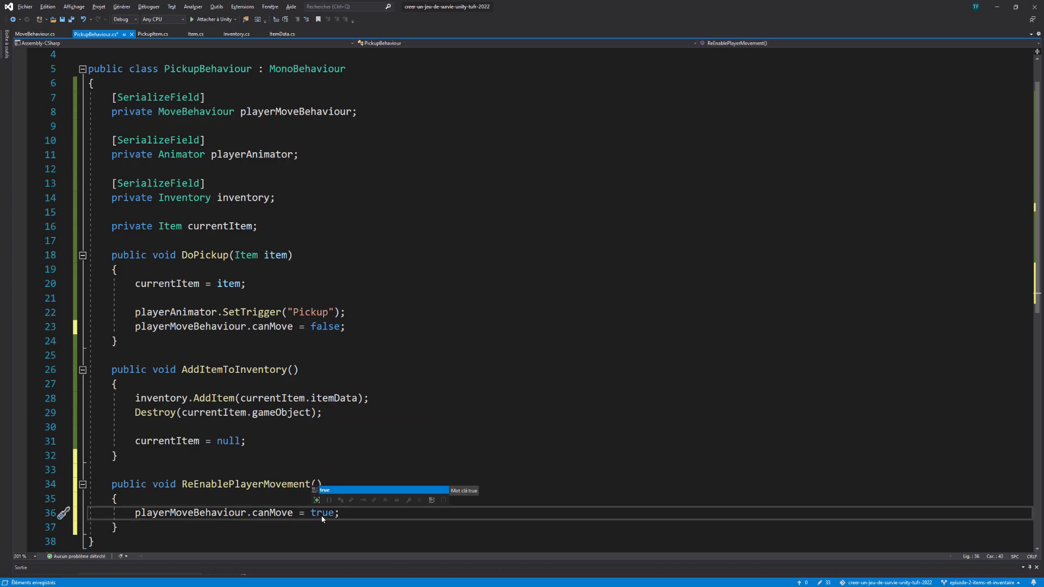
pyautogui.click(337, 441)
pyautogui.hotkey('ctrl', 's')
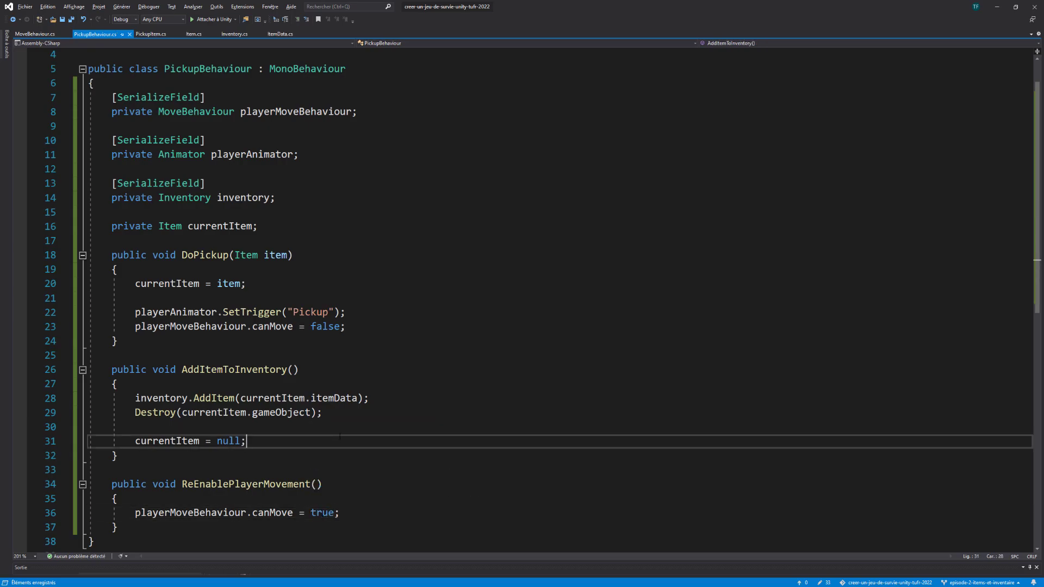
# Look over the finished script and switch back to the Unity editor
pyautogui.scroll(1, 340, 436)
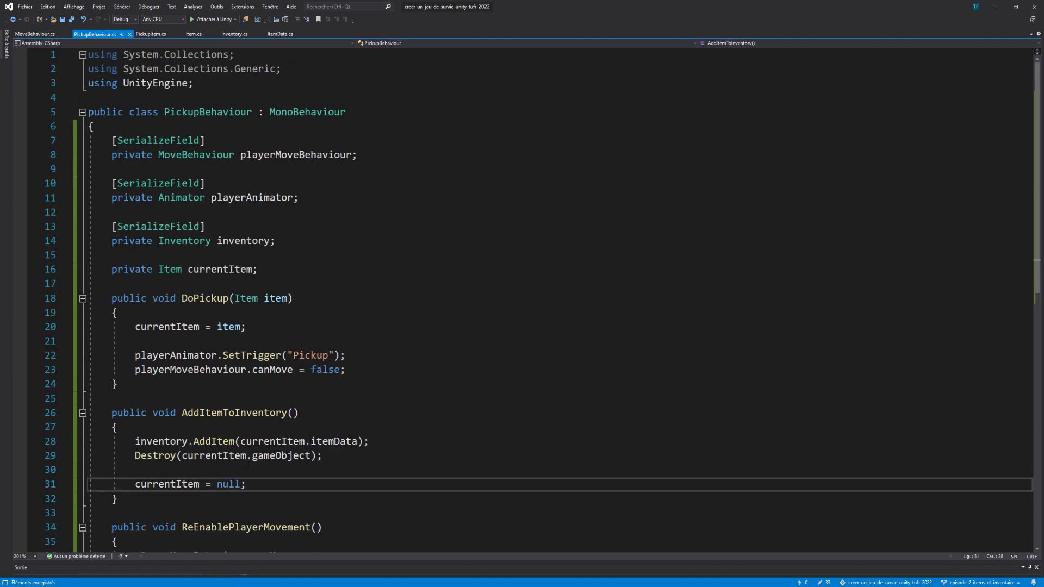
pyautogui.scroll(-4, 247, 464)
pyautogui.scroll(3, 272, 459)
pyautogui.scroll(1, 304, 459)
pyautogui.hotkey('alt', 'Tab')
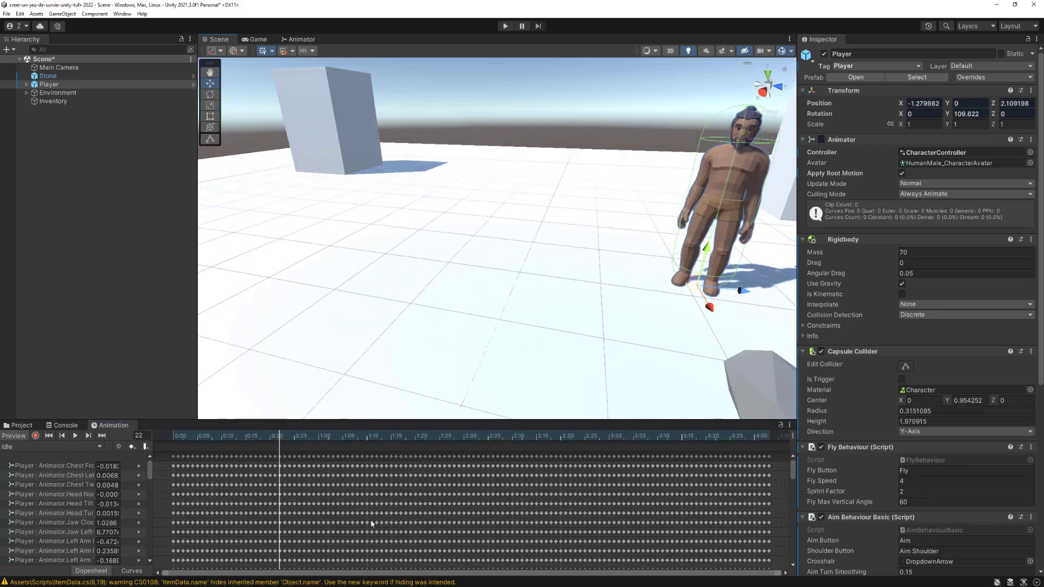
# Show the Gathering clip and add a frame-21 event whose Function is AddItemToInventory ()
pyautogui.click(25, 446)
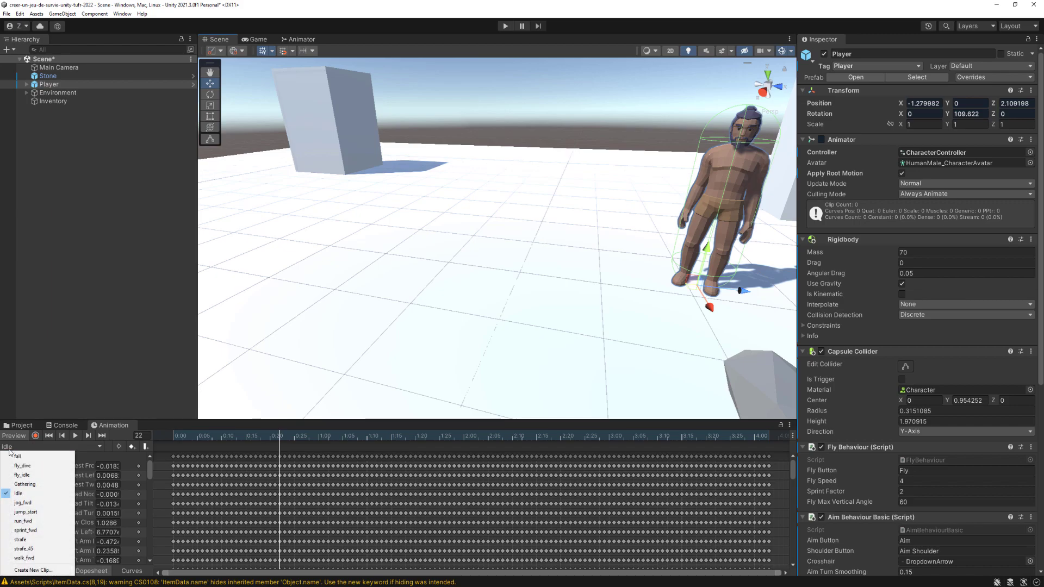
pyautogui.click(24, 484)
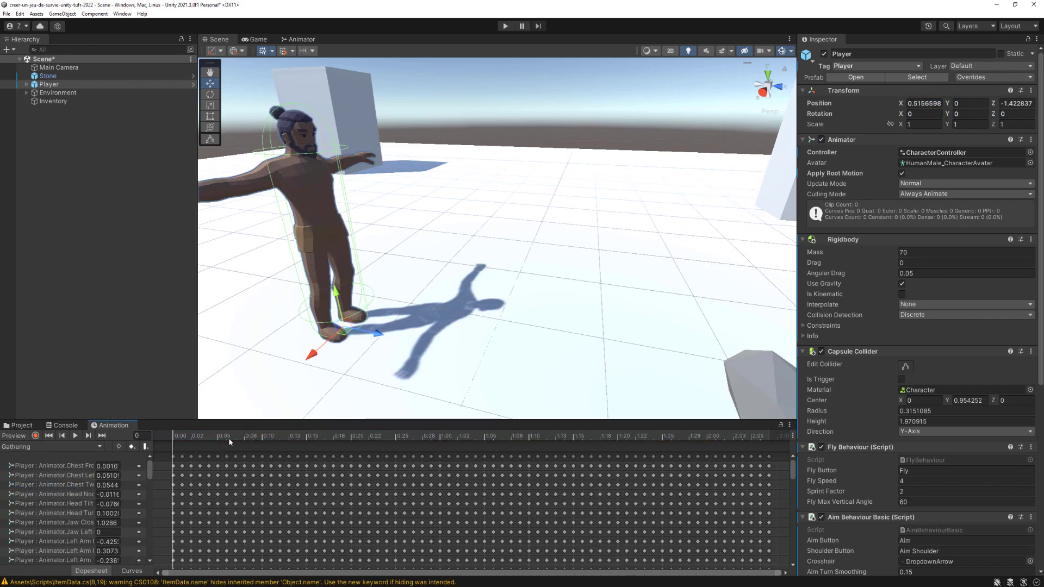
pyautogui.moveTo(187, 438); pyautogui.dragTo(361, 438)
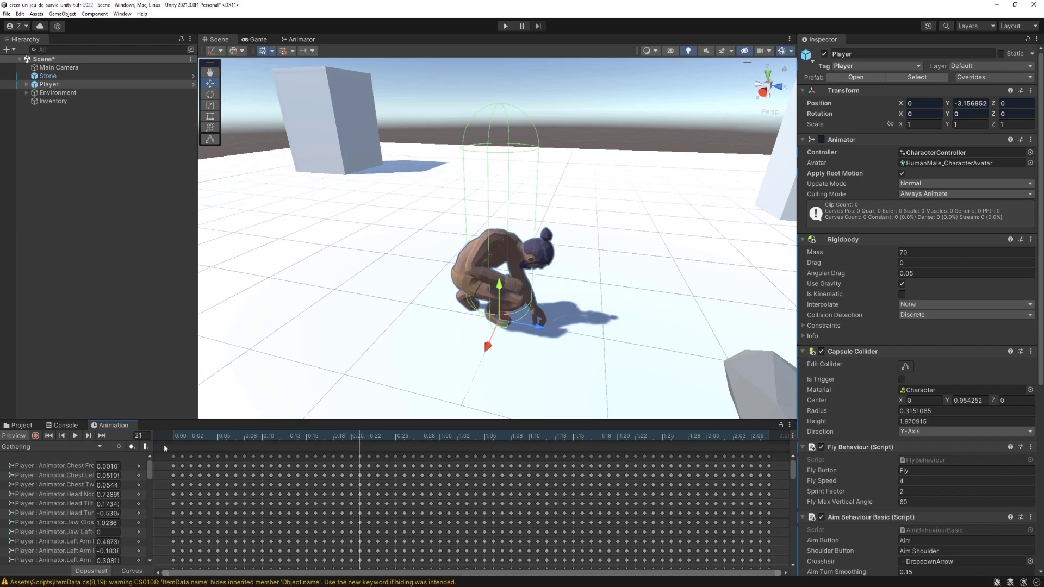
pyautogui.click(146, 446)
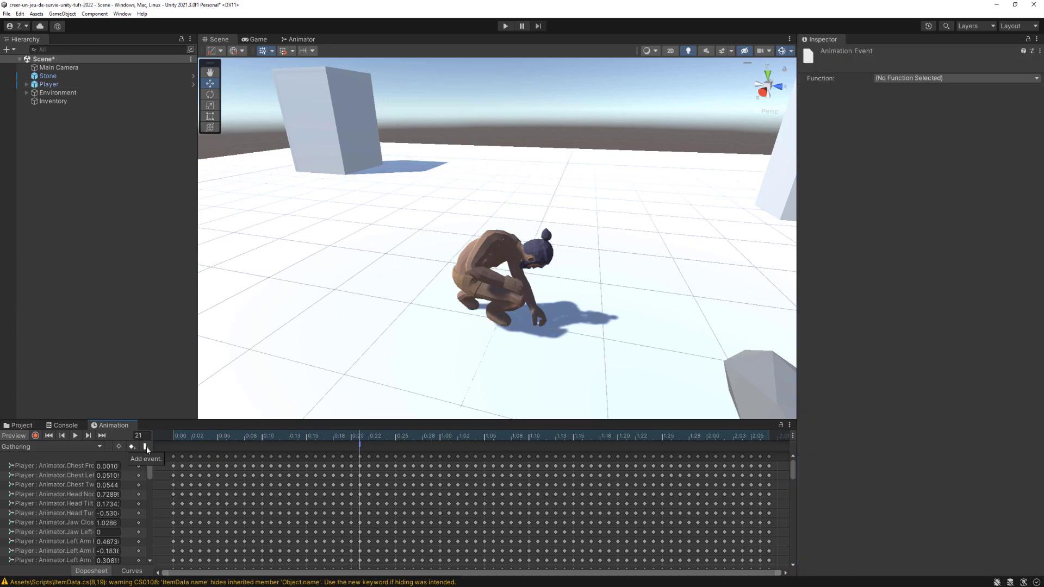
pyautogui.click(913, 81)
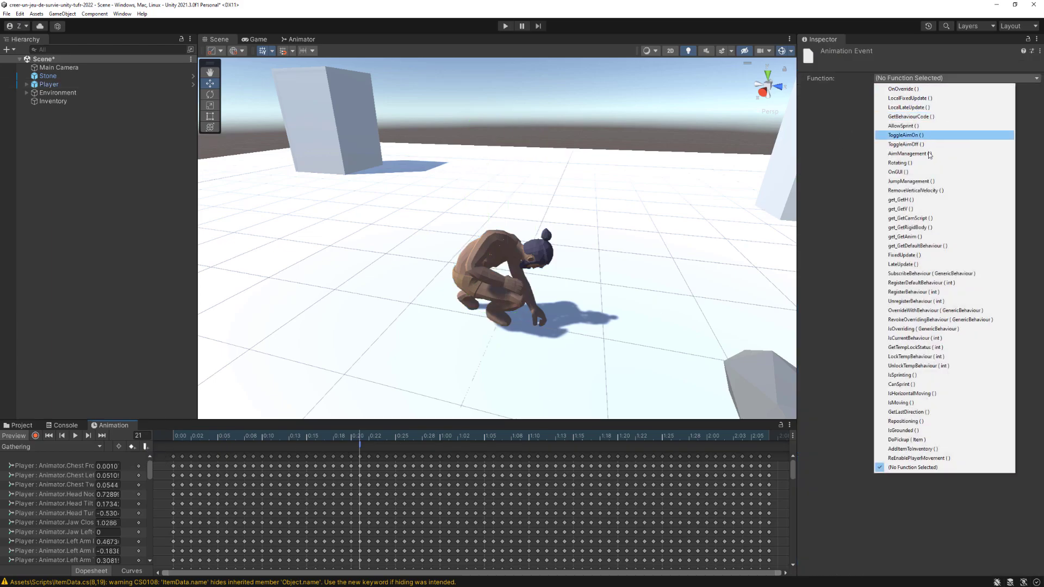
pyautogui.click(895, 450)
pyautogui.click(360, 439)
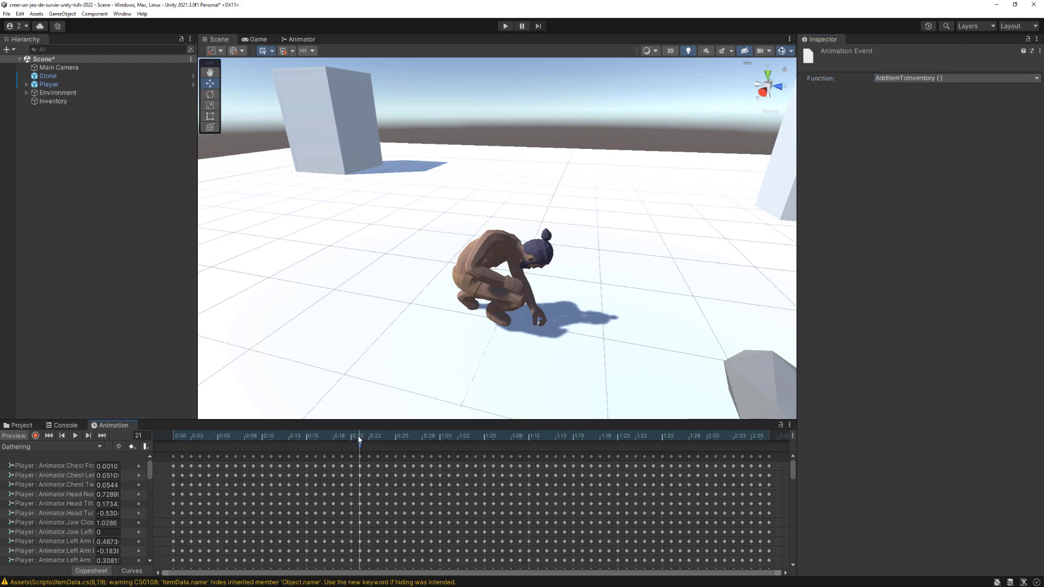
# Add a frame-67 event calling ReEnablePlayerMovement () where the character stands up, and save the scene
pyautogui.moveTo(360, 439); pyautogui.dragTo(774, 450)
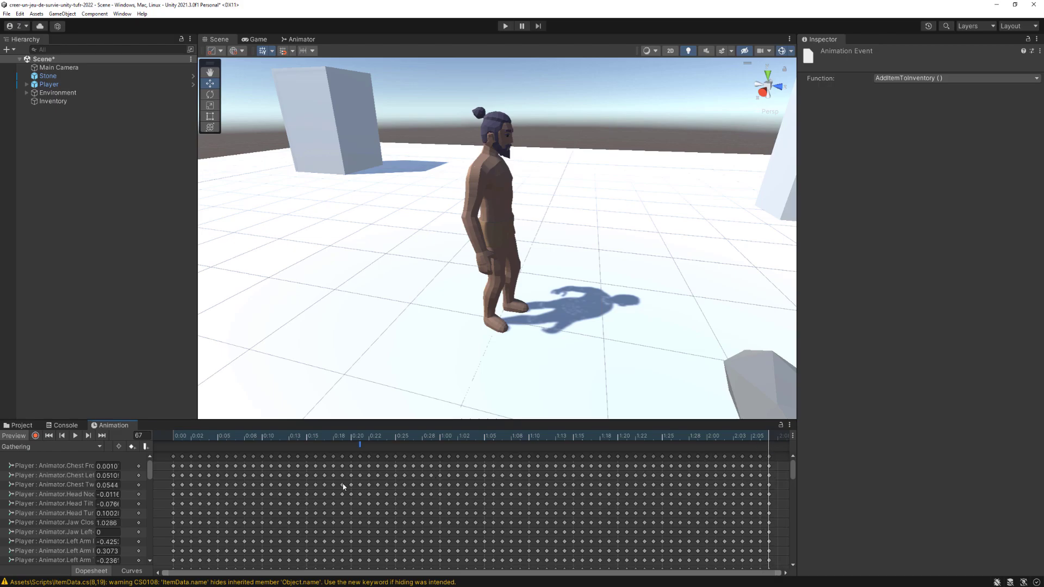
pyautogui.click(146, 450)
pyautogui.click(918, 79)
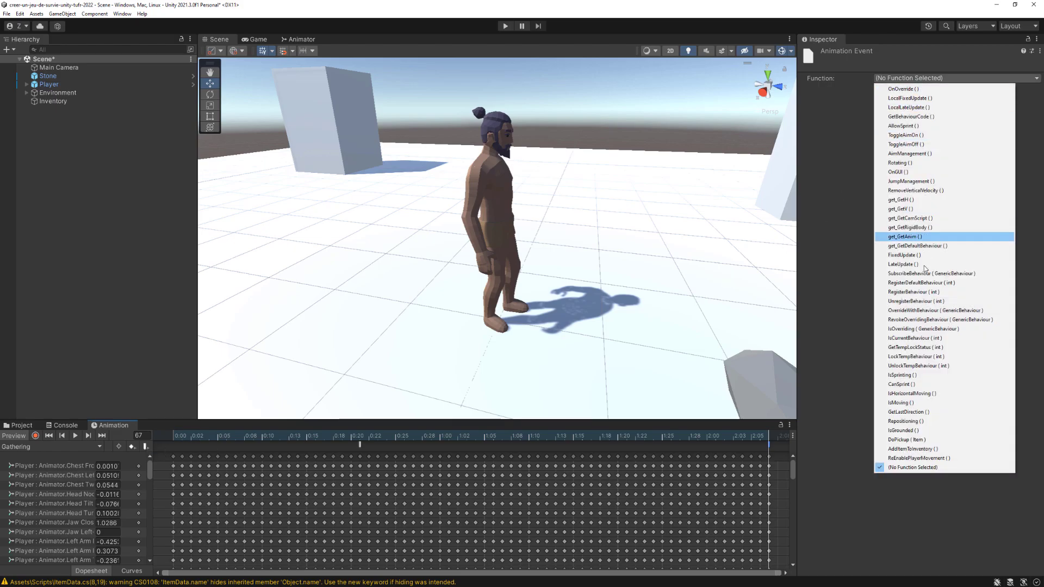
pyautogui.click(925, 461)
pyautogui.hotkey('ctrl', 's')
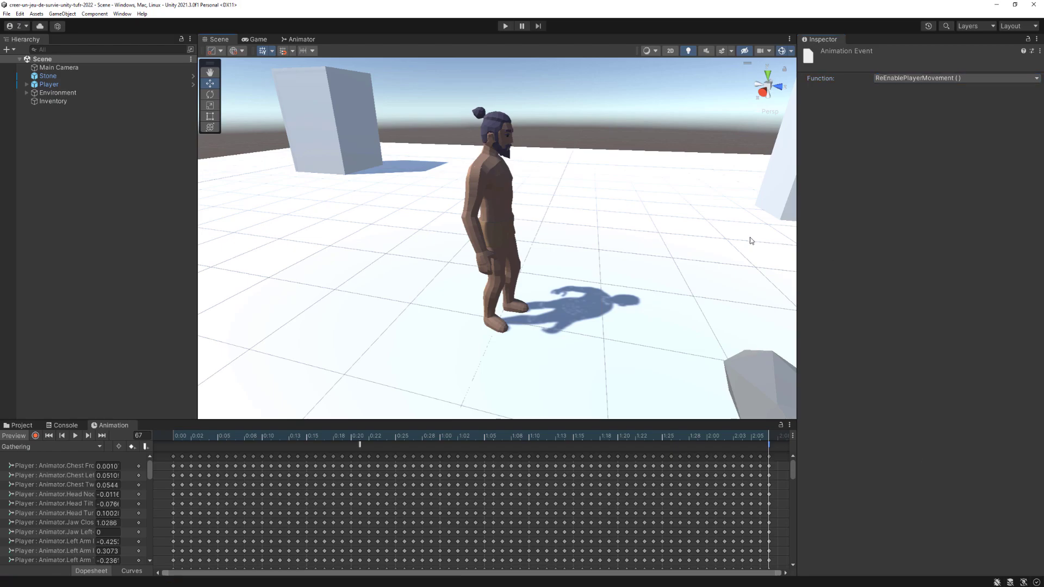
pyautogui.scroll(-5, 603, 243)
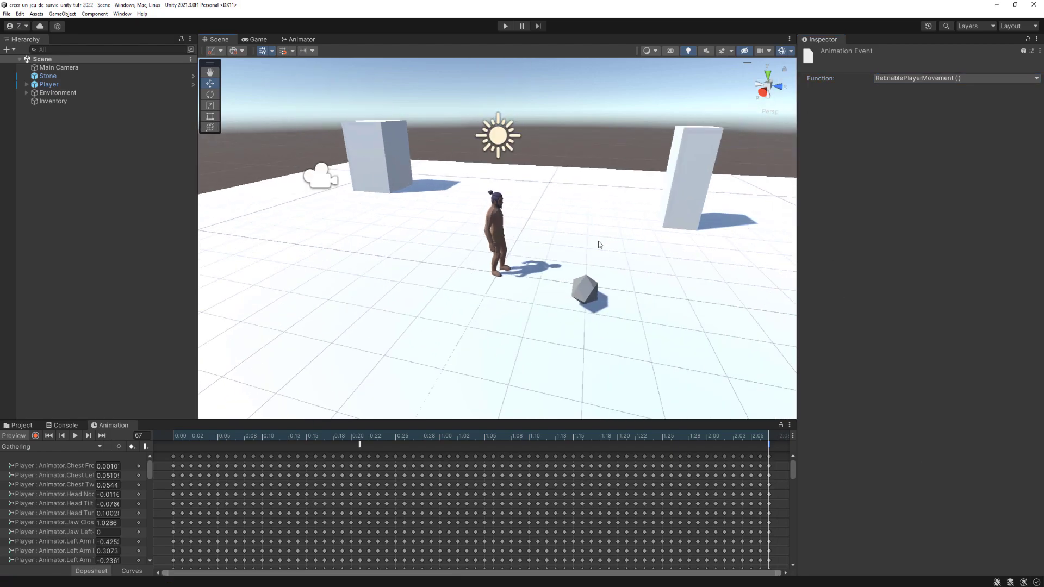
pyautogui.moveTo(599, 243); pyautogui.dragTo(564, 232, button='middle')
pyautogui.moveTo(564, 232); pyautogui.dragTo(527, 243, button='right')
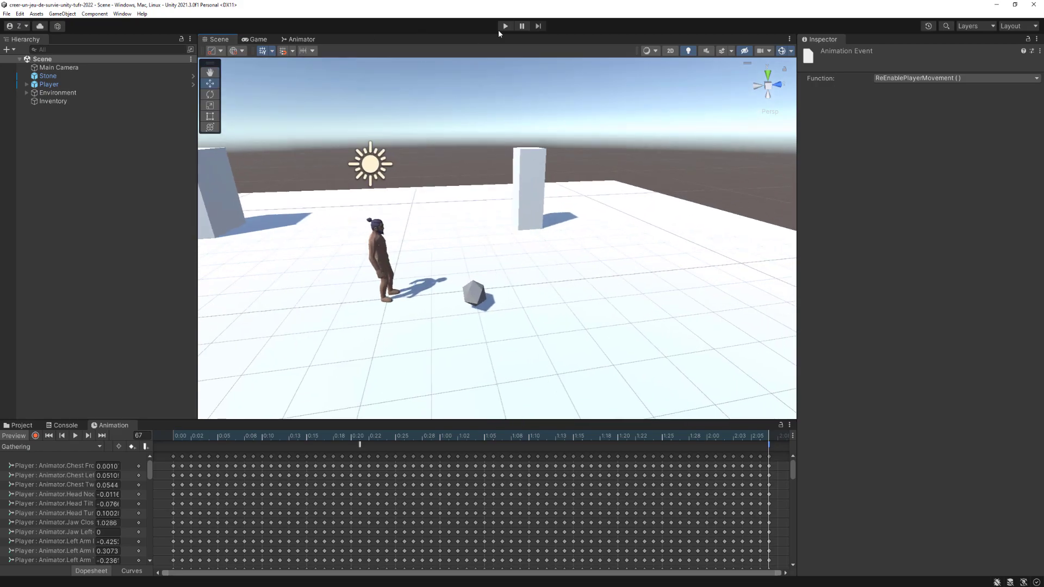
# Play-test walking to the stone with W, picking it up with E, checking Inventory, then stop
pyautogui.click(505, 26)
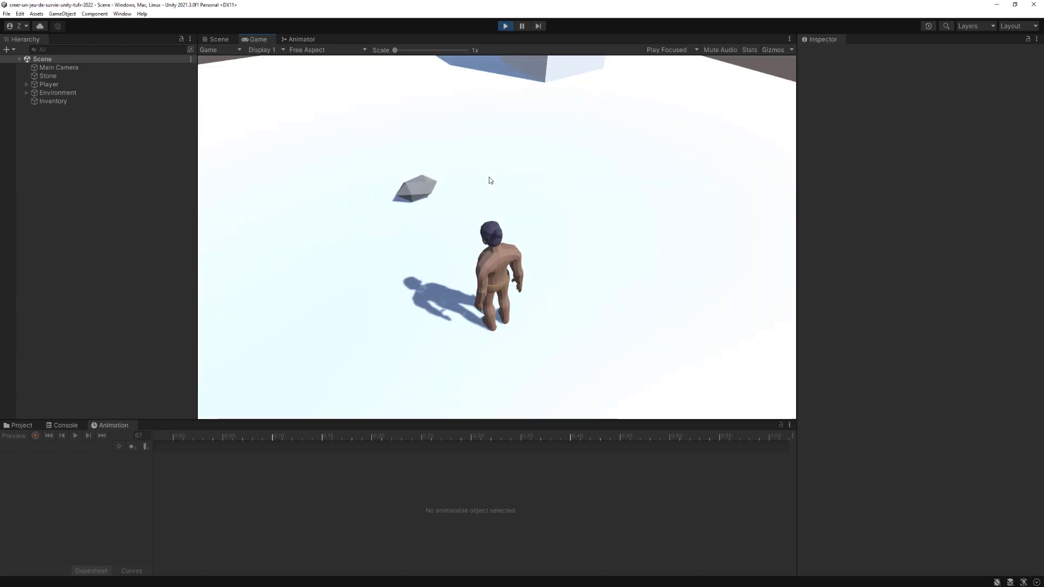
pyautogui.click(63, 425)
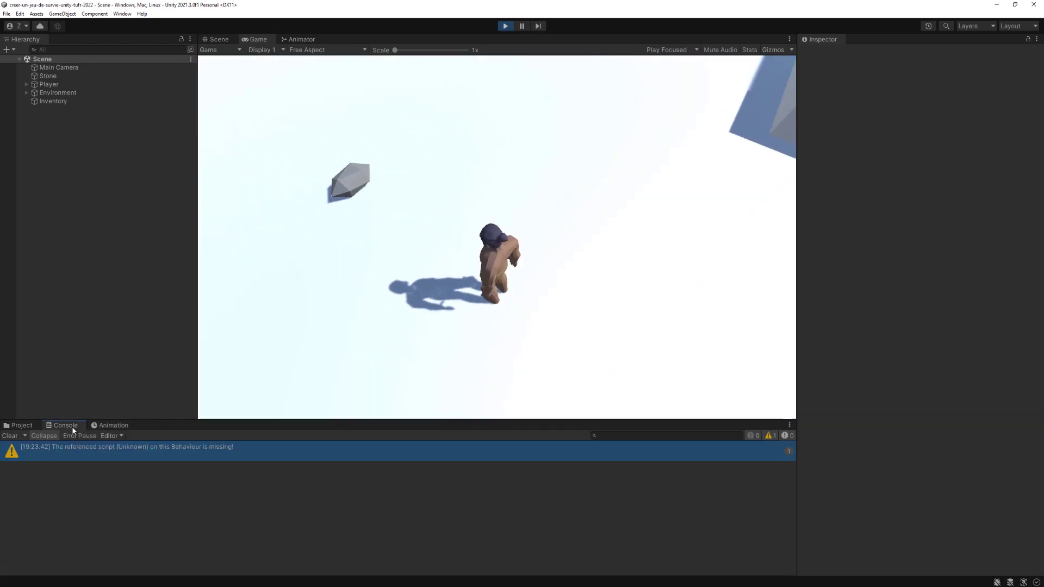
pyautogui.click(13, 436)
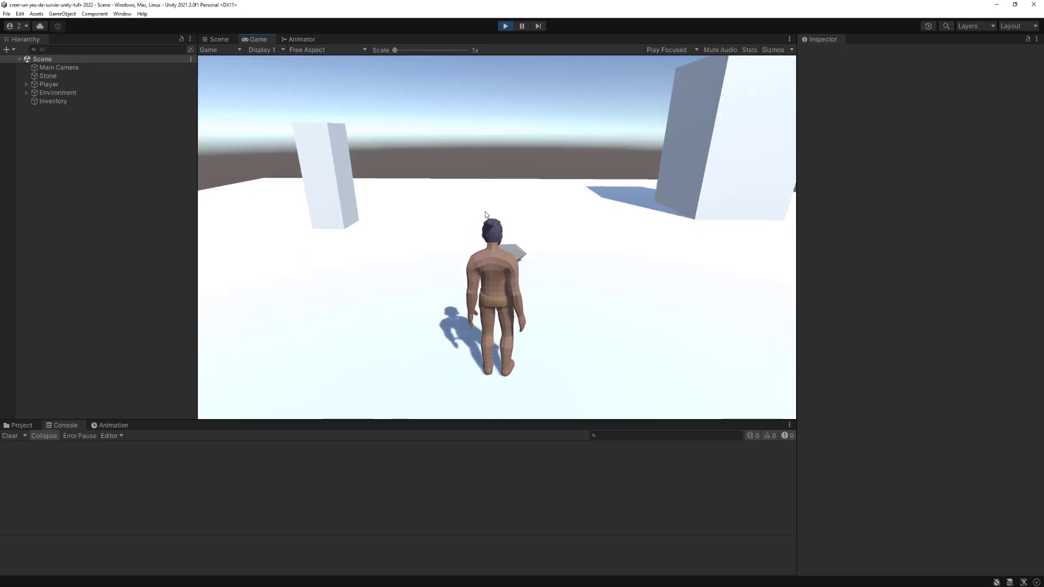
pyautogui.press('w')
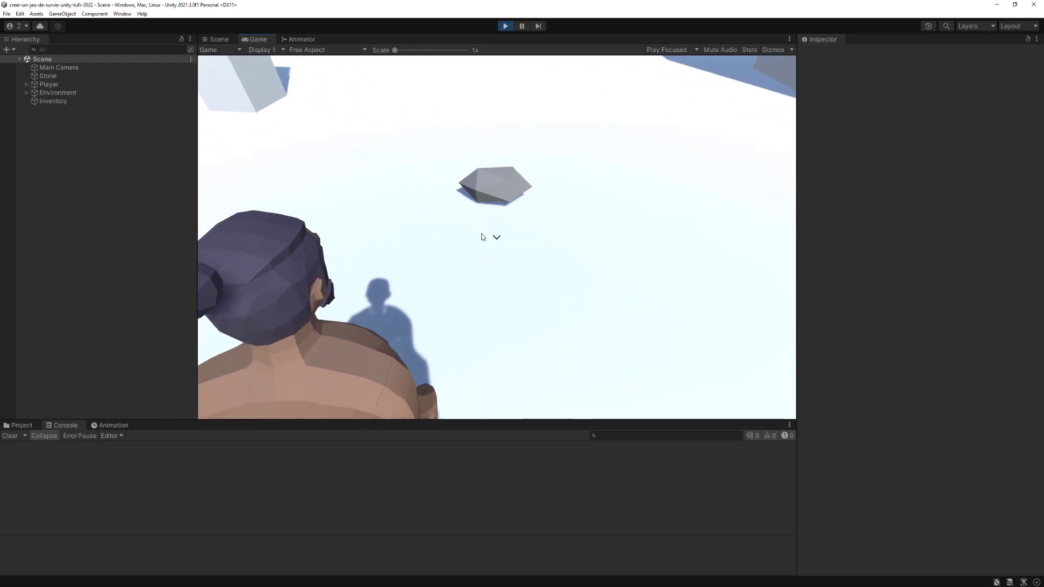
pyautogui.press('w')
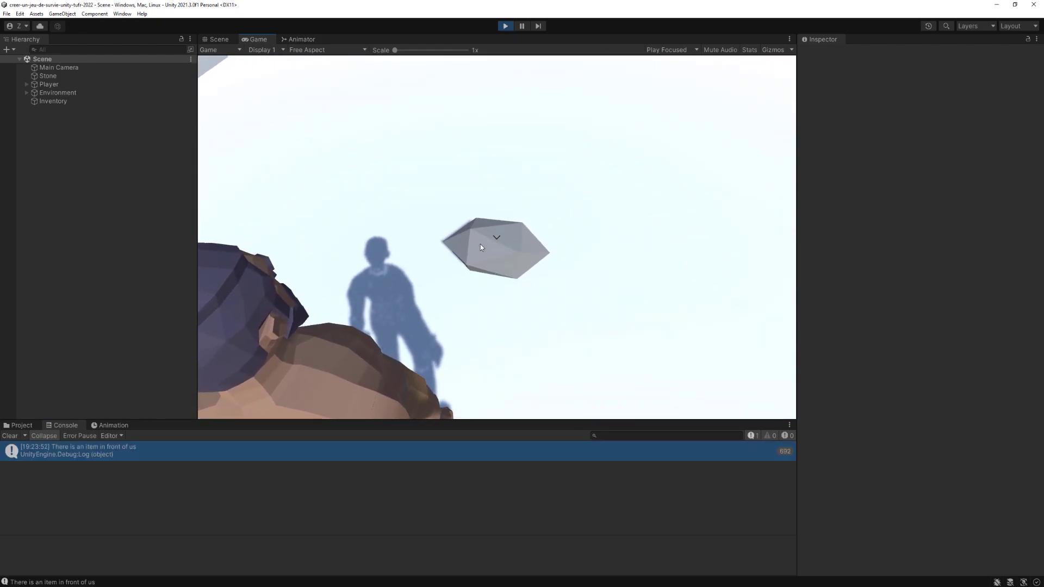
pyautogui.press('e')
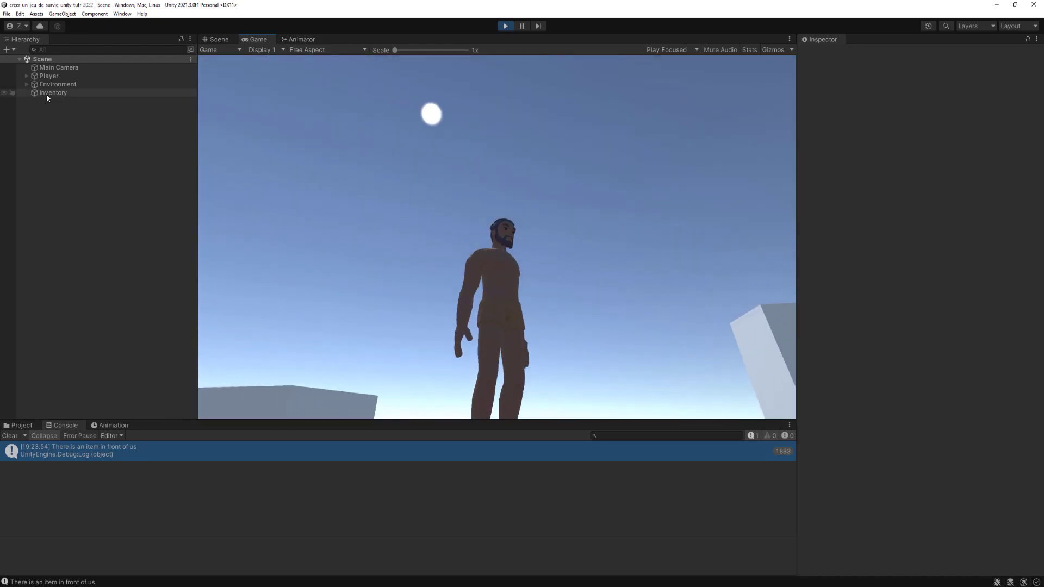
pyautogui.click(47, 93)
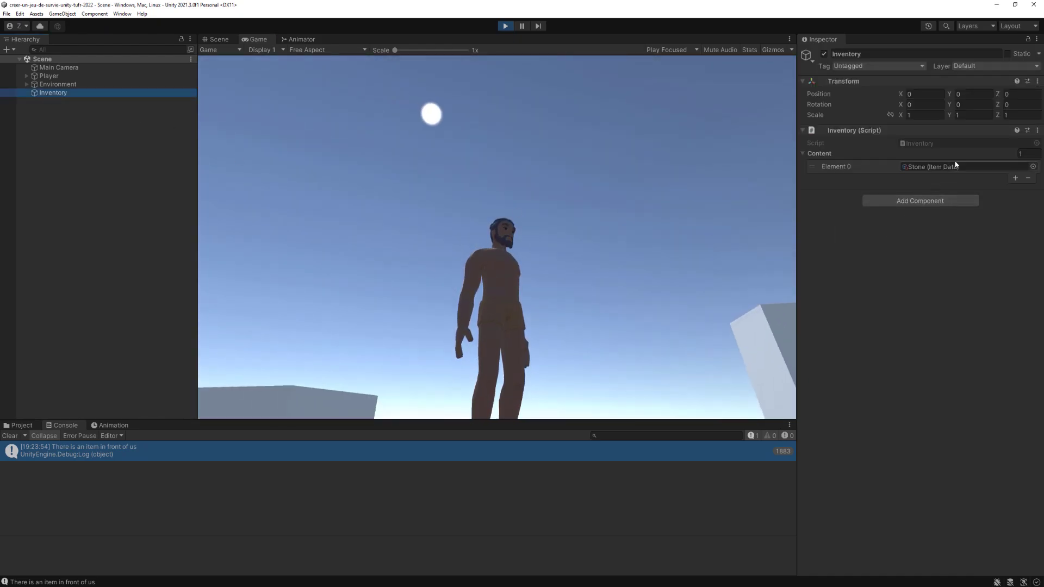
pyautogui.click(505, 26)
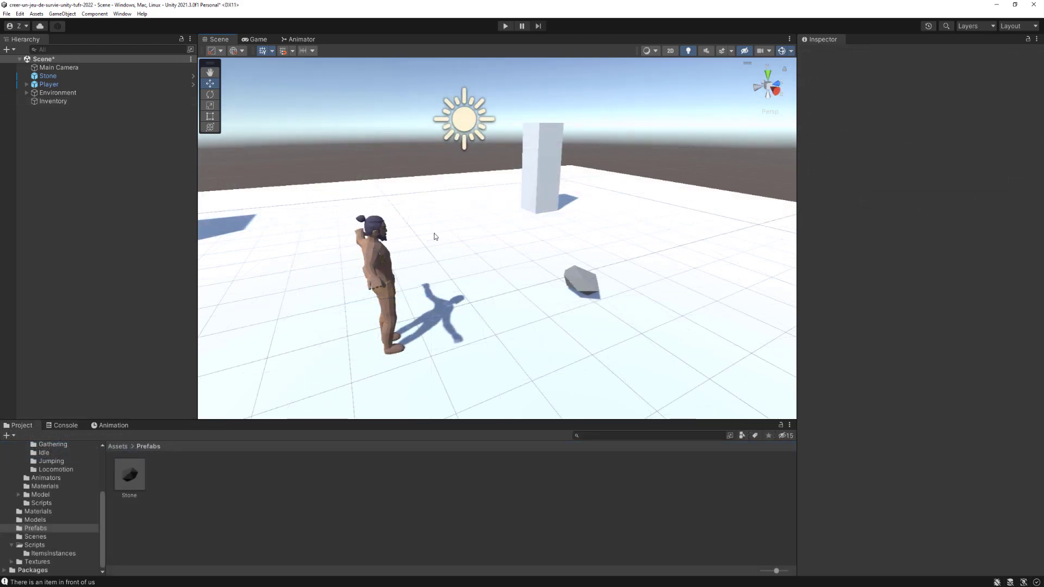
pyautogui.click(49, 76)
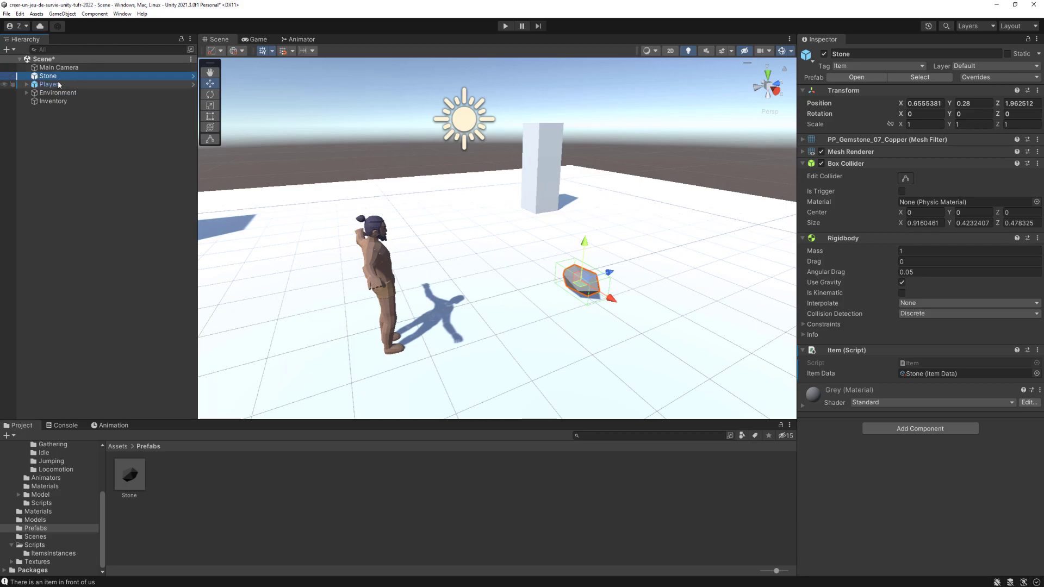
# Save the scene's Stone into the Prefabs folder as a new original prefab, Stone 1
pyautogui.moveTo(174, 375); pyautogui.dragTo(185, 492)
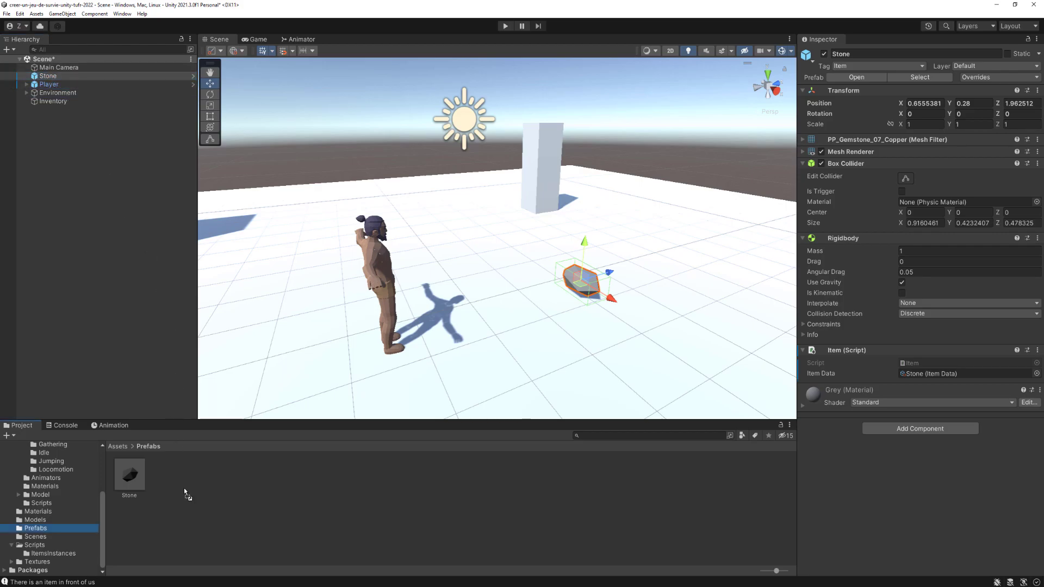
pyautogui.moveTo(243, 511); pyautogui.dragTo(243, 509)
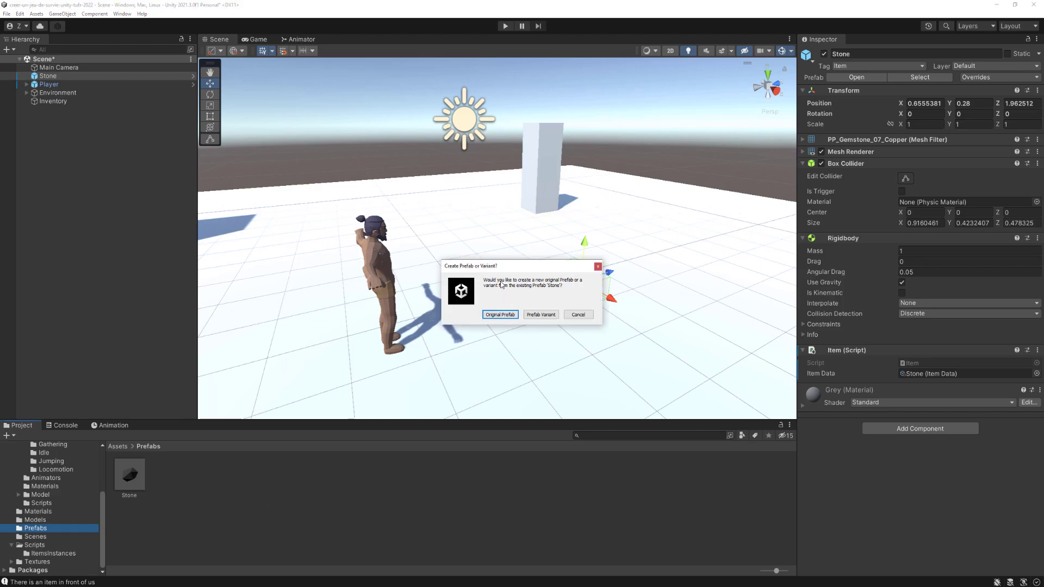
pyautogui.click(499, 315)
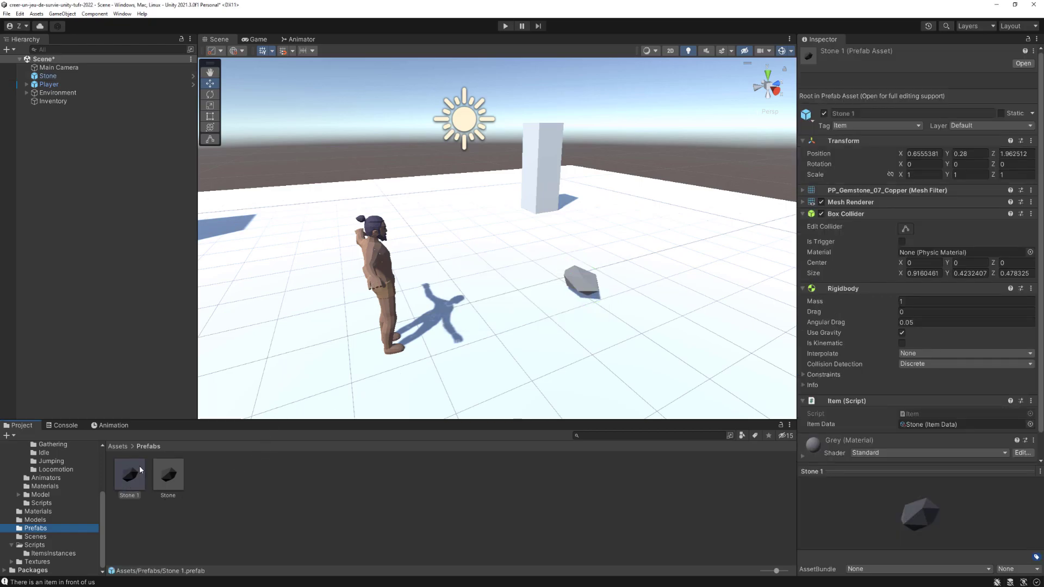
# Delete the old Stone prefab asset, choosing Delete and unpack for its scene instances
pyautogui.click(165, 475)
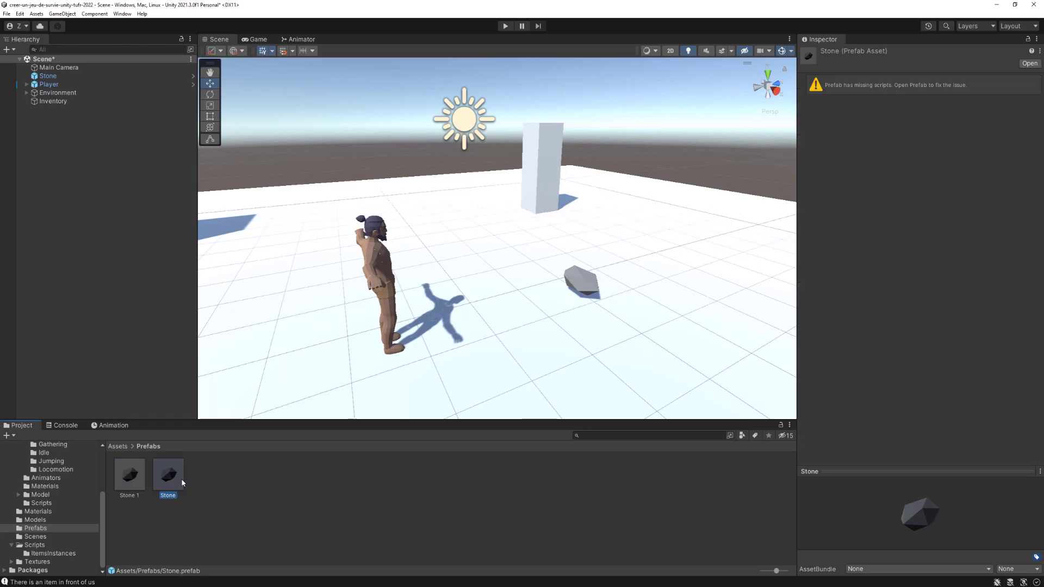
pyautogui.press('Delete')
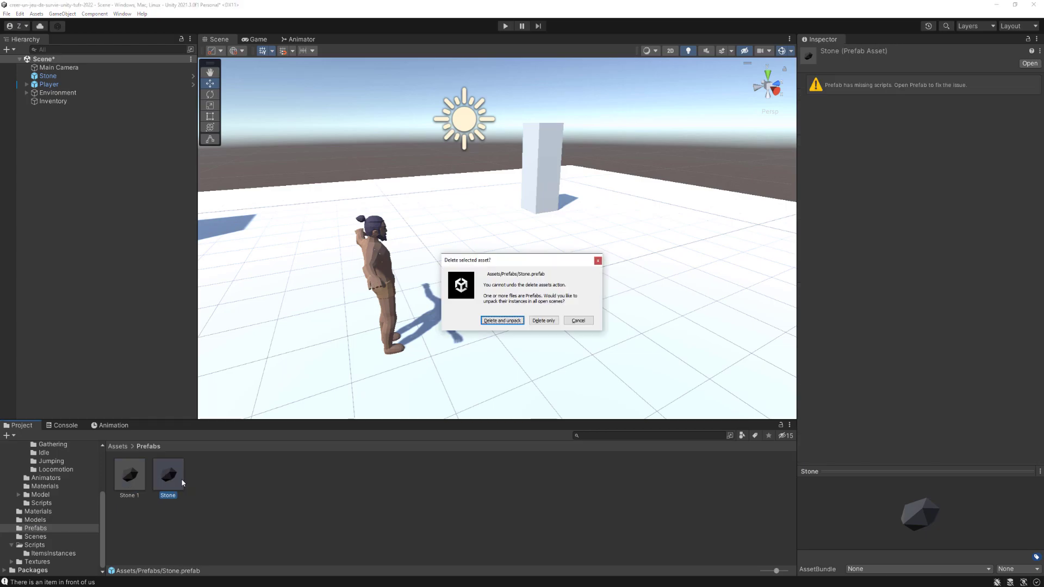
pyautogui.click(503, 321)
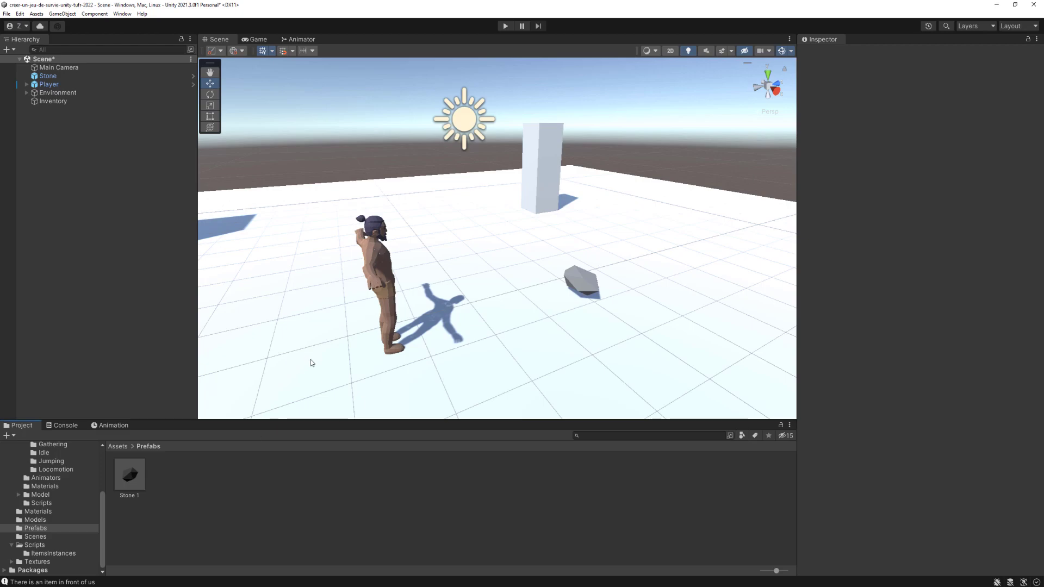
pyautogui.press('Right')
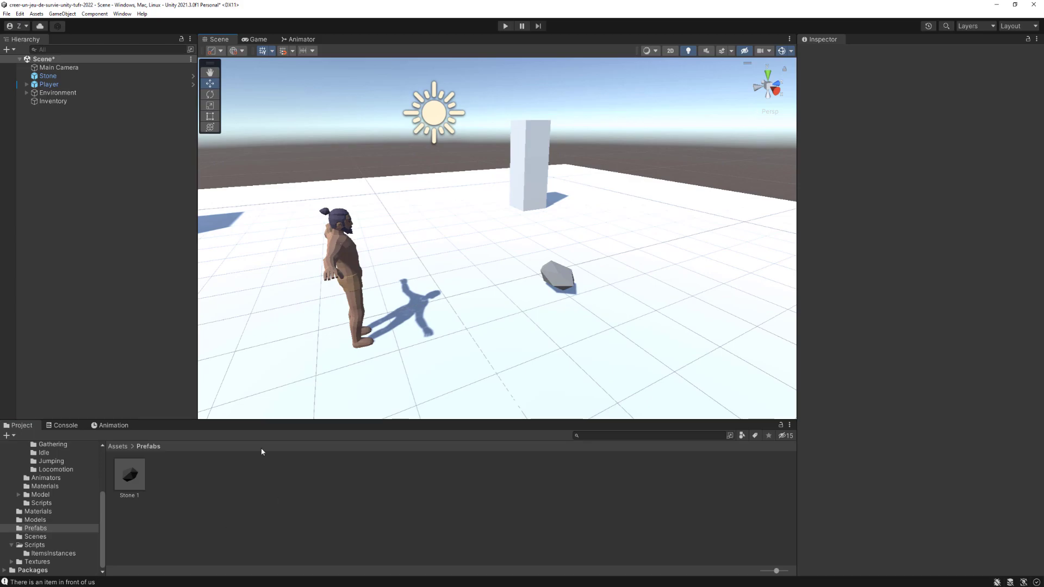
# Rename the Stone 1 prefab asset in the Prefabs folder to Stone
pyautogui.click(131, 479)
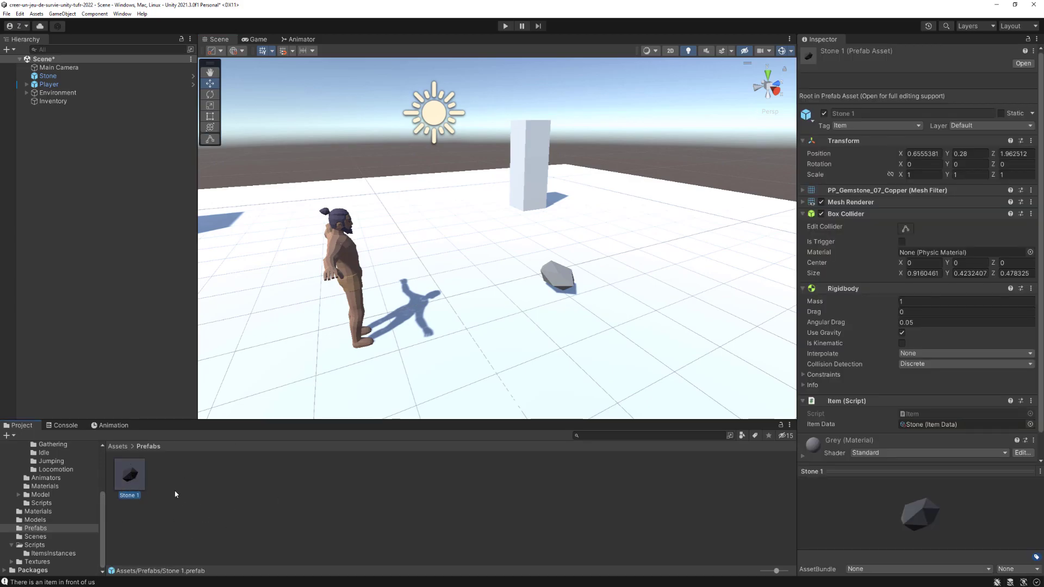
pyautogui.scroll(-2, 856, 243)
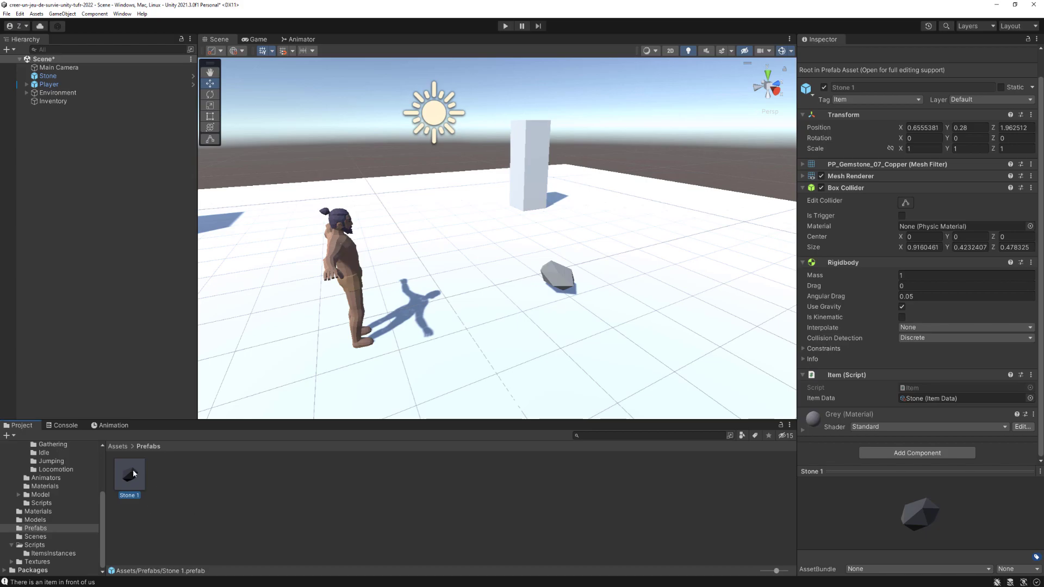
pyautogui.click(283, 498)
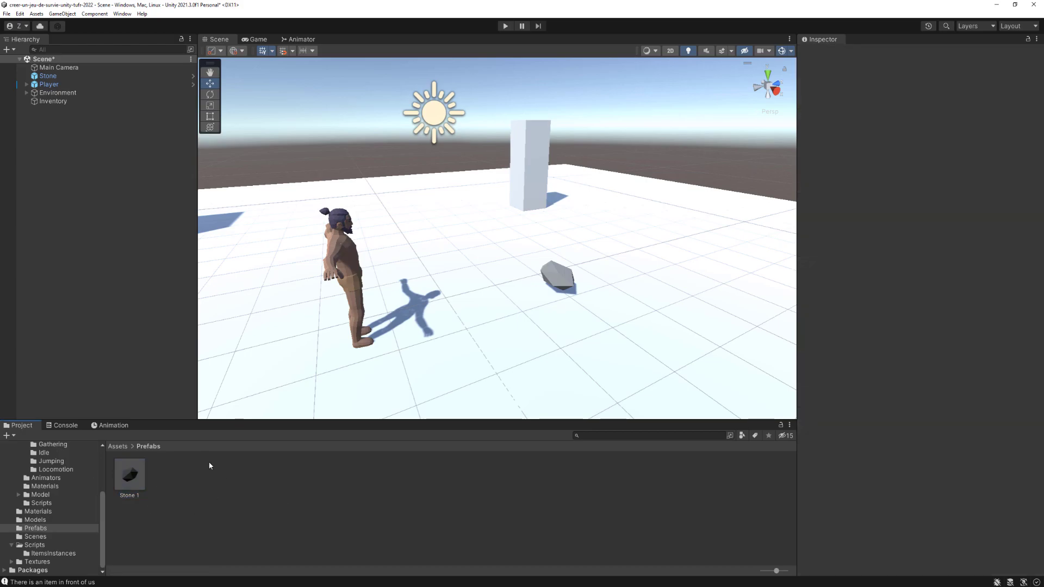
pyautogui.click(135, 472)
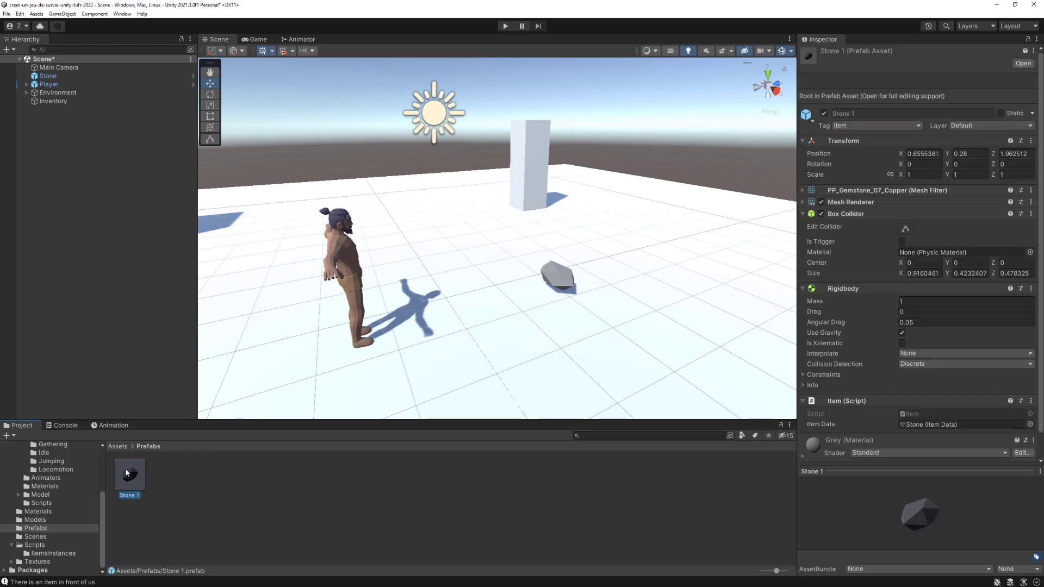
pyautogui.click(126, 473)
pyautogui.press('Return')
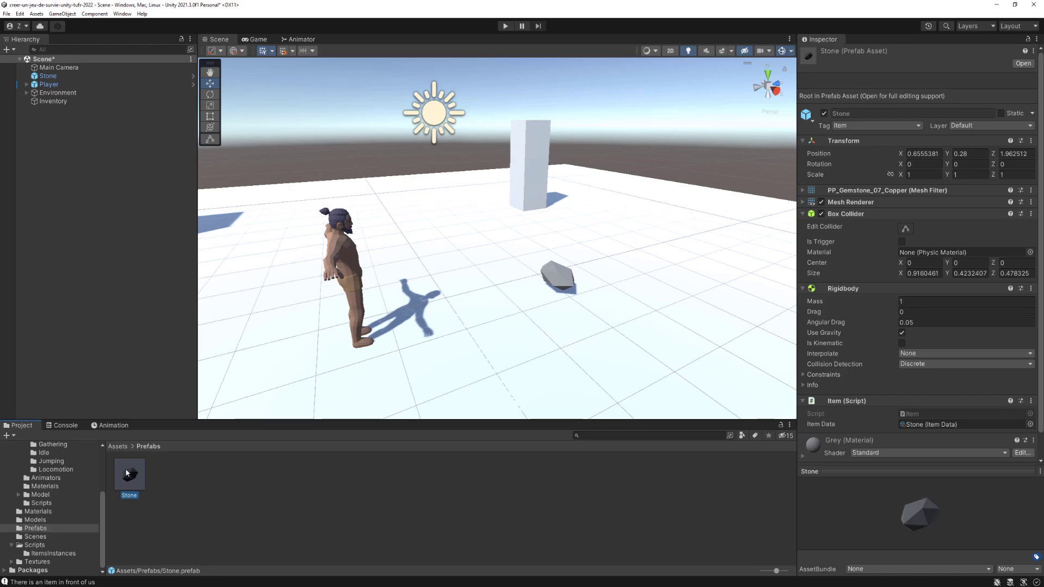
# Place three Stone prefab instances around the scene: beside the first stone, nearer the front, and far back
pyautogui.scroll(-1, 913, 297)
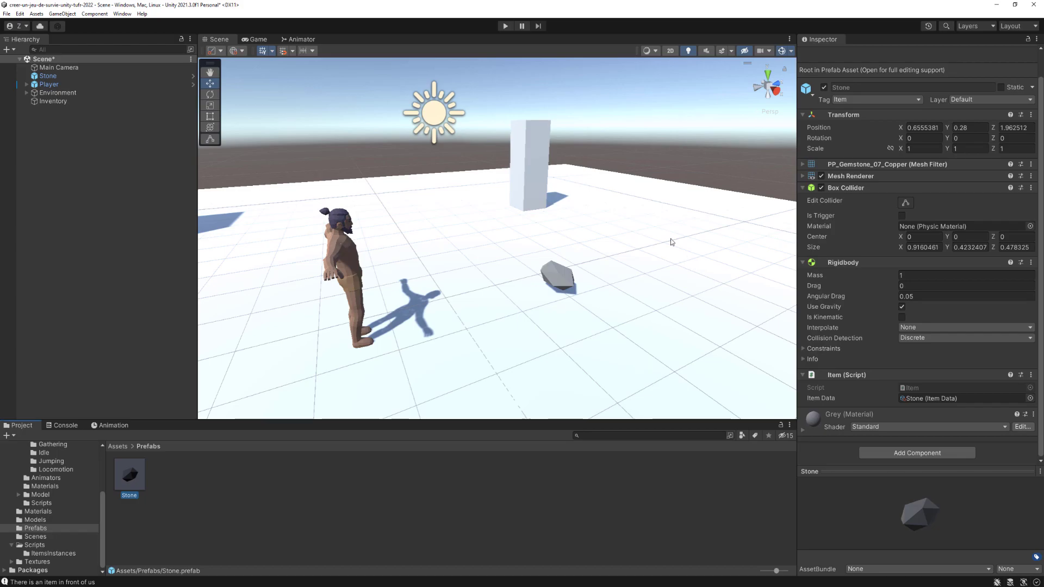
pyautogui.moveTo(406, 370); pyautogui.dragTo(428, 320, button='middle')
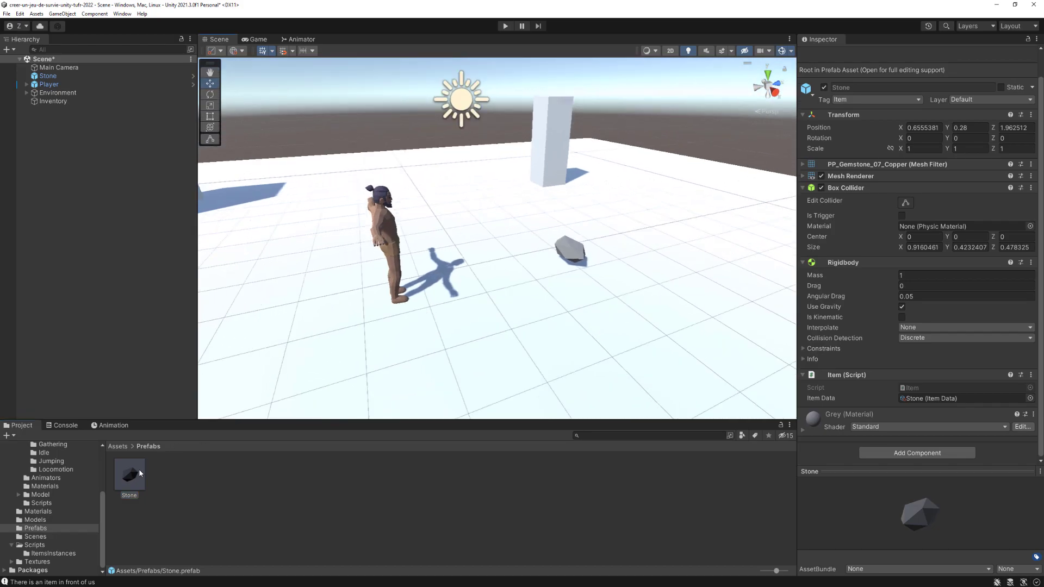
pyautogui.moveTo(138, 469); pyautogui.dragTo(555, 291)
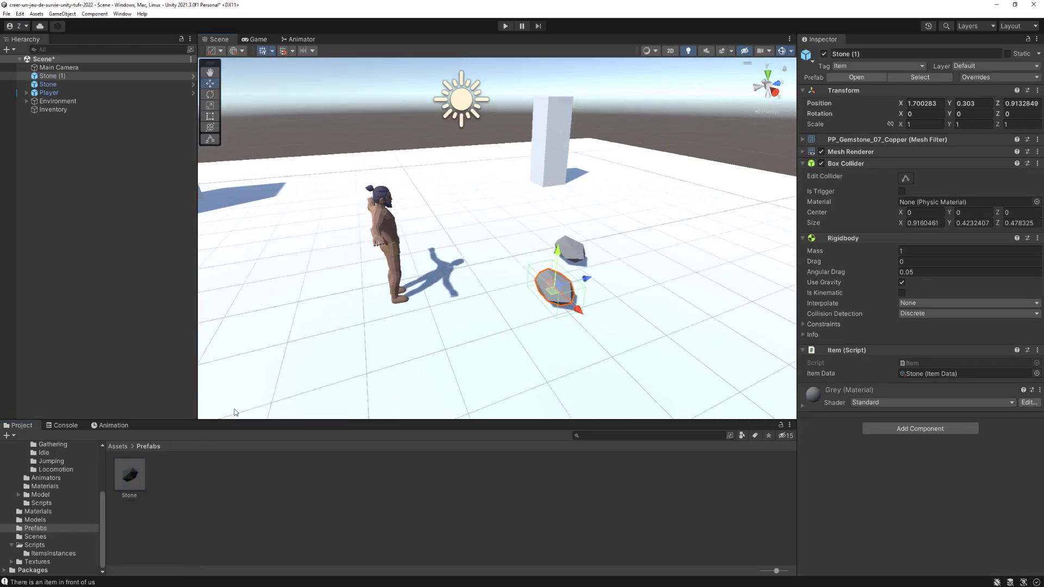
pyautogui.moveTo(251, 443); pyautogui.dragTo(484, 298)
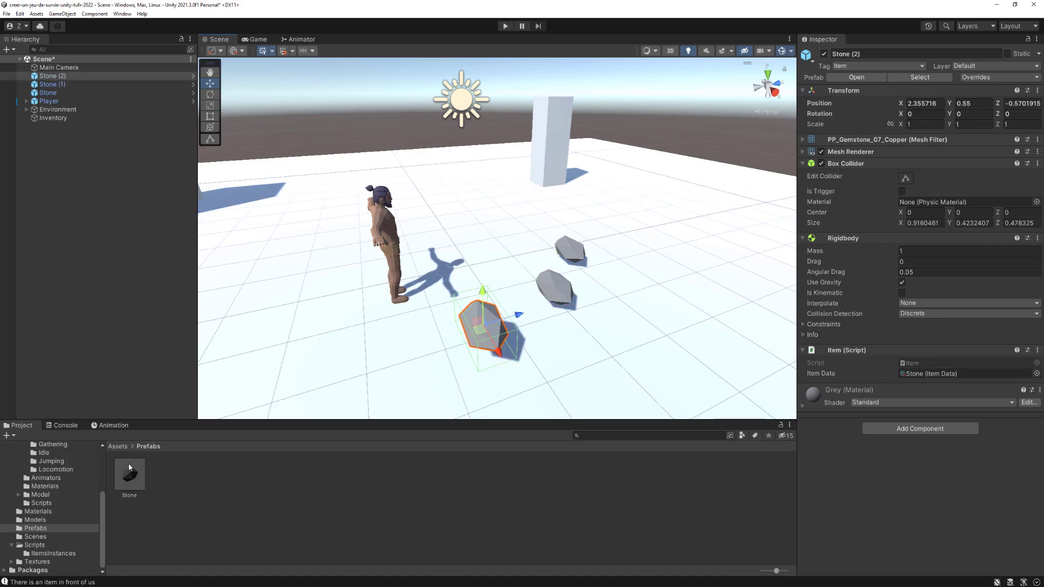
pyautogui.moveTo(128, 463); pyautogui.dragTo(473, 185)
# Move the Stone (1) instance further to the right
pyautogui.scroll(-3, 532, 273)
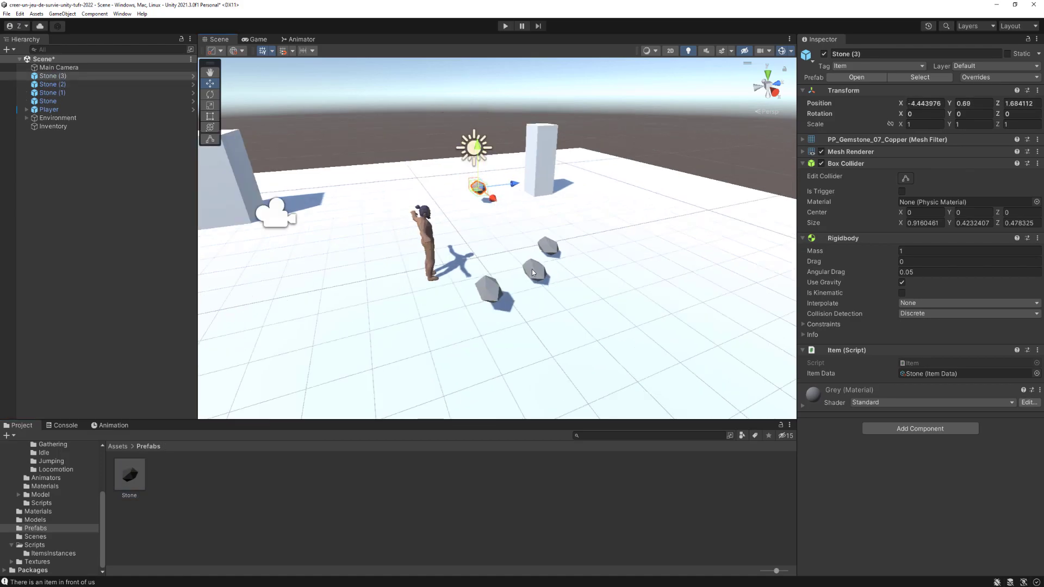
pyautogui.click(533, 273)
pyautogui.moveTo(534, 270); pyautogui.dragTo(731, 238)
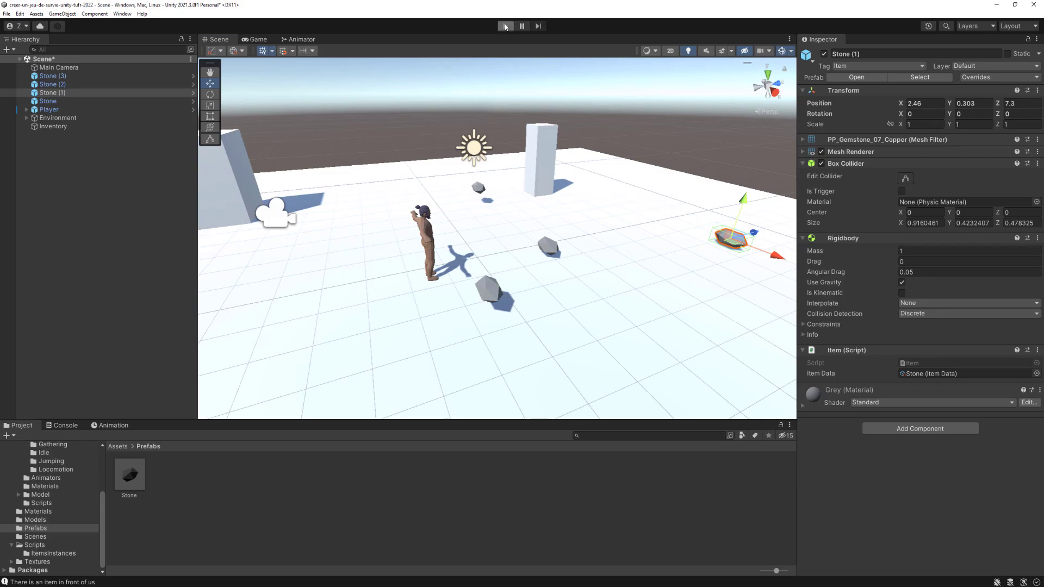
# Enter play mode and walk the character to collect Stone (2), Stone and Stone (3)
pyautogui.click(505, 26)
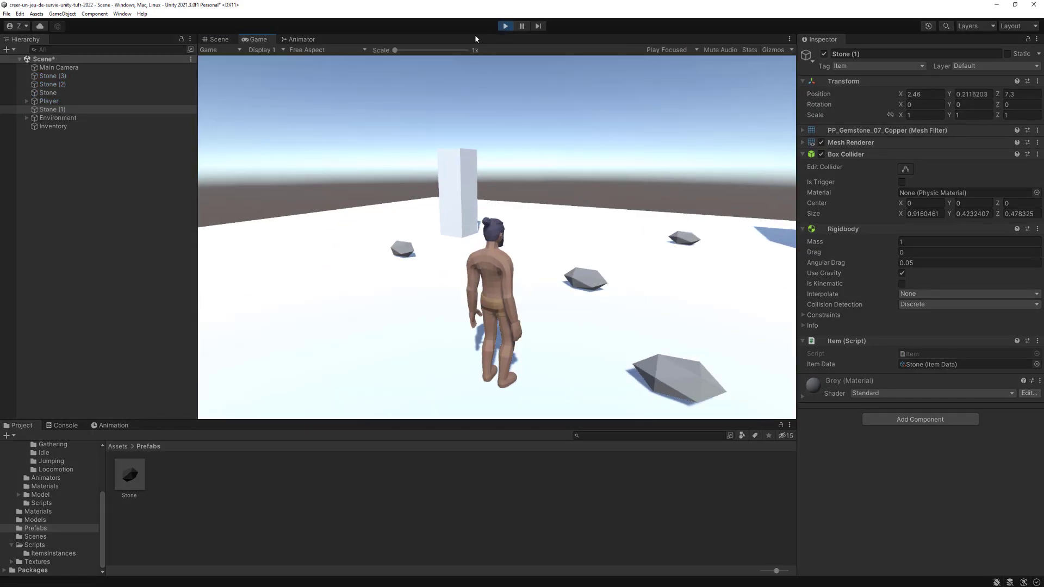
pyautogui.press('w')
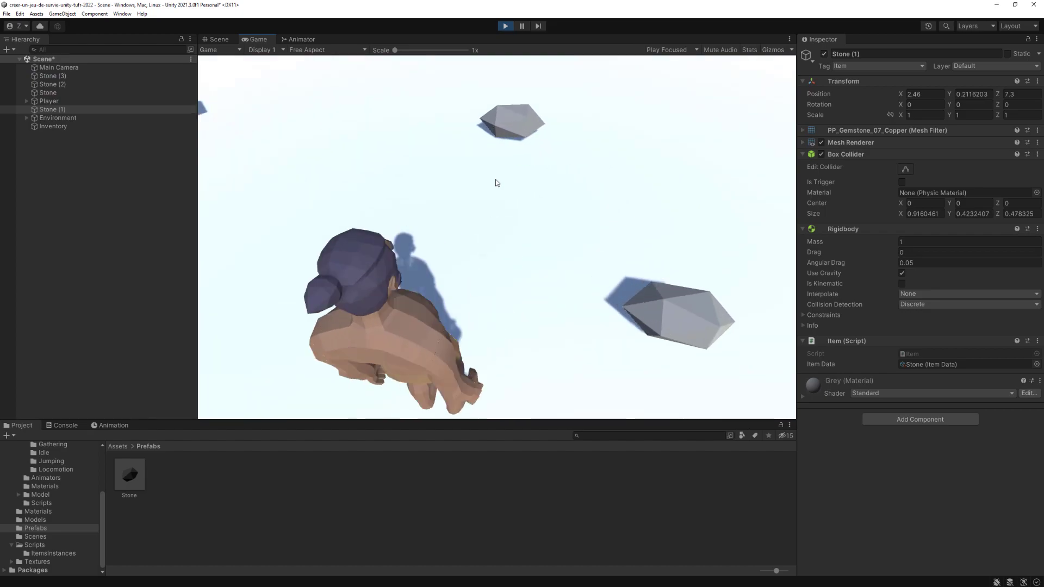
pyautogui.press('e')
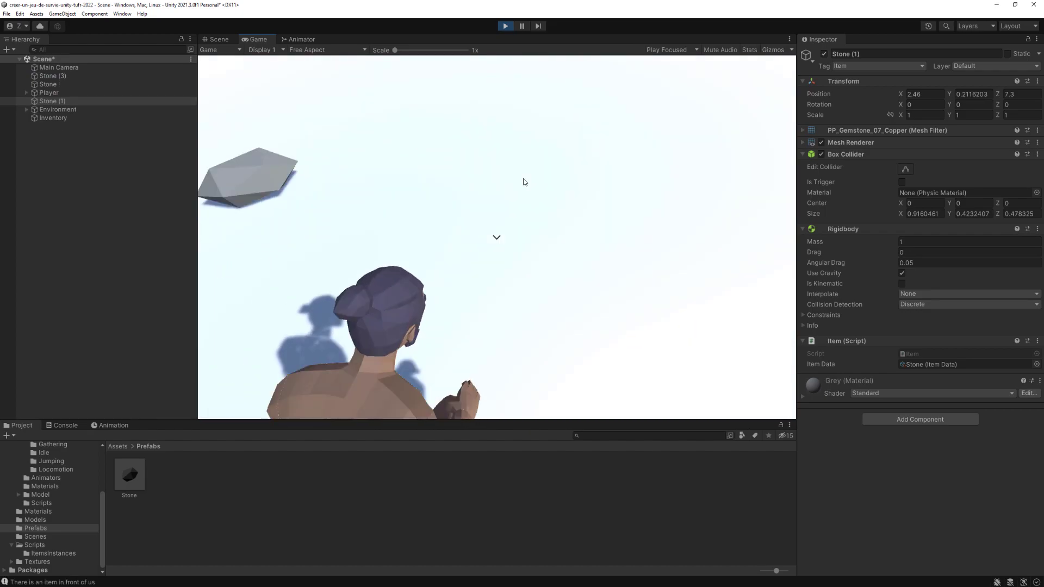
pyautogui.press('w')
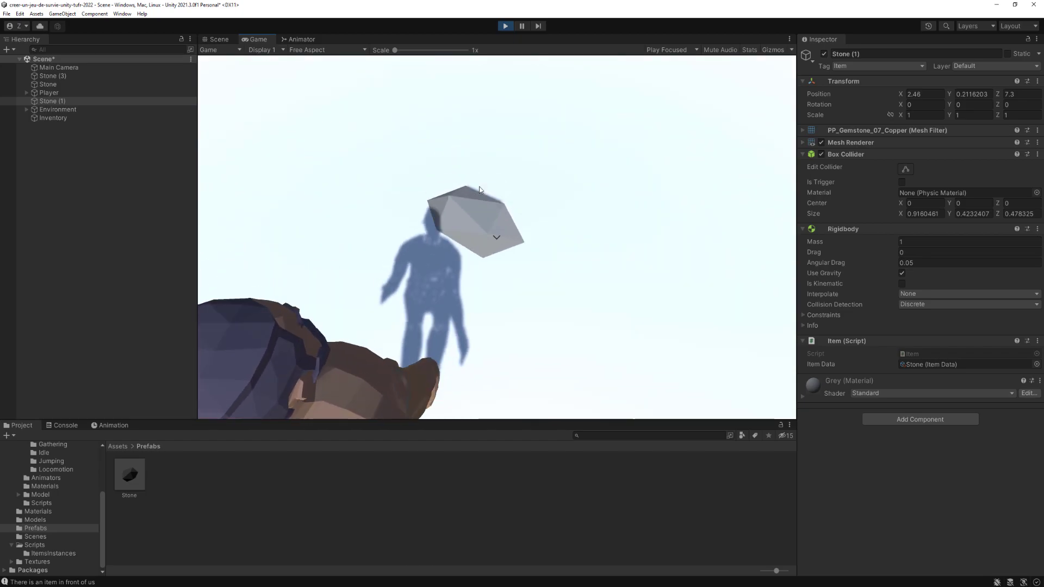
pyautogui.press('e')
pyautogui.press('w')
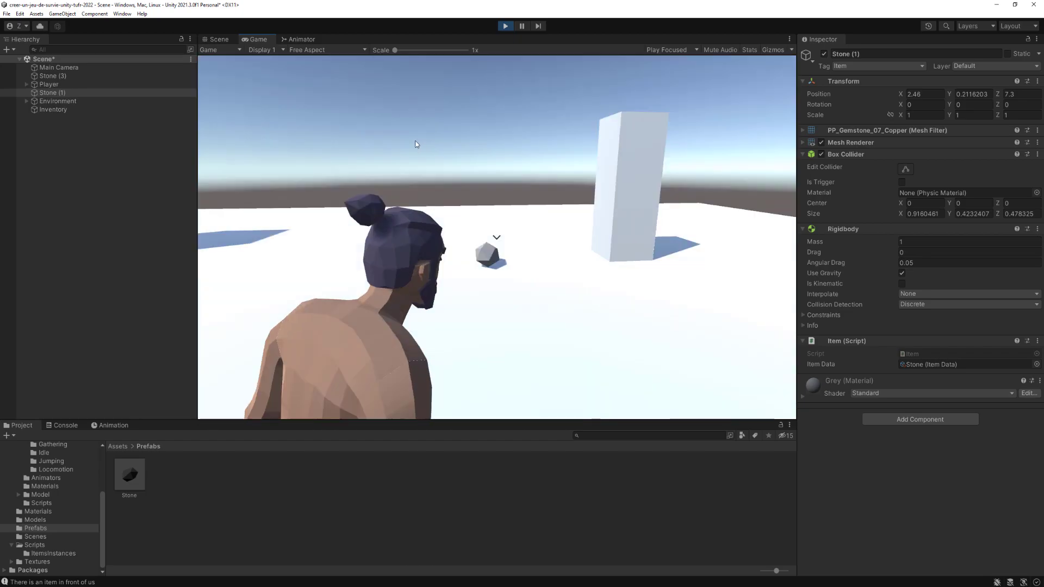
pyautogui.press('w')
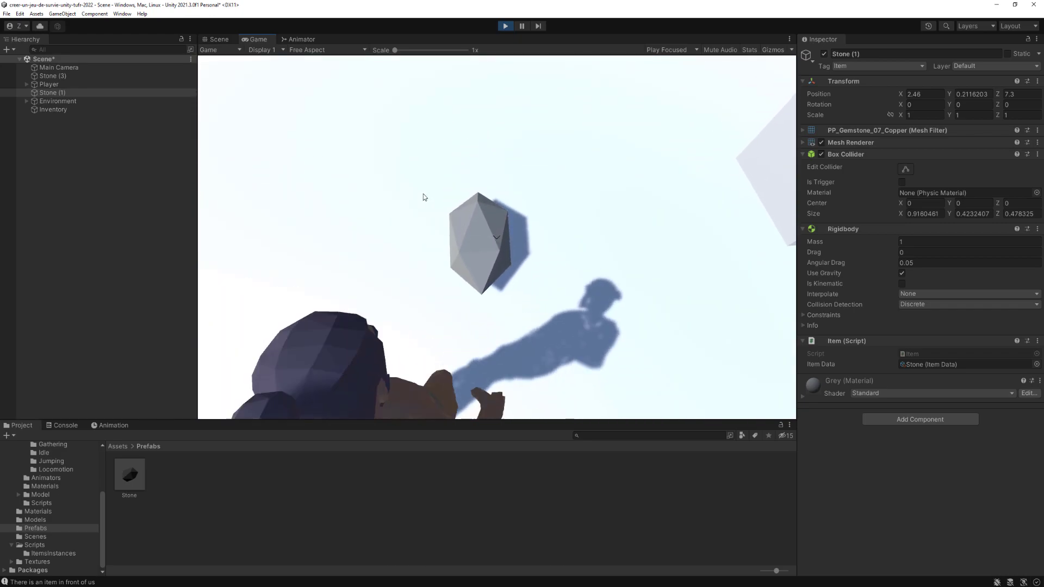
pyautogui.press('e')
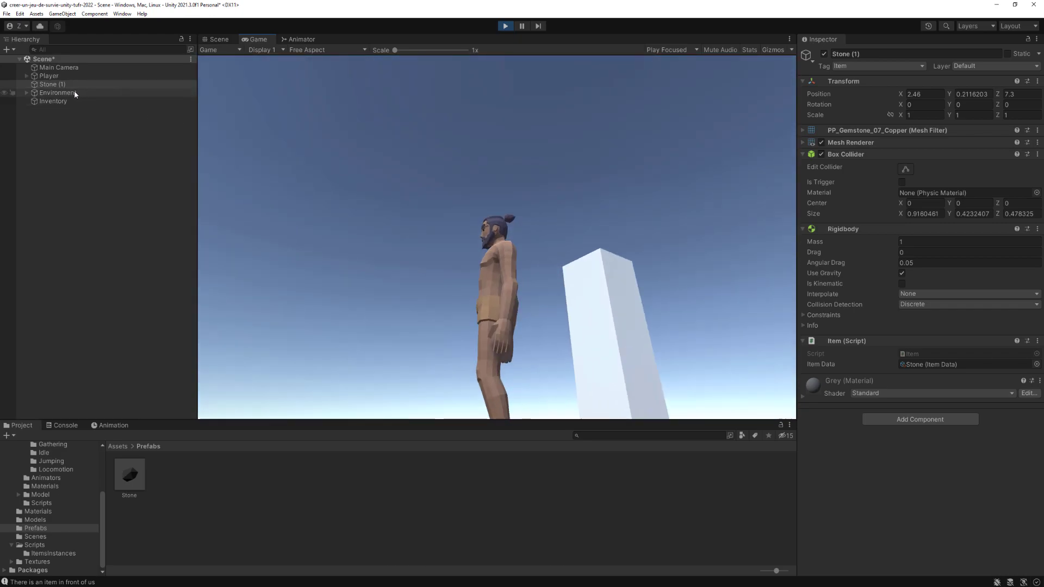
# Check the Inventory's Content, then pick up Stone (1) so four Stone items are held
pyautogui.click(50, 101)
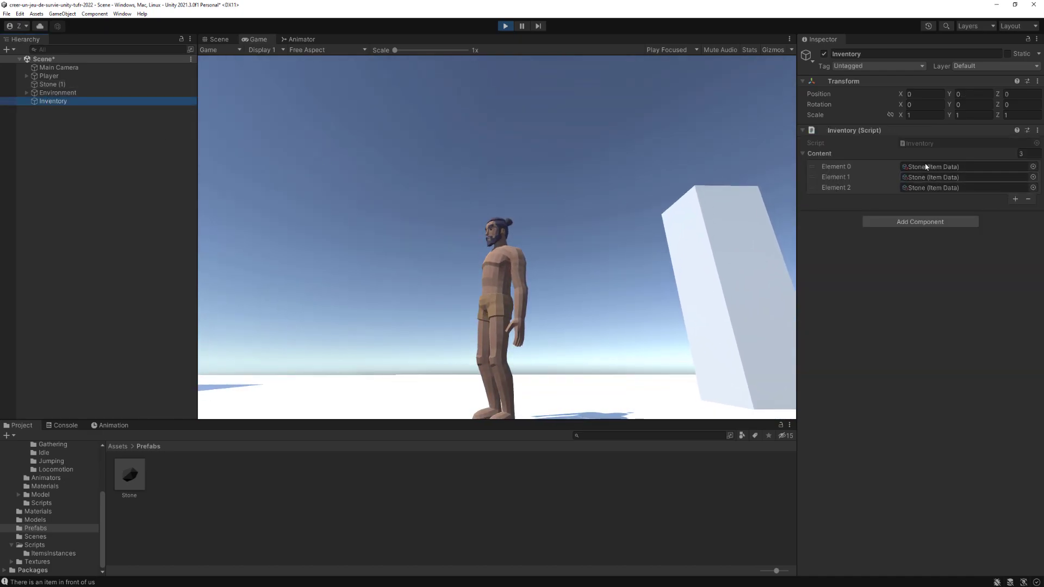
pyautogui.click(621, 195)
pyautogui.press('w')
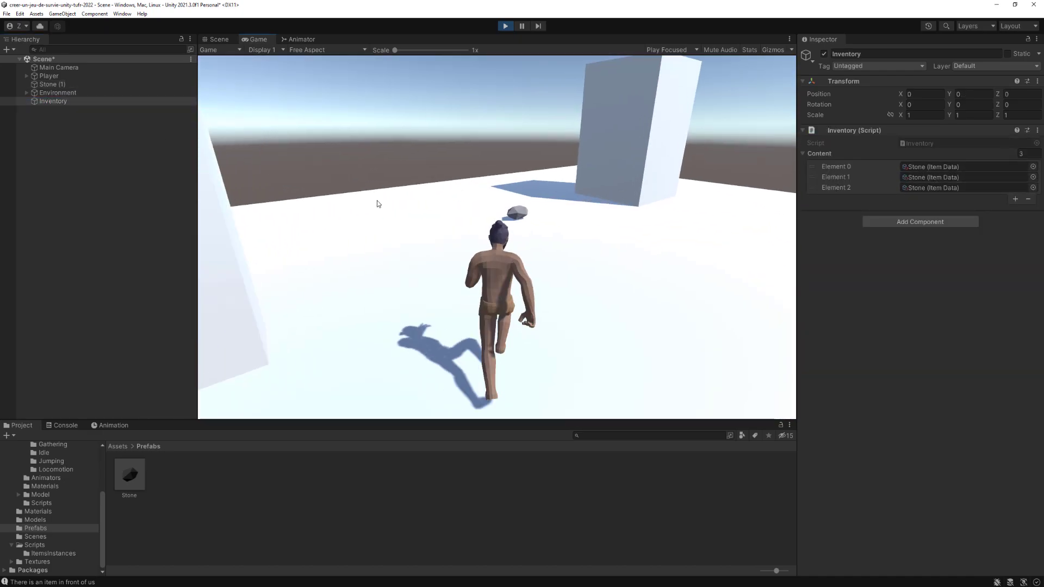
pyautogui.press('e')
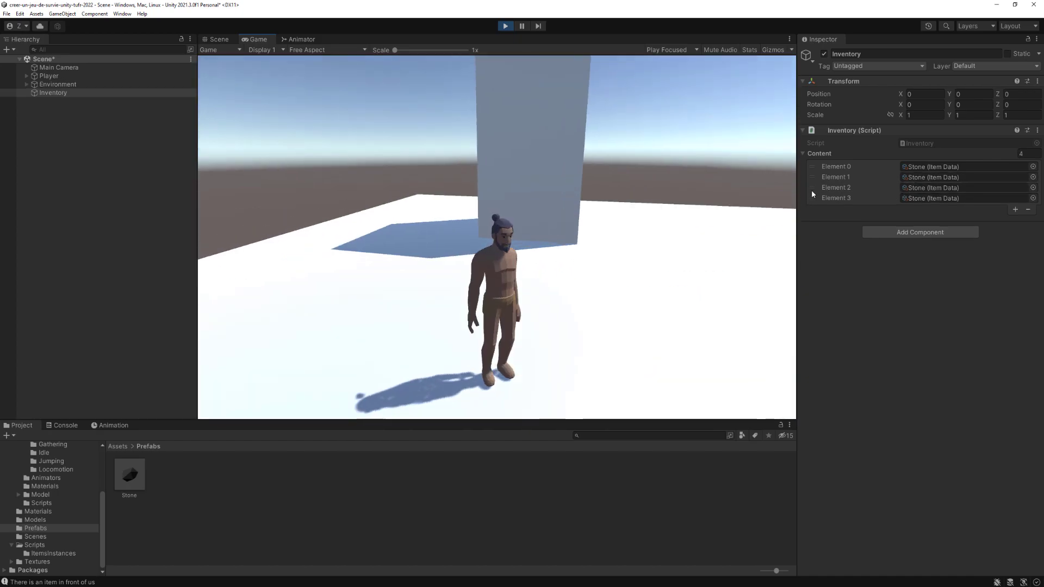
# Run and jump the character around the level toward the boxes
pyautogui.press('w')
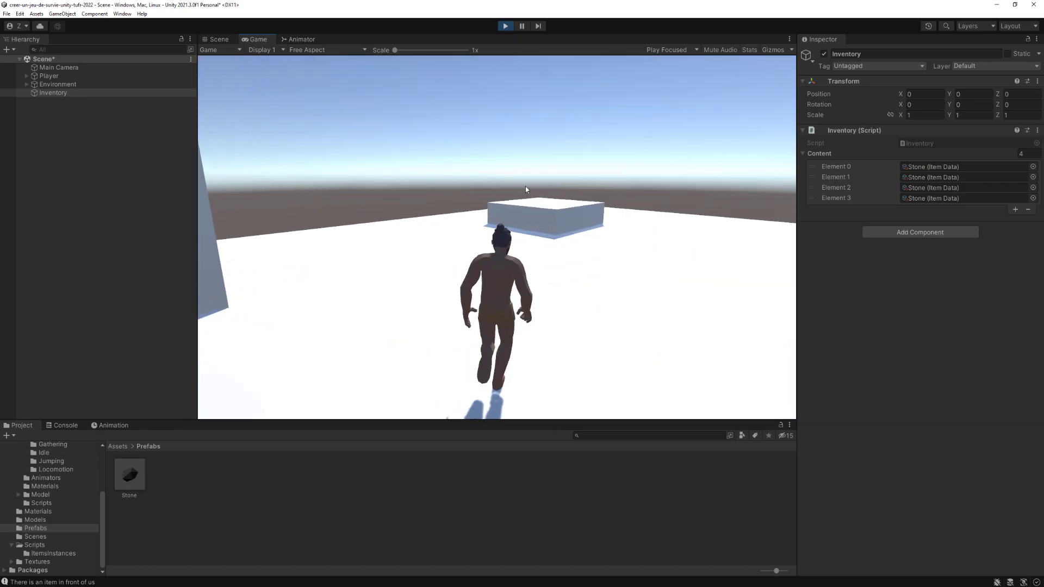
pyautogui.press('space')
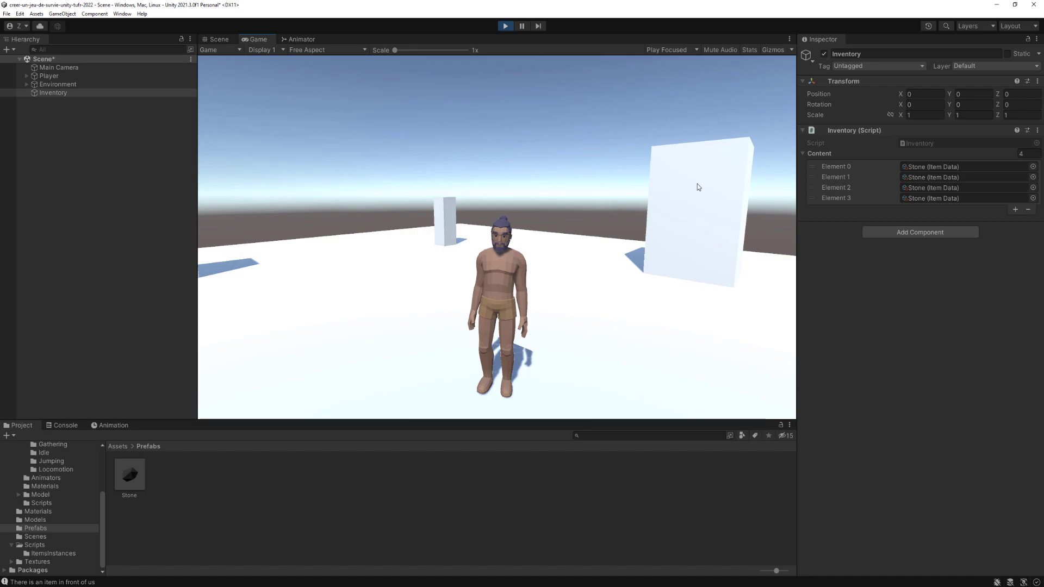
pyautogui.press('w')
pyautogui.press('space')
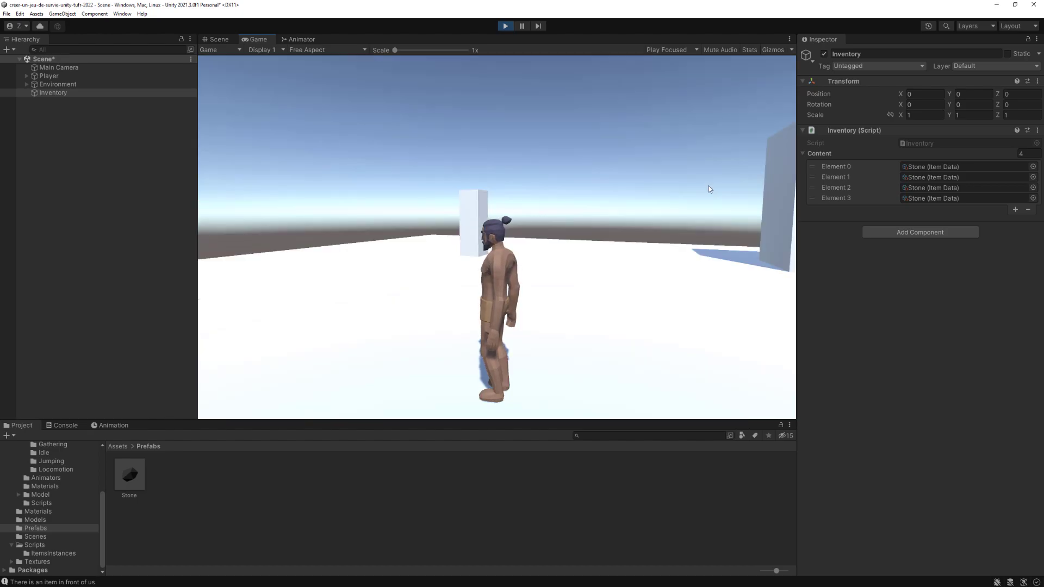
pyautogui.press('w')
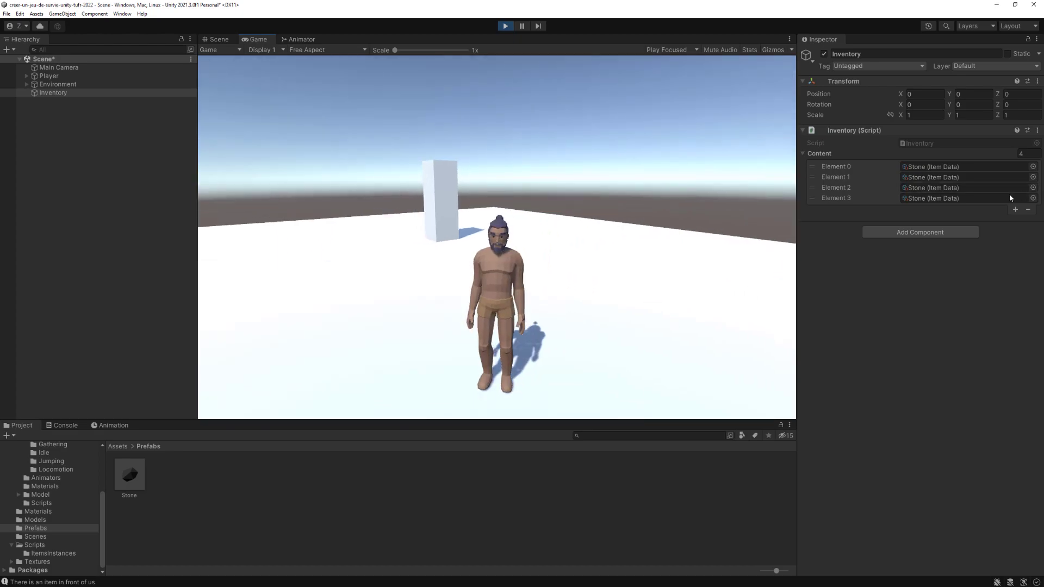
pyautogui.press('w')
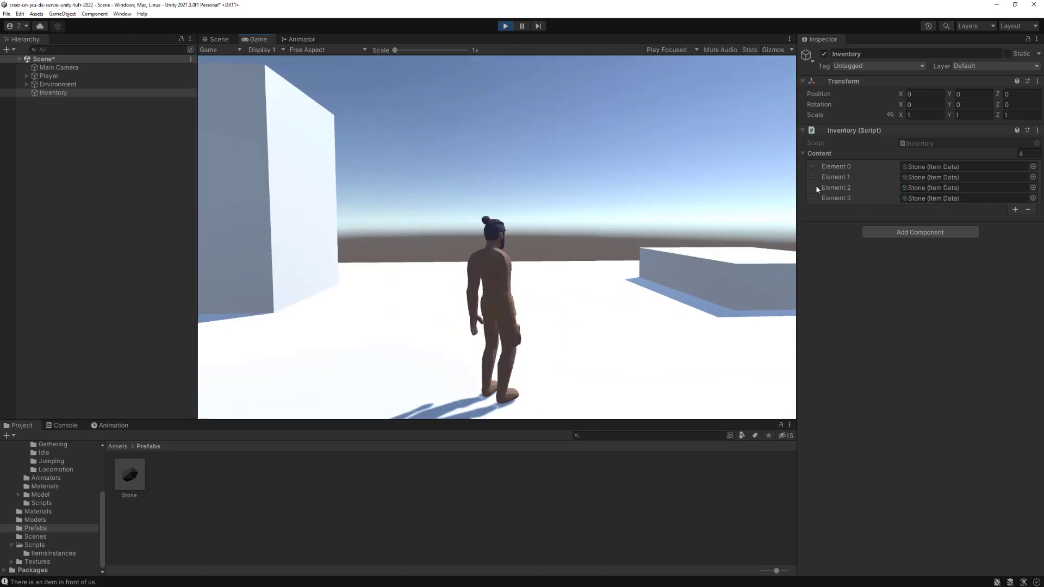
pyautogui.press('w')
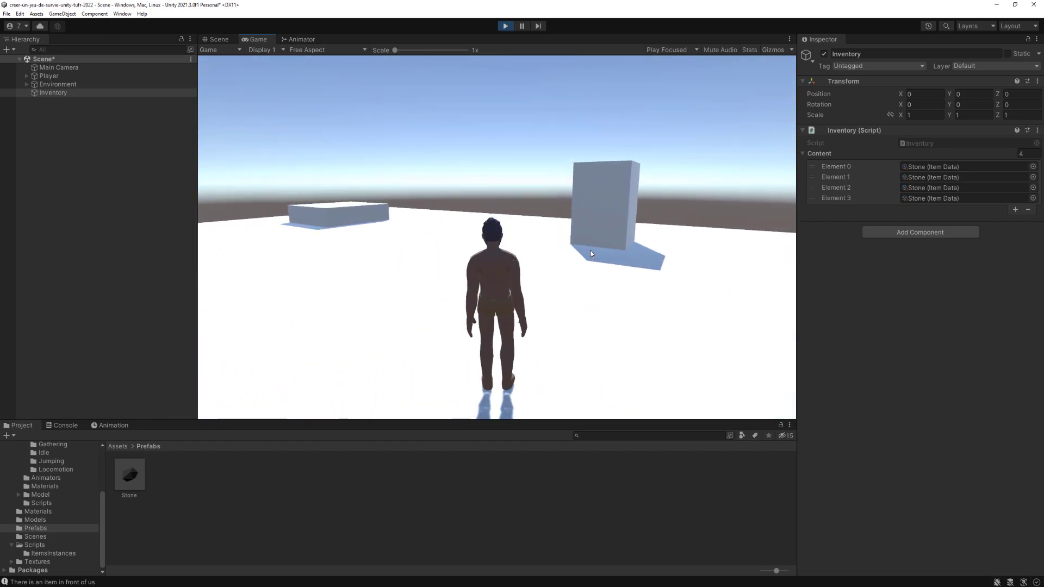
pyautogui.press('w')
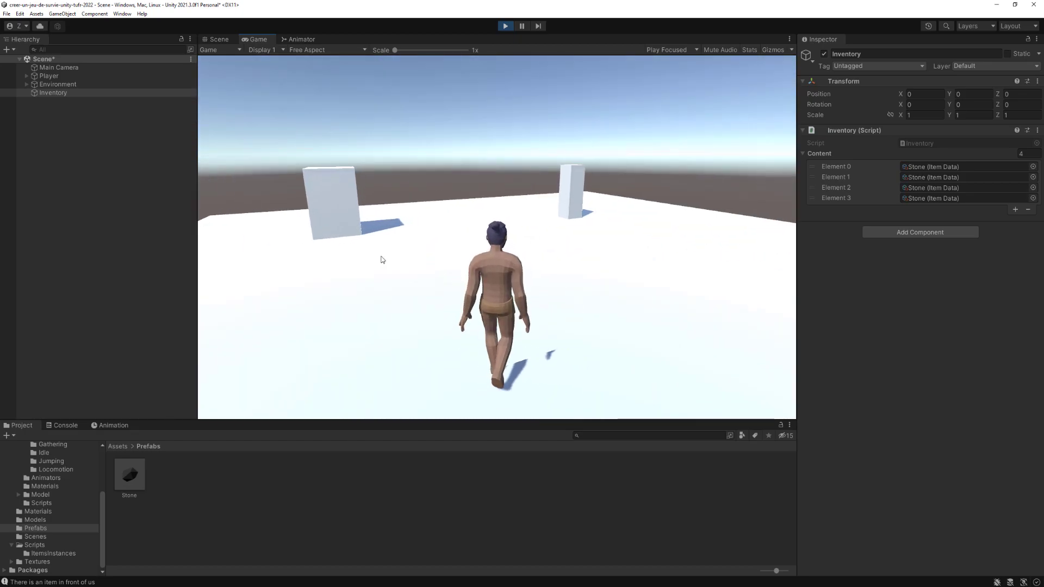
pyautogui.press('space')
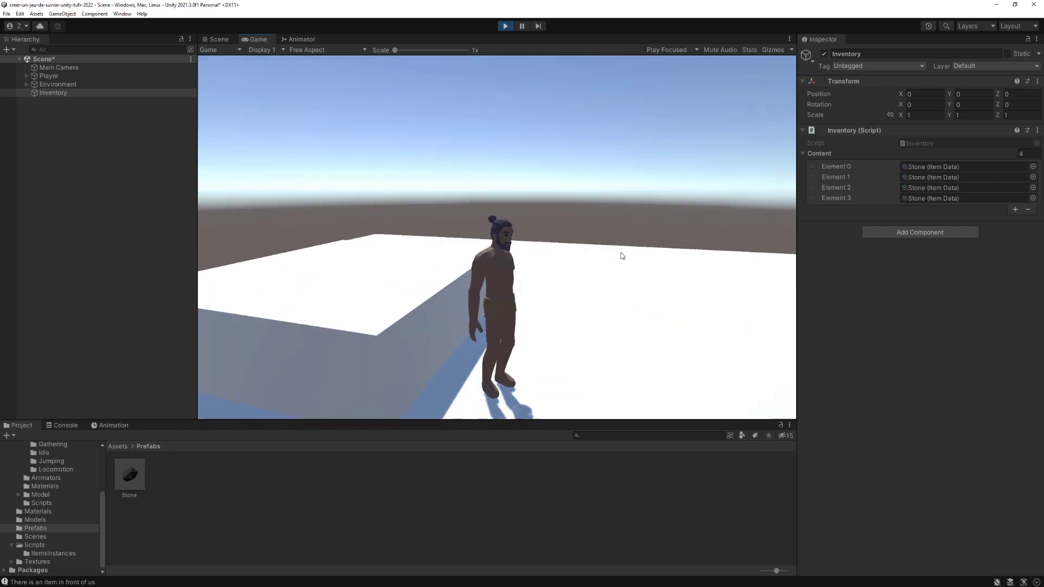
pyautogui.press('w')
pyautogui.press('a')
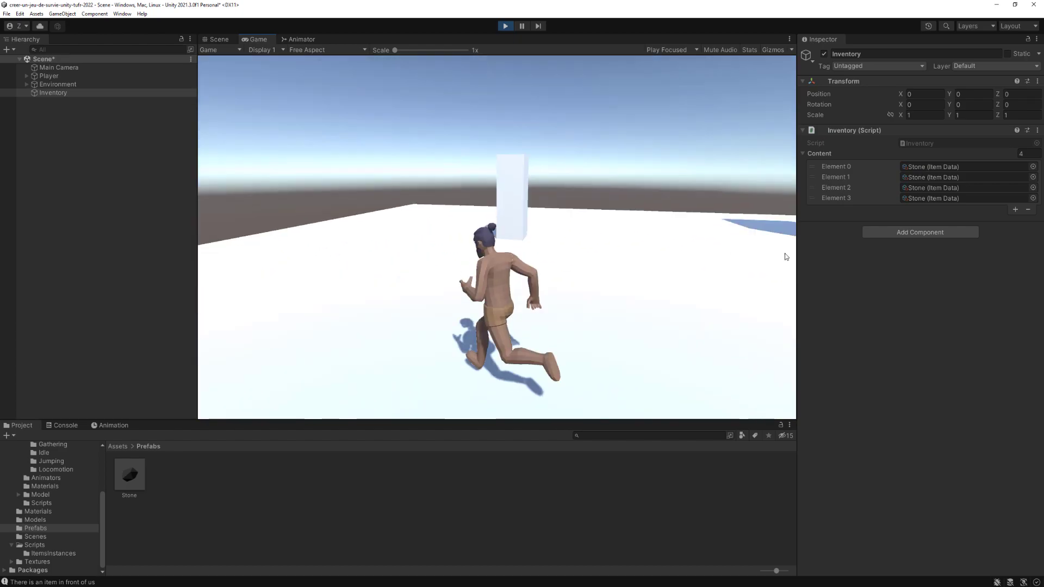